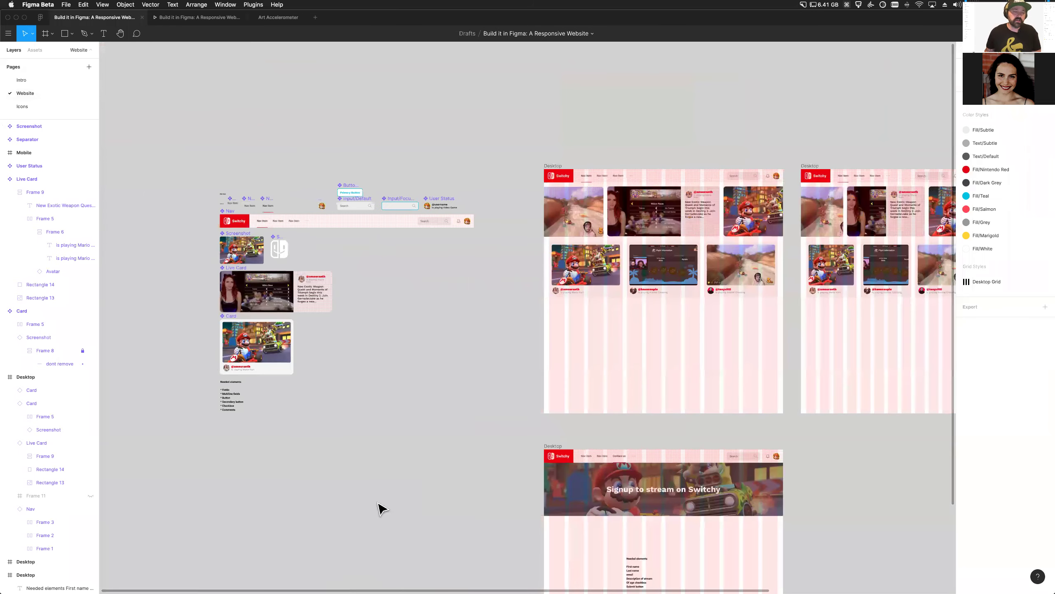
Examine the nav bar, default input and focused input components in the component area
{"action": "scroll", "coordinate": [176, 297], "scroll_direction": "up", "scroll_amount": 5}
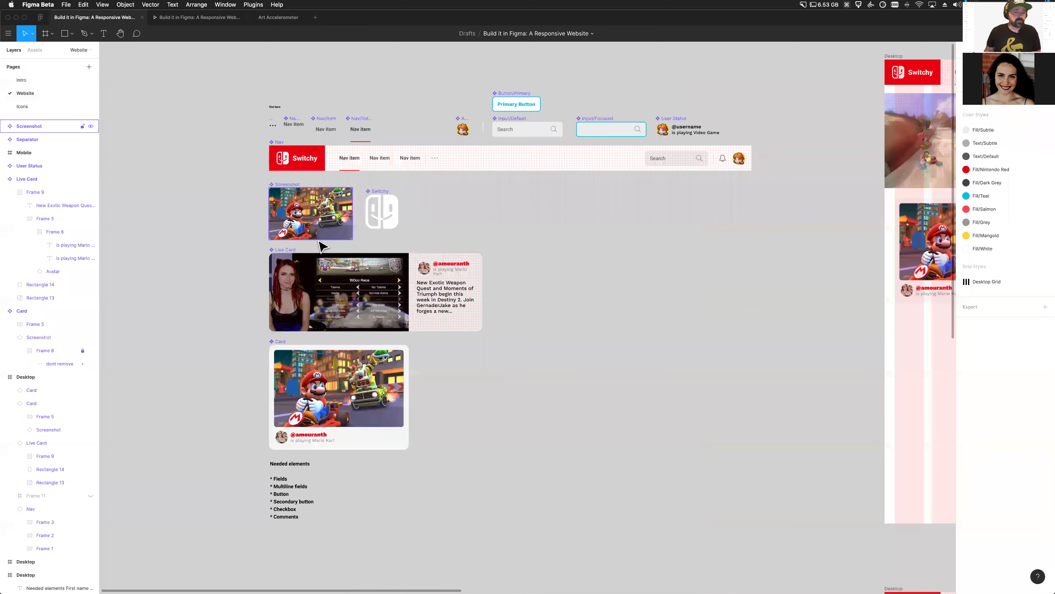
{"action": "scroll", "coordinate": [224, 216], "scroll_direction": "up", "scroll_amount": 3}
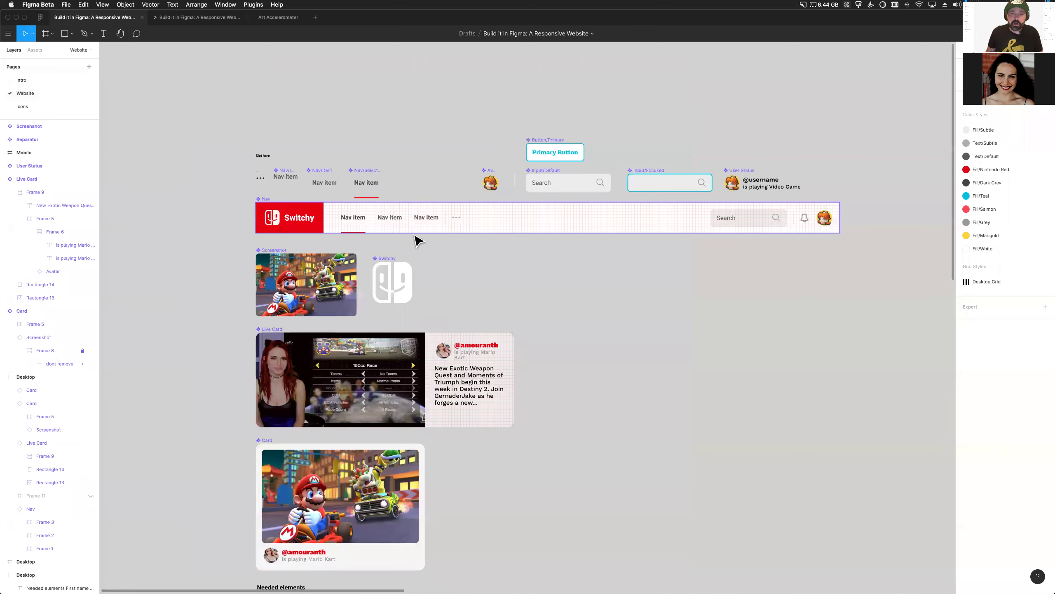
{"action": "left_click", "coordinate": [542, 183]}
{"action": "left_click", "coordinate": [647, 186]}
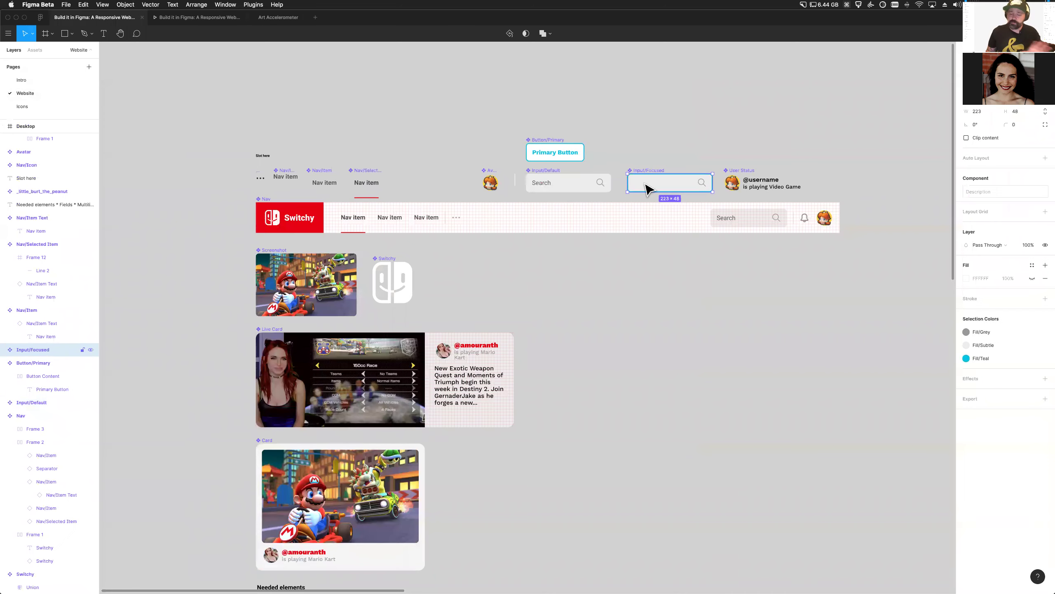
{"action": "left_click", "coordinate": [574, 190]}
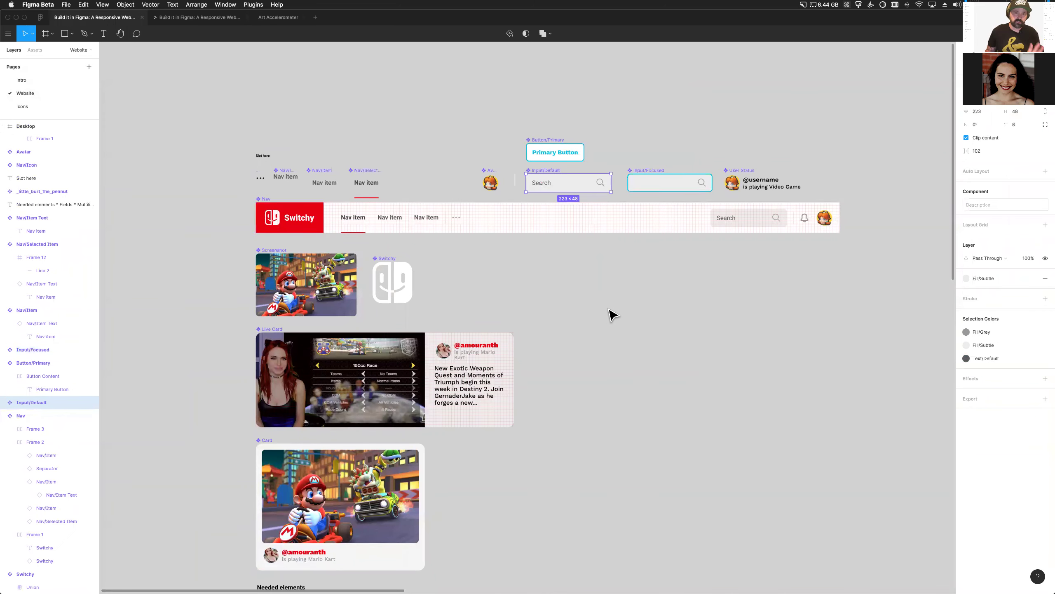
{"action": "scroll", "coordinate": [591, 307], "scroll_direction": "right", "scroll_amount": 2}
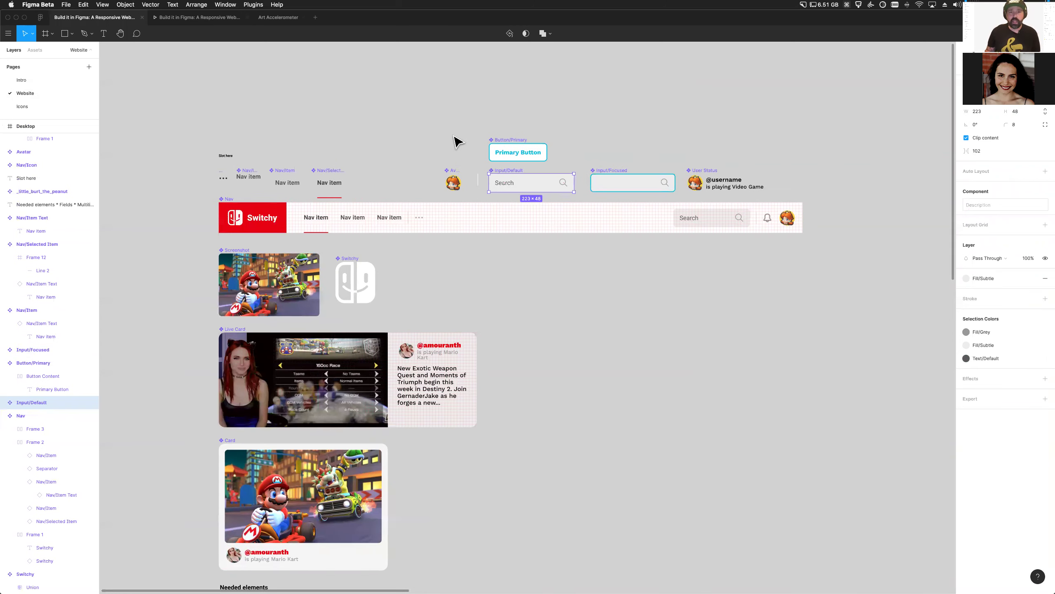
{"action": "scroll", "coordinate": [457, 191], "scroll_direction": "up", "scroll_amount": 3, "text": "ctrl"}
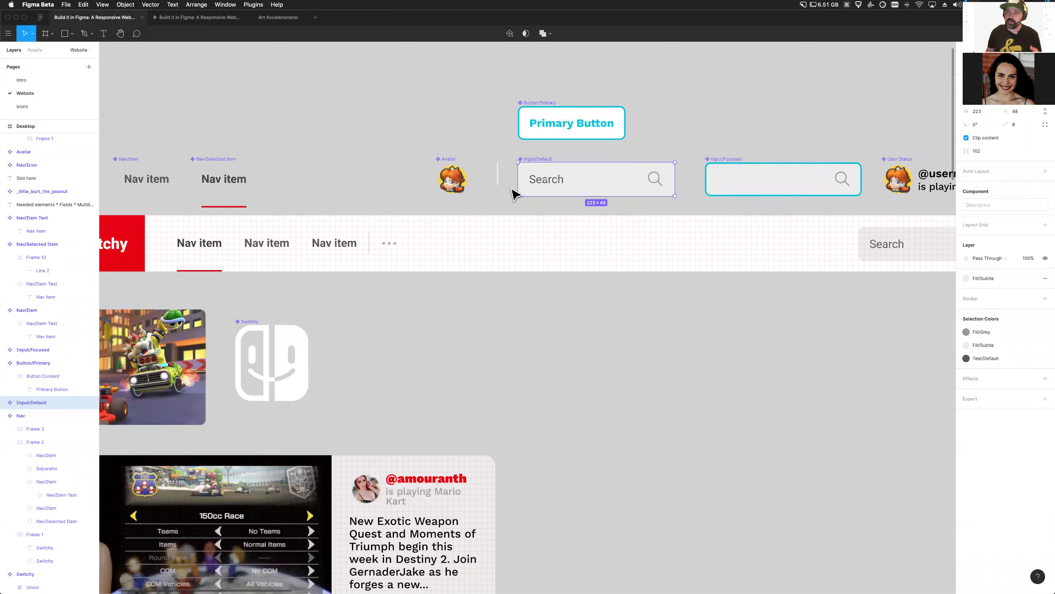
{"action": "scroll", "coordinate": [590, 197], "scroll_direction": "right", "scroll_amount": 8}
{"action": "scroll", "coordinate": [575, 271], "scroll_direction": "down", "scroll_amount": 6, "text": "ctrl"}
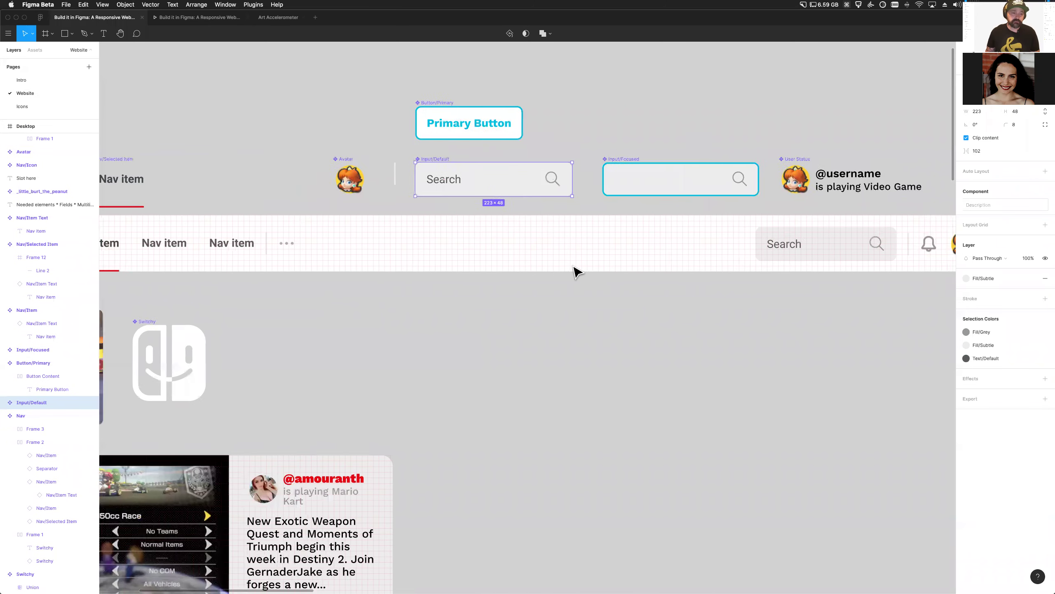
Read the Needed elements list below the Card component
{"action": "scroll", "coordinate": [306, 353], "scroll_direction": "down", "scroll_amount": 5}
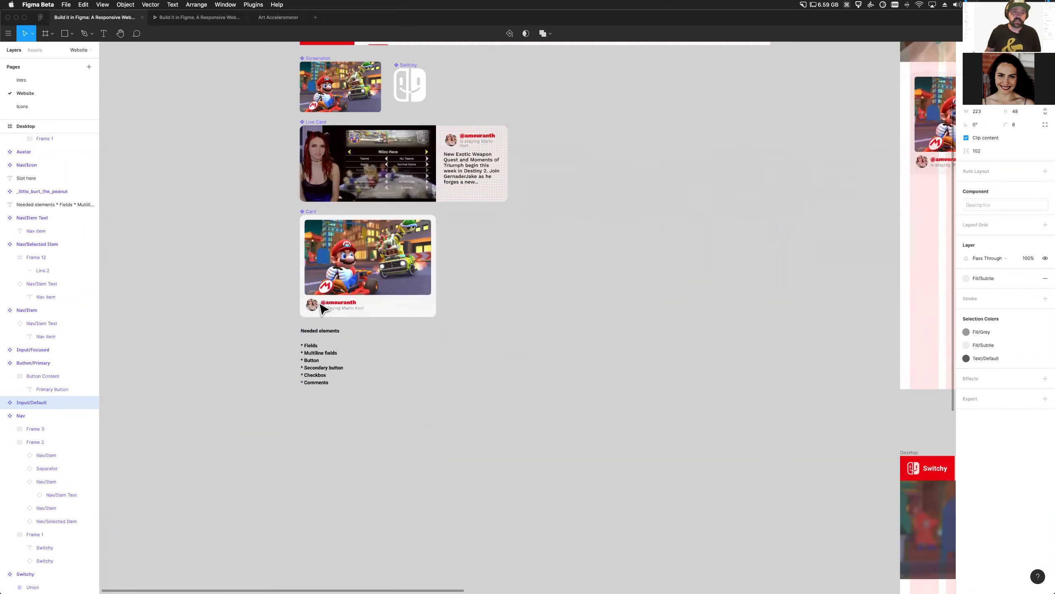
{"action": "scroll", "coordinate": [323, 306], "scroll_direction": "up", "scroll_amount": 5, "text": "ctrl"}
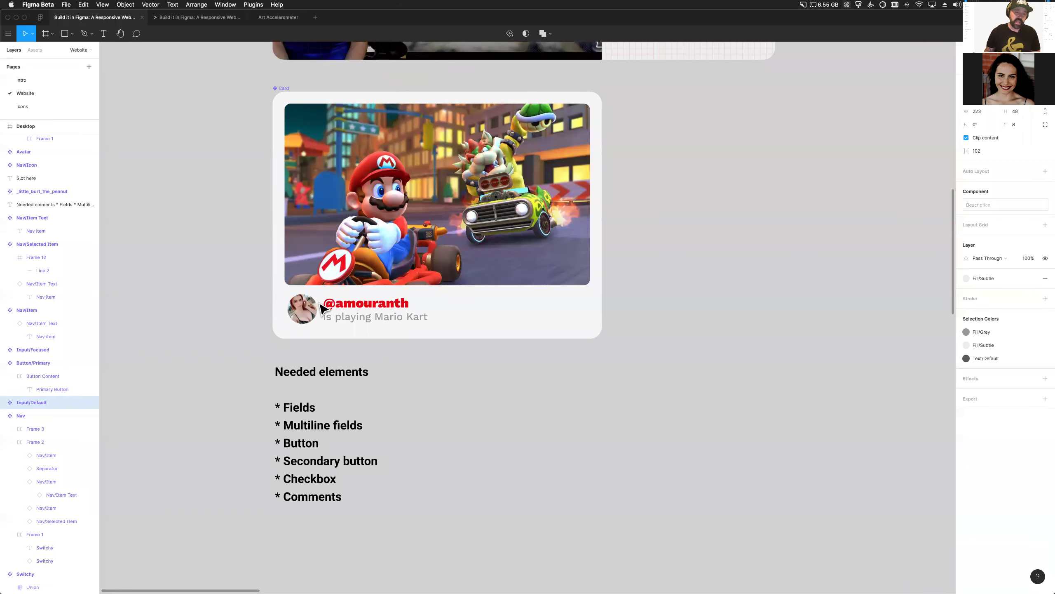
{"action": "scroll", "coordinate": [596, 274], "scroll_direction": "down", "scroll_amount": 5, "text": "ctrl"}
{"action": "scroll", "coordinate": [590, 281], "scroll_direction": "right", "scroll_amount": 5}
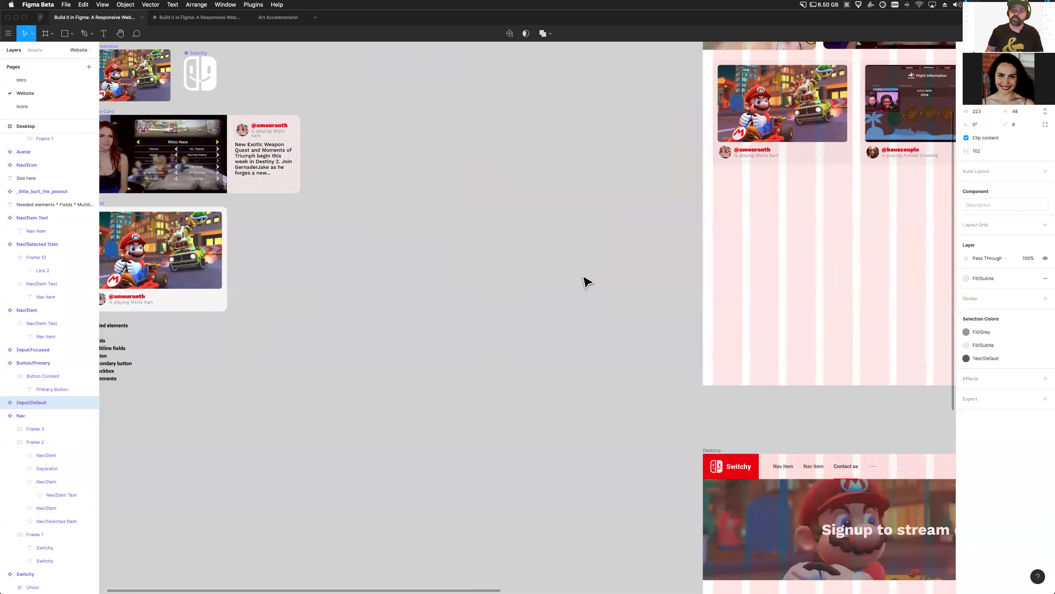
Inspect the first Desktop frame's layout grid and the constraints of its first stream card
{"action": "scroll", "coordinate": [581, 281], "scroll_direction": "down", "scroll_amount": 8}
{"action": "scroll", "coordinate": [581, 281], "scroll_direction": "right", "scroll_amount": 10}
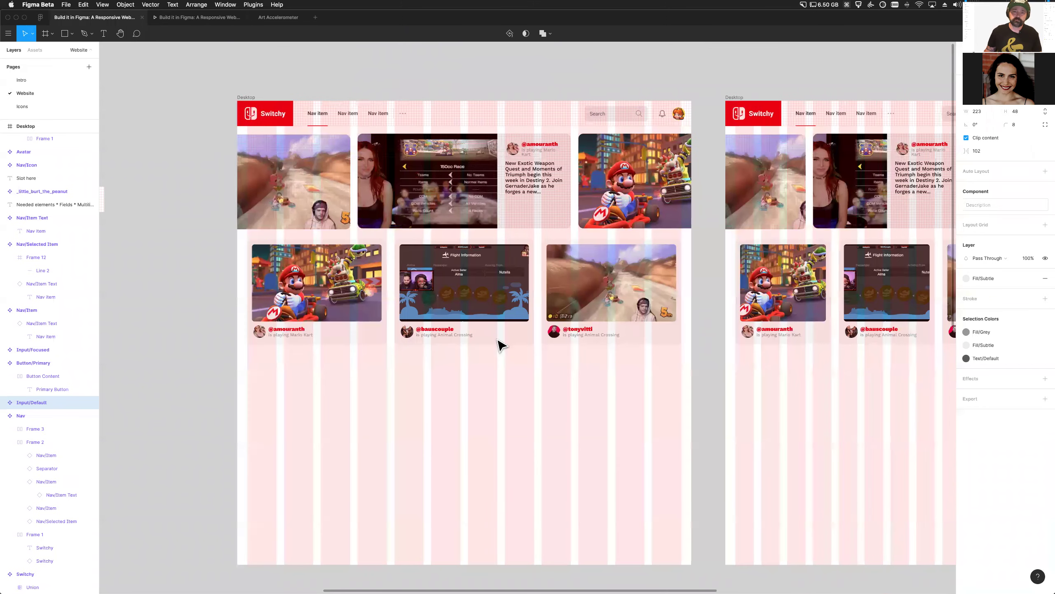
{"action": "scroll", "coordinate": [457, 343], "scroll_direction": "right", "scroll_amount": 2}
{"action": "scroll", "coordinate": [406, 342], "scroll_direction": "up", "scroll_amount": 3, "text": "ctrl"}
{"action": "left_click", "coordinate": [182, 59]}
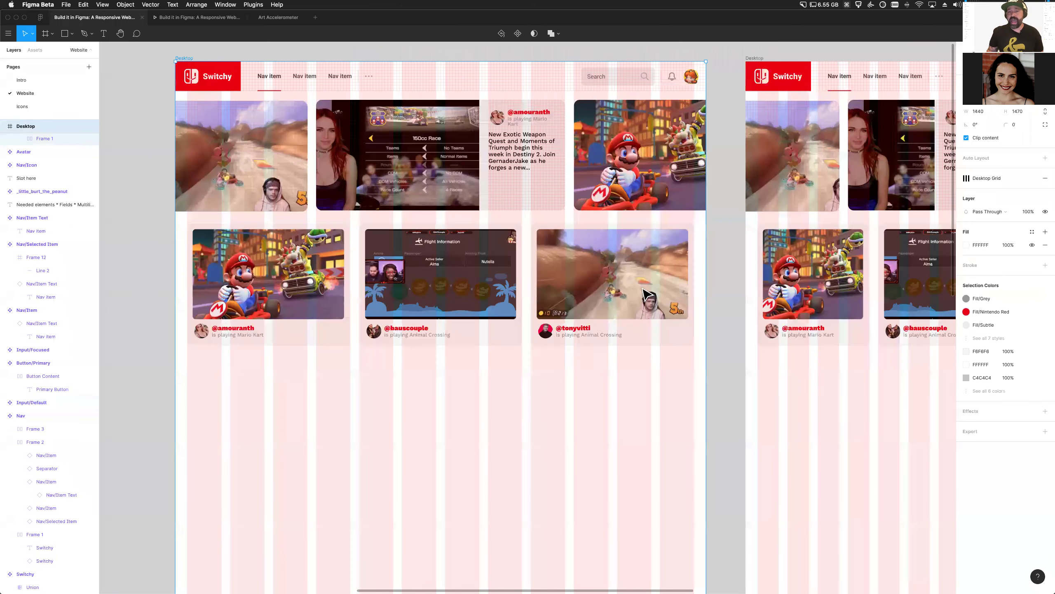
{"action": "scroll", "coordinate": [632, 318], "scroll_direction": "right", "scroll_amount": 1}
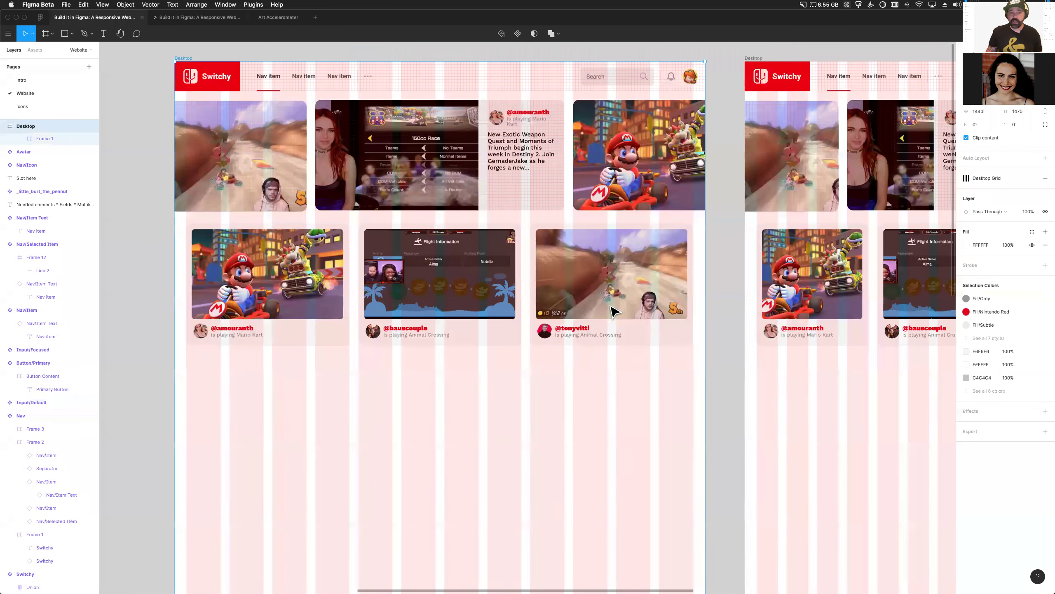
{"action": "left_click", "coordinate": [318, 345]}
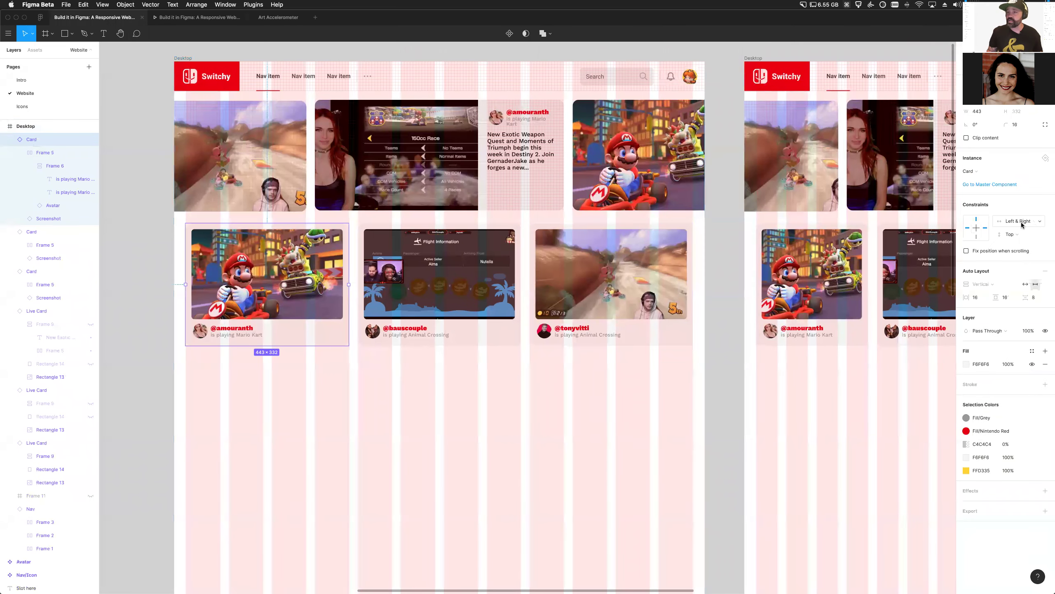
Test the first Desktop frame's responsiveness by narrowing it to 1408 and widening it to 1504, and undo the widening
{"action": "left_click", "coordinate": [182, 58]}
{"action": "mouse_move", "coordinate": [705, 376]}
{"action": "left_mouse_down"}
{"action": "mouse_move", "coordinate": [573, 370]}
{"action": "mouse_move", "coordinate": [702, 370]}
{"action": "mouse_move", "coordinate": [605, 373]}
{"action": "mouse_move", "coordinate": [692, 374]}
{"action": "left_mouse_up"}
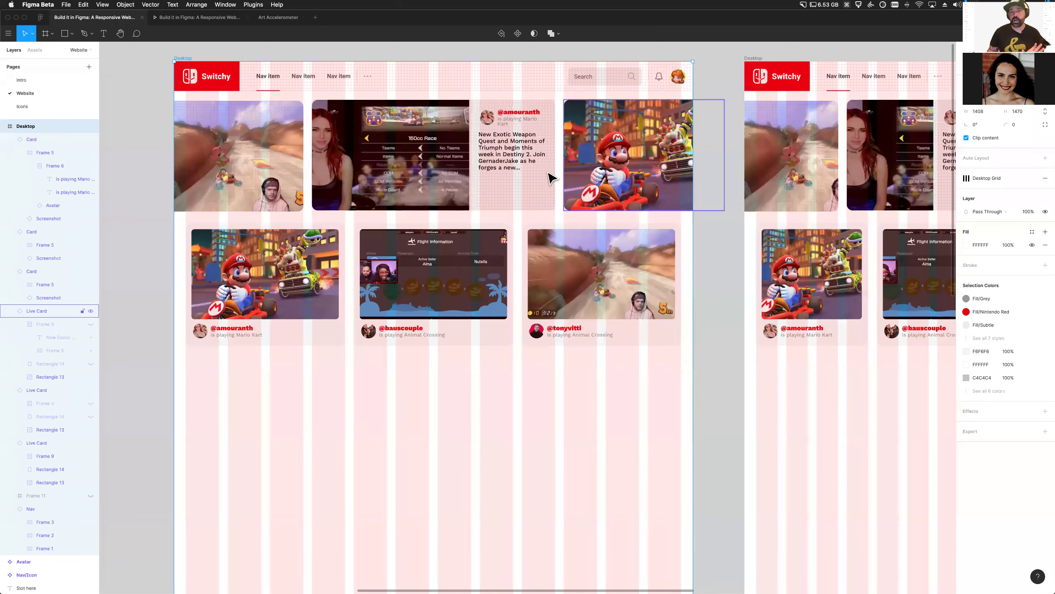
{"action": "left_click_drag", "start_coordinate": [692, 419], "coordinate": [728, 427]}
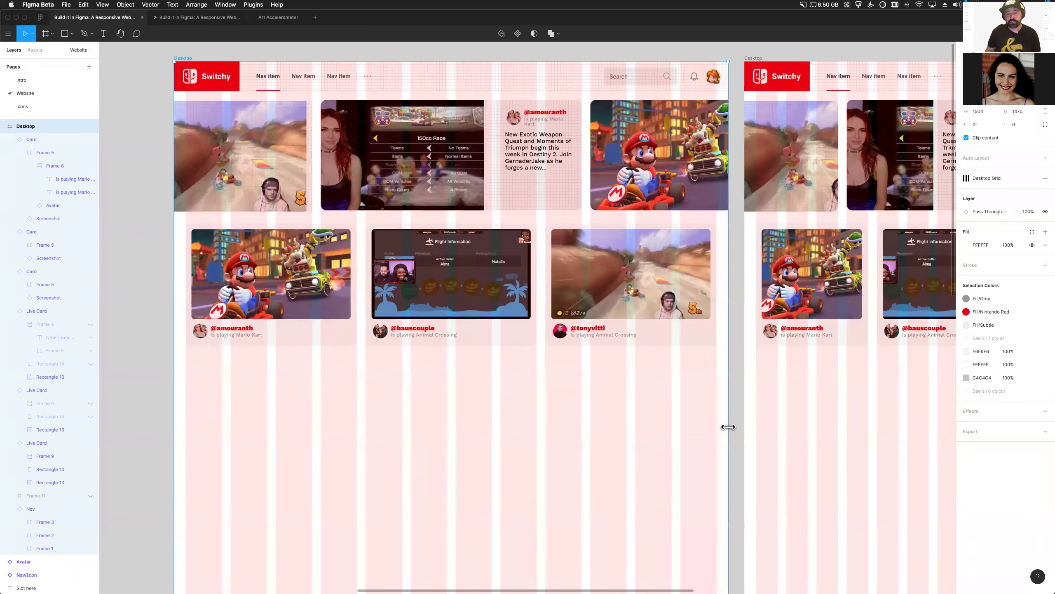
{"action": "key", "text": "super+z"}
{"action": "key", "text": "super+z"}
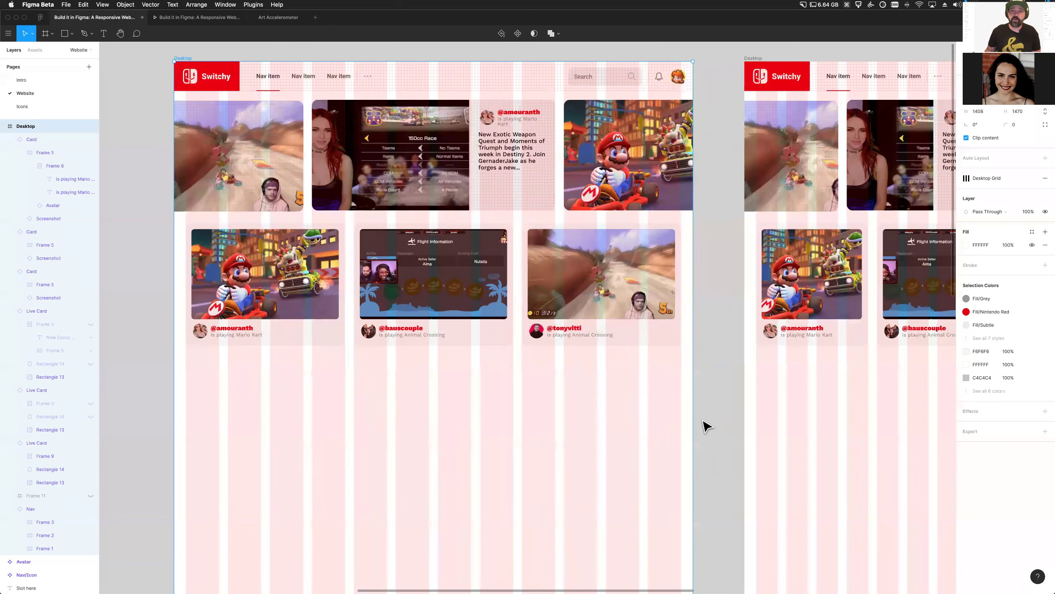
Compare the homepage layouts across the narrower Desktop frames and the Mobile frame
{"action": "scroll", "coordinate": [706, 426], "scroll_direction": "down", "scroll_amount": 1}
{"action": "scroll", "coordinate": [706, 426], "scroll_direction": "down", "scroll_amount": 5}
{"action": "scroll", "coordinate": [705, 425], "scroll_direction": "left", "scroll_amount": 4}
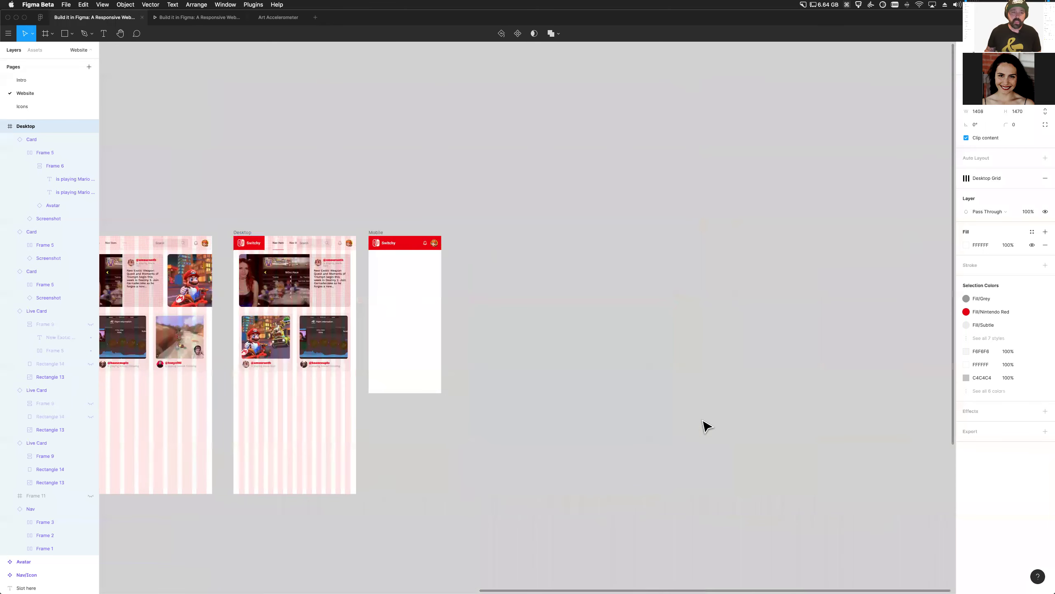
{"action": "scroll", "coordinate": [588, 248], "scroll_direction": "up", "scroll_amount": 2}
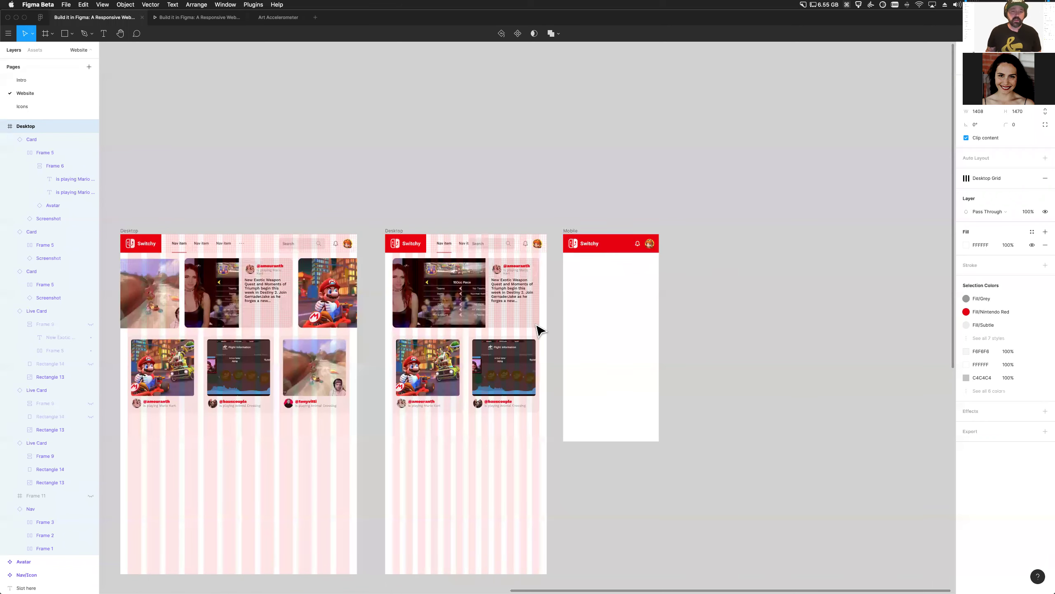
{"action": "scroll", "coordinate": [539, 330], "scroll_direction": "down", "scroll_amount": 3}
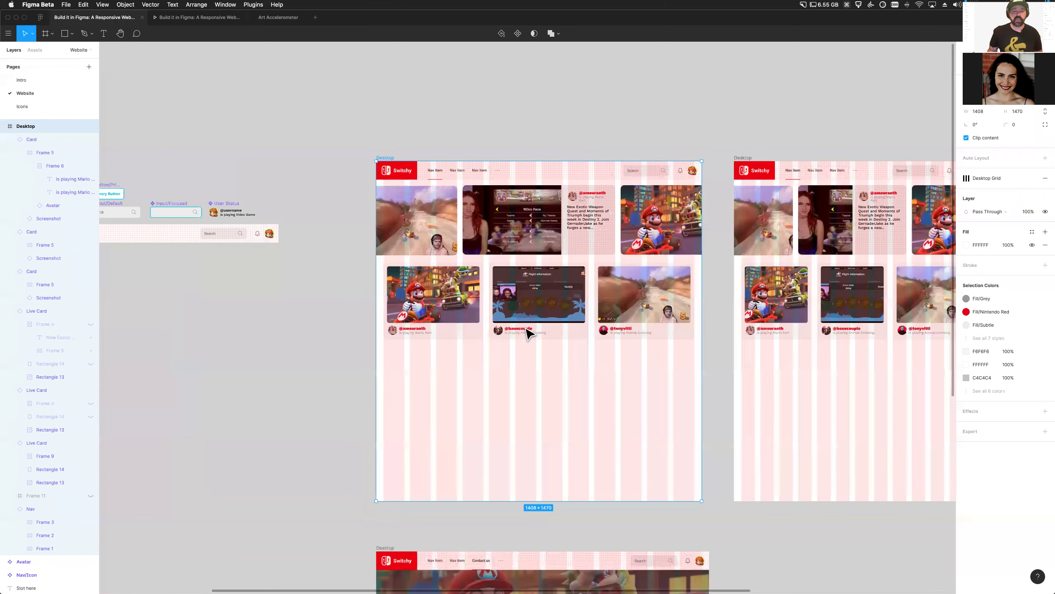
Examine the "Signup to stream on Switchy" page and its list of needed form elements
{"action": "scroll", "coordinate": [528, 332], "scroll_direction": "down", "scroll_amount": 4}
{"action": "scroll", "coordinate": [527, 333], "scroll_direction": "right", "scroll_amount": 4}
{"action": "scroll", "coordinate": [528, 333], "scroll_direction": "down", "scroll_amount": 5}
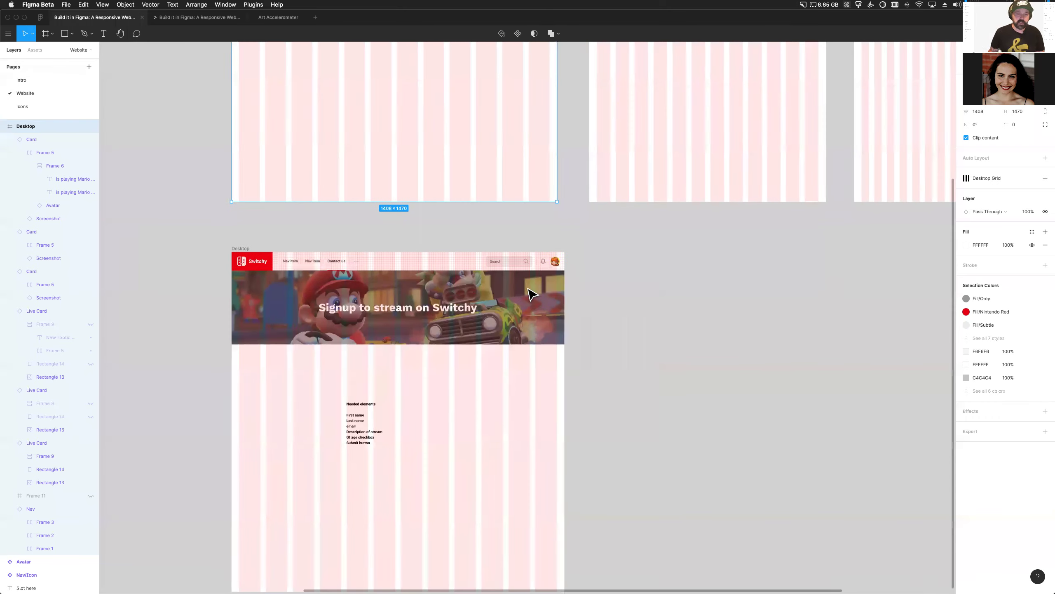
{"action": "scroll", "coordinate": [370, 466], "scroll_direction": "up", "scroll_amount": 2}
{"action": "scroll", "coordinate": [370, 466], "scroll_direction": "up", "scroll_amount": 2}
{"action": "scroll", "coordinate": [370, 466], "scroll_direction": "left", "scroll_amount": 3}
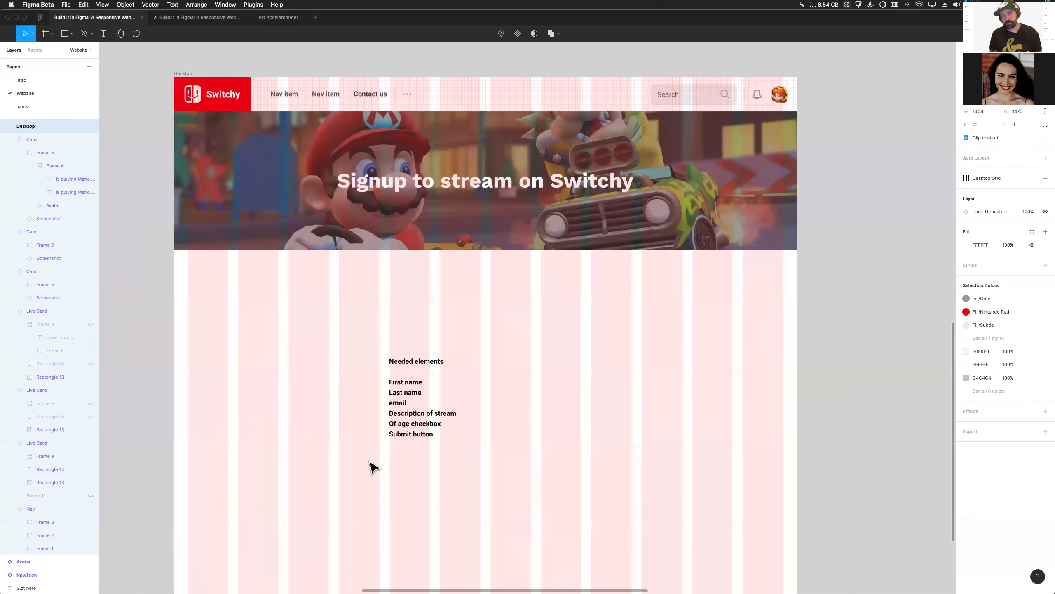
Move the Needed elements text slightly upward on the signup page and highlight its Submit button line
{"action": "left_click", "coordinate": [395, 431]}
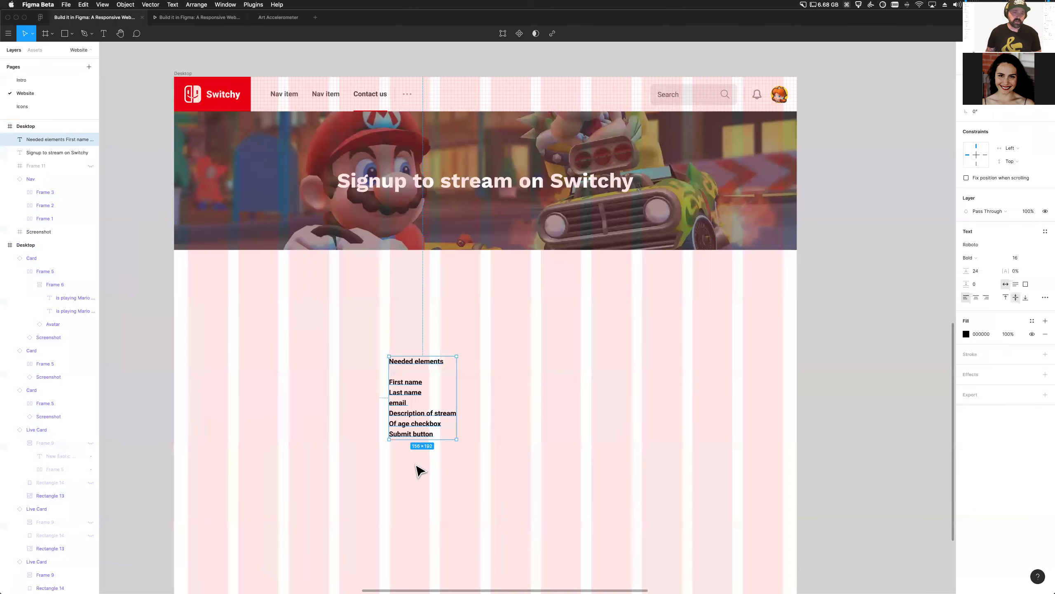
{"action": "scroll", "coordinate": [420, 469], "scroll_direction": "up", "scroll_amount": 3}
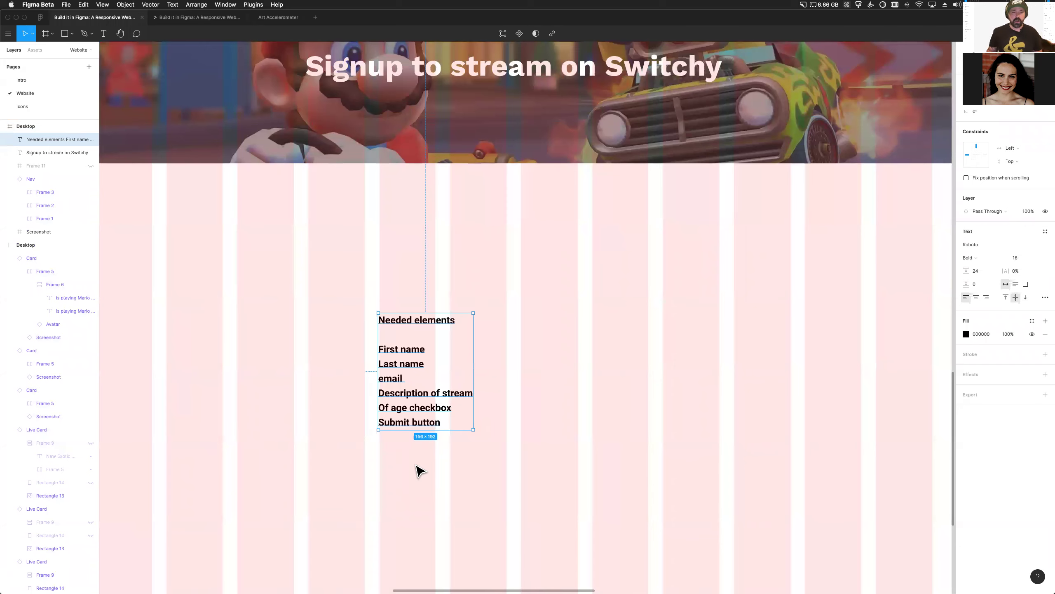
{"action": "left_click_drag", "start_coordinate": [400, 395], "coordinate": [398, 378]}
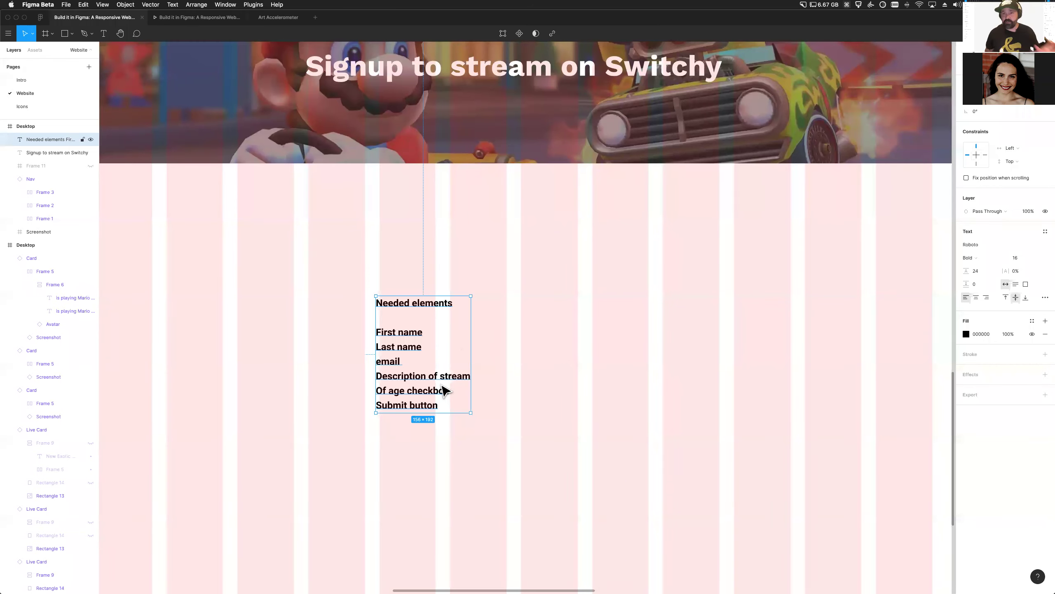
{"action": "double_click", "coordinate": [404, 391]}
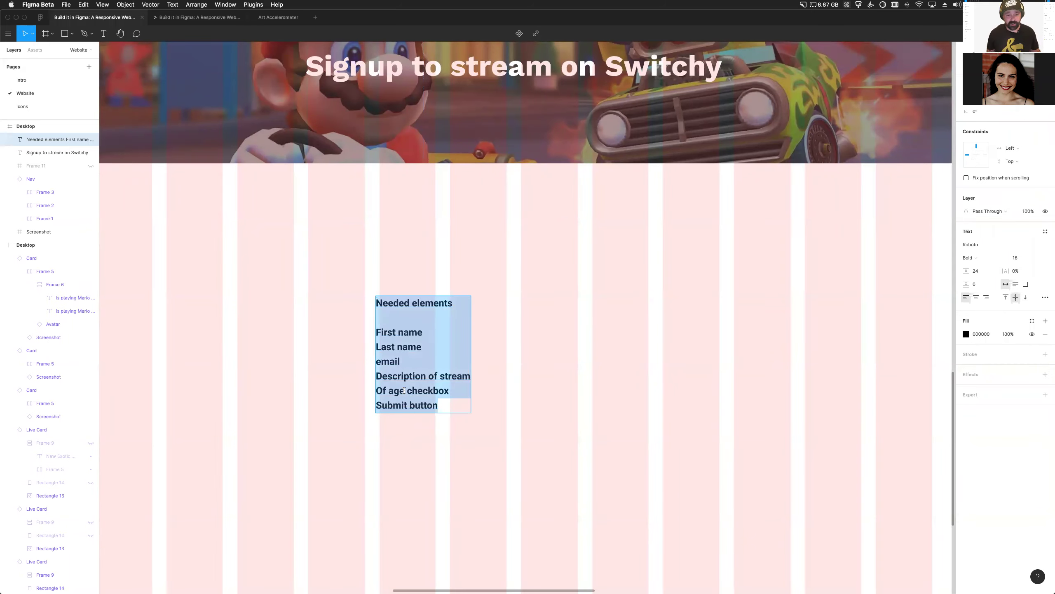
{"action": "triple_click", "coordinate": [407, 404]}
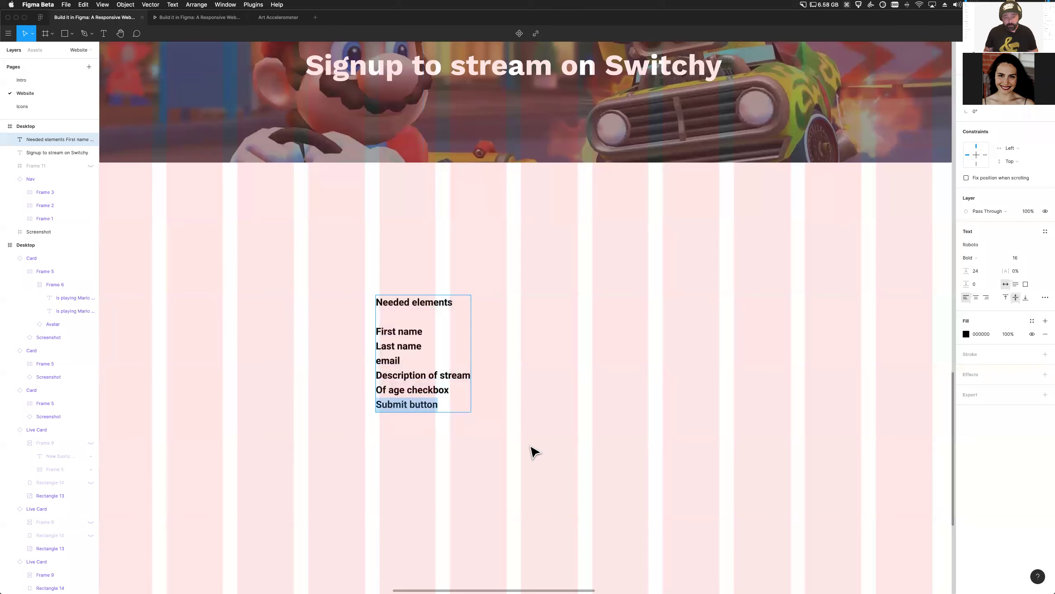
{"action": "left_click", "coordinate": [527, 442]}
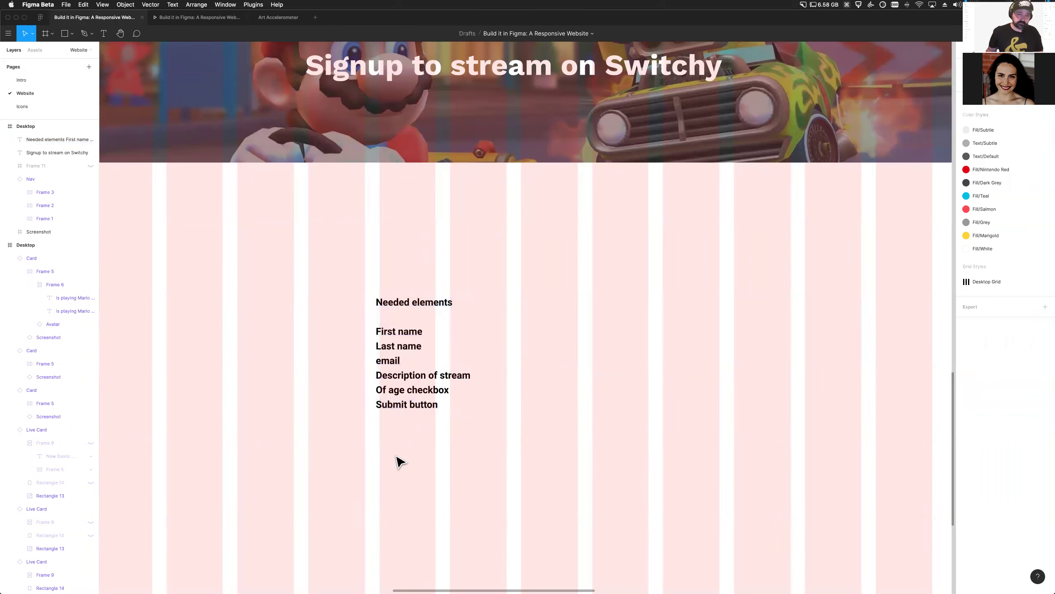
Return to the component area and review its Needed elements list against the existing components
{"action": "scroll", "coordinate": [401, 462], "scroll_direction": "down", "scroll_amount": 5}
{"action": "scroll", "coordinate": [329, 426], "scroll_direction": "left", "scroll_amount": 20}
{"action": "scroll", "coordinate": [330, 427], "scroll_direction": "up", "scroll_amount": 10}
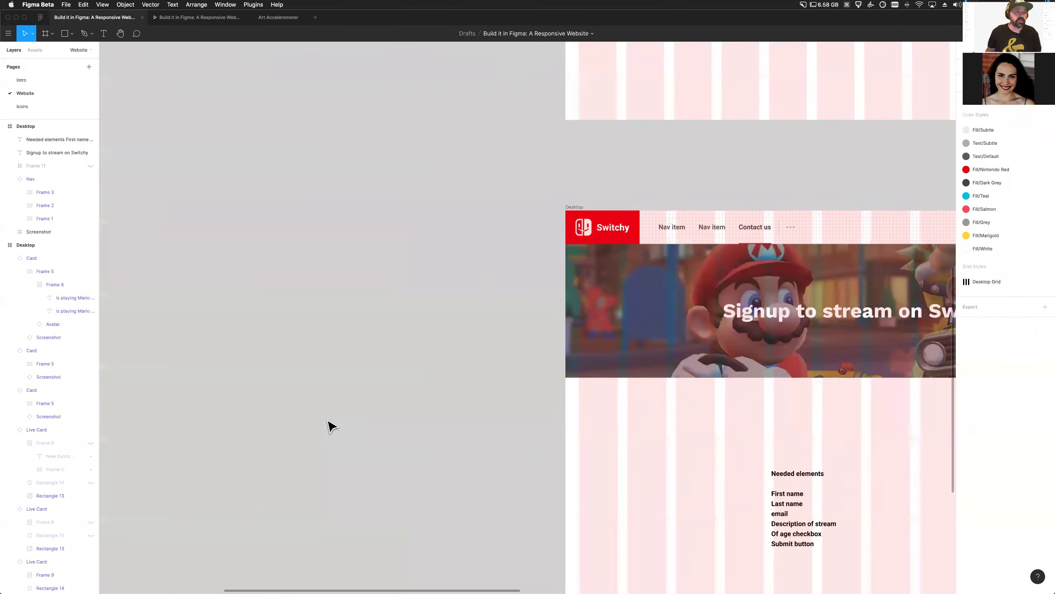
{"action": "scroll", "coordinate": [329, 426], "scroll_direction": "down", "scroll_amount": 5}
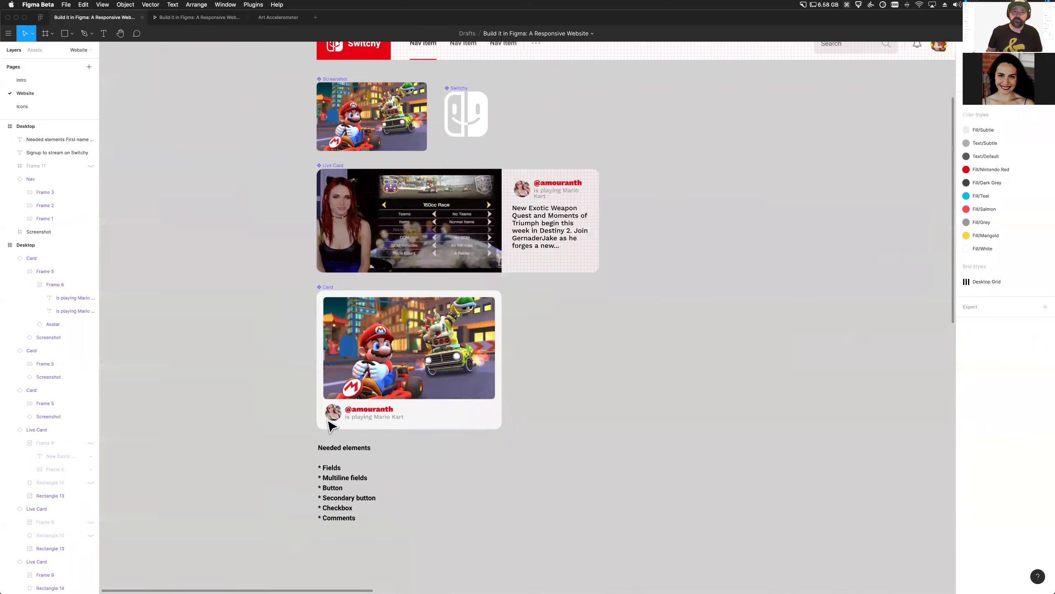
{"action": "scroll", "coordinate": [378, 426], "scroll_direction": "up", "scroll_amount": 3}
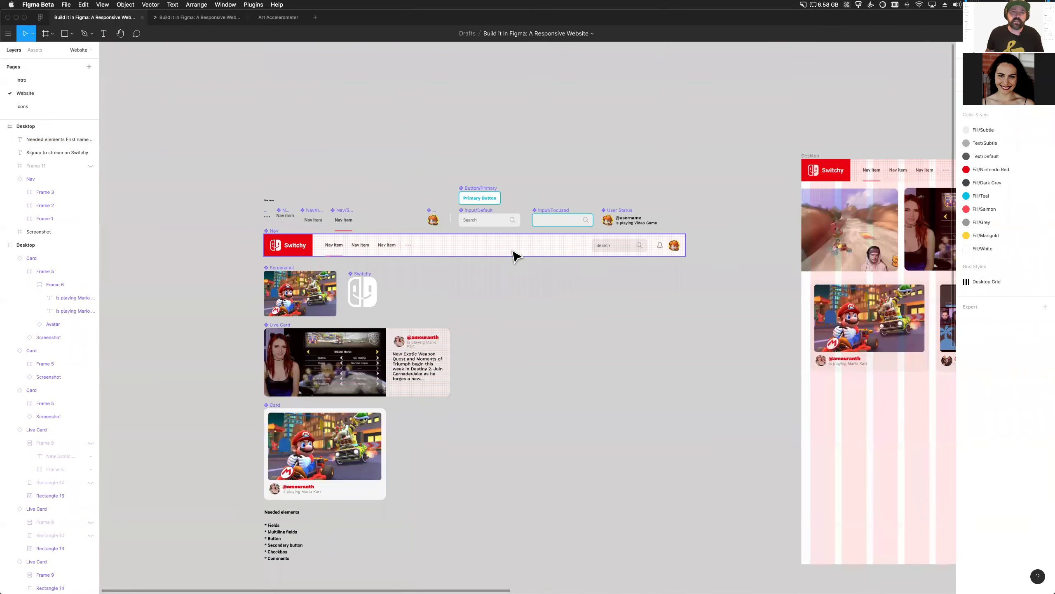
{"action": "scroll", "coordinate": [504, 249], "scroll_direction": "up", "scroll_amount": 5}
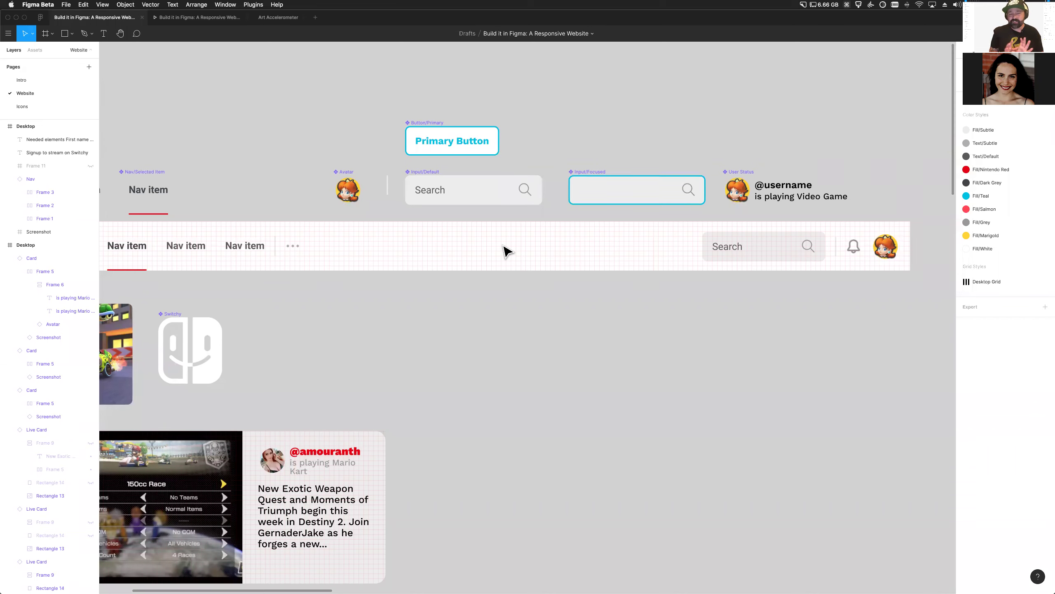
Inspect the properties of the Input/Default, Input/Focused and Button/Primary components individually and as a group
{"action": "left_click", "coordinate": [460, 201]}
{"action": "left_click", "coordinate": [634, 190]}
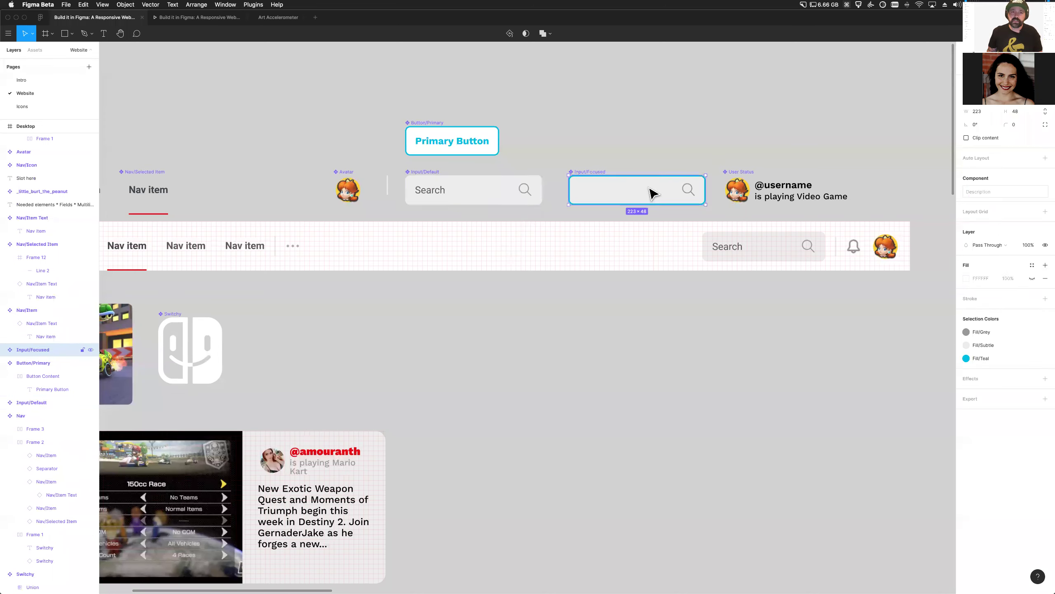
{"action": "left_click", "coordinate": [444, 143]}
{"action": "left_click", "coordinate": [460, 198], "text": "shift"}
{"action": "left_click", "coordinate": [603, 191], "text": "shift"}
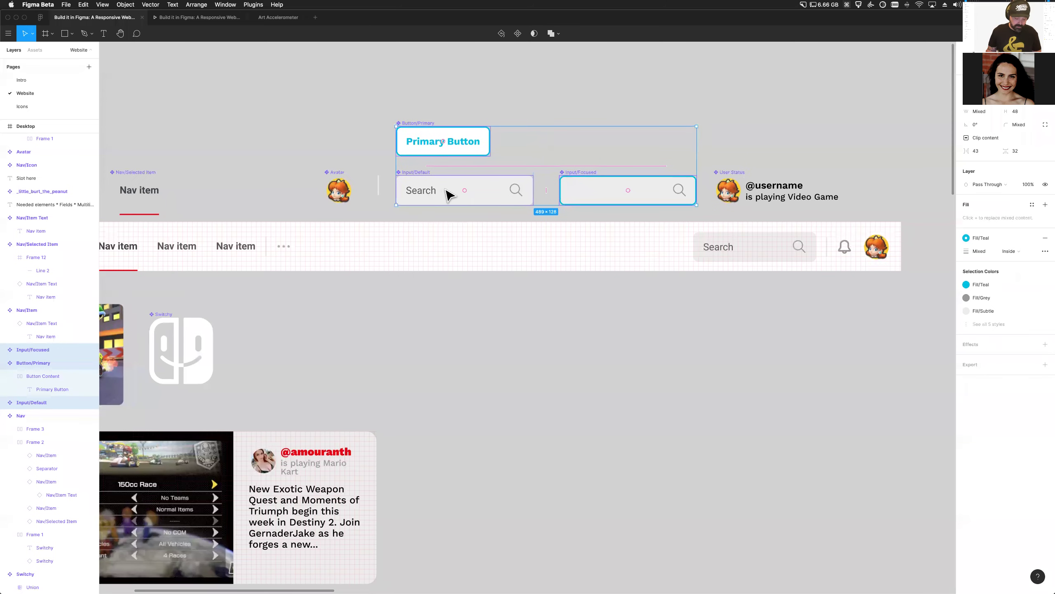
{"action": "scroll", "coordinate": [442, 195], "scroll_direction": "right", "scroll_amount": 2}
{"action": "left_click", "coordinate": [431, 190]}
{"action": "left_click", "coordinate": [431, 148]}
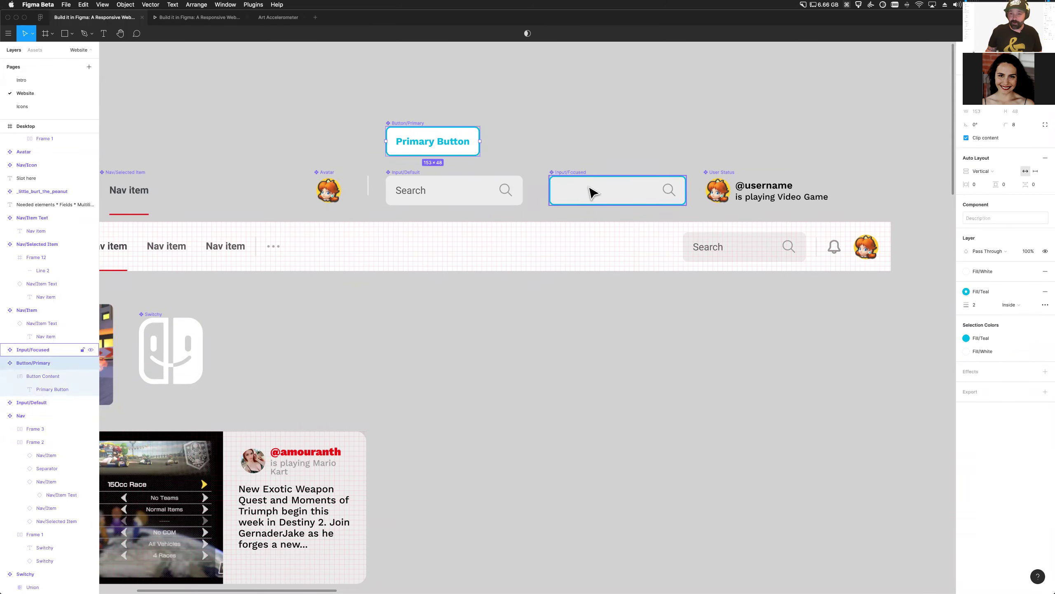
Move the Button/Primary, Input/Default and Input/Focused components together onto the signup page, over its Needed elements text
{"action": "left_click", "coordinate": [591, 194], "text": "shift"}
{"action": "left_click", "coordinate": [450, 193], "text": "shift"}
{"action": "left_click_drag", "start_coordinate": [451, 212], "coordinate": [556, 493]}
{"action": "scroll", "coordinate": [554, 490], "scroll_direction": "down", "scroll_amount": 5}
{"action": "scroll", "coordinate": [555, 478], "scroll_direction": "right", "scroll_amount": 5}
{"action": "scroll", "coordinate": [555, 478], "scroll_direction": "down", "scroll_amount": 2}
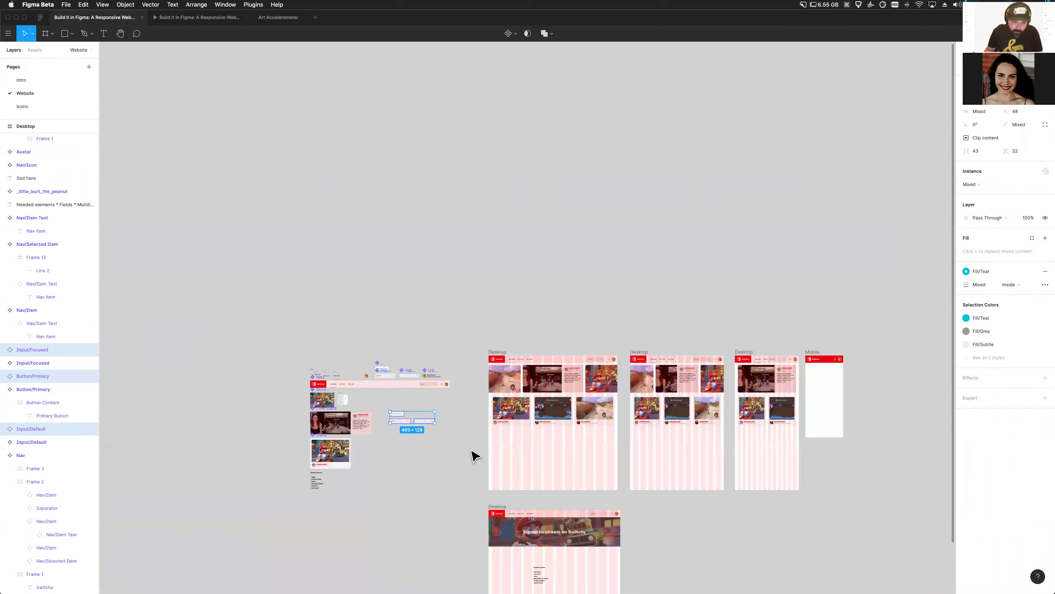
{"action": "key", "text": "ctrl+z"}
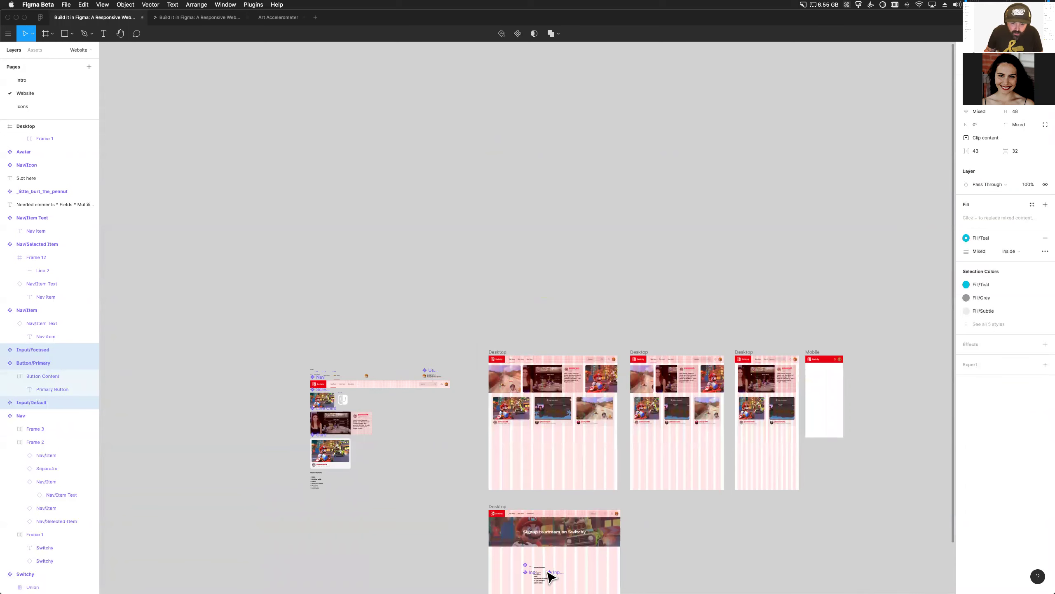
{"action": "key", "text": "ctrl+shift+z"}
{"action": "scroll", "coordinate": [548, 573], "scroll_direction": "up", "scroll_amount": 5}
{"action": "scroll", "coordinate": [545, 572], "scroll_direction": "down", "scroll_amount": 5}
{"action": "scroll", "coordinate": [543, 572], "scroll_direction": "down", "scroll_amount": 1}
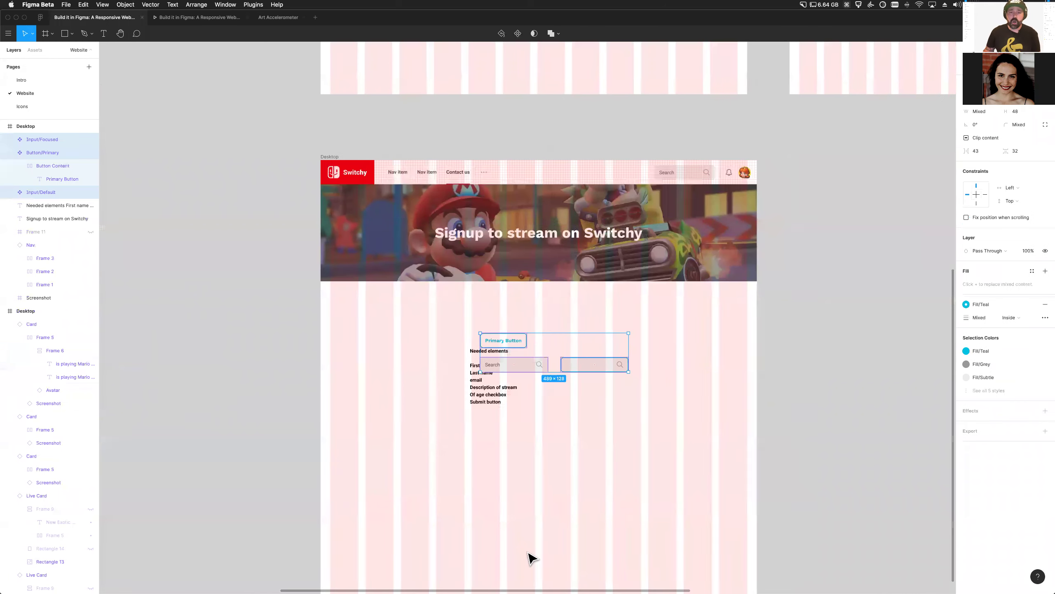
Hide the layout grids on the signup page and deselect the three components
{"action": "scroll", "coordinate": [532, 558], "scroll_direction": "up", "scroll_amount": 5}
{"action": "scroll", "coordinate": [453, 376], "scroll_direction": "right", "scroll_amount": 1}
{"action": "scroll", "coordinate": [453, 376], "scroll_direction": "up", "scroll_amount": 1}
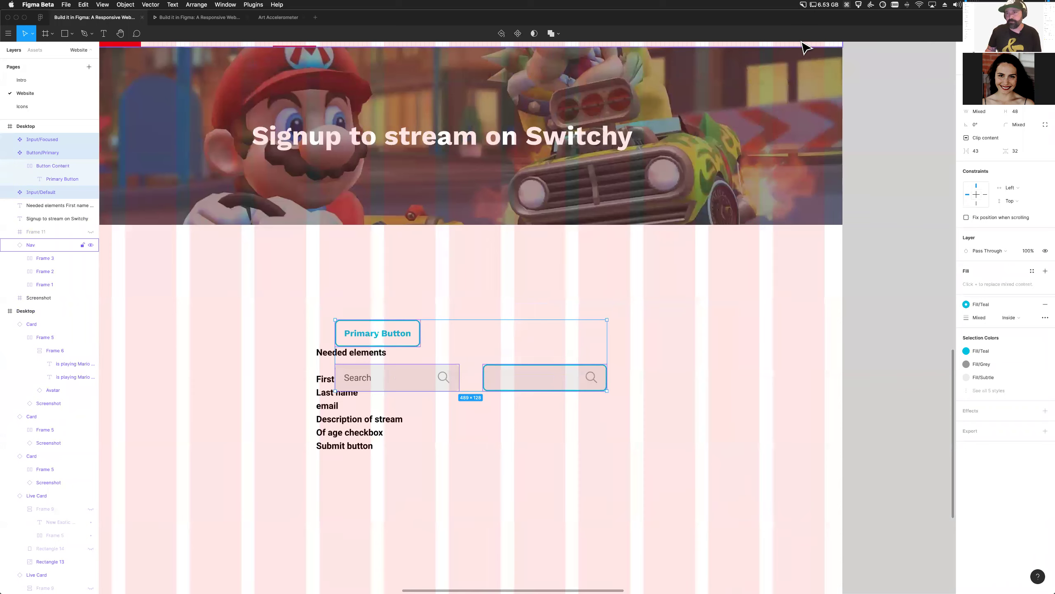
{"action": "left_click", "coordinate": [846, 4]}
{"action": "left_click", "coordinate": [848, 28]}
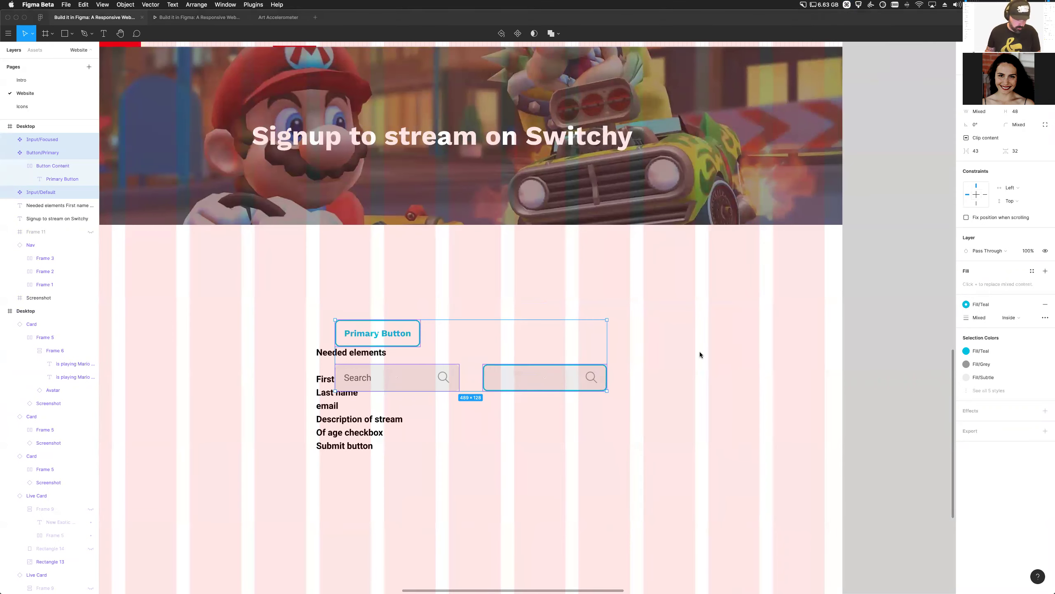
{"action": "key", "text": "ctrl+g"}
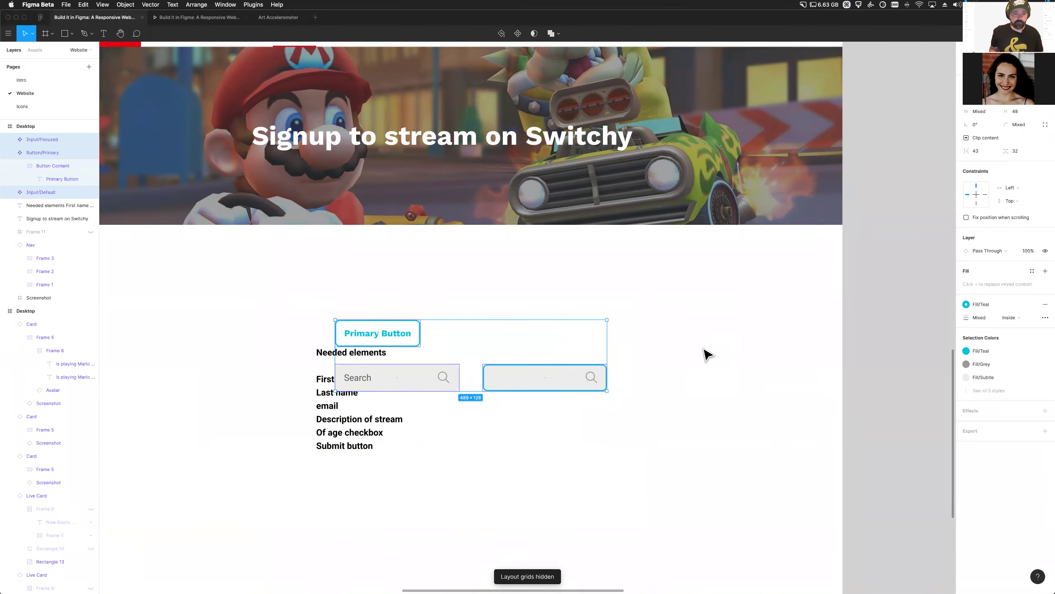
{"action": "left_click", "coordinate": [623, 431]}
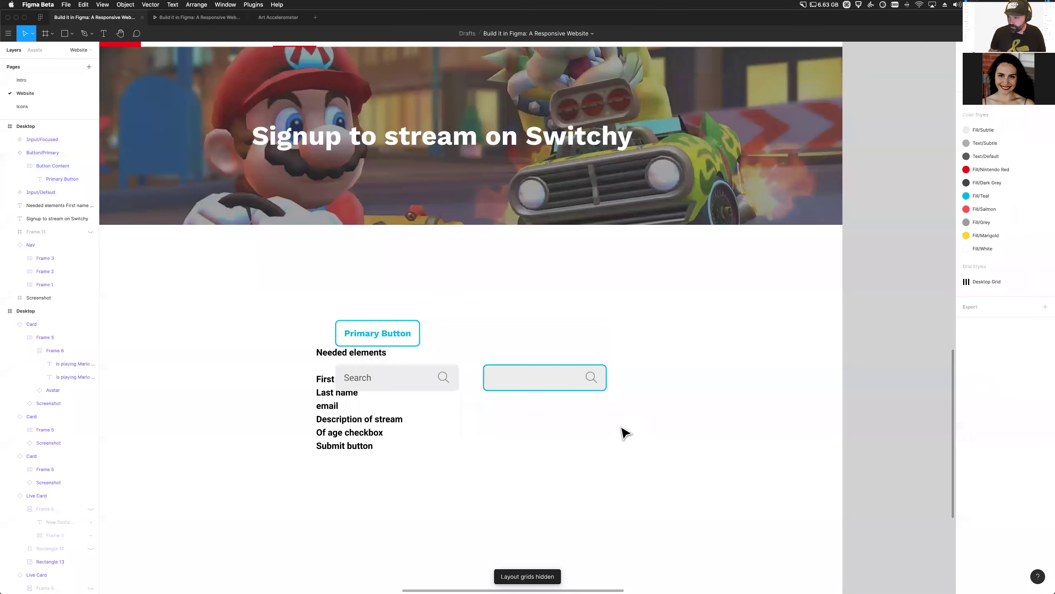
{"action": "scroll", "coordinate": [590, 439], "scroll_direction": "left", "scroll_amount": 3}
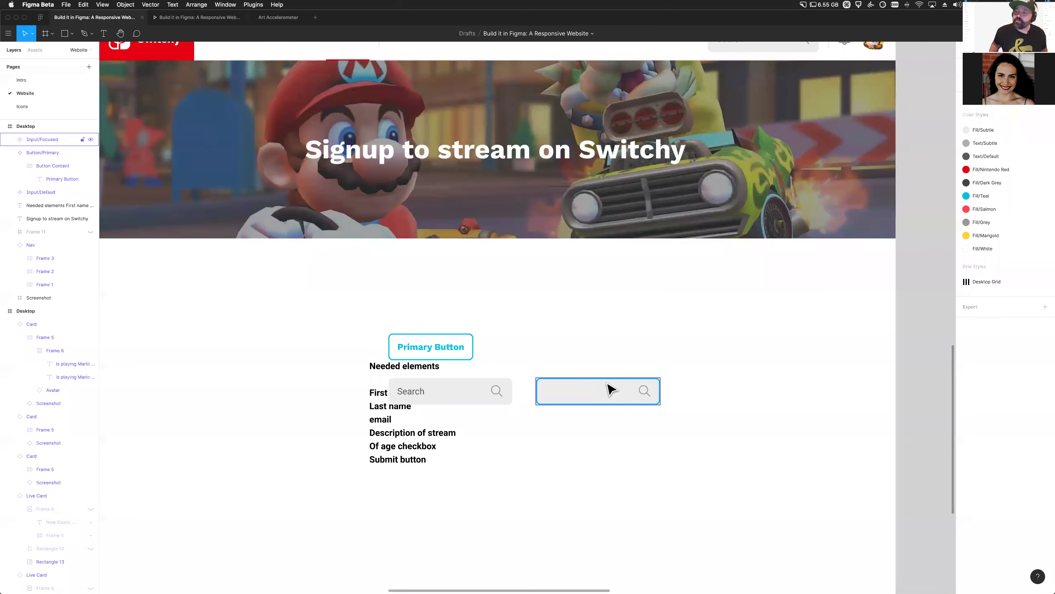
Move the Needed elements text below the input components and line up the Primary Button component beside the Search input
{"action": "left_click", "coordinate": [398, 460]}
{"action": "left_click_drag", "start_coordinate": [378, 418], "coordinate": [528, 484]}
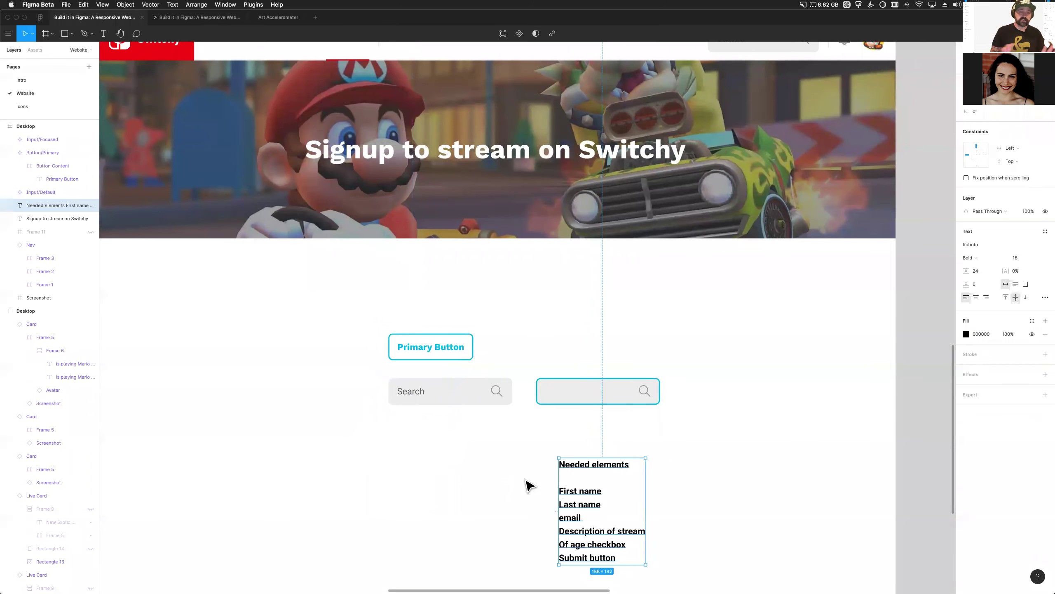
{"action": "left_click_drag", "start_coordinate": [432, 354], "coordinate": [343, 397]}
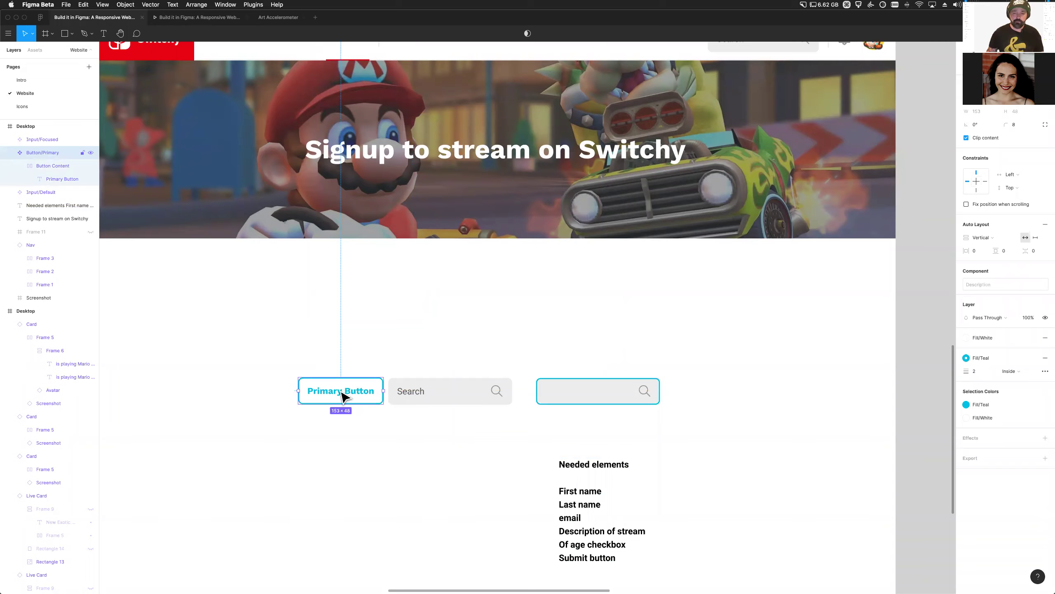
Place a copy of the Needed elements text left of the Primary Button and align the original's left edge with the focused input
{"action": "scroll", "coordinate": [344, 397], "scroll_direction": "left", "scroll_amount": 3}
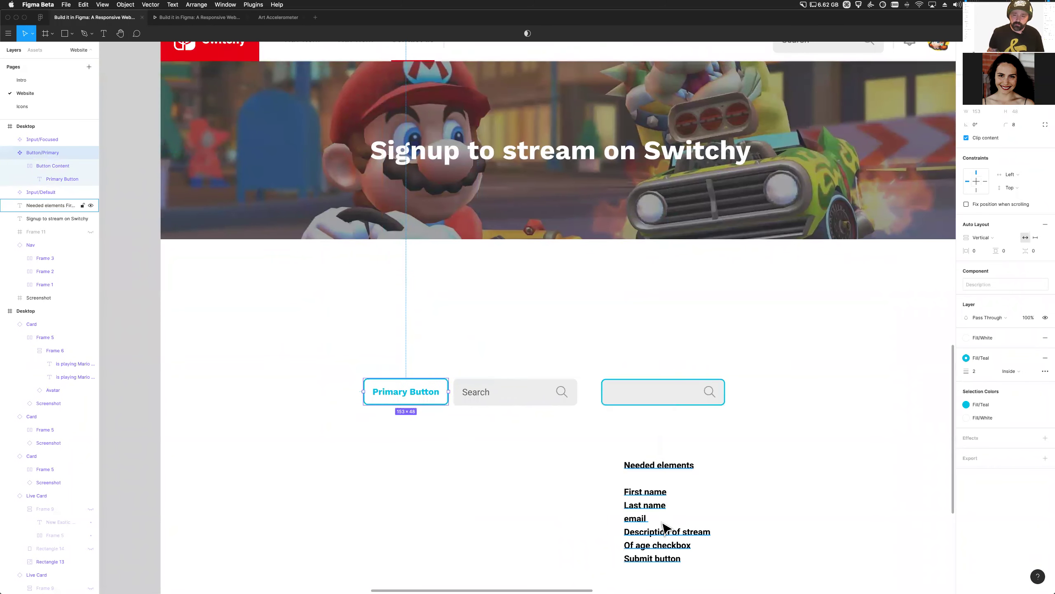
{"action": "left_click_drag", "start_coordinate": [648, 519], "coordinate": [249, 420]}
{"action": "left_click_drag", "start_coordinate": [619, 536], "coordinate": [596, 524]}
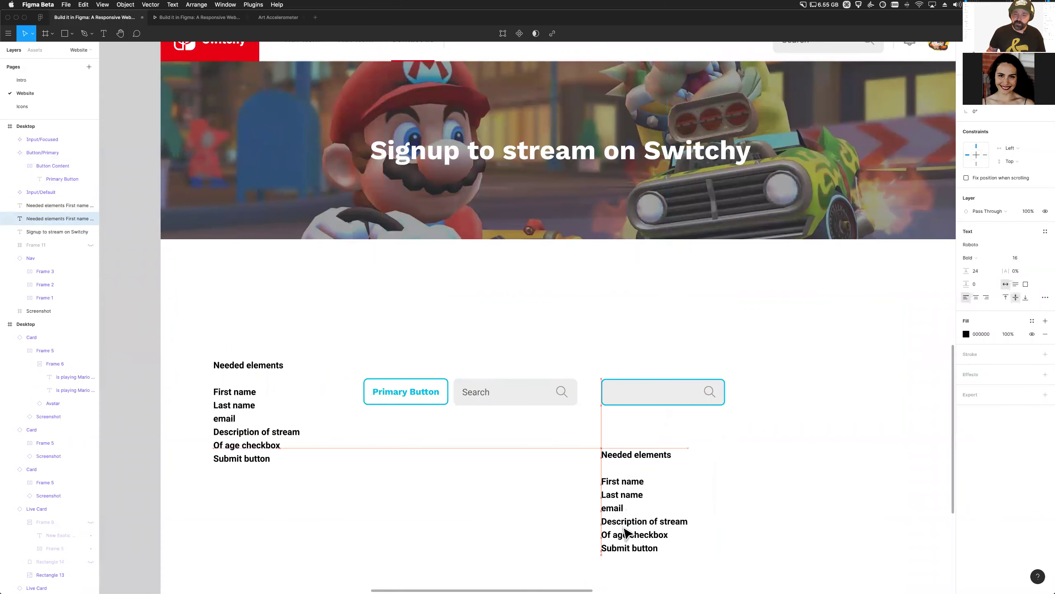
Replace the entries in the copied Needed elements list with the lines "Primary Button" and "Secondary Button"
{"action": "double_click", "coordinate": [259, 445]}
{"action": "left_click_drag", "start_coordinate": [283, 462], "coordinate": [202, 396]}
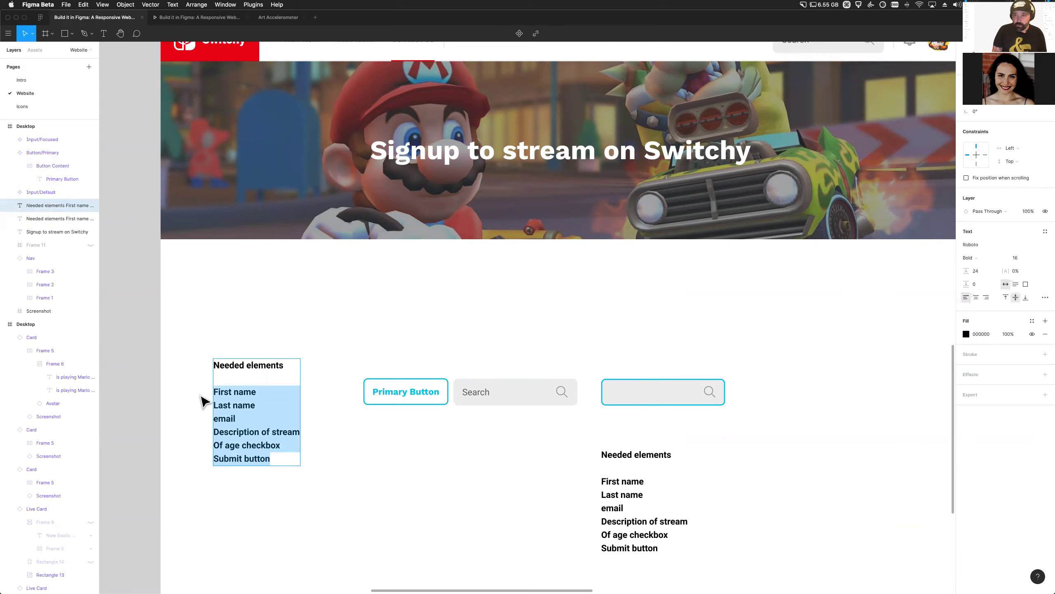
{"action": "type", "text": "Button"}
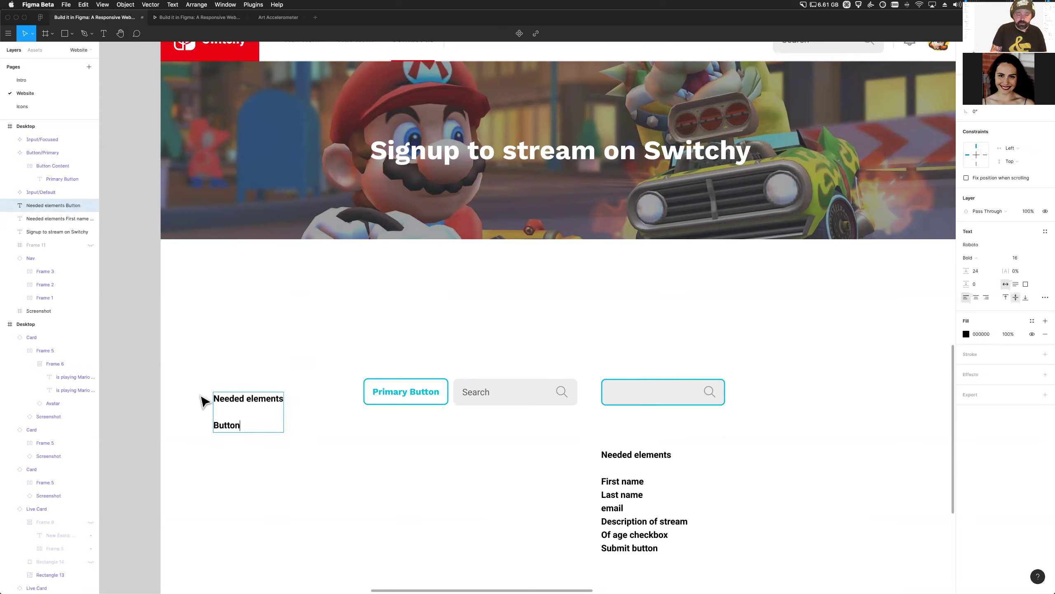
{"action": "key", "text": "Return"}
{"action": "type", "text": "Secondary"}
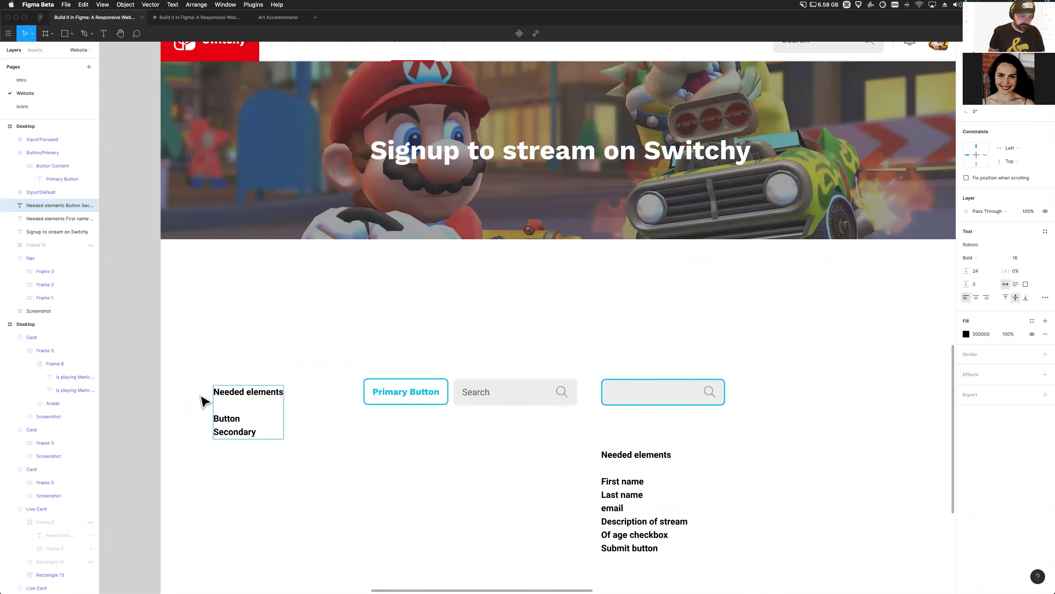
{"action": "type", "text": "Primary"}
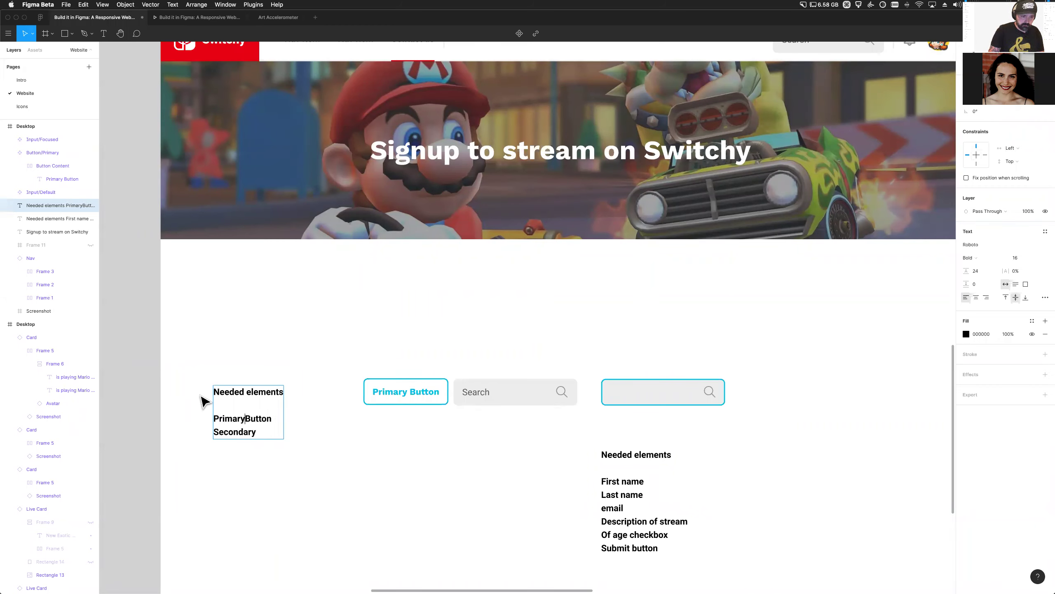
{"action": "key", "text": "Down"}
{"action": "key", "text": "End"}
{"action": "type", "text": "Button"}
{"action": "key", "text": "Return"}
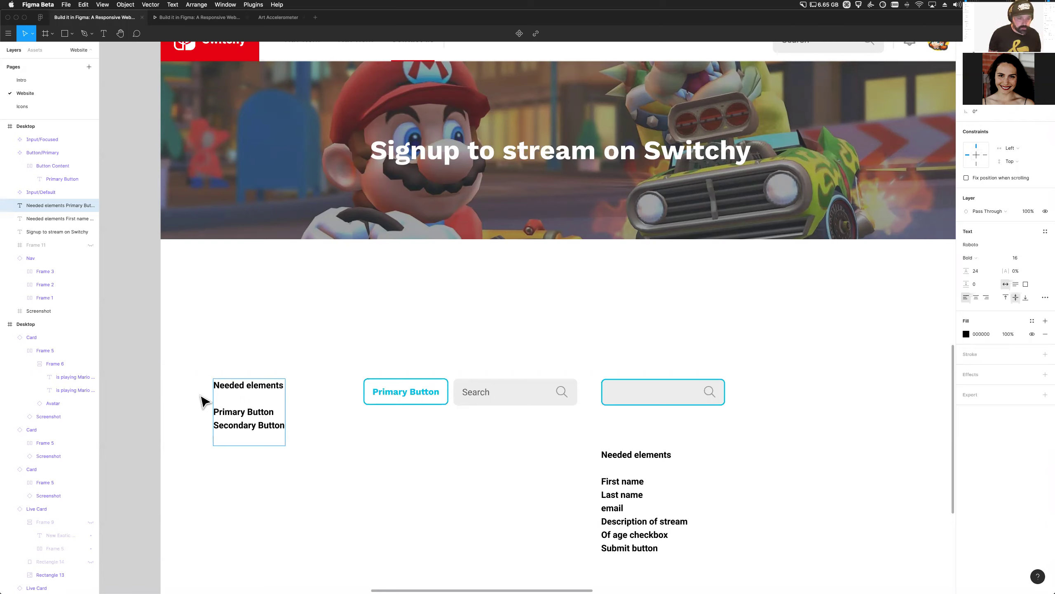
Add the lines "Disabled Button" and "Active/Focused Button" to the copied list
{"action": "type", "text": "Di"}
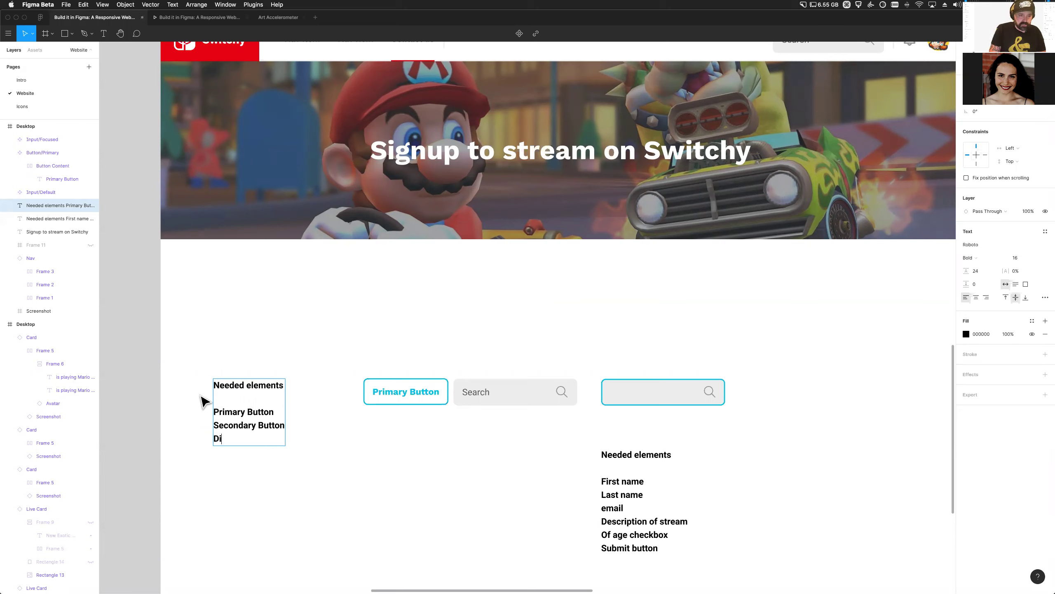
{"action": "type", "text": "sabled"}
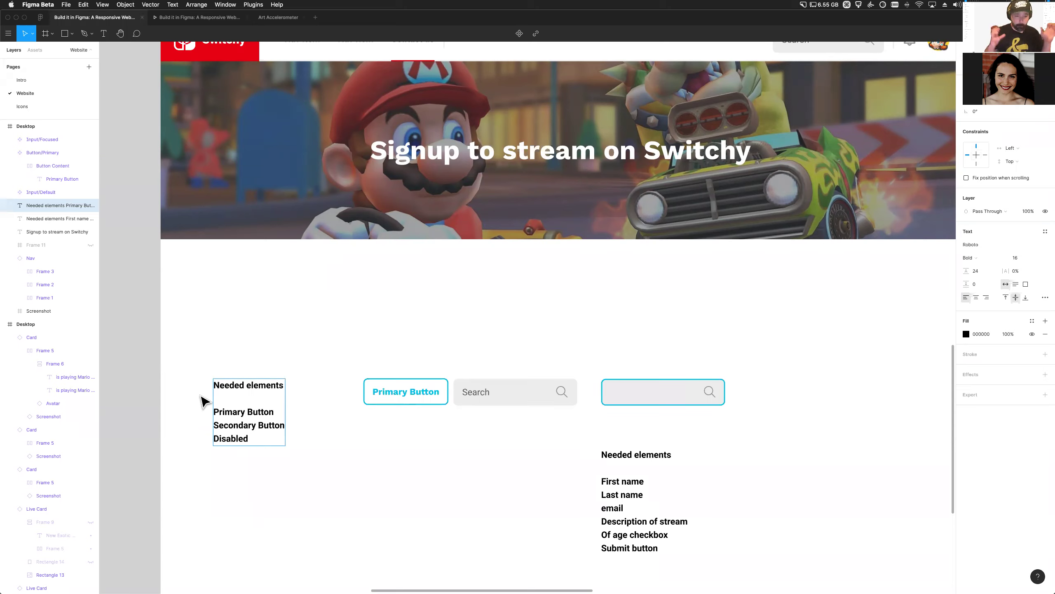
{"action": "type", "text": "Button"}
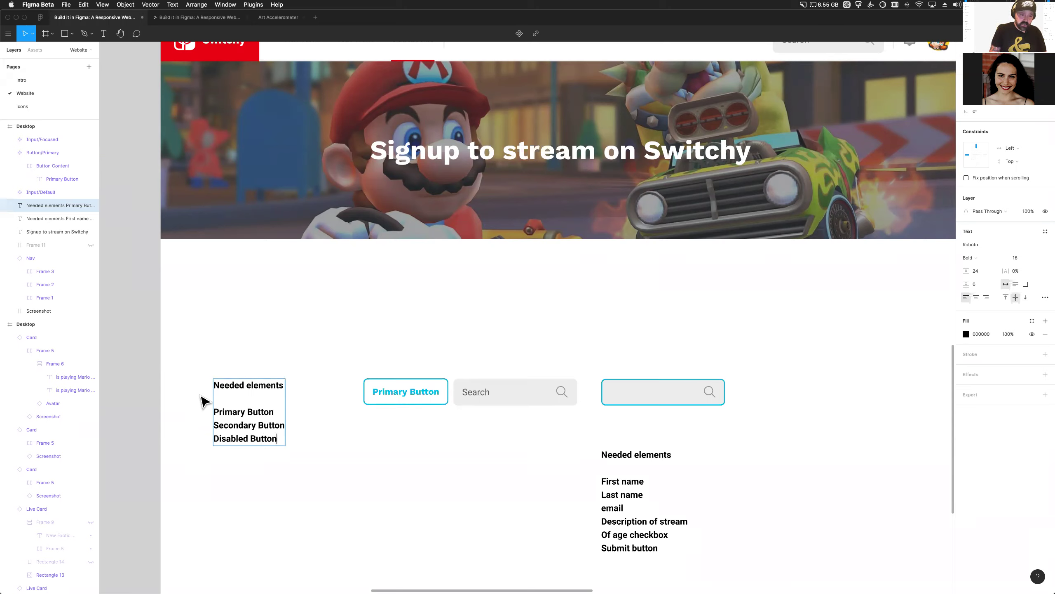
{"action": "key", "text": "Return"}
{"action": "type", "text": "Act"}
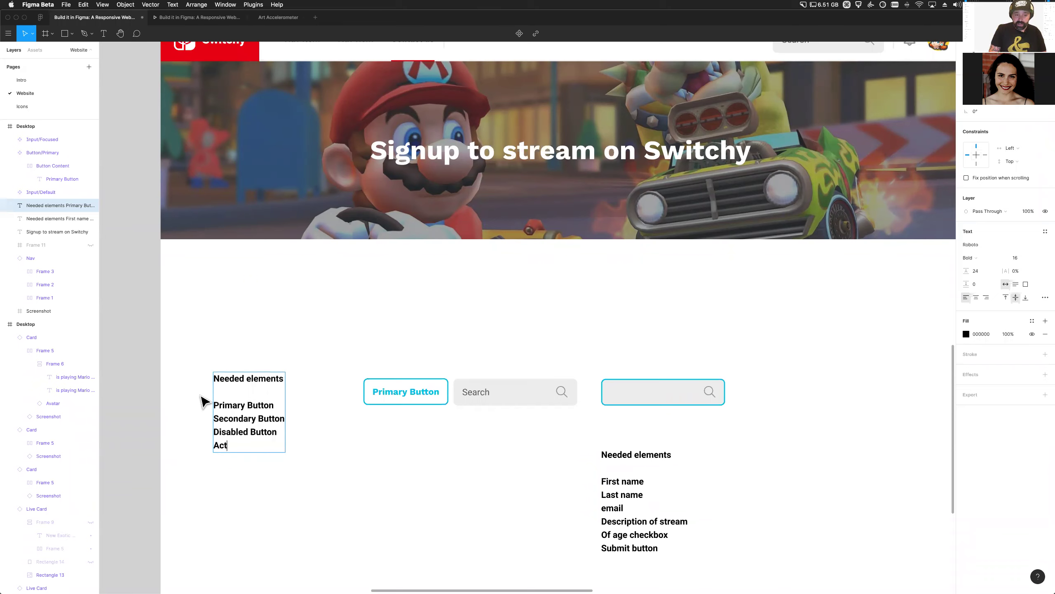
{"action": "type", "text": "ive/Focused Button"}
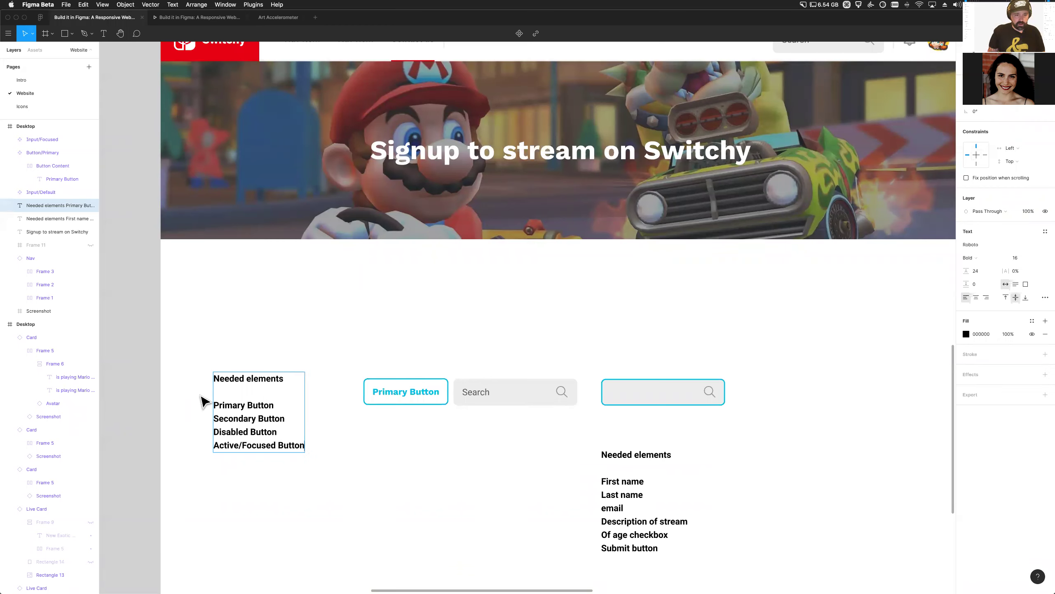
{"action": "key", "text": "Return"}
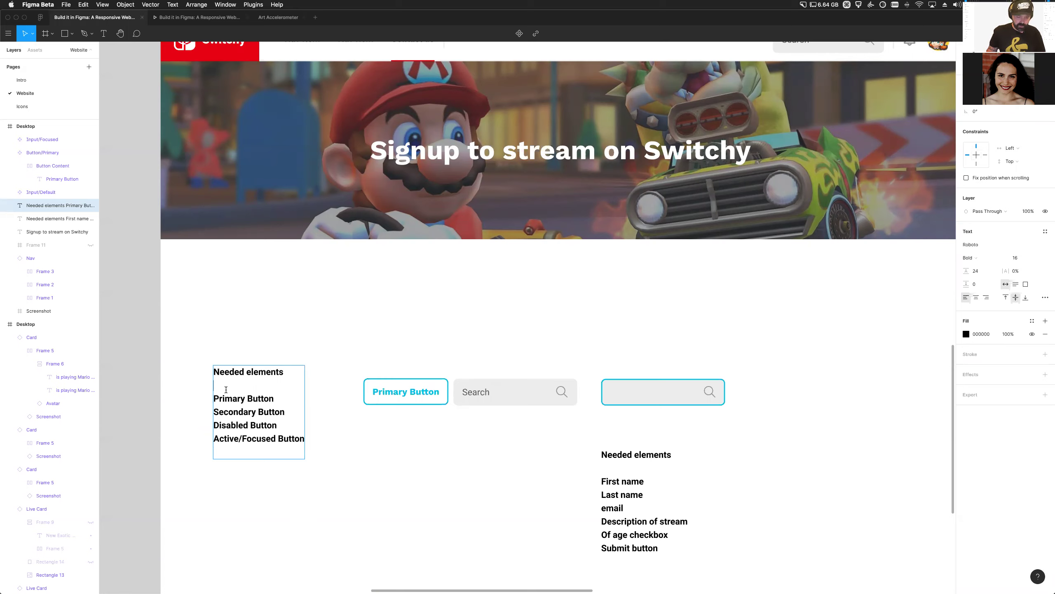
Replace the copied list's "Needed elements" heading with "Buttons", separated from the entries by a blank line
{"action": "key", "text": "Return"}
{"action": "type", "text": "Buttons"}
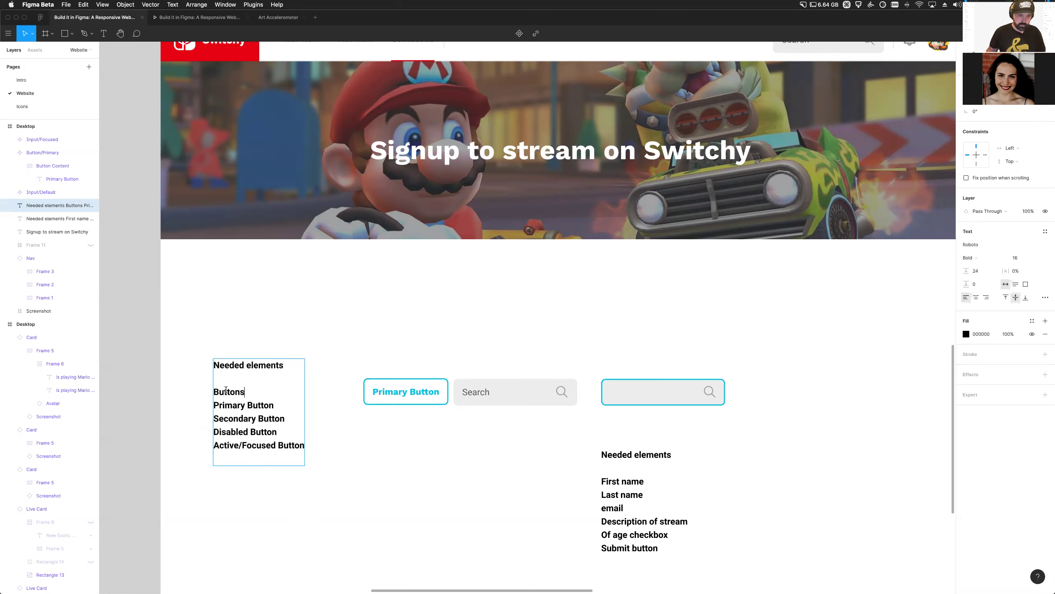
{"action": "left_click_drag", "start_coordinate": [213, 361], "coordinate": [213, 385]}
{"action": "key", "text": "BackSpace"}
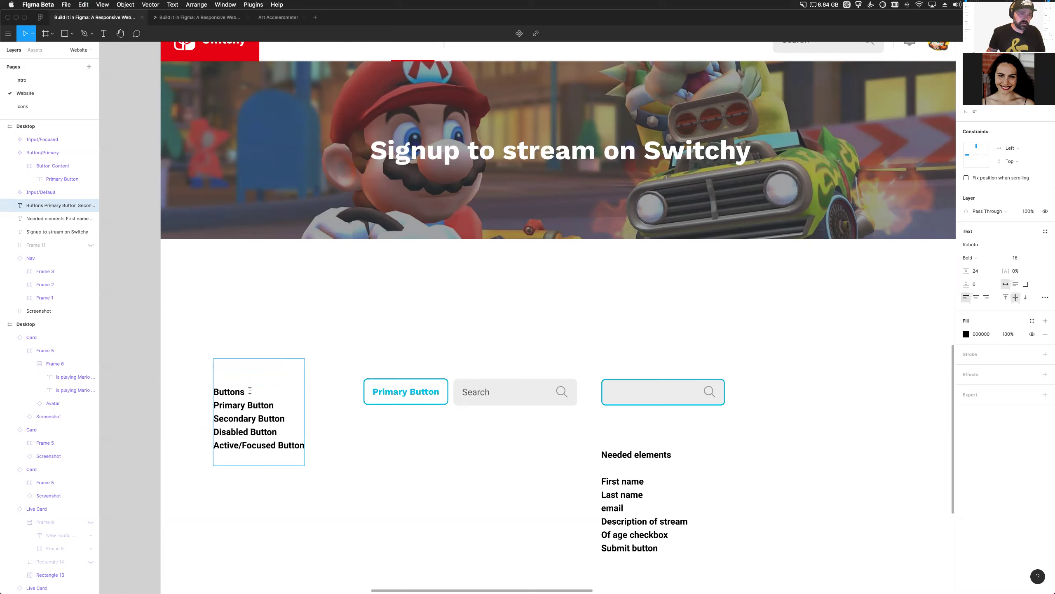
{"action": "key", "text": "Return"}
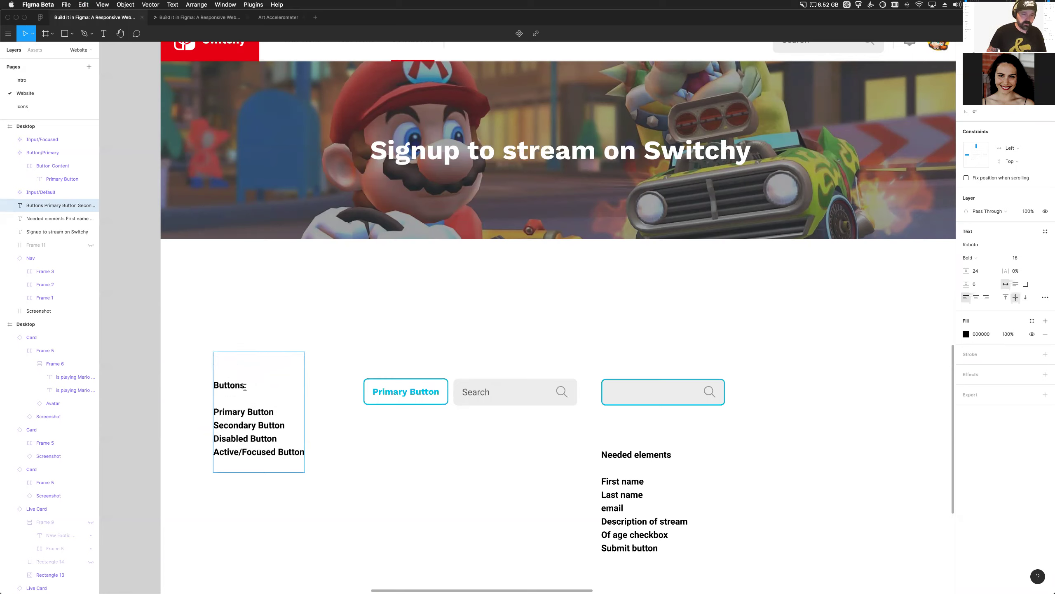
{"action": "key", "text": "BackSpace"}
{"action": "key", "text": "BackSpace"}
{"action": "key", "text": "BackSpace"}
{"action": "key", "text": "ctrl+z"}
{"action": "key", "text": "Escape"}
Duplicate the Buttons list directly below itself and change the copy's heading to "Inputs"
{"action": "left_click_drag", "start_coordinate": [245, 428], "coordinate": [258, 558]}
{"action": "scroll", "coordinate": [250, 519], "scroll_direction": "down", "scroll_amount": 5}
{"action": "double_click", "coordinate": [231, 341]}
{"action": "double_click", "coordinate": [244, 336]}
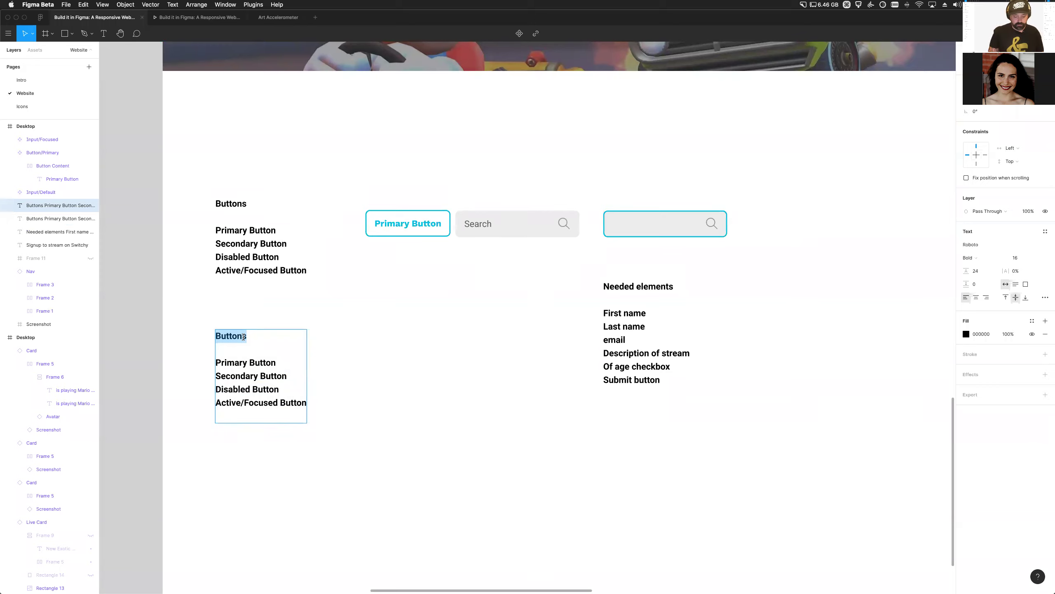
{"action": "type", "text": "Inpu"}
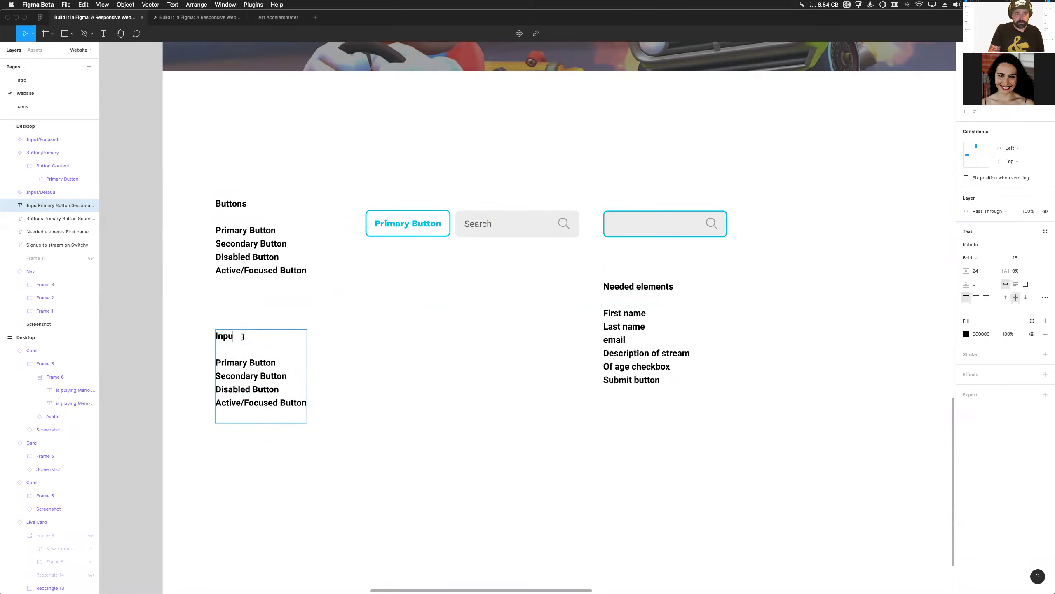
{"action": "type", "text": "ts"}
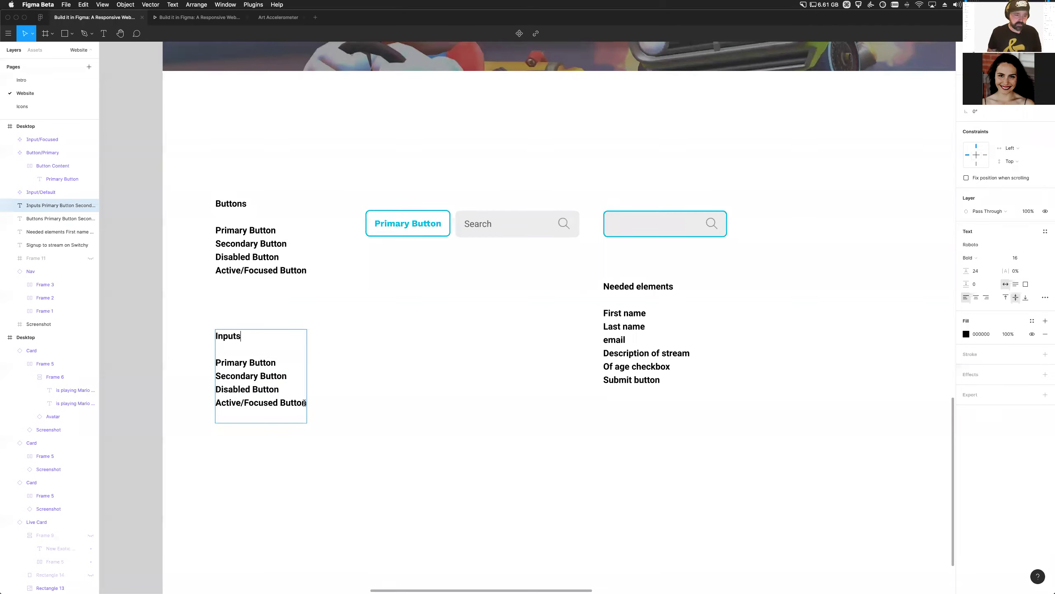
Replace the entries under Inputs with the lines "Text field", "Multiline text field", "Disabled" and "Active"
{"action": "left_click_drag", "start_coordinate": [304, 403], "coordinate": [202, 372]}
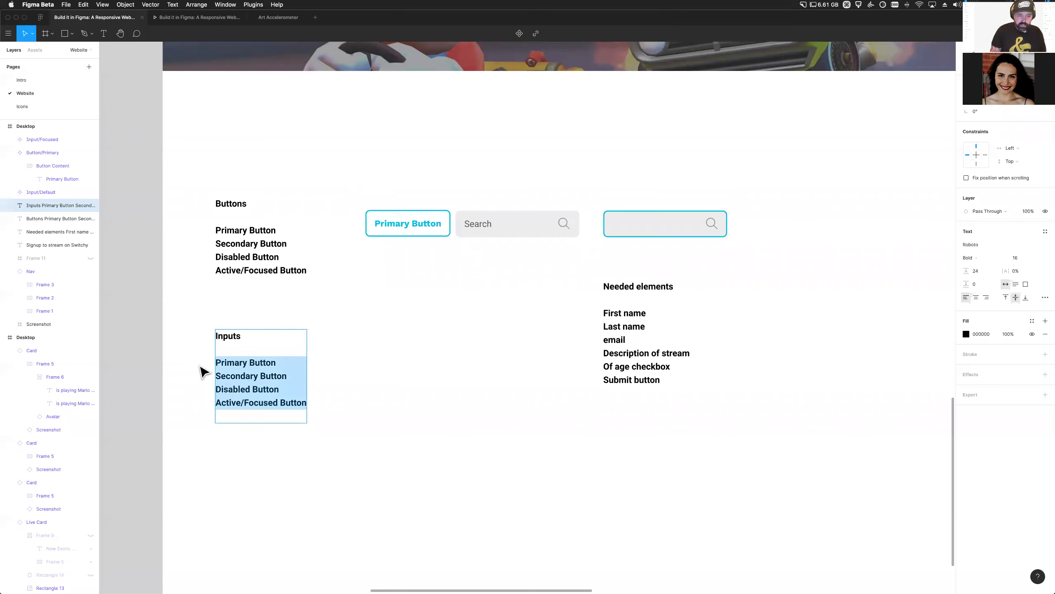
{"action": "type", "text": "Te"}
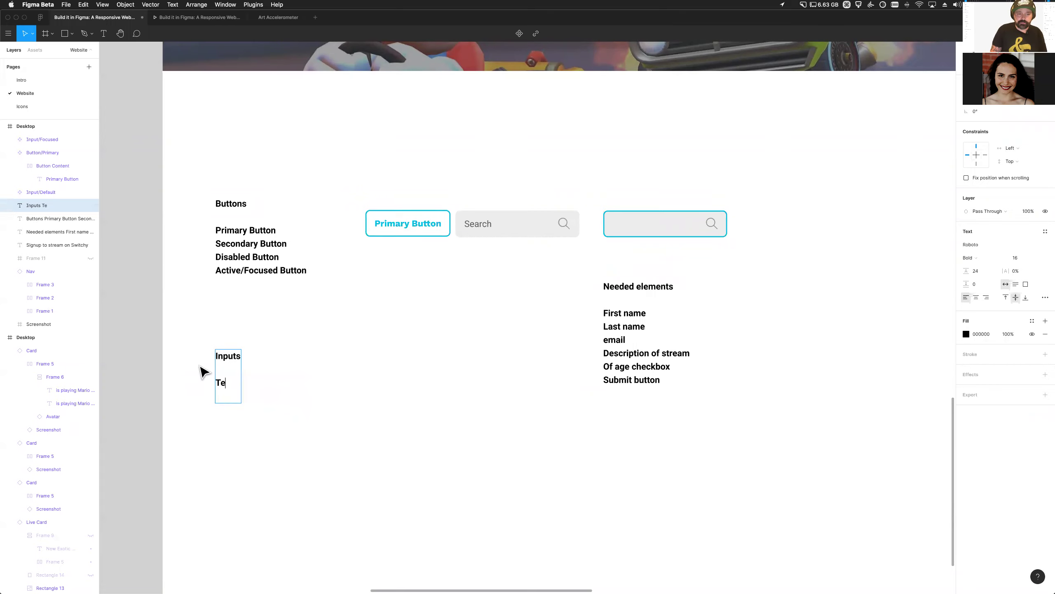
{"action": "type", "text": "xt field"}
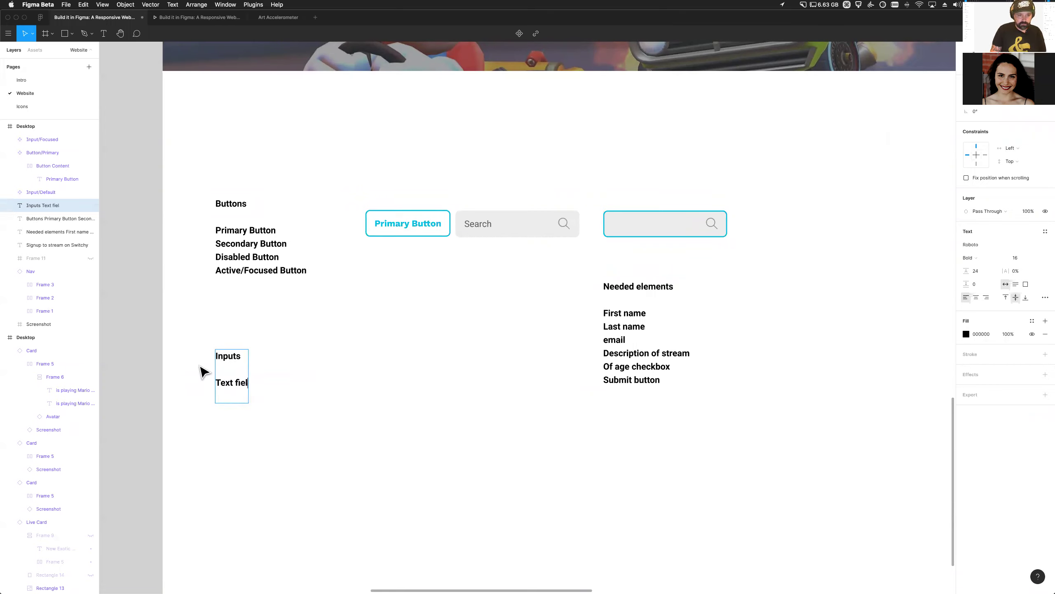
{"action": "key", "text": "Return"}
{"action": "type", "text": "Multiline text field"}
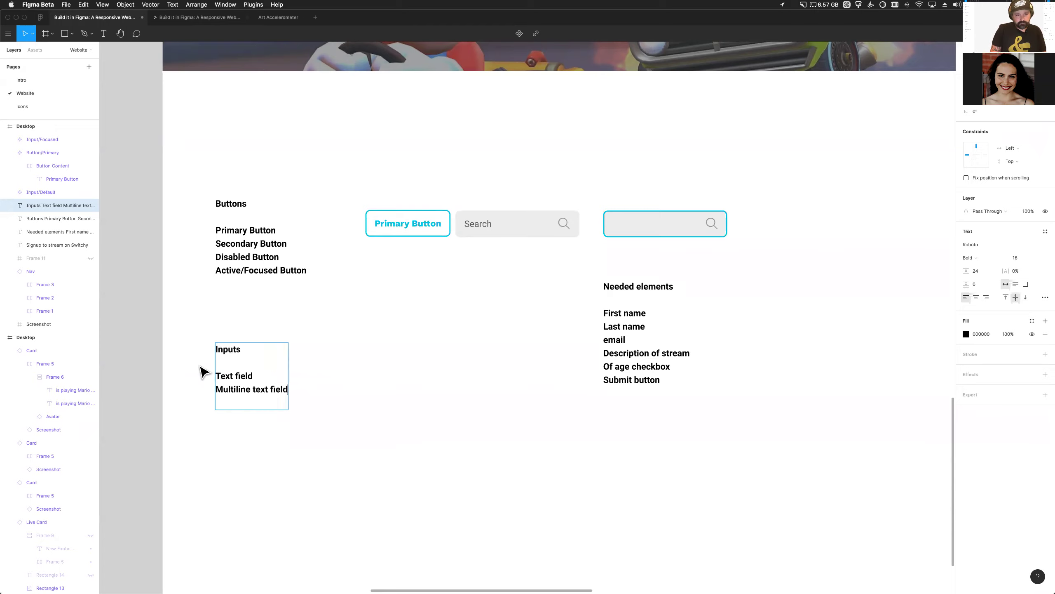
{"action": "key", "text": "Return"}
{"action": "type", "text": "Disabled"}
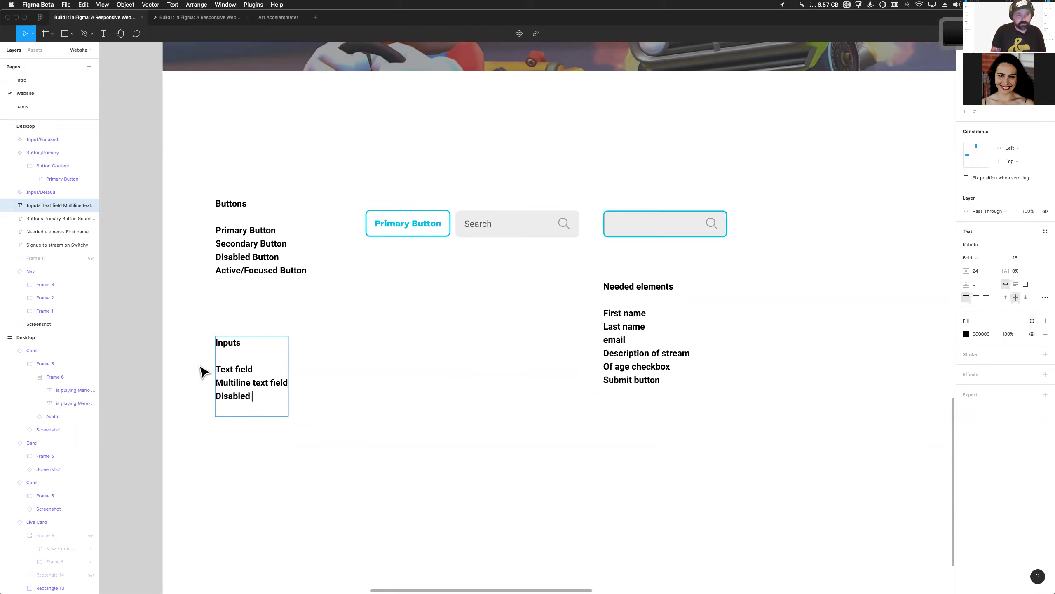
{"action": "key", "text": "Return"}
{"action": "type", "text": "Active"}
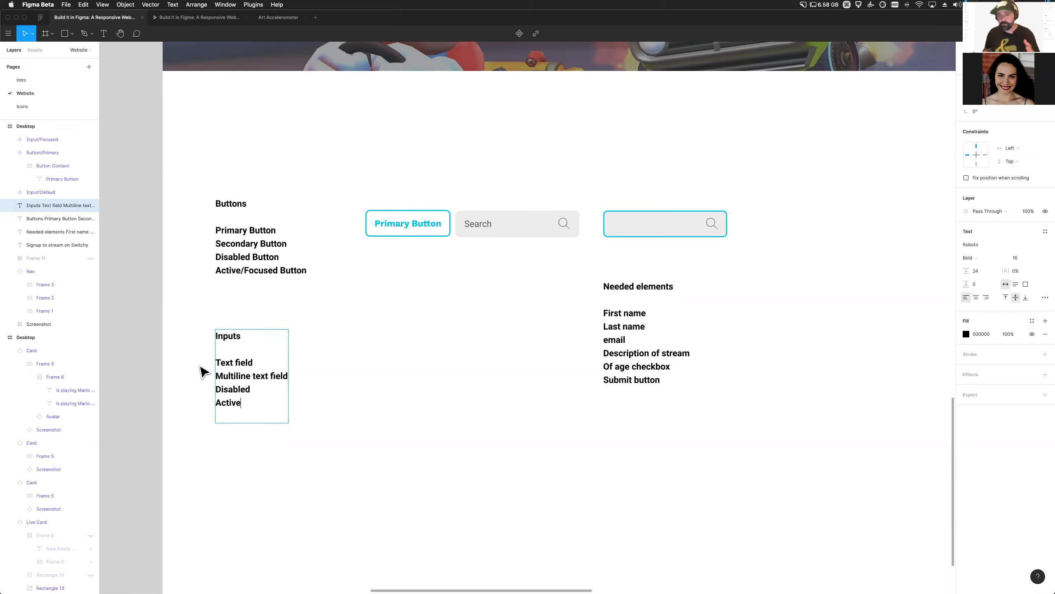
{"action": "left_click", "coordinate": [636, 236]}
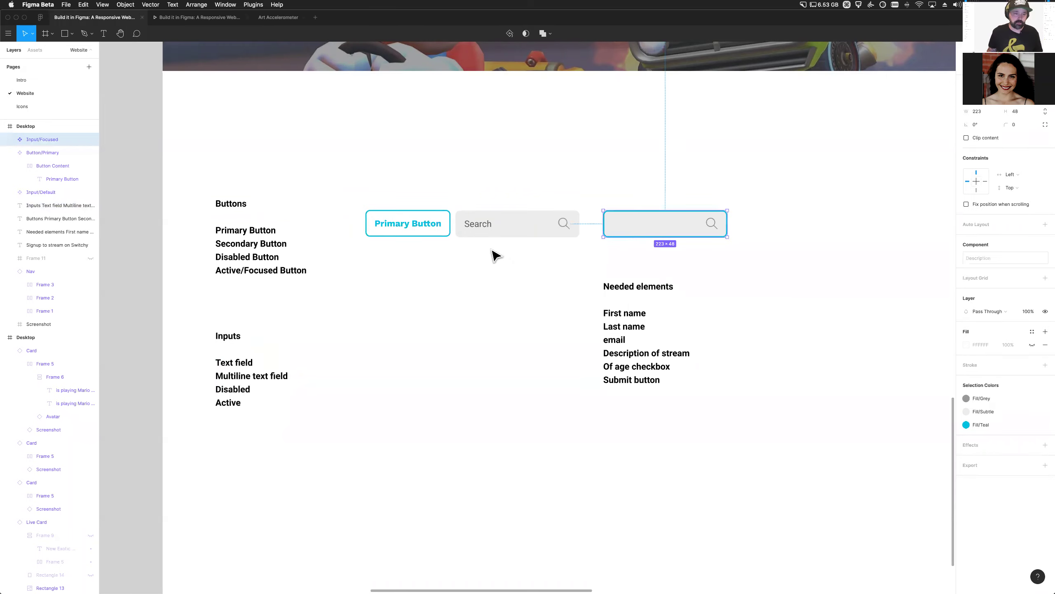
{"action": "double_click", "coordinate": [238, 405]}
{"action": "left_click", "coordinate": [247, 404]}
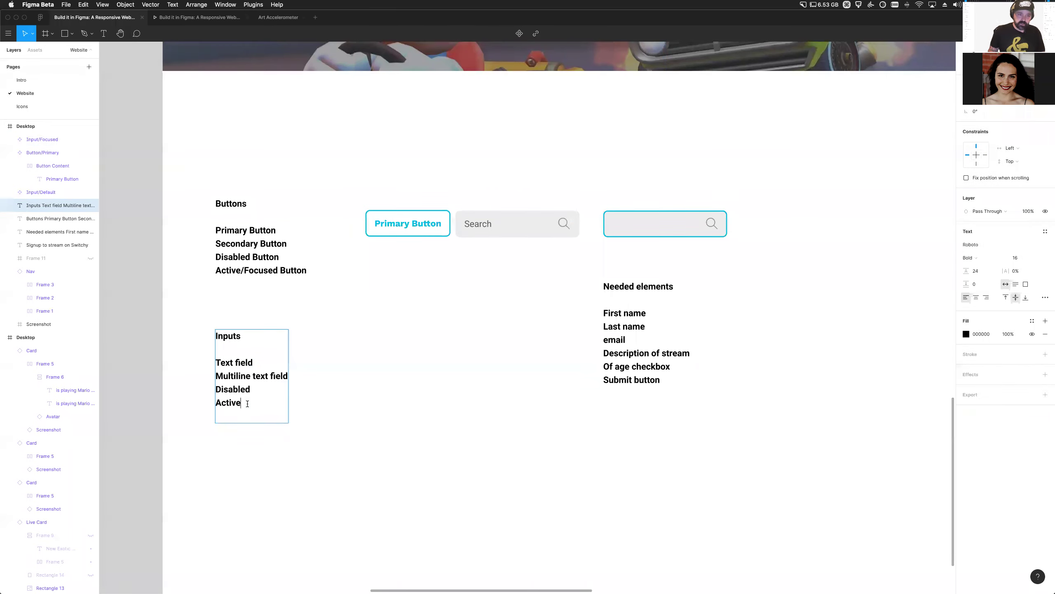
{"action": "key", "text": "Escape"}
{"action": "key", "text": "Escape"}
Duplicate the Inputs list directly below itself and change the copy's heading to "Checkboxes"
{"action": "left_click", "coordinate": [221, 372]}
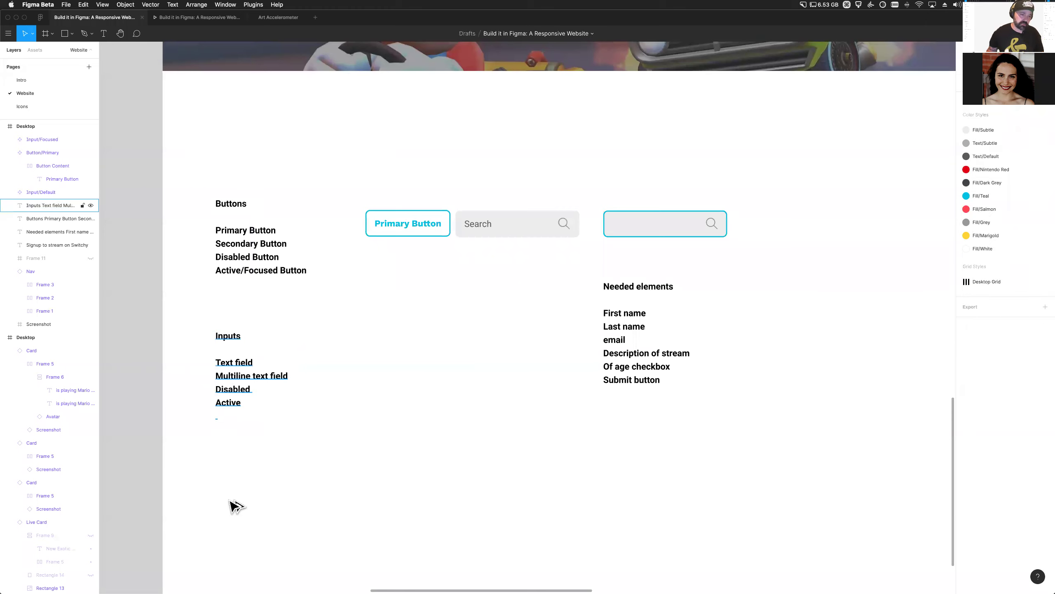
{"action": "left_click_drag", "start_coordinate": [229, 345], "coordinate": [229, 457]}
{"action": "double_click", "coordinate": [230, 455]}
{"action": "double_click", "coordinate": [228, 448]}
{"action": "type", "text": "C"}
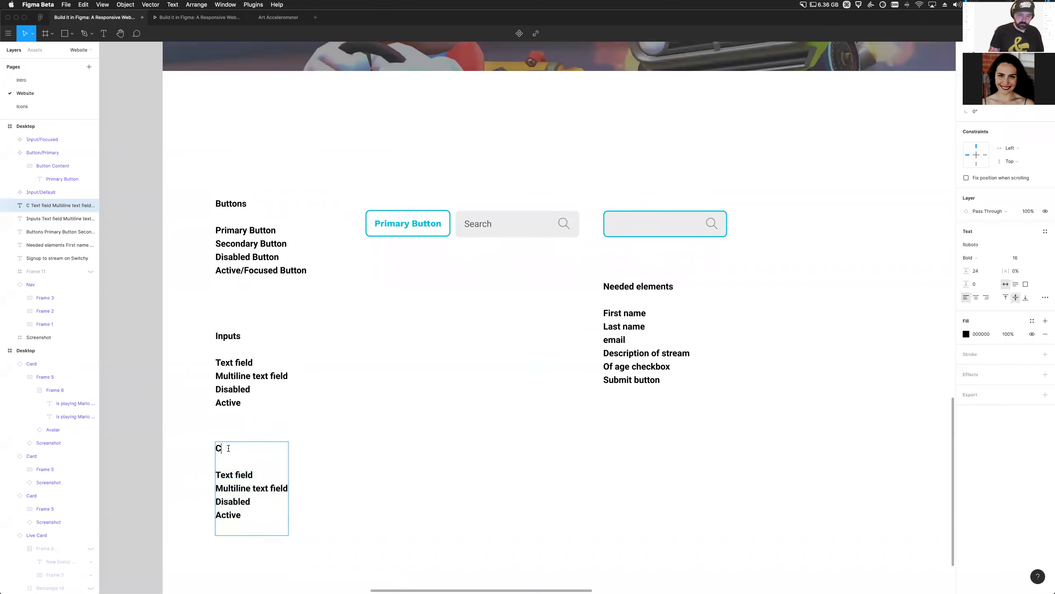
{"action": "type", "text": "heckboxed"}
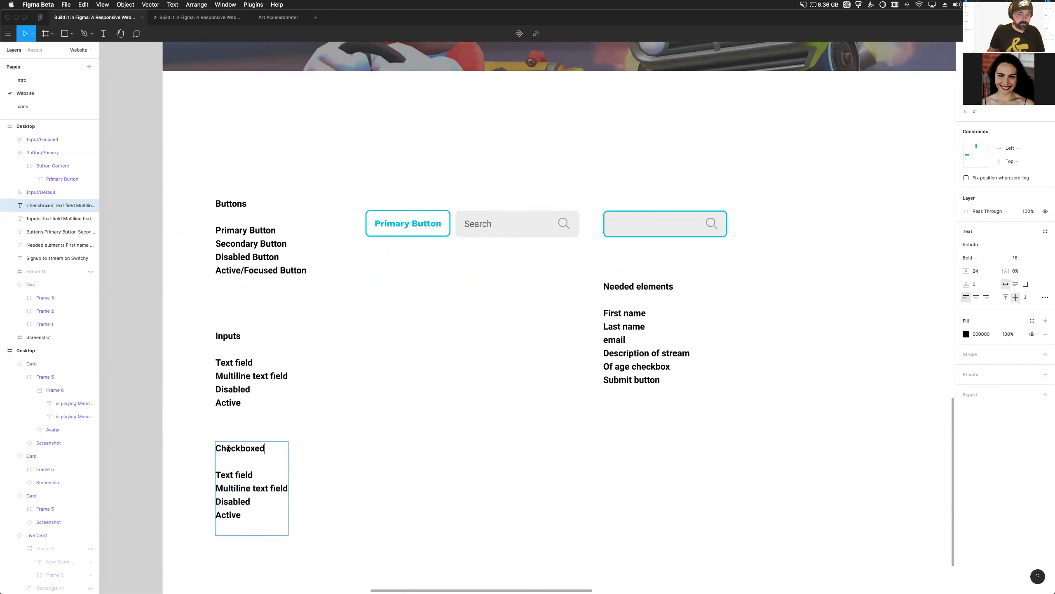
{"action": "key", "text": "BackSpace"}
{"action": "type", "text": "s"}
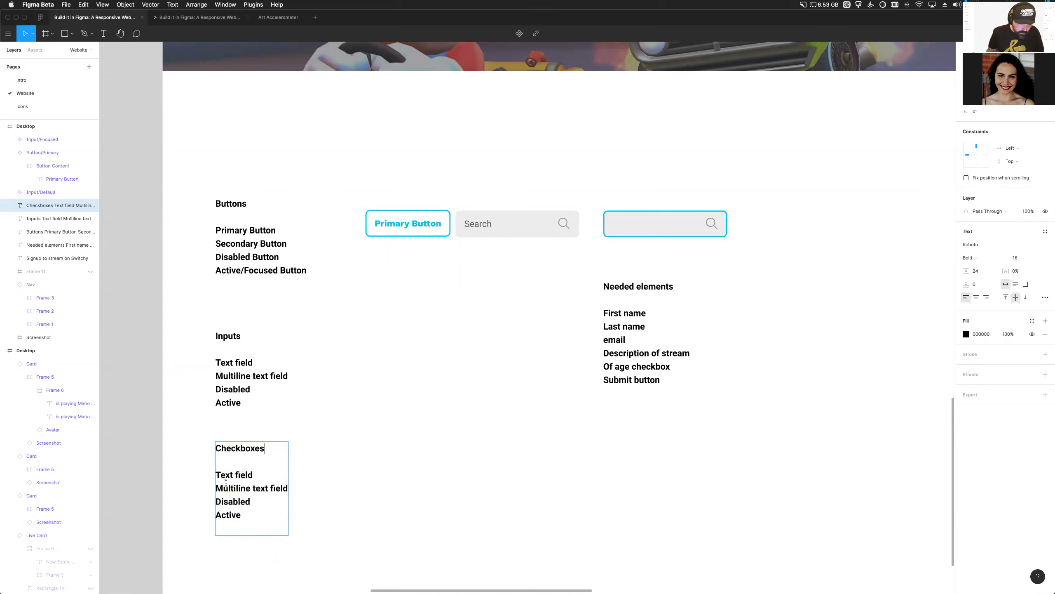
Replace the entries under Checkboxes with the lines "Default" and "Disabled"
{"action": "left_click_drag", "start_coordinate": [242, 516], "coordinate": [216, 474]}
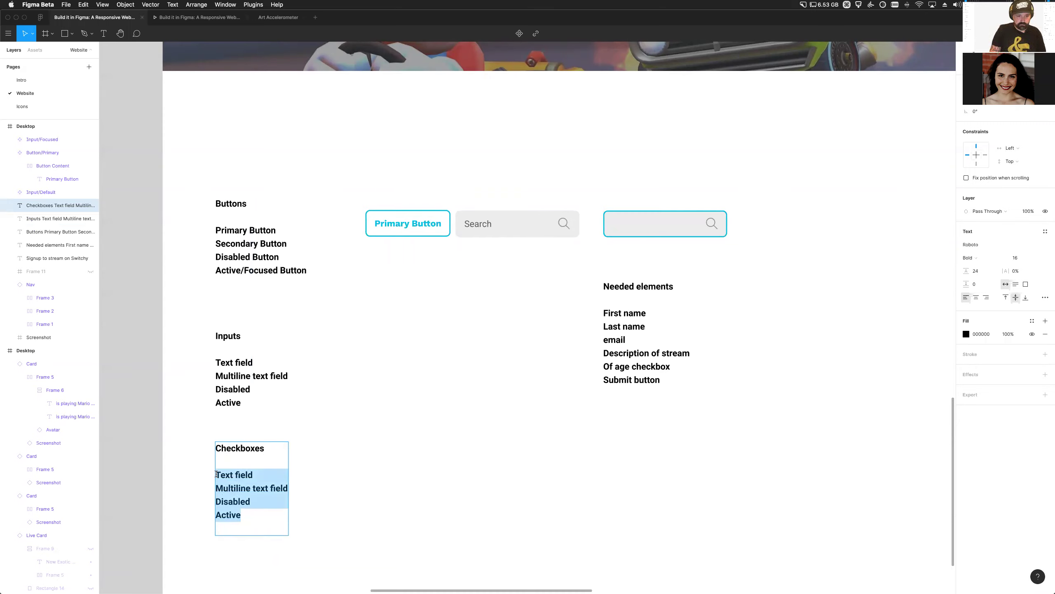
{"action": "key", "text": "BackSpace"}
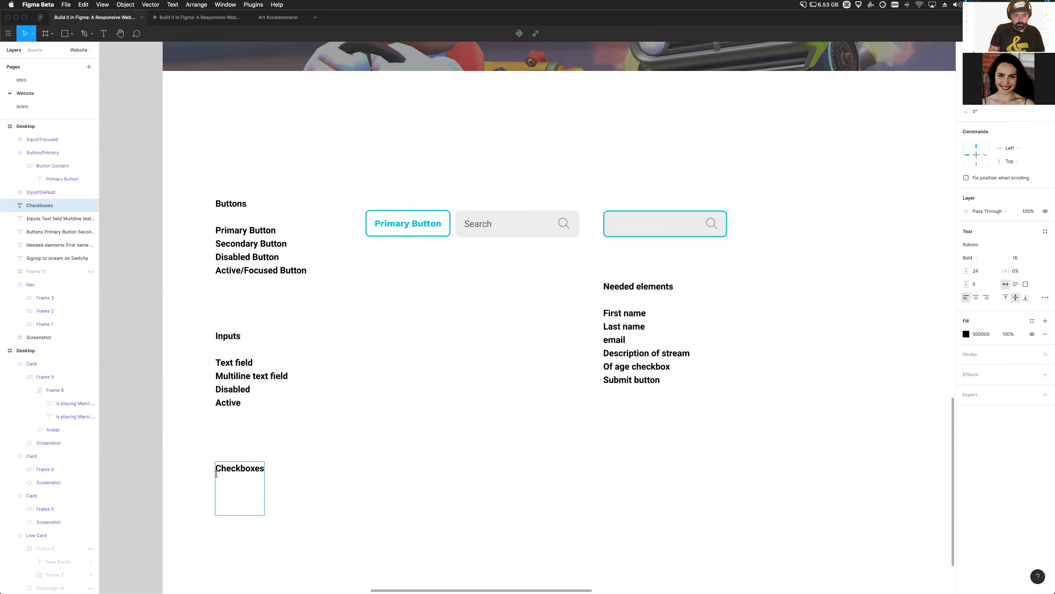
{"action": "type", "text": "Default"}
{"action": "key", "text": "Return"}
{"action": "type", "text": "Dsia"}
{"action": "key", "text": "BackSpace"}
{"action": "key", "text": "BackSpace"}
{"action": "key", "text": "BackSpace"}
{"action": "type", "text": "isabled"}
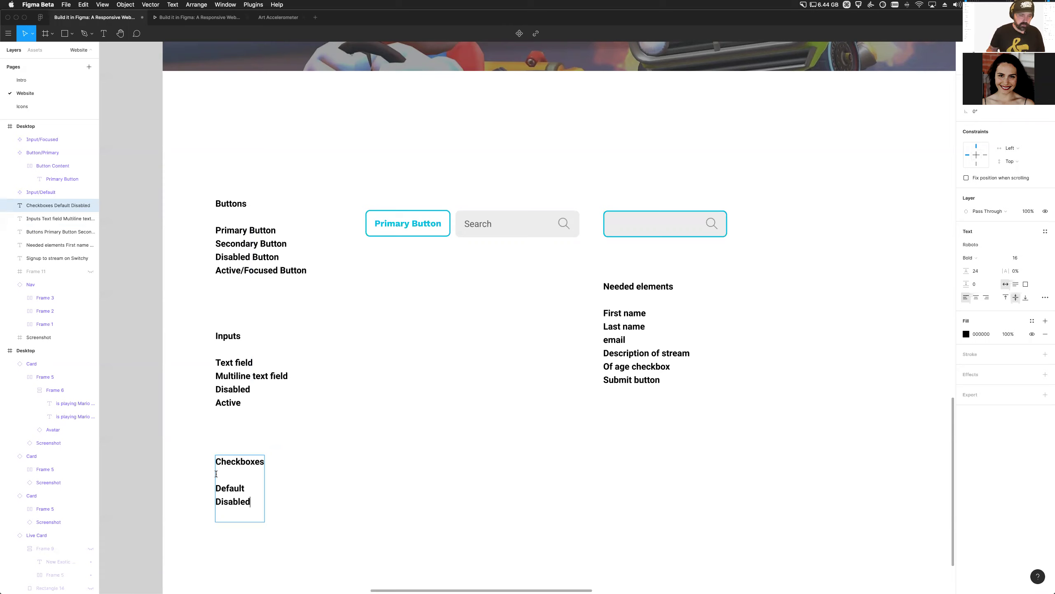
{"action": "scroll", "coordinate": [335, 473], "scroll_direction": "up", "scroll_amount": 1}
{"action": "left_click", "coordinate": [334, 473]}
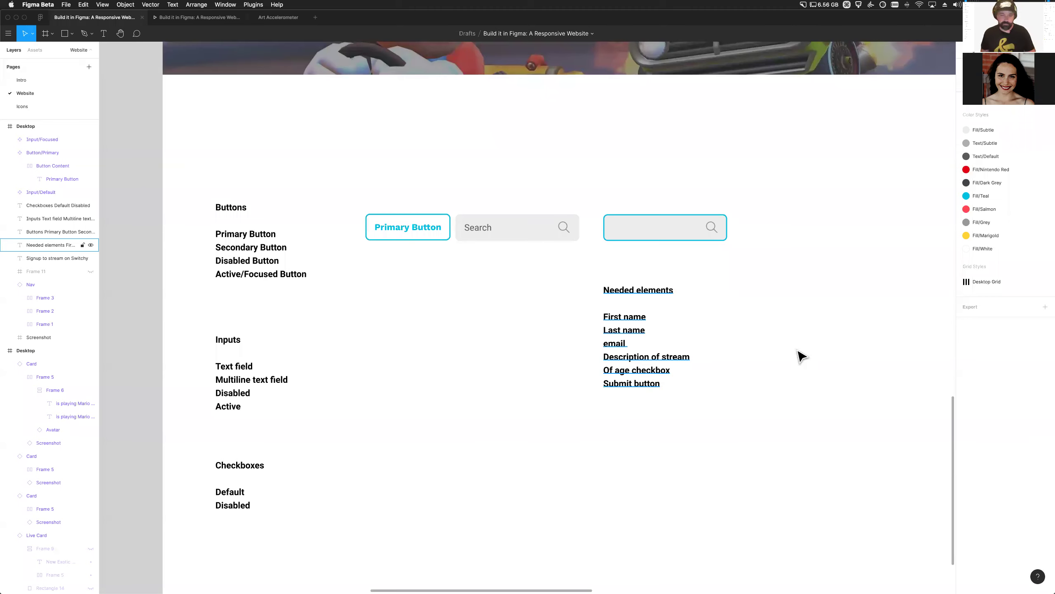
Move the two search input components down beside the Inputs list and shift the Needed elements list farther right
{"action": "scroll", "coordinate": [386, 291], "scroll_direction": "up", "scroll_amount": 2}
{"action": "scroll", "coordinate": [386, 291], "scroll_direction": "up", "scroll_amount": 1}
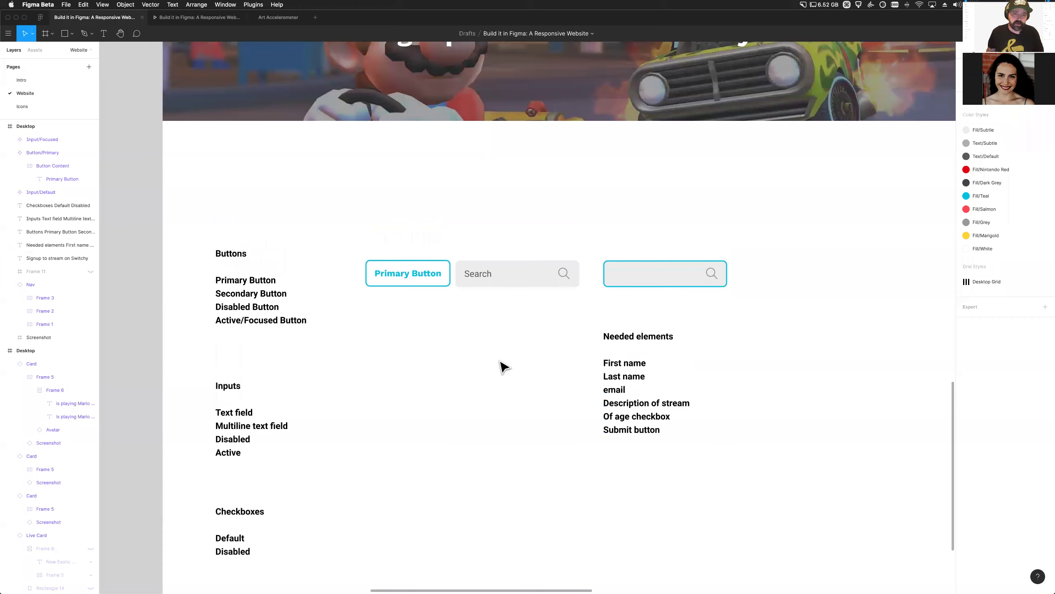
{"action": "scroll", "coordinate": [527, 354], "scroll_direction": "up", "scroll_amount": 1}
{"action": "scroll", "coordinate": [536, 373], "scroll_direction": "left", "scroll_amount": 2}
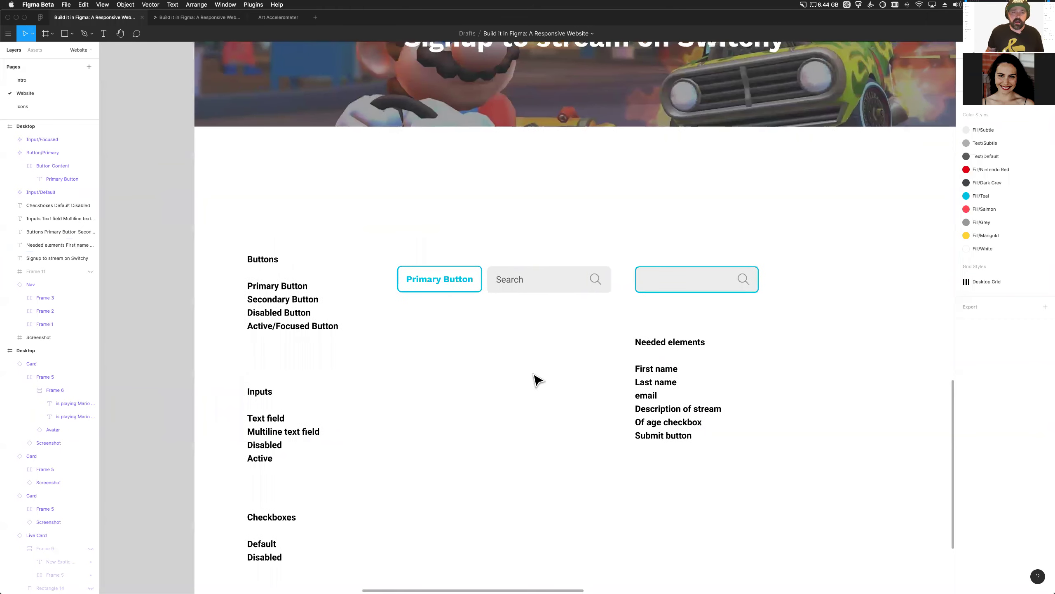
{"action": "left_click_drag", "start_coordinate": [577, 287], "coordinate": [562, 461]}
{"action": "left_click_drag", "start_coordinate": [713, 302], "coordinate": [607, 513]}
{"action": "left_click_drag", "start_coordinate": [672, 402], "coordinate": [693, 426]}
{"action": "left_click_drag", "start_coordinate": [797, 441], "coordinate": [901, 449]}
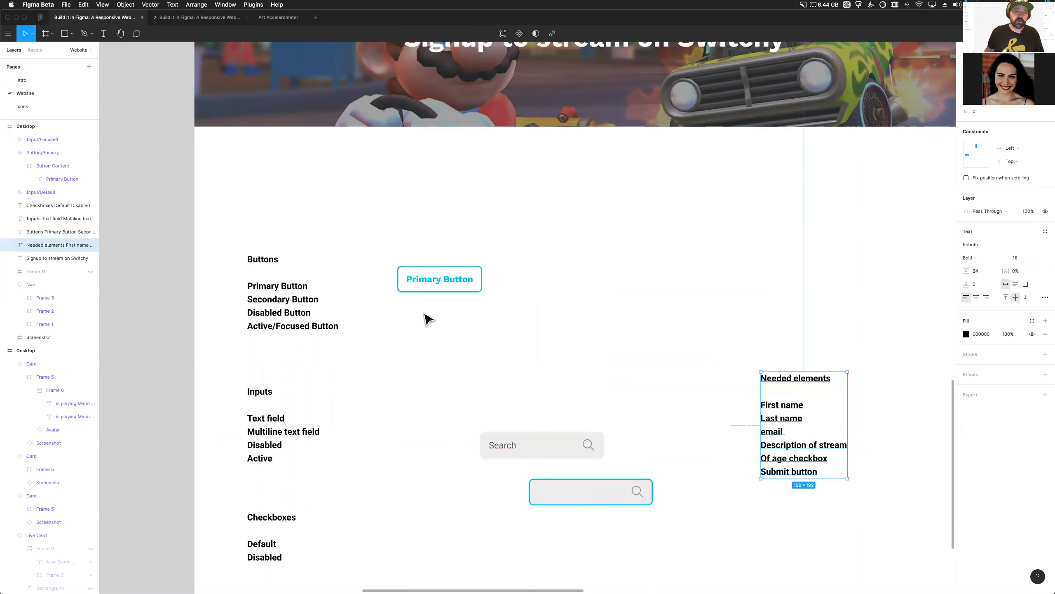
Change the label of the primary button component to "Secondary Button"
{"action": "scroll", "coordinate": [394, 333], "scroll_direction": "up", "scroll_amount": 2}
{"action": "scroll", "coordinate": [360, 353], "scroll_direction": "up", "scroll_amount": 3}
{"action": "left_click", "coordinate": [500, 318]}
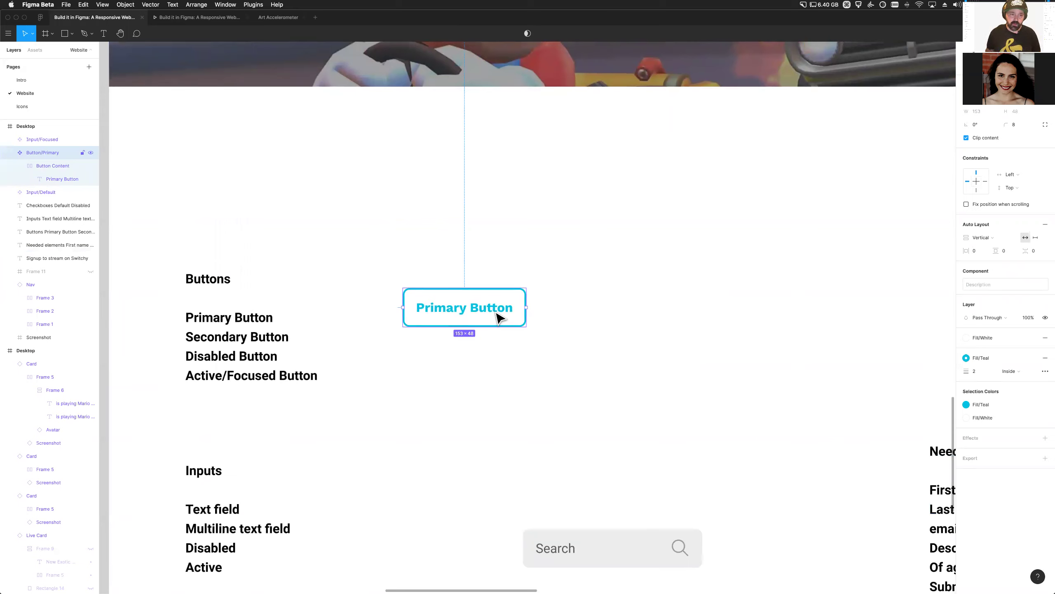
{"action": "double_click", "coordinate": [429, 318]}
{"action": "double_click", "coordinate": [438, 308]}
{"action": "type", "text": "Secondary"}
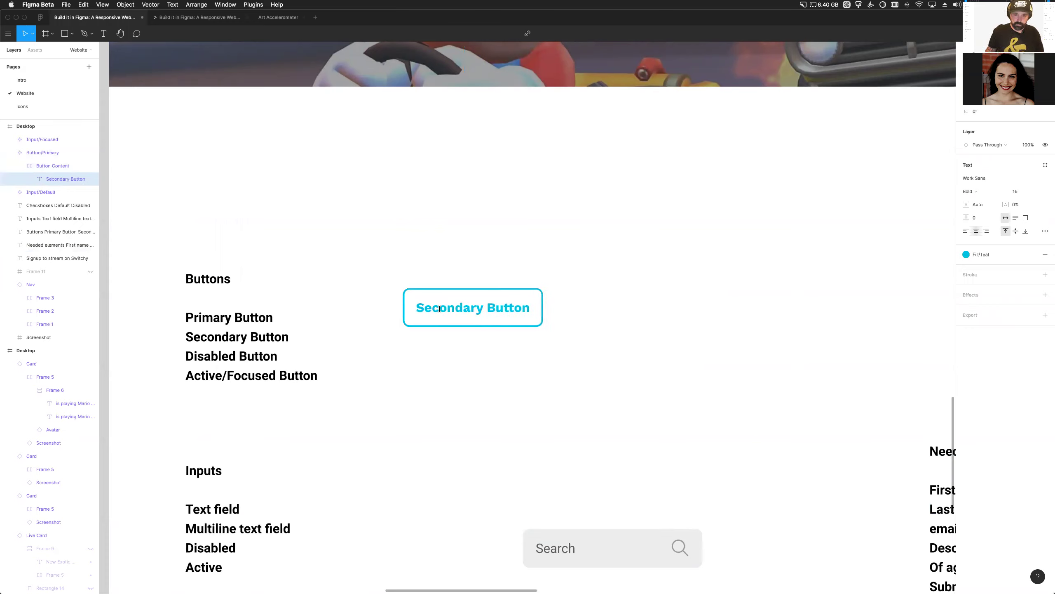
{"action": "left_click", "coordinate": [482, 374]}
{"action": "left_click", "coordinate": [459, 306]}
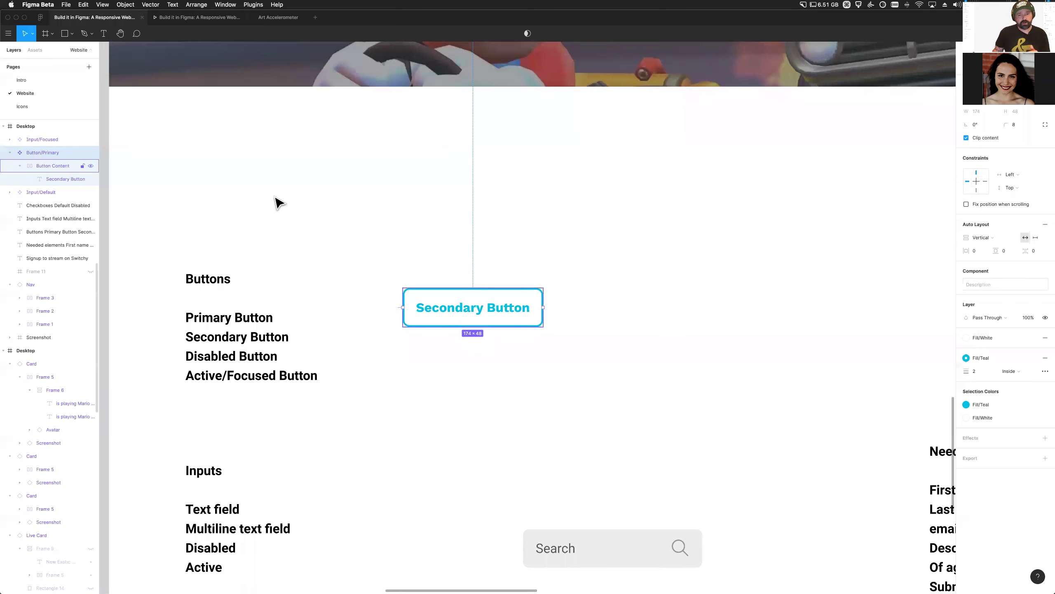
{"action": "left_click", "coordinate": [120, 106]}
Examine how the file's local components are grouped in the assets, looking through the Icons, Website and Nav groups
{"action": "left_click", "coordinate": [32, 53]}
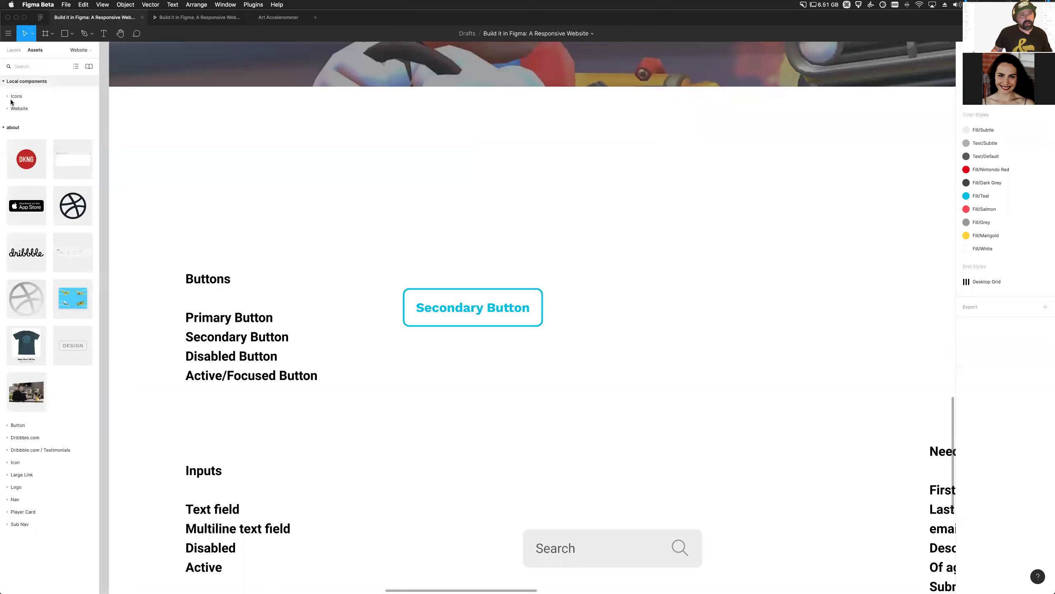
{"action": "left_click", "coordinate": [5, 128]}
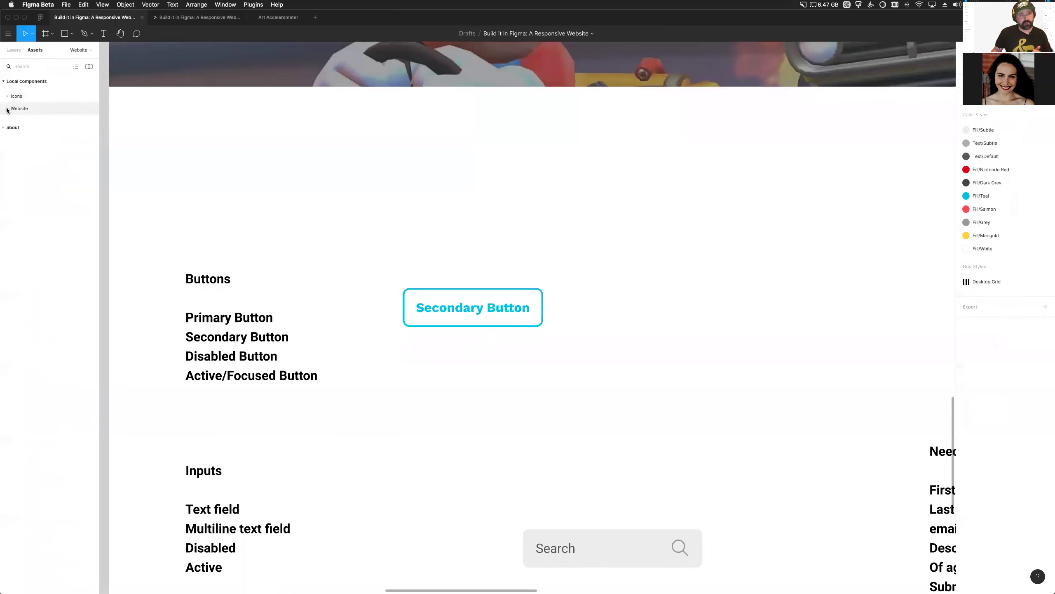
{"action": "scroll", "coordinate": [142, 179], "scroll_direction": "down", "scroll_amount": 5}
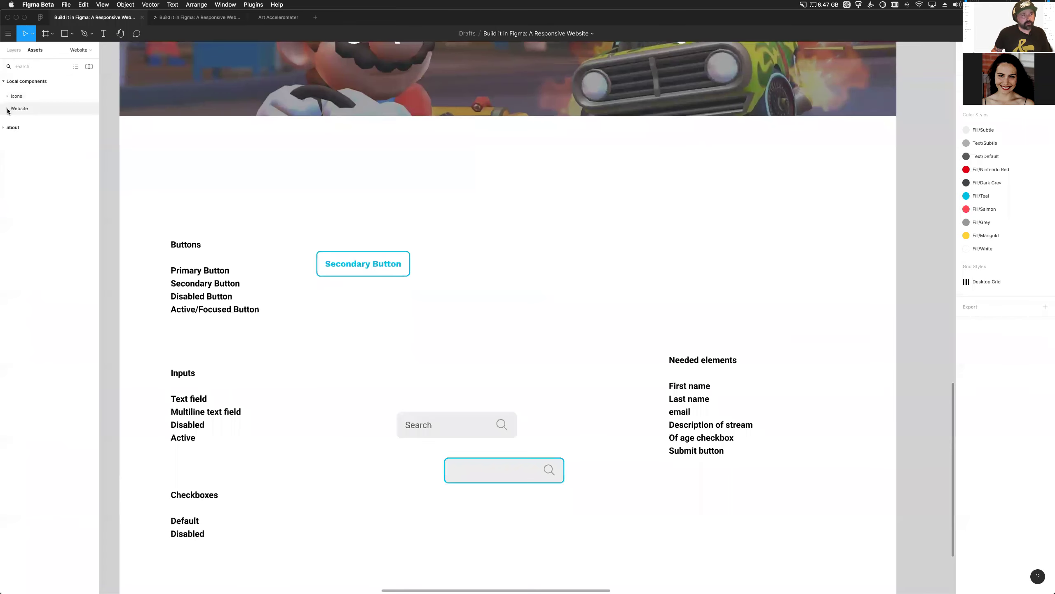
{"action": "left_click", "coordinate": [8, 109]}
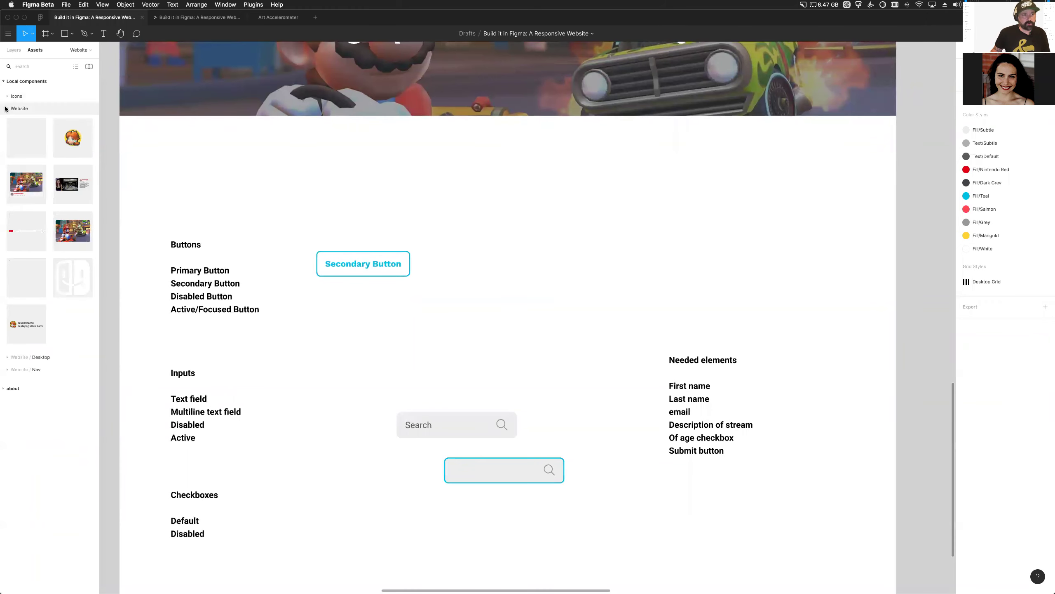
{"action": "left_click", "coordinate": [5, 108]}
{"action": "left_click", "coordinate": [7, 97]}
{"action": "left_click", "coordinate": [8, 97]}
{"action": "left_click", "coordinate": [7, 109]}
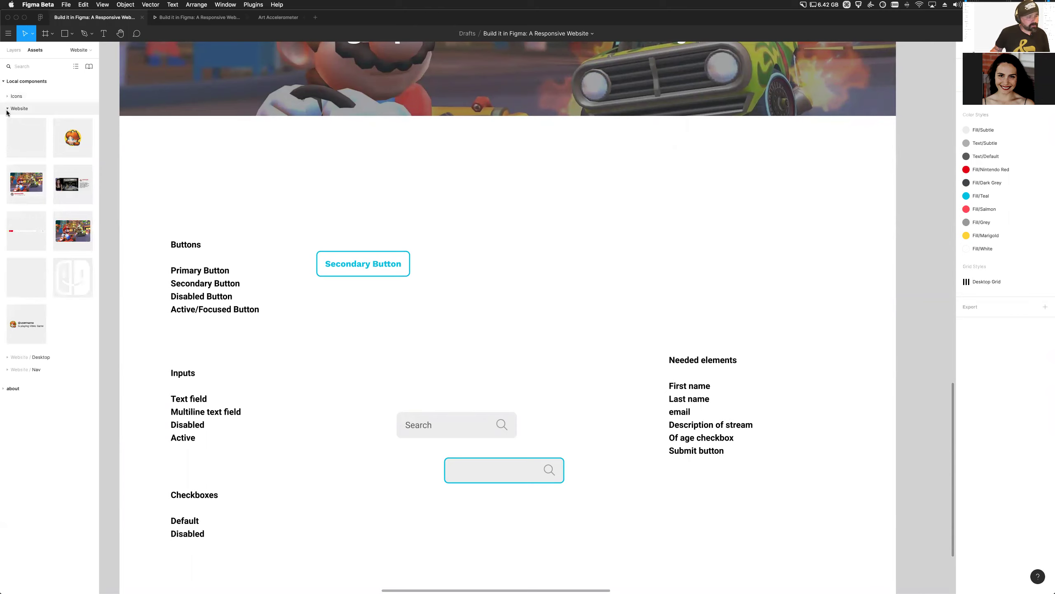
{"action": "left_click", "coordinate": [7, 369]}
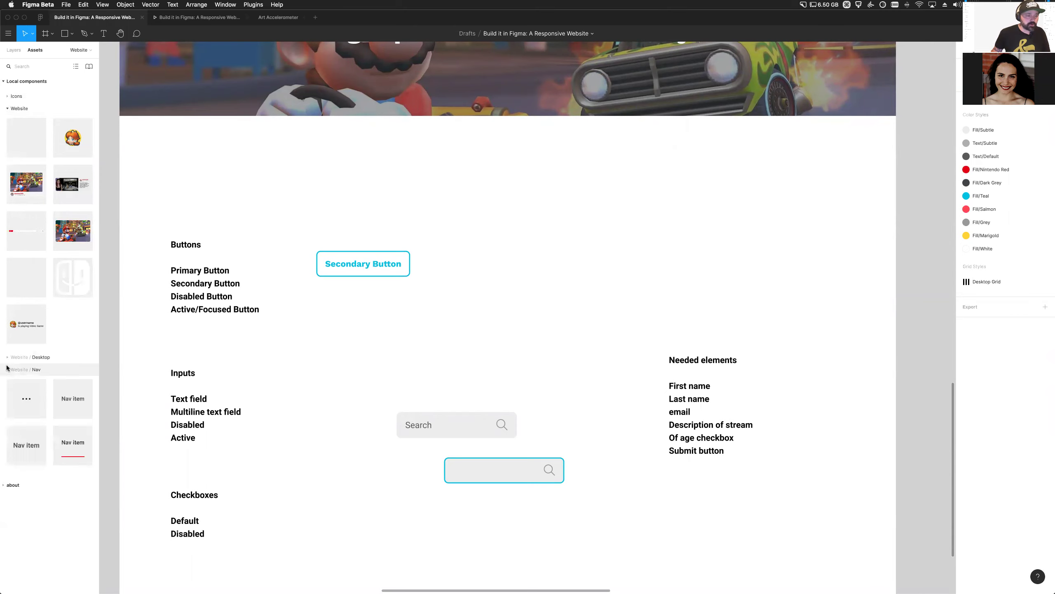
{"action": "left_click", "coordinate": [7, 368]}
{"action": "scroll", "coordinate": [324, 264], "scroll_direction": "down", "scroll_amount": 5}
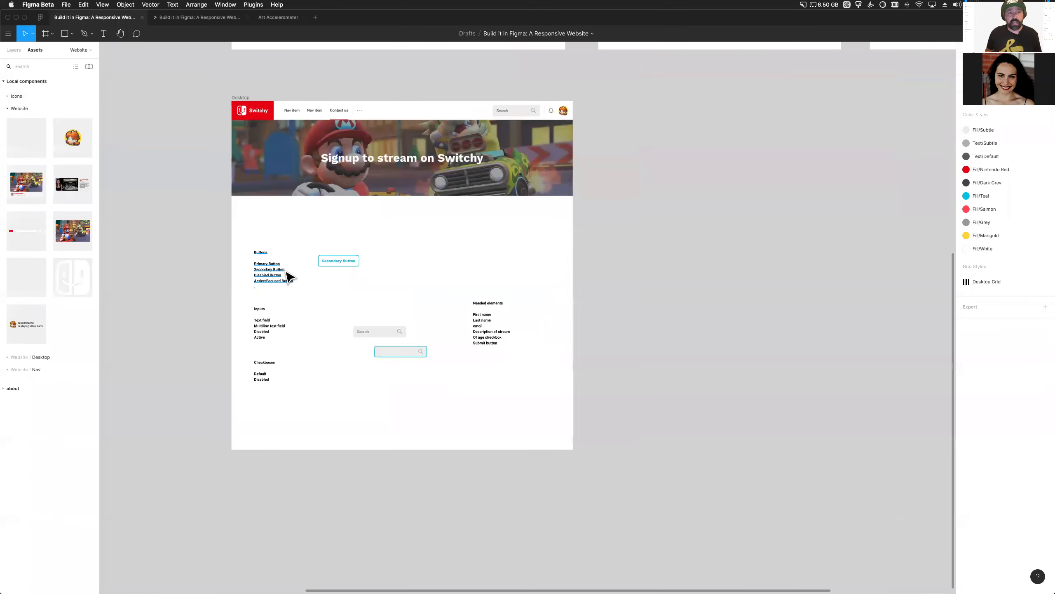
Duplicate the signup page's Desktop frame to the right of the original
{"action": "left_click", "coordinate": [250, 99]}
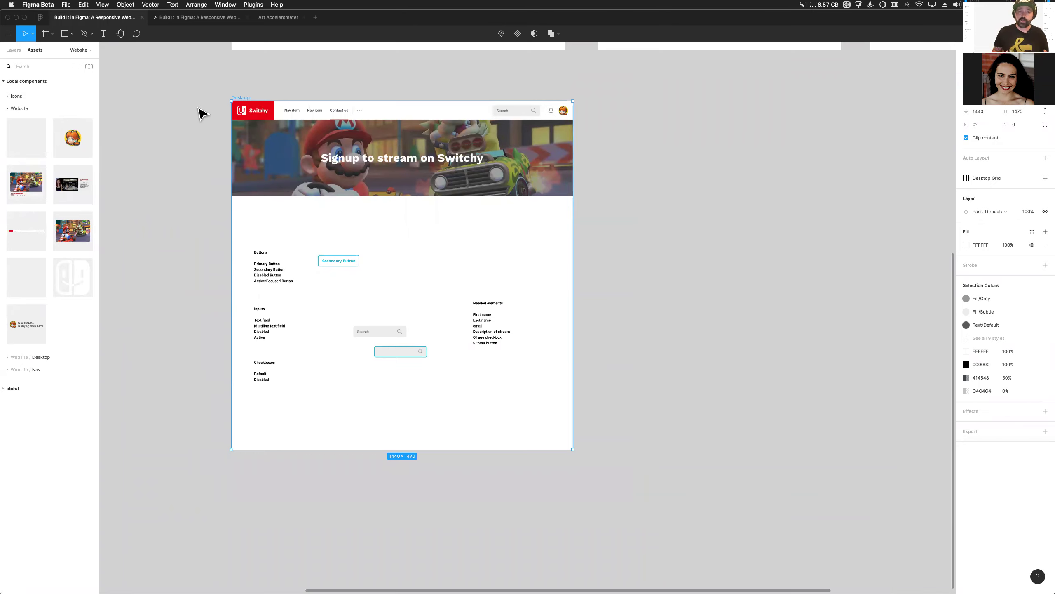
{"action": "key", "text": "shift+2"}
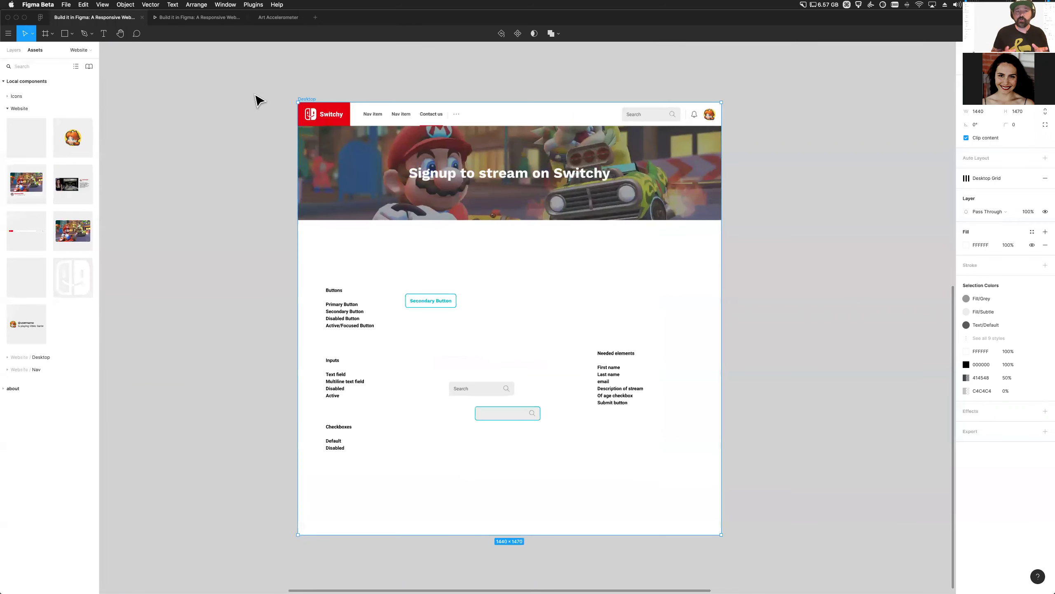
{"action": "scroll", "coordinate": [255, 97], "scroll_direction": "left", "scroll_amount": 5}
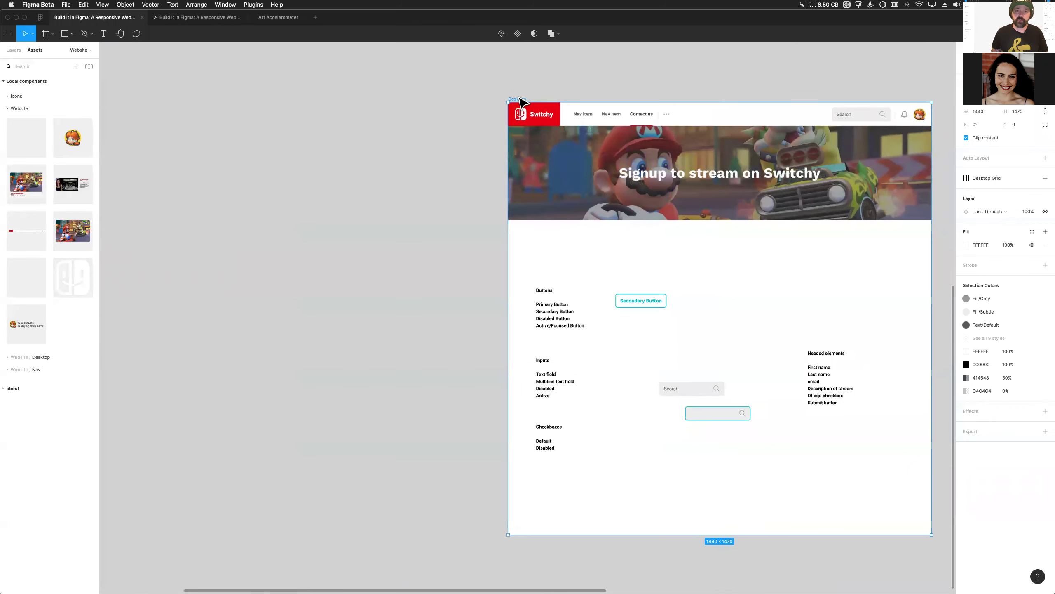
{"action": "scroll", "coordinate": [216, 112], "scroll_direction": "left", "scroll_amount": 5}
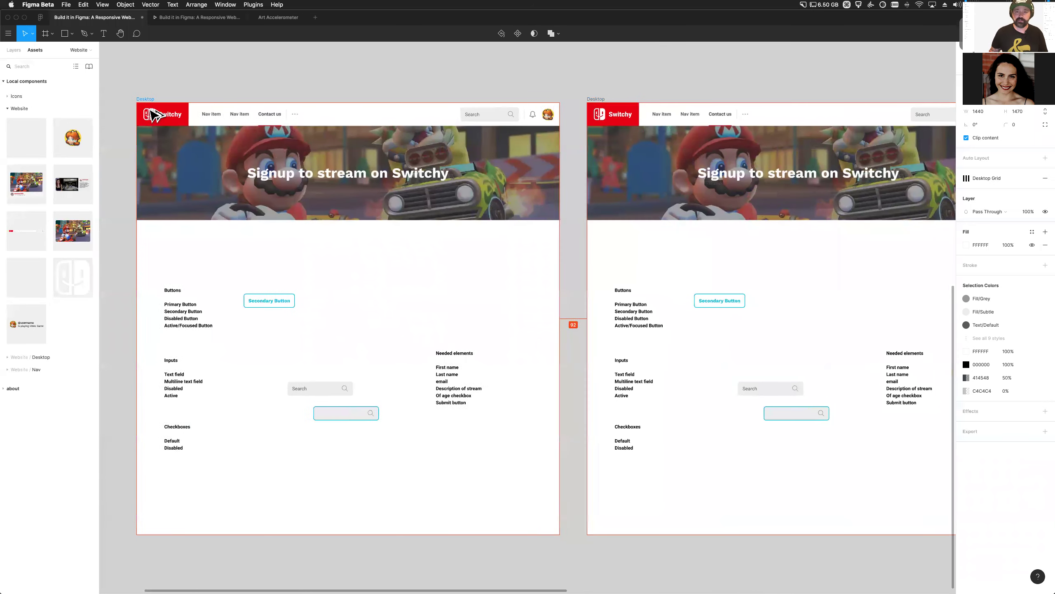
{"action": "scroll", "coordinate": [249, 120], "scroll_direction": "right", "scroll_amount": 9}
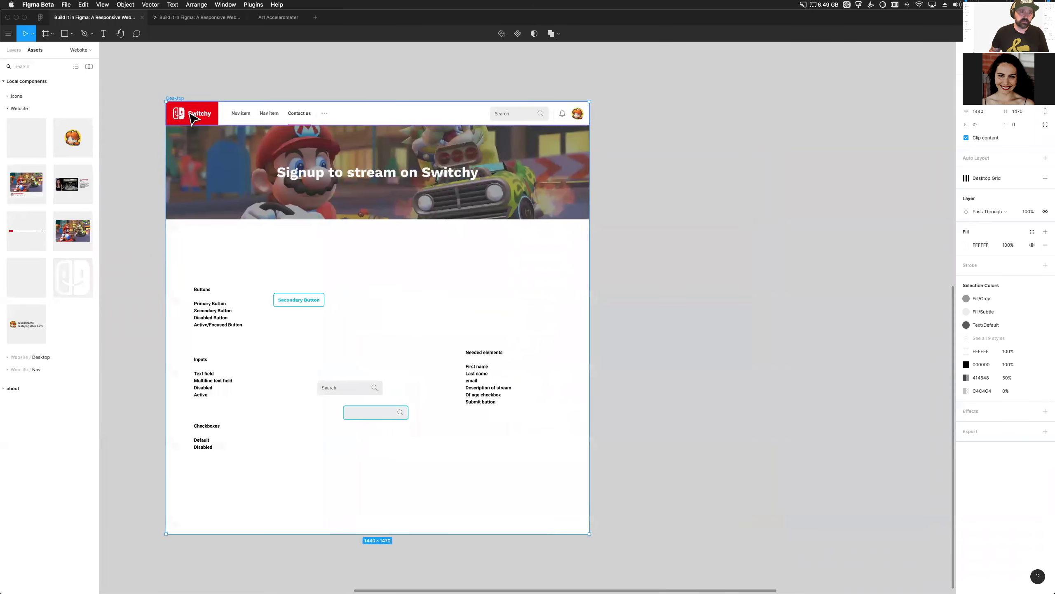
{"action": "left_click_drag", "start_coordinate": [177, 99], "coordinate": [637, 115]}
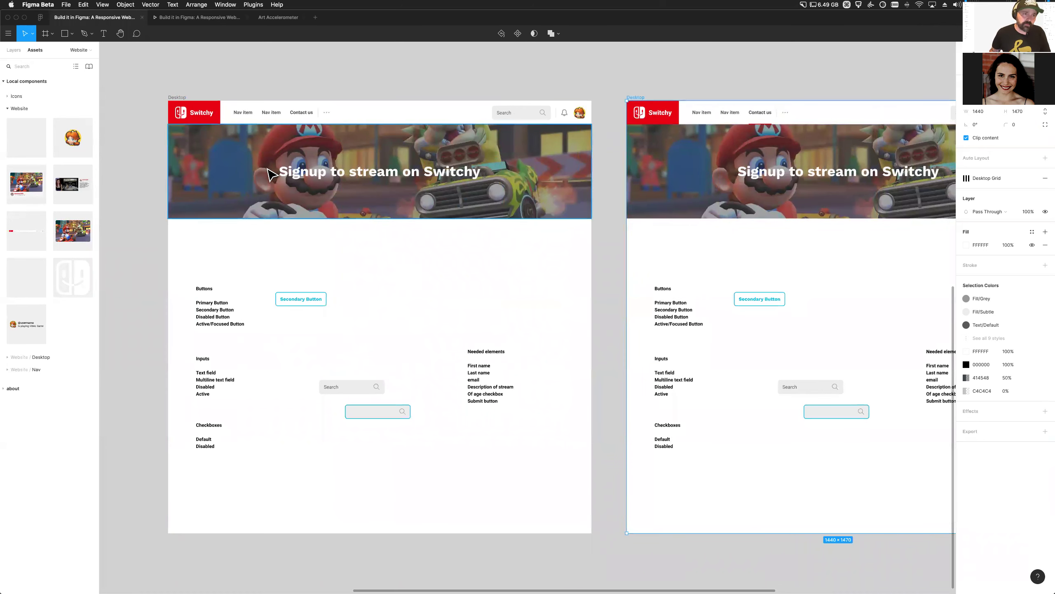
Delete the hero banner image and the navigation bar from the original signup frame
{"action": "left_click", "coordinate": [333, 174]}
{"action": "key", "text": "Delete"}
{"action": "left_click", "coordinate": [253, 113]}
{"action": "key", "text": "Delete"}
Rename the stripped-down original frame as "Components"
{"action": "left_click", "coordinate": [181, 101]}
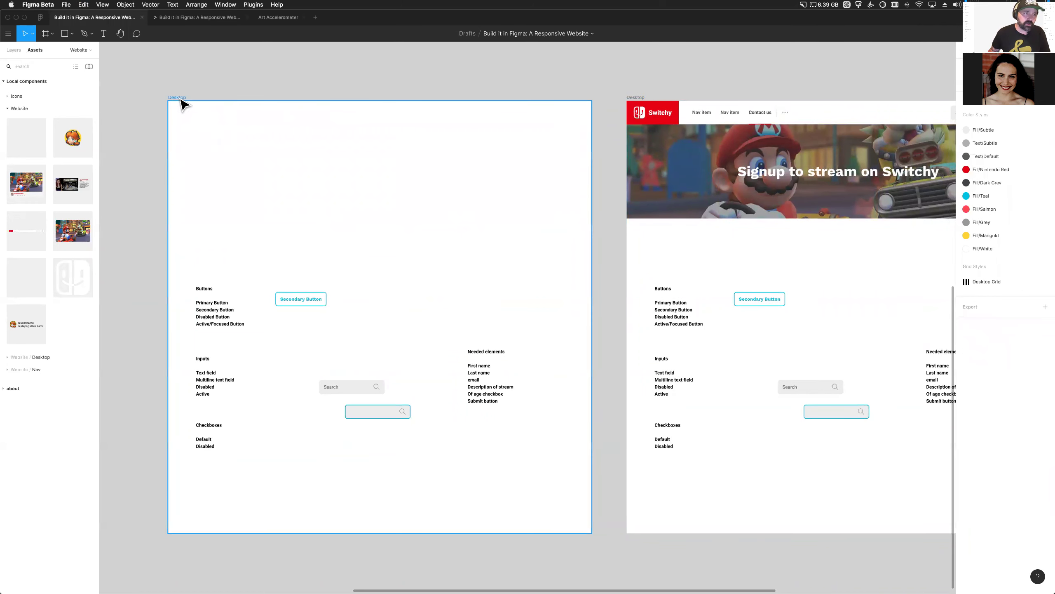
{"action": "key", "text": "super+r"}
{"action": "type", "text": "C"}
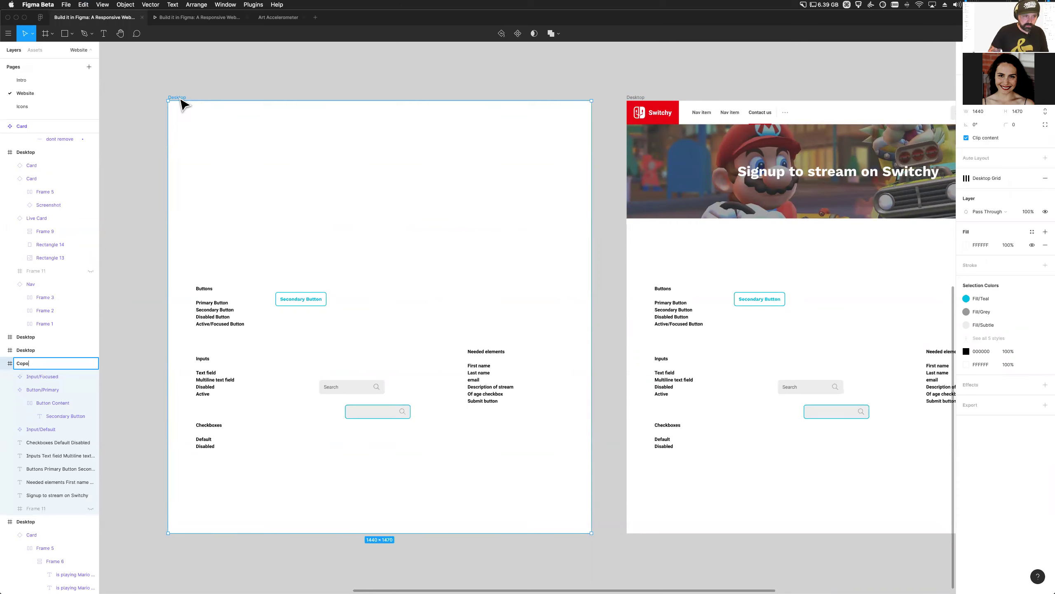
{"action": "type", "text": "omponents"}
{"action": "key", "text": "Return"}
Examine the Button group under Website / Components in the local component assets
{"action": "left_click", "coordinate": [30, 50]}
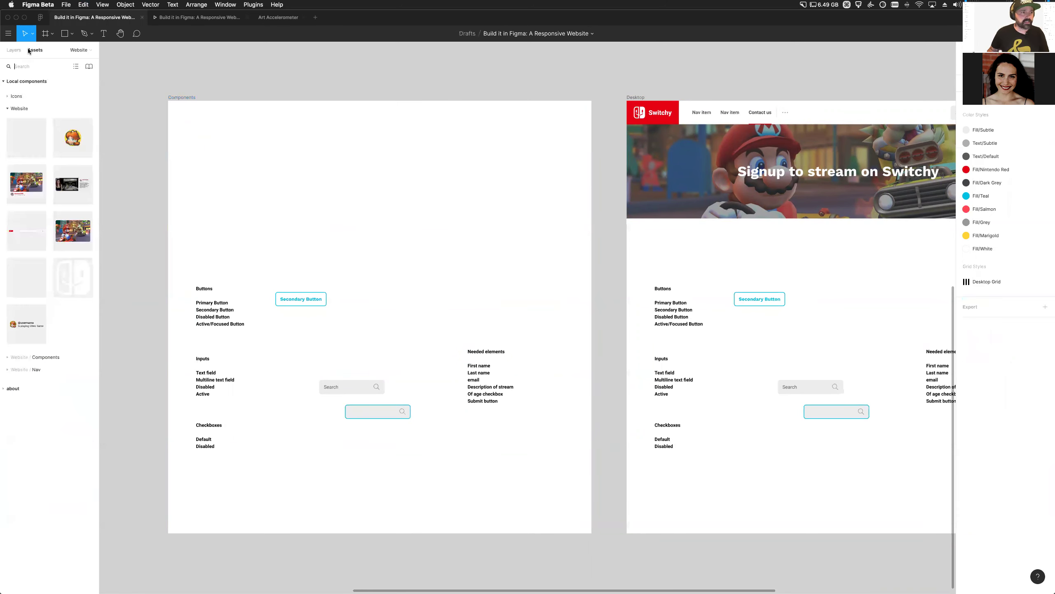
{"action": "left_click", "coordinate": [8, 108]}
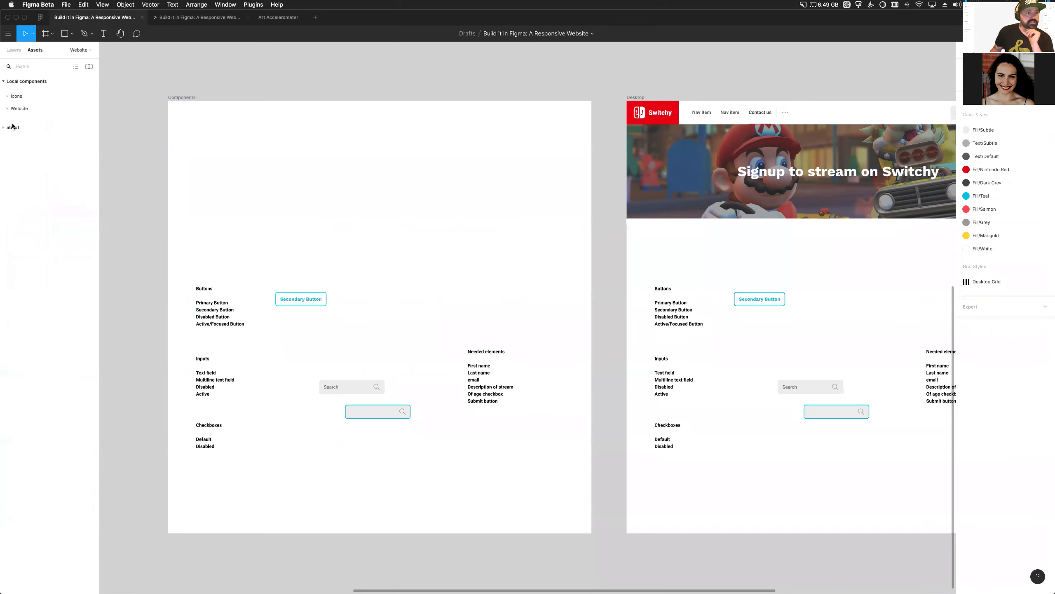
{"action": "left_click", "coordinate": [7, 110]}
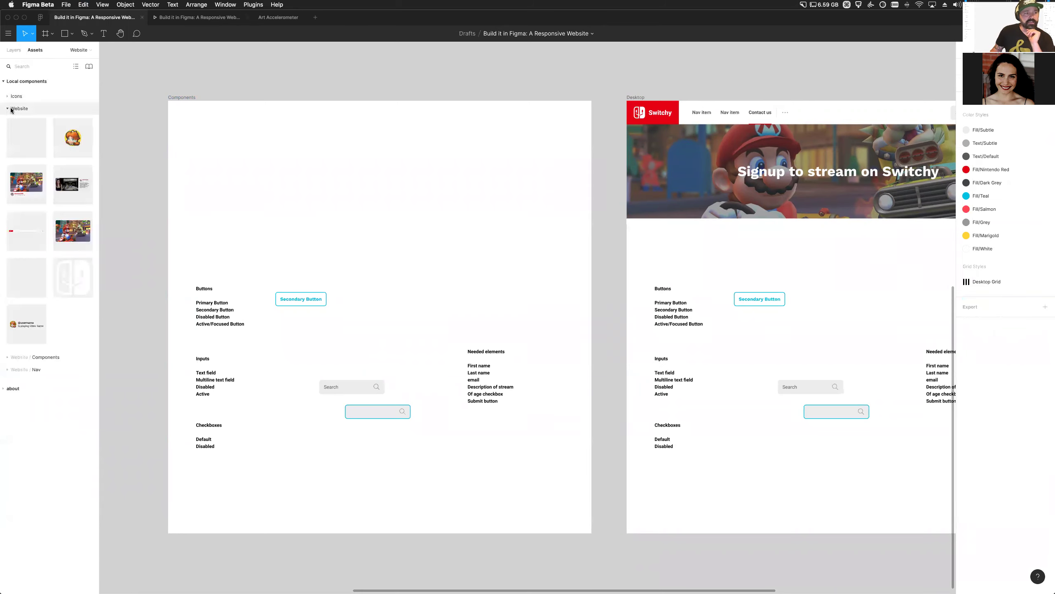
{"action": "left_click", "coordinate": [7, 357]}
{"action": "left_click", "coordinate": [21, 372]}
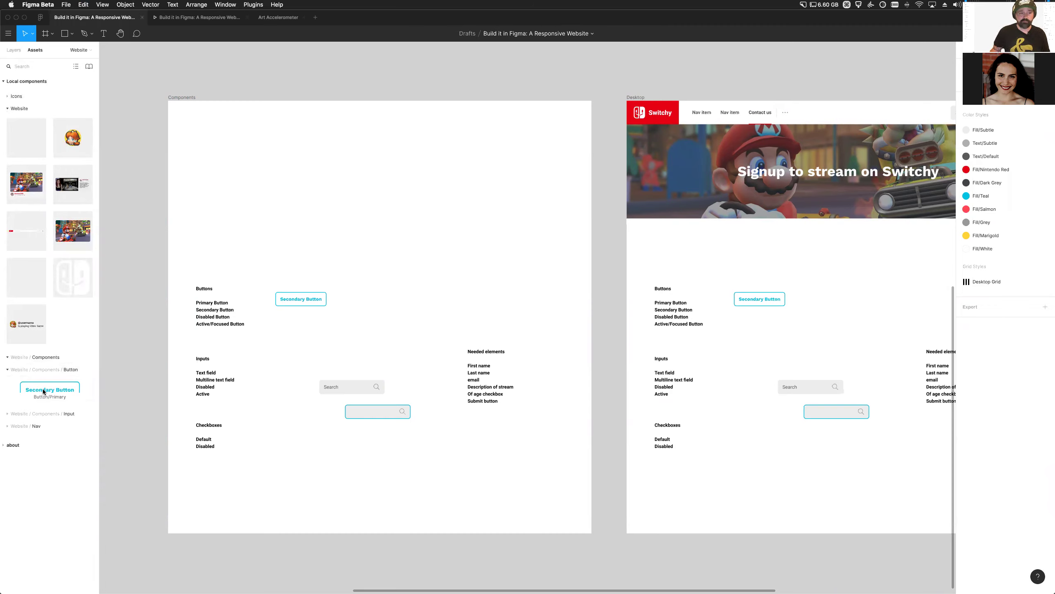
Examine the secondary button component and its nested layers inside the Components frame
{"action": "left_click", "coordinate": [307, 301]}
{"action": "key", "text": "alt+1"}
{"action": "scroll", "coordinate": [213, 274], "scroll_direction": "up", "scroll_amount": 2}
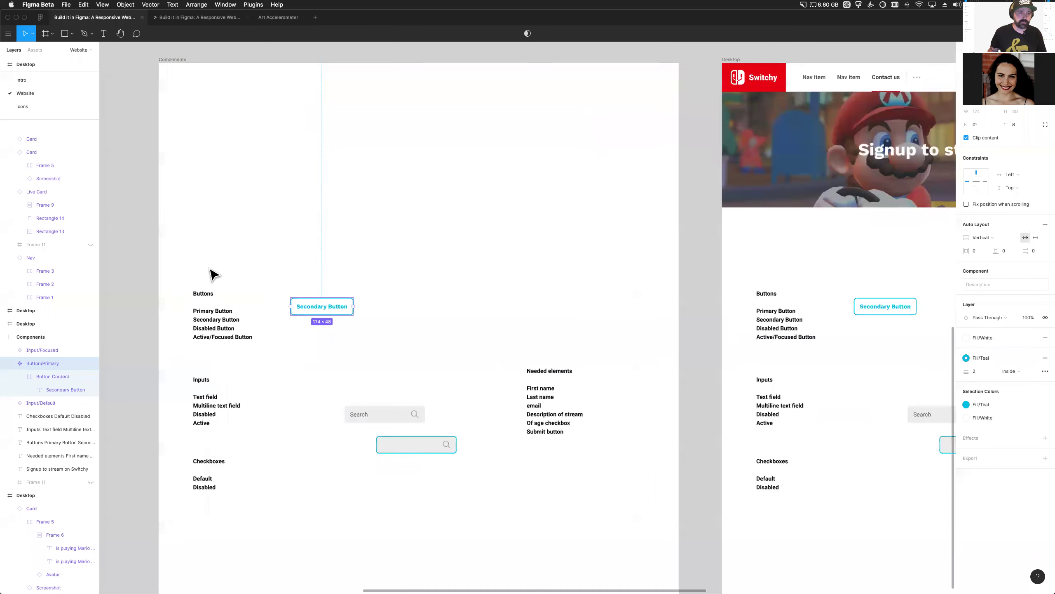
{"action": "scroll", "coordinate": [213, 274], "scroll_direction": "up", "scroll_amount": 3}
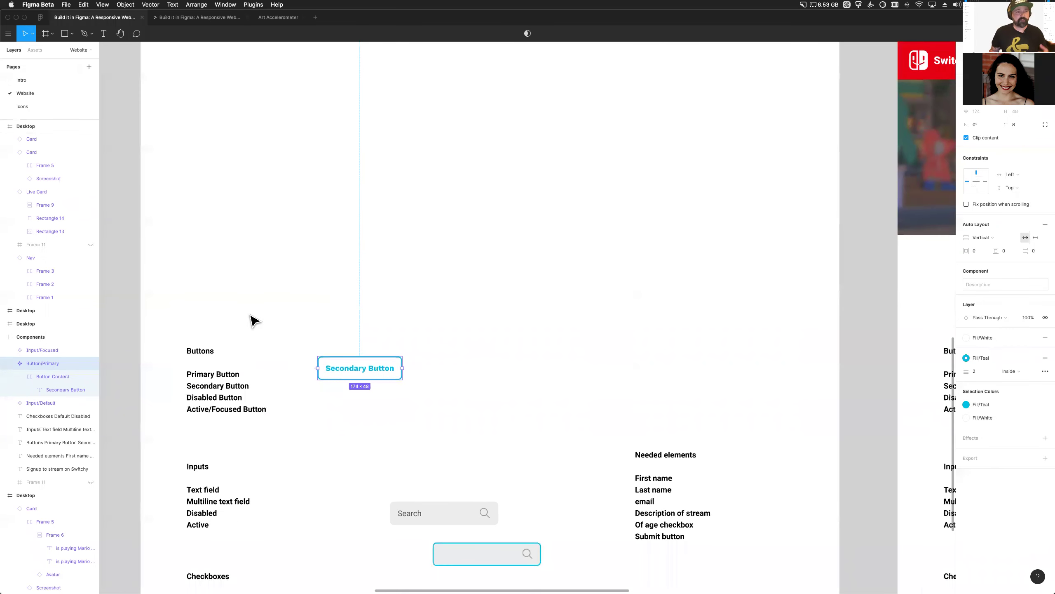
{"action": "left_click", "coordinate": [89, 52]}
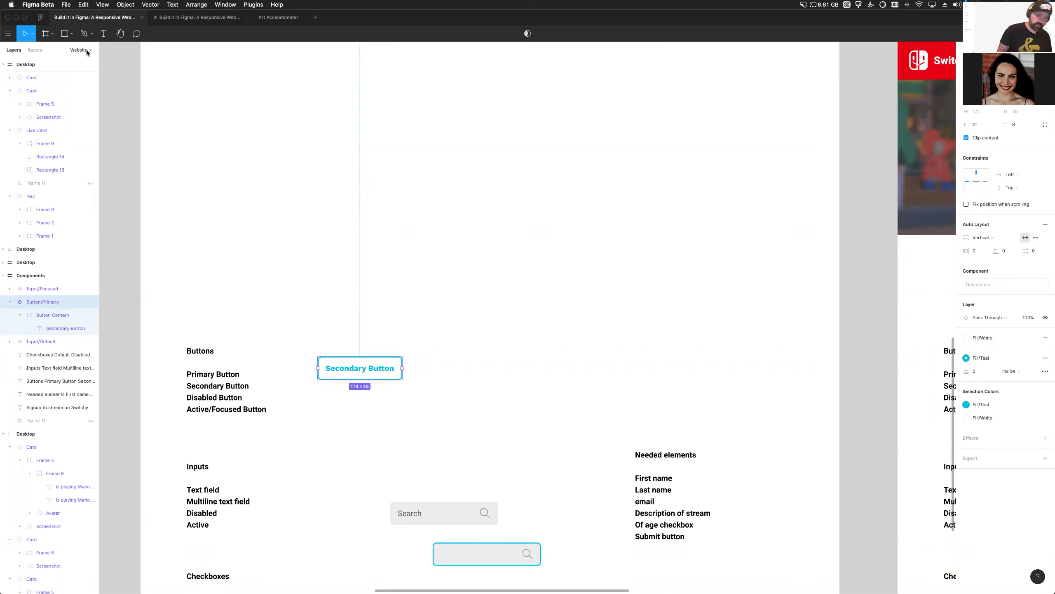
{"action": "scroll", "coordinate": [233, 264], "scroll_direction": "down", "scroll_amount": 5}
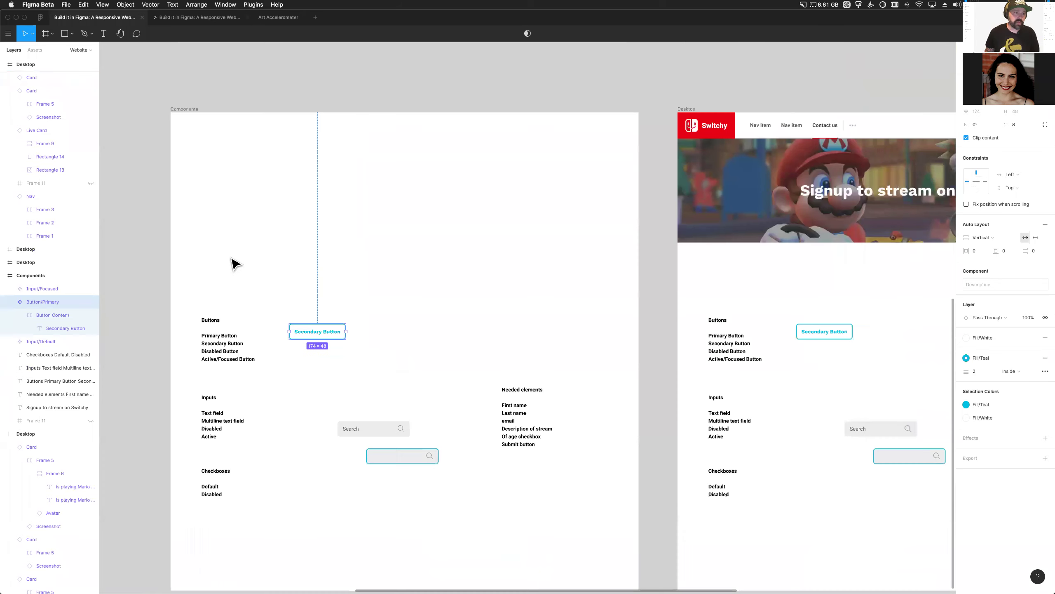
{"action": "left_click", "coordinate": [187, 111]}
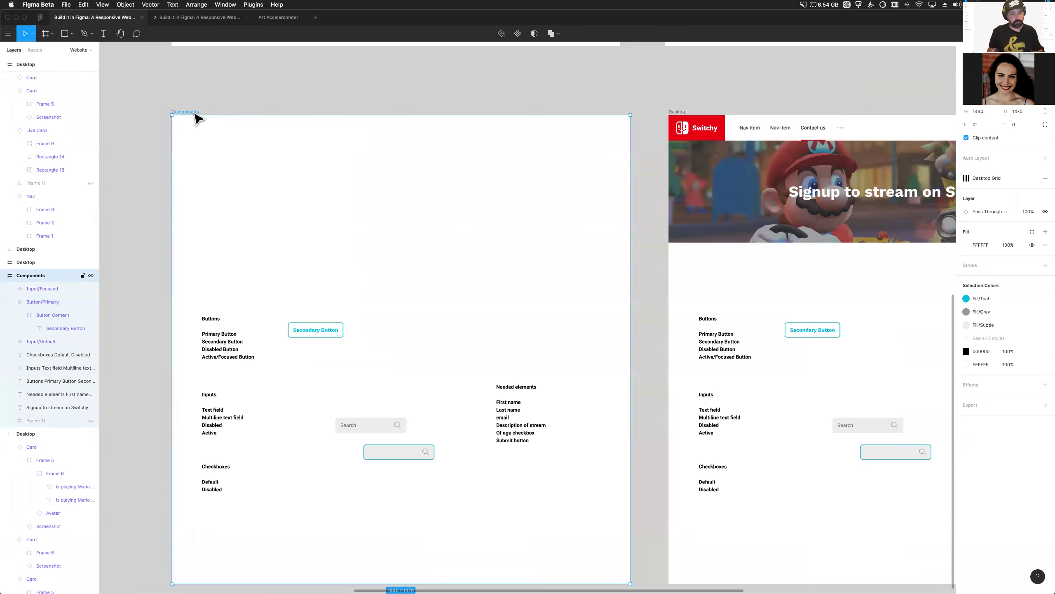
{"action": "left_click", "coordinate": [296, 329]}
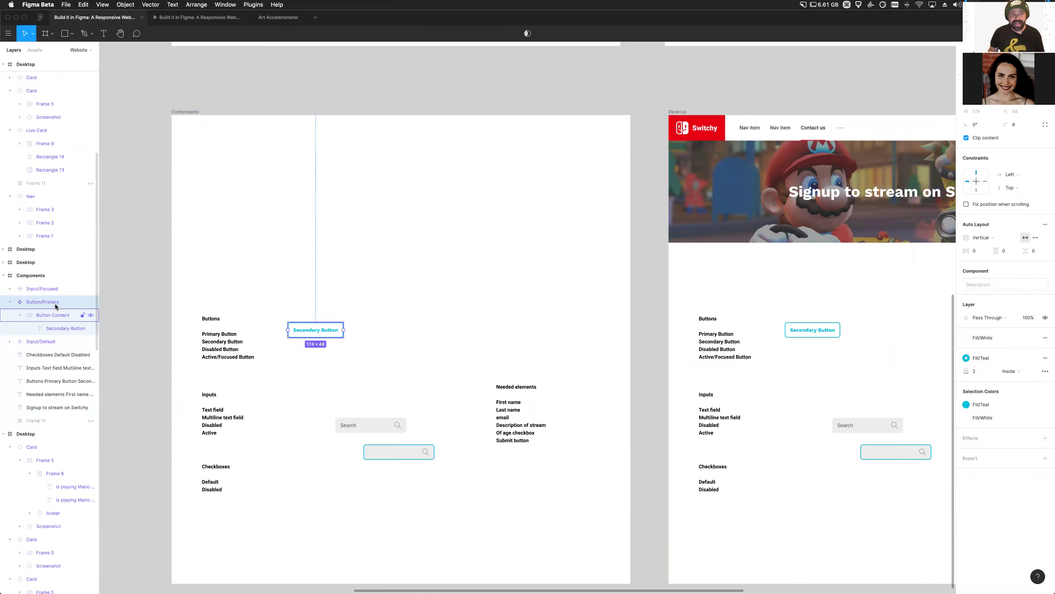
{"action": "scroll", "coordinate": [312, 339], "scroll_direction": "left", "scroll_amount": 5}
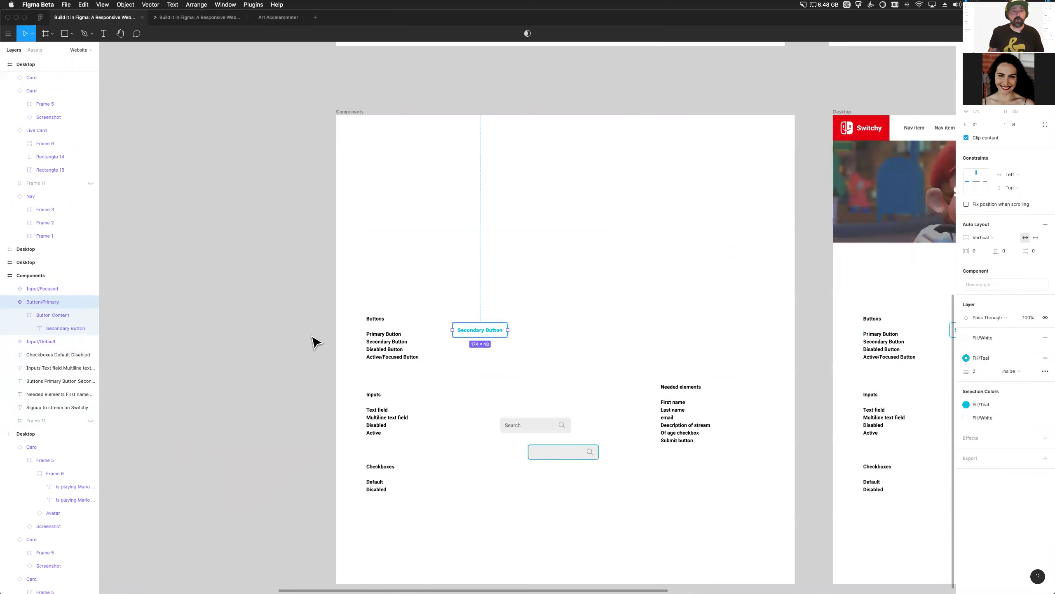
Try to move the button component onto the empty canvas outside the Components frame and rename it
{"action": "left_click_drag", "start_coordinate": [255, 334], "coordinate": [223, 330]}
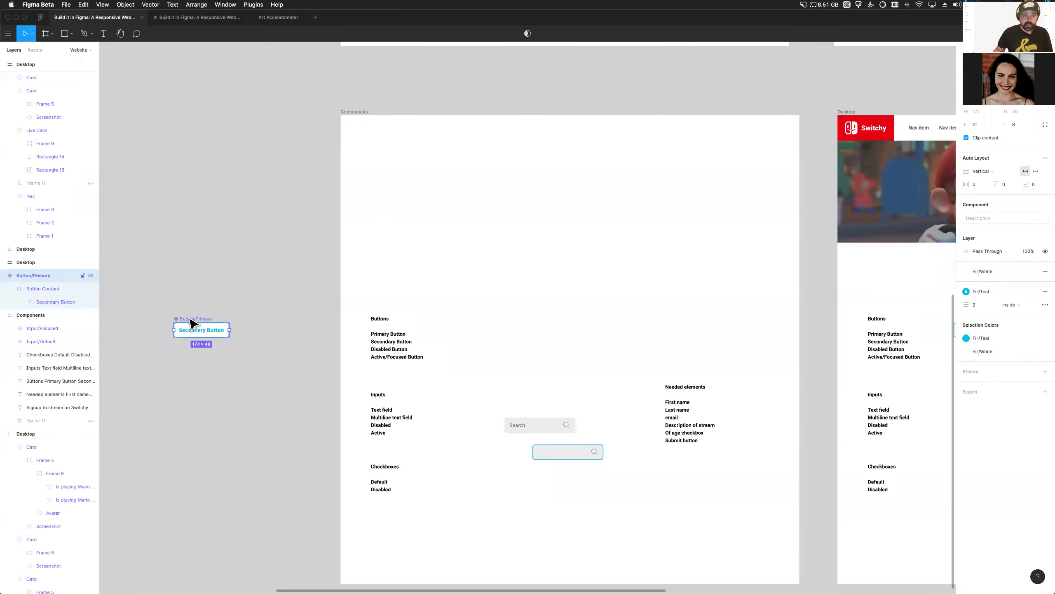
{"action": "key", "text": "super+r"}
{"action": "key", "text": "Left"}
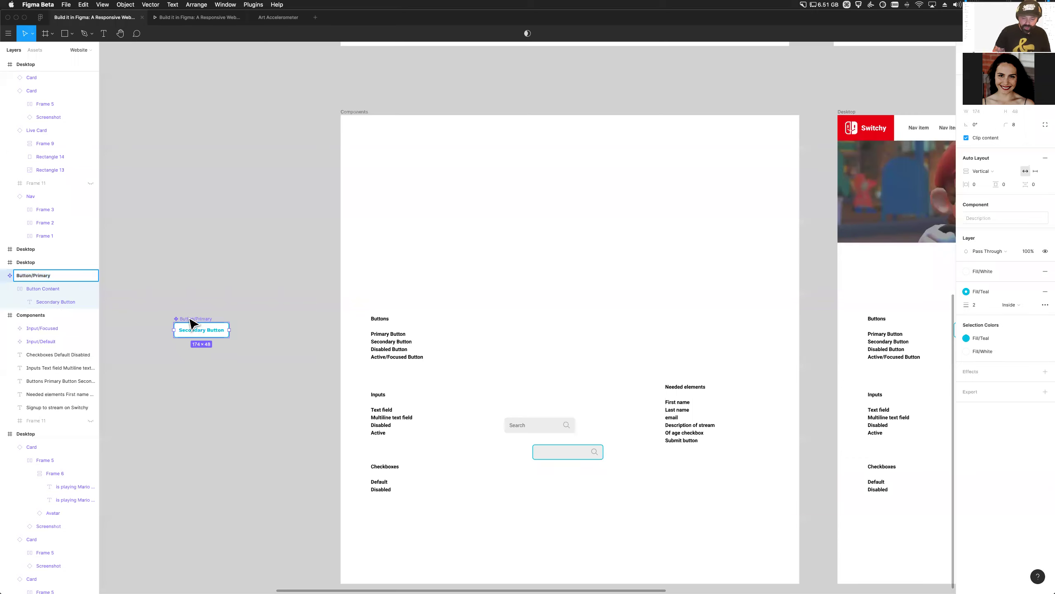
{"action": "type", "text": "Components"}
{"action": "key", "text": "super+z"}
{"action": "key", "text": "super+z"}
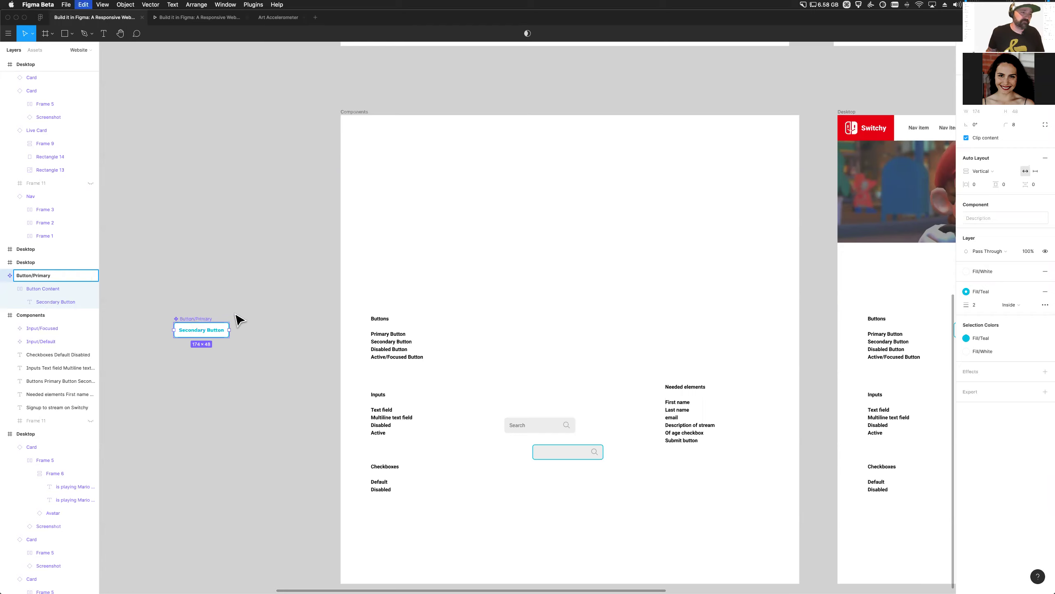
Move the button component back into the Components frame, beside the Buttons list
{"action": "left_click_drag", "start_coordinate": [203, 329], "coordinate": [505, 311]}
{"action": "scroll", "coordinate": [502, 323], "scroll_direction": "up", "scroll_amount": 5}
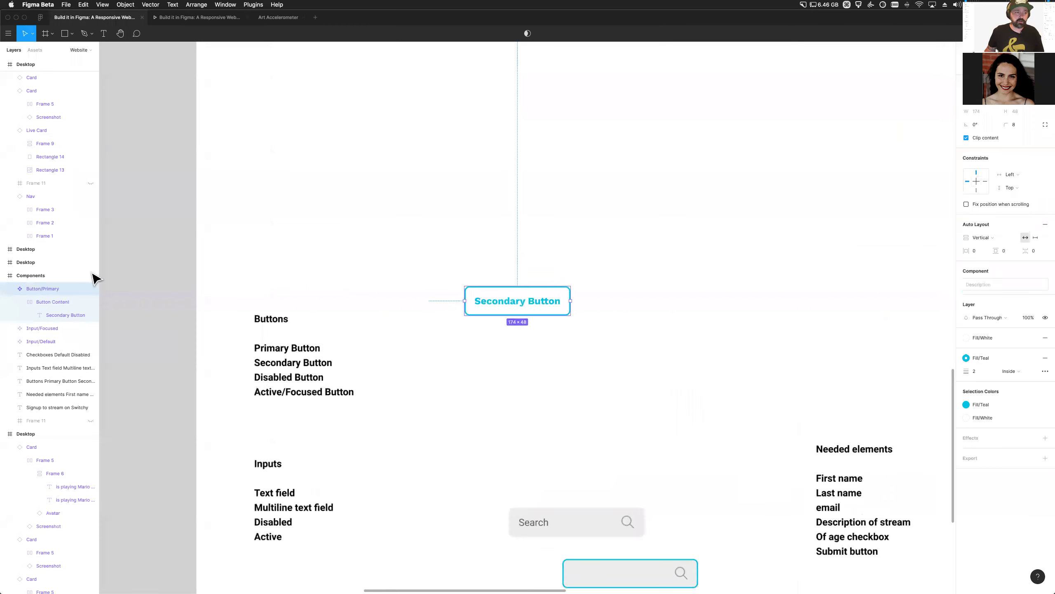
{"action": "double_click", "coordinate": [53, 287]}
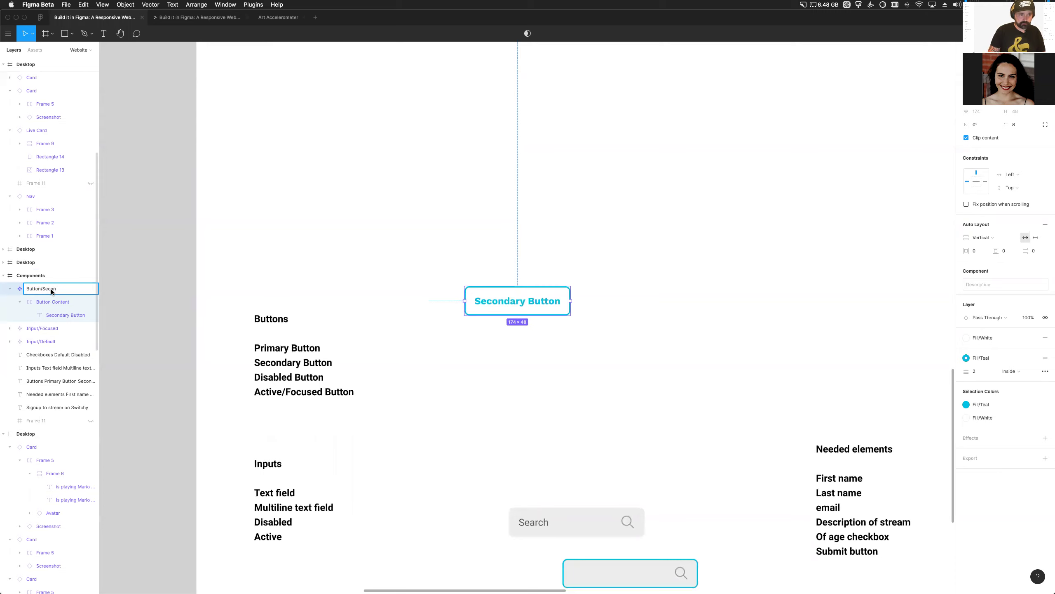
{"action": "key", "text": "Escape"}
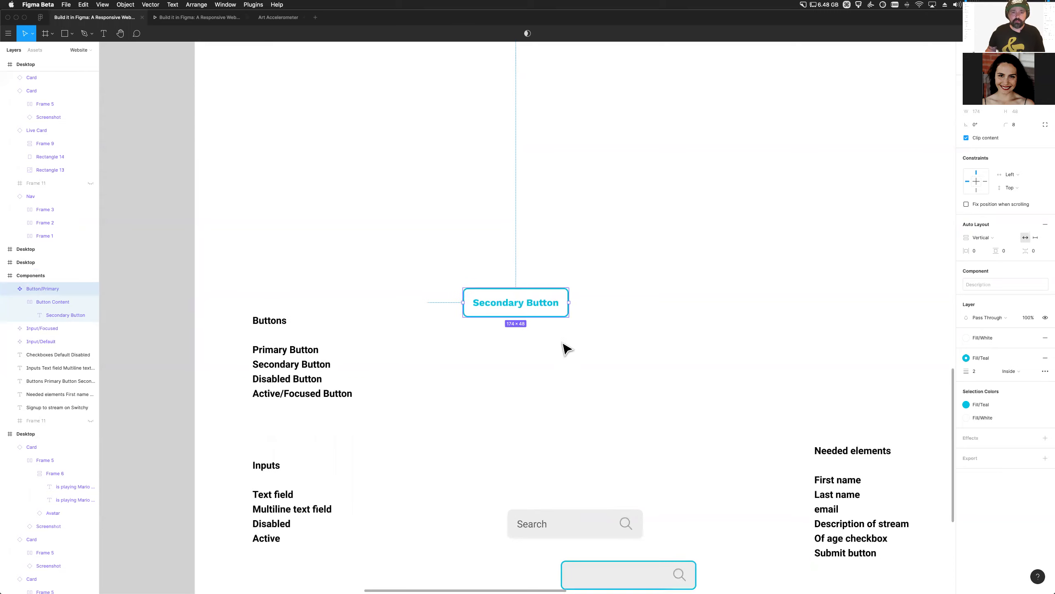
{"action": "scroll", "coordinate": [566, 348], "scroll_direction": "right", "scroll_amount": 3}
{"action": "scroll", "coordinate": [464, 333], "scroll_direction": "up", "scroll_amount": 2}
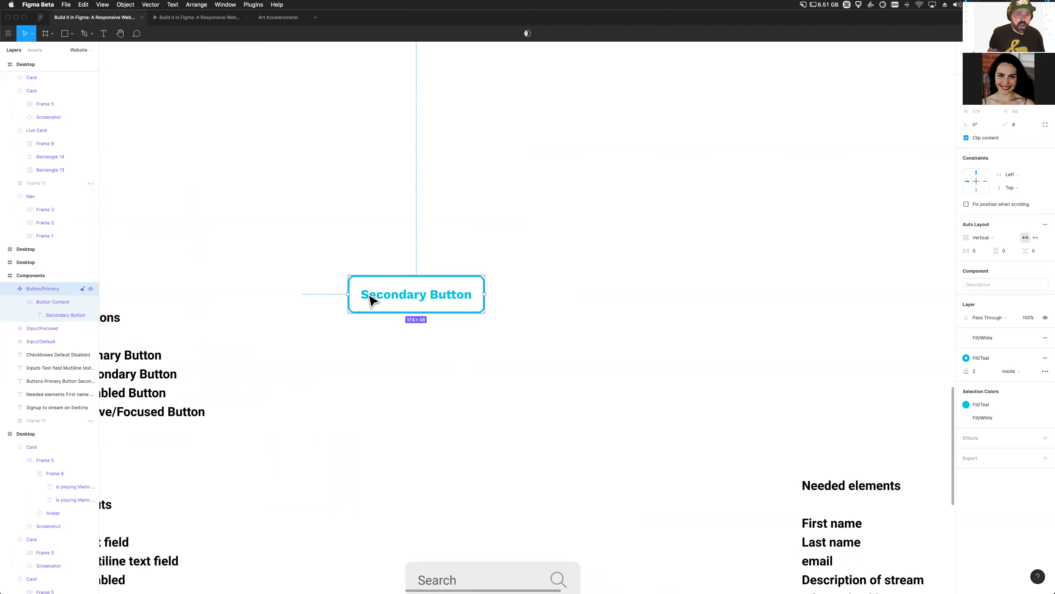
{"action": "left_click_drag", "start_coordinate": [386, 309], "coordinate": [351, 331]}
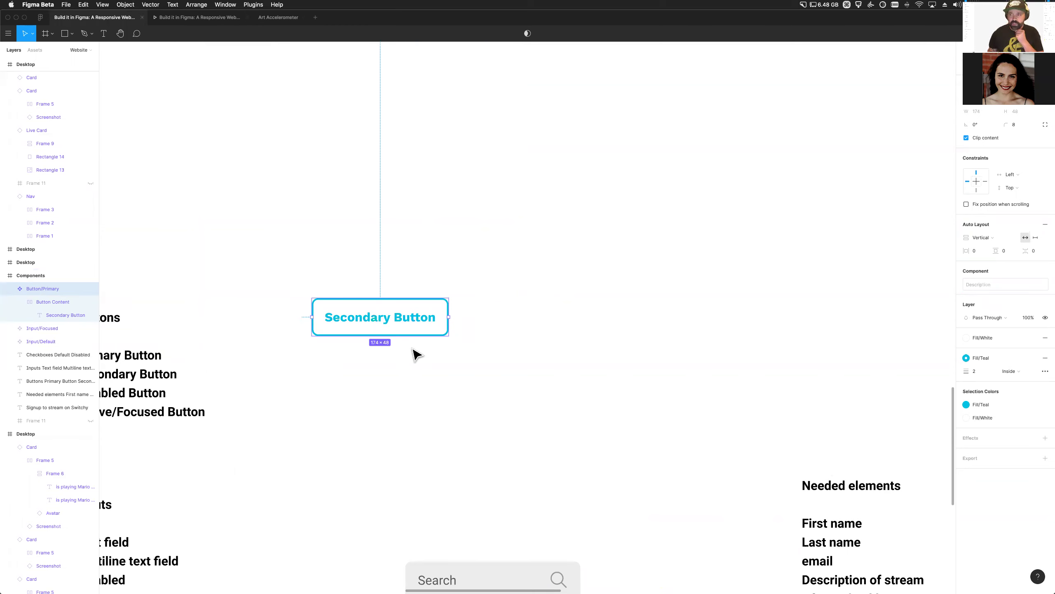
Rename the button component as "Button/Secondary"
{"action": "double_click", "coordinate": [51, 292]}
{"action": "type", "text": "Second"}
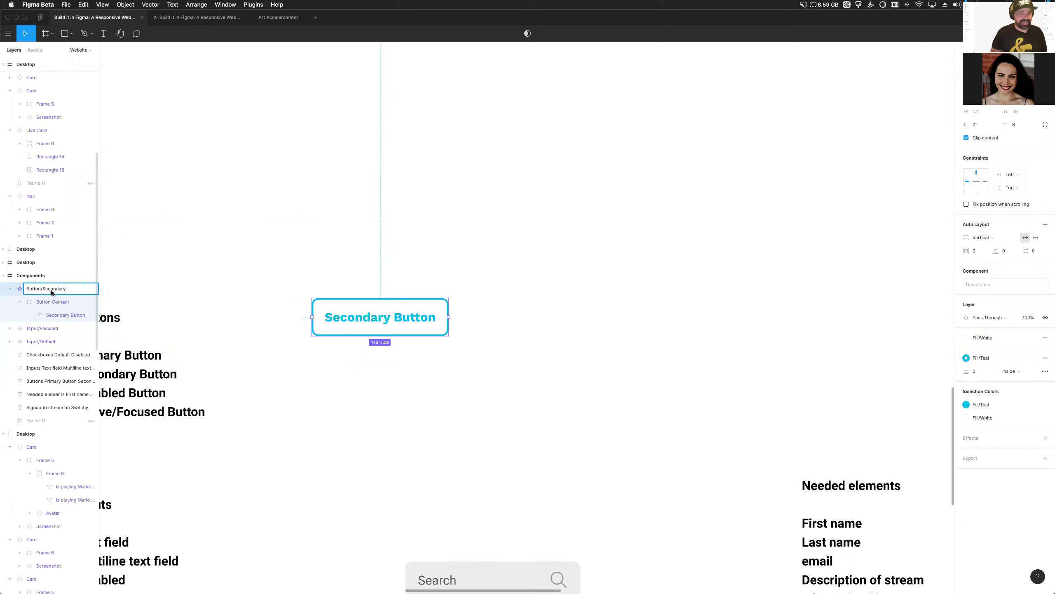
{"action": "key", "text": "Return"}
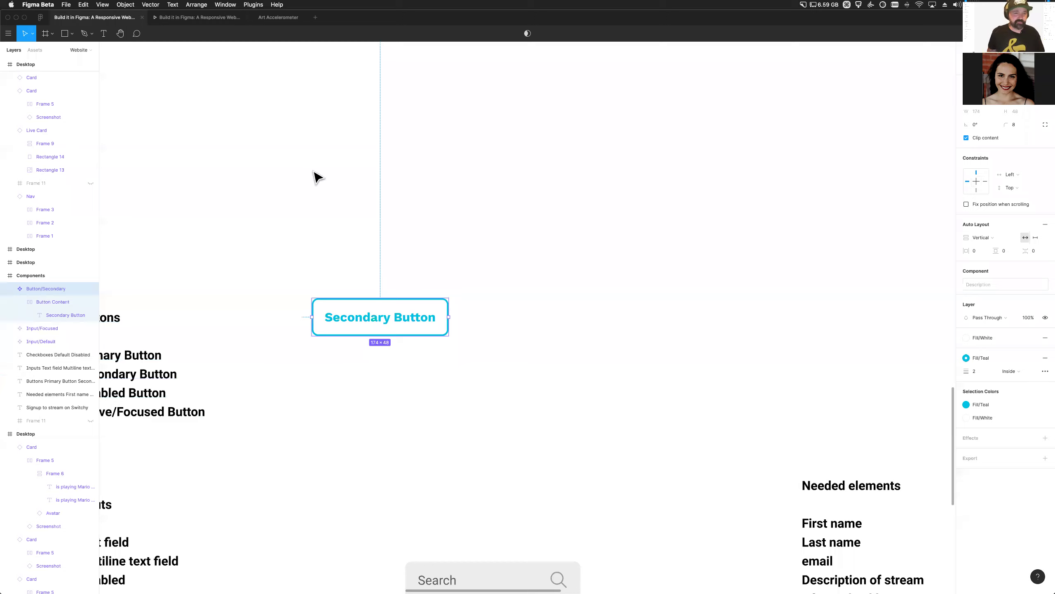
Draw a rectangle about 16 × 12 inside the Button Content frame, in front of the label
{"action": "left_click", "coordinate": [58, 303]}
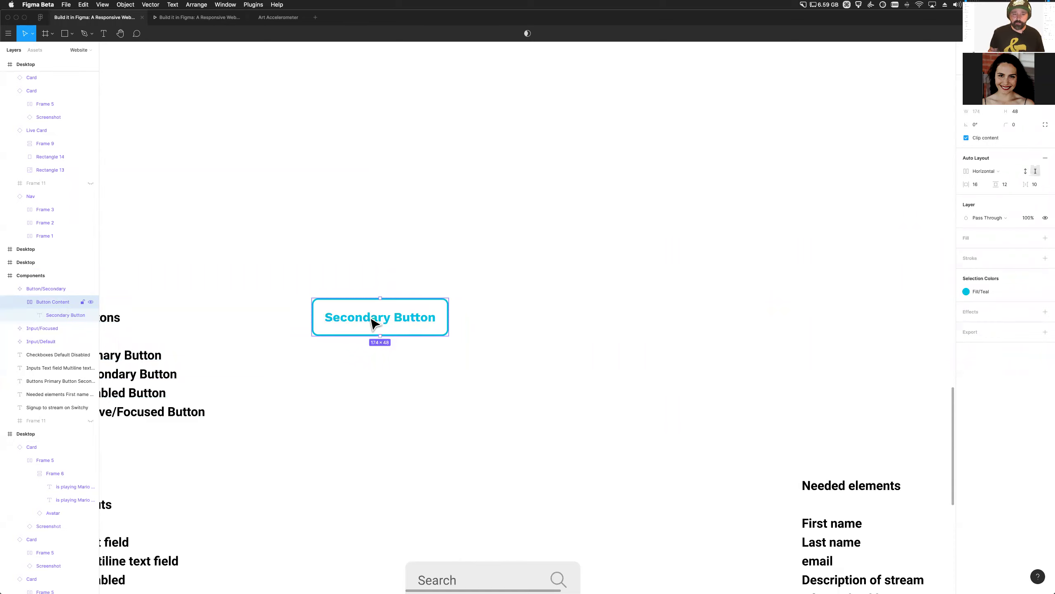
{"action": "left_click", "coordinate": [72, 33]}
{"action": "left_click", "coordinate": [54, 52]}
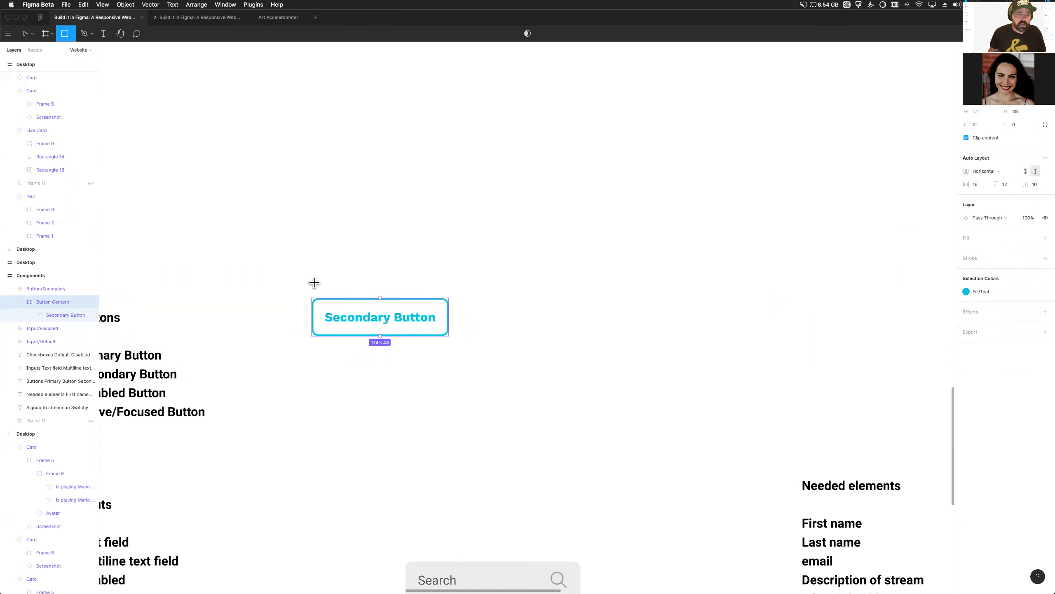
{"action": "left_click_drag", "start_coordinate": [324, 312], "coordinate": [336, 321]}
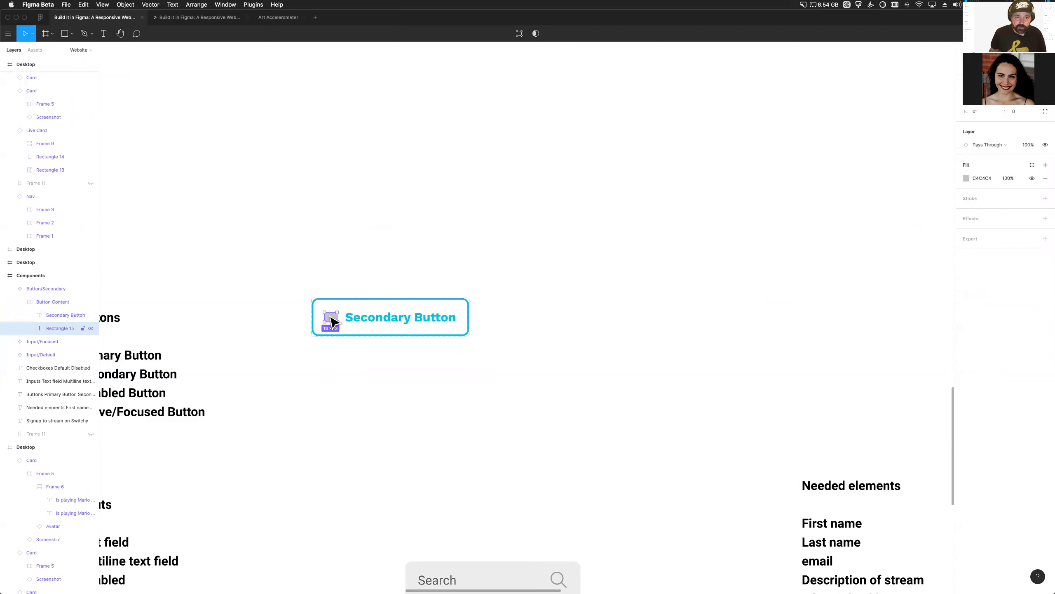
Duplicate the small rectangle five times so the copies line up after the button label
{"action": "mouse_move", "coordinate": [453, 331]}
{"action": "left_mouse_down"}
{"action": "mouse_move", "coordinate": [462, 318]}
{"action": "mouse_move", "coordinate": [439, 330]}
{"action": "left_mouse_up"}
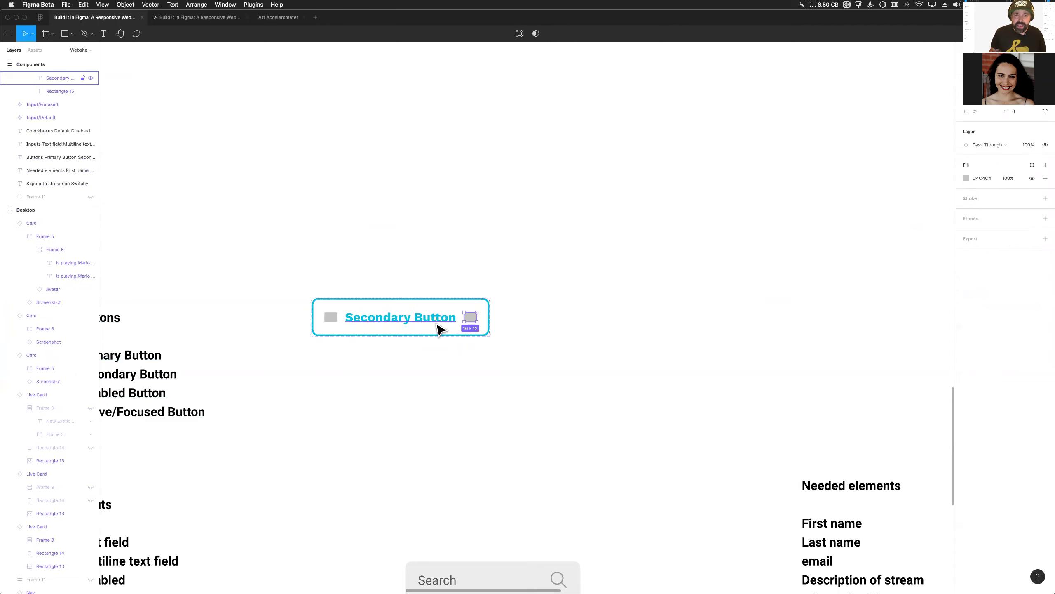
{"action": "key", "text": "super+d"}
{"action": "key", "text": "super+d"}
{"action": "key", "text": "super+d"}
{"action": "key", "text": "super+d"}
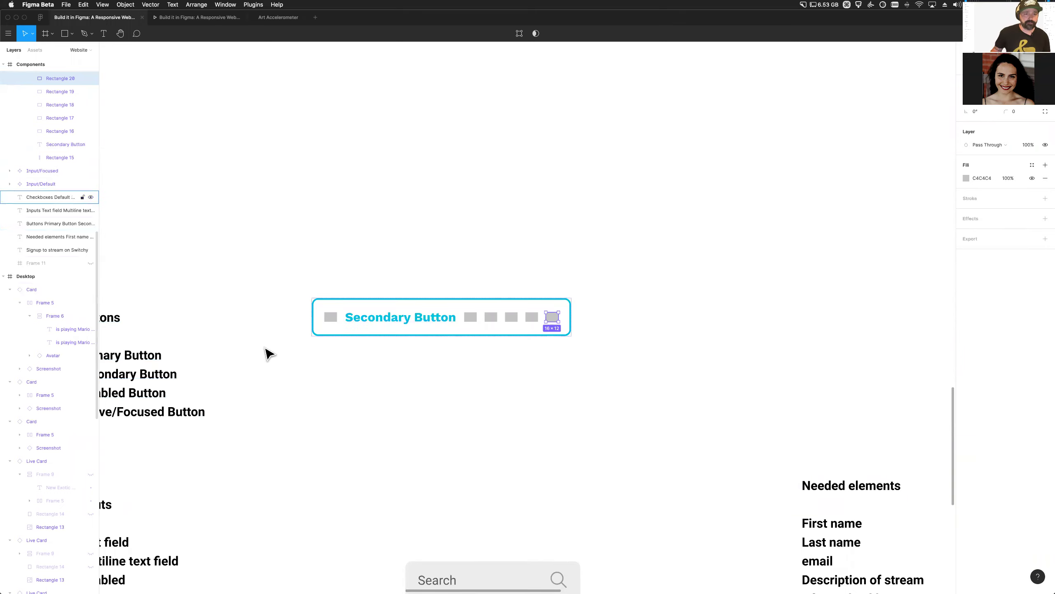
Examine the auto layout settings of the Button Content frame and its Button/Secondary parent component
{"action": "left_click", "coordinate": [401, 318]}
{"action": "scroll", "coordinate": [71, 157], "scroll_direction": "up", "scroll_amount": 4}
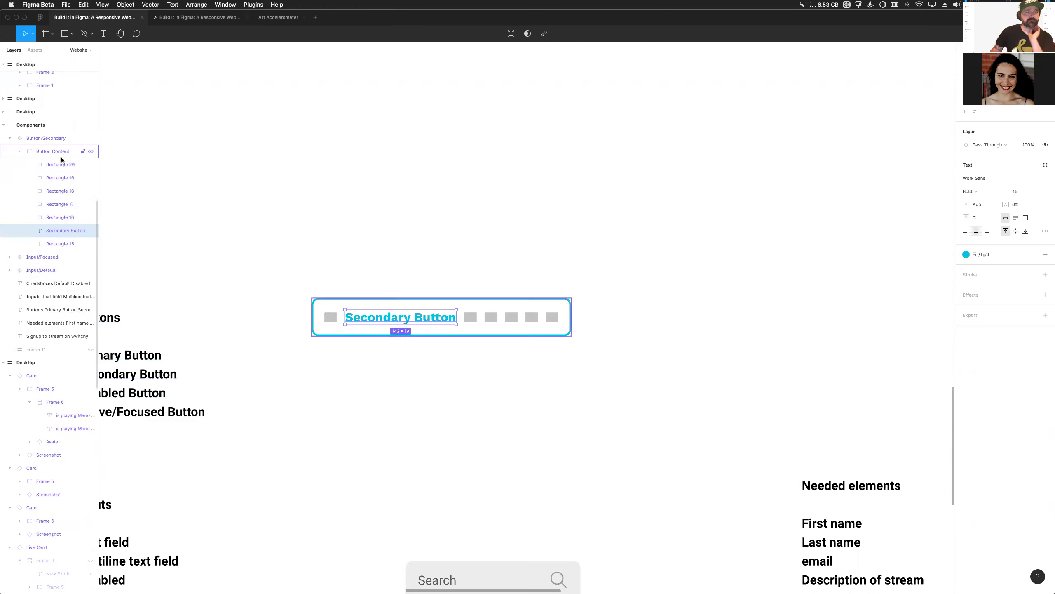
{"action": "left_click", "coordinate": [61, 154]}
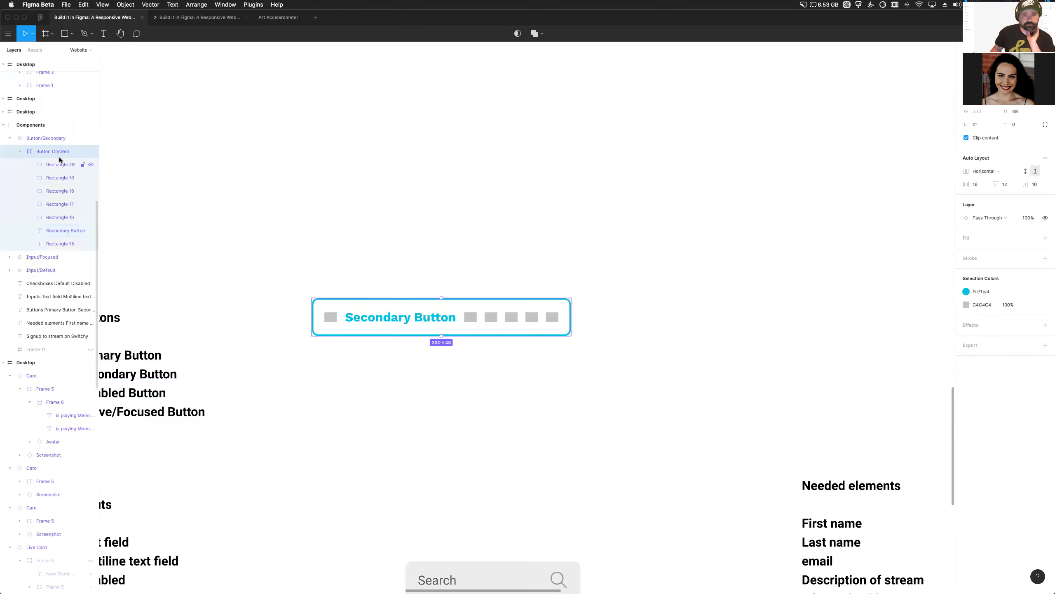
{"action": "left_click", "coordinate": [42, 139]}
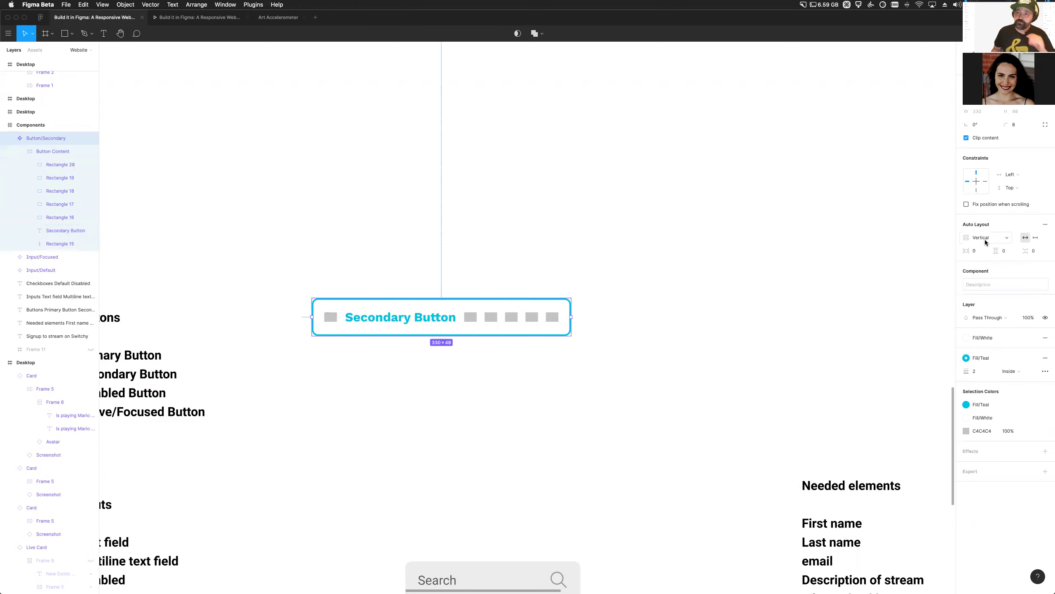
Duplicate the Button Content frame above the button component and give the copy a red E34848 fill
{"action": "left_click", "coordinate": [68, 150]}
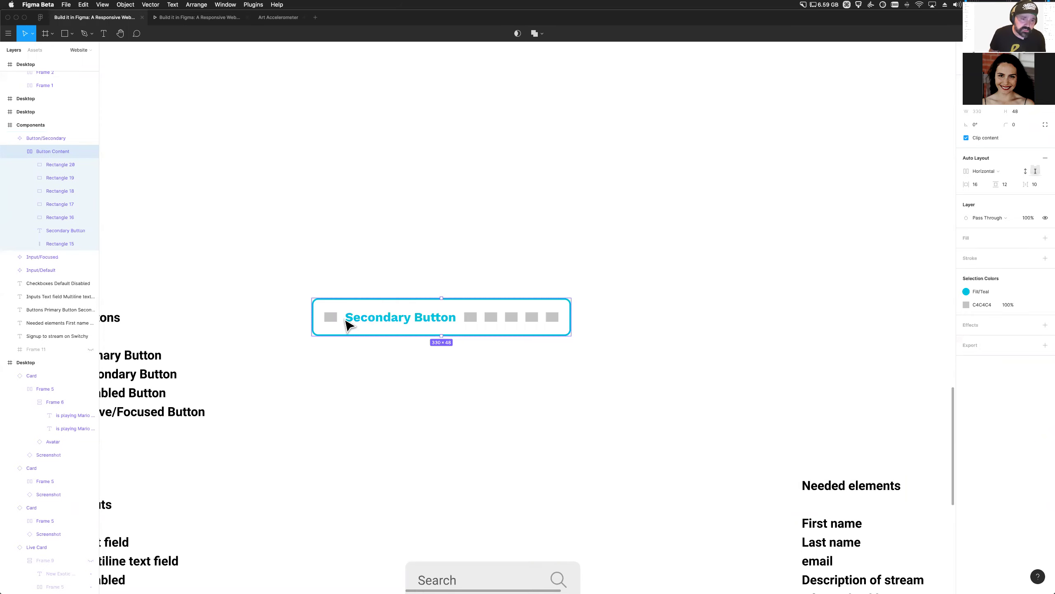
{"action": "left_click_drag", "start_coordinate": [376, 317], "coordinate": [381, 186]}
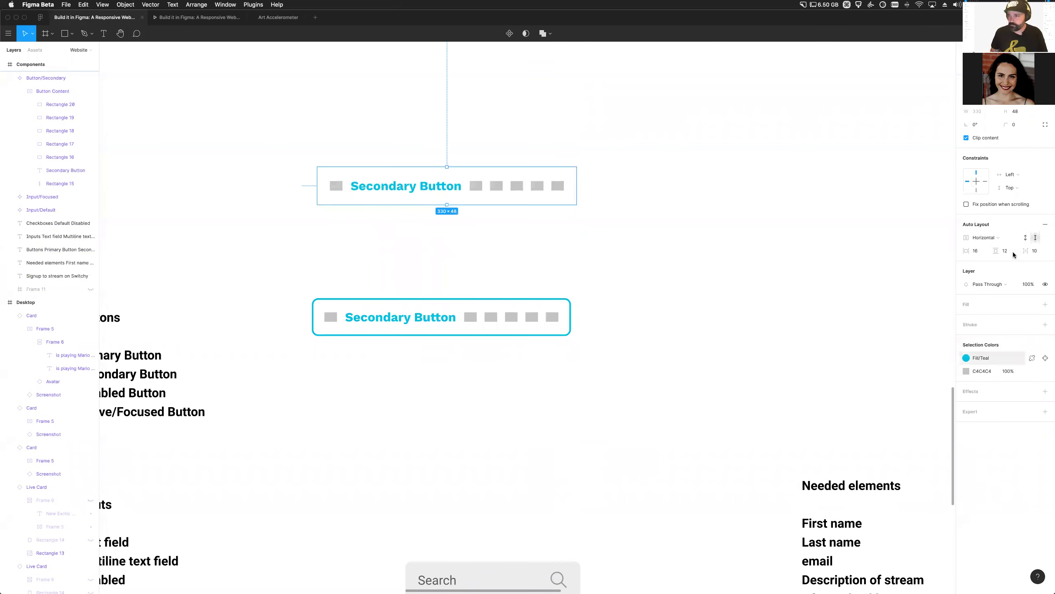
{"action": "left_click", "coordinate": [1045, 304]}
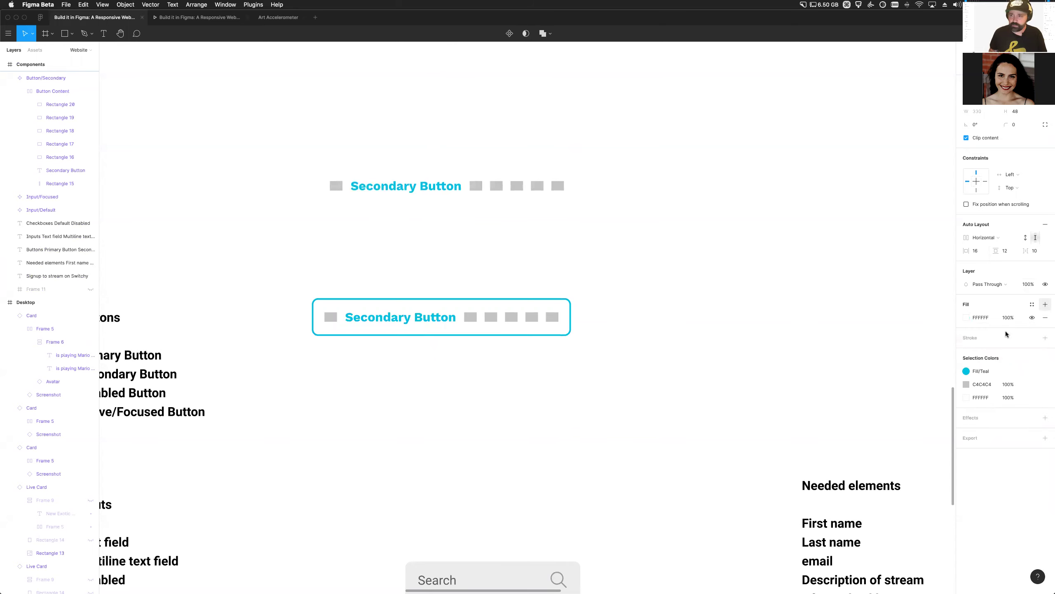
{"action": "left_click", "coordinate": [966, 318]}
{"action": "left_click", "coordinate": [927, 494]}
{"action": "left_click", "coordinate": [513, 184]}
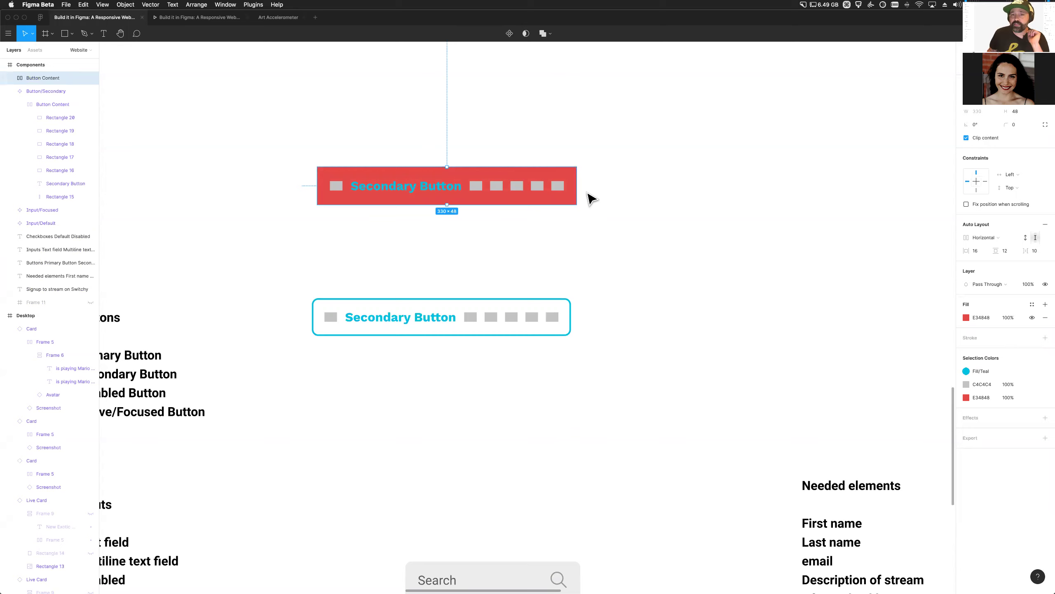
Replace the label text in the red Button Content copy with "sdfdfsdfdsf"
{"action": "double_click", "coordinate": [428, 187]}
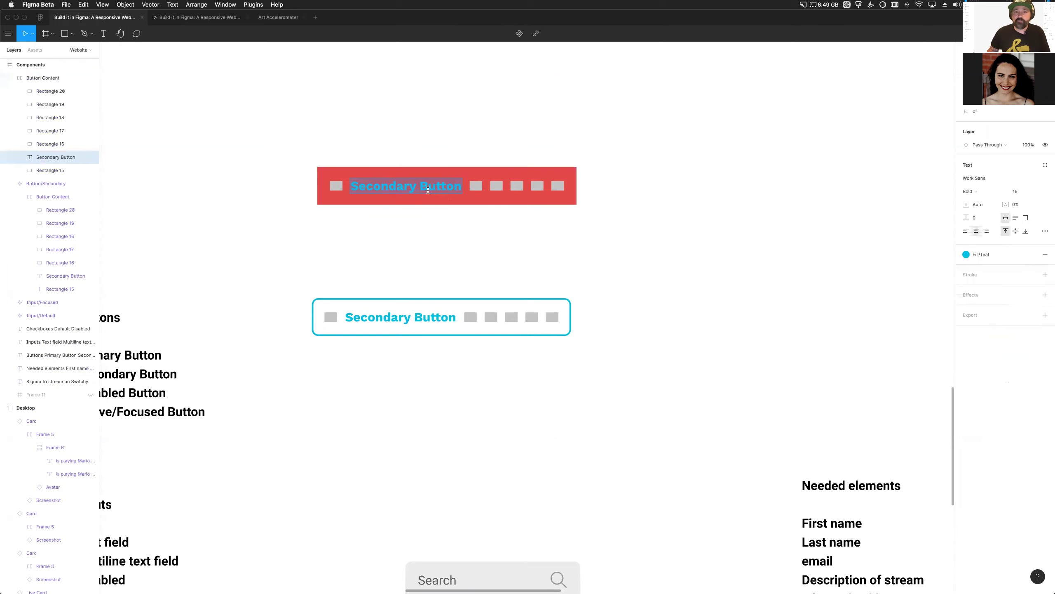
{"action": "type", "text": "sdfdfsdfdsf"}
{"action": "left_click", "coordinate": [497, 187]}
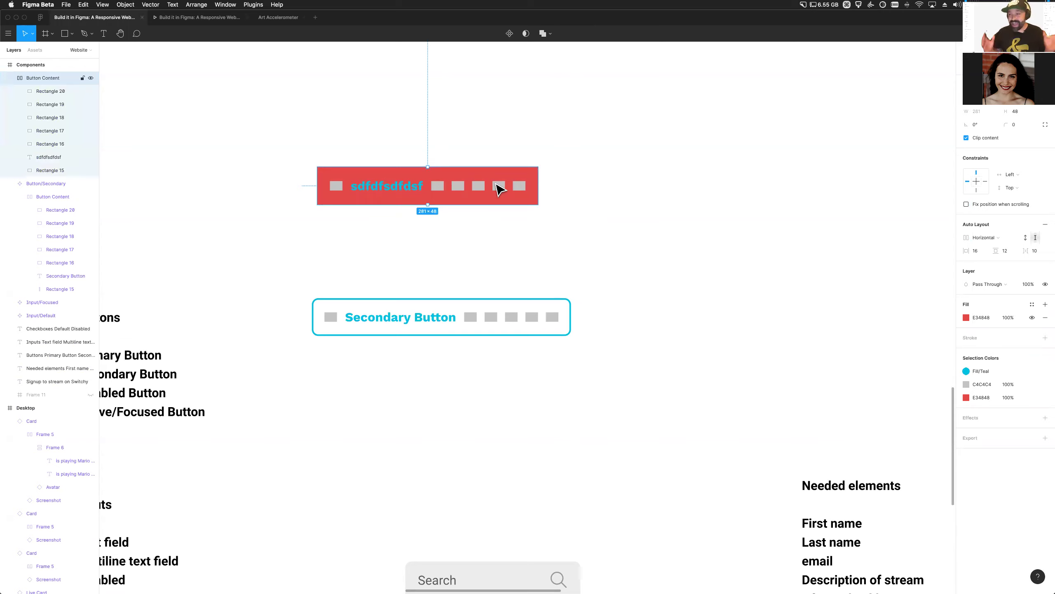
{"action": "left_click", "coordinate": [548, 245]}
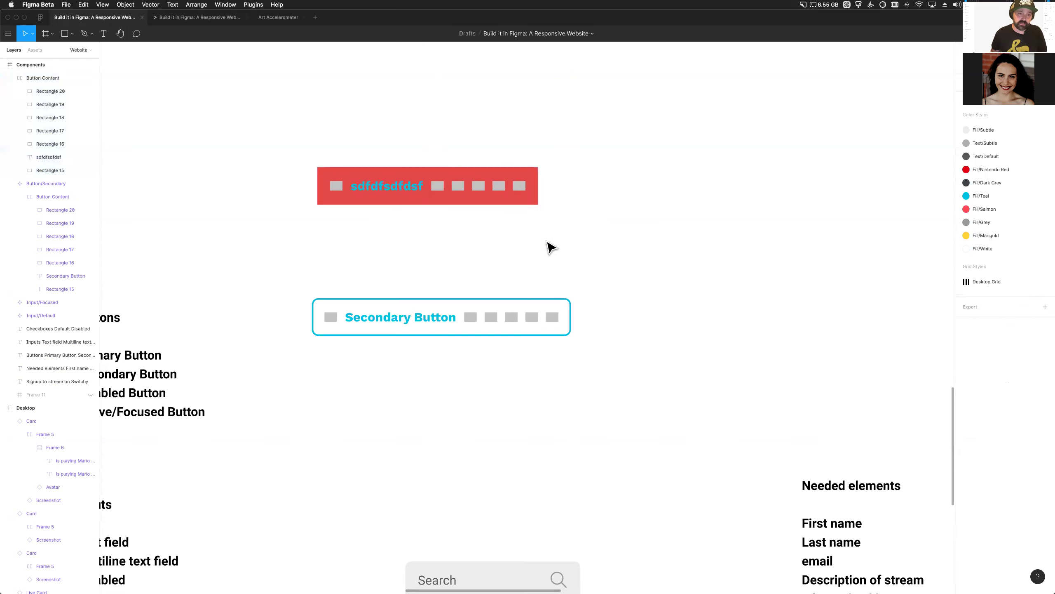
Compare the padding of the original Button Content frame with the fill and stroke settings of its enclosing component
{"action": "double_click", "coordinate": [386, 186]}
{"action": "left_click", "coordinate": [381, 318]}
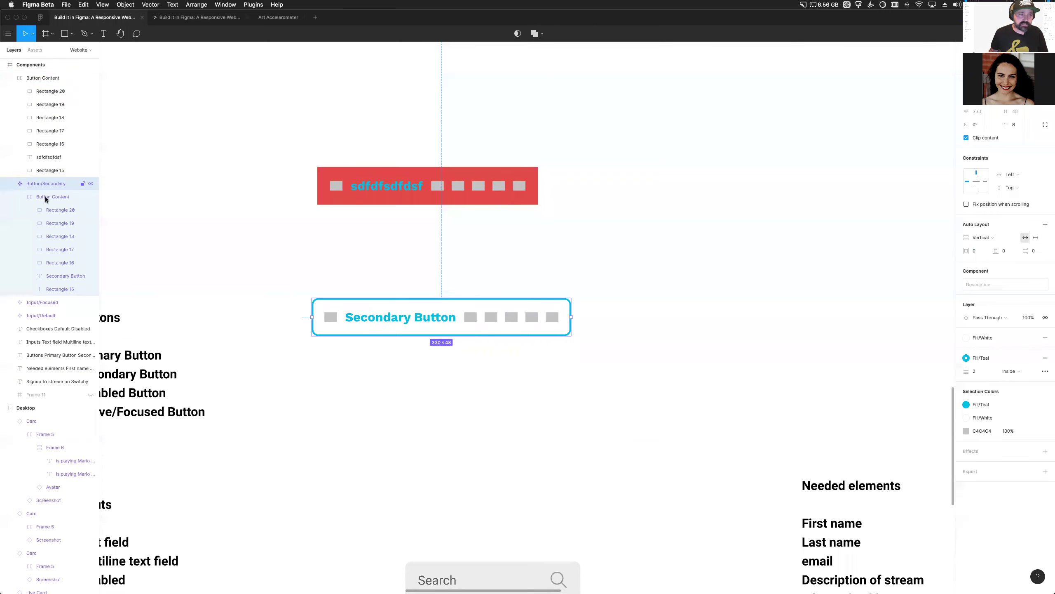
{"action": "left_click", "coordinate": [392, 329]}
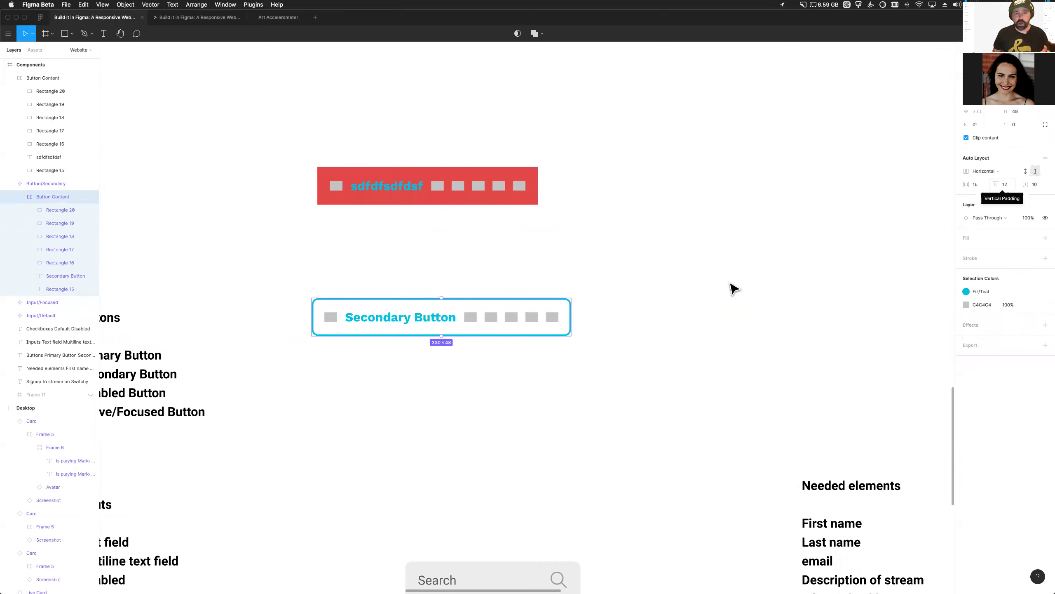
{"action": "left_click", "coordinate": [54, 187]}
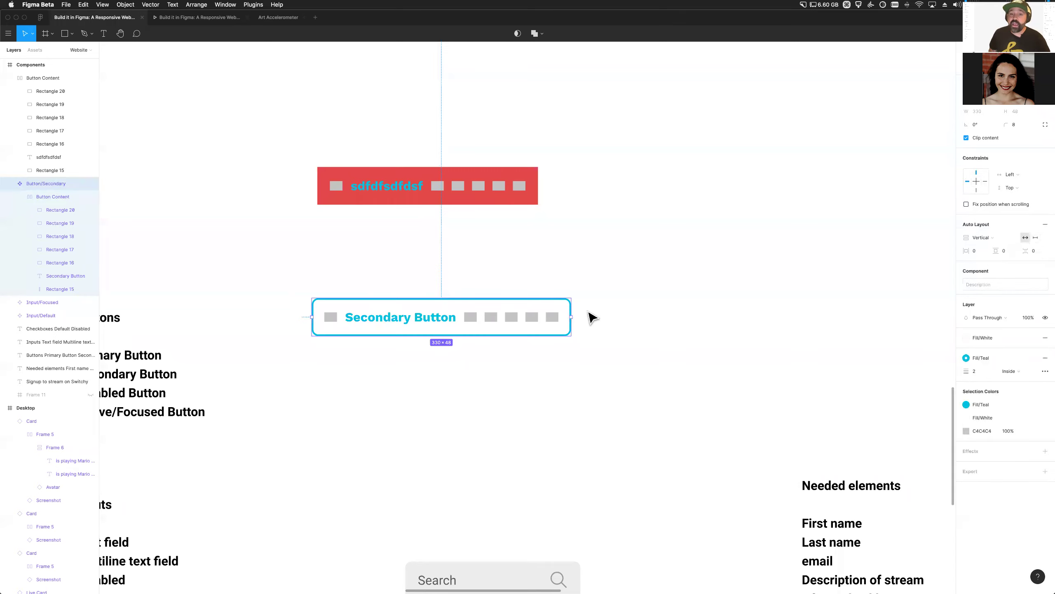
Try widening the Button/Secondary component to about 518 px, and undo the resize
{"action": "left_click_drag", "start_coordinate": [571, 316], "coordinate": [718, 312]}
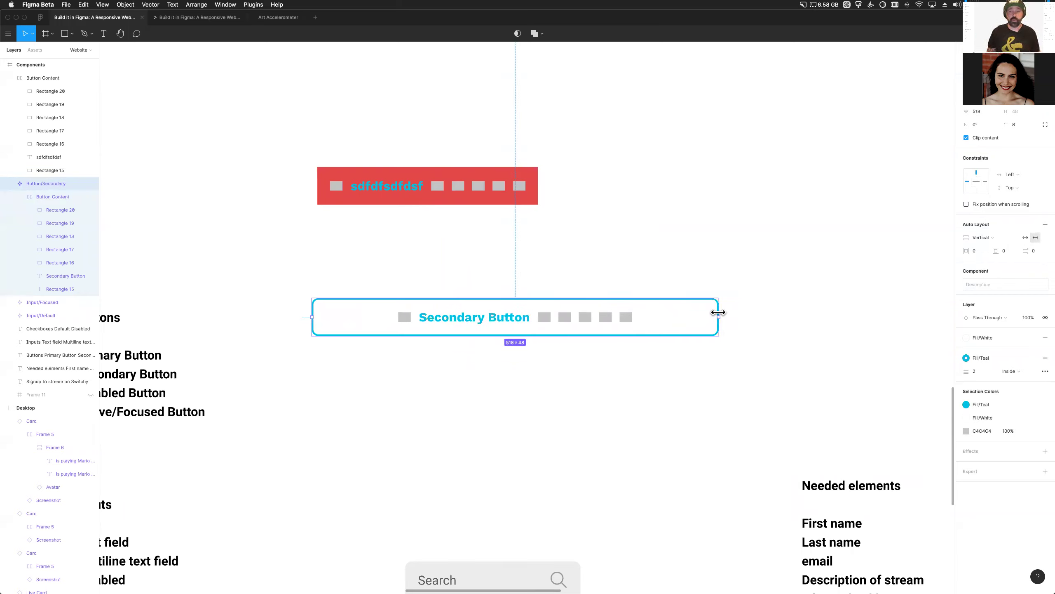
{"action": "key", "text": "super+z"}
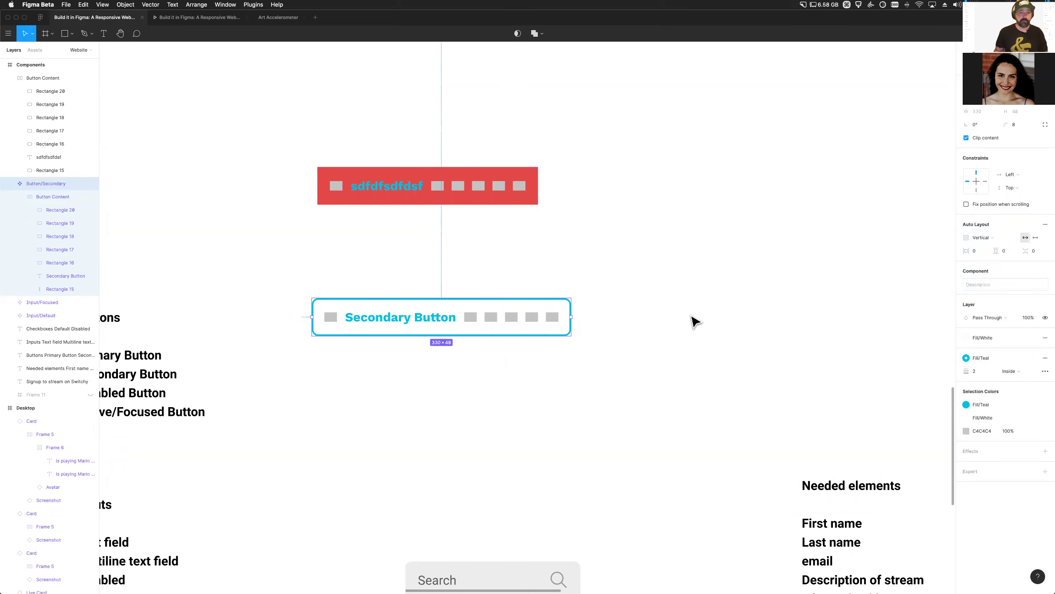
Delete the red Button Content copy and inspect the label and leading gray placeholder inside the Secondary Button
{"action": "left_click", "coordinate": [473, 202]}
{"action": "key", "text": "Delete"}
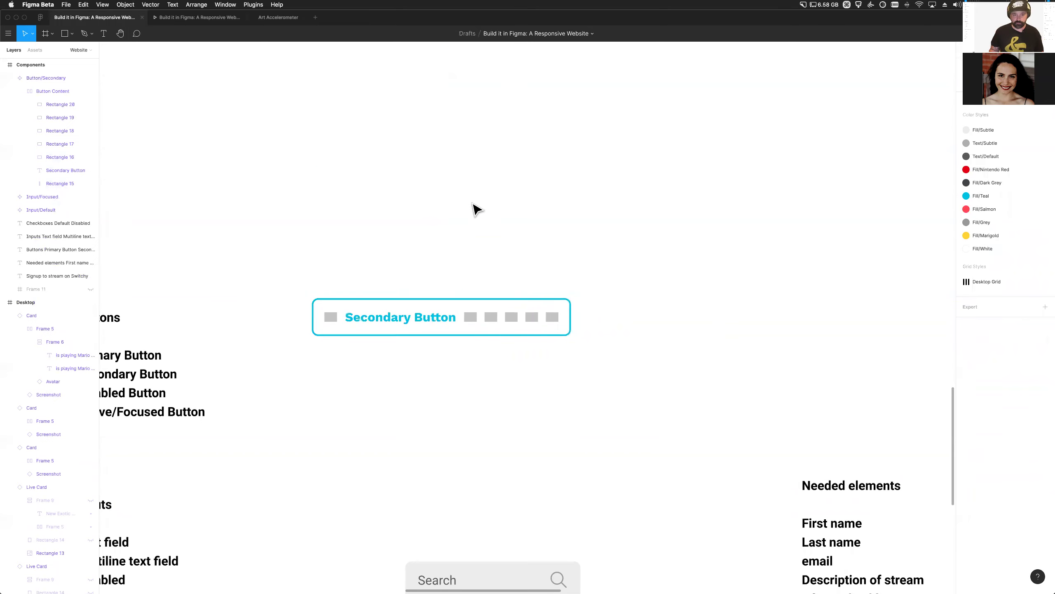
{"action": "double_click", "coordinate": [355, 327]}
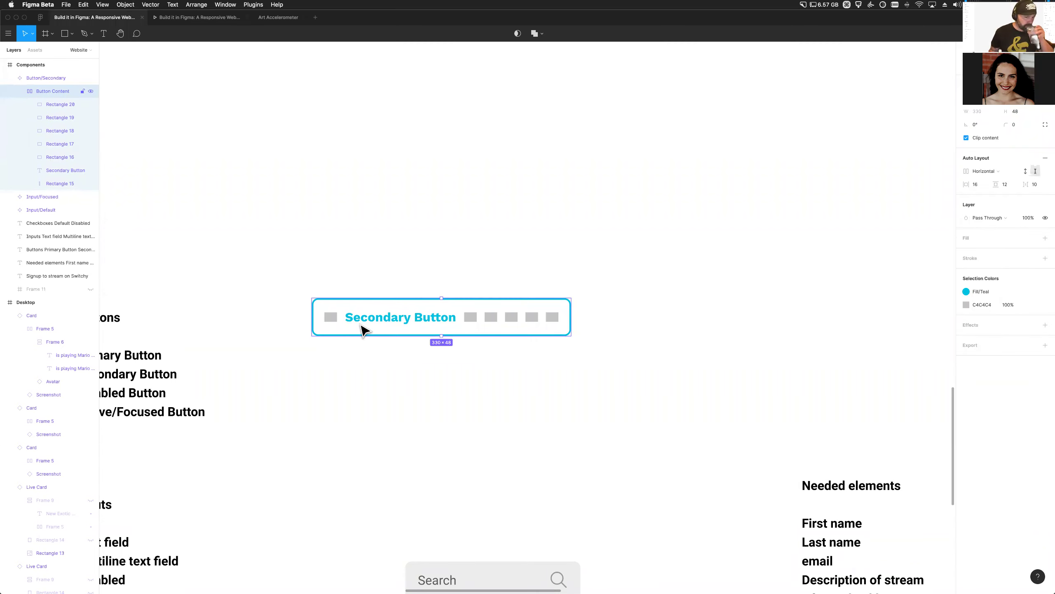
{"action": "double_click", "coordinate": [388, 324]}
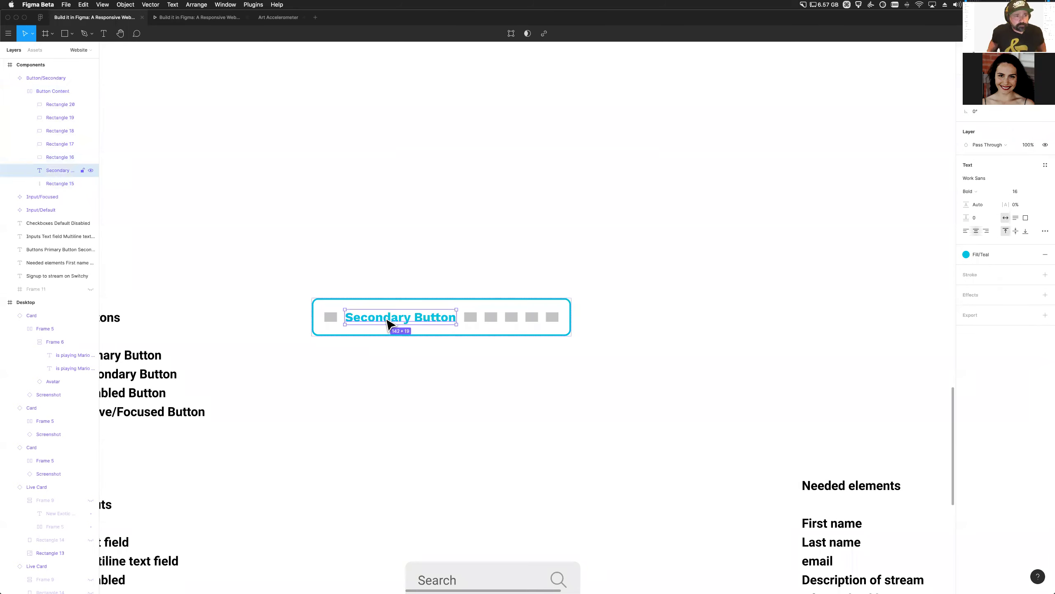
{"action": "left_click", "coordinate": [332, 319]}
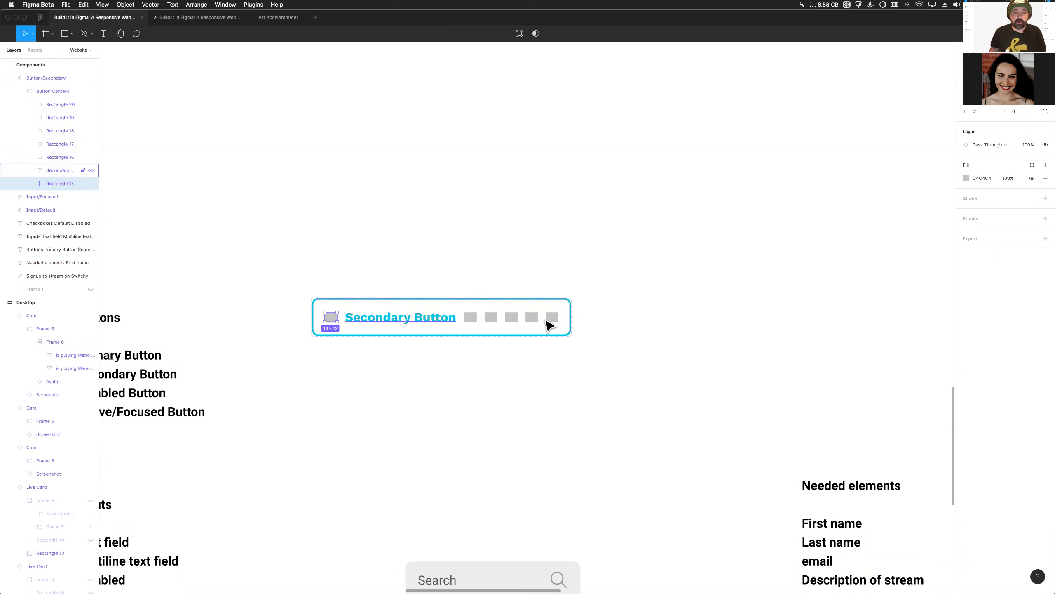
Find the css.gg icon set in the Figma Community and duplicate it into the drafts
{"action": "left_click", "coordinate": [39, 16]}
{"action": "left_click", "coordinate": [61, 78]}
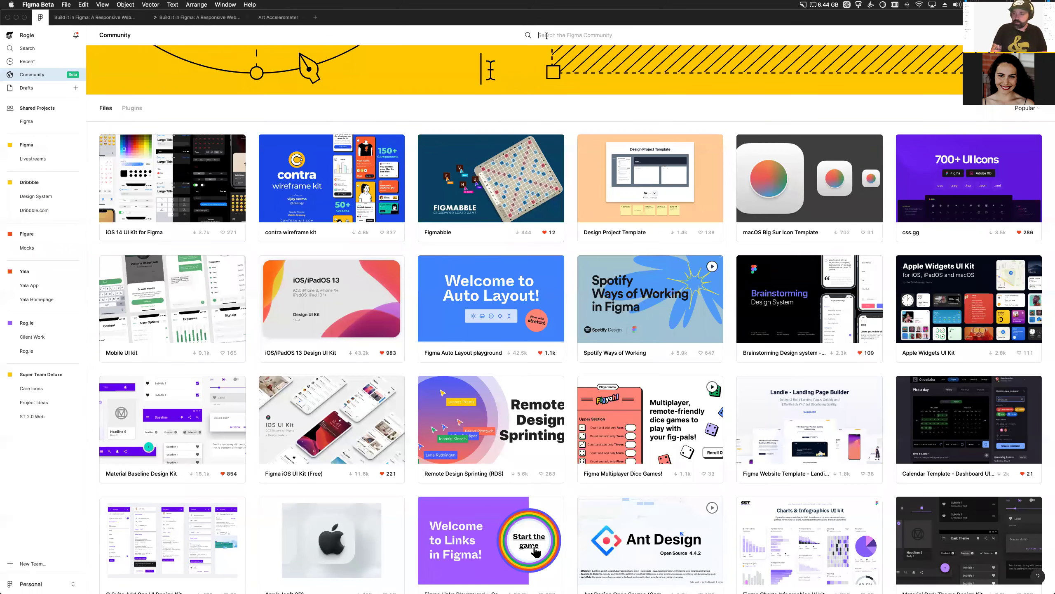
{"action": "left_click", "coordinate": [945, 158]}
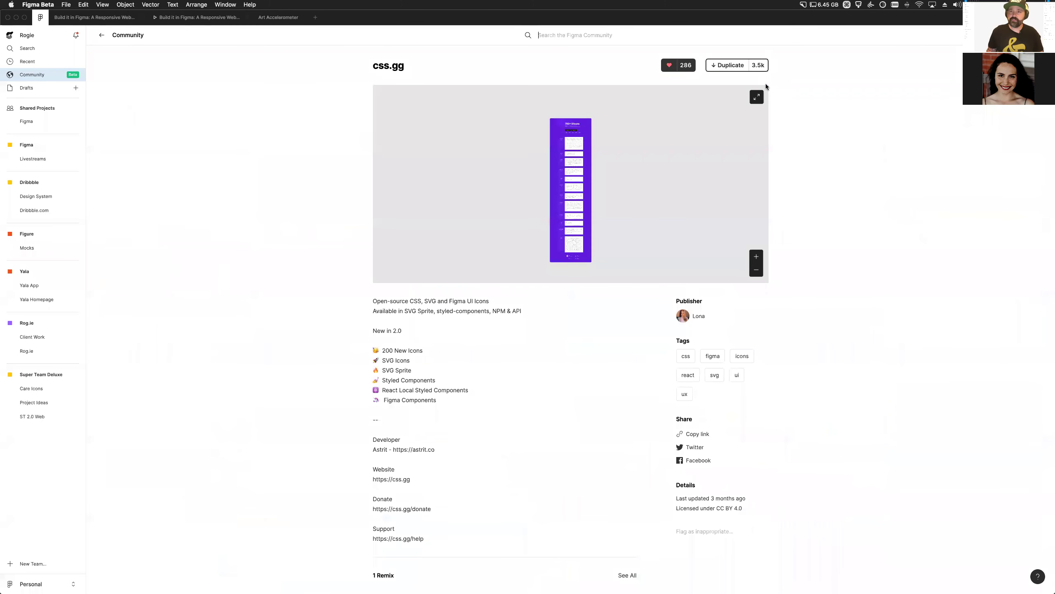
{"action": "left_click", "coordinate": [725, 67]}
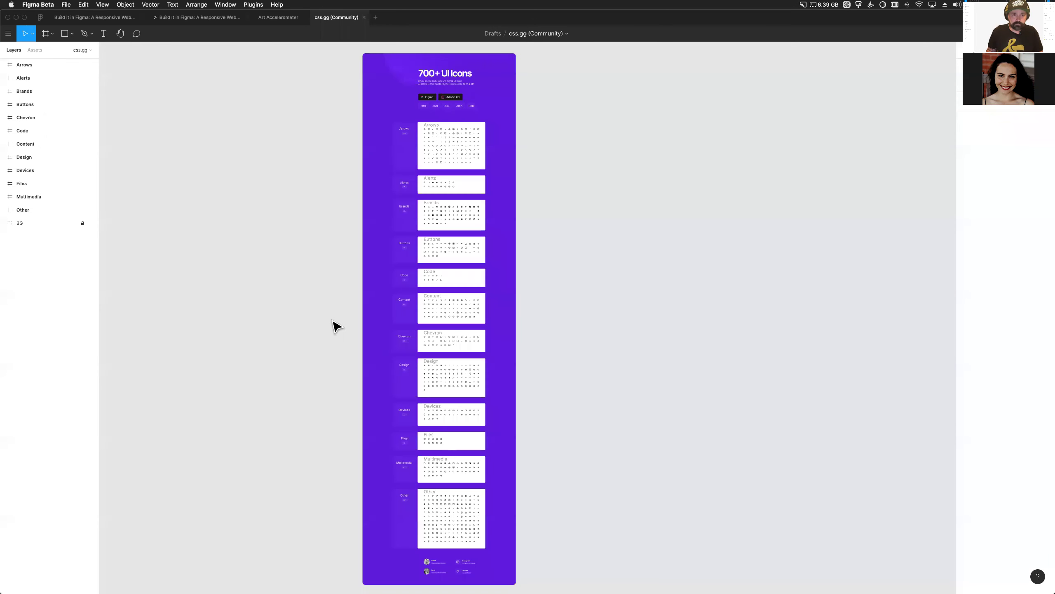
Browse the css.gg icon categories and select the arrow-right-o icon in the Arrows section for copying
{"action": "scroll", "coordinate": [409, 233], "scroll_direction": "up", "scroll_amount": 5}
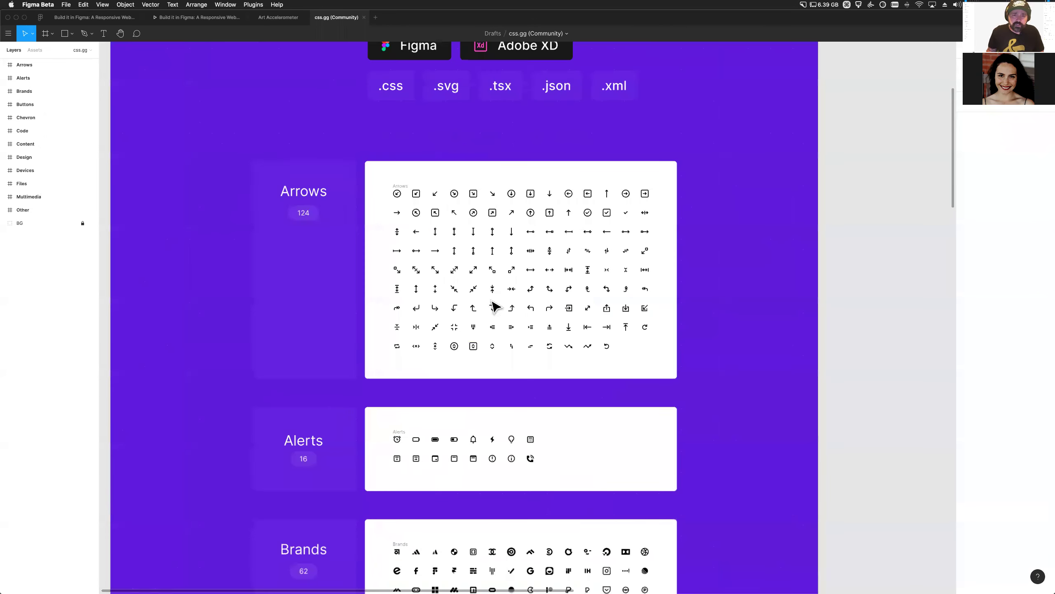
{"action": "scroll", "coordinate": [547, 288], "scroll_direction": "up", "scroll_amount": 1}
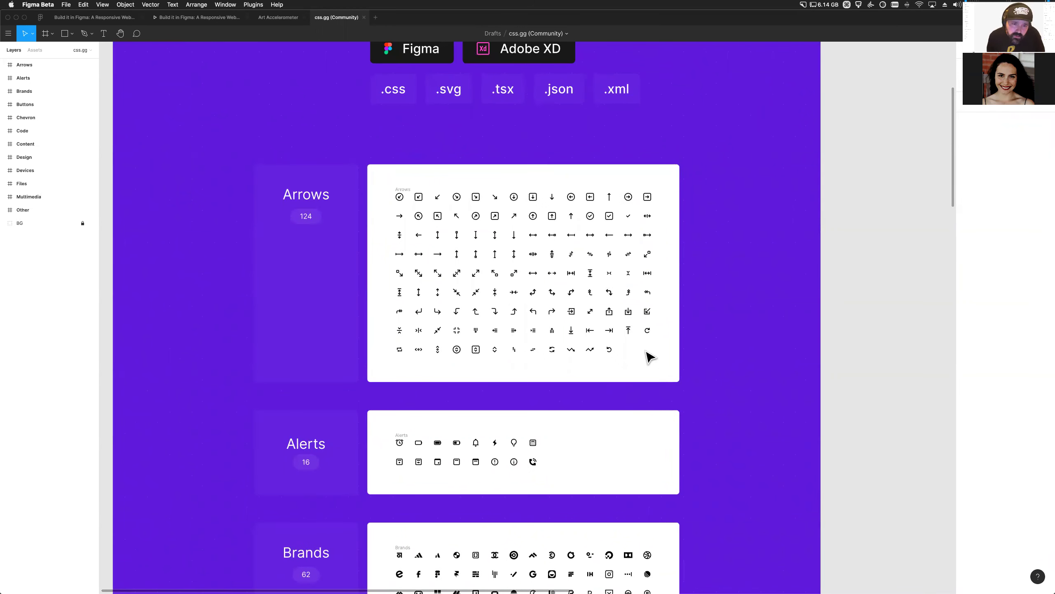
{"action": "left_click", "coordinate": [629, 199]}
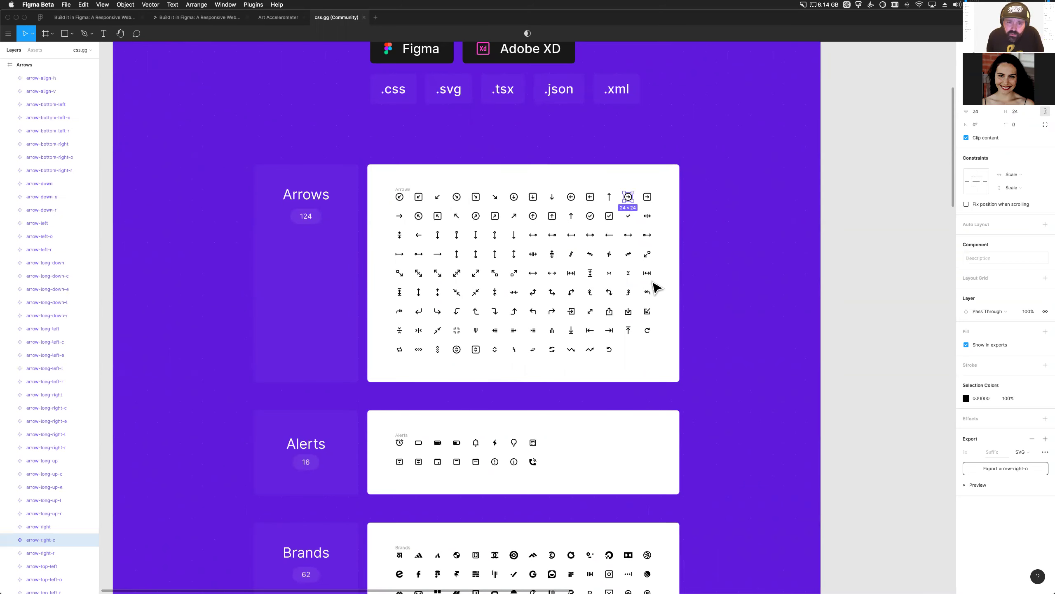
{"action": "scroll", "coordinate": [635, 302], "scroll_direction": "down", "scroll_amount": 20}
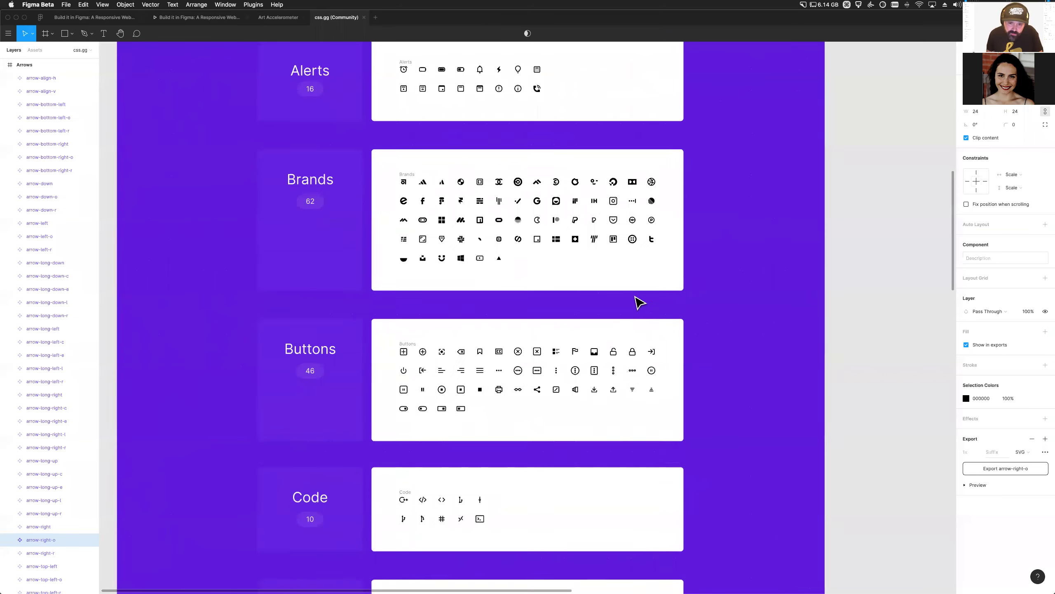
{"action": "scroll", "coordinate": [636, 299], "scroll_direction": "down", "scroll_amount": 5}
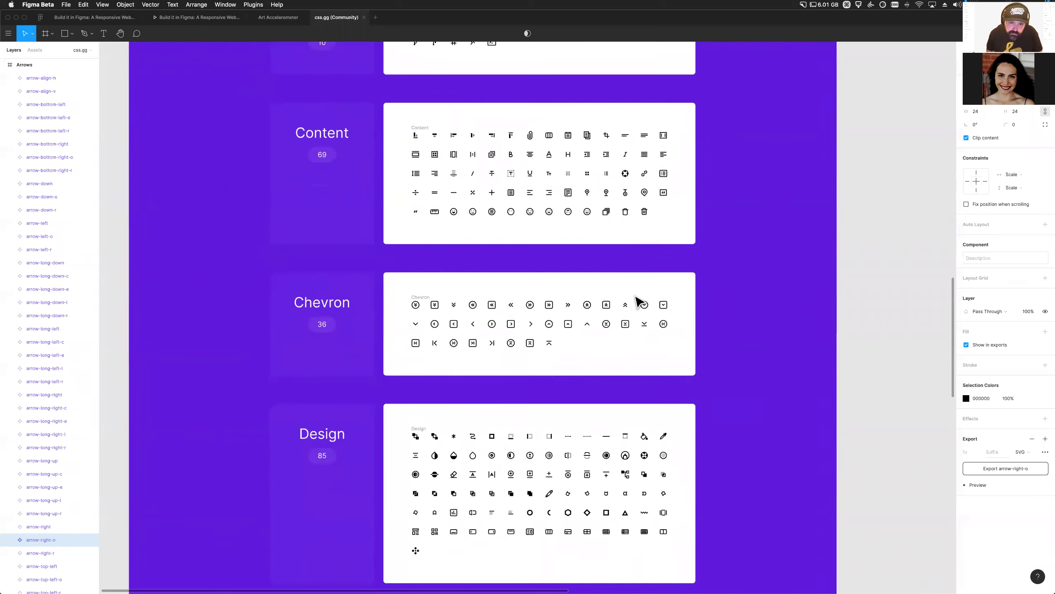
{"action": "left_click", "coordinate": [497, 267]}
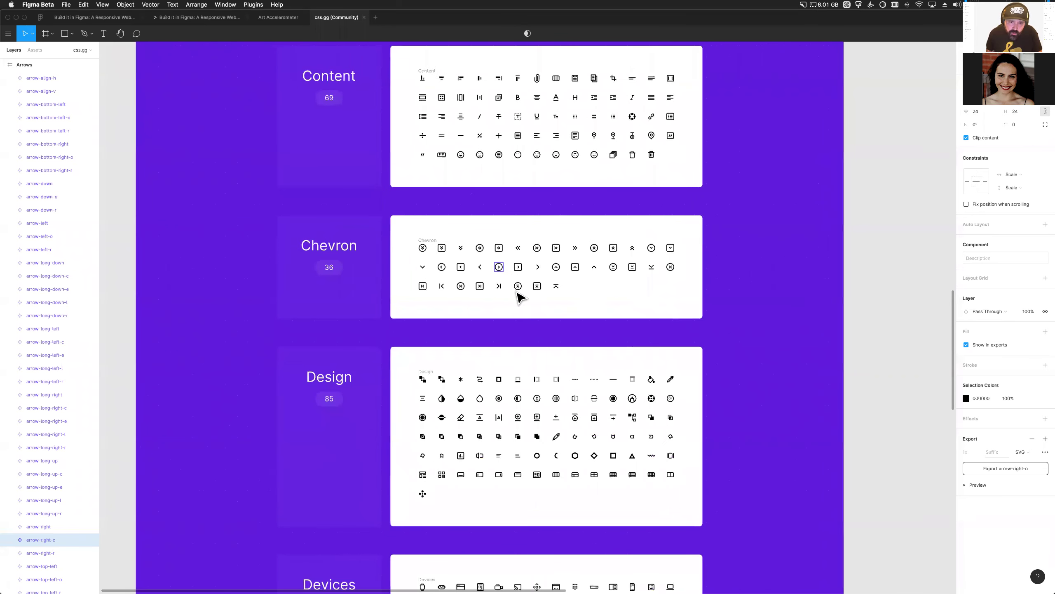
{"action": "scroll", "coordinate": [551, 306], "scroll_direction": "up", "scroll_amount": 15}
{"action": "scroll", "coordinate": [552, 306], "scroll_direction": "up", "scroll_amount": 5}
{"action": "left_click", "coordinate": [648, 195]}
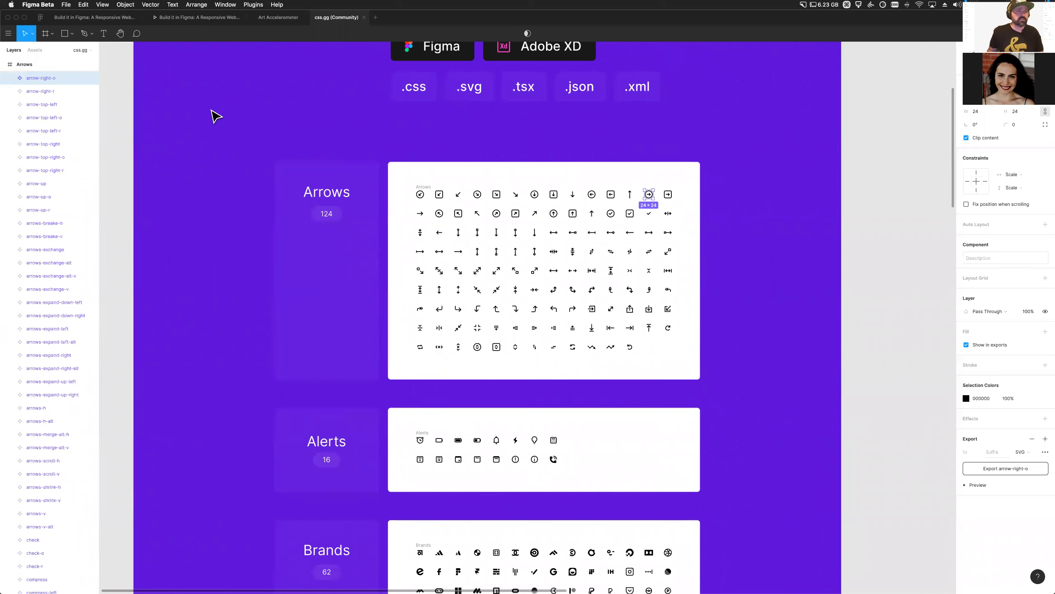
Paste the arrow-right-o icon into the Build it in Figma website file and place it above the Secondary Button's left end
{"action": "left_click", "coordinate": [182, 18]}
{"action": "left_click", "coordinate": [104, 19]}
{"action": "left_click", "coordinate": [257, 229]}
{"action": "scroll", "coordinate": [262, 229], "scroll_direction": "up", "scroll_amount": 3}
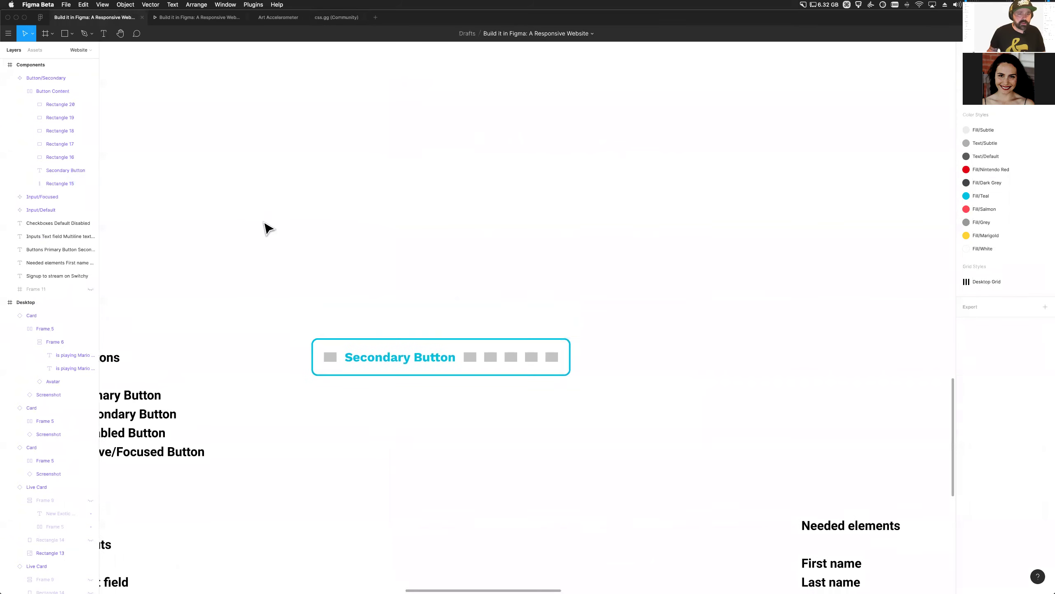
{"action": "key", "text": "super+v"}
{"action": "left_click_drag", "start_coordinate": [534, 323], "coordinate": [328, 296]}
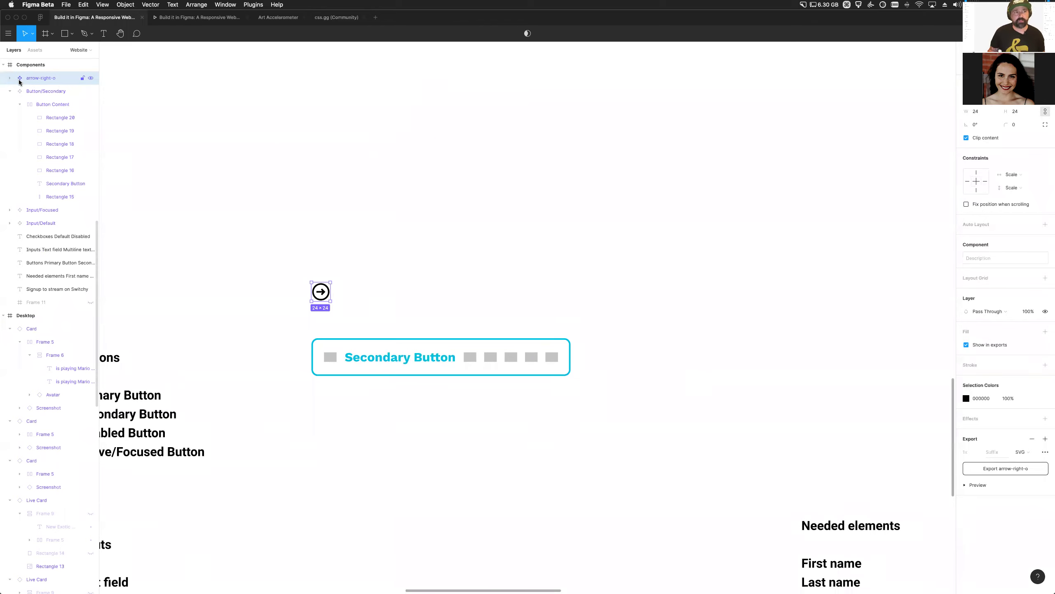
Rename the pasted arrow-right-o component as Icons/Arrow Right
{"action": "scroll", "coordinate": [33, 80], "scroll_direction": "down", "scroll_amount": 1}
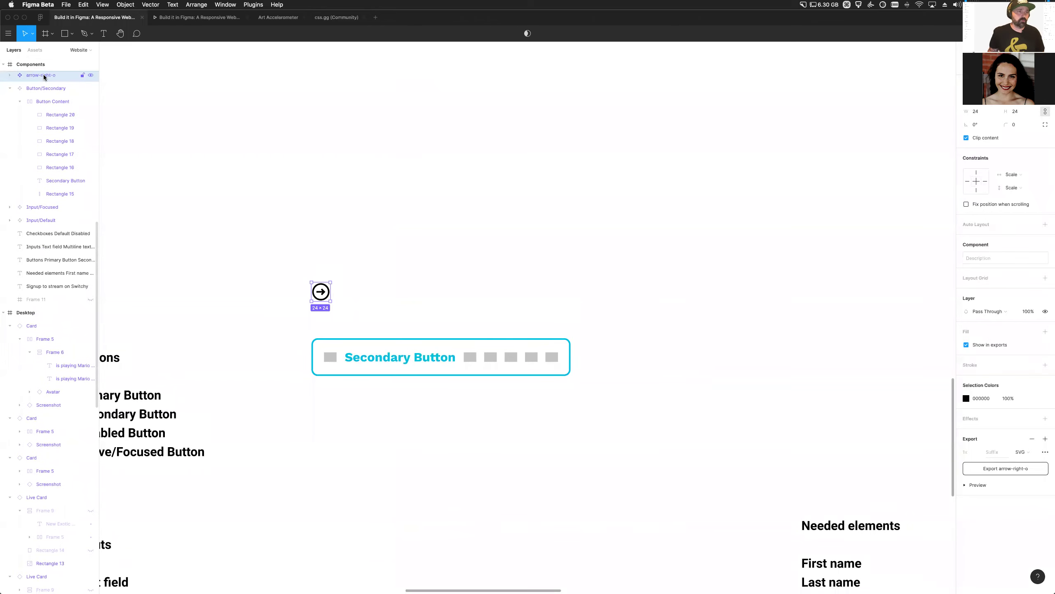
{"action": "double_click", "coordinate": [44, 75]}
{"action": "type", "text": "Ico"}
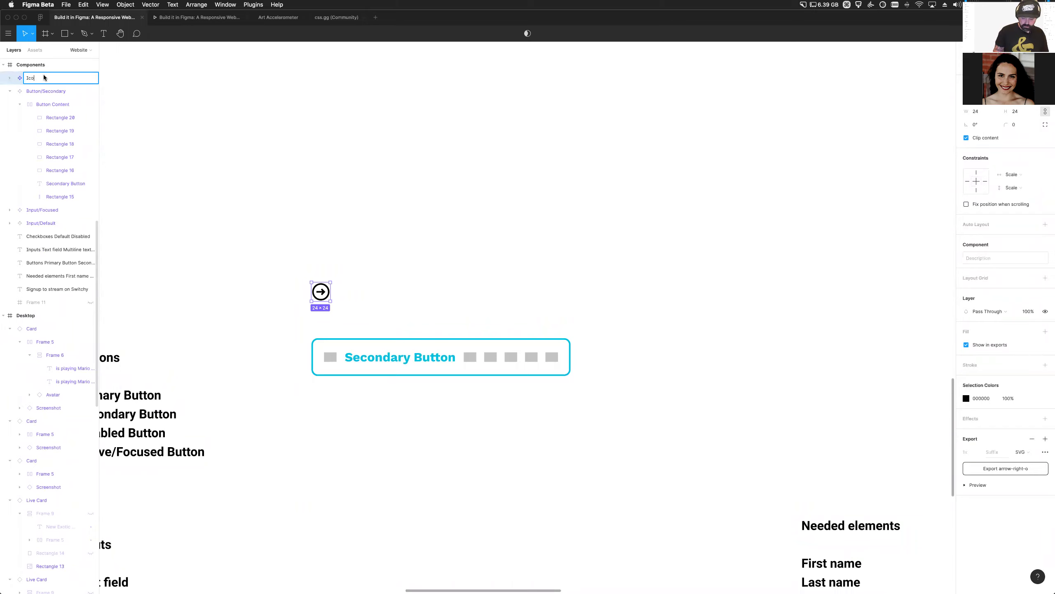
{"action": "type", "text": "ns/Arrow Right"}
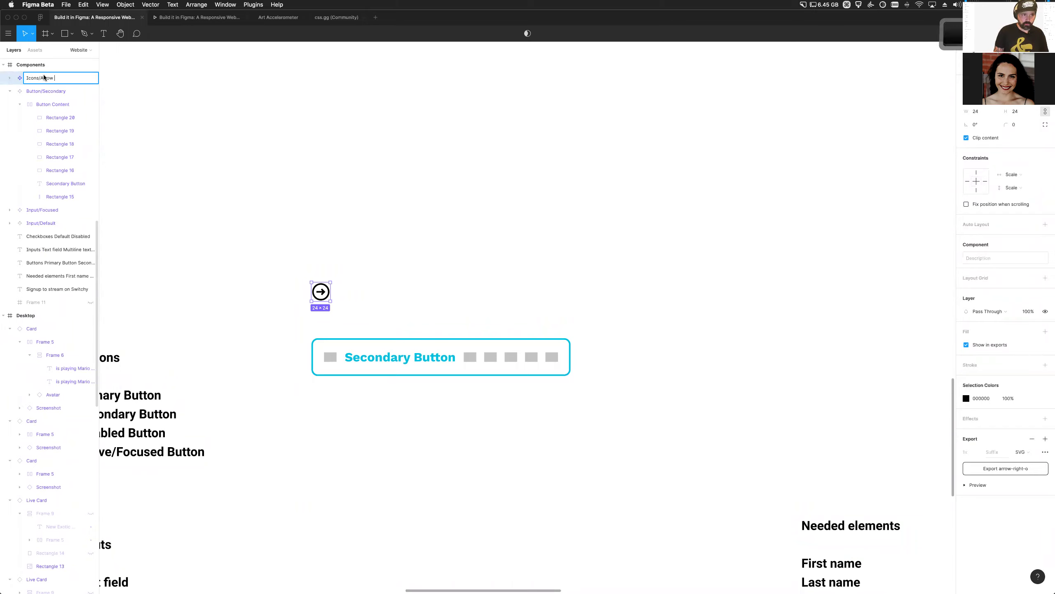
{"action": "key", "text": "Return"}
{"action": "double_click", "coordinate": [46, 78]}
{"action": "double_click", "coordinate": [38, 80]}
{"action": "left_click_drag", "start_coordinate": [69, 81], "coordinate": [44, 81]}
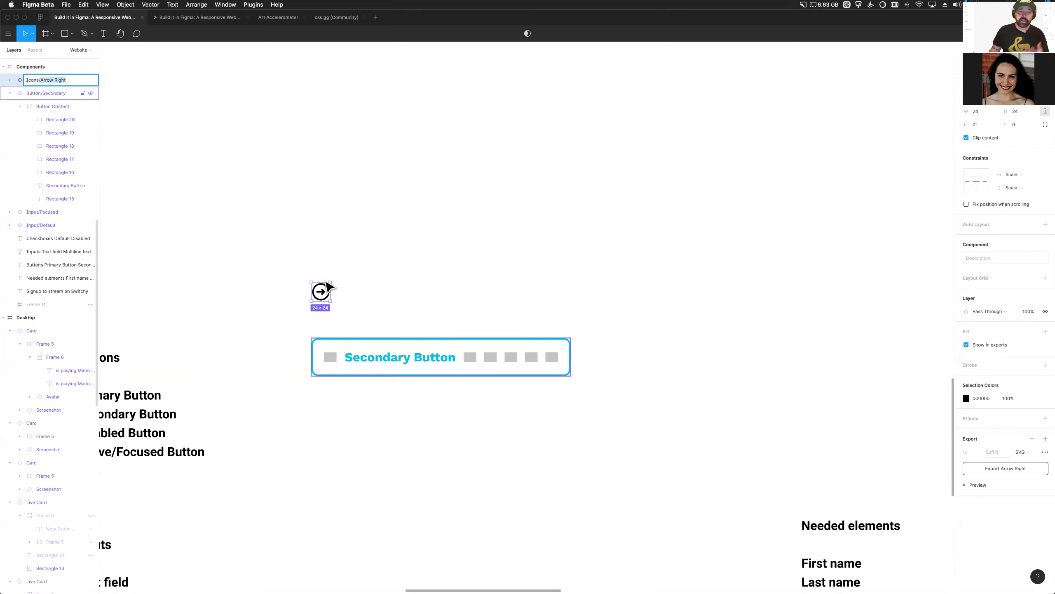
{"action": "scroll", "coordinate": [384, 313], "scroll_direction": "right", "scroll_amount": 1}
{"action": "left_click", "coordinate": [347, 155]}
Give the Icons/Arrow Right component the description "Submit, circle, arrow"
{"action": "left_click", "coordinate": [66, 83]}
{"action": "left_click", "coordinate": [989, 256]}
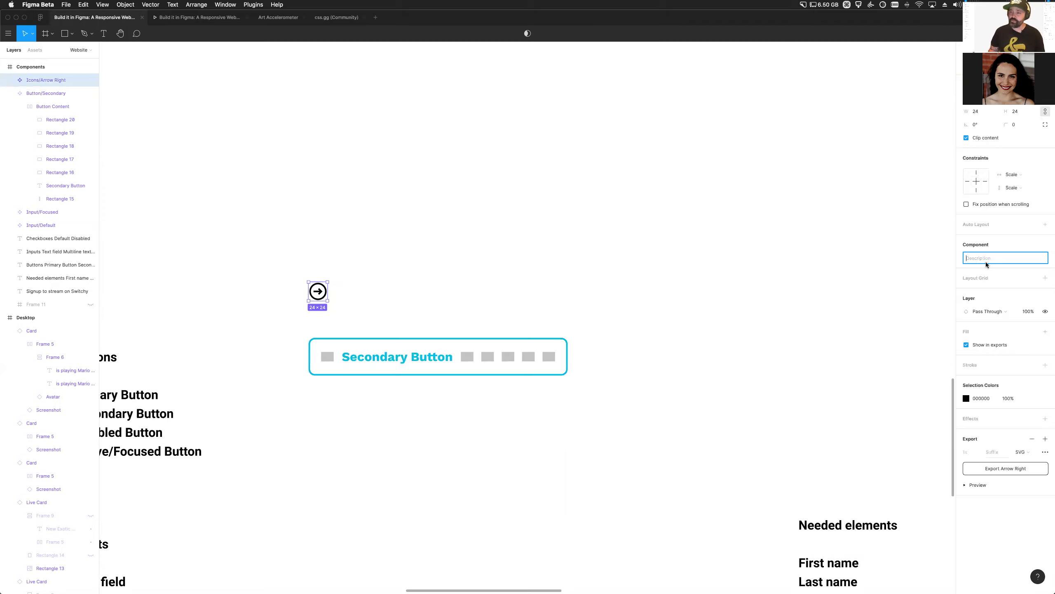
{"action": "type", "text": "Subm"}
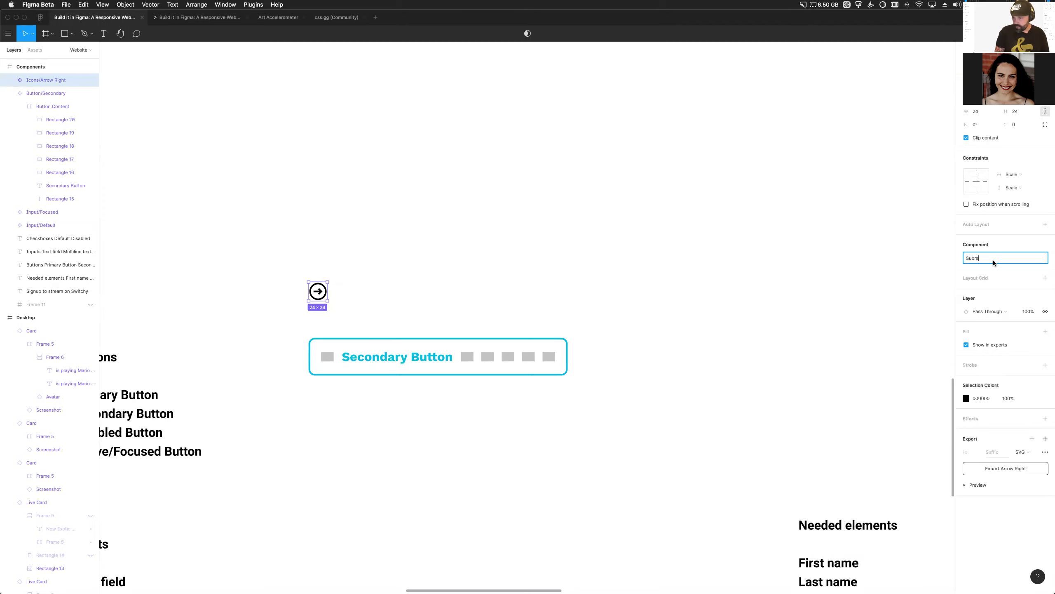
{"action": "type", "text": "it, circle, arrow"}
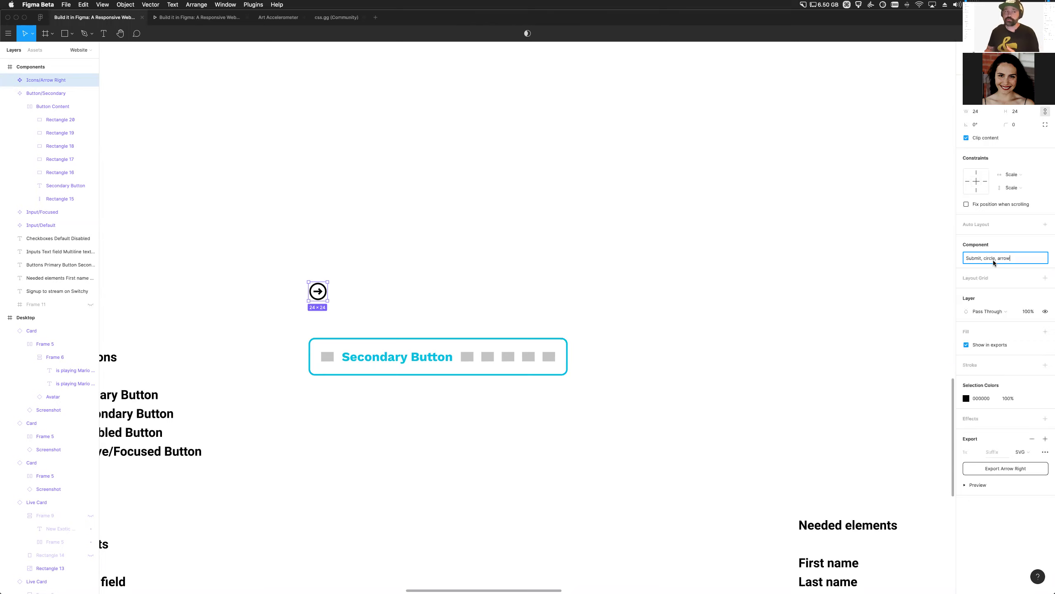
{"action": "left_click", "coordinate": [370, 226]}
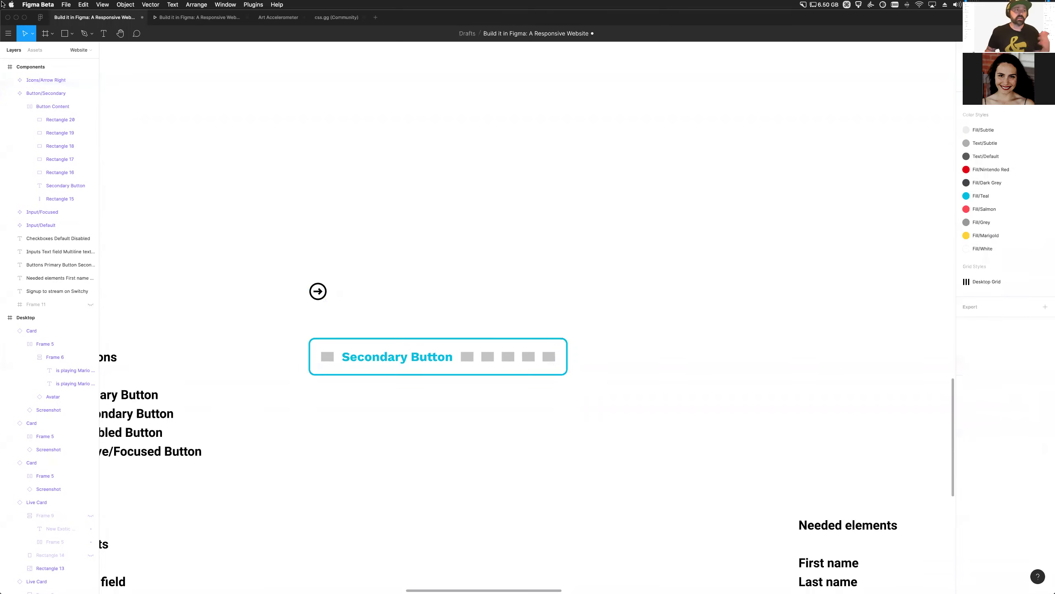
Search the local component assets for "submit", clear the search, and return to the layer list
{"action": "left_click", "coordinate": [37, 50]}
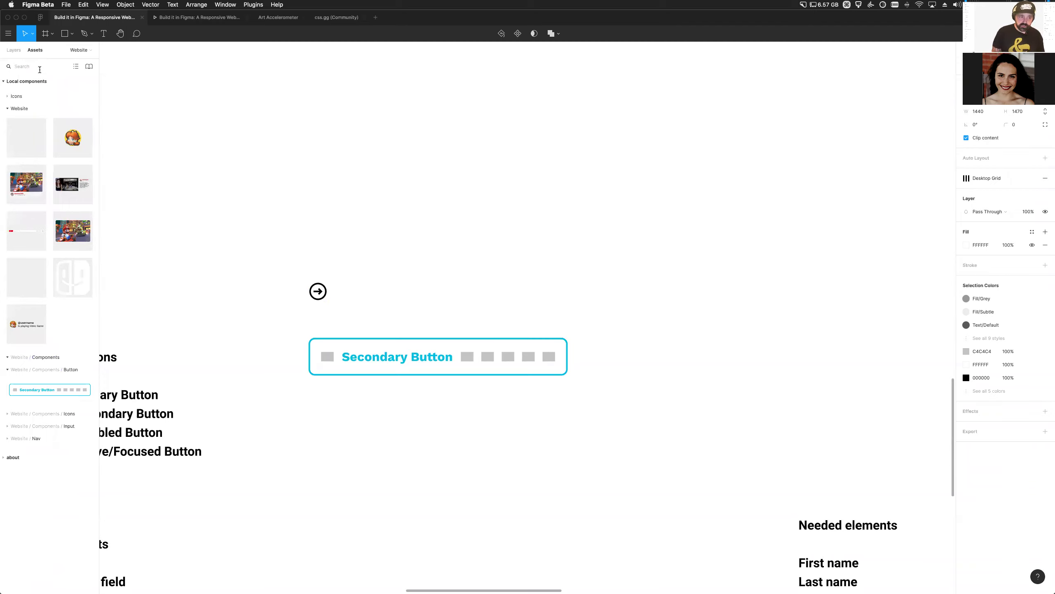
{"action": "left_click", "coordinate": [40, 70]}
{"action": "type", "text": "submit"}
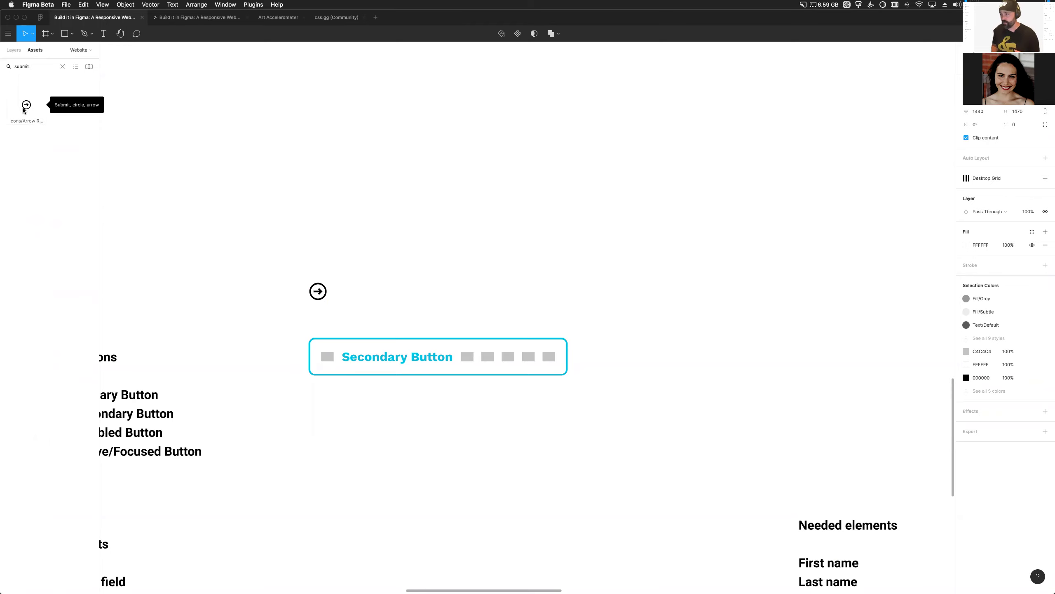
{"action": "key", "text": "Escape"}
{"action": "key", "text": "Escape"}
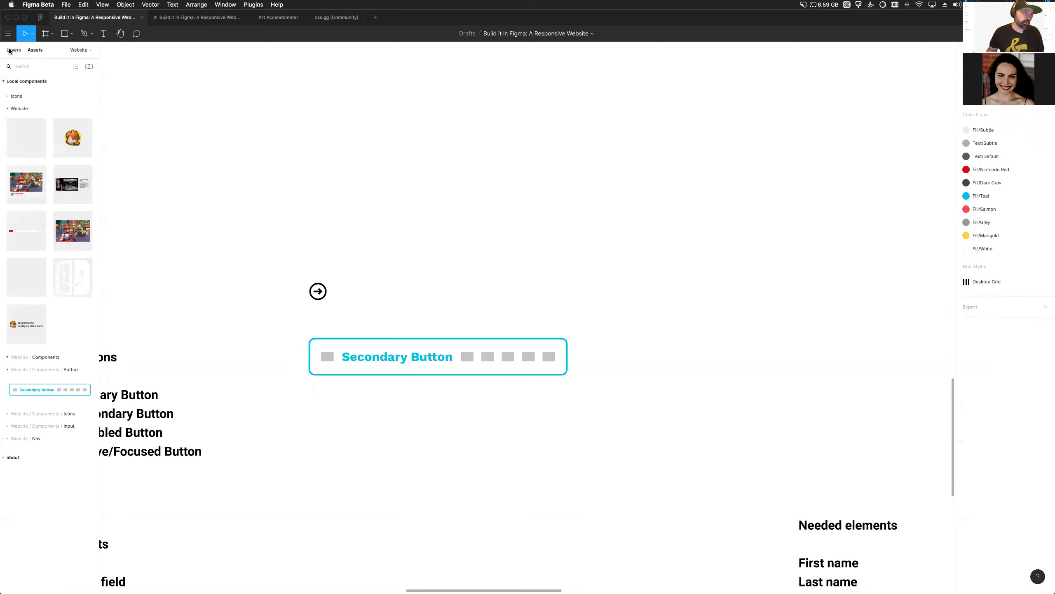
{"action": "key", "text": "alt+1"}
Replace the gray placeholder before the Secondary Button label with an Icons/Arrow Right instance, and duplicate that instance after the label
{"action": "left_click", "coordinate": [318, 291]}
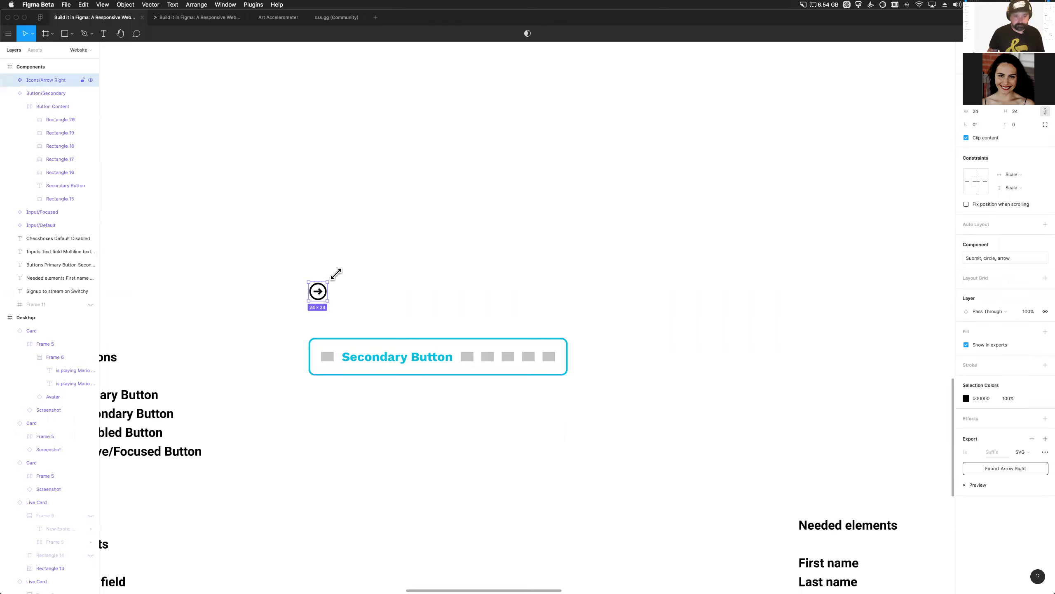
{"action": "left_click", "coordinate": [373, 292]}
{"action": "left_click", "coordinate": [318, 295]}
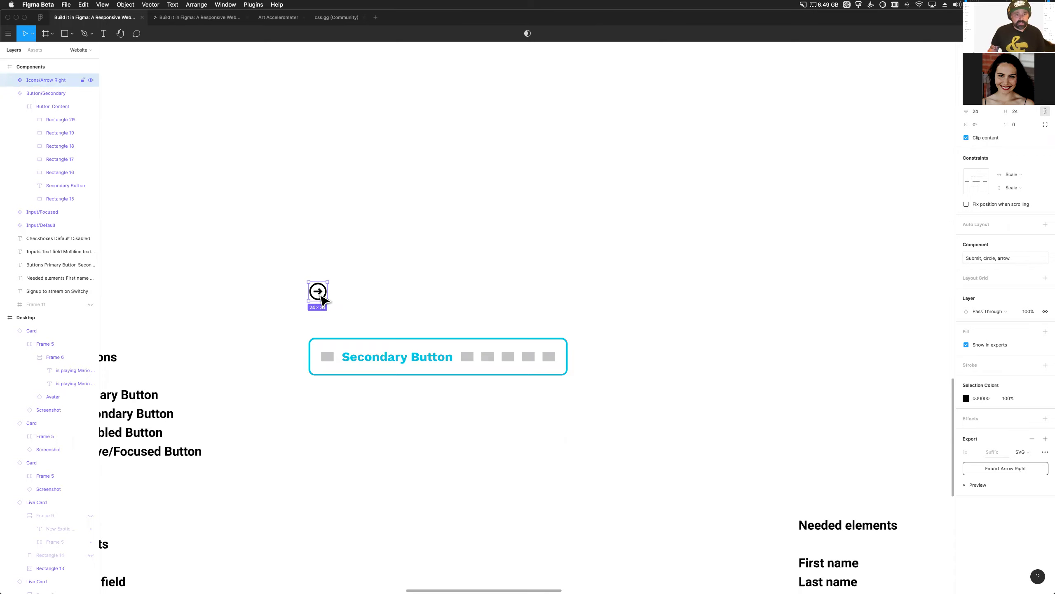
{"action": "scroll", "coordinate": [324, 298], "scroll_direction": "right", "scroll_amount": 1}
{"action": "left_click_drag", "start_coordinate": [324, 296], "coordinate": [327, 358]}
{"action": "key", "text": "ctrl+z"}
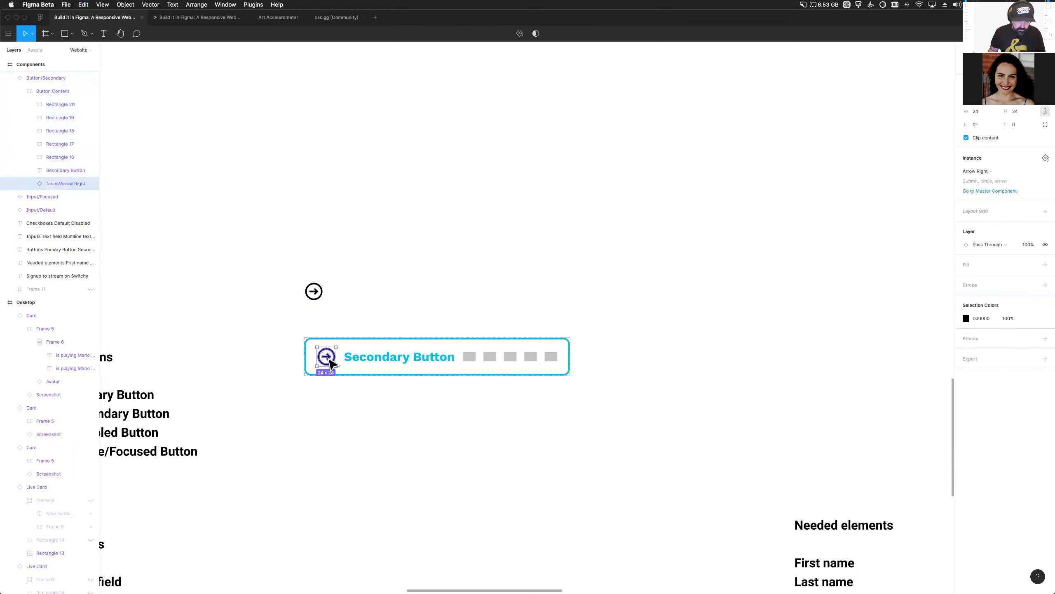
{"action": "key", "text": "super+d"}
{"action": "left_click_drag", "start_coordinate": [353, 365], "coordinate": [469, 368]}
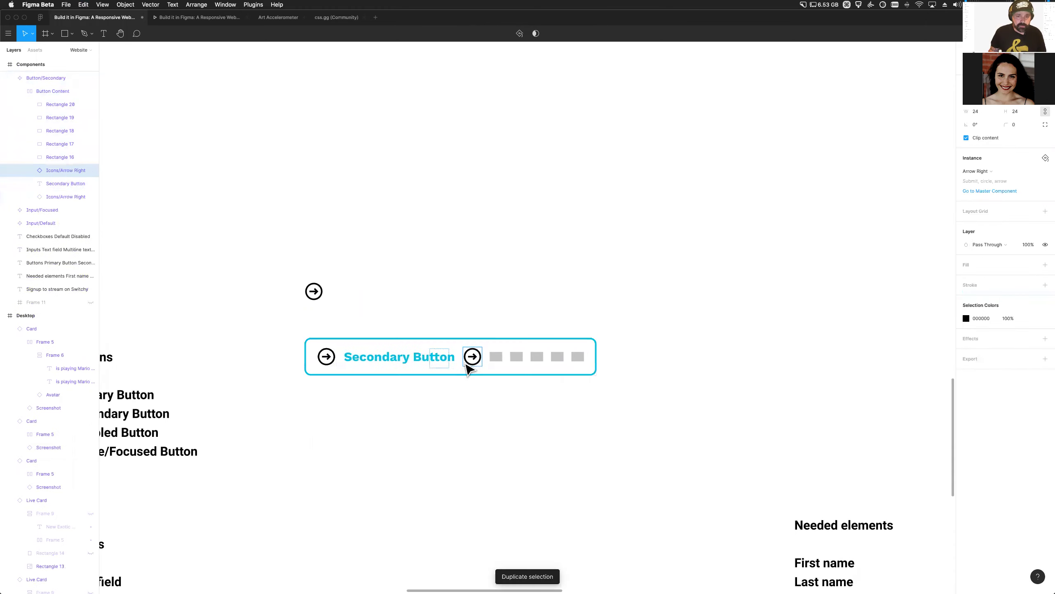
Delete all remaining gray placeholder rectangles after the trailing arrow icon in the Secondary Button
{"action": "left_click", "coordinate": [494, 367]}
{"action": "key", "text": "Delete"}
{"action": "left_click", "coordinate": [515, 362]}
{"action": "left_click", "coordinate": [517, 362]}
{"action": "left_click", "coordinate": [558, 360], "text": "shift"}
{"action": "left_click", "coordinate": [498, 360], "text": "shift"}
{"action": "key", "text": "Delete"}
{"action": "left_click", "coordinate": [495, 357]}
{"action": "key", "text": "Delete"}
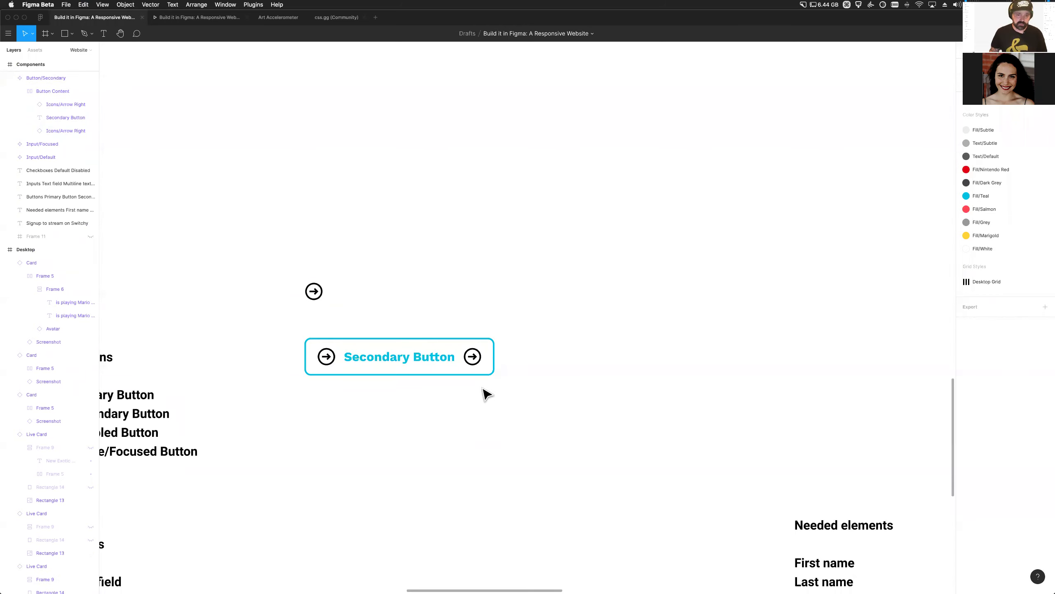
Rename the arrow instance after the Secondary Button label "right slot" and the one before it "left slot"
{"action": "double_click", "coordinate": [473, 358]}
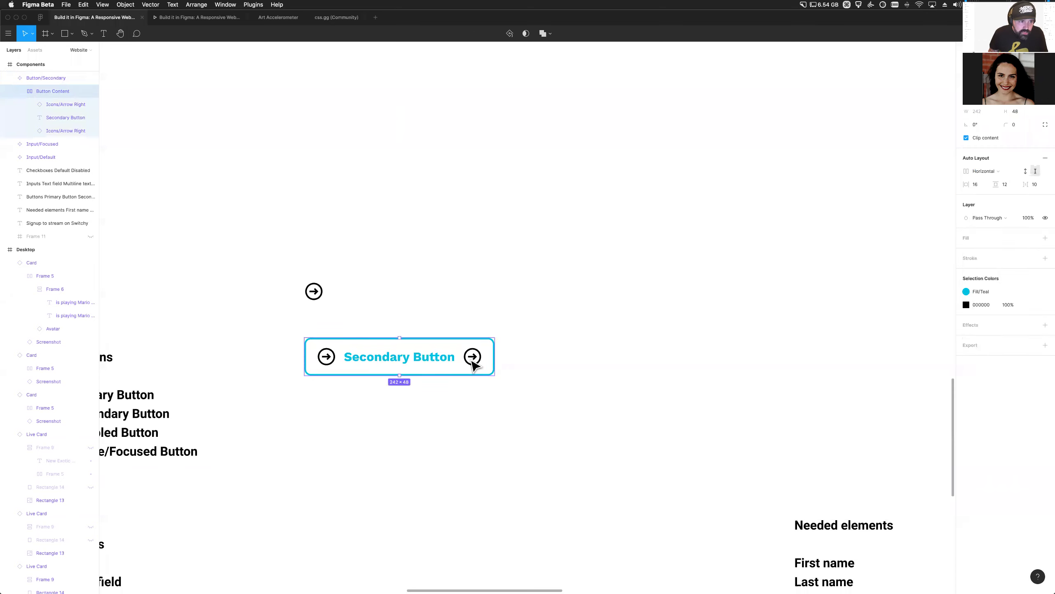
{"action": "left_click", "coordinate": [472, 360]}
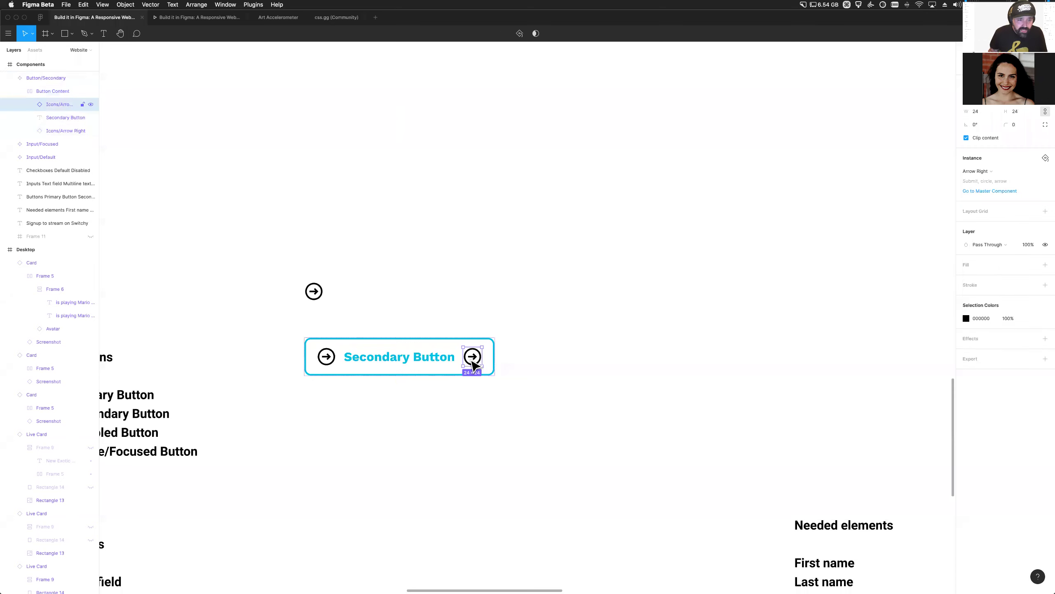
{"action": "double_click", "coordinate": [56, 105]}
{"action": "type", "text": "right slot"}
{"action": "key", "text": "Return"}
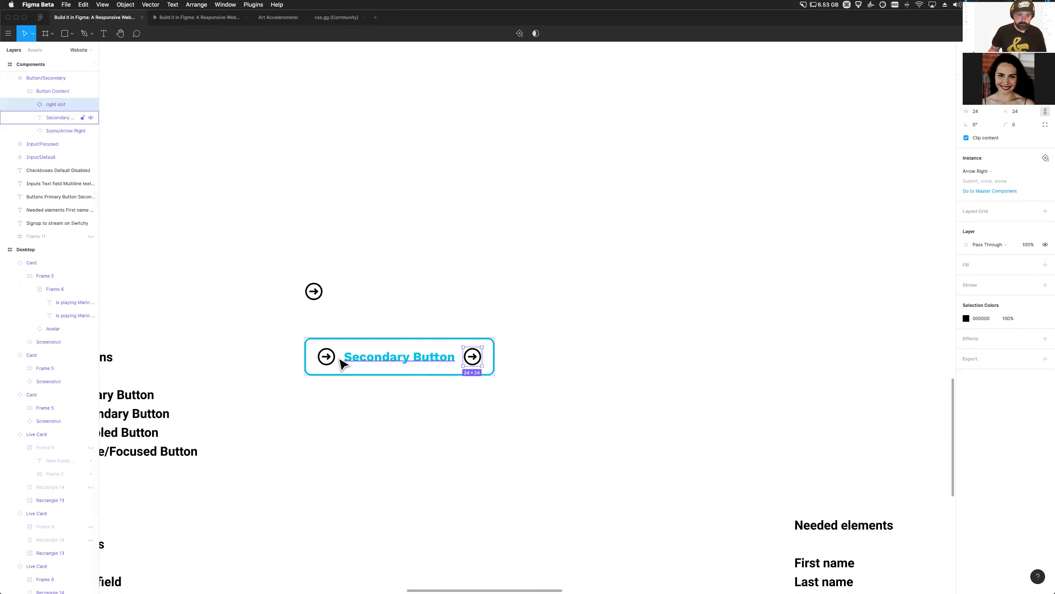
{"action": "left_click", "coordinate": [331, 360]}
{"action": "double_click", "coordinate": [64, 130]}
{"action": "type", "text": "left slot"}
{"action": "key", "text": "Return"}
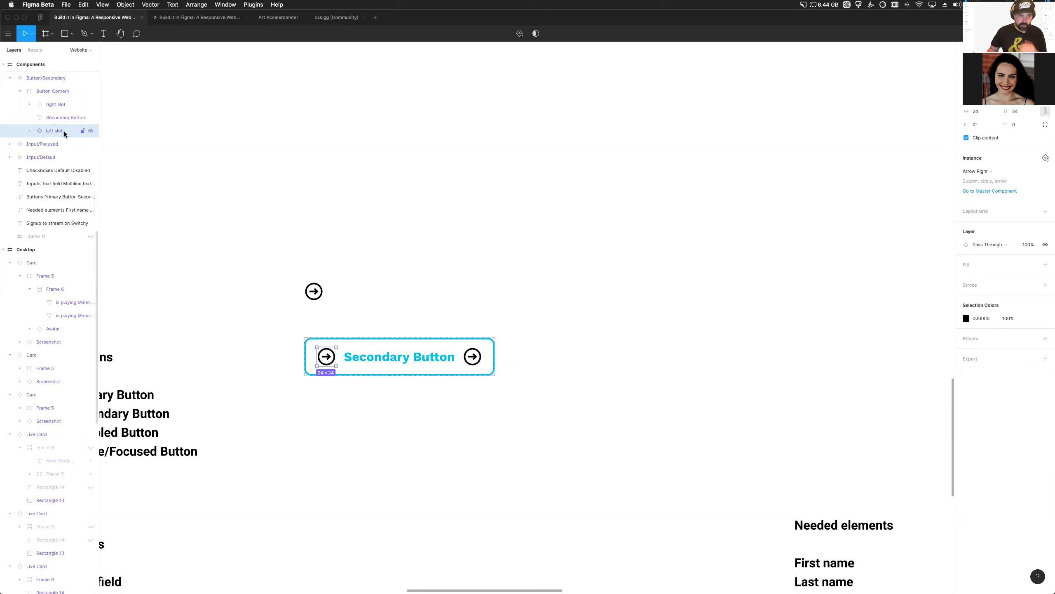
Browse the Website components available as replacements for the right slot instance, leaving the instance unchanged
{"action": "left_click", "coordinate": [474, 360]}
{"action": "left_click", "coordinate": [476, 364]}
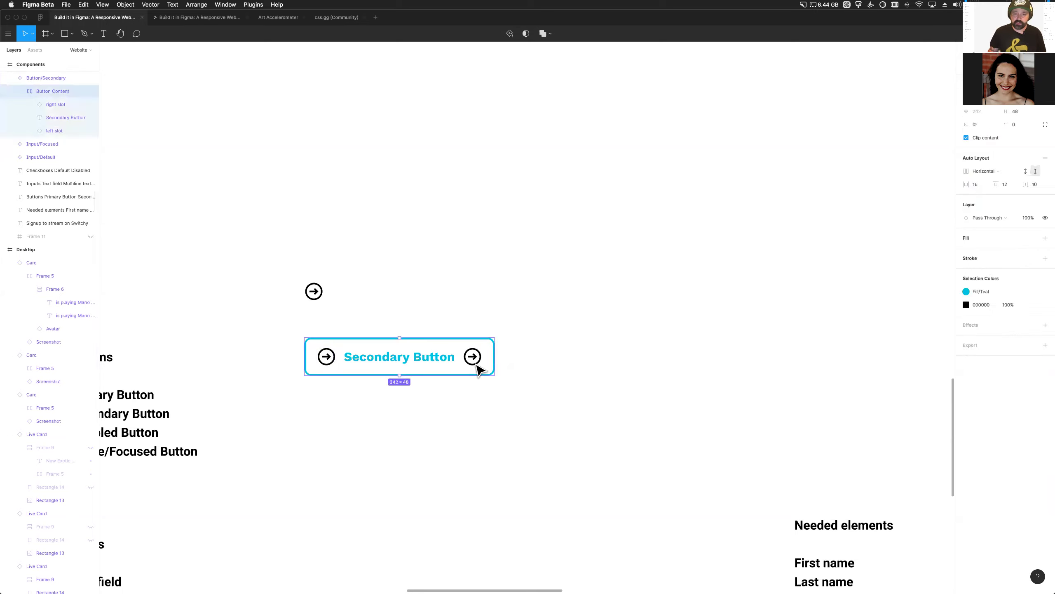
{"action": "left_click", "coordinate": [476, 365]}
{"action": "left_click", "coordinate": [973, 171]}
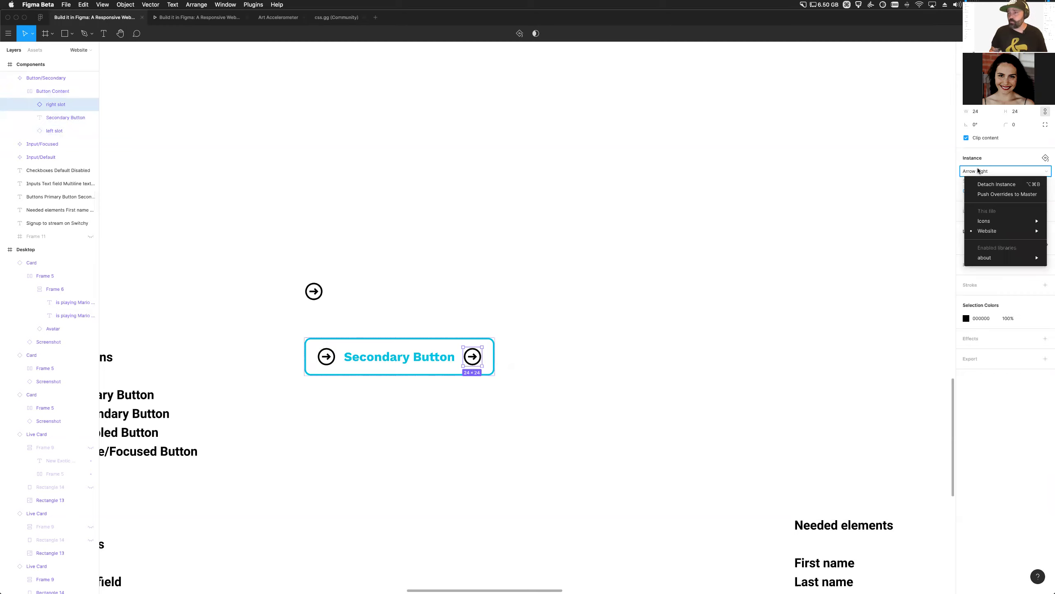
{"action": "mouse_move", "coordinate": [982, 217]}
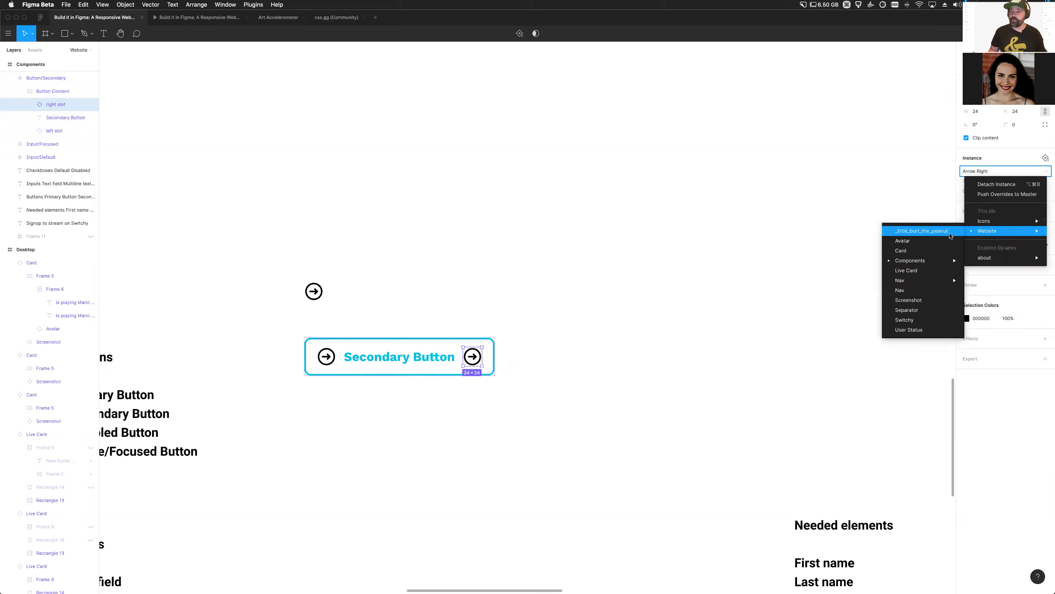
{"action": "key", "text": "Down"}
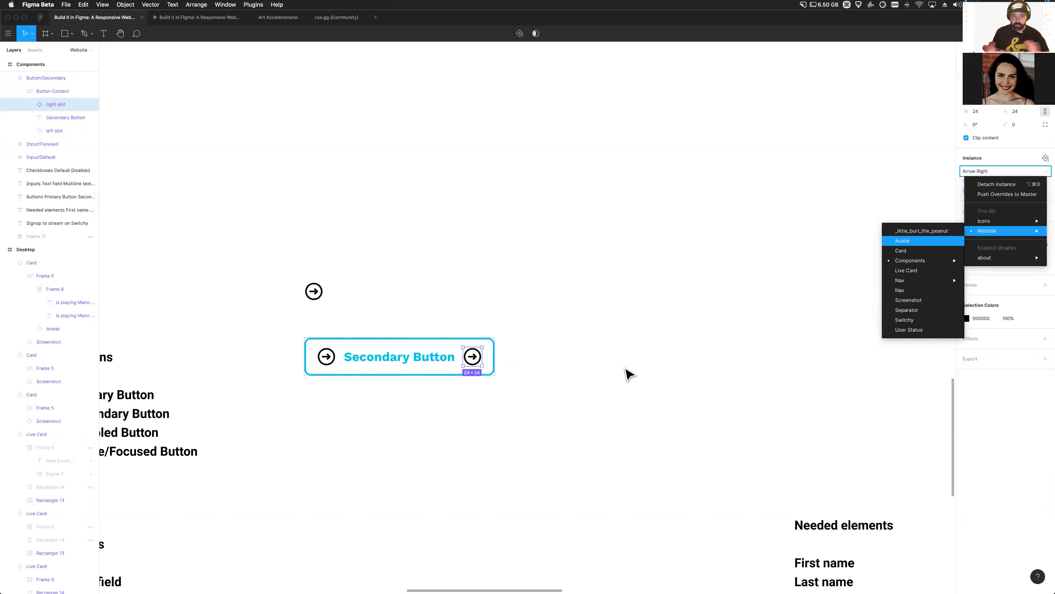
{"action": "left_click", "coordinate": [383, 254]}
Delete the loose arrow icon above the button and hide the right slot and left slot layers in the Secondary Button
{"action": "left_click", "coordinate": [315, 293]}
{"action": "key", "text": "Delete"}
{"action": "left_click", "coordinate": [360, 367]}
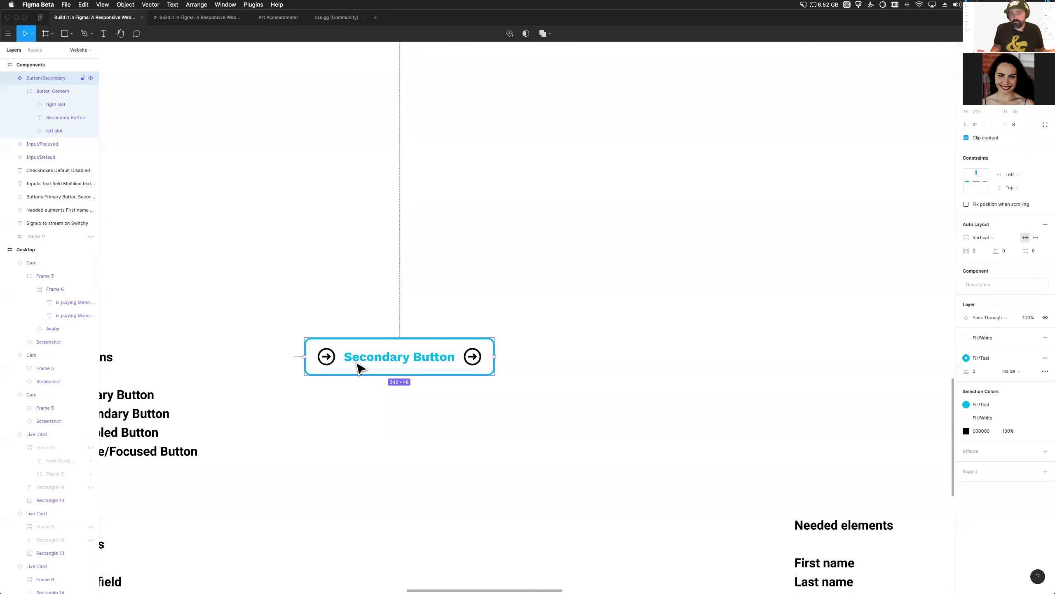
{"action": "left_click", "coordinate": [90, 104]}
{"action": "left_click", "coordinate": [91, 131]}
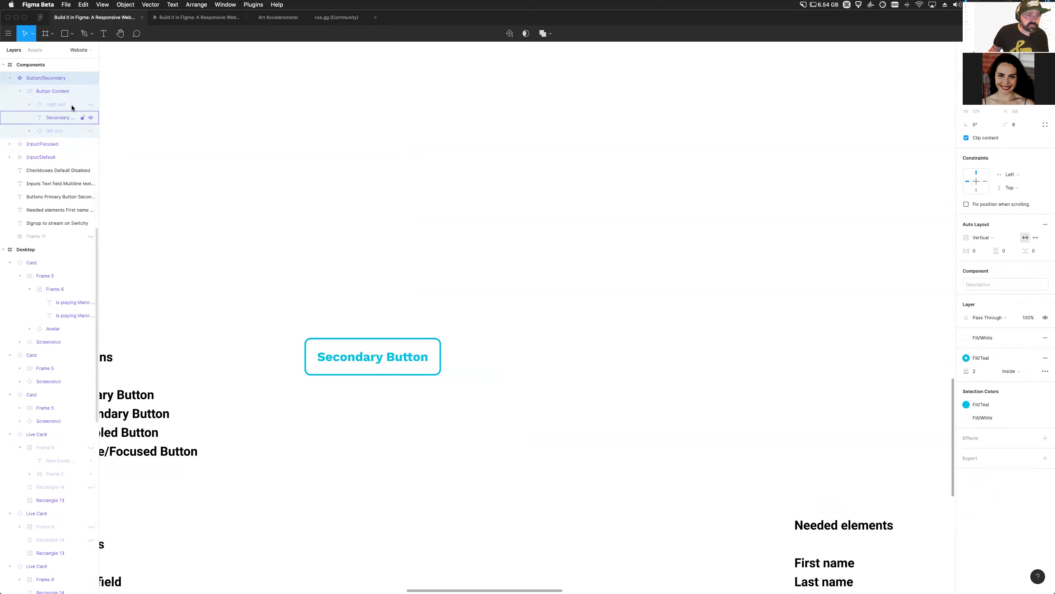
{"action": "left_click", "coordinate": [560, 416]}
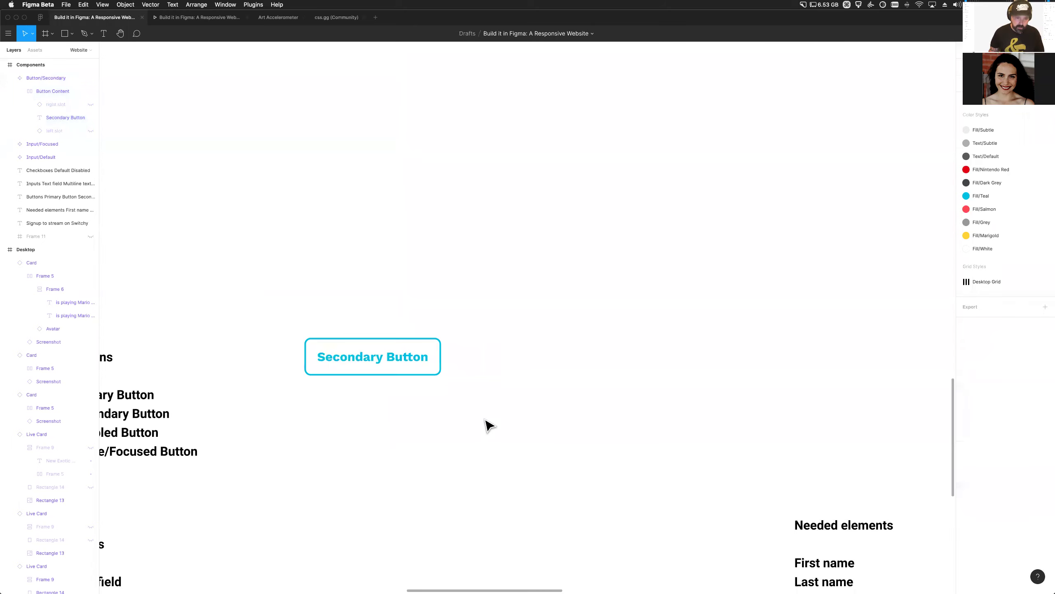
Duplicate the Secondary Button directly below itself, detach the copy from its master, and convert it into a separate component
{"action": "scroll", "coordinate": [487, 427], "scroll_direction": "down", "scroll_amount": 5}
{"action": "scroll", "coordinate": [434, 387], "scroll_direction": "right", "scroll_amount": 1}
{"action": "left_click", "coordinate": [434, 386]}
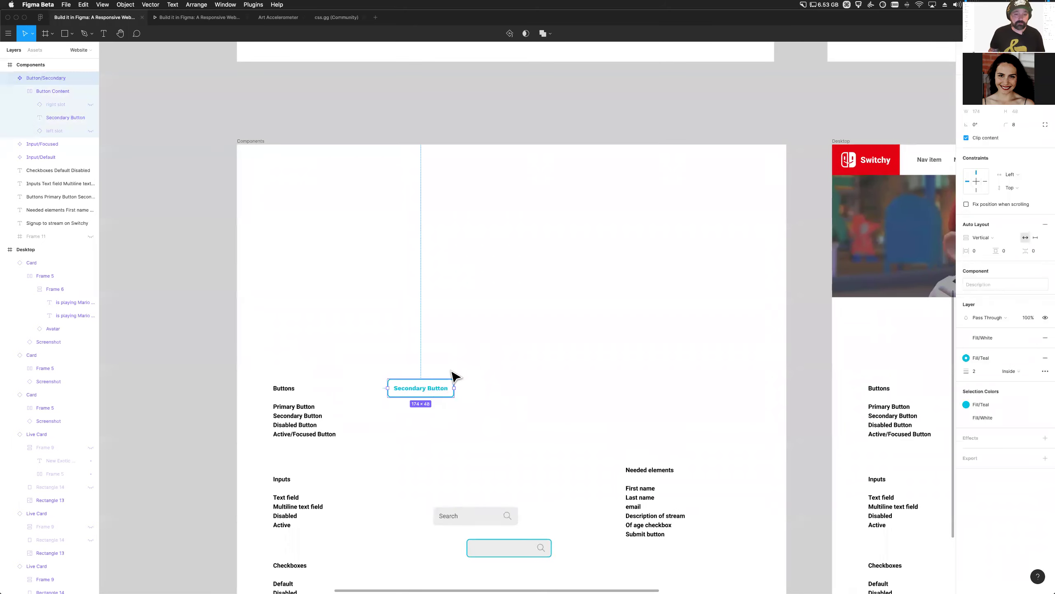
{"action": "scroll", "coordinate": [455, 374], "scroll_direction": "up", "scroll_amount": 5}
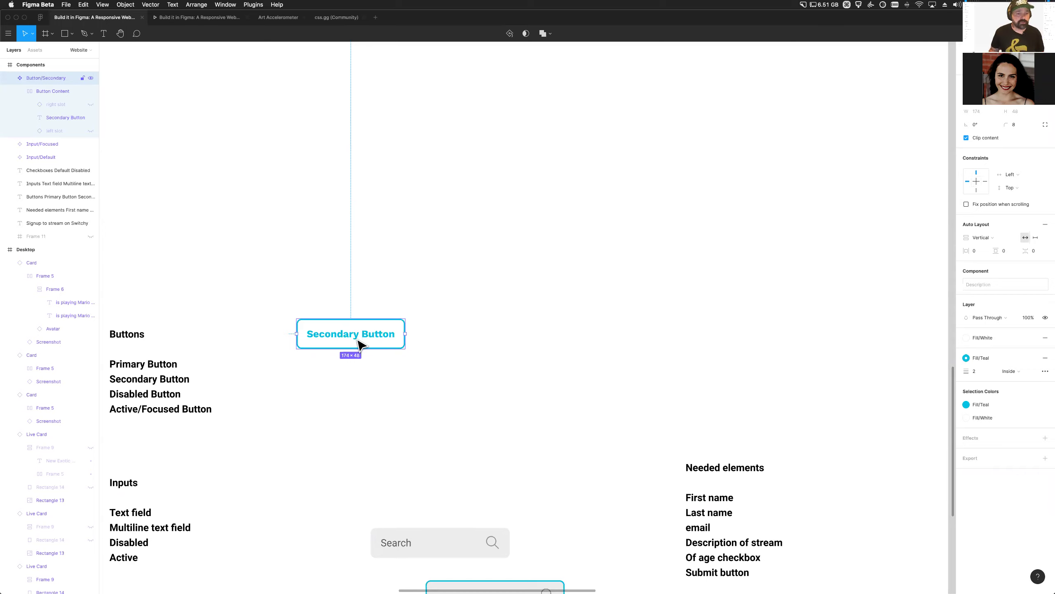
{"action": "left_click_drag", "start_coordinate": [354, 346], "coordinate": [361, 382]}
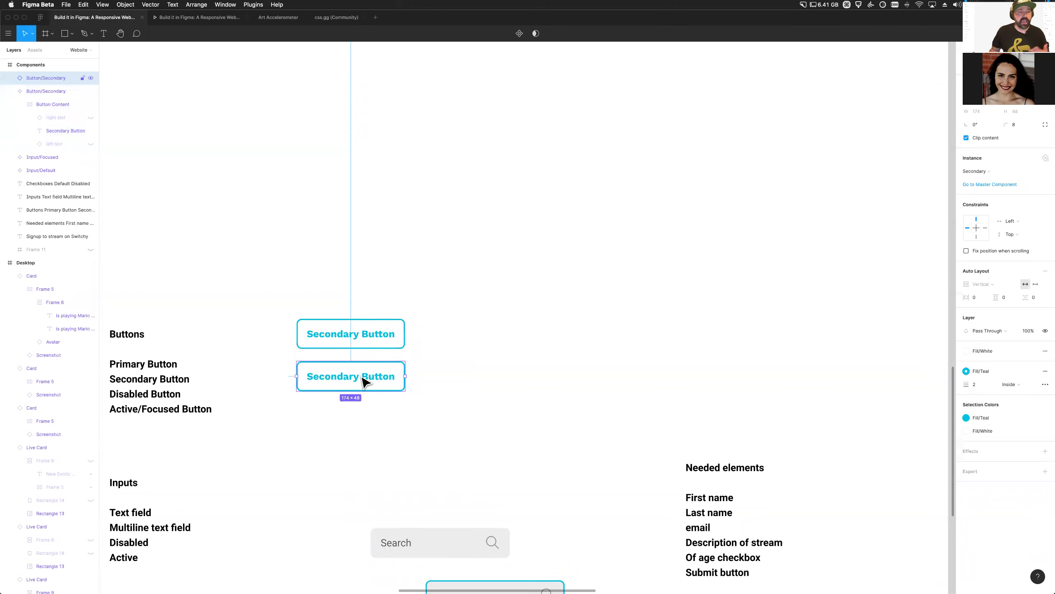
{"action": "right_click", "coordinate": [361, 380]}
{"action": "left_click", "coordinate": [394, 488]}
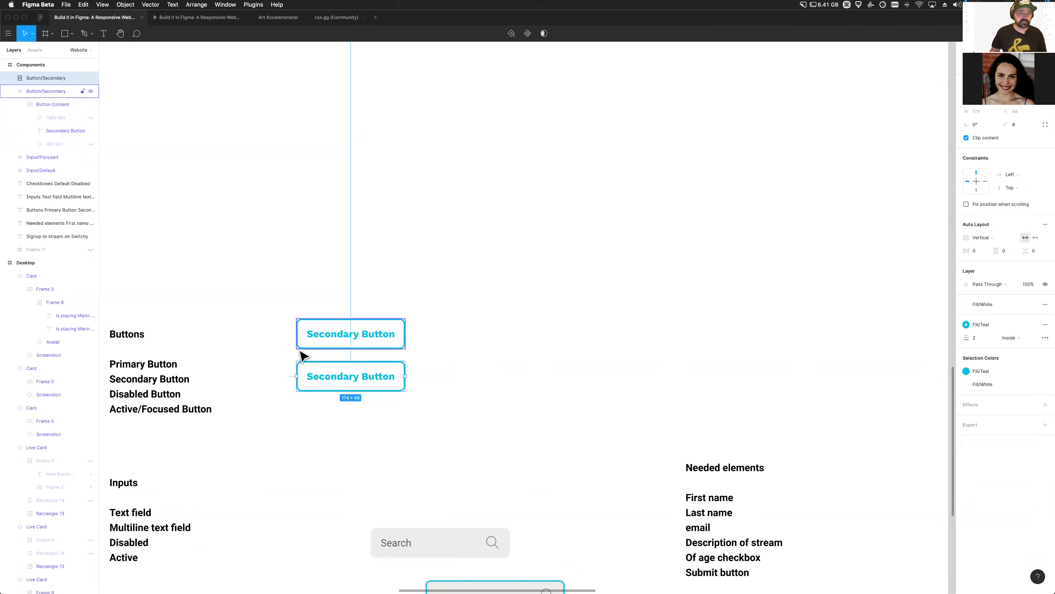
{"action": "scroll", "coordinate": [299, 349], "scroll_direction": "up", "scroll_amount": 5}
{"action": "left_click", "coordinate": [525, 36]}
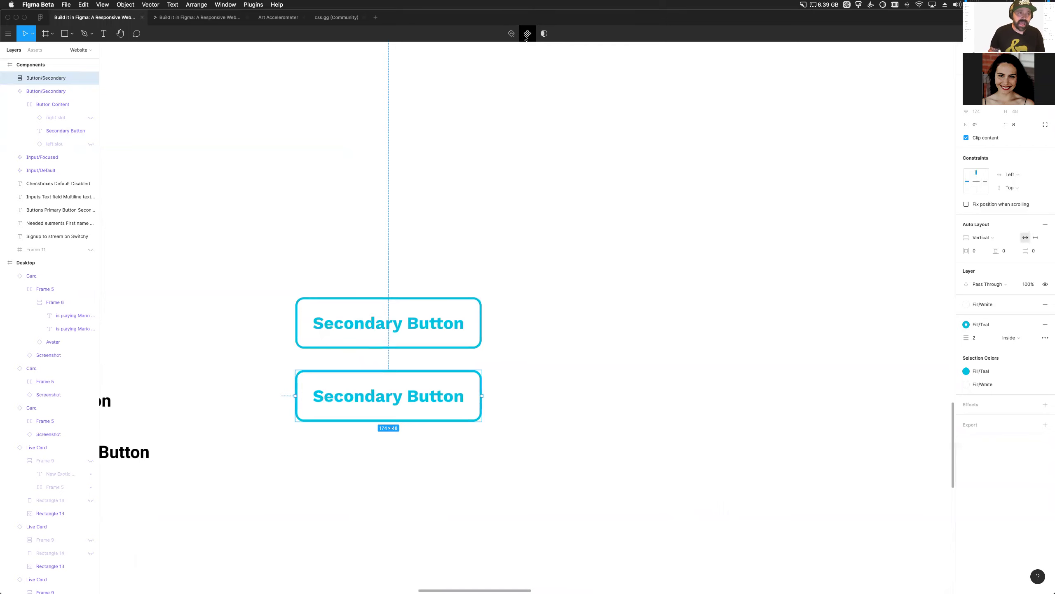
Check the labels and right slot layer of the two buttons, and delete the lower duplicate component
{"action": "double_click", "coordinate": [363, 401]}
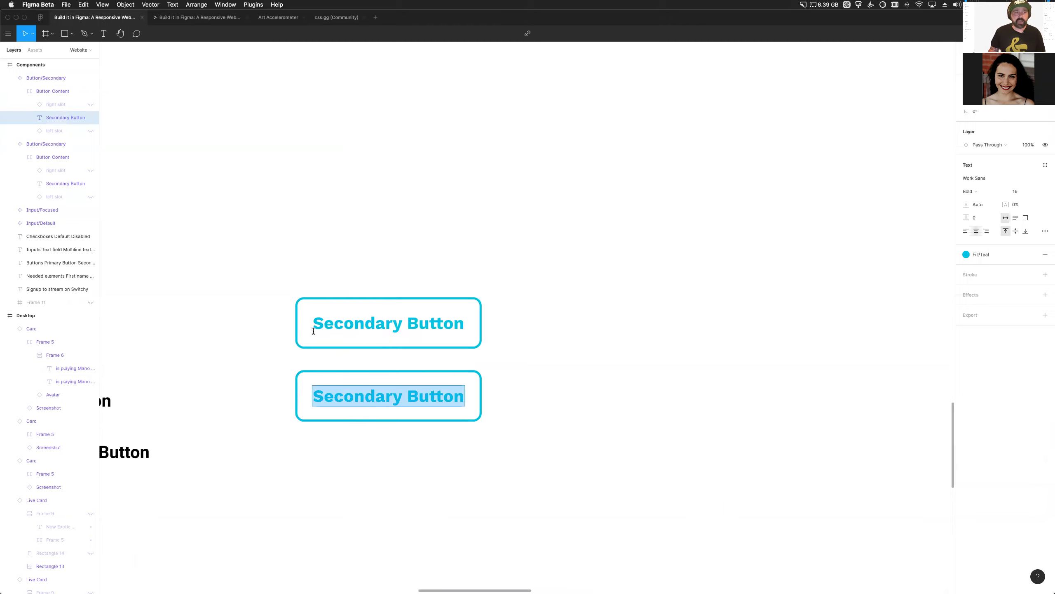
{"action": "left_click", "coordinate": [336, 325]}
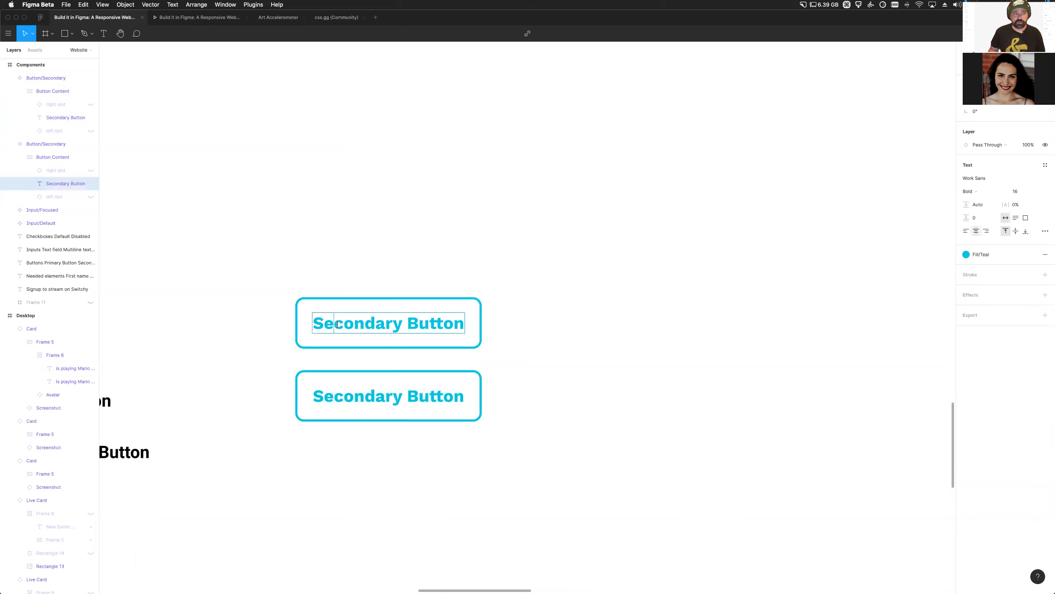
{"action": "left_click", "coordinate": [54, 172]}
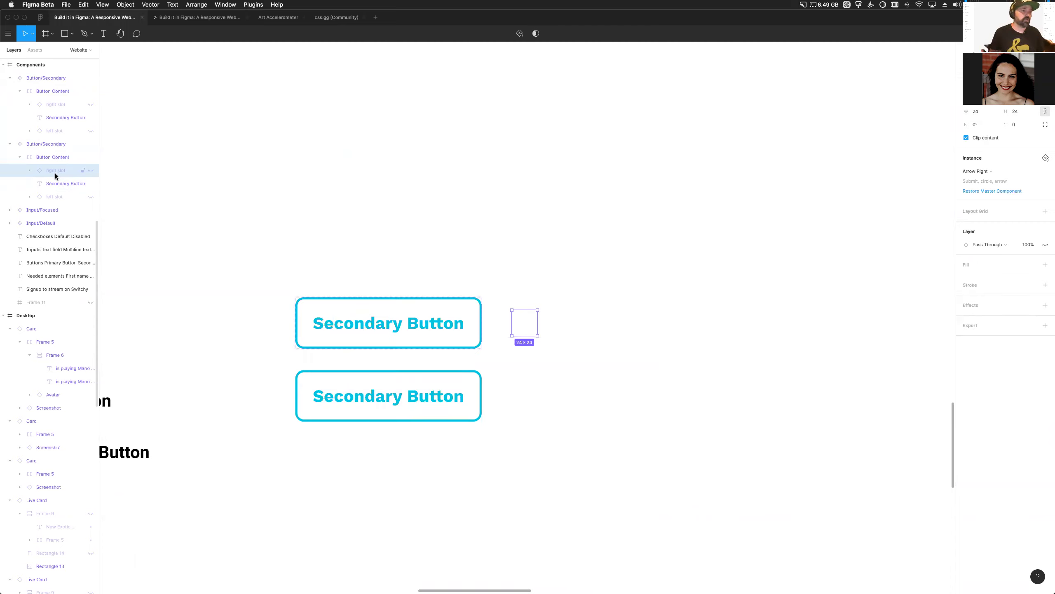
{"action": "left_click", "coordinate": [515, 467]}
{"action": "left_click", "coordinate": [442, 410]}
{"action": "key", "text": "Delete"}
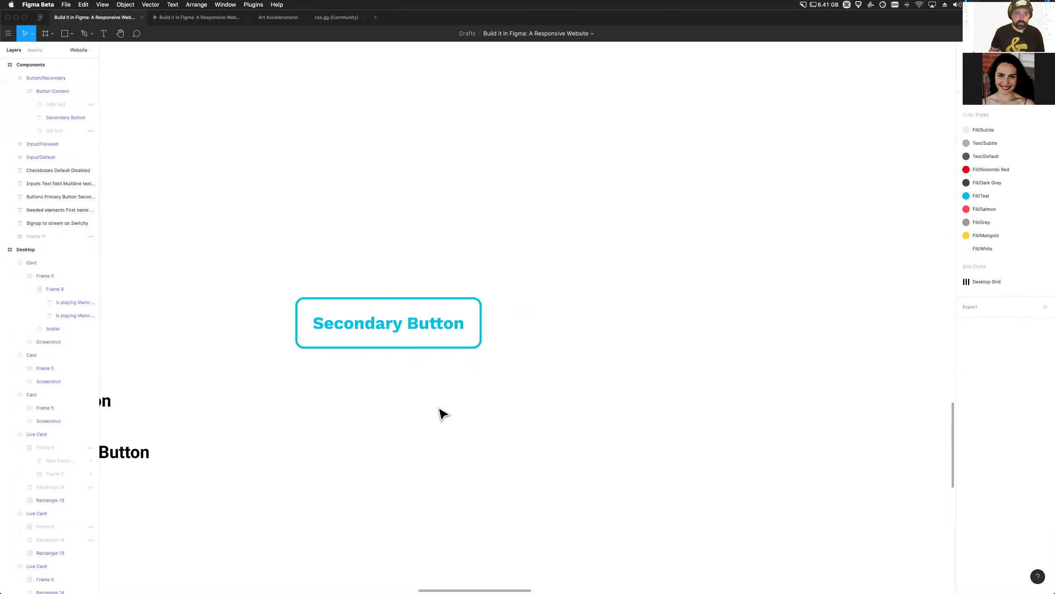
Rename the Button/Secondary component to "_button_structure"
{"action": "left_click", "coordinate": [409, 342]}
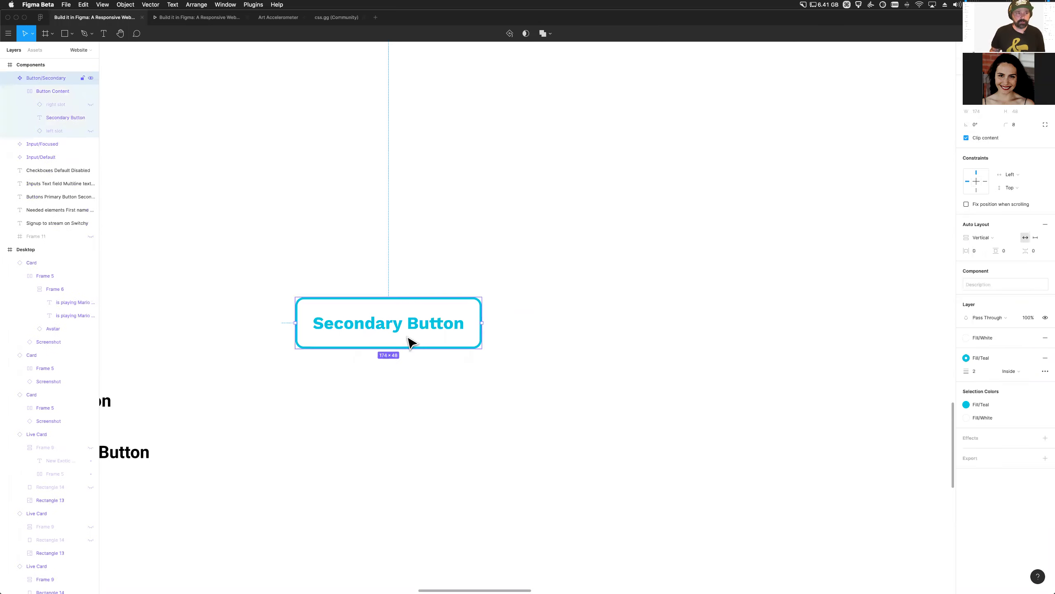
{"action": "double_click", "coordinate": [50, 78]}
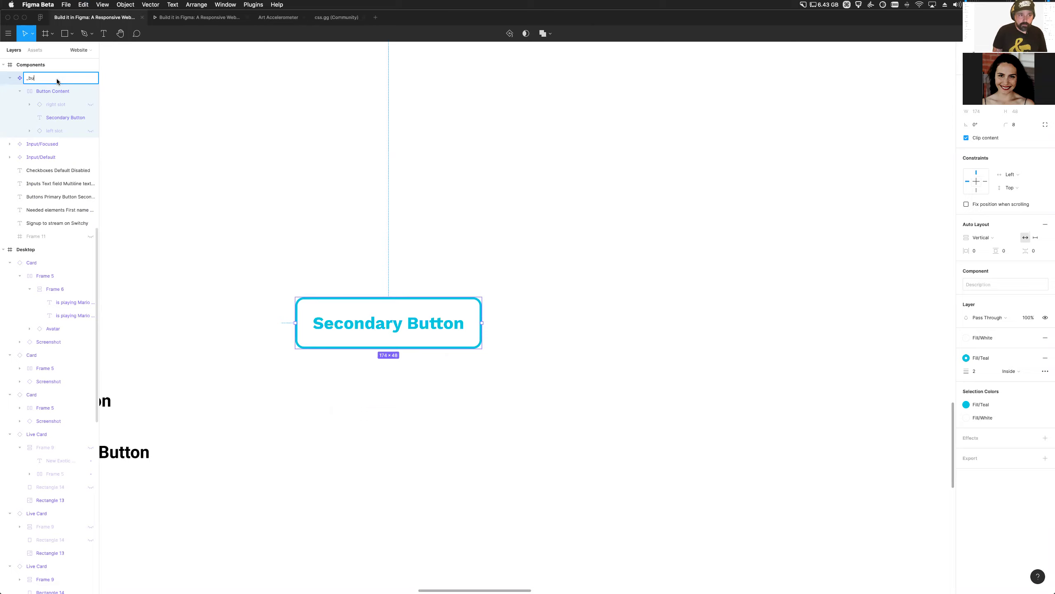
{"action": "type", "text": "_button_structure"}
{"action": "key", "text": "Return"}
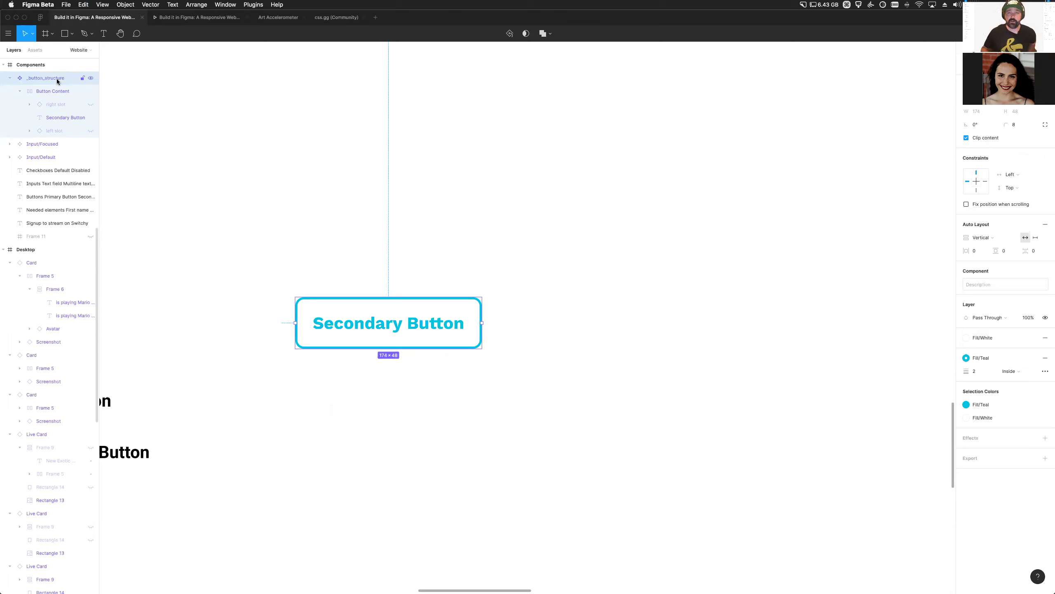
Replace the label text of the _button_structure component with "Button Structure"
{"action": "left_click", "coordinate": [412, 352]}
{"action": "left_click", "coordinate": [368, 329]}
{"action": "double_click", "coordinate": [361, 331]}
{"action": "type", "text": "Struct"}
{"action": "key", "text": "BackSpace"}
{"action": "key", "text": "BackSpace"}
{"action": "key", "text": "BackSpace"}
{"action": "key", "text": "BackSpace"}
{"action": "key", "text": "BackSpace"}
{"action": "key", "text": "BackSpace"}
{"action": "type", "text": "Buy"}
{"action": "key", "text": "BackSpace"}
{"action": "type", "text": "tt"}
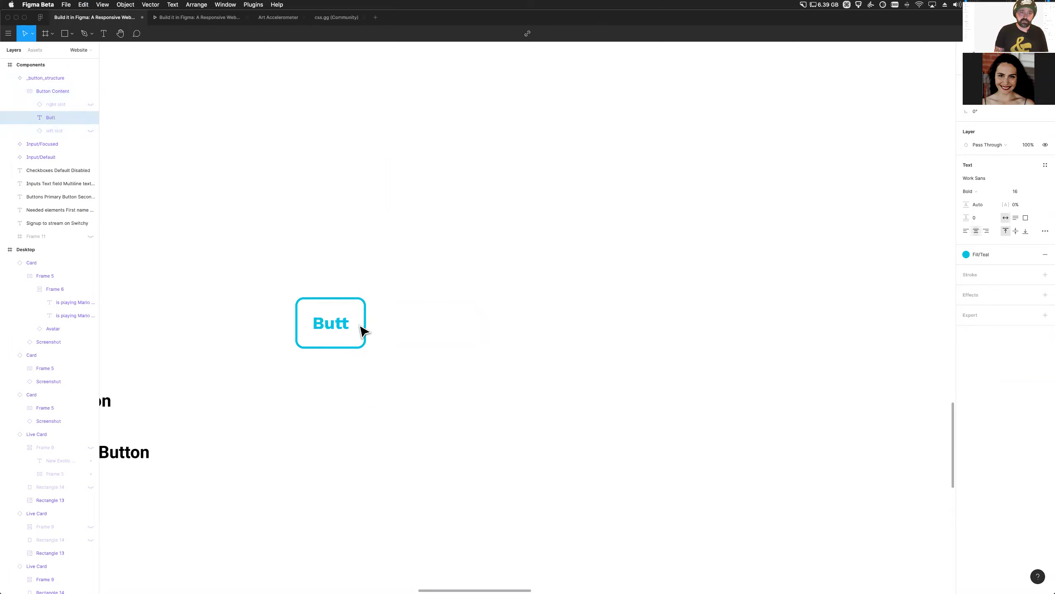
{"action": "type", "text": "on Structure"}
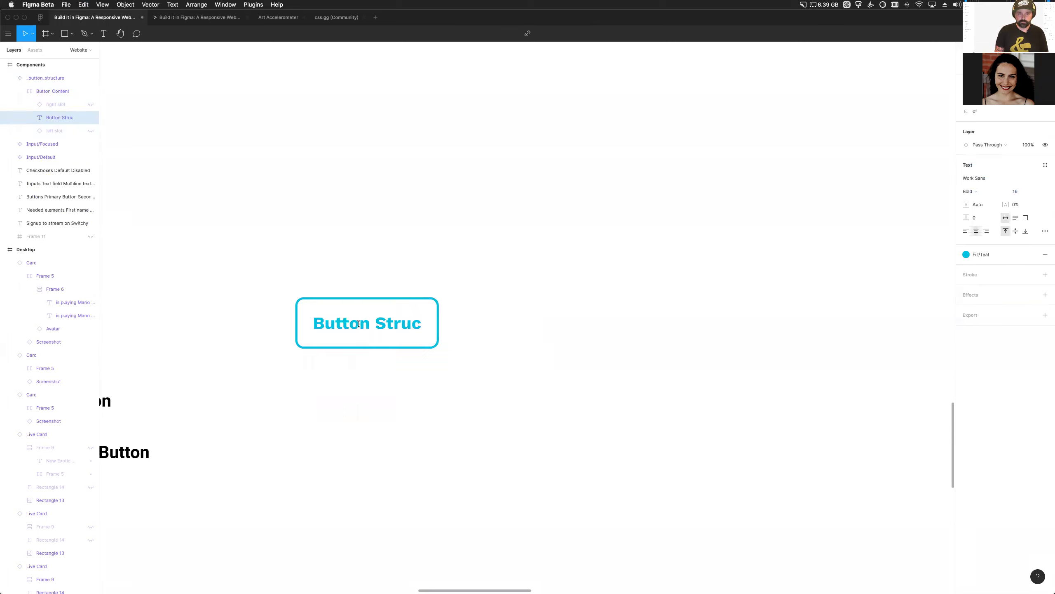
{"action": "key", "text": "Escape"}
{"action": "key", "text": "Escape"}
Place an instance of _button_structure below the original and wrap it in a new component
{"action": "left_click_drag", "start_coordinate": [367, 146], "coordinate": [391, 279], "text": "alt"}
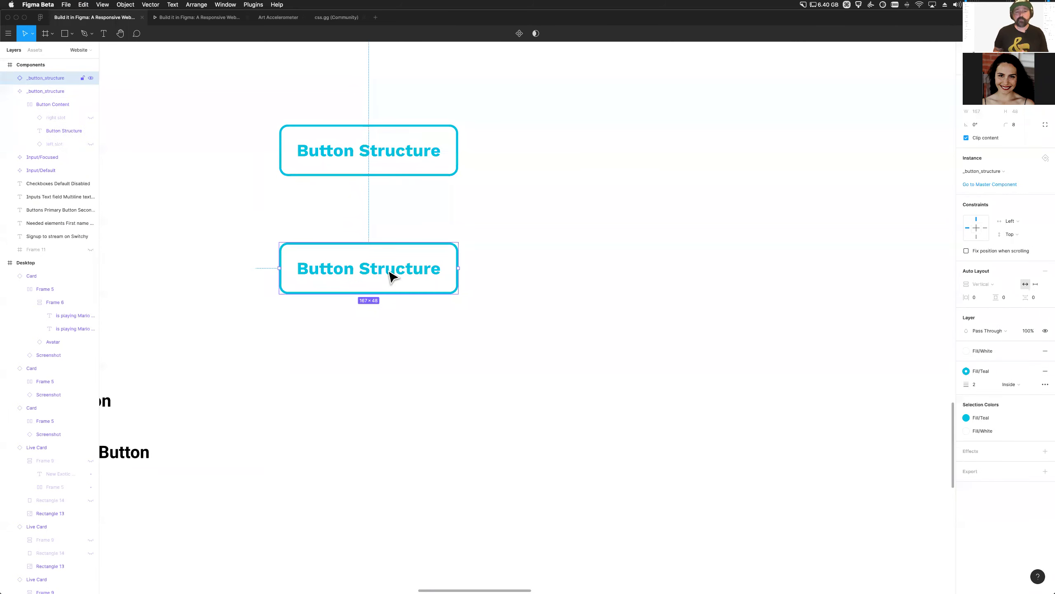
{"action": "key", "text": "super+z"}
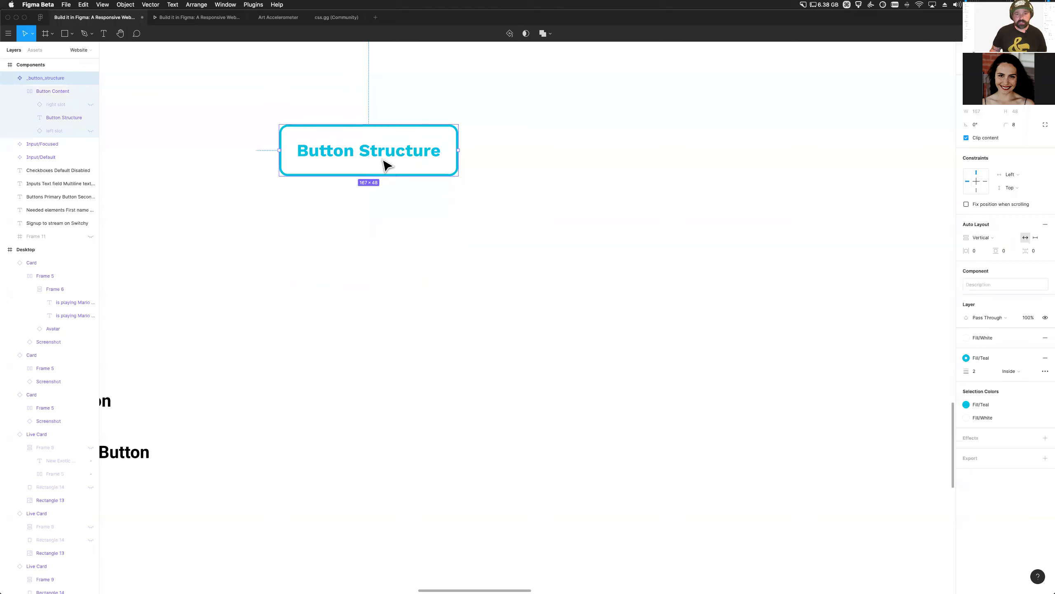
{"action": "left_click_drag", "start_coordinate": [385, 165], "coordinate": [395, 260], "text": "alt"}
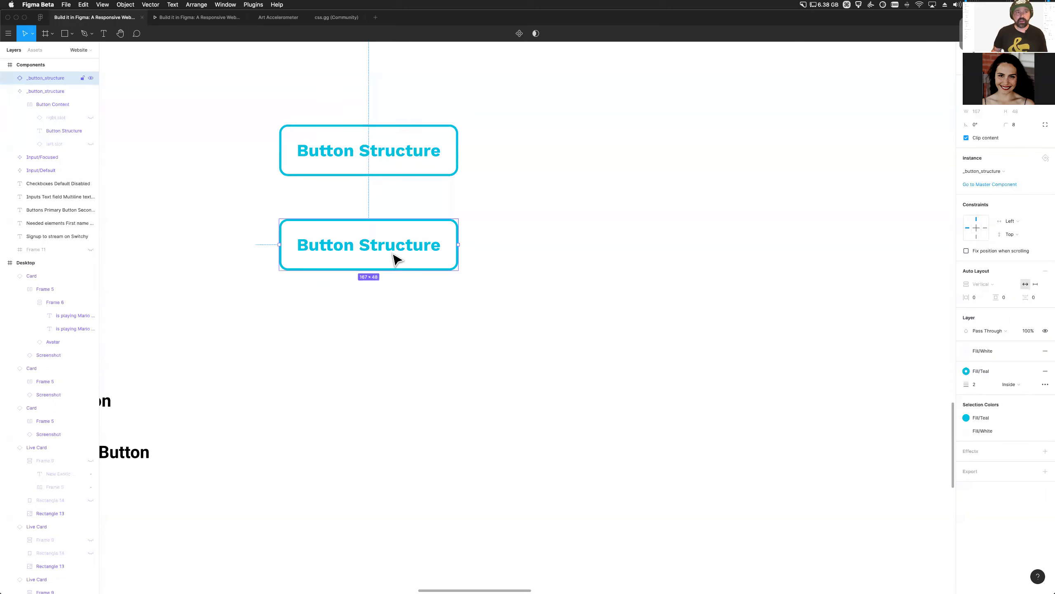
{"action": "left_click", "coordinate": [520, 35]}
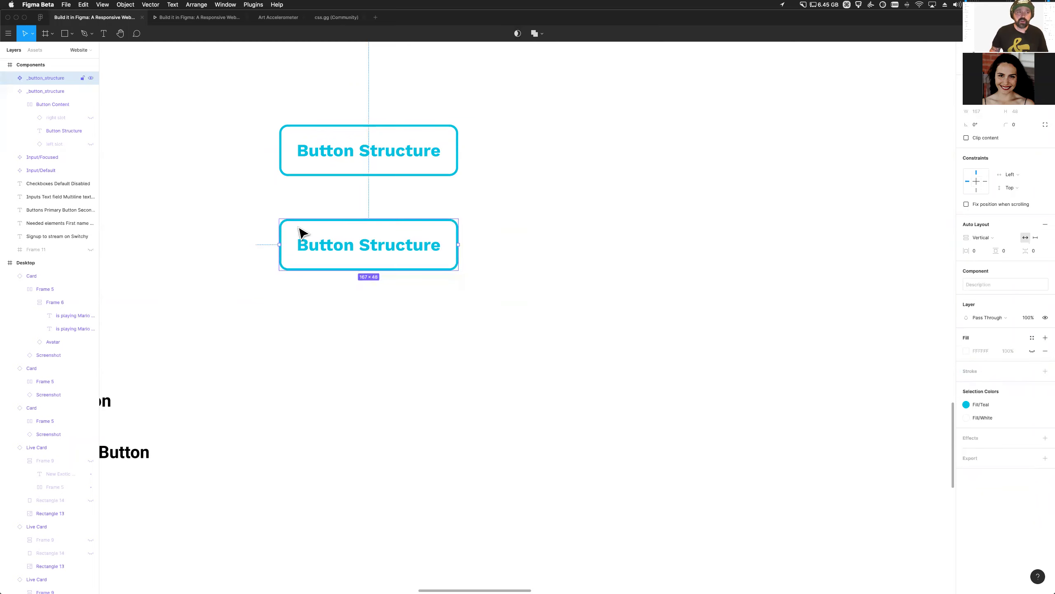
Rename the new component below the base button "Button/Secondary"
{"action": "double_click", "coordinate": [54, 79]}
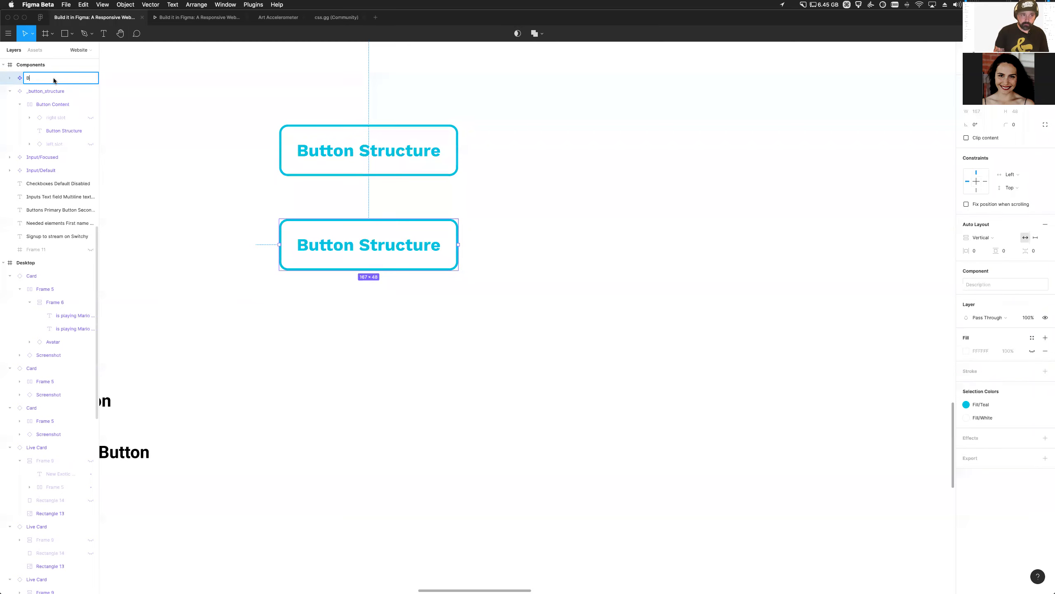
{"action": "type", "text": "Button/Secondary"}
{"action": "key", "text": "Return"}
{"action": "left_click", "coordinate": [492, 434]}
Place another _button_structure instance below the second button and turn it into a component
{"action": "left_click", "coordinate": [379, 258]}
{"action": "left_click_drag", "start_coordinate": [409, 255], "coordinate": [408, 346]}
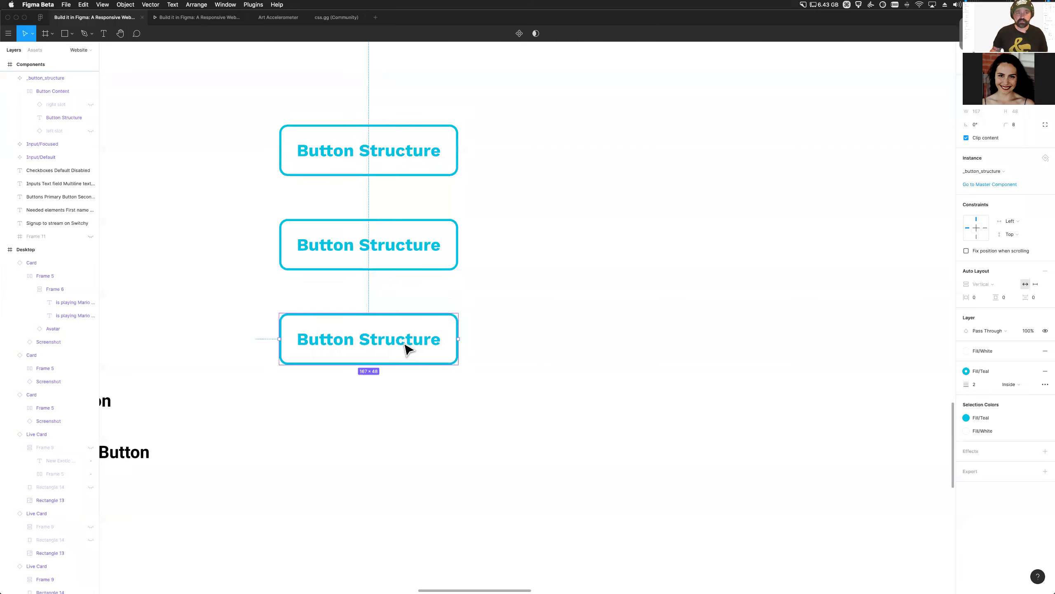
{"action": "left_click", "coordinate": [523, 35]}
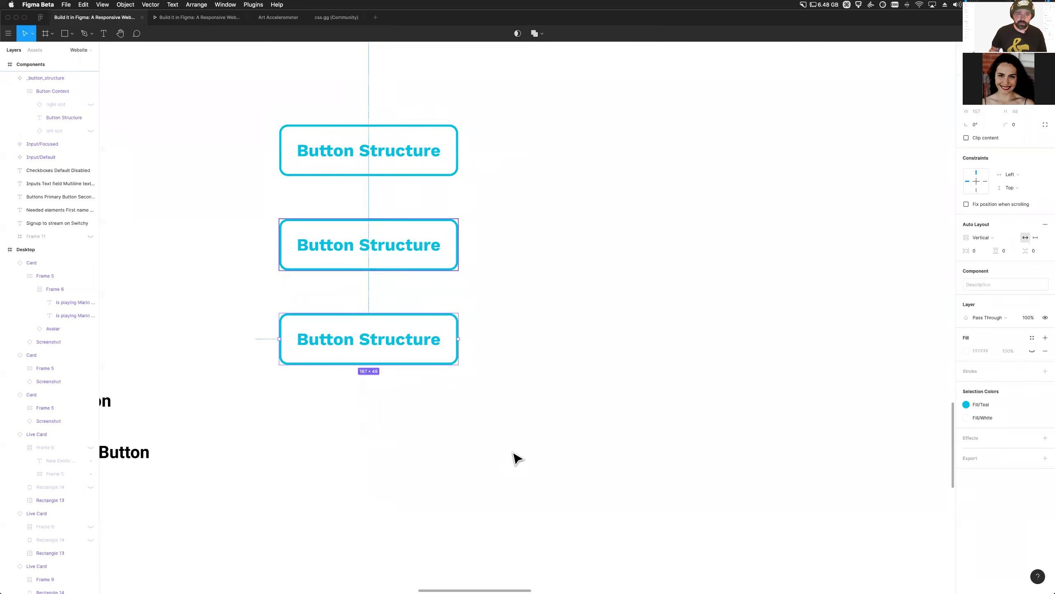
Rename the lowest of the three button components "Button/Primary" and keep it selected
{"action": "left_click", "coordinate": [384, 380]}
{"action": "left_click", "coordinate": [370, 337]}
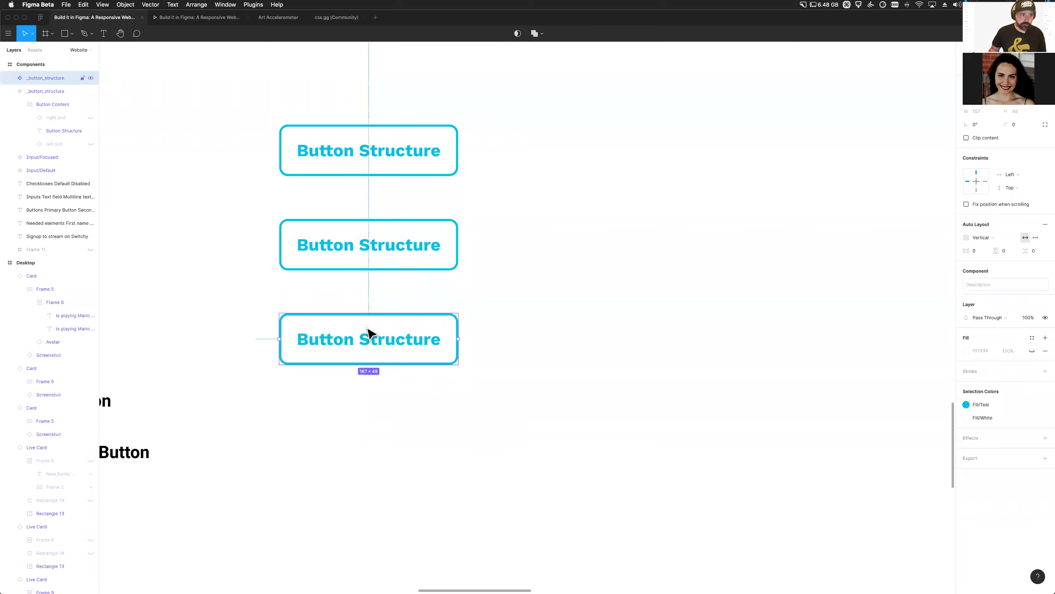
{"action": "double_click", "coordinate": [41, 78]}
{"action": "type", "text": "Button"}
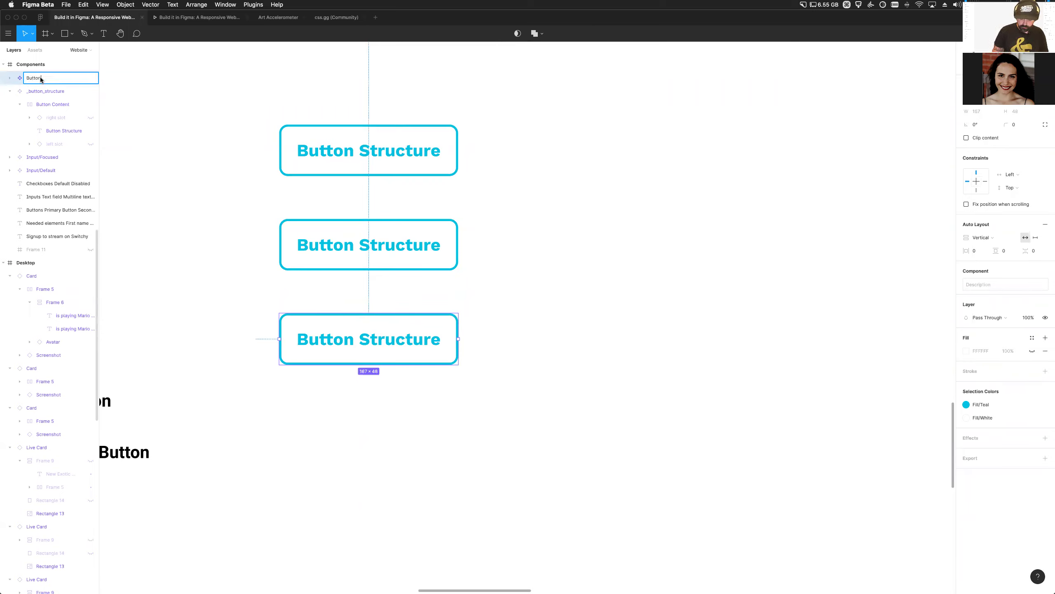
{"action": "type", "text": "/Primary"}
{"action": "key", "text": "Return"}
{"action": "left_click", "coordinate": [368, 368]}
{"action": "left_click", "coordinate": [360, 366]}
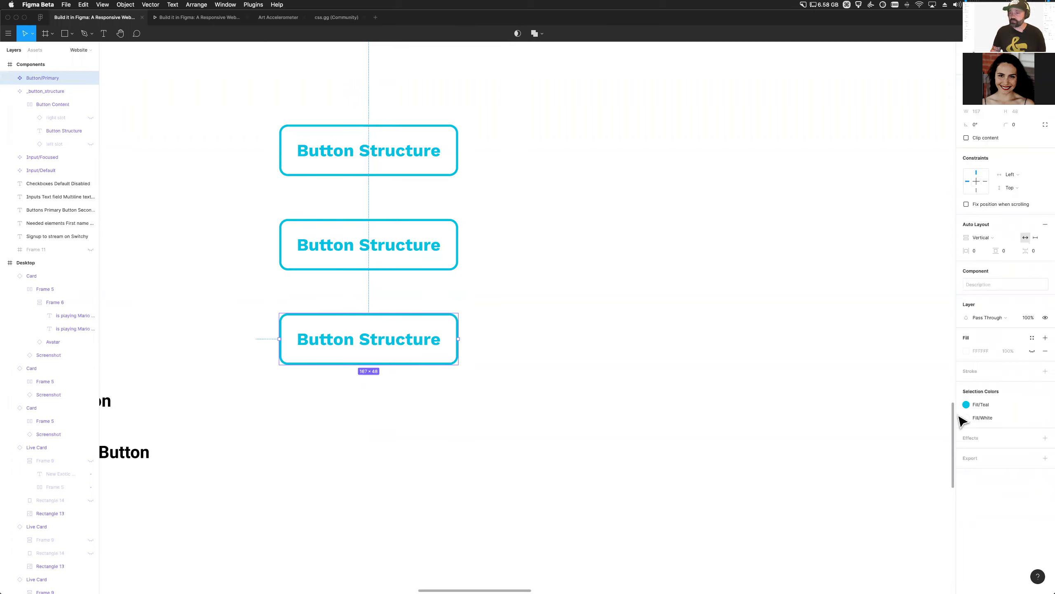
Change the fill of the _button_structure instance nested in Button/Primary to the Fill/Teal colour style
{"action": "left_click", "coordinate": [7, 80]}
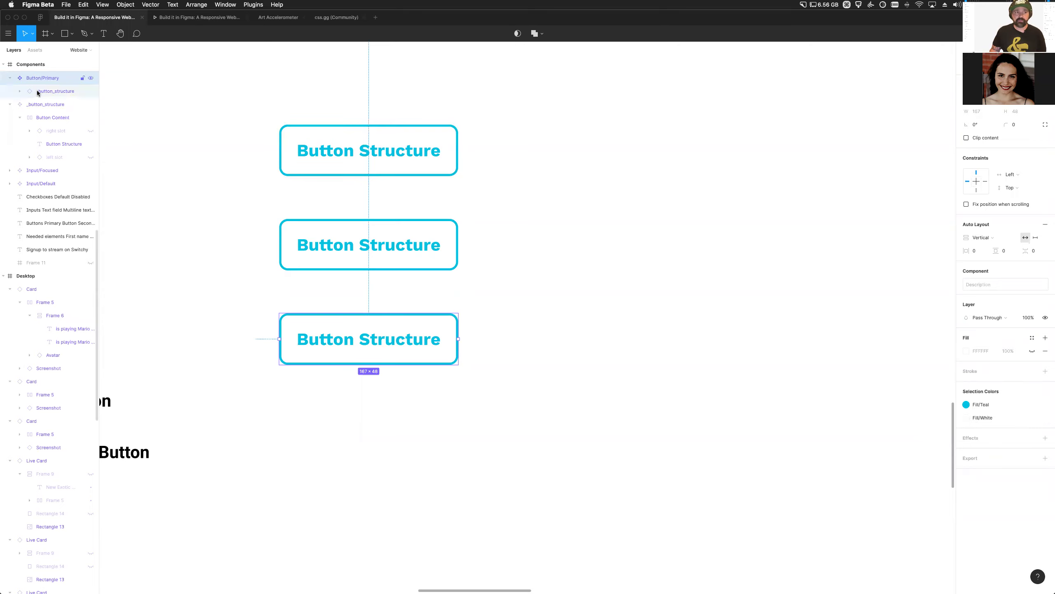
{"action": "left_click", "coordinate": [51, 94]}
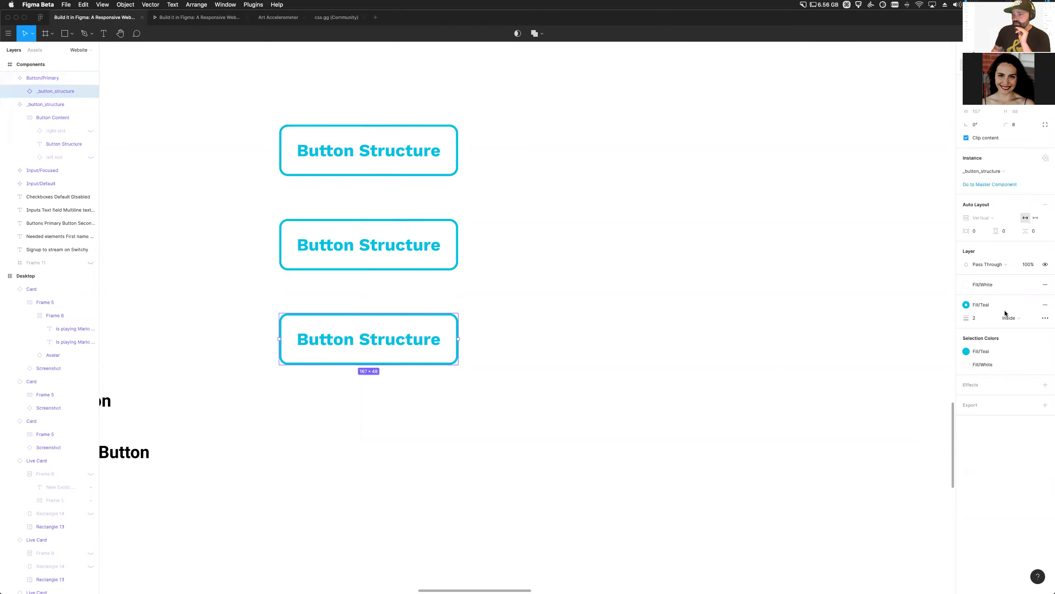
{"action": "left_click", "coordinate": [1044, 308]}
{"action": "left_click", "coordinate": [978, 284]}
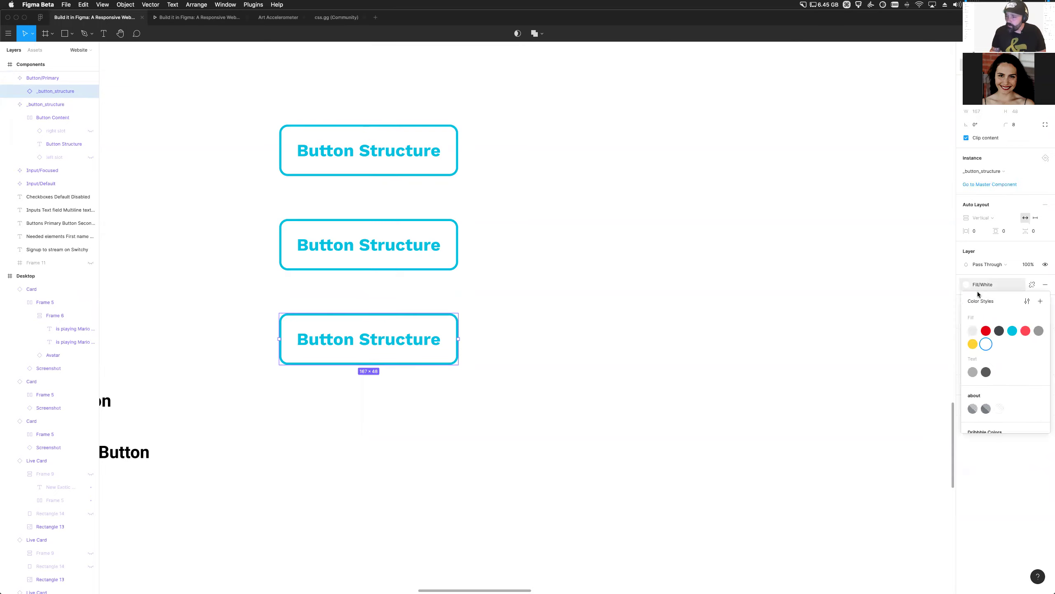
{"action": "left_click", "coordinate": [1012, 332]}
{"action": "left_click", "coordinate": [388, 443]}
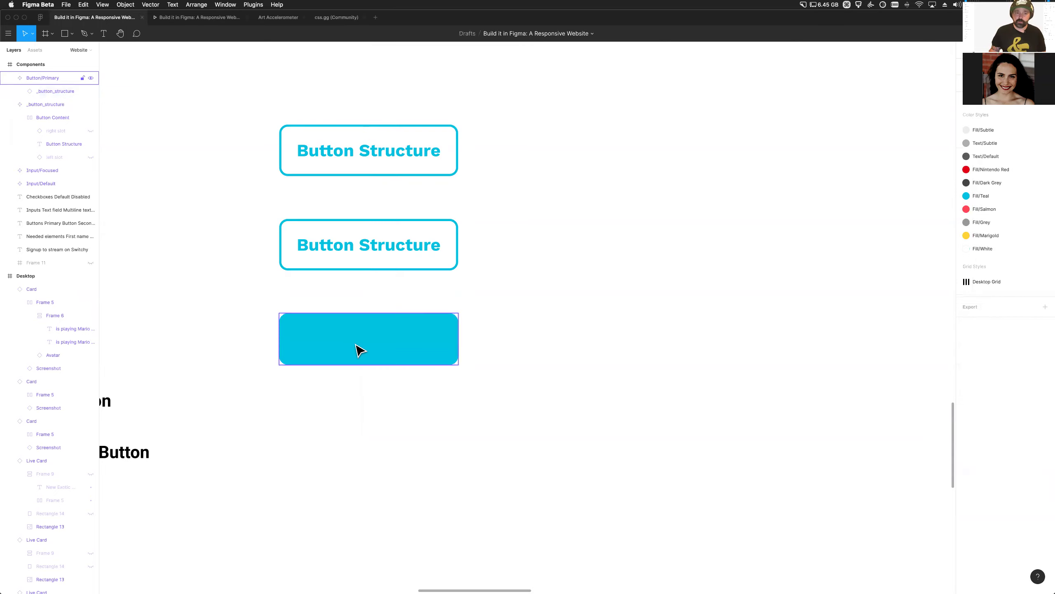
Apply the Fill/White colour style to the label text inside the teal primary button
{"action": "double_click", "coordinate": [359, 350]}
{"action": "left_click", "coordinate": [993, 274]}
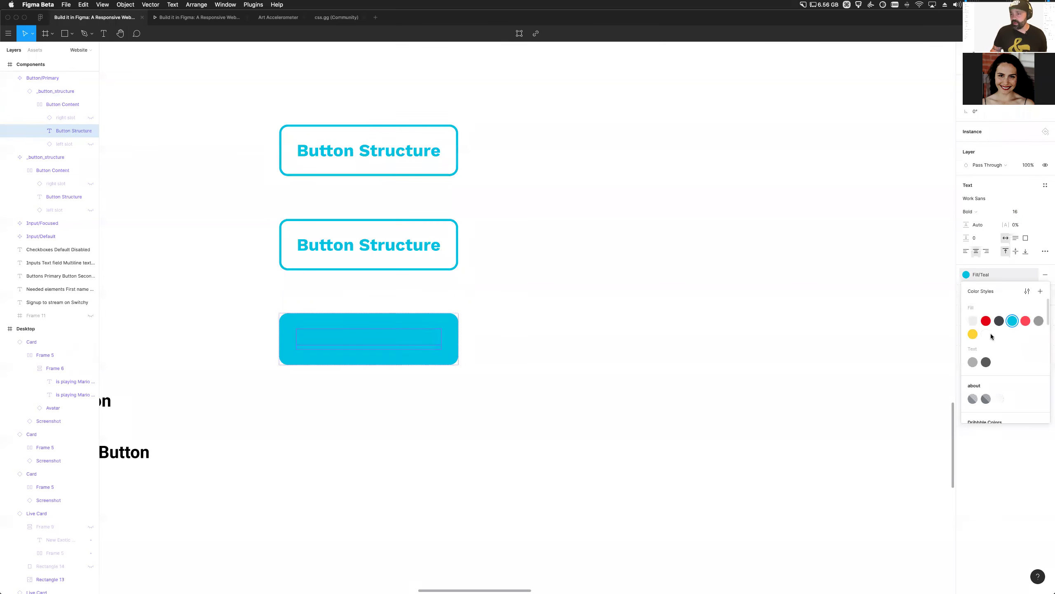
{"action": "left_click", "coordinate": [986, 334]}
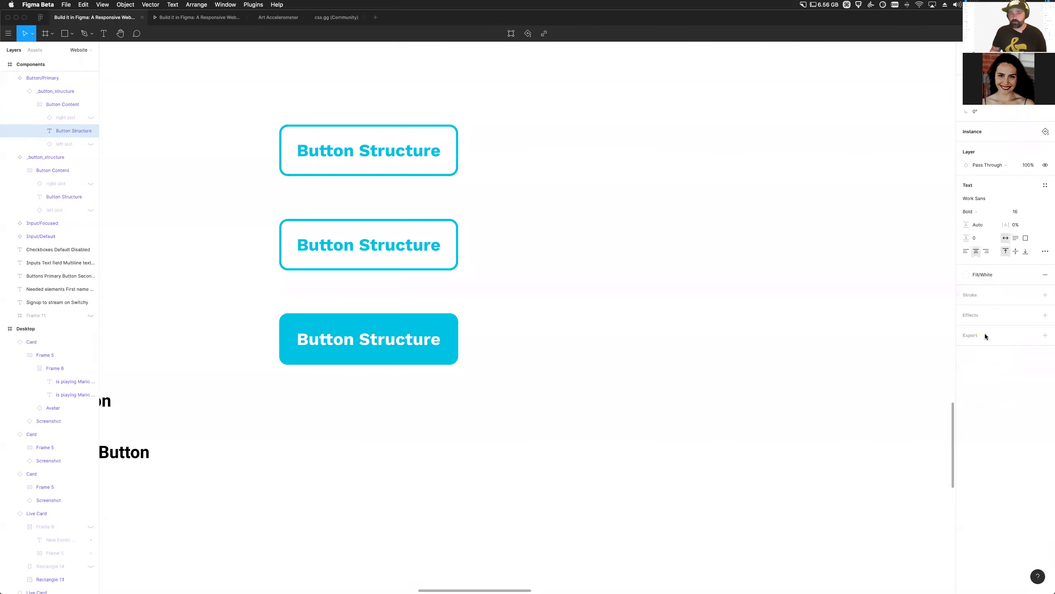
{"action": "left_click", "coordinate": [715, 366]}
Change the label of the teal button to "Primary Button"
{"action": "double_click", "coordinate": [353, 343]}
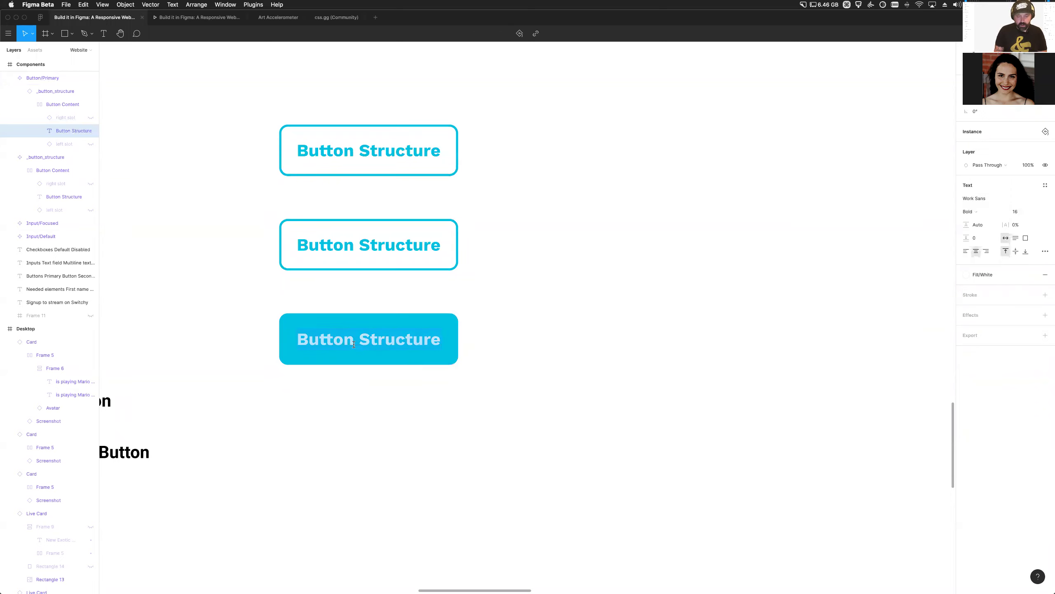
{"action": "type", "text": "But"}
{"action": "key", "text": "BackSpace"}
{"action": "key", "text": "BackSpace"}
{"action": "key", "text": "BackSpace"}
{"action": "type", "text": "Primary Butto"}
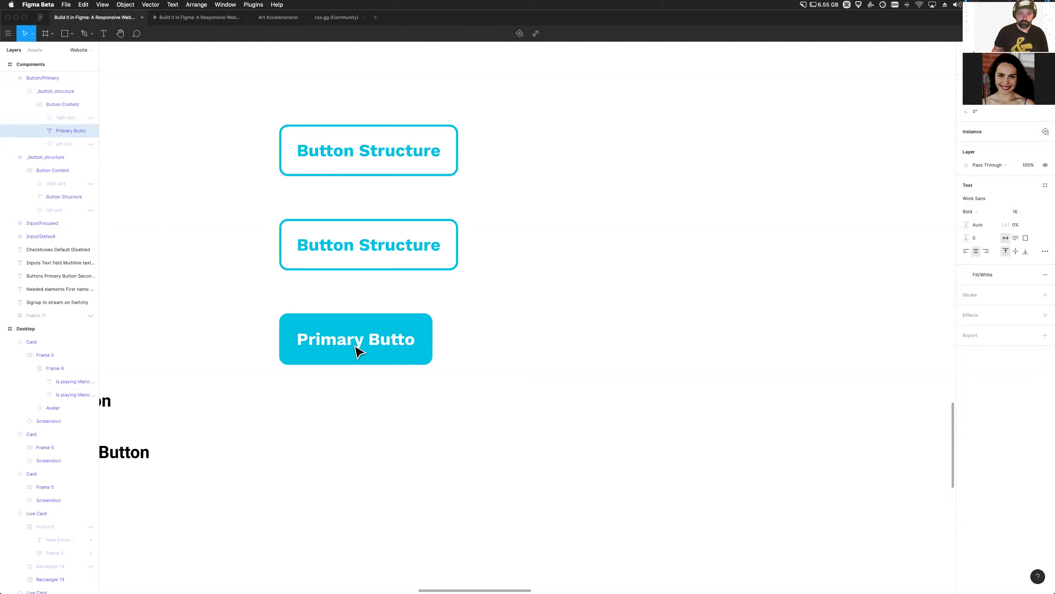
{"action": "type", "text": "n"}
{"action": "key", "text": "Escape"}
{"action": "key", "text": "Escape"}
Change the label of the Button/Secondary component to "Secondary Button"
{"action": "double_click", "coordinate": [359, 247]}
{"action": "type", "text": "Sedc"}
{"action": "key", "text": "BackSpace"}
{"action": "key", "text": "BackSpace"}
{"action": "type", "text": "condary Button"}
{"action": "key", "text": "Escape"}
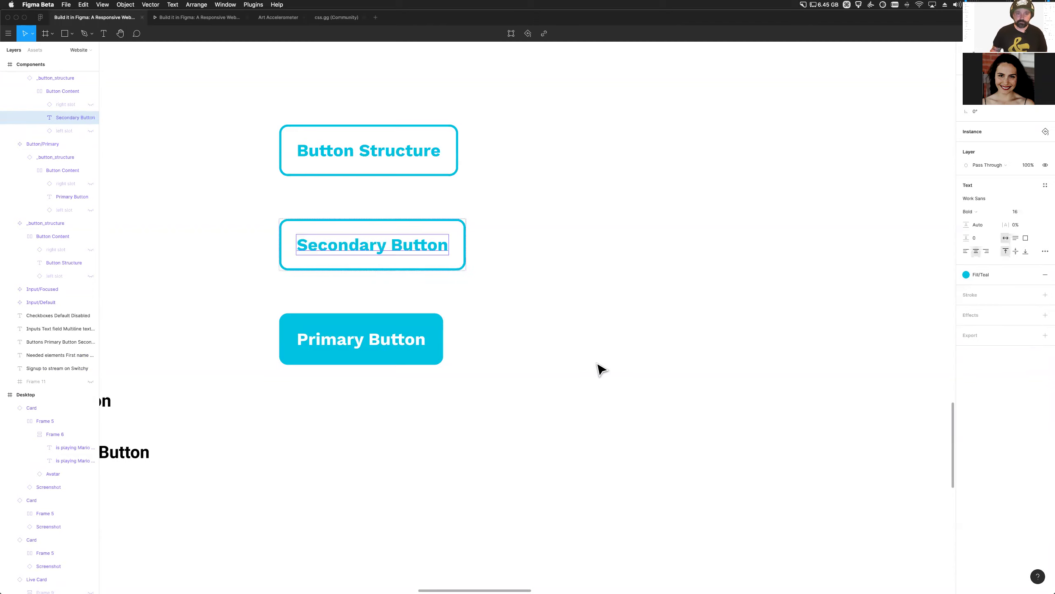
{"action": "left_click", "coordinate": [600, 369]}
Set the horizontal padding of the Button Content frame in the _button_structure base component to 24
{"action": "left_click", "coordinate": [372, 165]}
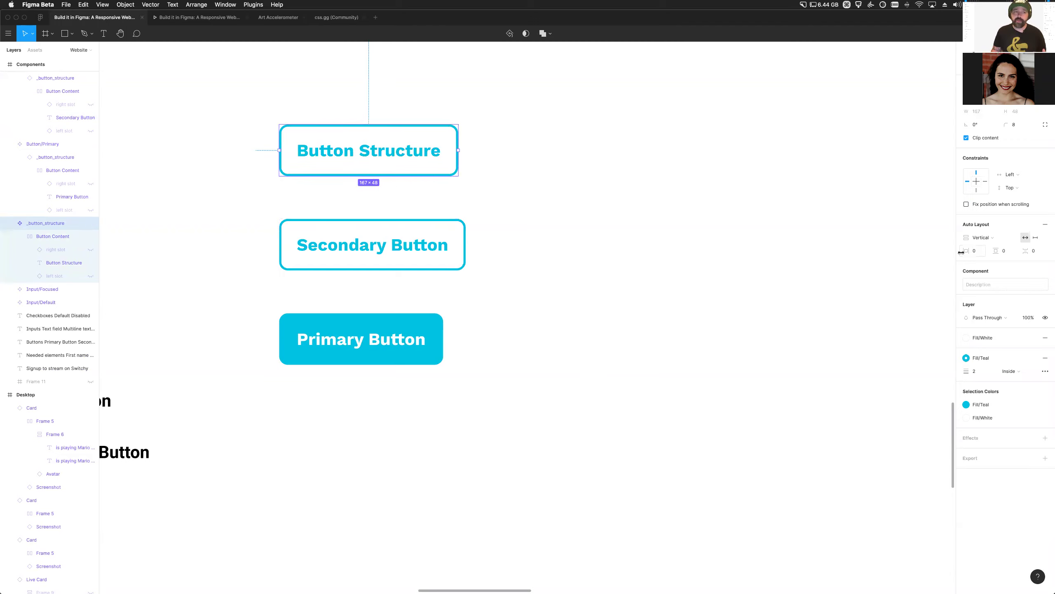
{"action": "left_click", "coordinate": [9, 224]}
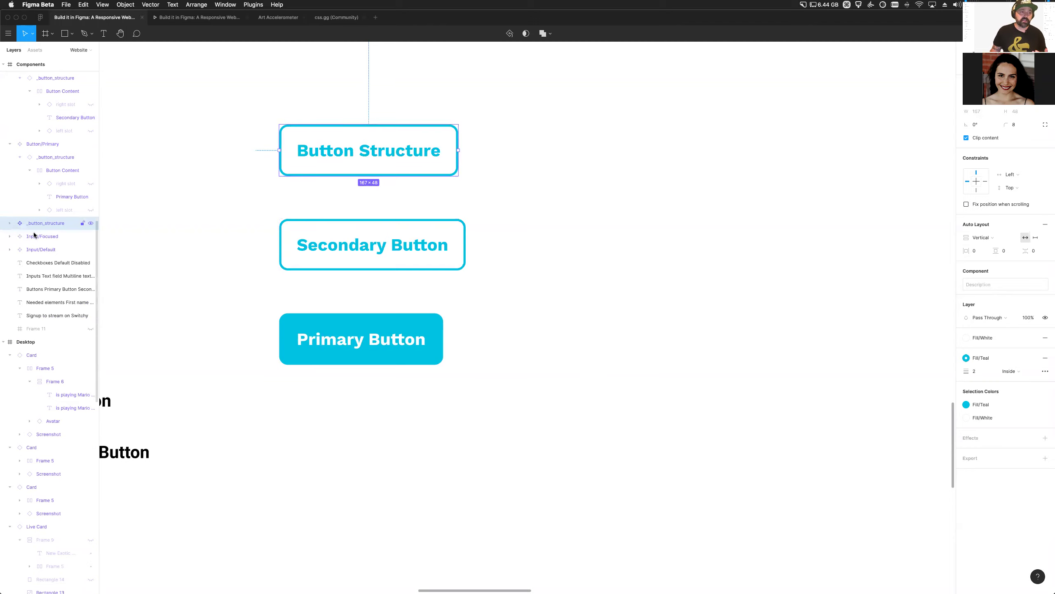
{"action": "left_click", "coordinate": [10, 224]}
{"action": "left_click", "coordinate": [42, 236]}
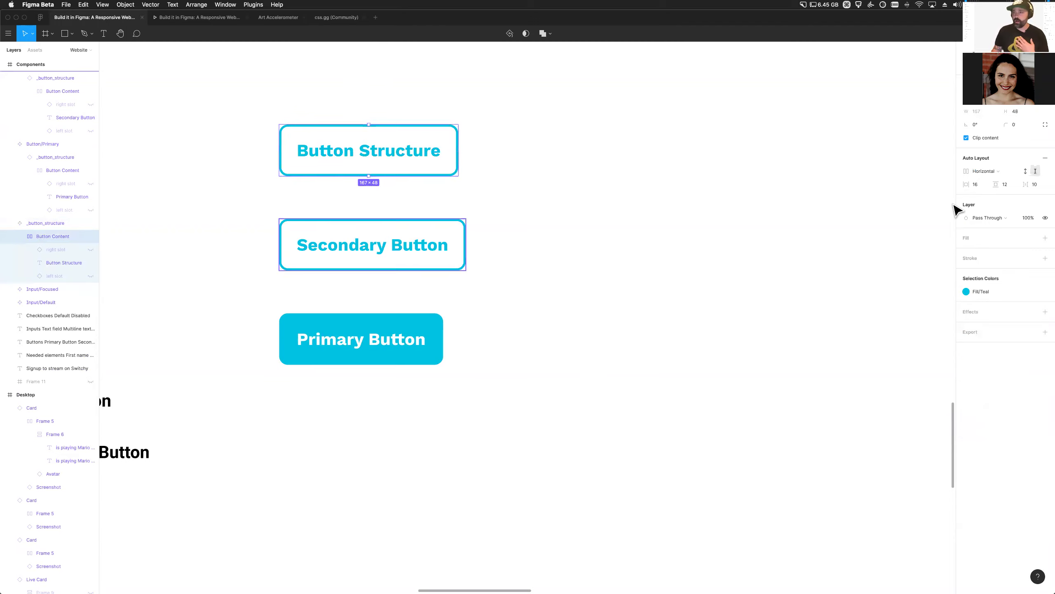
{"action": "type", "text": "24"}
{"action": "key", "text": "Return"}
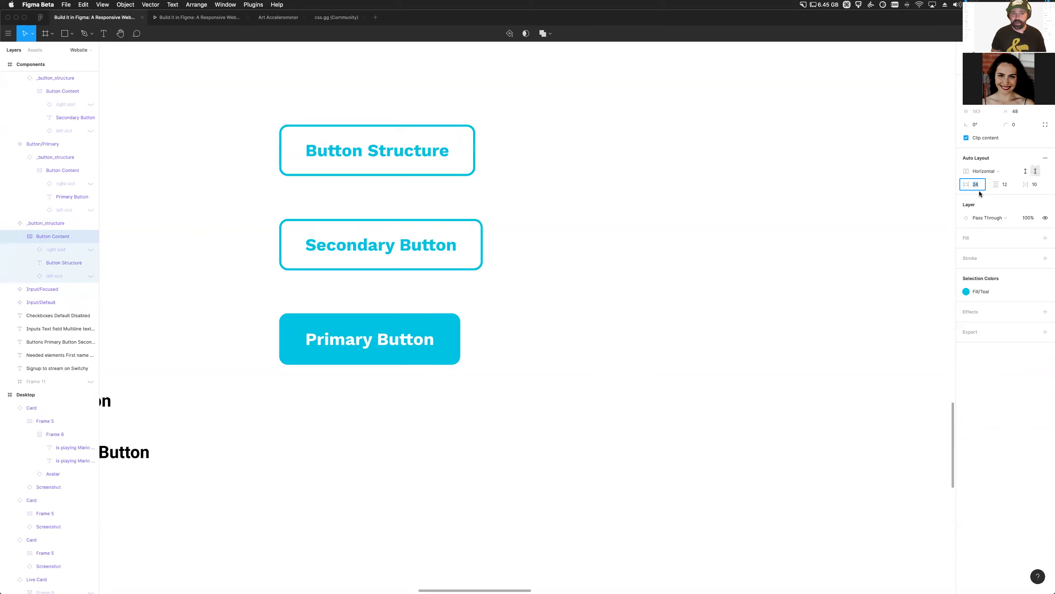
Undo and redo the padding change twice to compare its effect on the three buttons
{"action": "key", "text": "super+z"}
{"action": "key", "text": "super+shift+z"}
{"action": "key", "text": "super+z"}
{"action": "key", "text": "super+shift+z"}
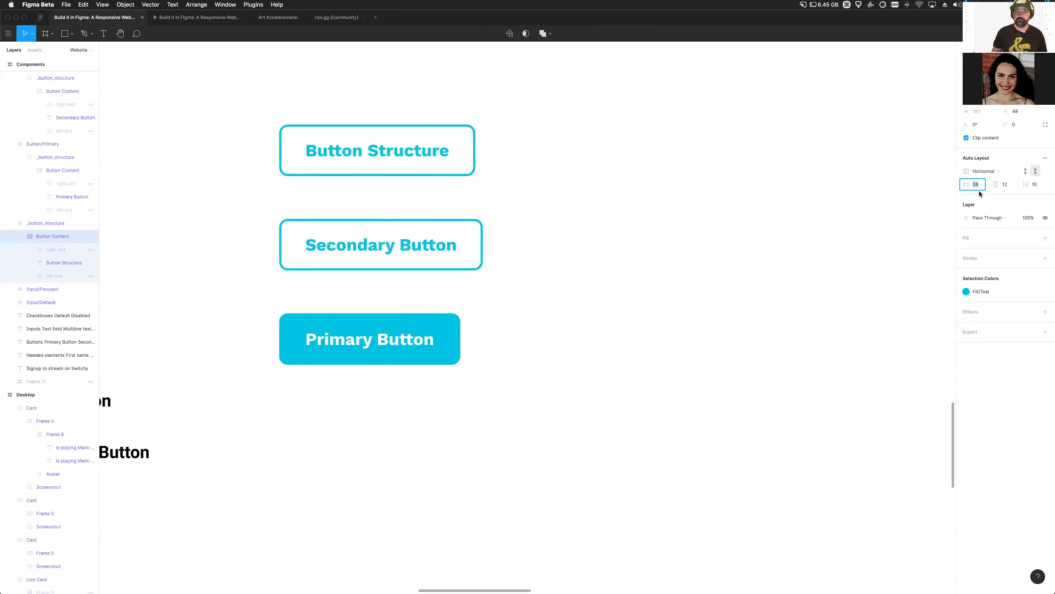
{"action": "left_click", "coordinate": [357, 240]}
{"action": "left_click", "coordinate": [394, 364]}
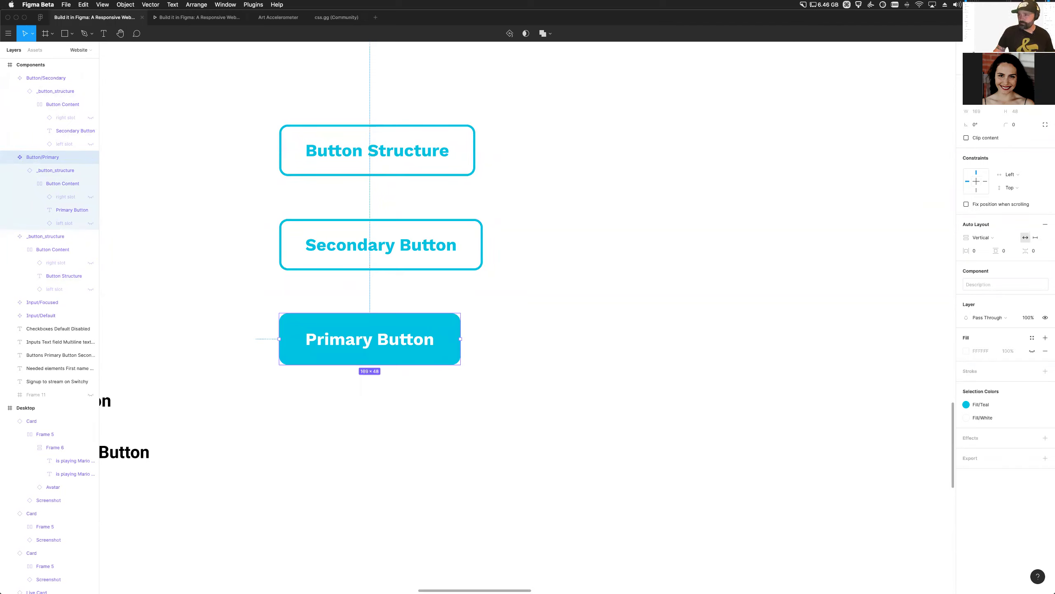
Move the _button_structure base component up, separating it from the secondary and primary buttons
{"action": "left_click", "coordinate": [478, 428]}
{"action": "scroll", "coordinate": [442, 422], "scroll_direction": "down", "scroll_amount": 3}
{"action": "scroll", "coordinate": [445, 425], "scroll_direction": "up", "scroll_amount": 1}
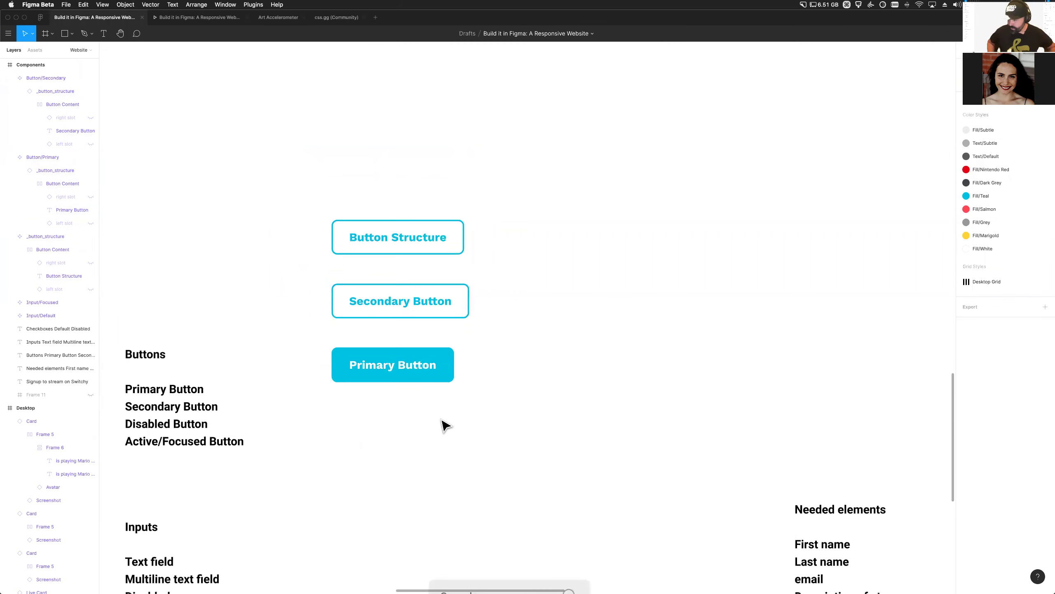
{"action": "scroll", "coordinate": [445, 425], "scroll_direction": "down", "scroll_amount": 3}
{"action": "scroll", "coordinate": [484, 426], "scroll_direction": "right", "scroll_amount": 3}
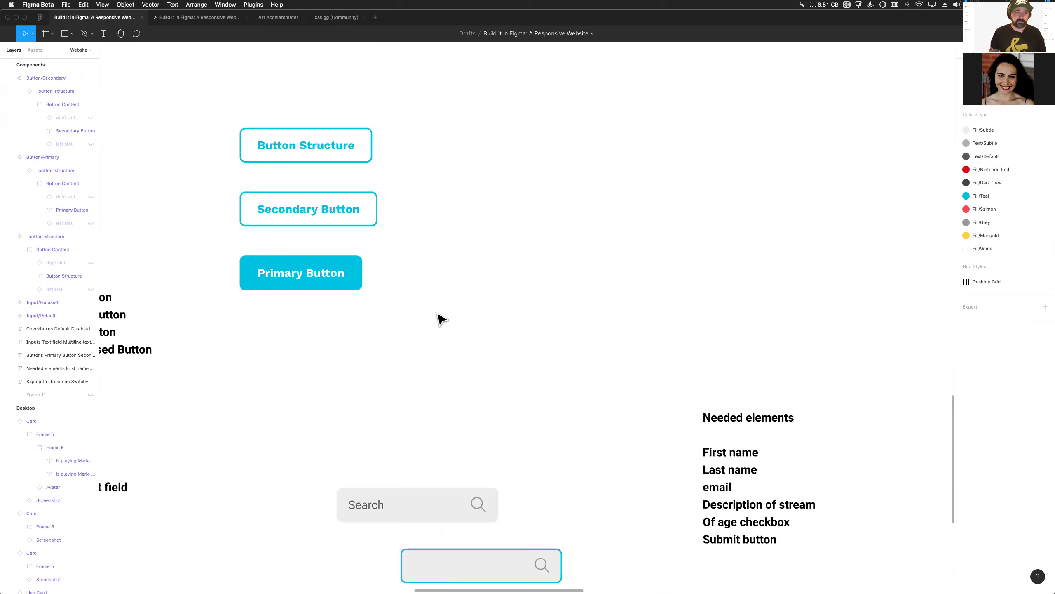
{"action": "left_click", "coordinate": [323, 160]}
{"action": "scroll", "coordinate": [323, 164], "scroll_direction": "up", "scroll_amount": 2}
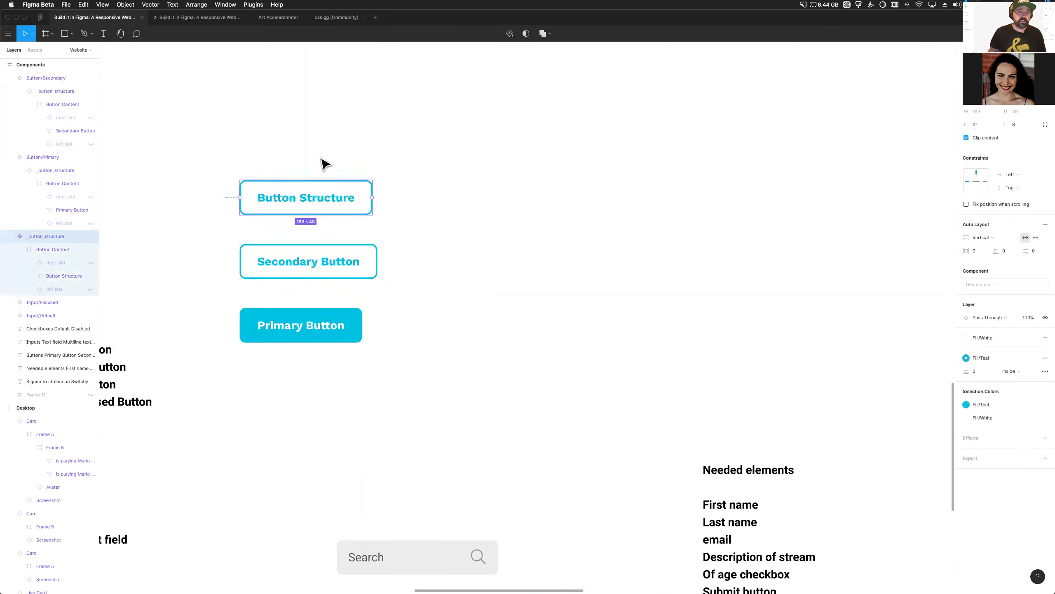
{"action": "left_click_drag", "start_coordinate": [321, 163], "coordinate": [320, 162]}
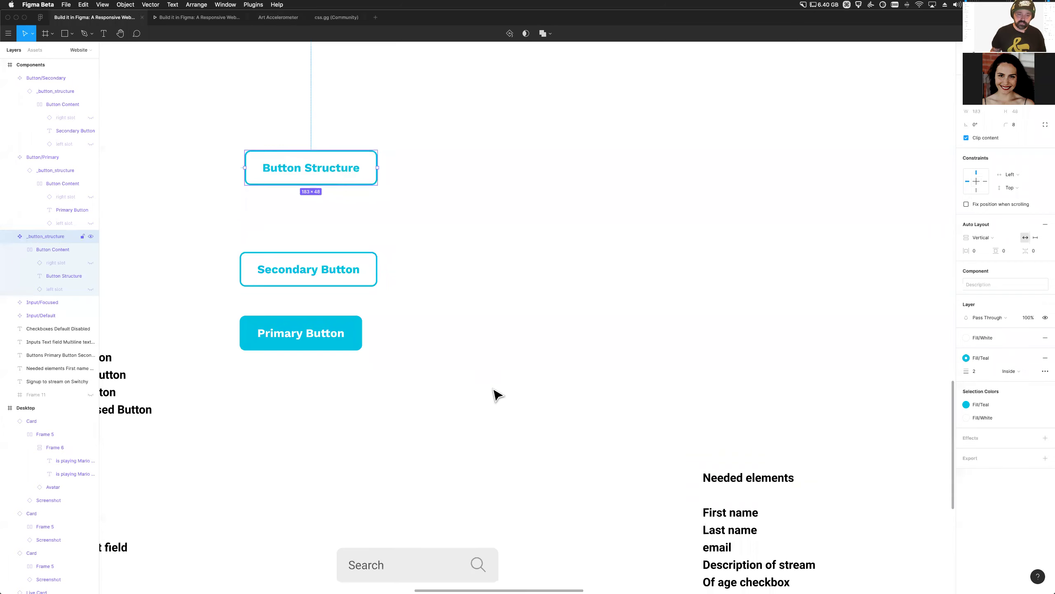
{"action": "left_click", "coordinate": [478, 379]}
Move the Input/Default search field up beside the Secondary Button, aligned with it horizontally
{"action": "scroll", "coordinate": [478, 380], "scroll_direction": "right", "scroll_amount": 2}
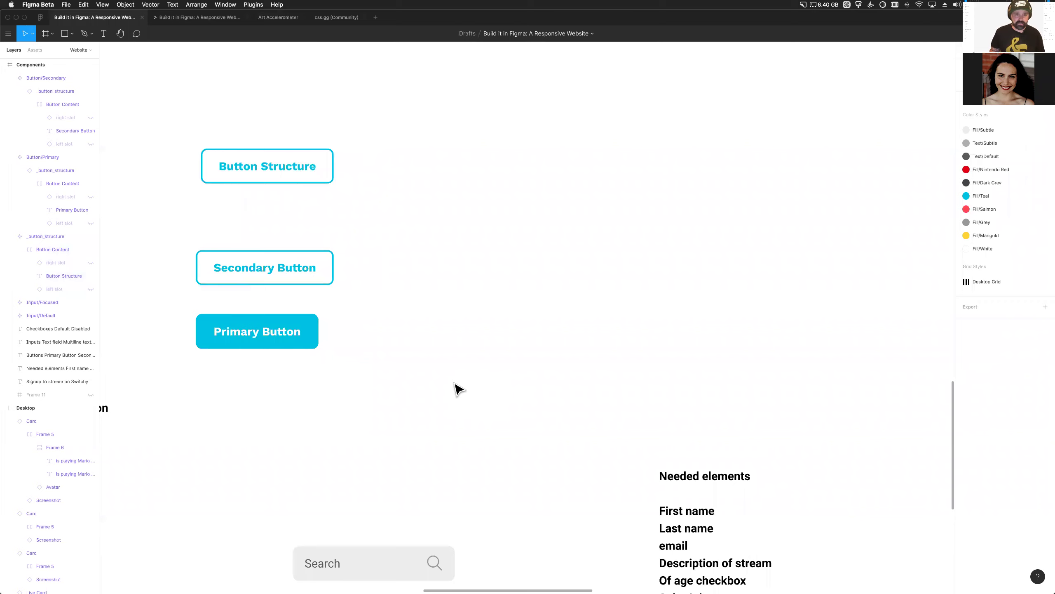
{"action": "scroll", "coordinate": [458, 389], "scroll_direction": "down", "scroll_amount": 2}
{"action": "scroll", "coordinate": [420, 393], "scroll_direction": "down", "scroll_amount": 5}
{"action": "left_click", "coordinate": [394, 488]}
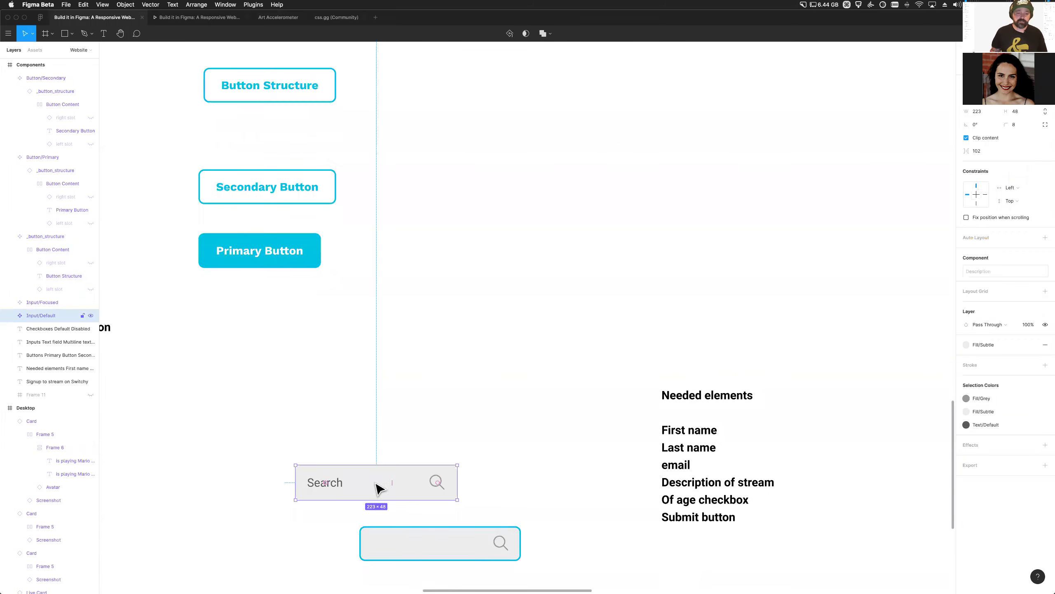
{"action": "left_click_drag", "start_coordinate": [363, 488], "coordinate": [417, 220]}
{"action": "scroll", "coordinate": [417, 229], "scroll_direction": "up", "scroll_amount": 6}
{"action": "scroll", "coordinate": [468, 254], "scroll_direction": "right", "scroll_amount": 2}
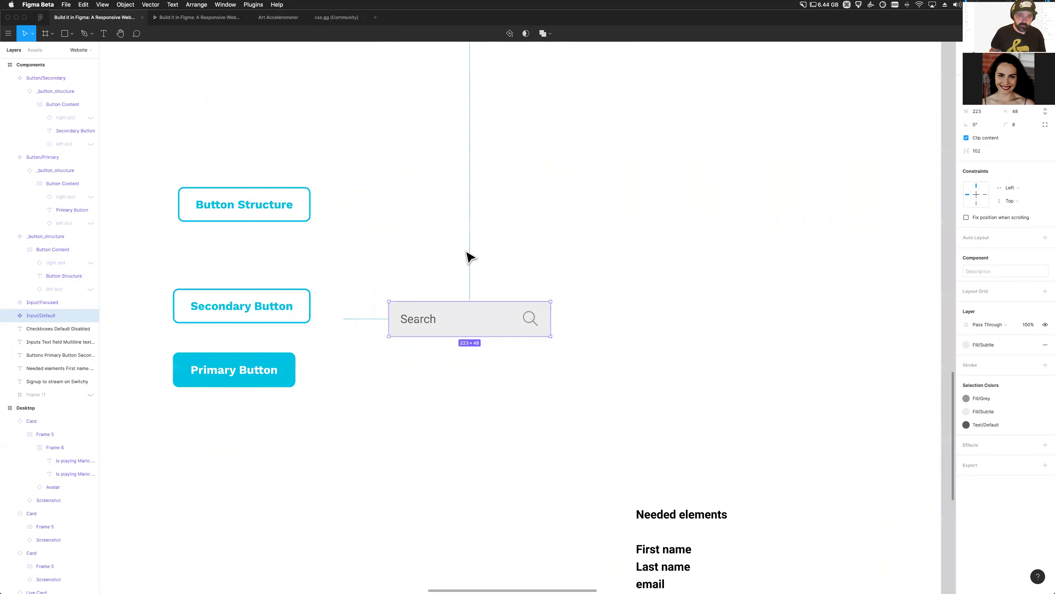
{"action": "left_click_drag", "start_coordinate": [447, 326], "coordinate": [401, 308]}
{"action": "left_click", "coordinate": [257, 385]}
{"action": "left_click", "coordinate": [378, 318]}
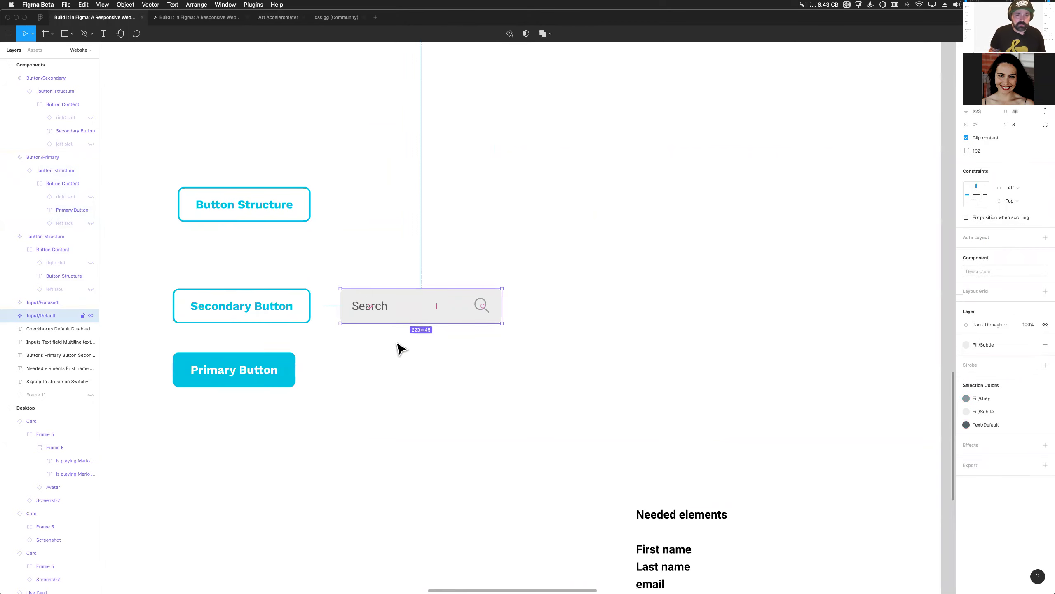
Expand the Input/Default component's layers and examine its right-icon and the auto layout frame holding the Search text
{"action": "scroll", "coordinate": [250, 353], "scroll_direction": "right", "scroll_amount": 2}
{"action": "left_click", "coordinate": [8, 315]}
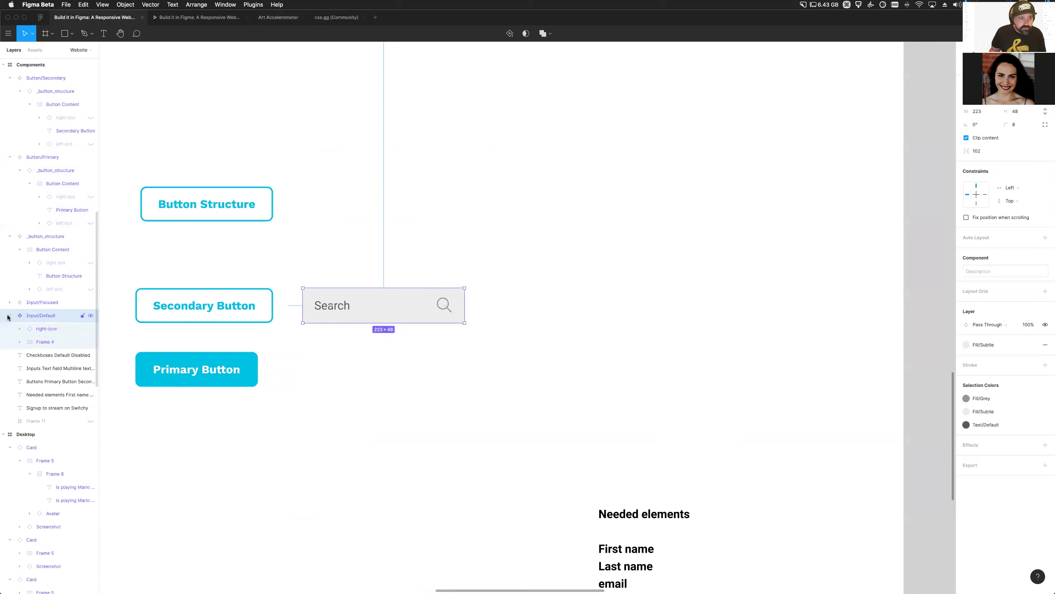
{"action": "left_click", "coordinate": [39, 332]}
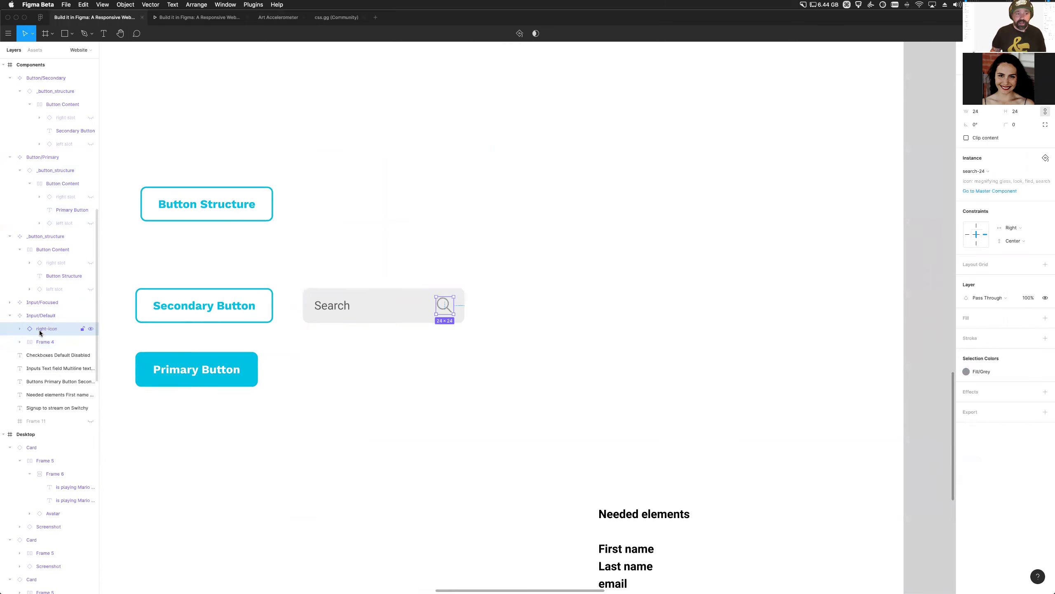
{"action": "left_click", "coordinate": [44, 343]}
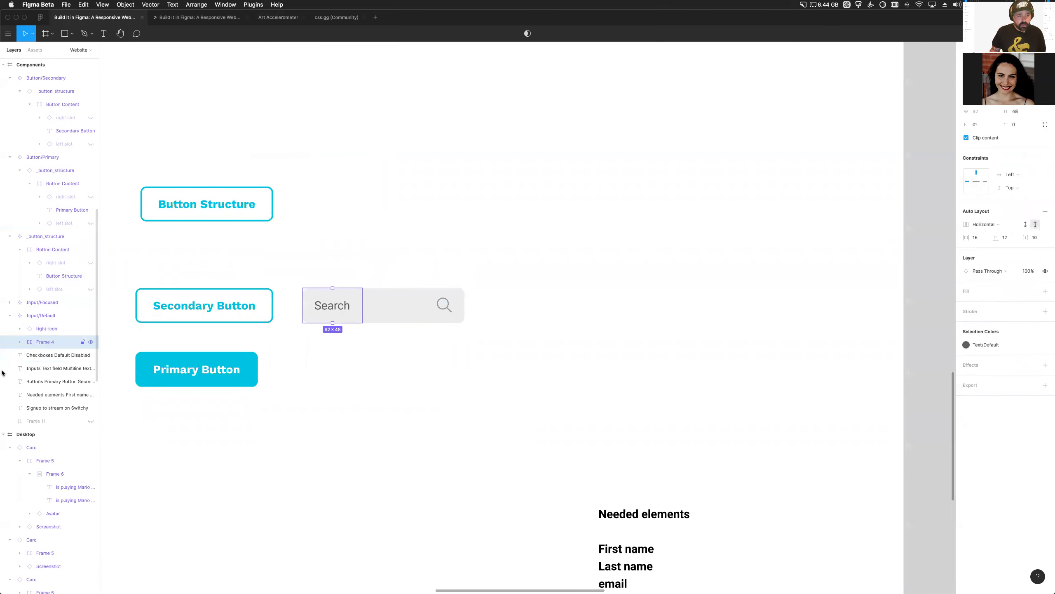
{"action": "left_click", "coordinate": [19, 342]}
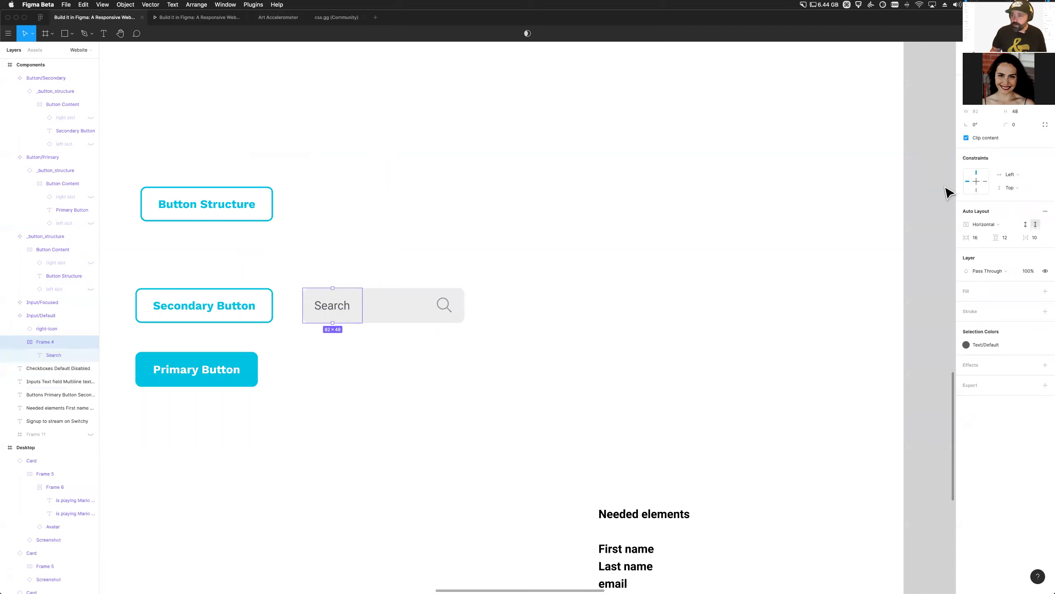
Try stretching the Input/Default component wider and then to a height of about 167, undoing each resize
{"action": "left_click", "coordinate": [412, 307]}
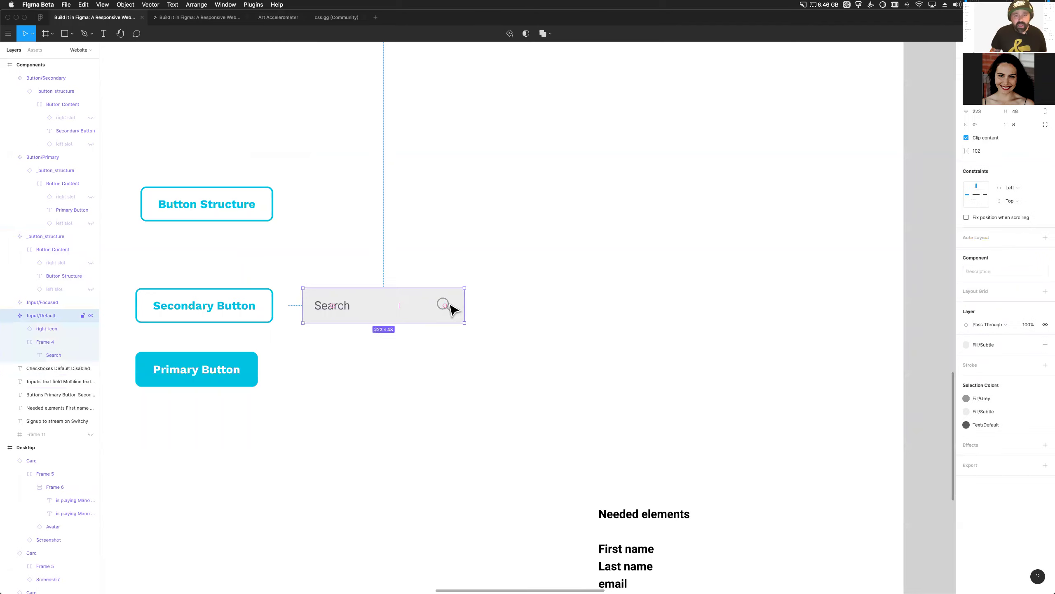
{"action": "left_click_drag", "start_coordinate": [465, 308], "coordinate": [579, 322]}
{"action": "key", "text": "super+z"}
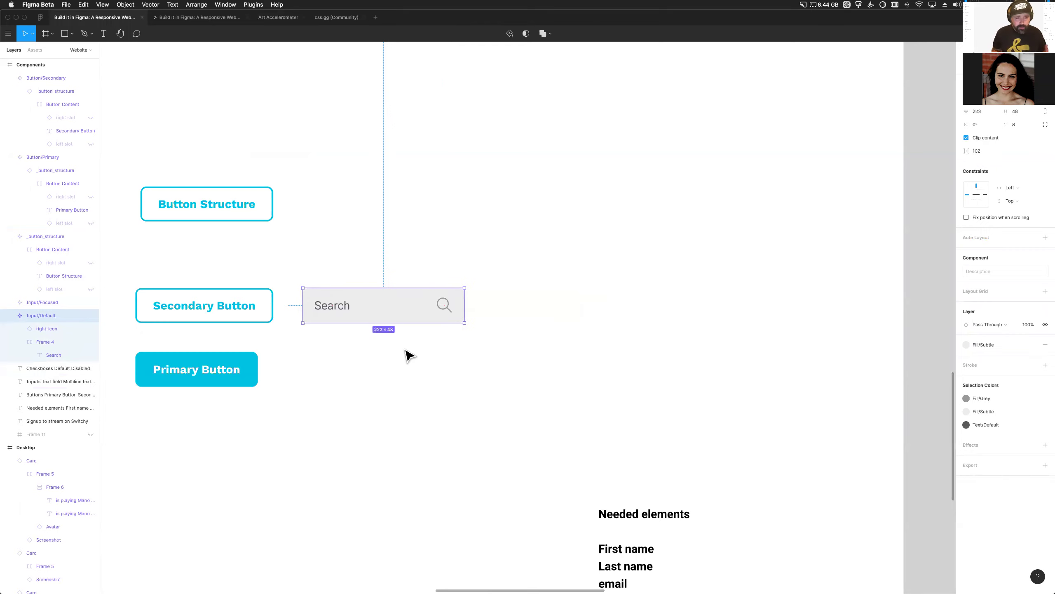
{"action": "left_click_drag", "start_coordinate": [384, 323], "coordinate": [373, 408]}
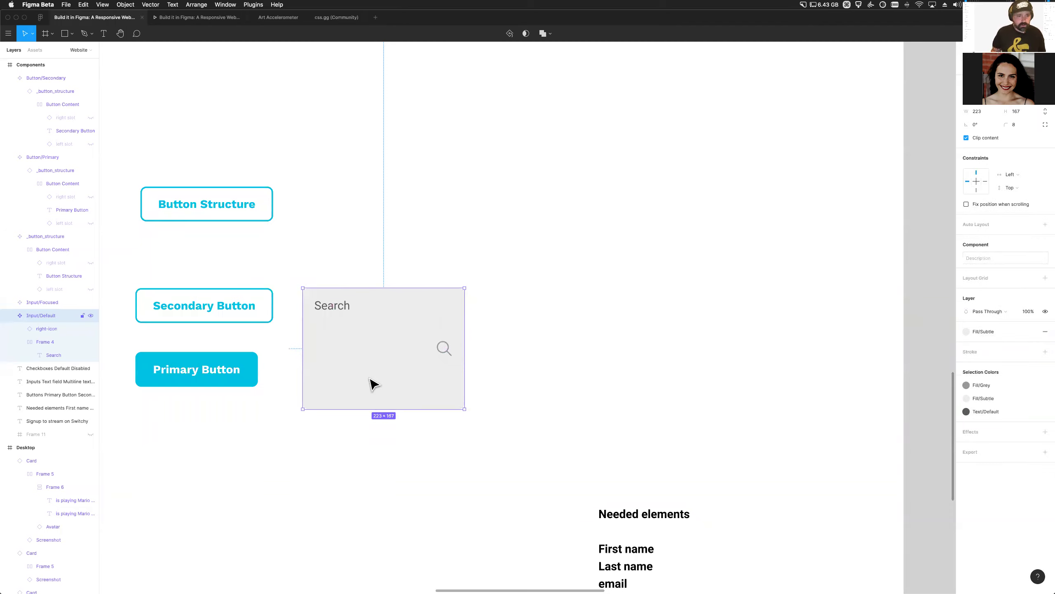
{"action": "key", "text": "super+z"}
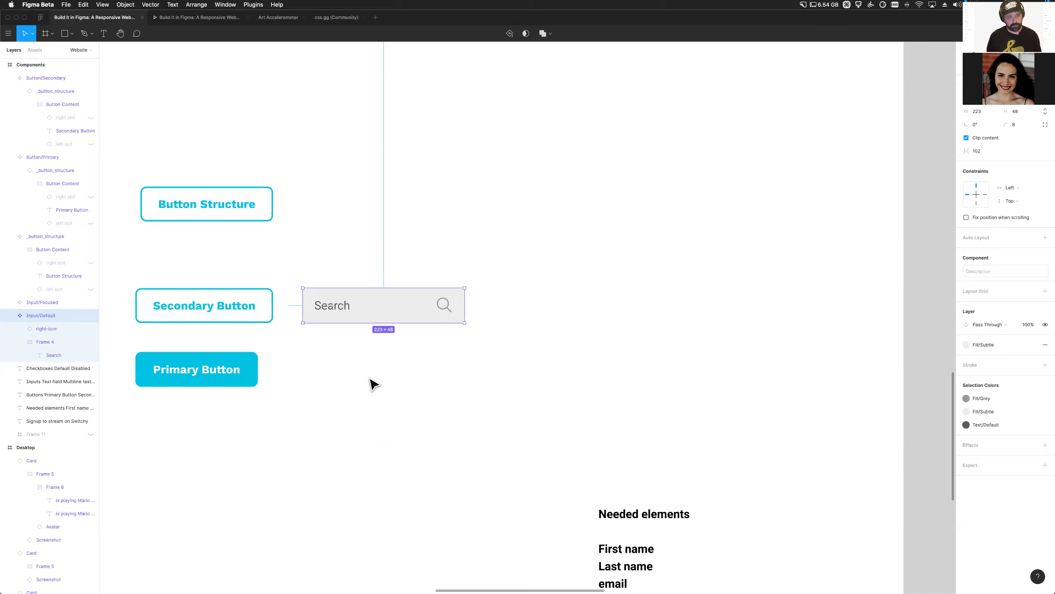
{"action": "left_click", "coordinate": [341, 347]}
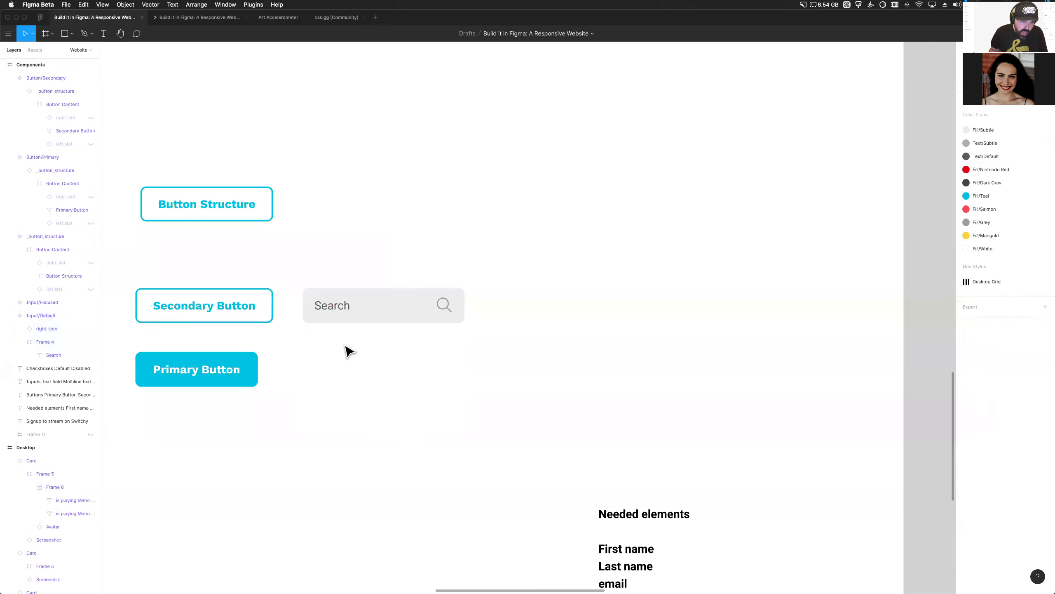
Move the Input/Default component up beside the Button Structure base button and rename it "_input_structure"
{"action": "scroll", "coordinate": [341, 349], "scroll_direction": "right", "scroll_amount": 3}
{"action": "scroll", "coordinate": [341, 349], "scroll_direction": "up", "scroll_amount": 1}
{"action": "left_click", "coordinate": [327, 344]}
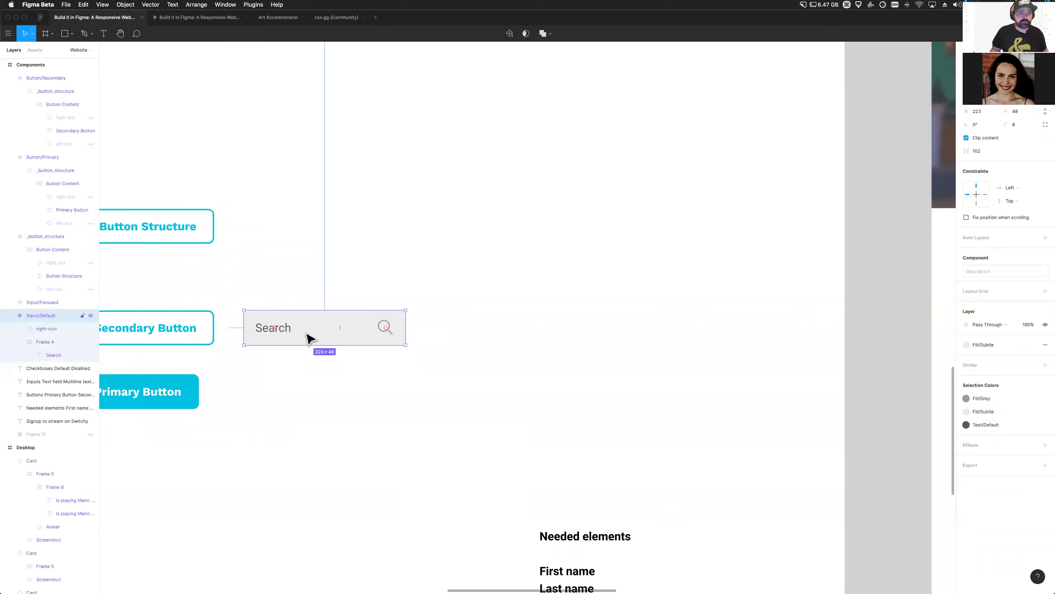
{"action": "left_click_drag", "start_coordinate": [311, 339], "coordinate": [309, 234]}
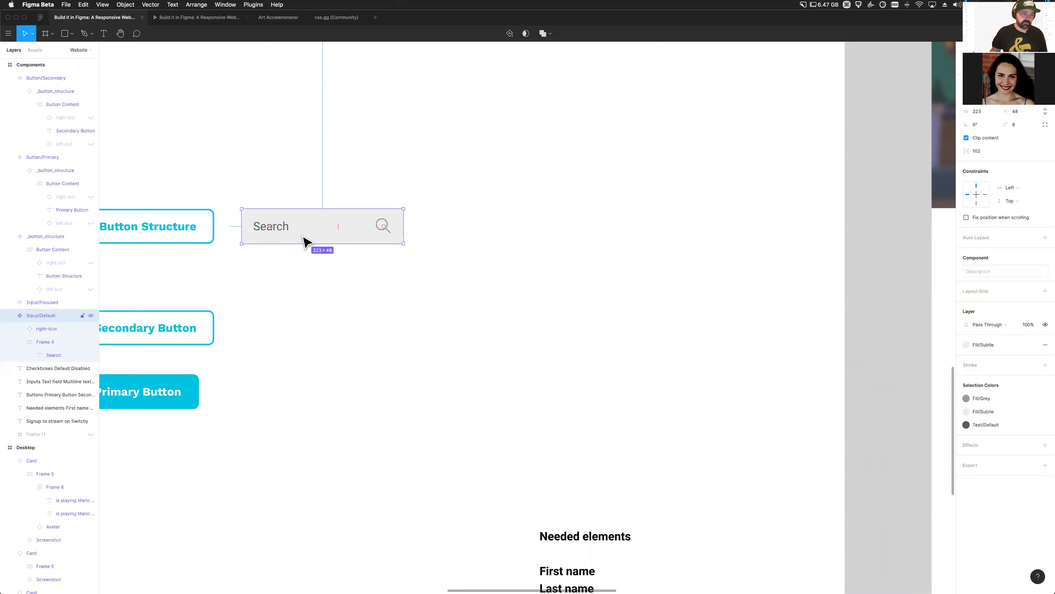
{"action": "double_click", "coordinate": [41, 315]}
{"action": "type", "text": "_input_structure"}
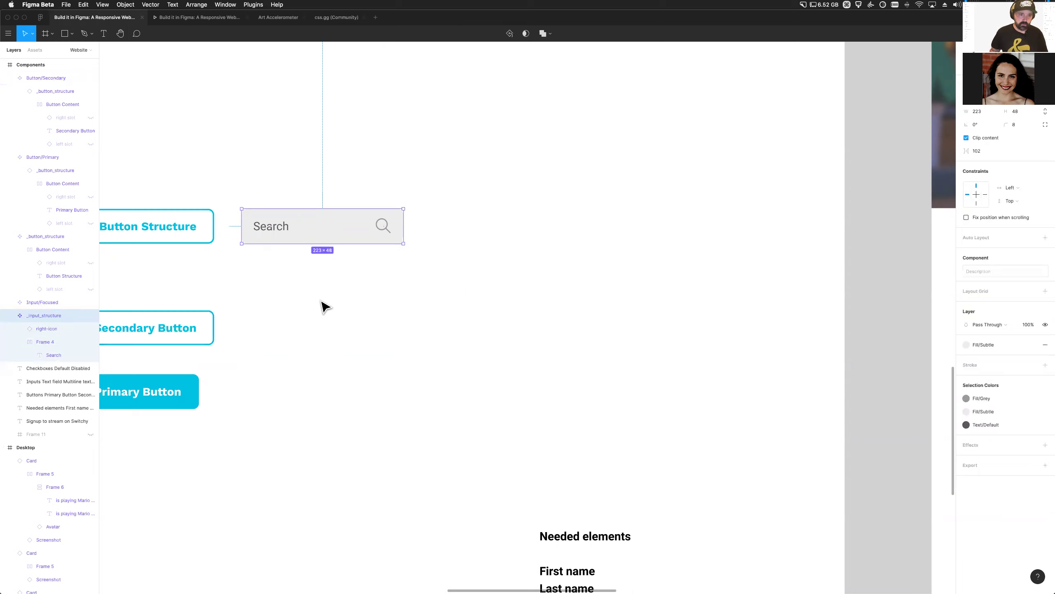
Hide the right-icon search glyph inside the _input_structure base component
{"action": "left_click", "coordinate": [323, 306]}
{"action": "scroll", "coordinate": [323, 307], "scroll_direction": "left", "scroll_amount": 4}
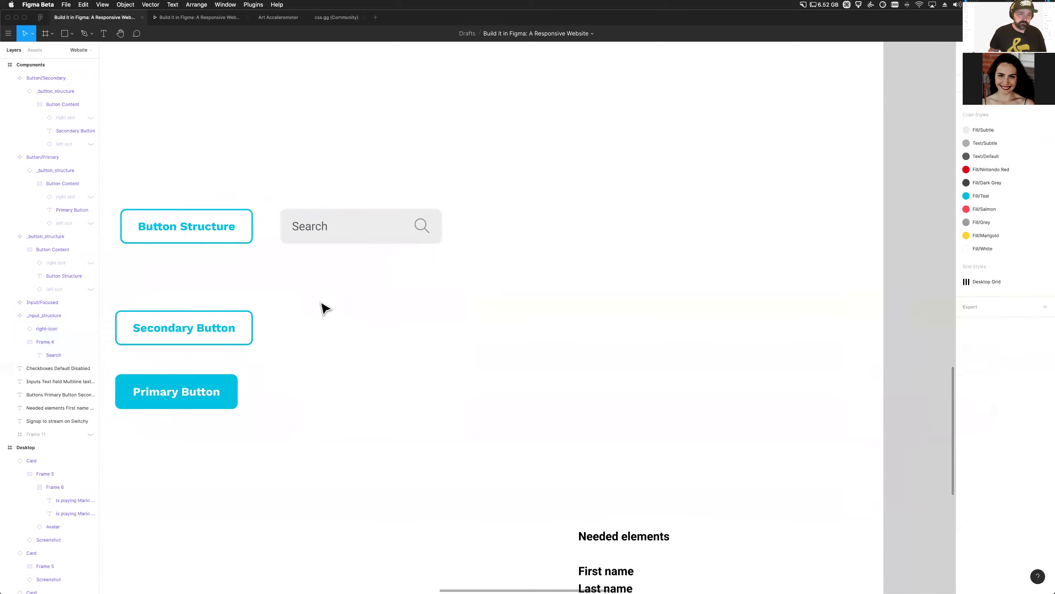
{"action": "left_click", "coordinate": [367, 235]}
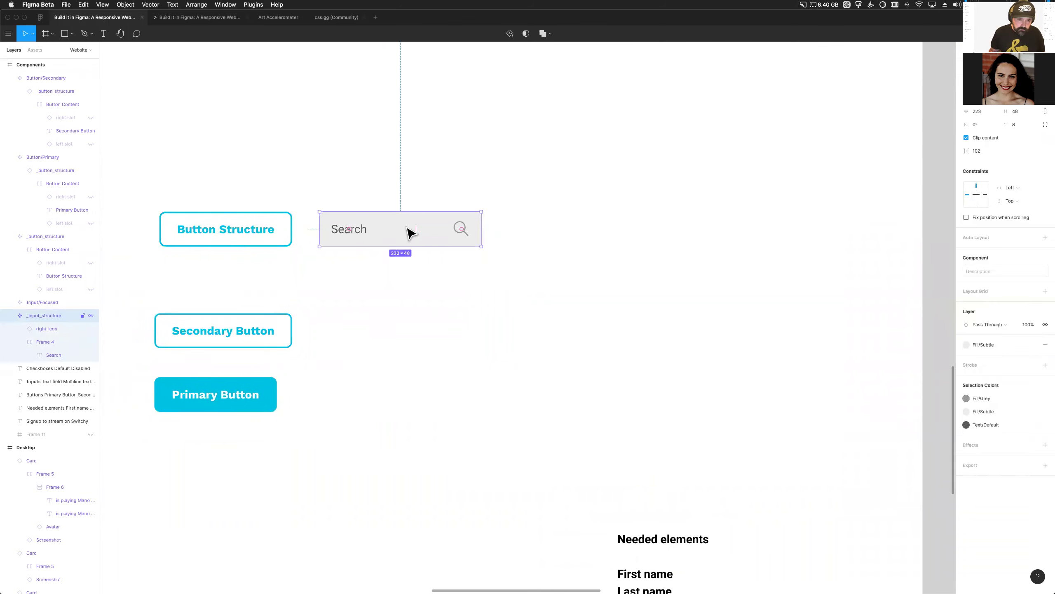
{"action": "scroll", "coordinate": [400, 240], "scroll_direction": "left", "scroll_amount": 2}
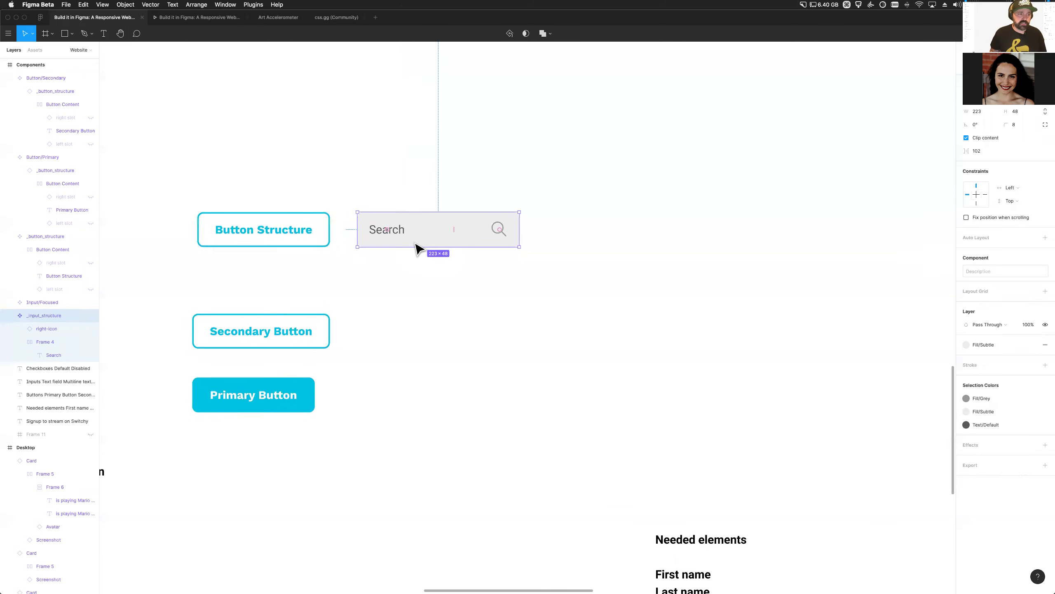
{"action": "scroll", "coordinate": [420, 247], "scroll_direction": "up", "scroll_amount": 1}
{"action": "double_click", "coordinate": [490, 246]}
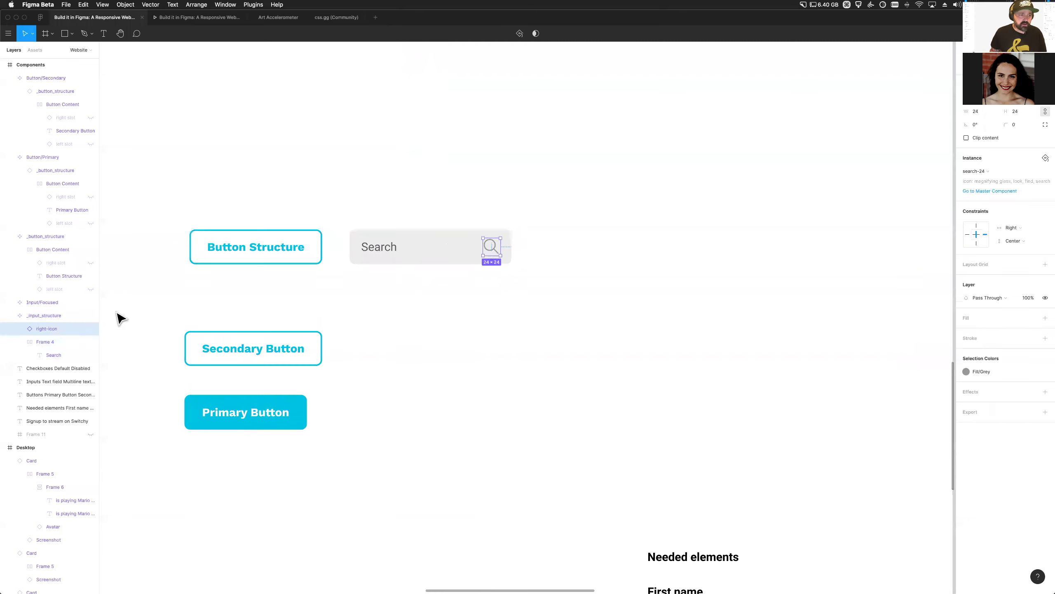
{"action": "left_click", "coordinate": [91, 329]}
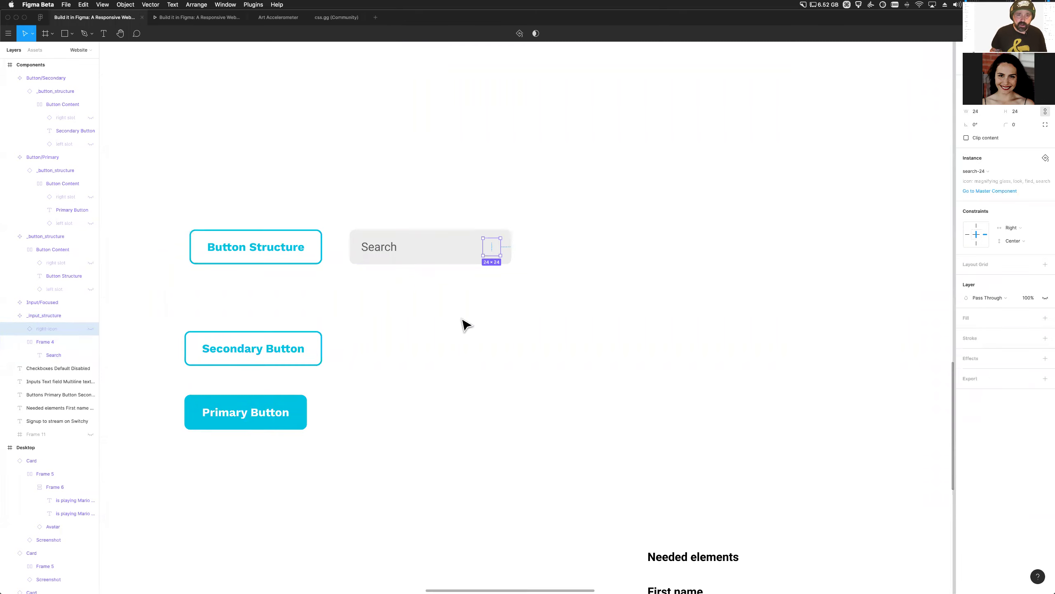
{"action": "left_click", "coordinate": [503, 299]}
Duplicate the _input_structure component as an instance directly below it, beside the Secondary Button
{"action": "left_click", "coordinate": [499, 252]}
{"action": "mouse_move", "coordinate": [511, 250]}
{"action": "left_mouse_down"}
{"action": "mouse_move", "coordinate": [694, 261]}
{"action": "mouse_move", "coordinate": [569, 261]}
{"action": "mouse_move", "coordinate": [457, 283]}
{"action": "mouse_move", "coordinate": [511, 252]}
{"action": "mouse_move", "coordinate": [622, 260]}
{"action": "mouse_move", "coordinate": [511, 256]}
{"action": "left_mouse_up"}
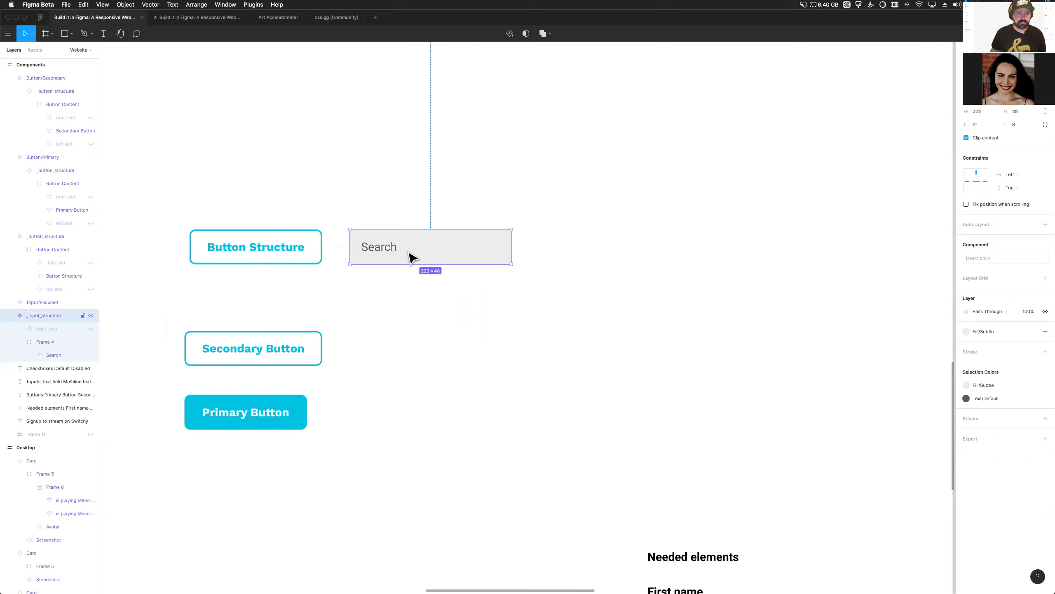
{"action": "left_click_drag", "start_coordinate": [377, 263], "coordinate": [397, 360]}
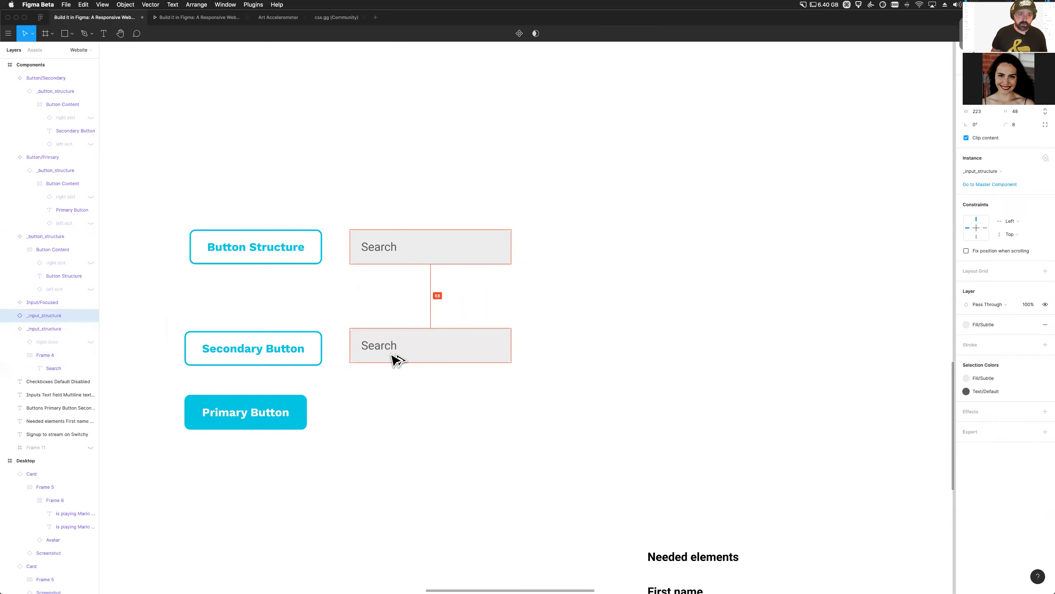
{"action": "key", "text": "Escape"}
{"action": "left_click", "coordinate": [413, 360]}
{"action": "left_click", "coordinate": [516, 499]}
Move the Inputs requirements text block up beside the new _input_structure instance
{"action": "scroll", "coordinate": [507, 492], "scroll_direction": "down", "scroll_amount": 2}
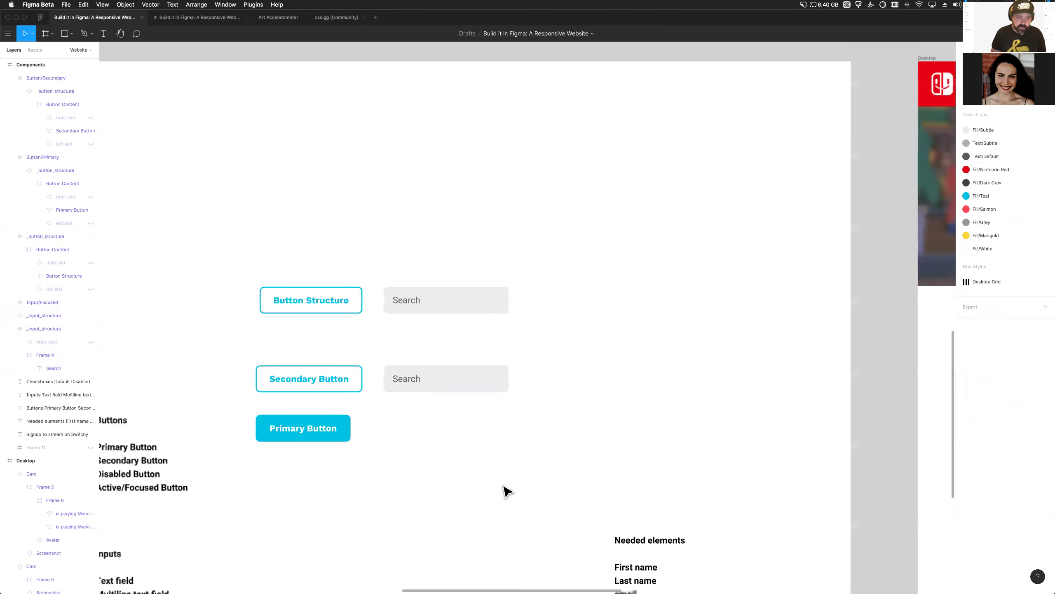
{"action": "scroll", "coordinate": [507, 491], "scroll_direction": "down", "scroll_amount": 2}
{"action": "left_click", "coordinate": [256, 562]}
{"action": "left_click_drag", "start_coordinate": [536, 466], "coordinate": [532, 436]}
{"action": "scroll", "coordinate": [519, 436], "scroll_direction": "up", "scroll_amount": 5}
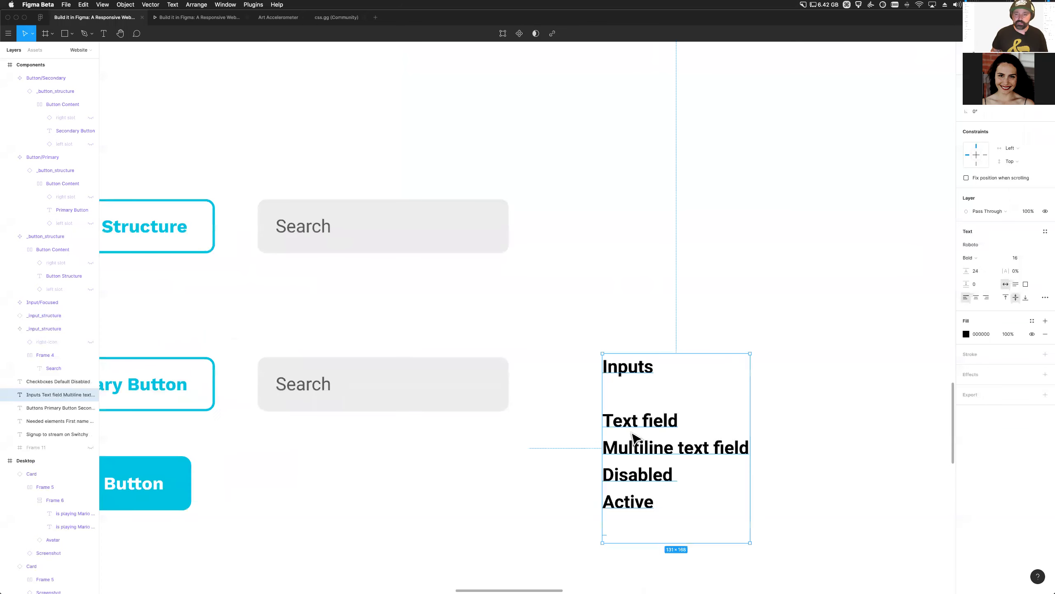
{"action": "left_click_drag", "start_coordinate": [623, 416], "coordinate": [615, 411]}
Turn the _input_structure instance beside the Secondary Button into a component and rename it "Field/Text"
{"action": "left_click", "coordinate": [345, 397]}
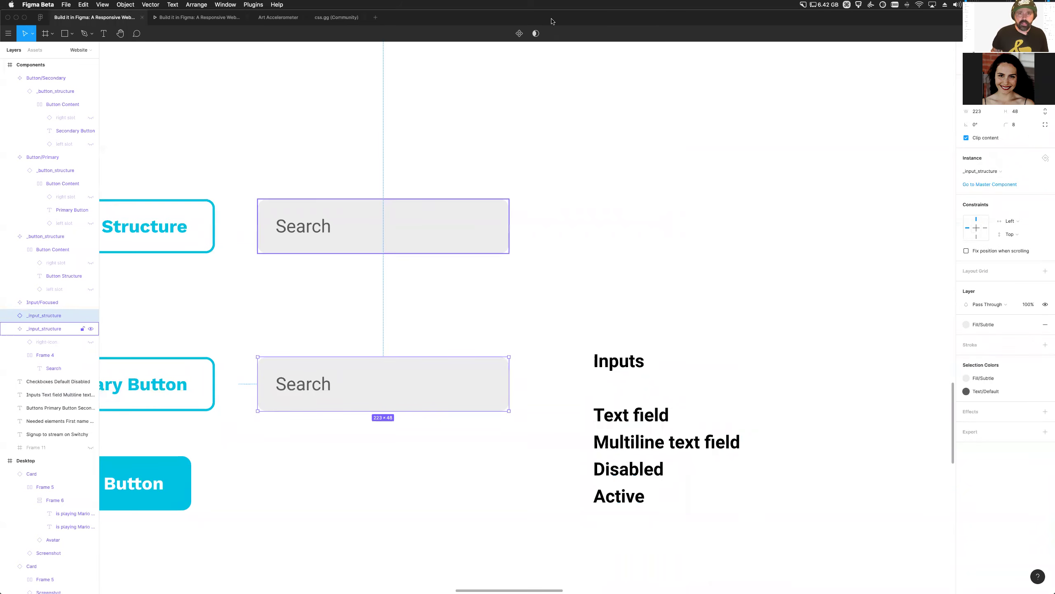
{"action": "left_click", "coordinate": [518, 34]}
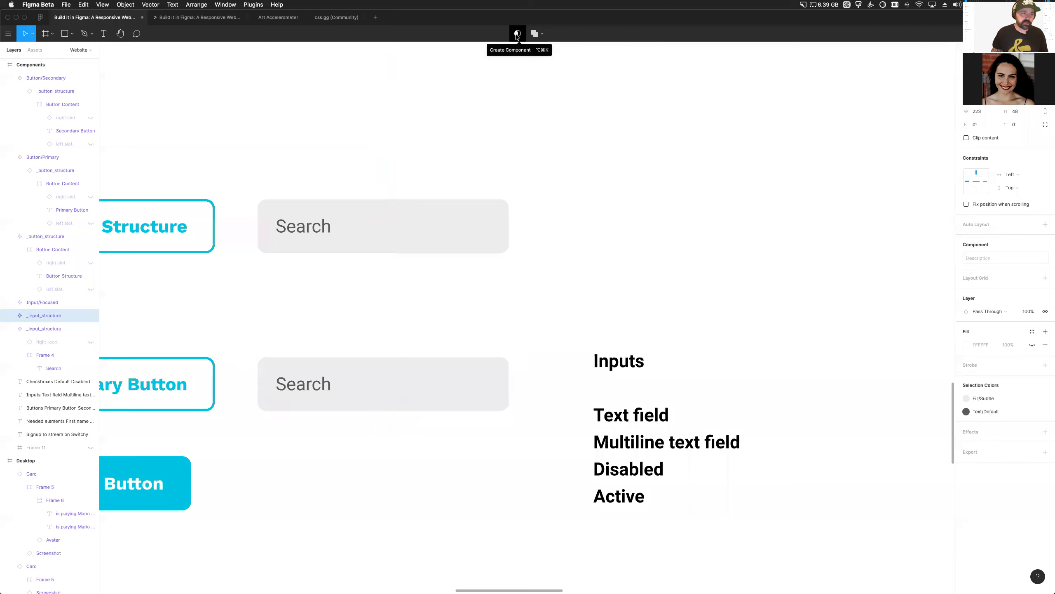
{"action": "double_click", "coordinate": [45, 315]}
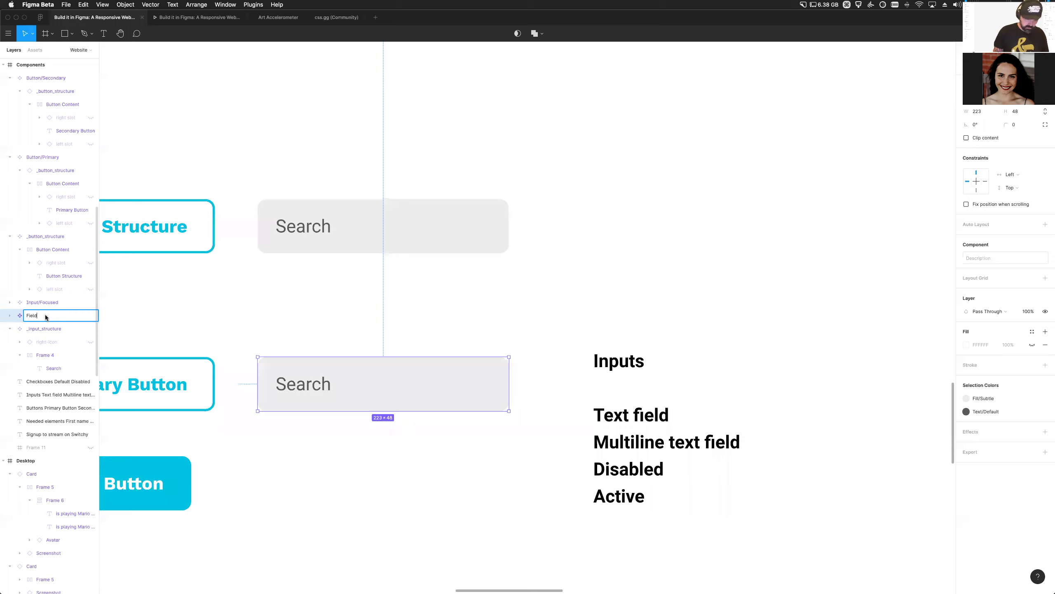
{"action": "type", "text": "Field/Text"}
{"action": "key", "text": "Return"}
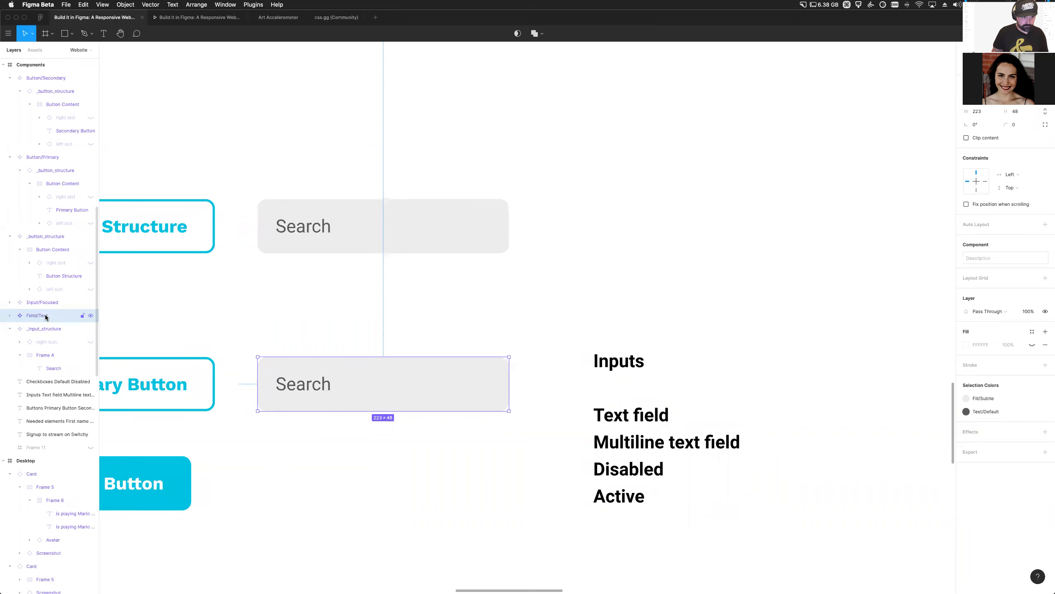
{"action": "left_click", "coordinate": [349, 445]}
{"action": "scroll", "coordinate": [318, 337], "scroll_direction": "down", "scroll_amount": 3}
{"action": "left_click_drag", "start_coordinate": [318, 337], "coordinate": [337, 412]}
{"action": "key", "text": "super+z"}
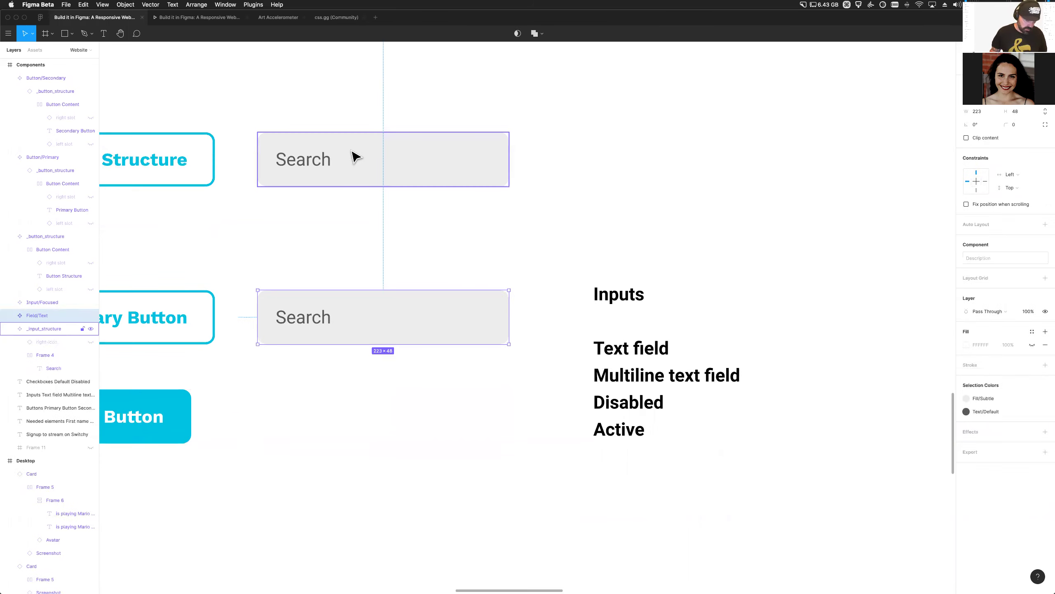
{"action": "left_click_drag", "start_coordinate": [353, 316], "coordinate": [354, 388]}
{"action": "key", "text": "super+z"}
Place another _input_structure instance below the Field/Text component, turn it into a component and name it "Field/Text"
{"action": "left_click_drag", "start_coordinate": [420, 157], "coordinate": [436, 414]}
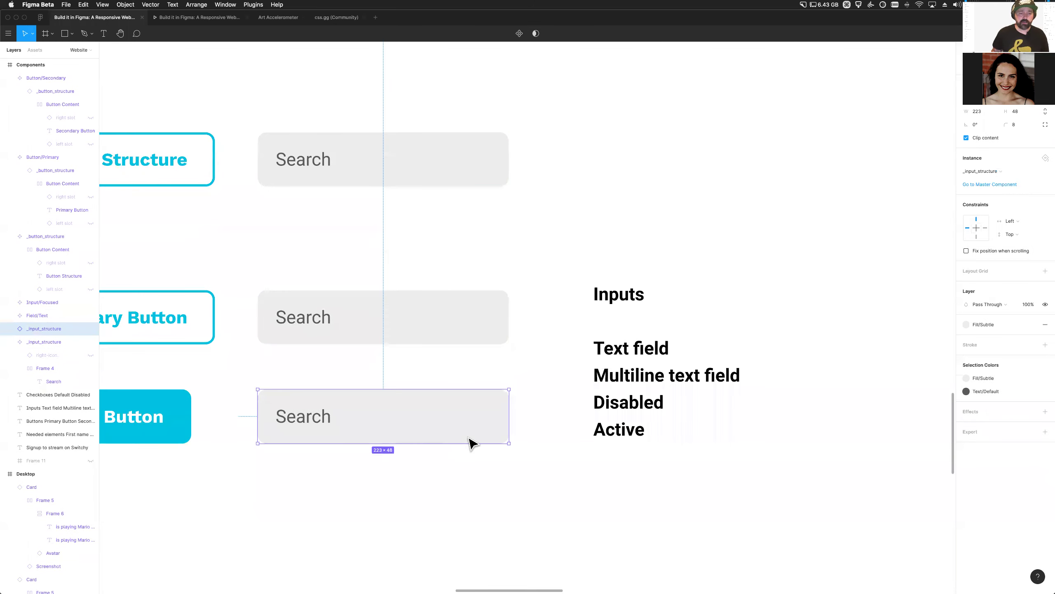
{"action": "left_click", "coordinate": [520, 34]}
{"action": "double_click", "coordinate": [50, 329]}
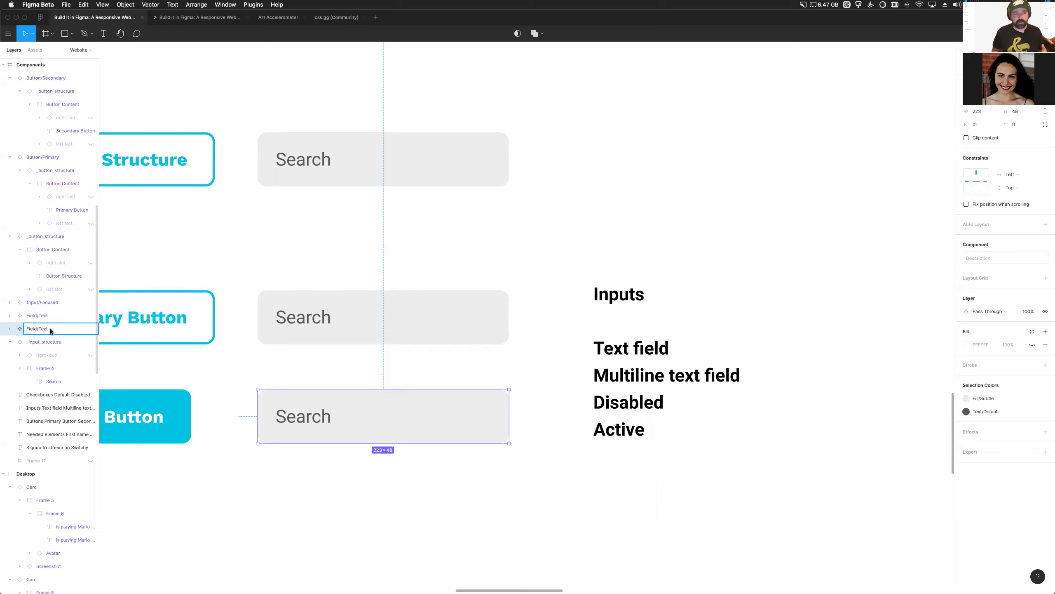
{"action": "type", "text": "Field/Text"}
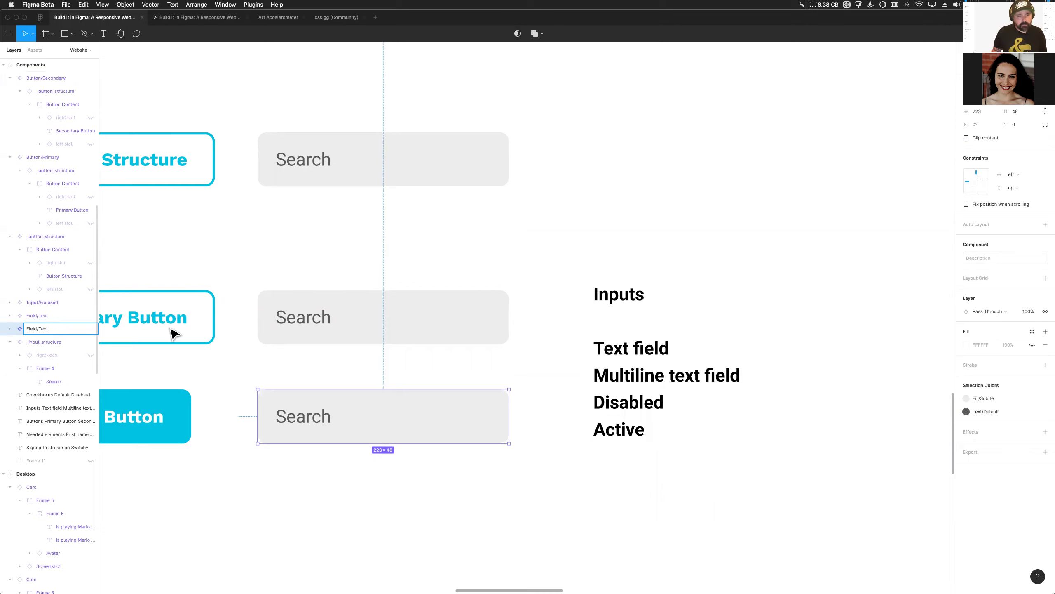
Rename the upper Field/Text component, the one beside the Secondary Button, as "Field/Text/Default"
{"action": "left_click", "coordinate": [351, 325]}
{"action": "double_click", "coordinate": [58, 317]}
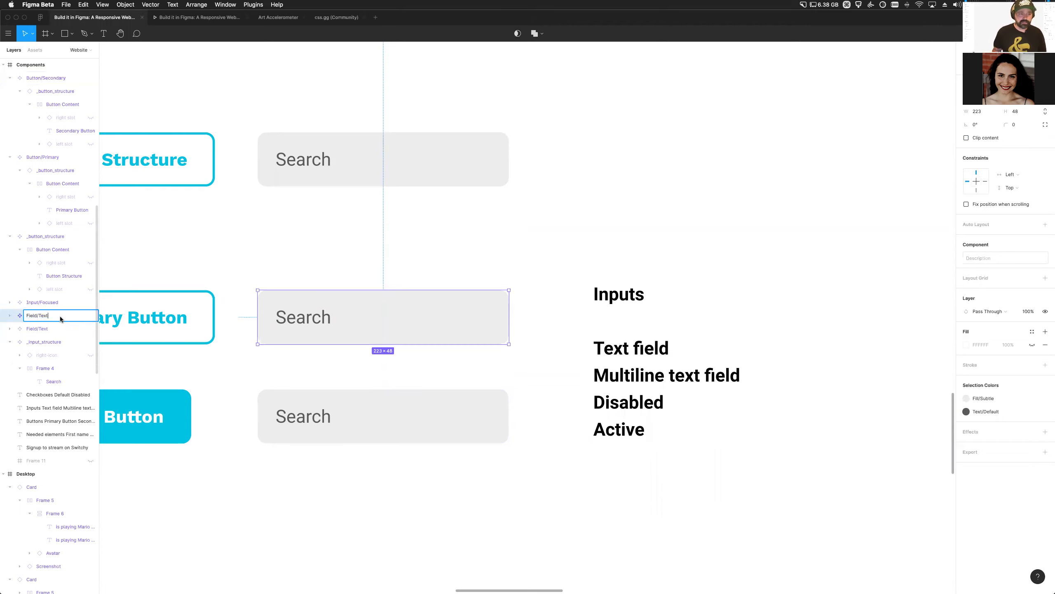
{"action": "type", "text": "/Default"}
{"action": "key", "text": "Return"}
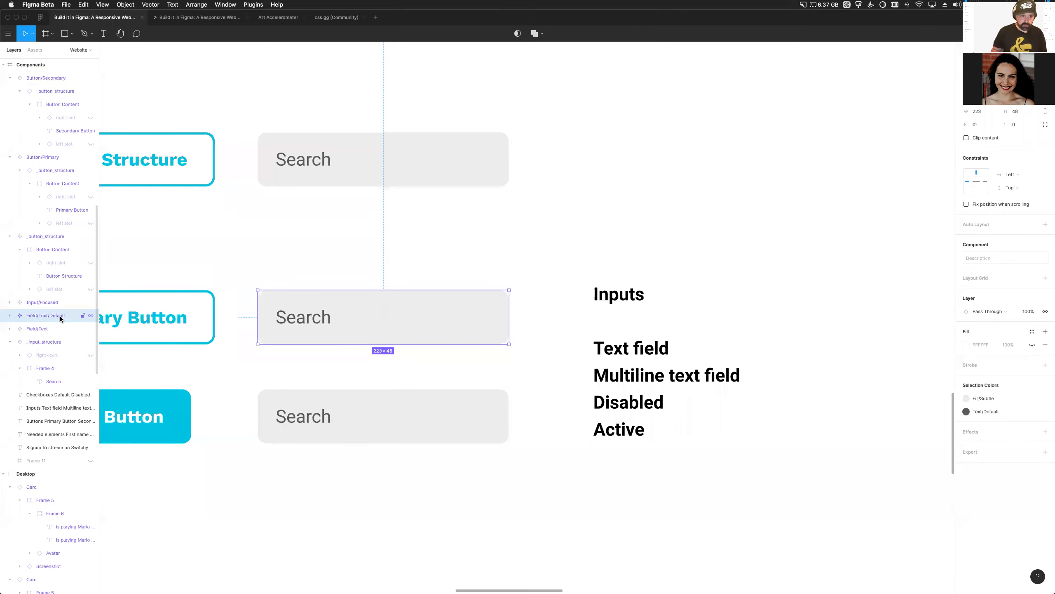
Rename the lower Field/Text component as "Field/Text/Focused"
{"action": "left_click", "coordinate": [322, 430]}
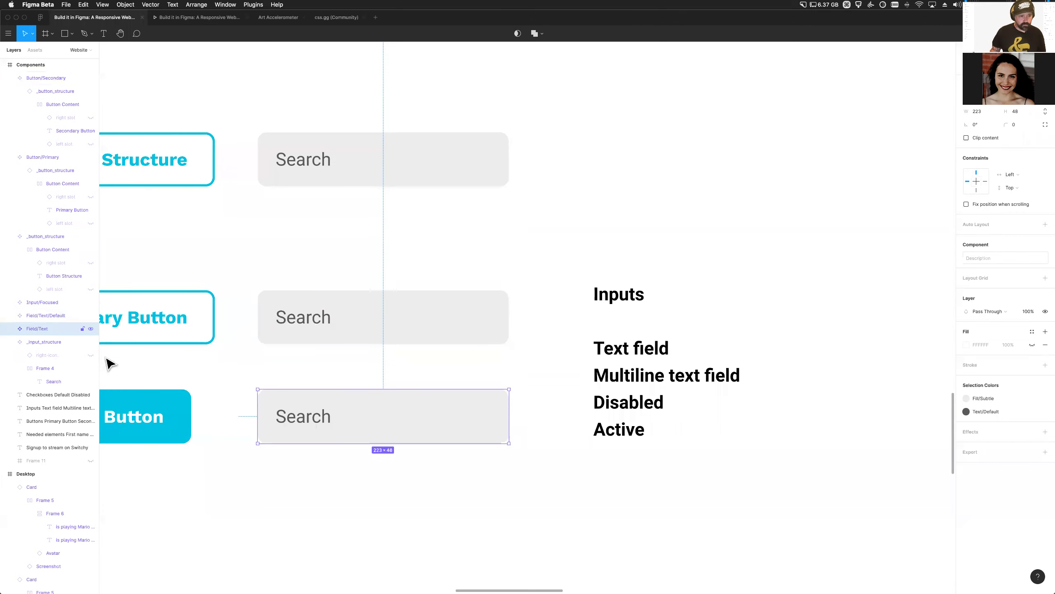
{"action": "double_click", "coordinate": [56, 329]}
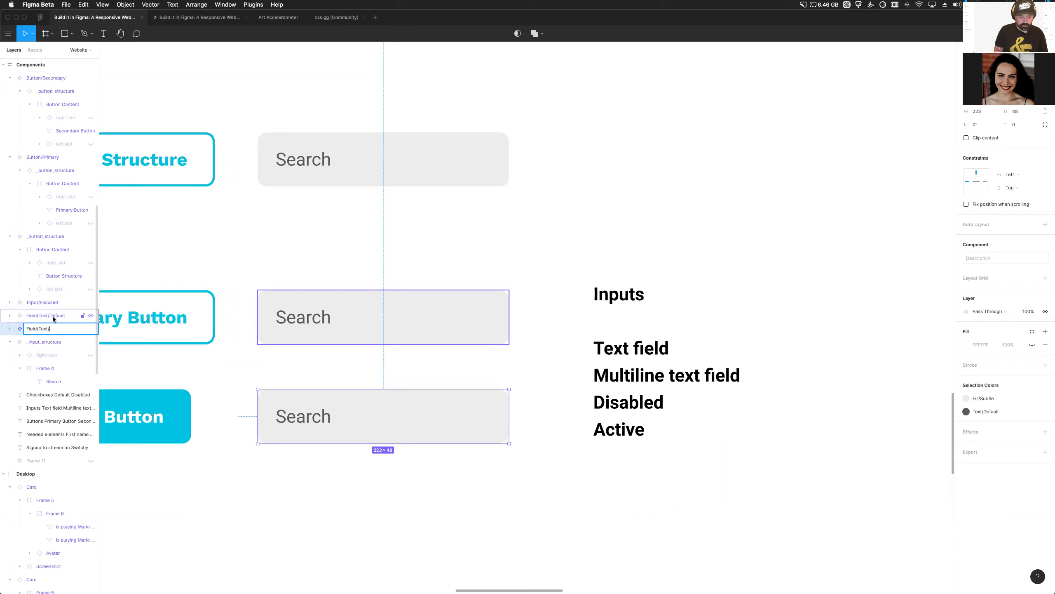
{"action": "key", "text": "Return"}
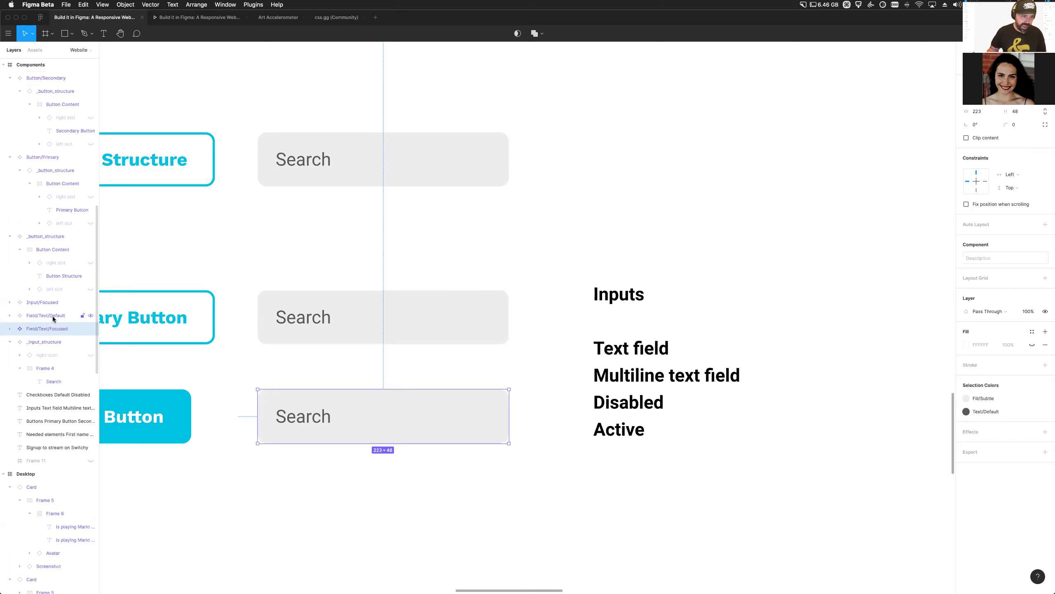
Try placing a test instance of Field/Text/Default below the fields, examine its related component options, and undo the copy
{"action": "left_click", "coordinate": [310, 338]}
{"action": "scroll", "coordinate": [528, 395], "scroll_direction": "right", "scroll_amount": 1}
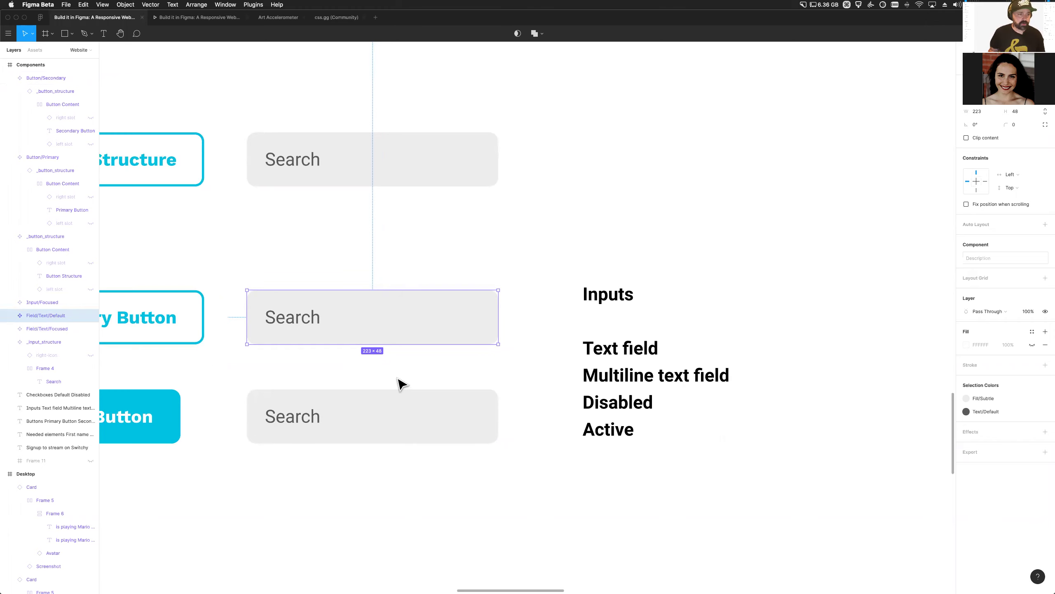
{"action": "scroll", "coordinate": [401, 381], "scroll_direction": "right", "scroll_amount": 1}
{"action": "scroll", "coordinate": [401, 382], "scroll_direction": "down", "scroll_amount": 1}
{"action": "left_click_drag", "start_coordinate": [358, 323], "coordinate": [469, 520]}
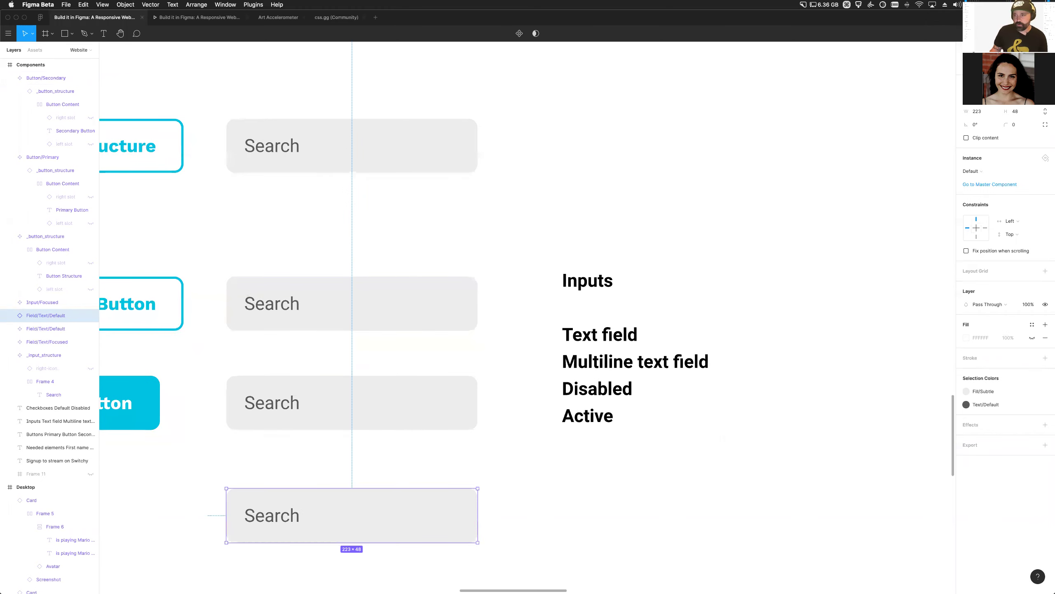
{"action": "left_click", "coordinate": [983, 172]}
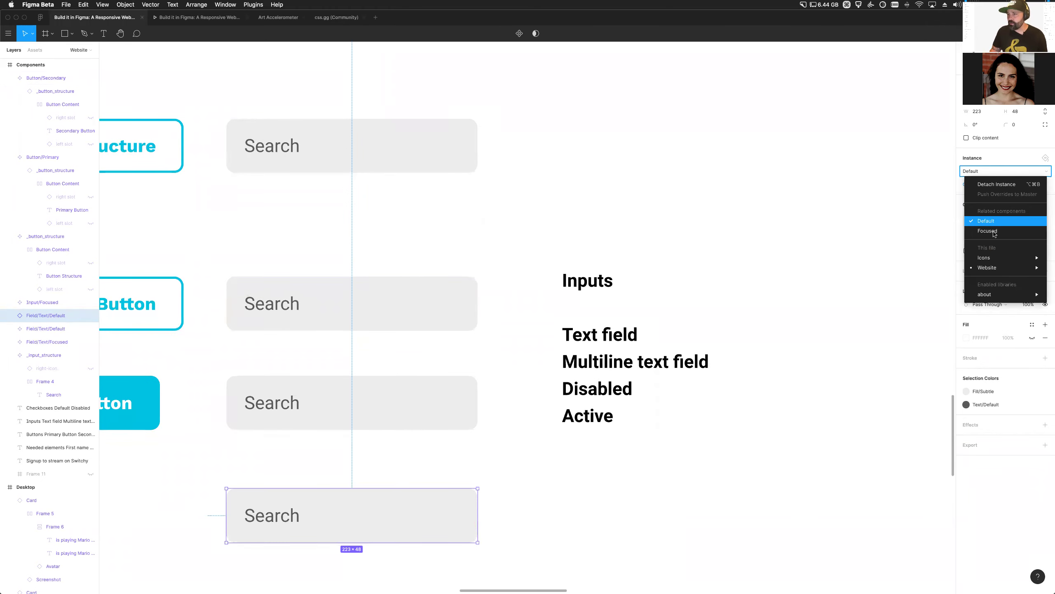
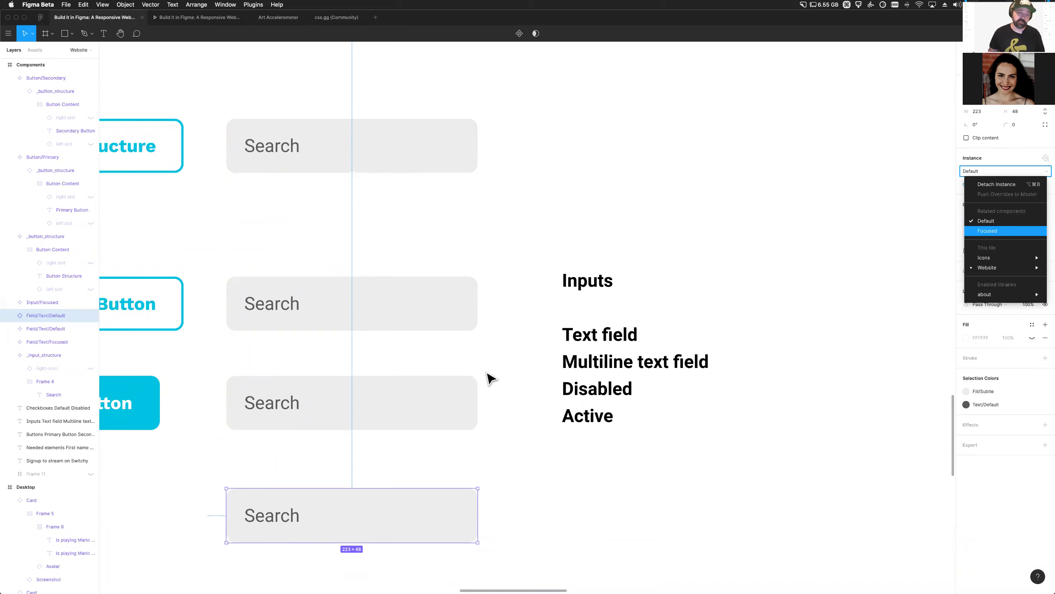
{"action": "left_click", "coordinate": [488, 455]}
{"action": "key", "text": "super+z"}
Change the text in the _input_structure base component to "Input Structure"
{"action": "left_click", "coordinate": [272, 308]}
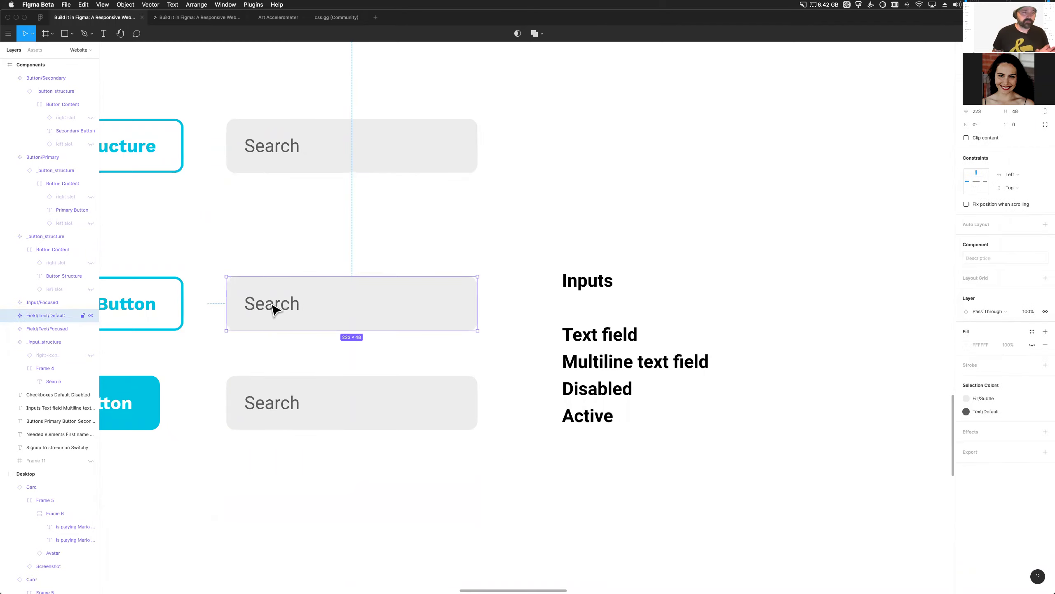
{"action": "scroll", "coordinate": [272, 308], "scroll_direction": "left", "scroll_amount": 2}
{"action": "double_click", "coordinate": [285, 302]}
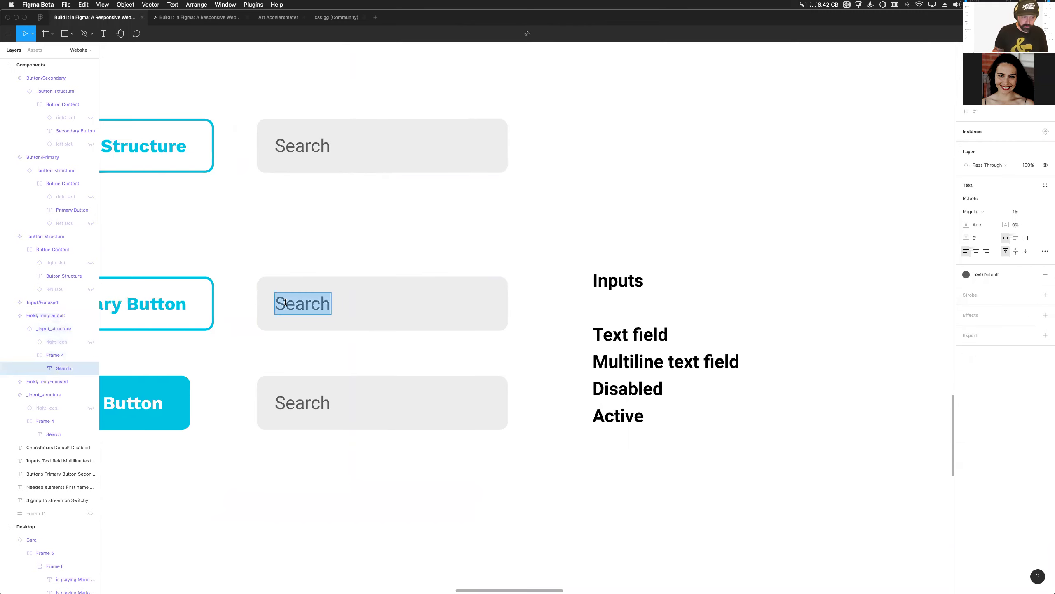
{"action": "left_click", "coordinate": [299, 146]}
{"action": "key", "text": "Return"}
{"action": "type", "text": "Input Structure"}
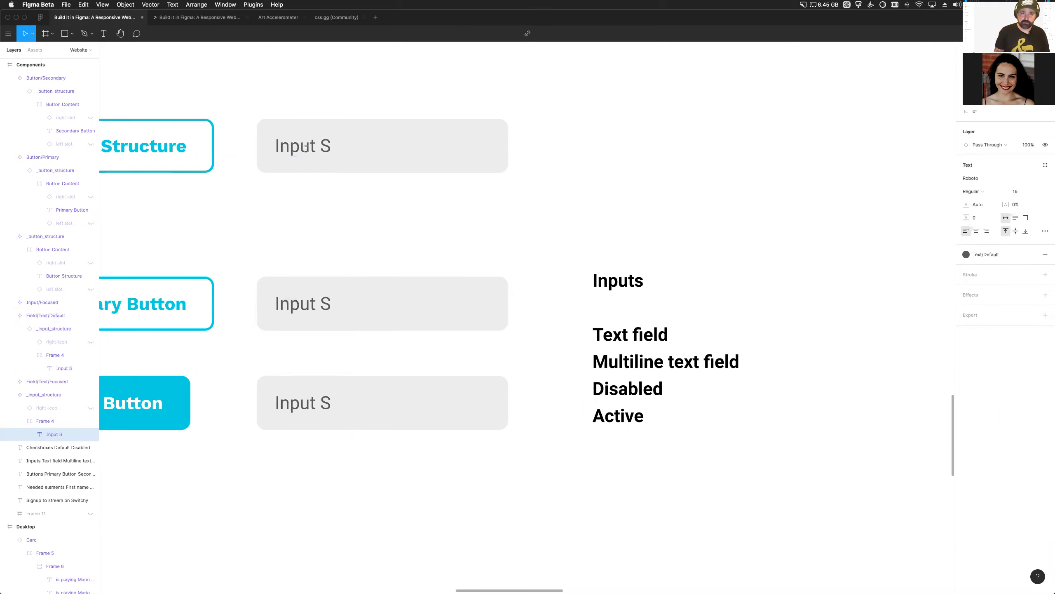
{"action": "key", "text": "Escape"}
Change the text in the Field/Text/Default component to "Default textfield"
{"action": "left_click", "coordinate": [337, 309]}
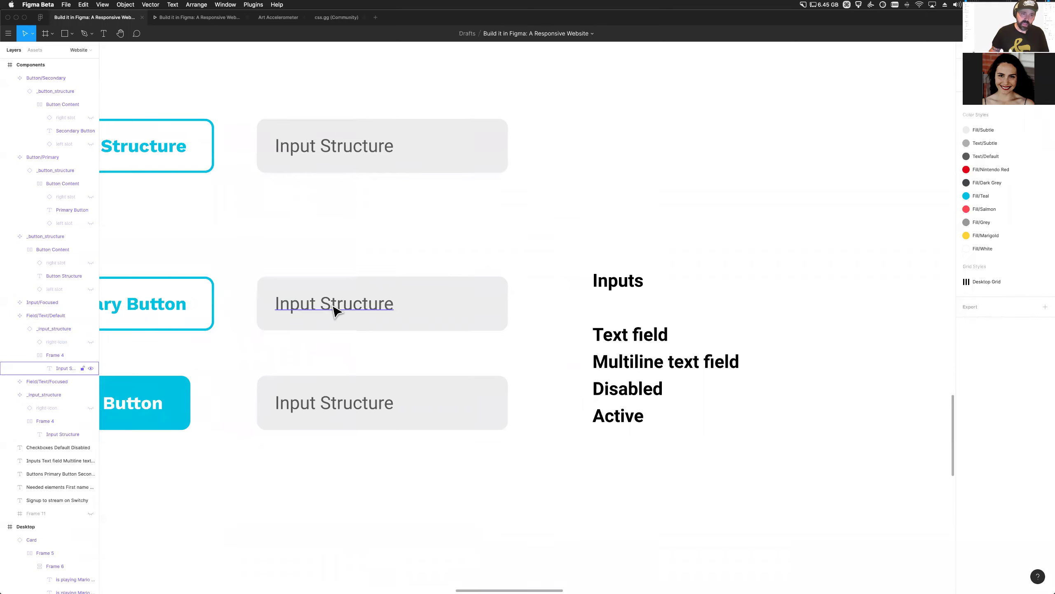
{"action": "key", "text": "Return"}
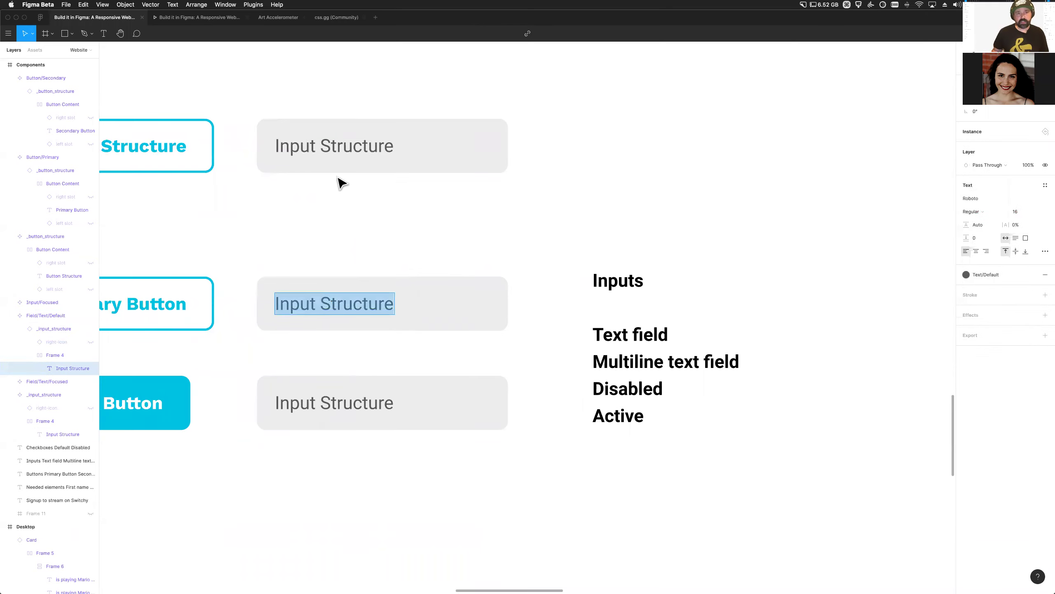
{"action": "scroll", "coordinate": [338, 182], "scroll_direction": "right", "scroll_amount": 2}
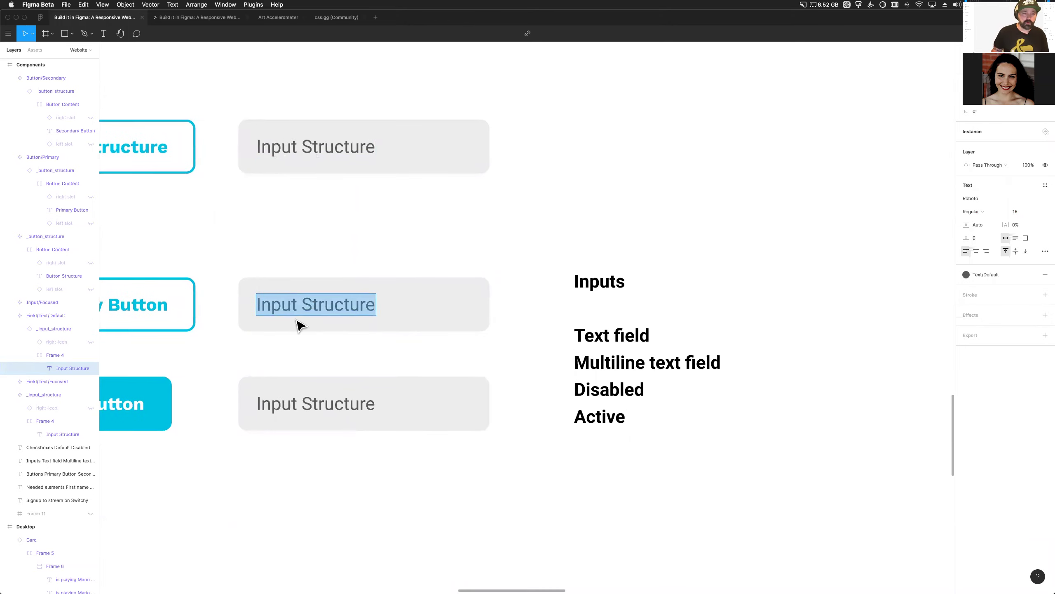
{"action": "triple_click", "coordinate": [301, 306]}
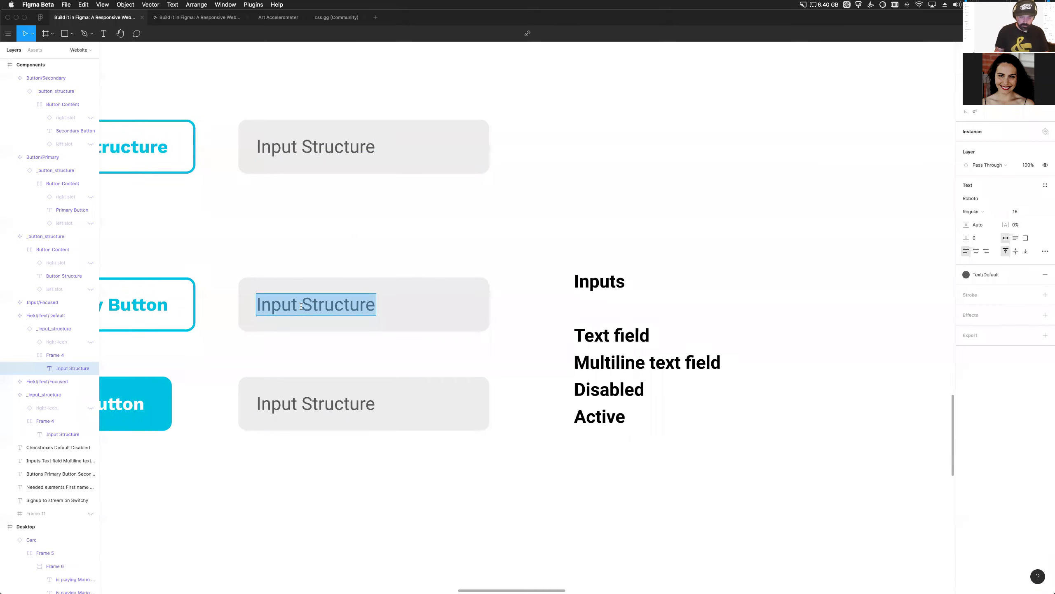
{"action": "type", "text": "Default"}
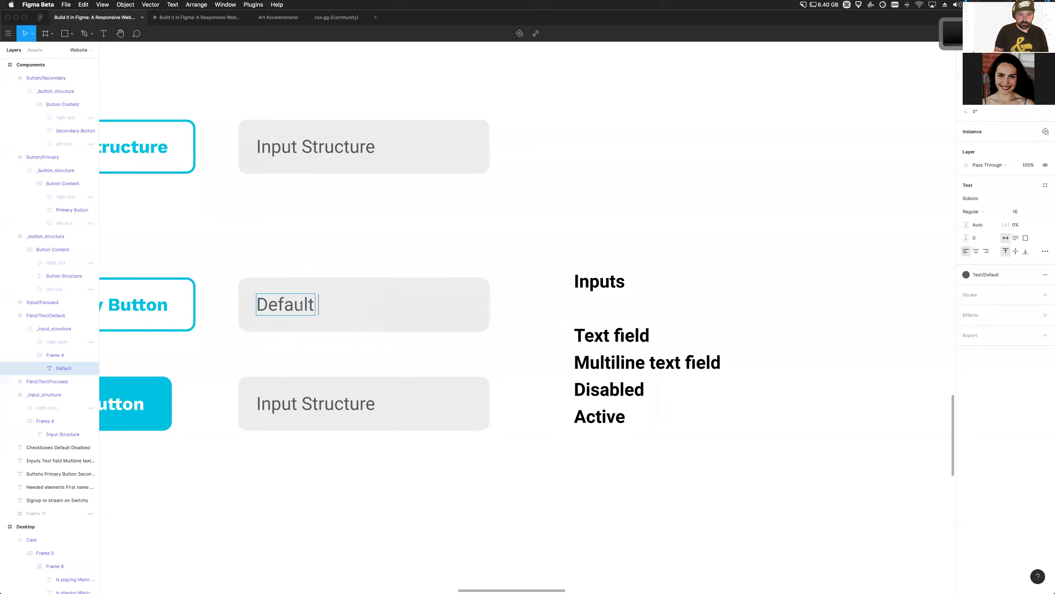
{"action": "type", "text": " textfield"}
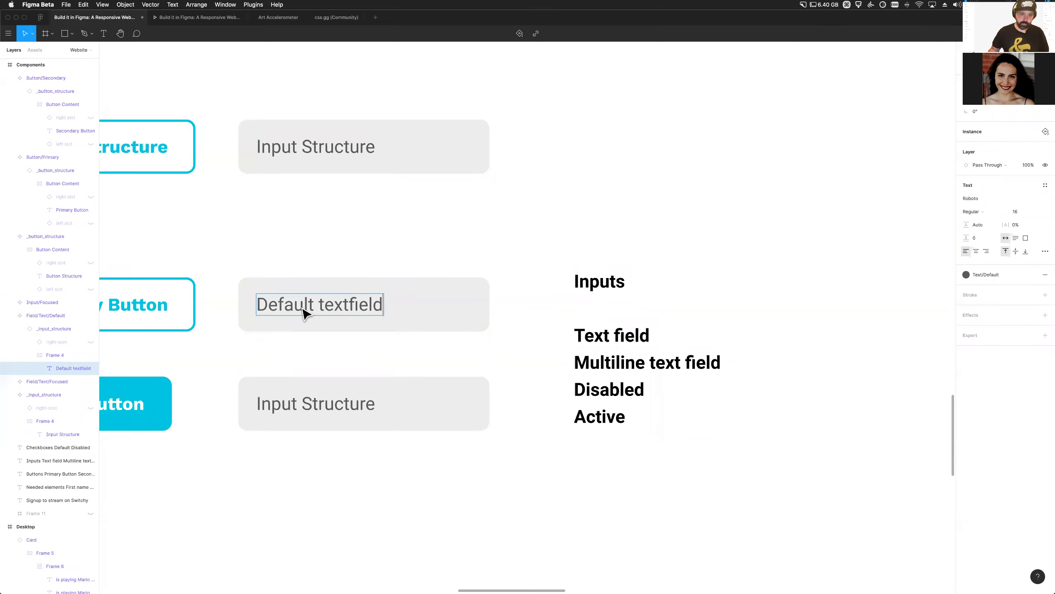
Try moving the Field/Text/Default and Field/Text/Focused components lower together, and undo the move
{"action": "left_click", "coordinate": [328, 353]}
{"action": "left_click", "coordinate": [346, 397]}
{"action": "scroll", "coordinate": [365, 447], "scroll_direction": "down", "scroll_amount": 3}
{"action": "left_click", "coordinate": [369, 459]}
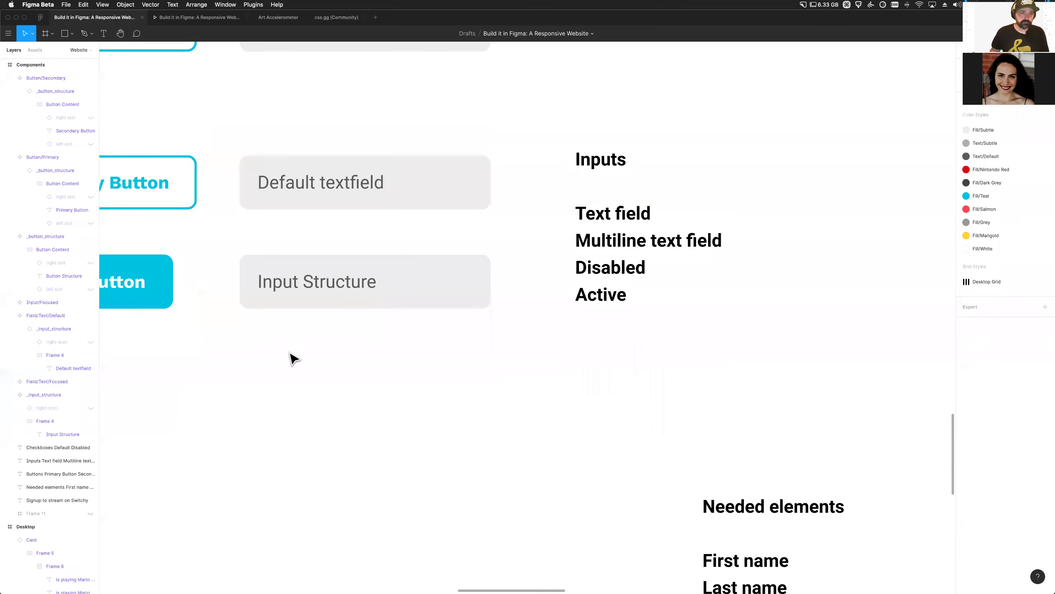
{"action": "scroll", "coordinate": [324, 383], "scroll_direction": "up", "scroll_amount": 1}
{"action": "left_click", "coordinate": [331, 324]}
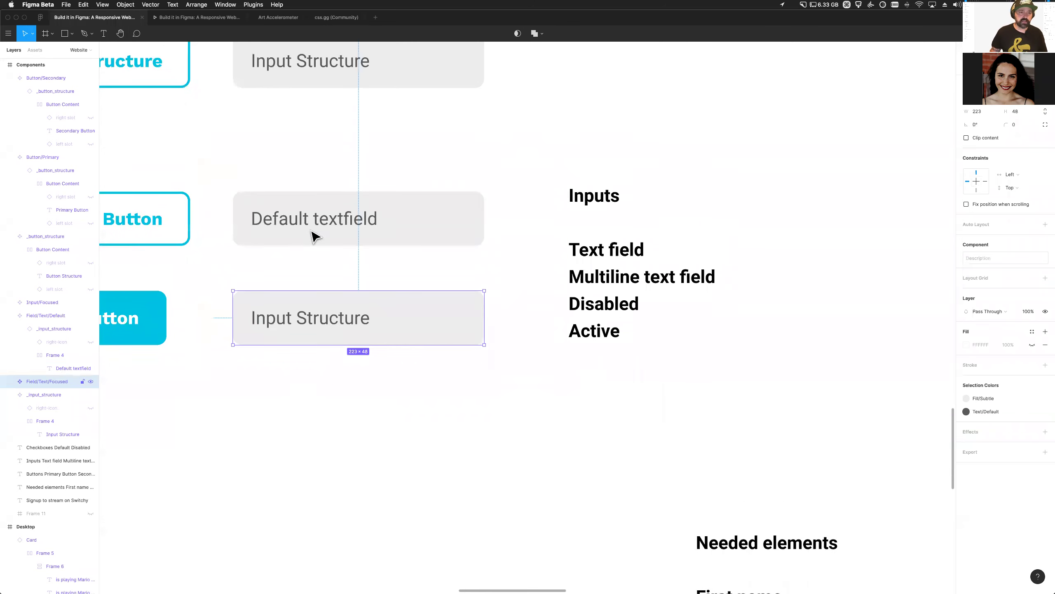
{"action": "left_click", "coordinate": [312, 216], "text": "shift"}
{"action": "left_click_drag", "start_coordinate": [312, 216], "coordinate": [323, 335]}
{"action": "left_click", "coordinate": [364, 289]}
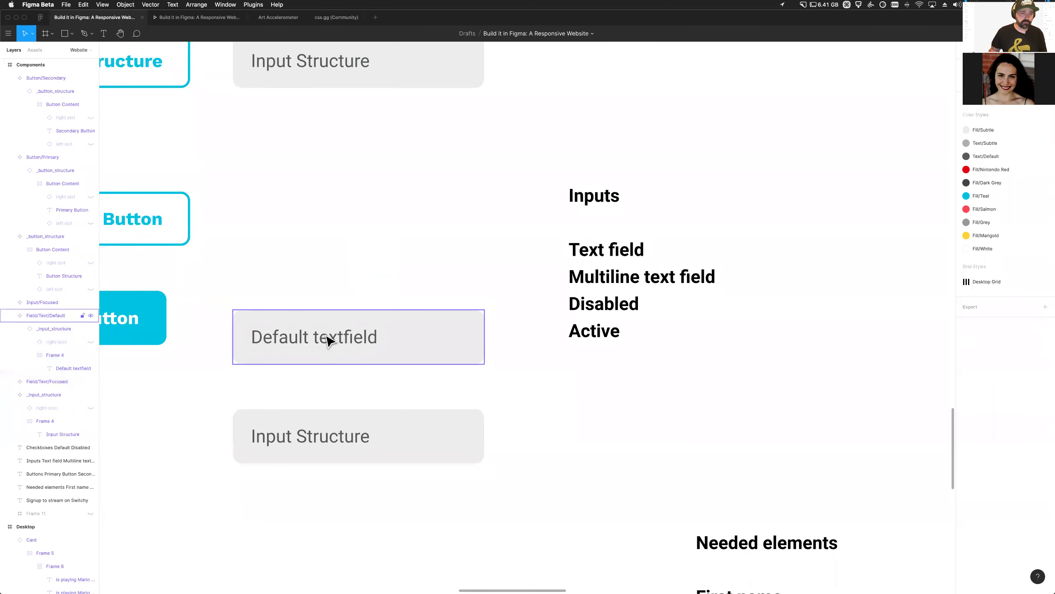
{"action": "key", "text": "super+z"}
{"action": "key", "text": "super+z"}
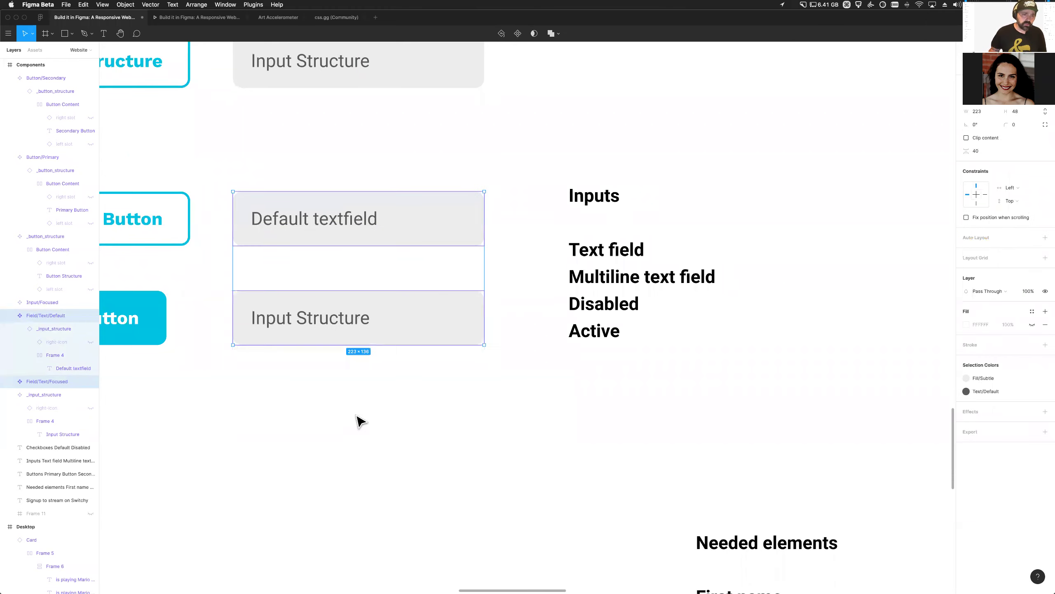
{"action": "left_click", "coordinate": [360, 419]}
Change the text in the Field/Text/Focused component to "Focused textfield"
{"action": "double_click", "coordinate": [315, 327]}
{"action": "double_click", "coordinate": [314, 322]}
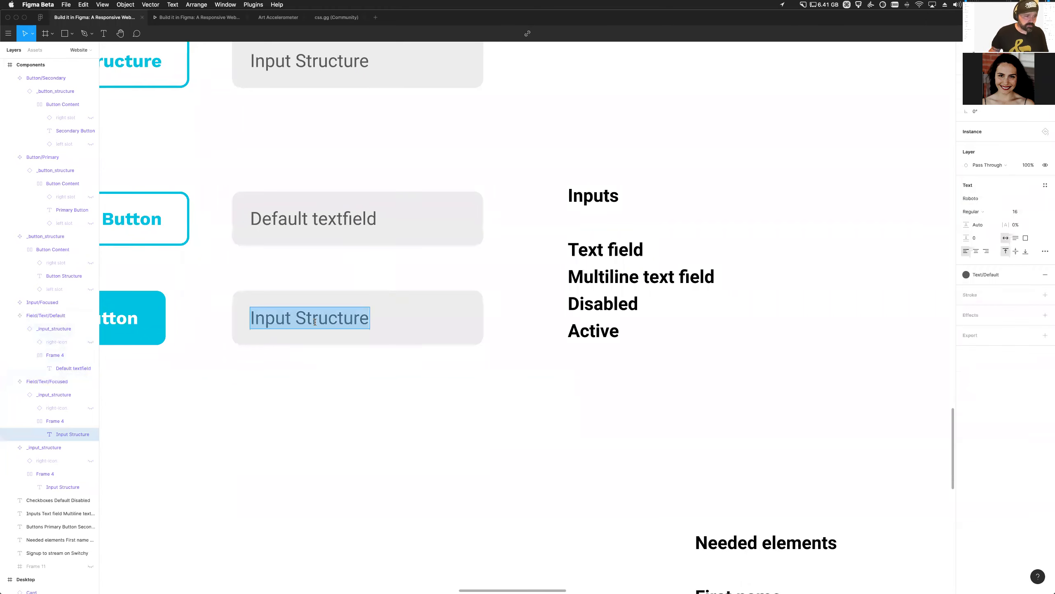
{"action": "type", "text": "Focu"}
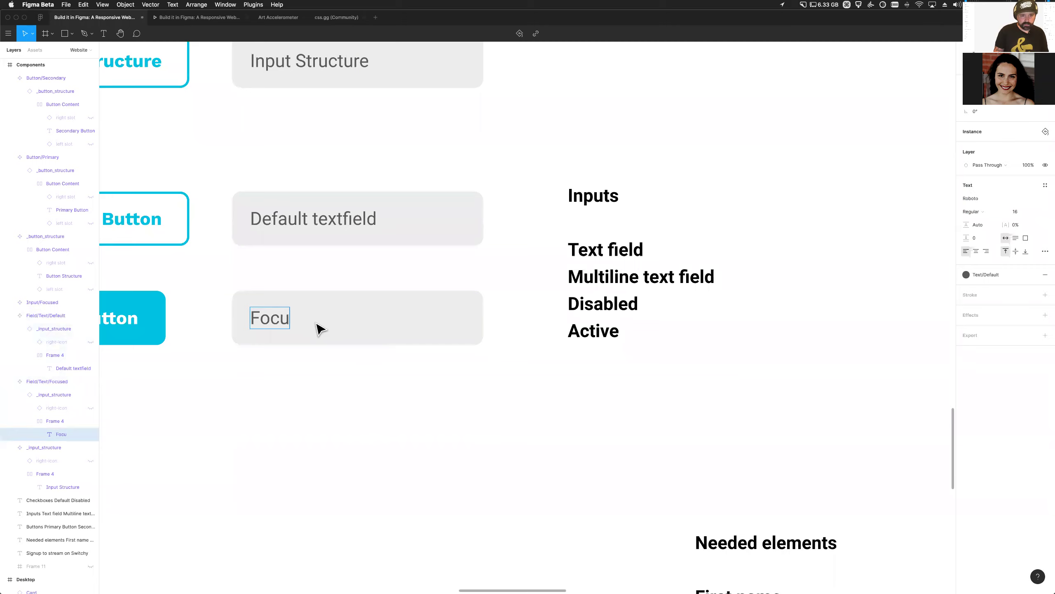
{"action": "type", "text": "sed textfield"}
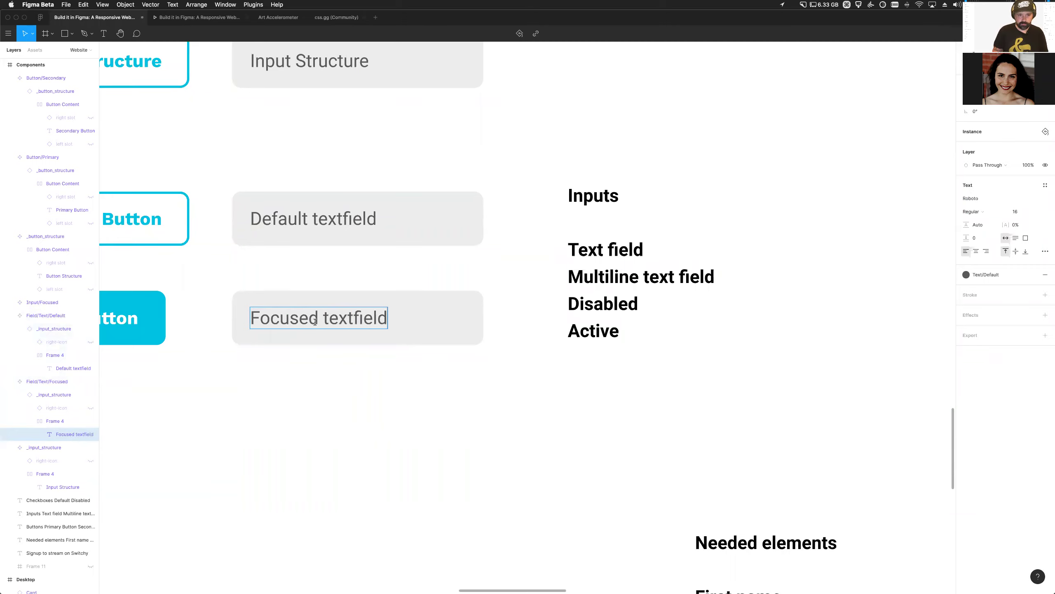
{"action": "key", "text": "Return"}
{"action": "key", "text": "ctrl+z"}
{"action": "key", "text": "ctrl+shift+z"}
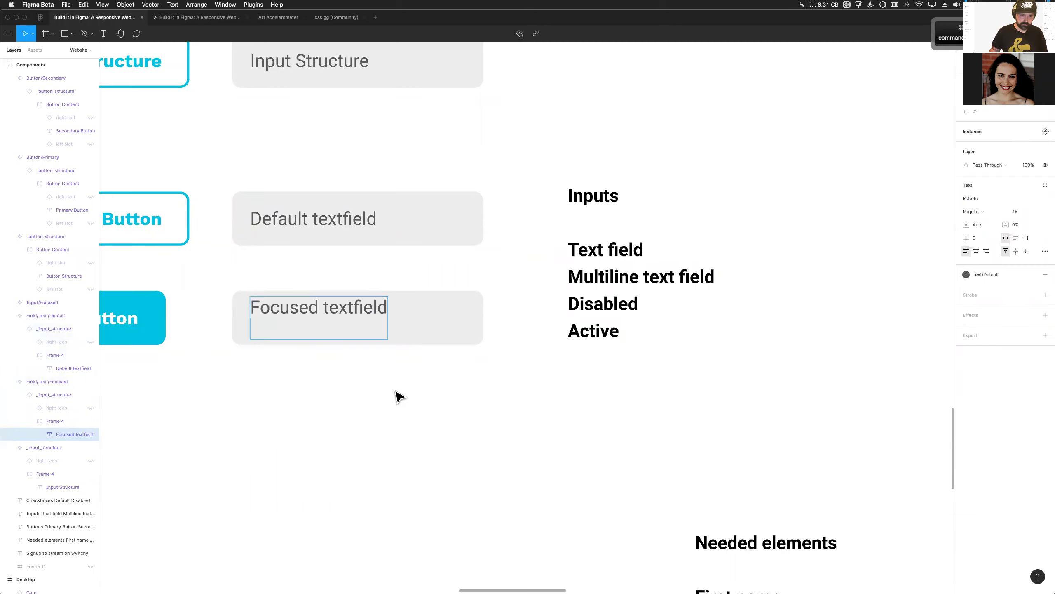
{"action": "key", "text": "BackSpace"}
{"action": "key", "text": "Escape"}
Apply the Fill/Dark Grey color style to the text in the Field/Text/Focused component
{"action": "left_click", "coordinate": [332, 318]}
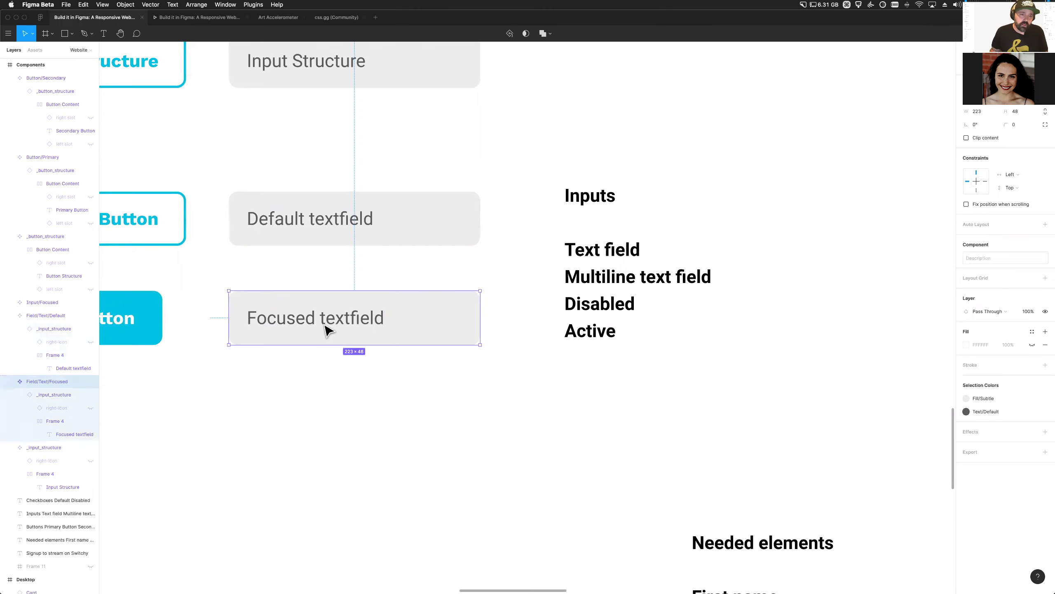
{"action": "double_click", "coordinate": [337, 327]}
{"action": "left_click", "coordinate": [986, 274]}
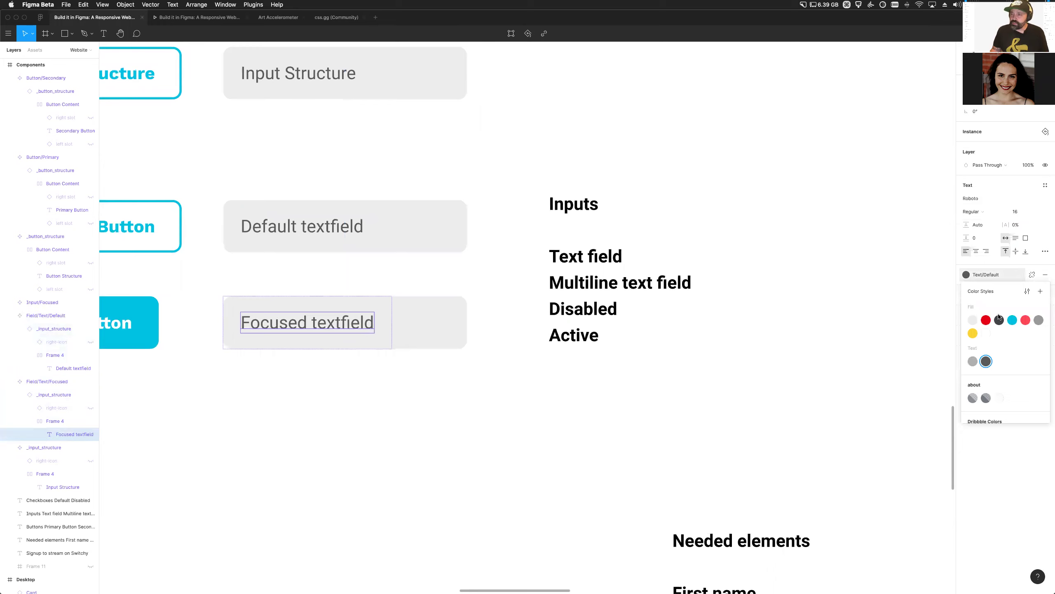
{"action": "left_click", "coordinate": [987, 358]}
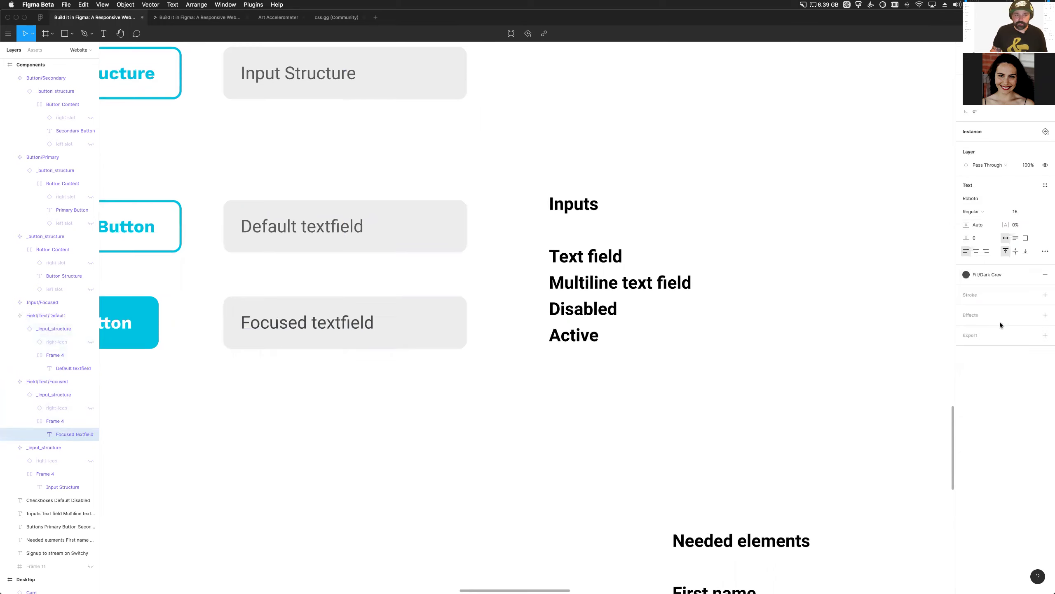
{"action": "left_click", "coordinate": [357, 378]}
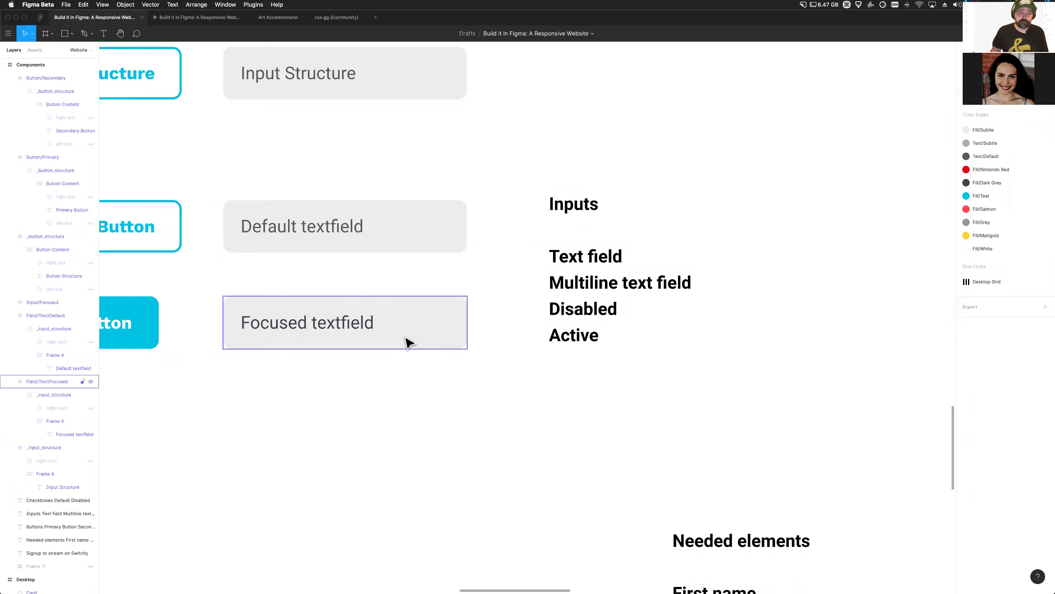
Change the fill of the _input_structure instance nested in Field/Text/Focused to the Fill/White style
{"action": "left_click", "coordinate": [409, 342]}
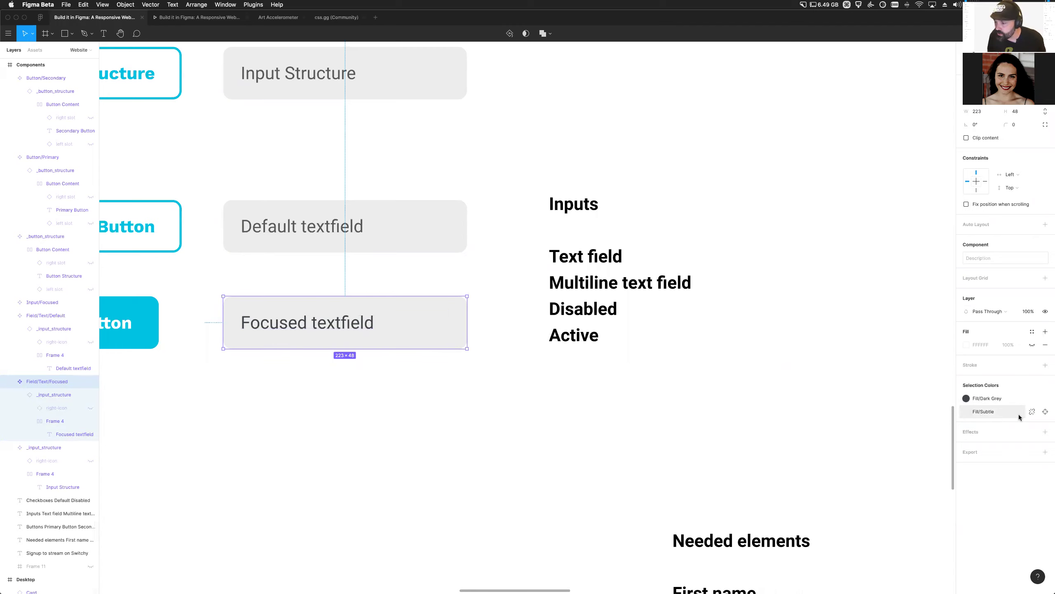
{"action": "left_click", "coordinate": [1044, 412]}
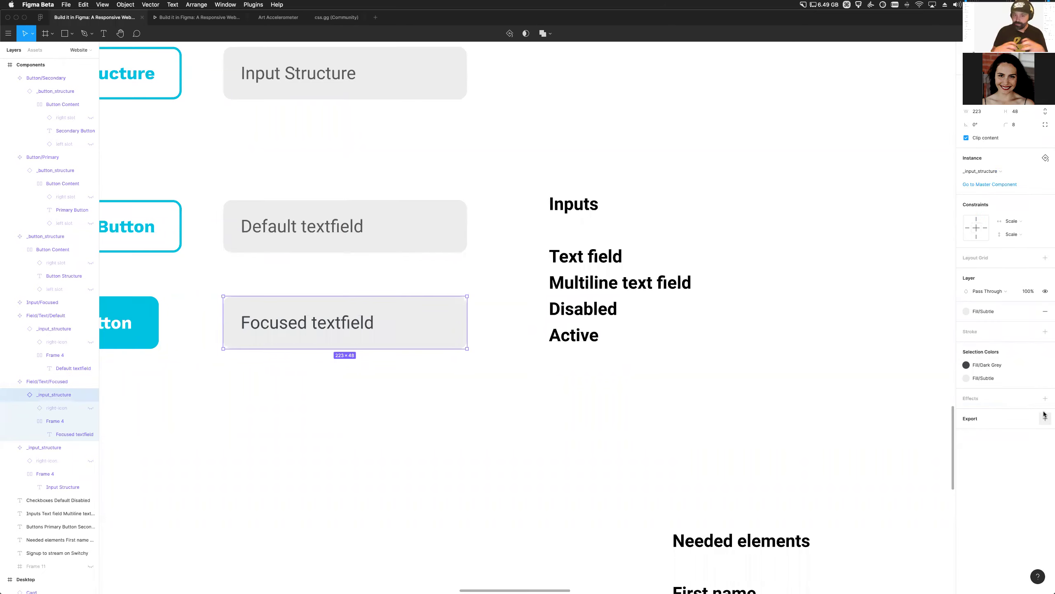
{"action": "left_click", "coordinate": [254, 331]}
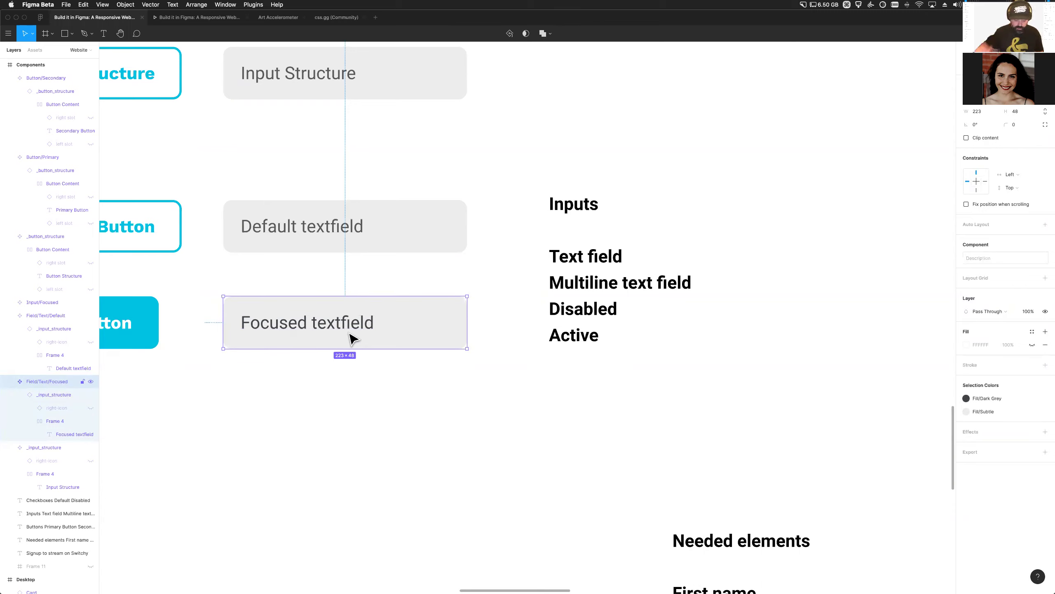
{"action": "scroll", "coordinate": [352, 336], "scroll_direction": "right", "scroll_amount": 1}
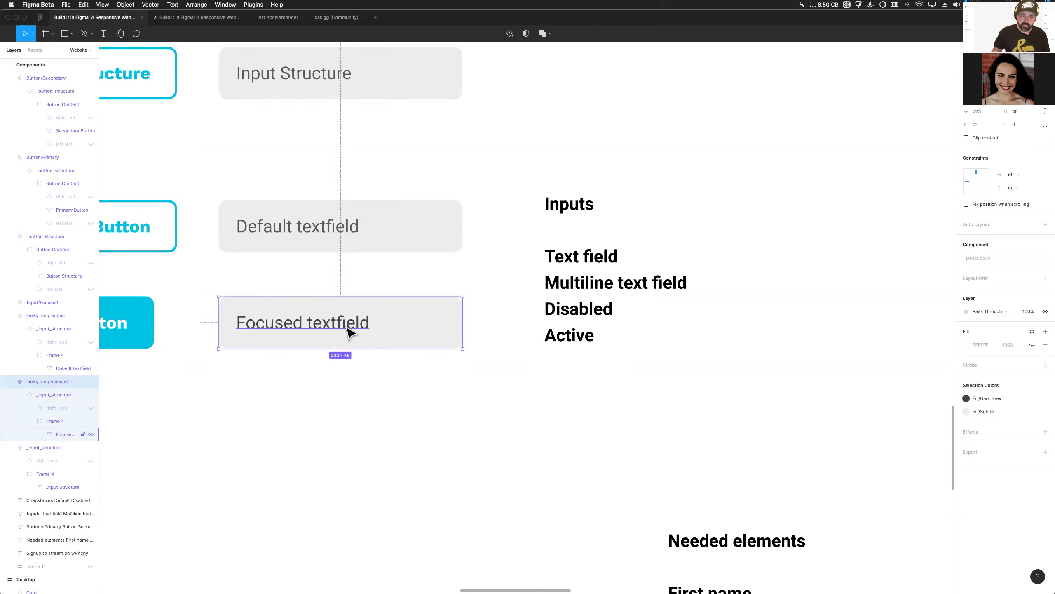
{"action": "right_click", "coordinate": [348, 328], "text": "super"}
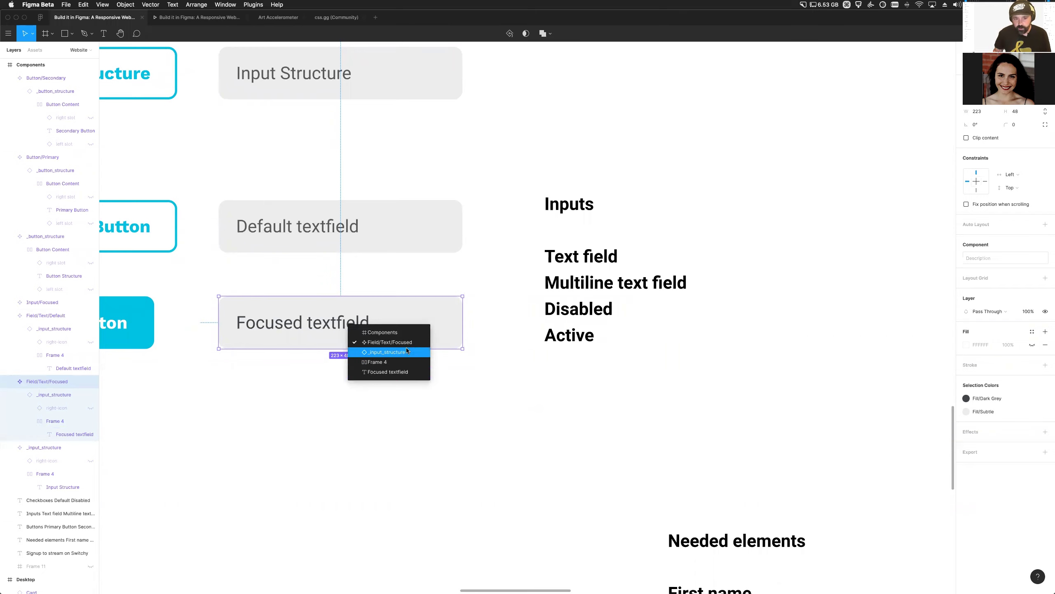
{"action": "left_click", "coordinate": [394, 353]}
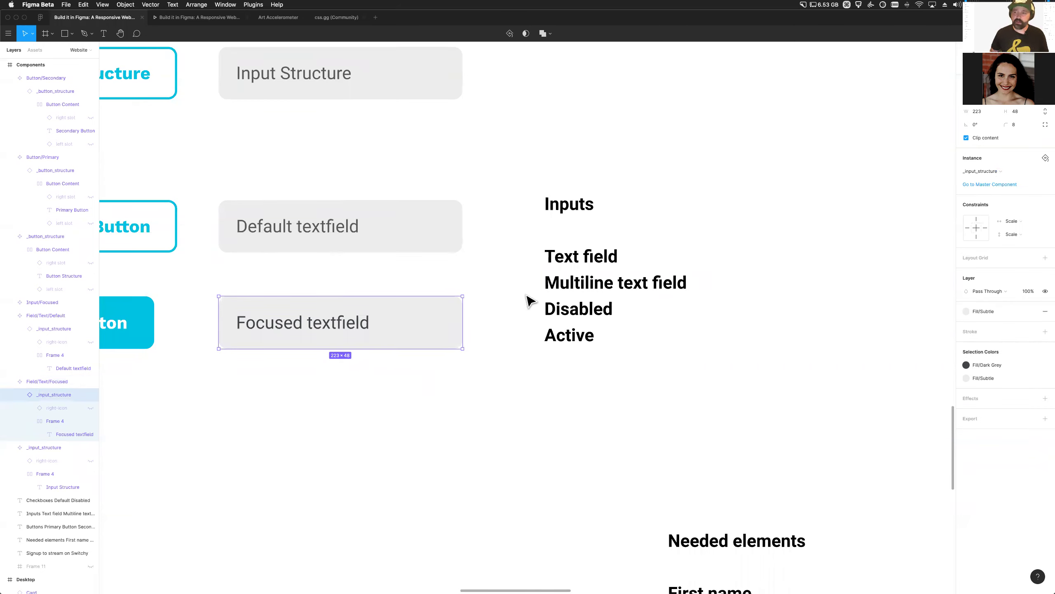
{"action": "left_click", "coordinate": [1013, 313]}
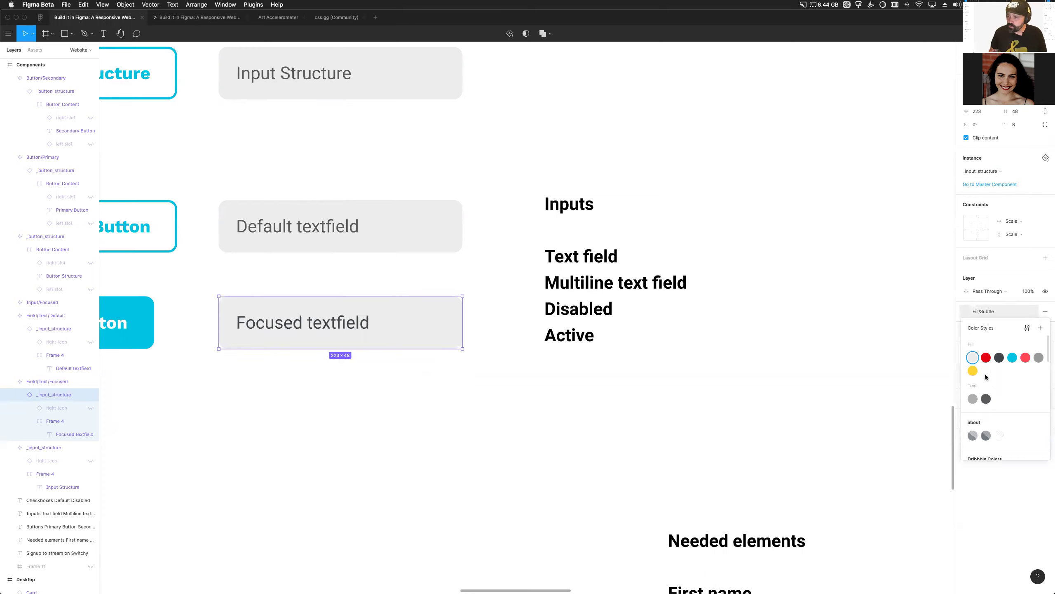
{"action": "left_click", "coordinate": [986, 371]}
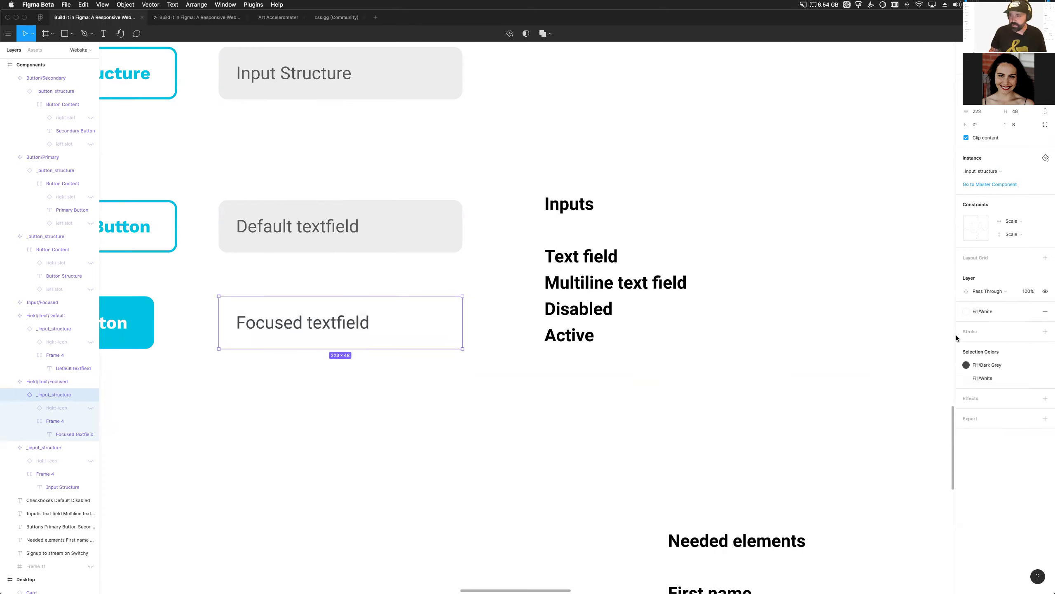
Add an inside stroke in the Fill/Teal style to the focused field's _input_structure instance and increase its thickness
{"action": "left_click", "coordinate": [1033, 332]}
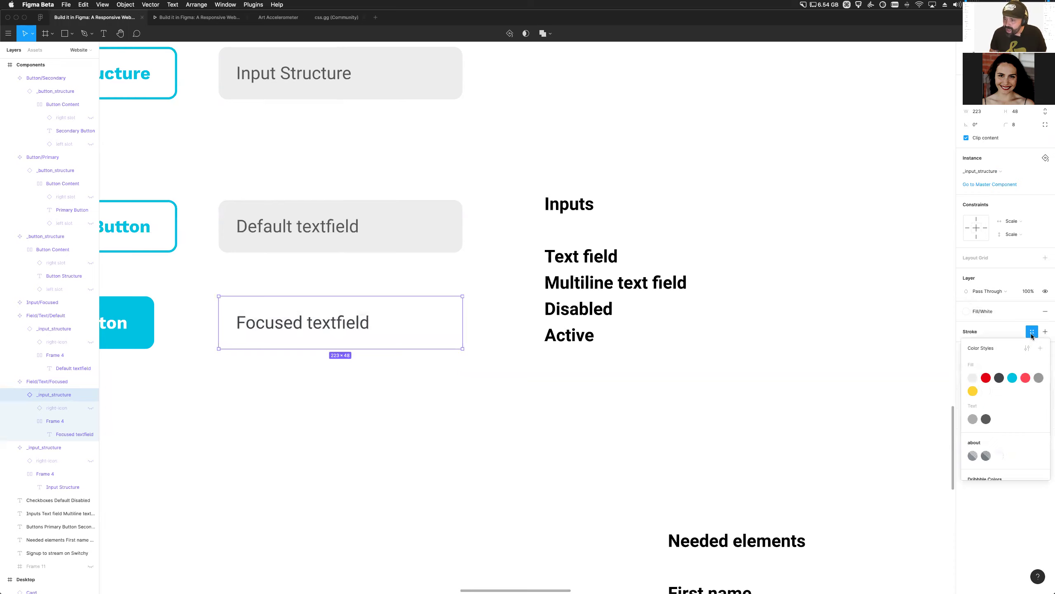
{"action": "left_click", "coordinate": [1012, 376]}
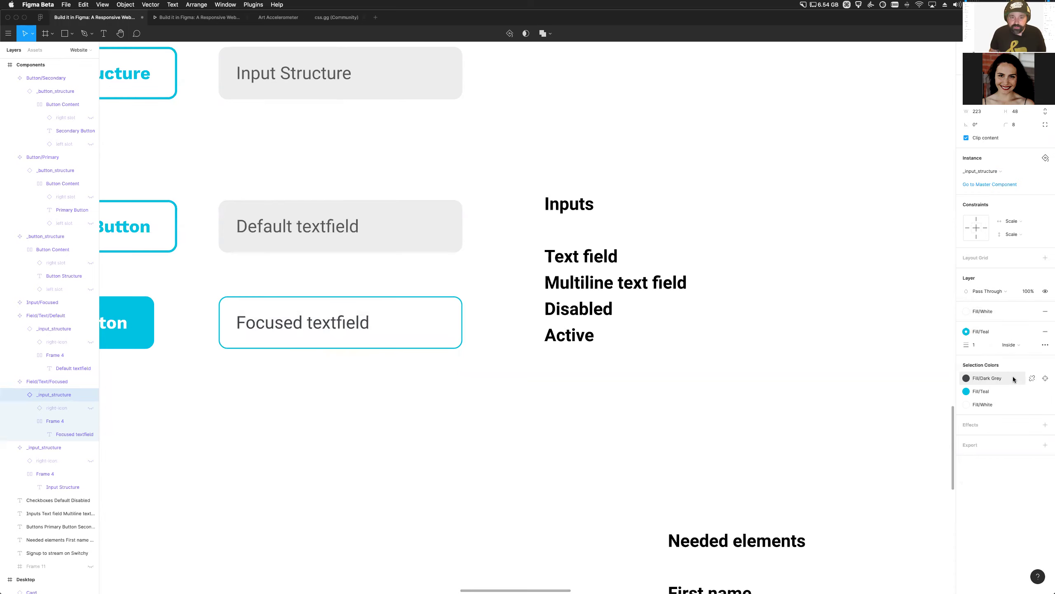
{"action": "left_click", "coordinate": [990, 334]}
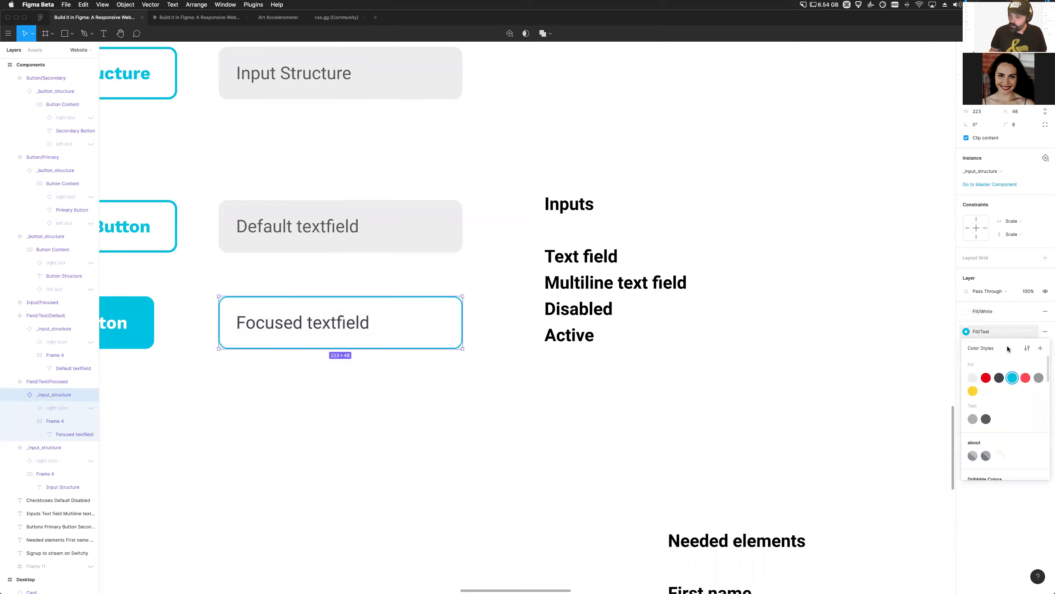
{"action": "left_click", "coordinate": [1004, 333]}
{"action": "left_click", "coordinate": [981, 345]}
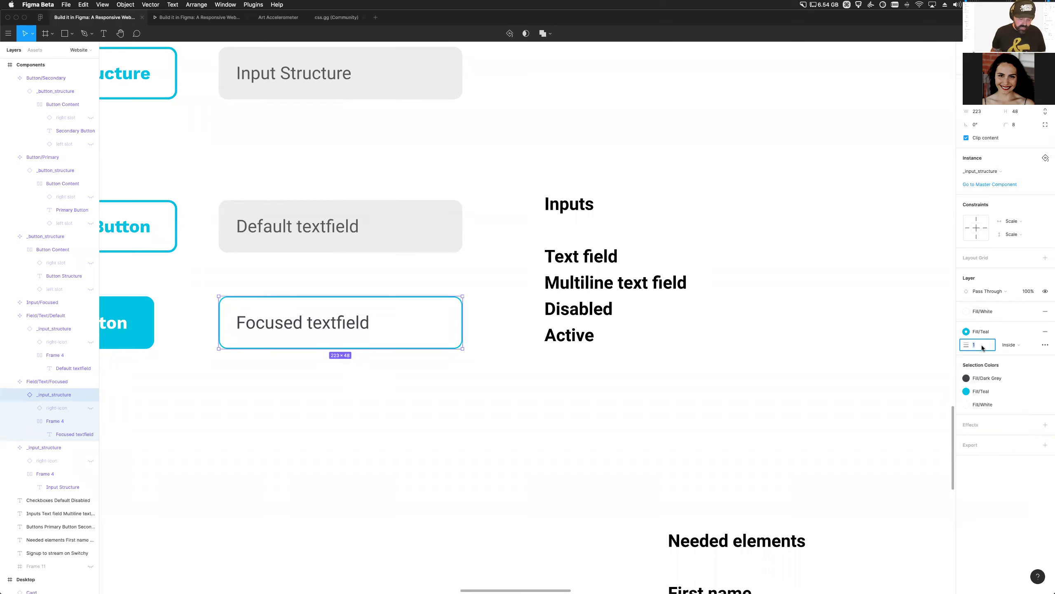
{"action": "key", "text": "Return"}
{"action": "left_click", "coordinate": [467, 455]}
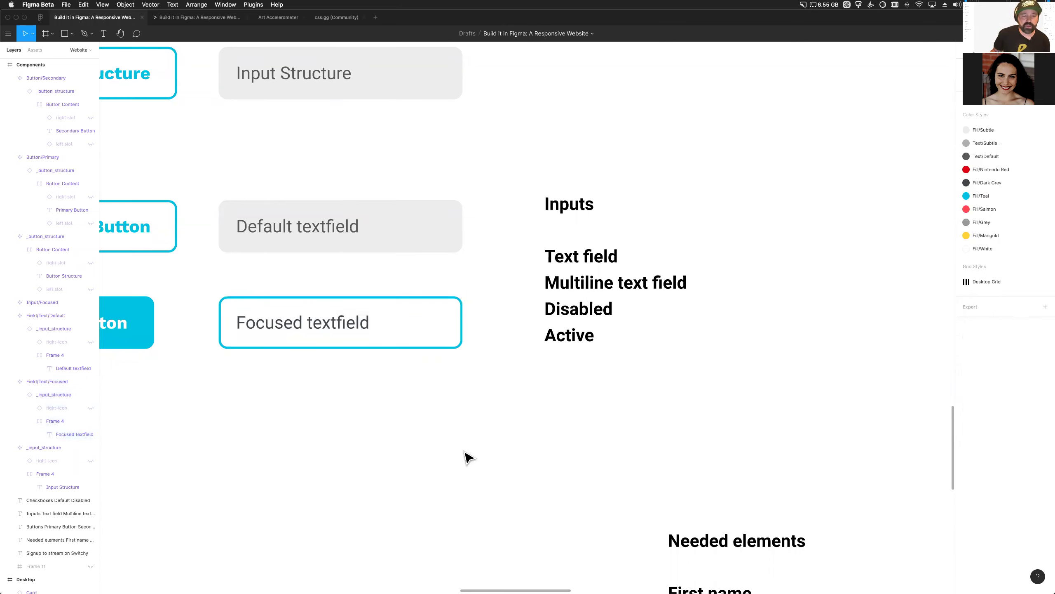
Try placing a test instance of Field/Text/Focused below the focused field, and delete the copy
{"action": "scroll", "coordinate": [379, 461], "scroll_direction": "down", "scroll_amount": 2}
{"action": "left_click", "coordinate": [323, 337]}
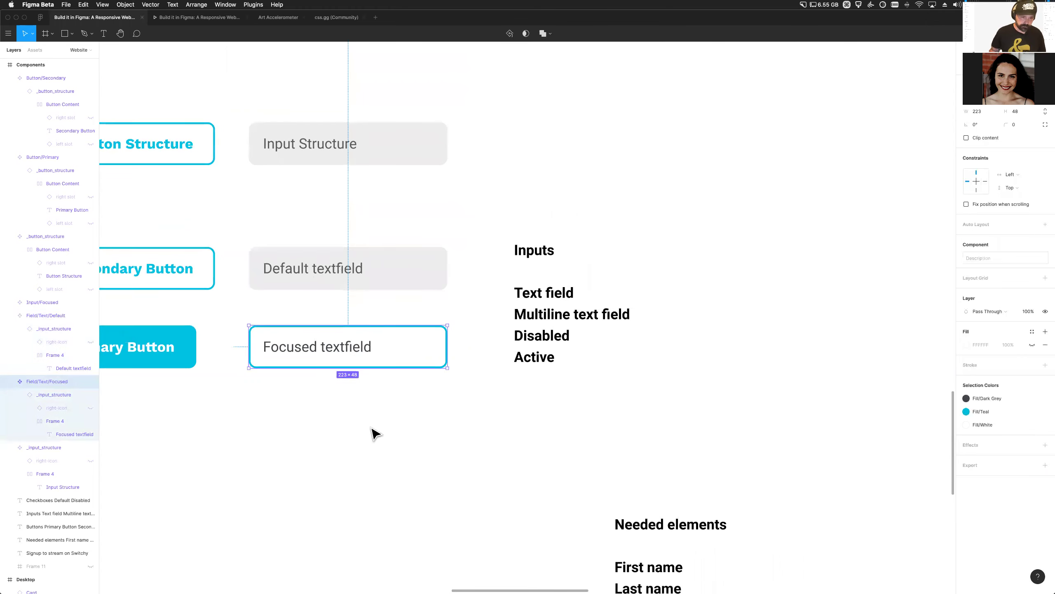
{"action": "scroll", "coordinate": [344, 429], "scroll_direction": "left", "scroll_amount": 3}
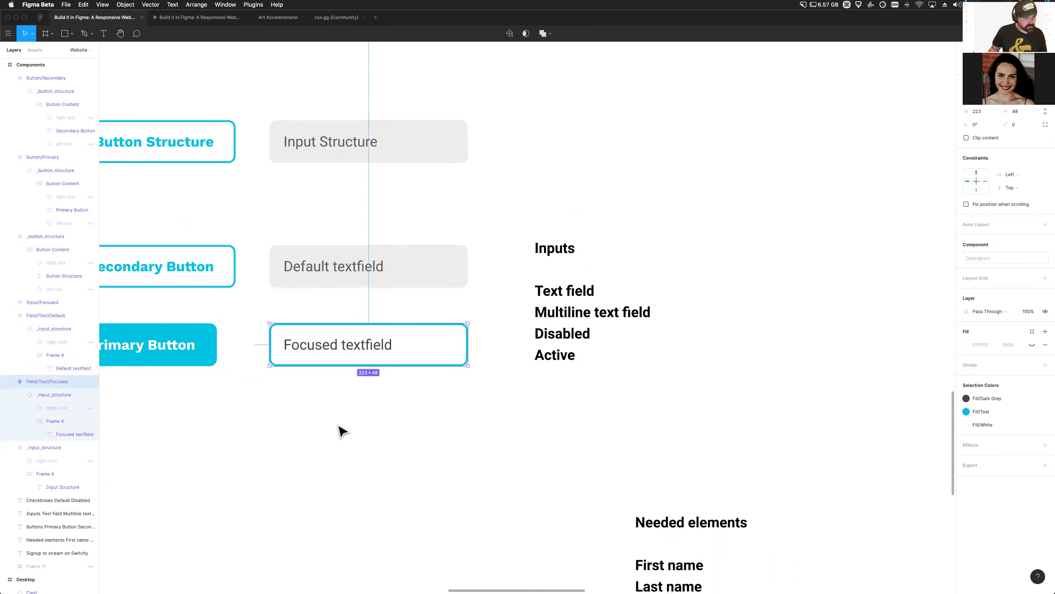
{"action": "left_click_drag", "start_coordinate": [354, 338], "coordinate": [351, 405]}
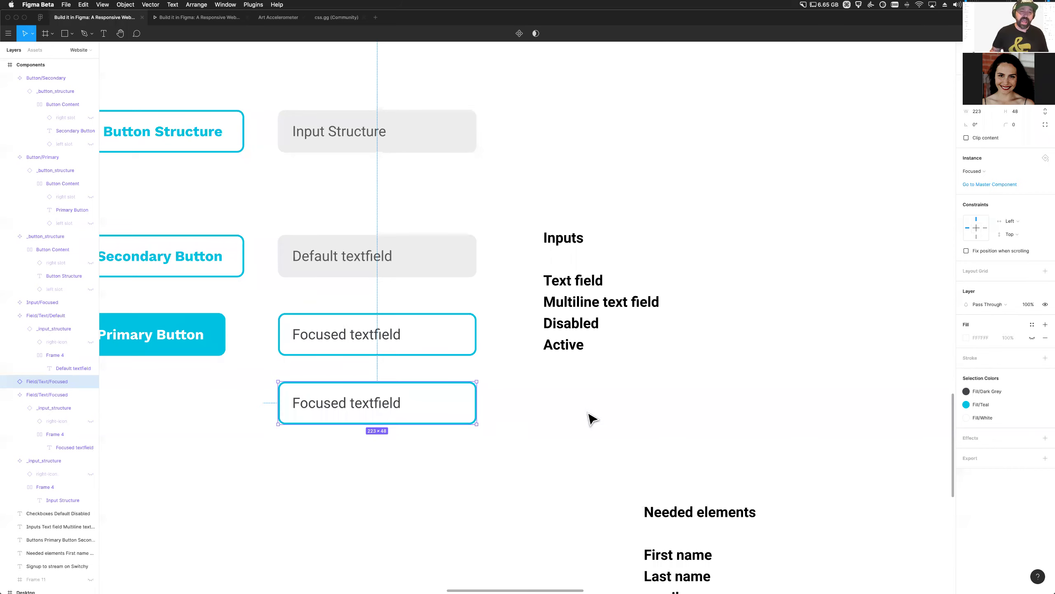
{"action": "key", "text": "Delete"}
Check the text frame and hidden right icon inside the _input_structure base component, and add vertical auto layout to the base component
{"action": "left_click", "coordinate": [308, 148]}
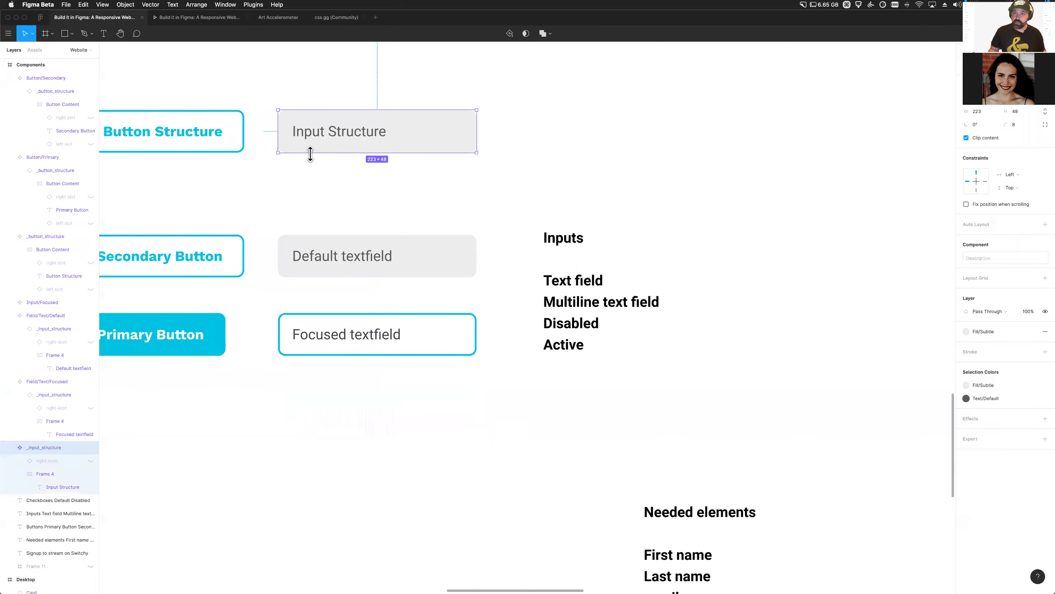
{"action": "scroll", "coordinate": [309, 148], "scroll_direction": "up", "scroll_amount": 3}
{"action": "scroll", "coordinate": [299, 229], "scroll_direction": "up", "scroll_amount": 3}
{"action": "scroll", "coordinate": [300, 229], "scroll_direction": "up", "scroll_amount": 2}
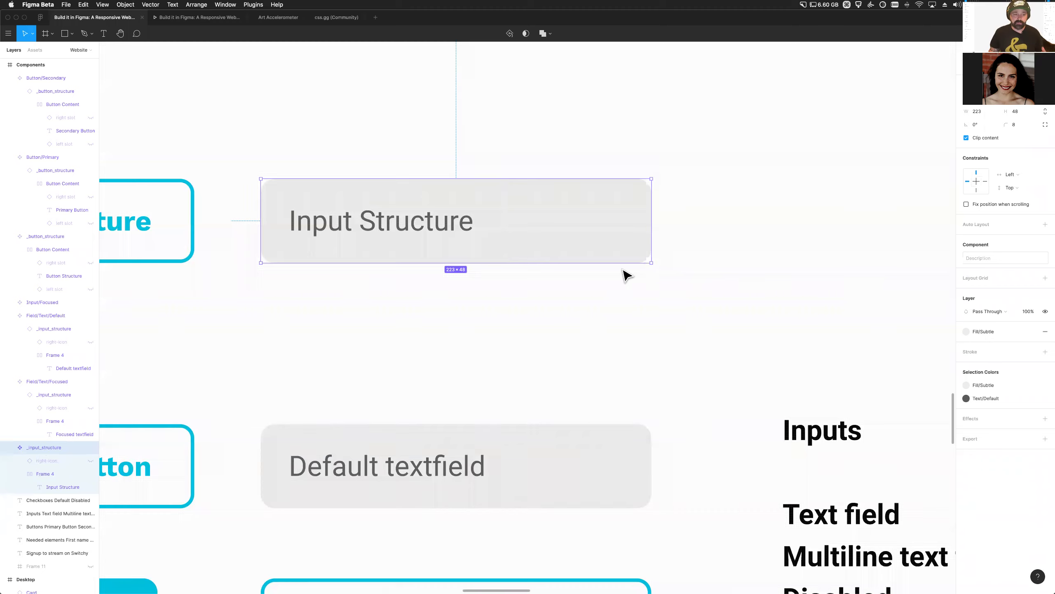
{"action": "scroll", "coordinate": [355, 384], "scroll_direction": "right", "scroll_amount": 1}
{"action": "scroll", "coordinate": [354, 383], "scroll_direction": "left", "scroll_amount": 2}
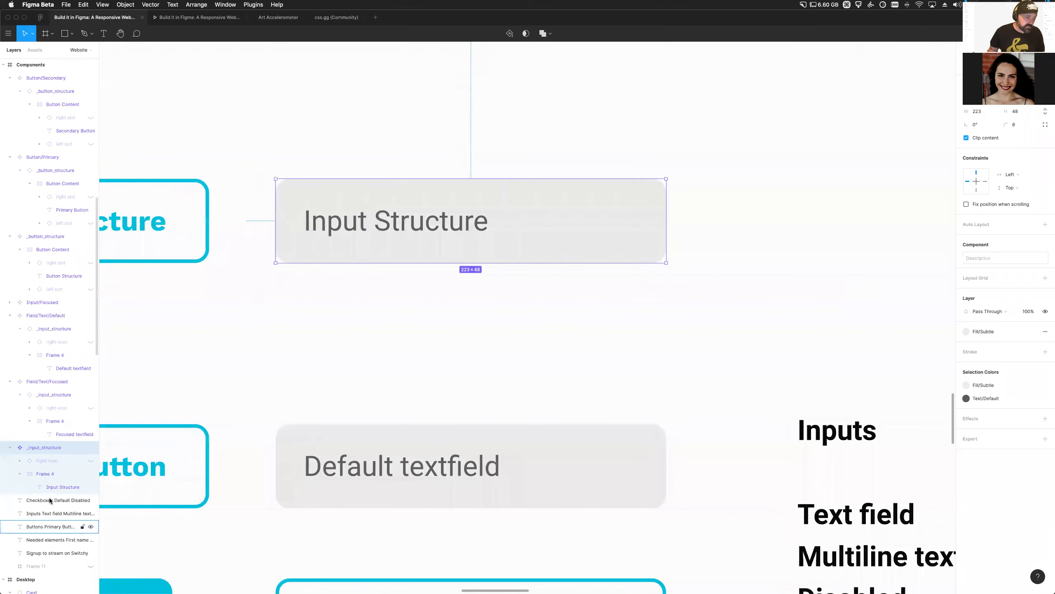
{"action": "left_click", "coordinate": [40, 474]}
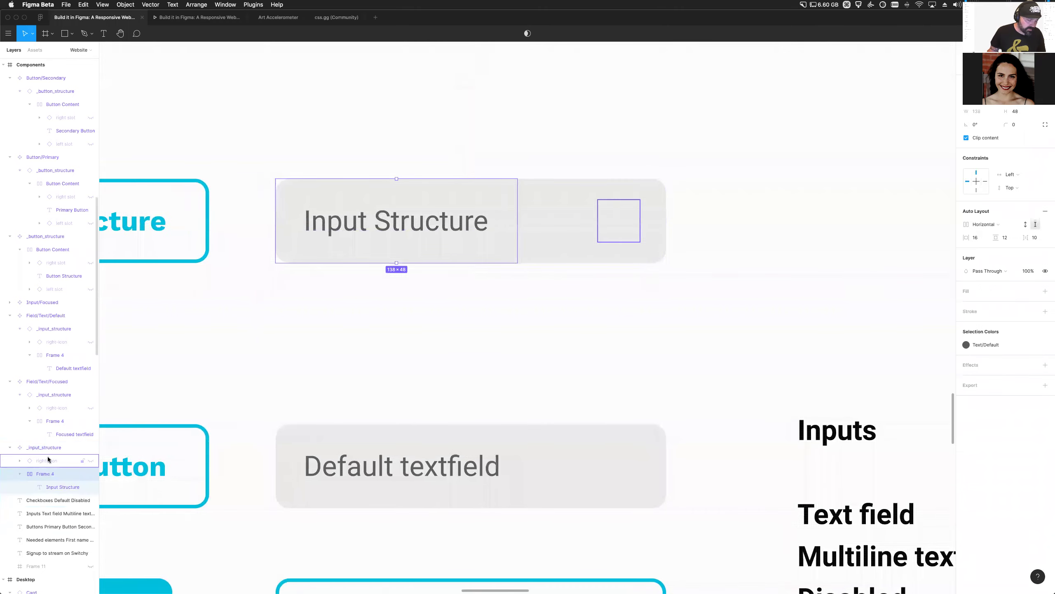
{"action": "left_click", "coordinate": [47, 461]}
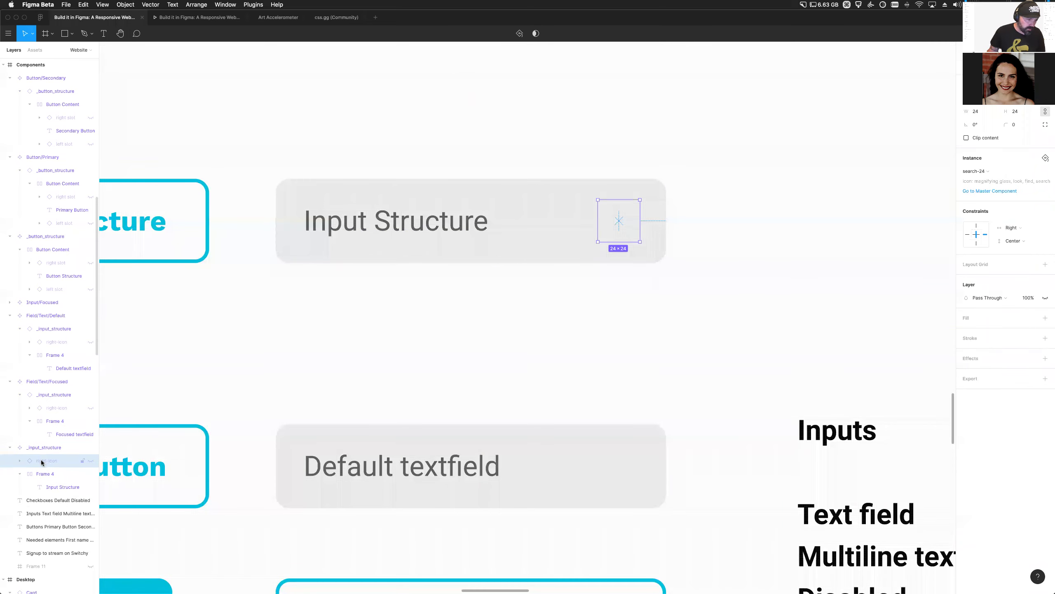
{"action": "left_click", "coordinate": [43, 447]}
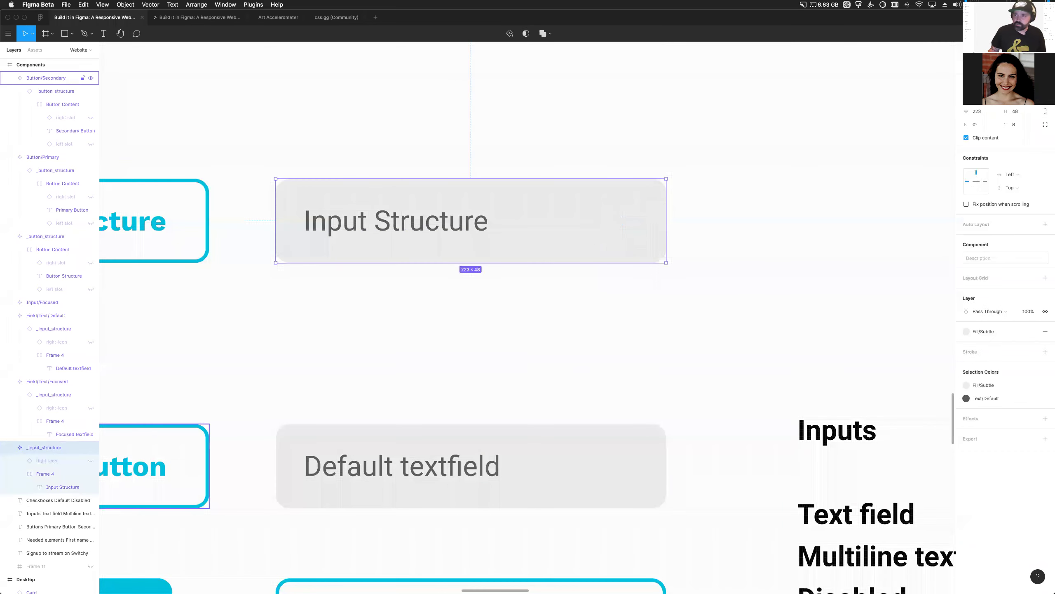
{"action": "left_click", "coordinate": [1045, 225]}
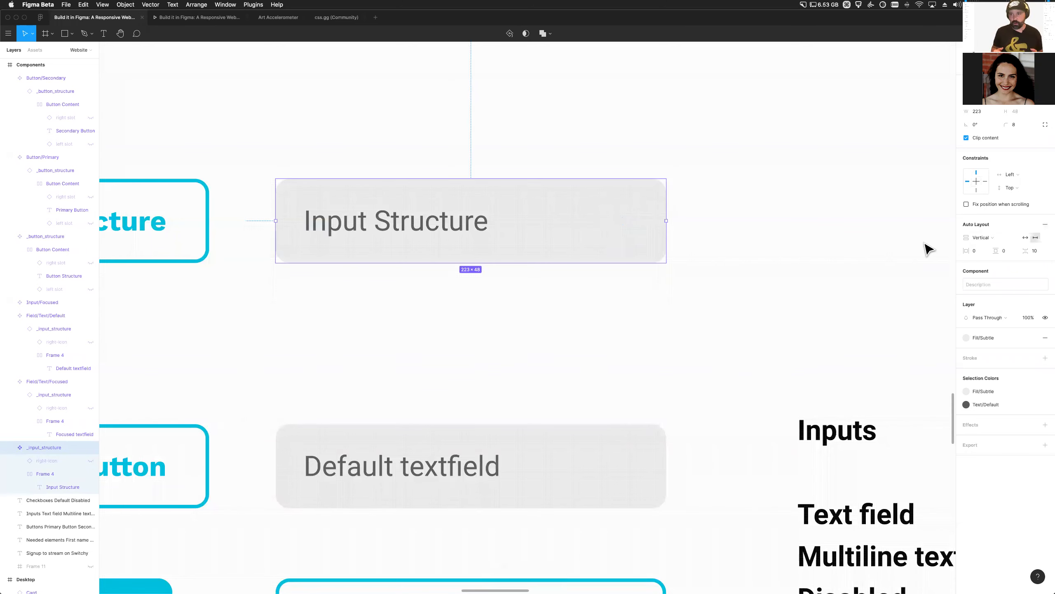
Try widening the _input_structure base component to about 268 px, and undo the resize
{"action": "left_click_drag", "start_coordinate": [666, 220], "coordinate": [746, 227]}
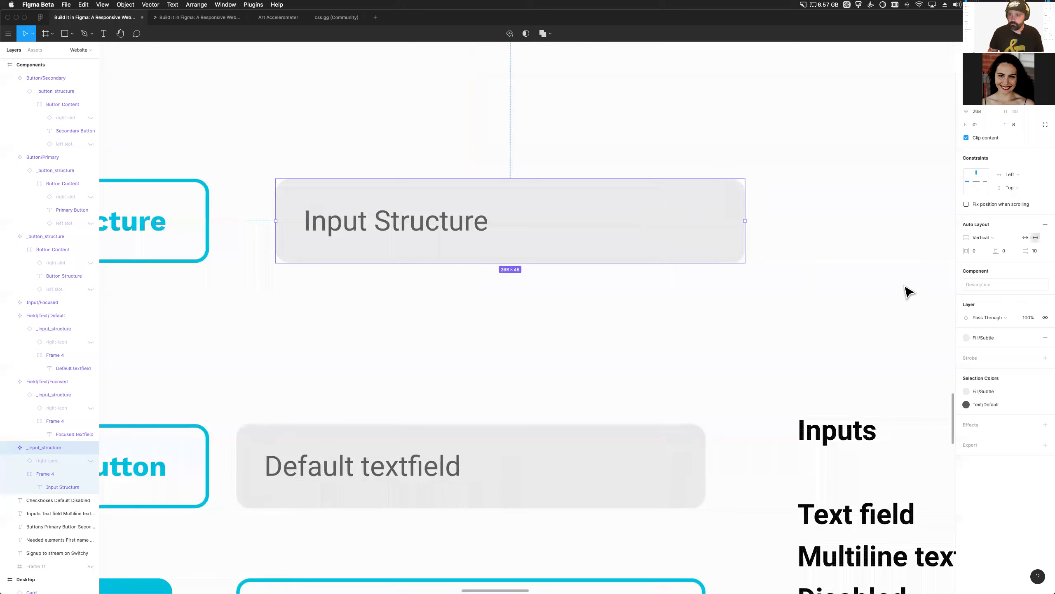
{"action": "key", "text": "ctrl+z"}
Add a text layer reading "Helper text" just below the _input_structure base component
{"action": "key", "text": "t"}
{"action": "left_click", "coordinate": [283, 296]}
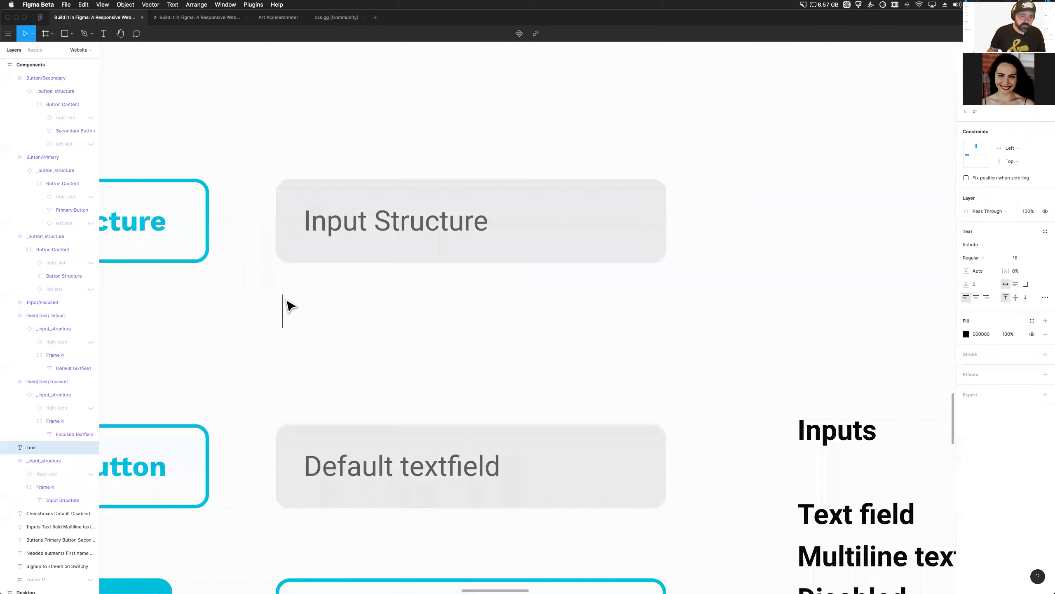
{"action": "type", "text": "Helper text"}
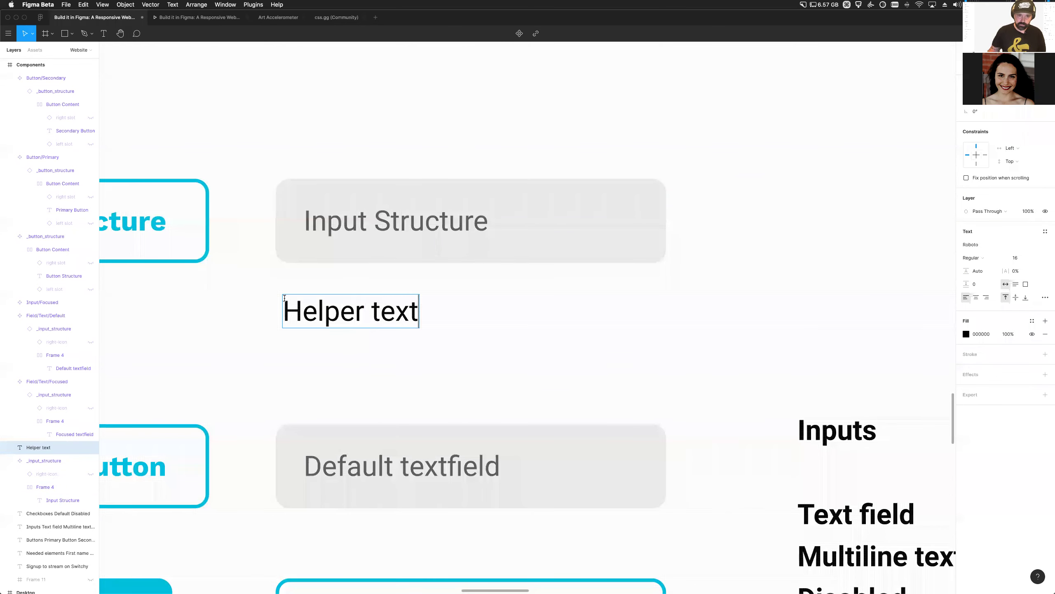
{"action": "key", "text": "Escape"}
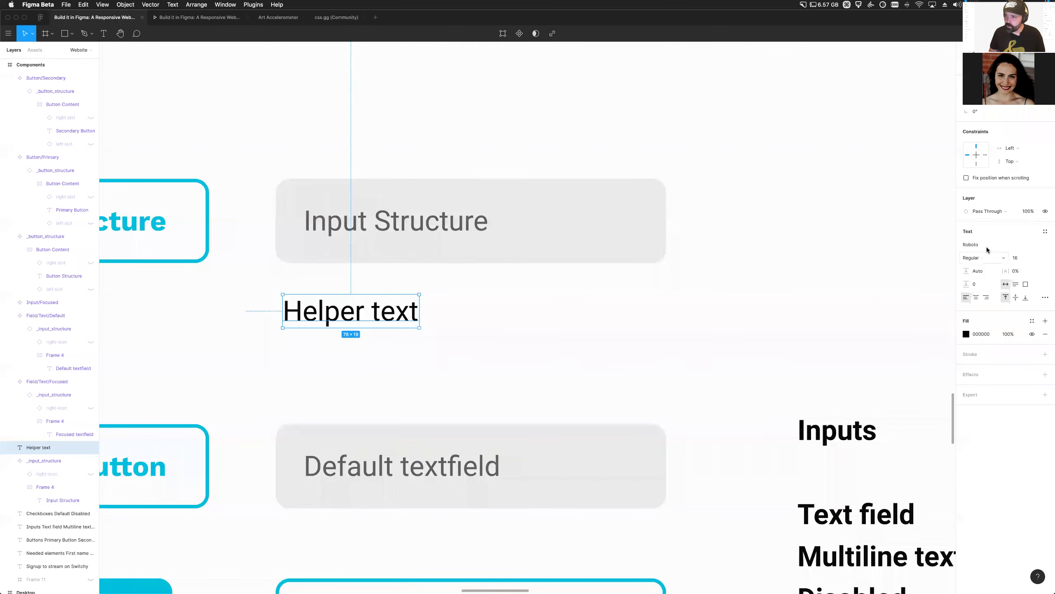
Set the helper text's font to Work Sans Medium at size 14
{"action": "left_click", "coordinate": [1047, 248]}
{"action": "left_click", "coordinate": [1048, 249]}
{"action": "left_click", "coordinate": [1021, 249]}
{"action": "type", "text": "Work Sans"}
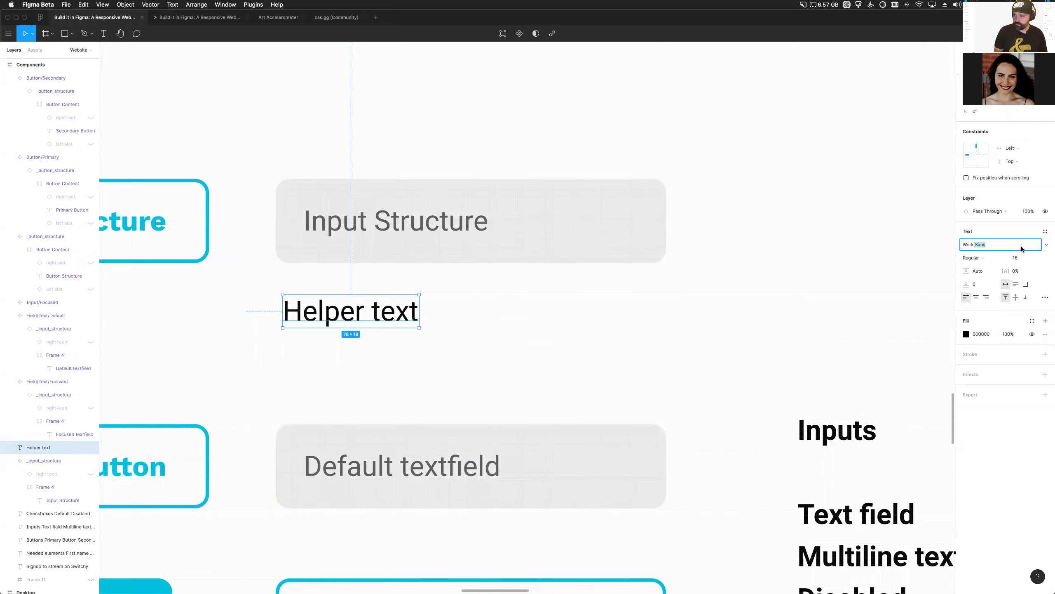
{"action": "key", "text": "Return"}
{"action": "left_click", "coordinate": [978, 259]}
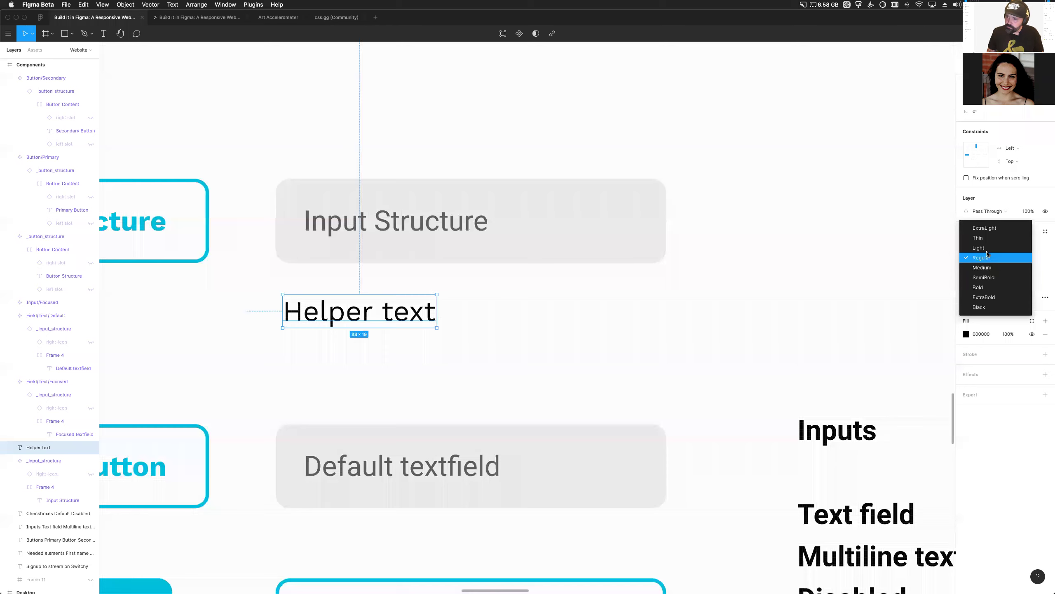
{"action": "left_click", "coordinate": [984, 266]}
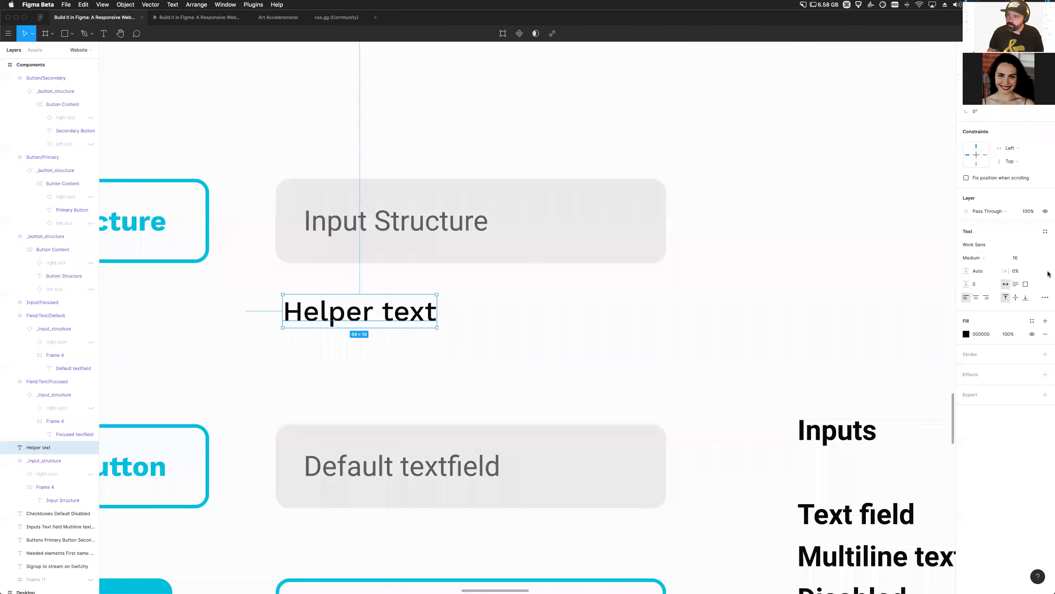
{"action": "left_click", "coordinate": [1020, 259]}
{"action": "type", "text": "14"}
{"action": "key", "text": "Return"}
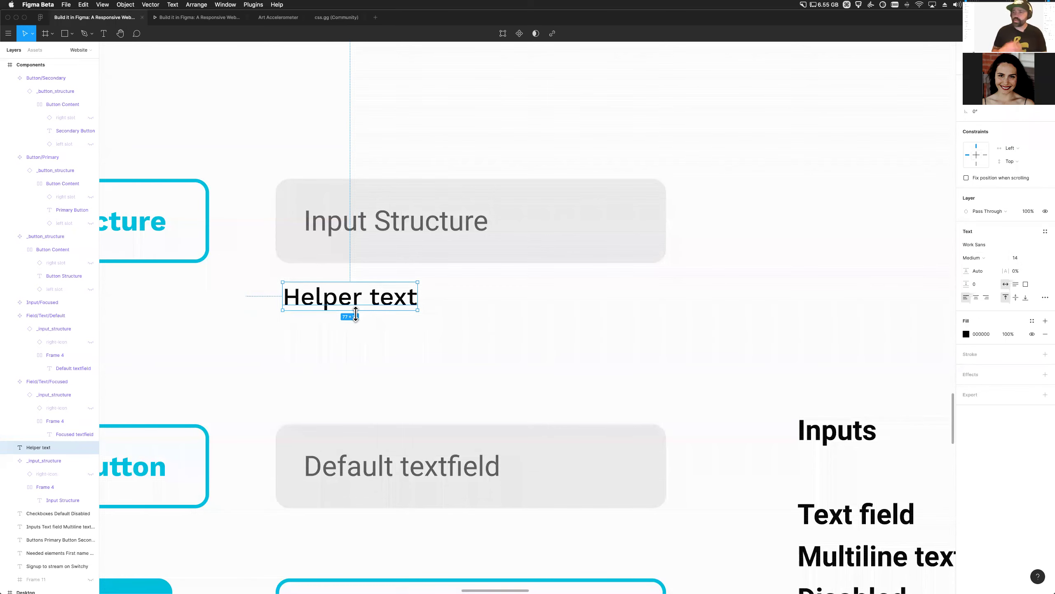
Check the available text styles for the helper text, and apply the Fill/Grey colour style to it
{"action": "left_click", "coordinate": [1045, 232]}
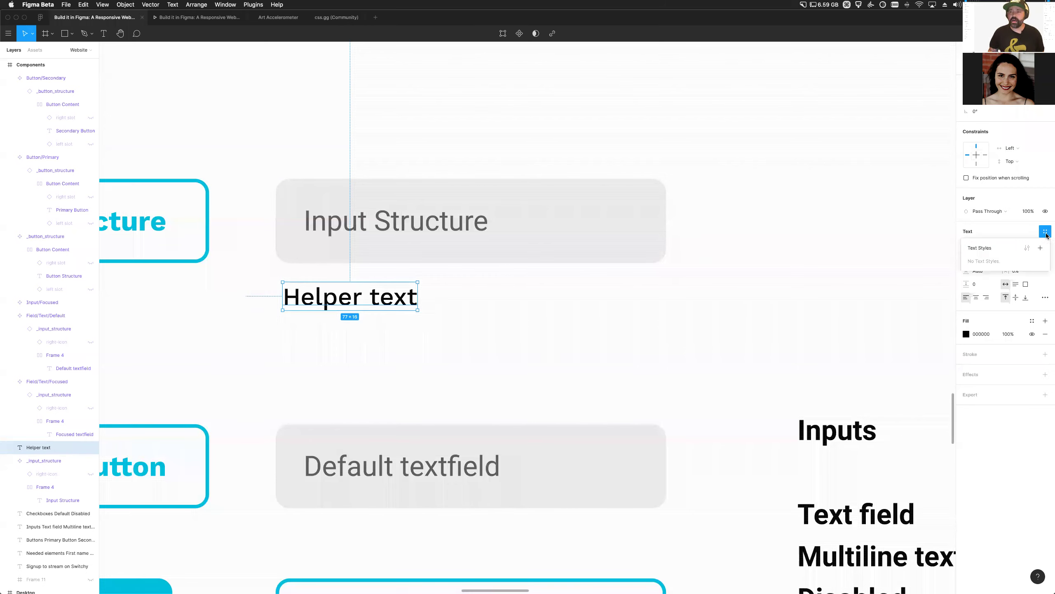
{"action": "left_click", "coordinate": [462, 341]}
{"action": "left_click", "coordinate": [332, 303]}
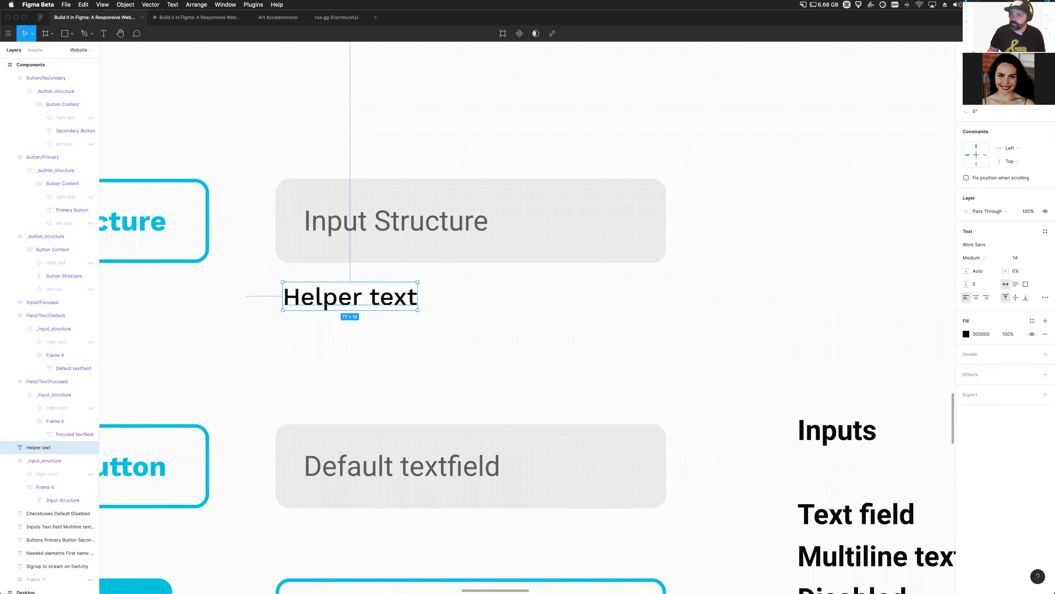
{"action": "left_click", "coordinate": [1032, 320]}
{"action": "left_click", "coordinate": [1038, 367]}
{"action": "left_click", "coordinate": [401, 359]}
{"action": "left_click", "coordinate": [332, 304]}
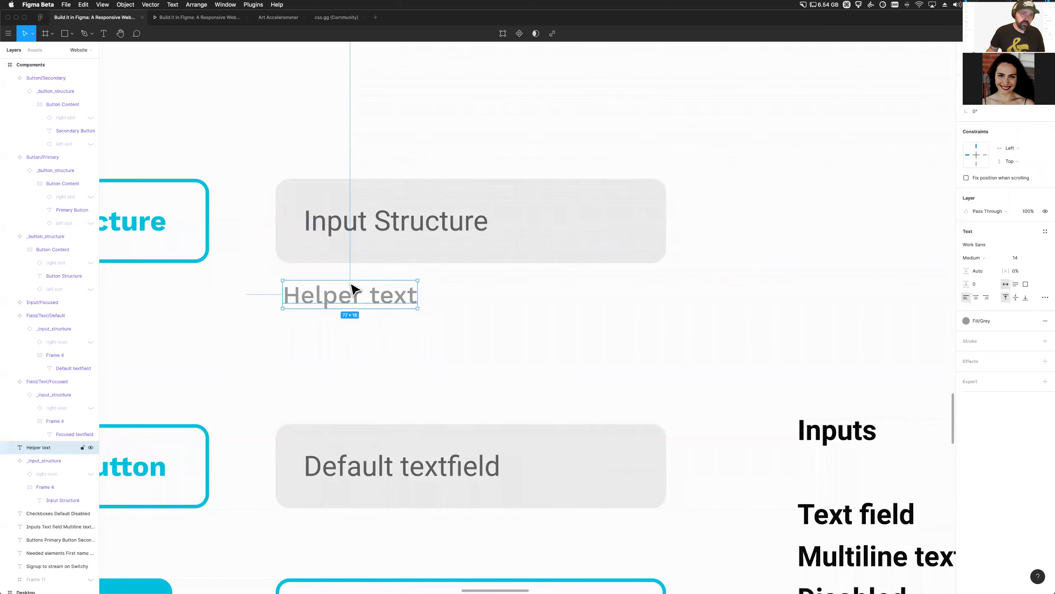
Try nesting the helper text inside the _input_structure base component, and move it back out below the component
{"action": "key", "text": "Delete"}
{"action": "left_click", "coordinate": [326, 241]}
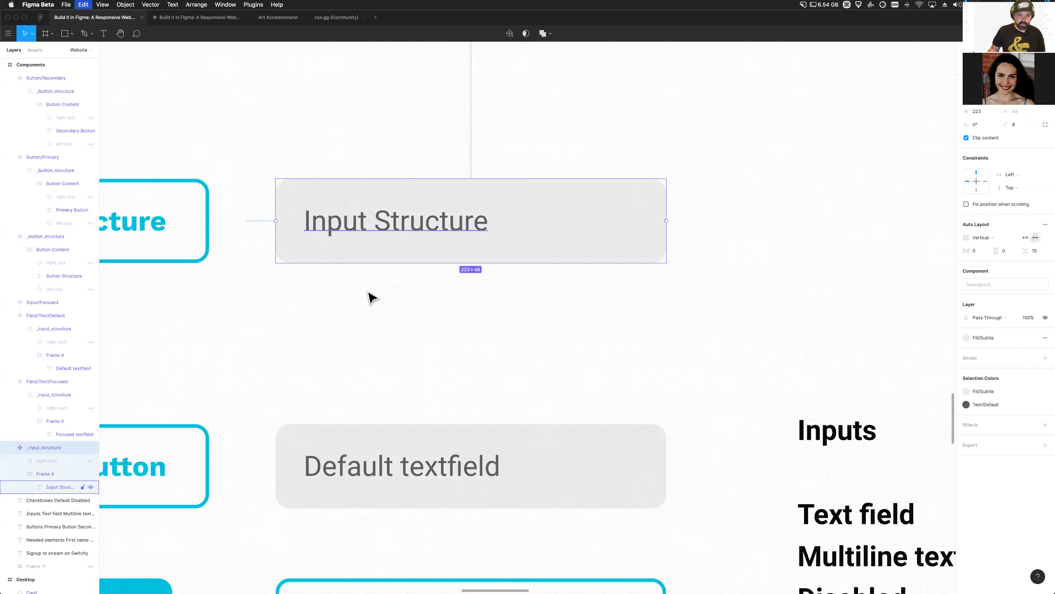
{"action": "key", "text": "super+v"}
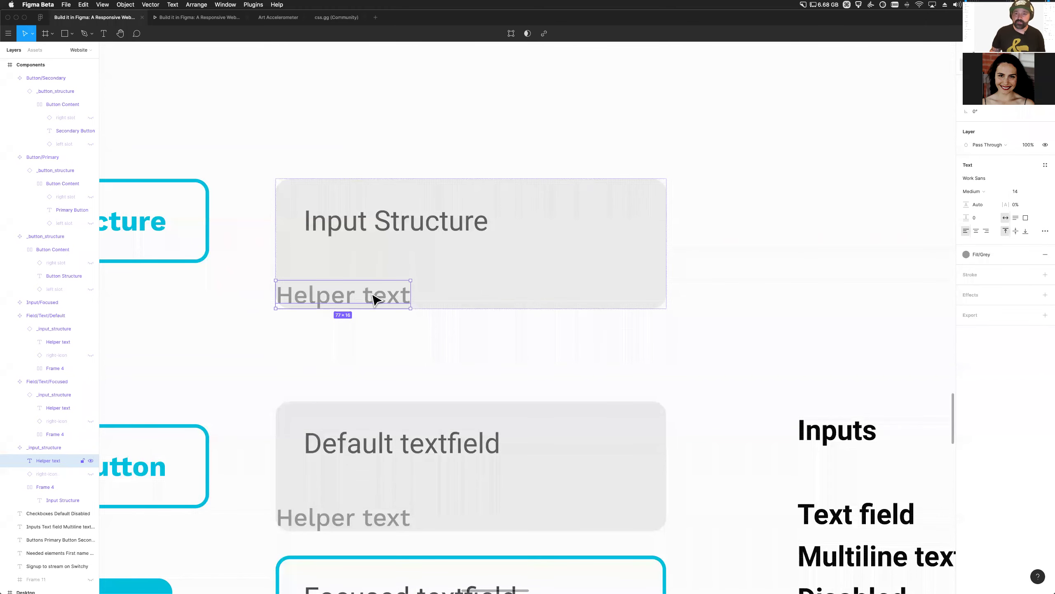
{"action": "key", "text": "Delete"}
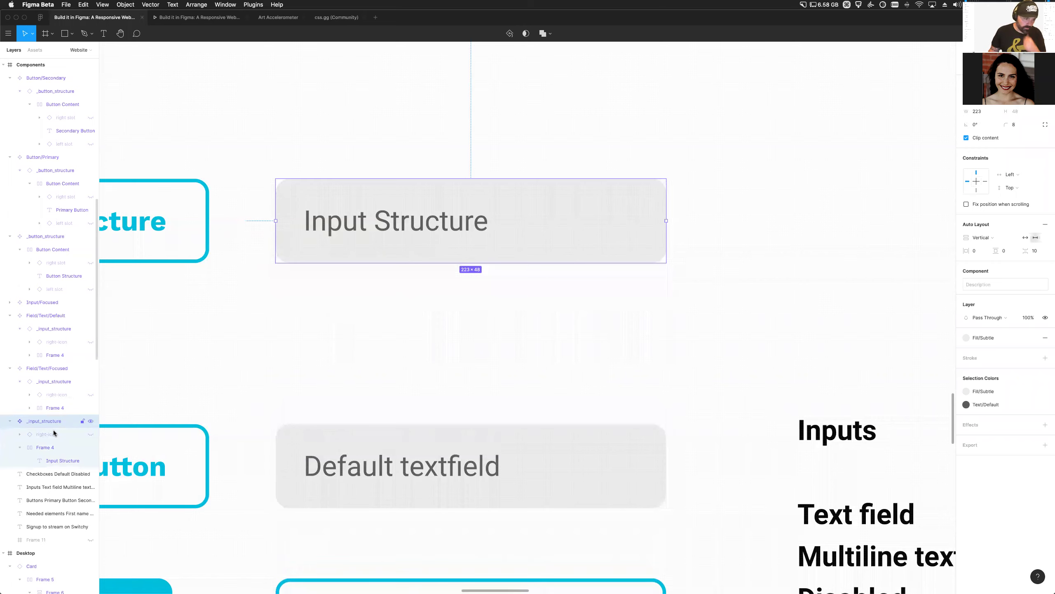
{"action": "left_click", "coordinate": [365, 335]}
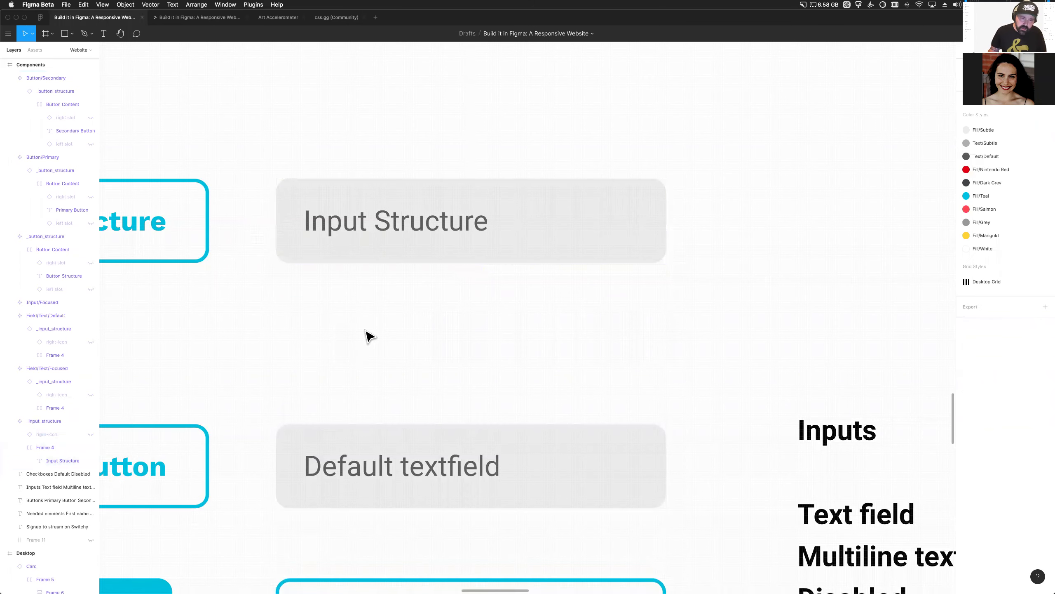
{"action": "key", "text": "ctrl+v"}
Try grouping the hidden right icon and the text frame inside the _input_structure base component, and convert the group to a frame
{"action": "left_click", "coordinate": [354, 217]}
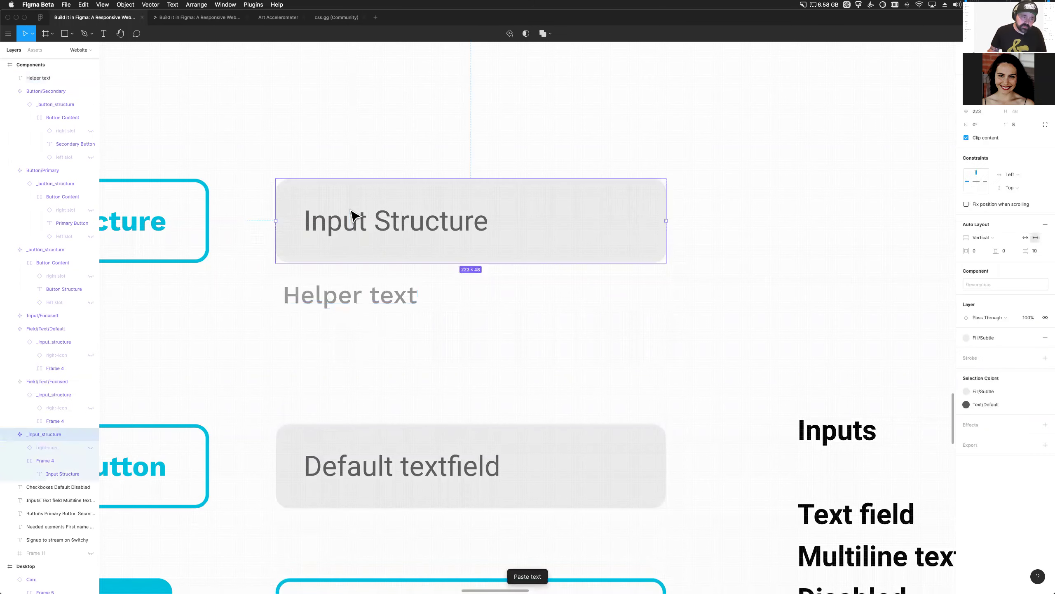
{"action": "left_click", "coordinate": [48, 453]}
{"action": "left_click", "coordinate": [48, 448], "text": "shift"}
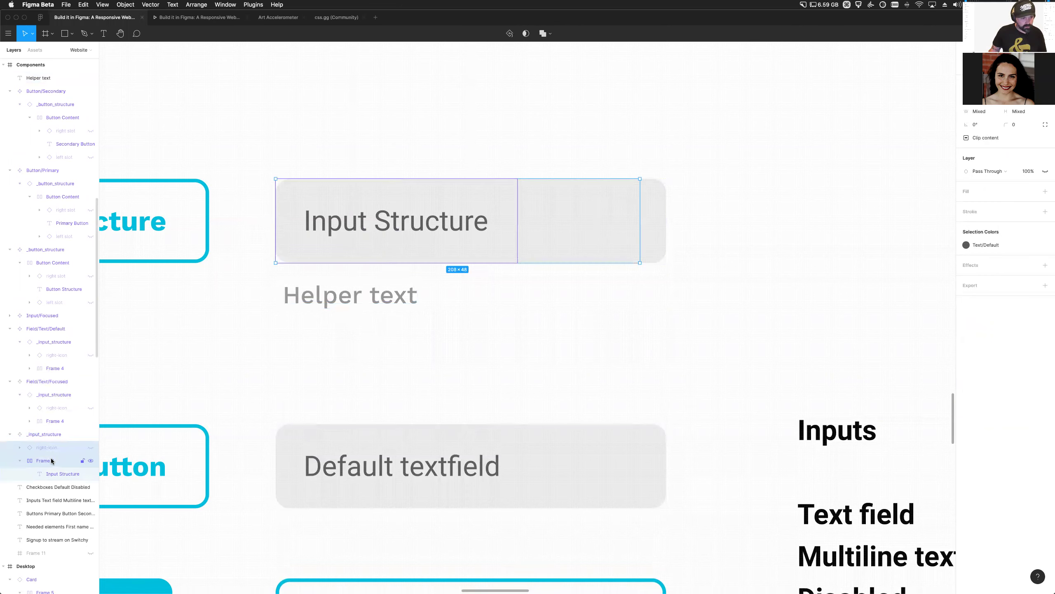
{"action": "key", "text": "super+g"}
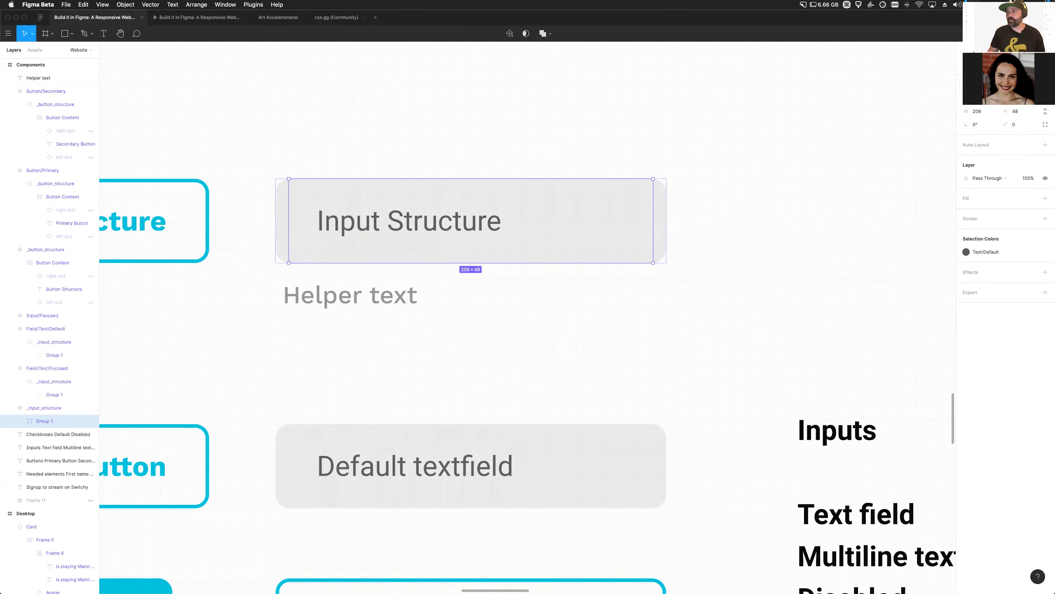
{"action": "left_click", "coordinate": [980, 75]}
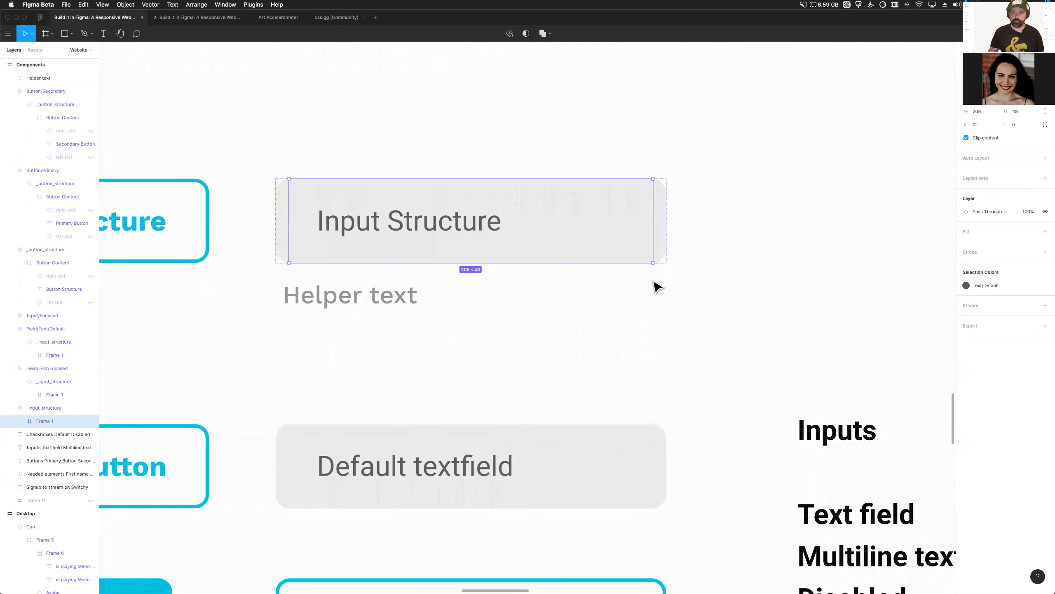
Copy the style properties of the _input_structure base component
{"action": "left_click", "coordinate": [44, 407]}
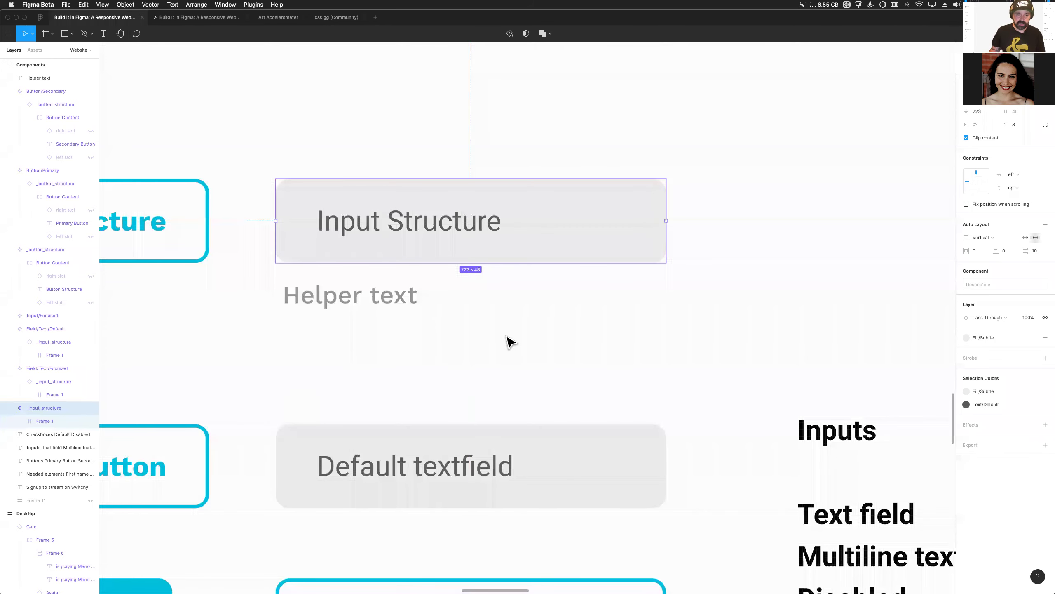
{"action": "left_click", "coordinate": [46, 396]}
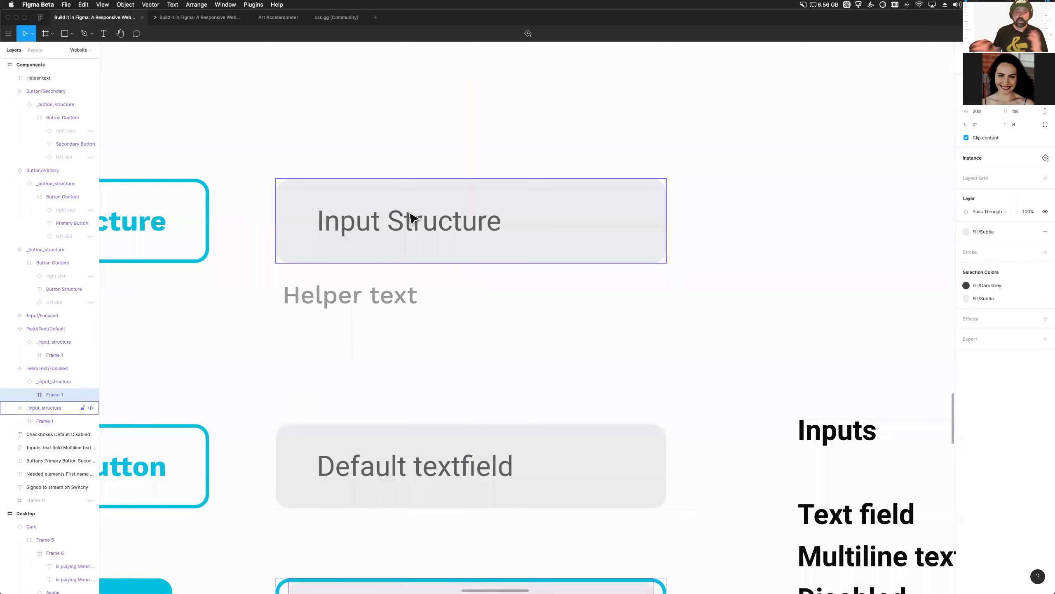
{"action": "left_click", "coordinate": [58, 368]}
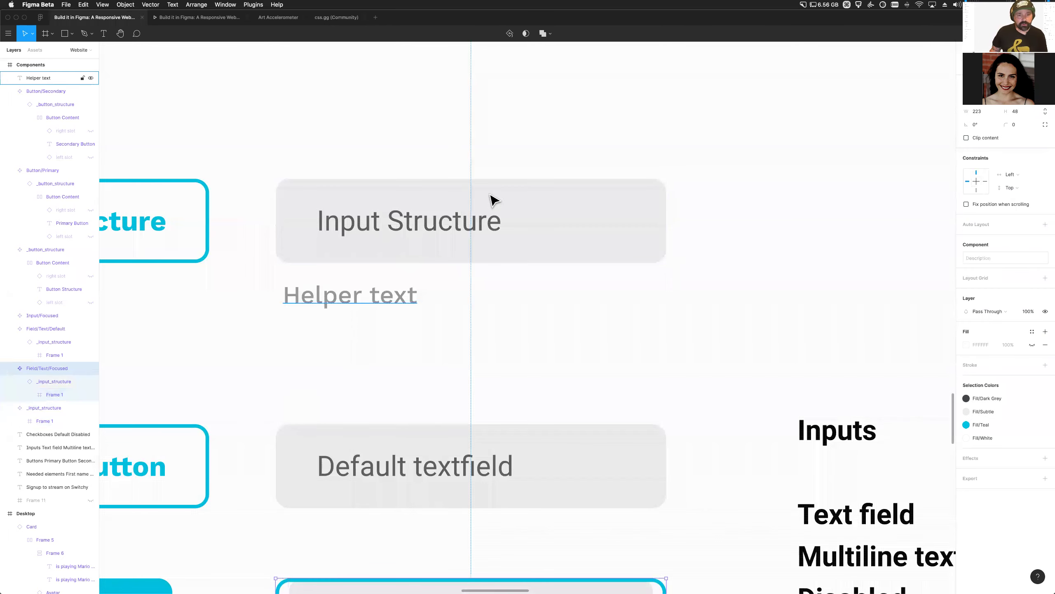
{"action": "right_click", "coordinate": [490, 194]}
{"action": "mouse_move", "coordinate": [566, 429]}
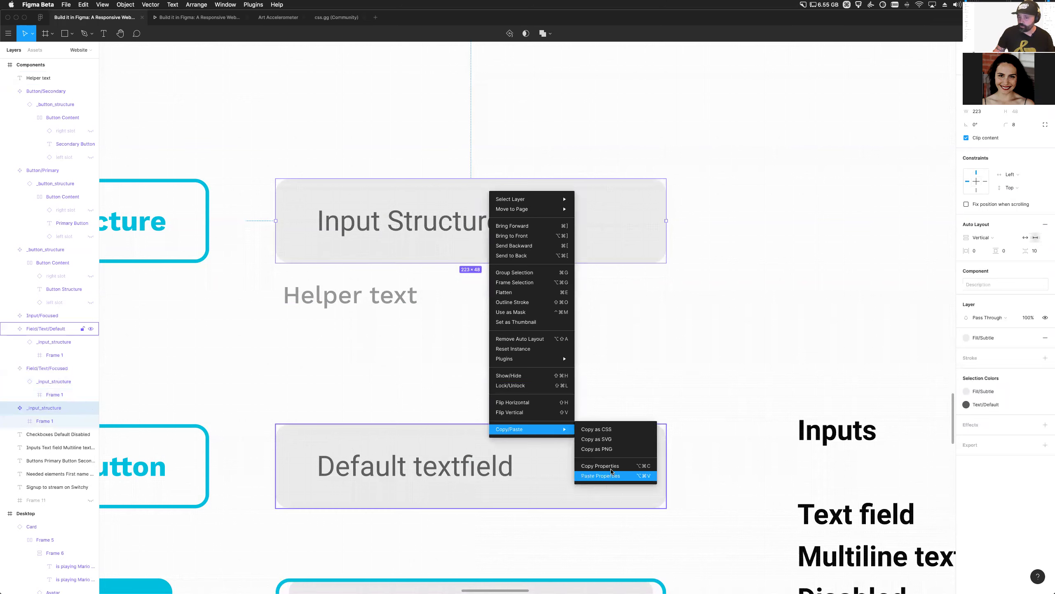
{"action": "left_click", "coordinate": [657, 339]}
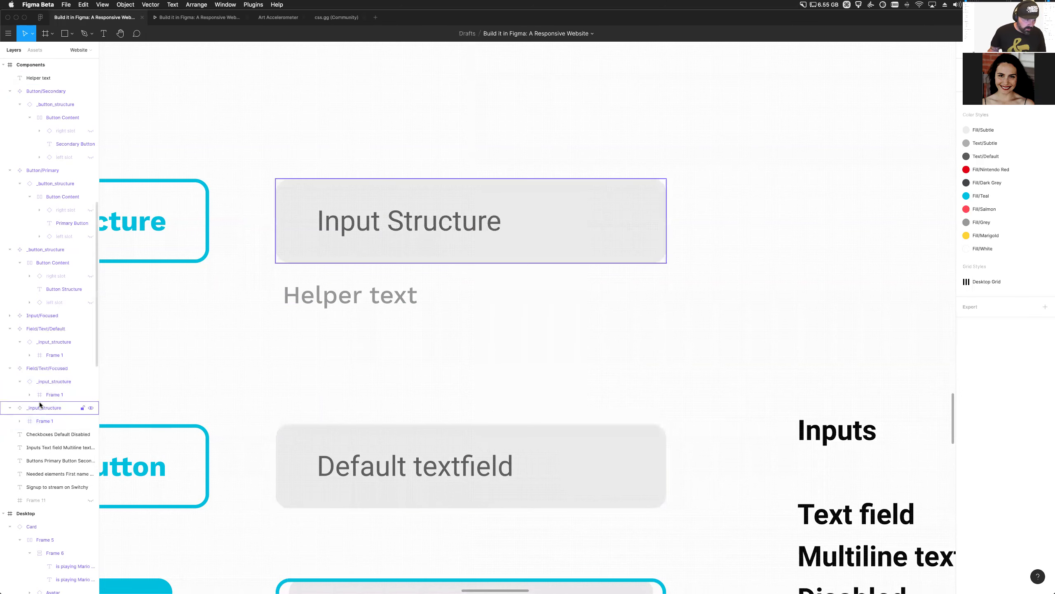
Try removing the fill from the _input_structure base component, and paste the copied properties back onto it
{"action": "left_click", "coordinate": [40, 403]}
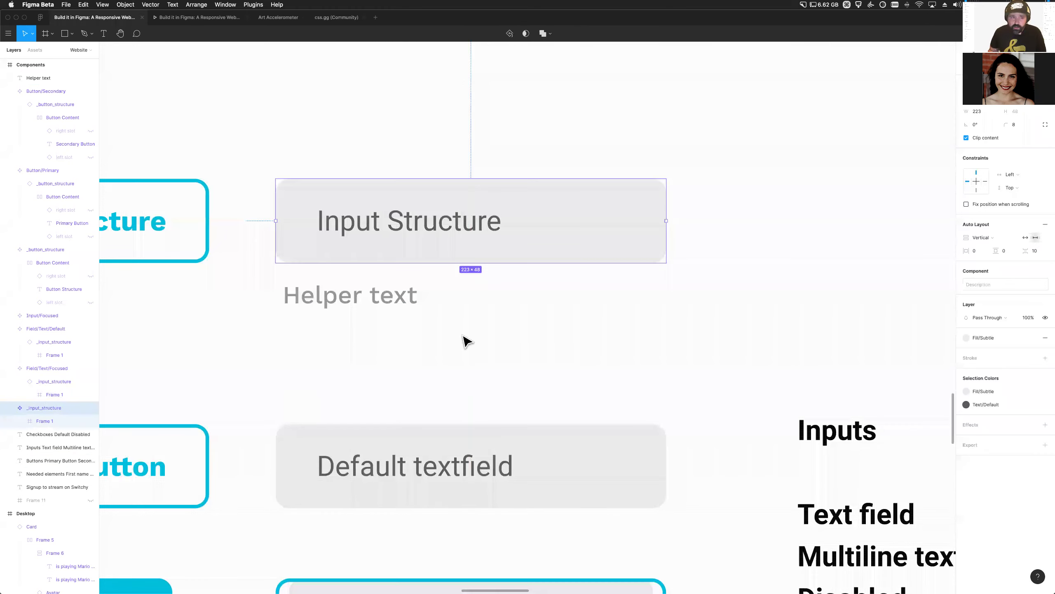
{"action": "left_click", "coordinate": [1045, 337]}
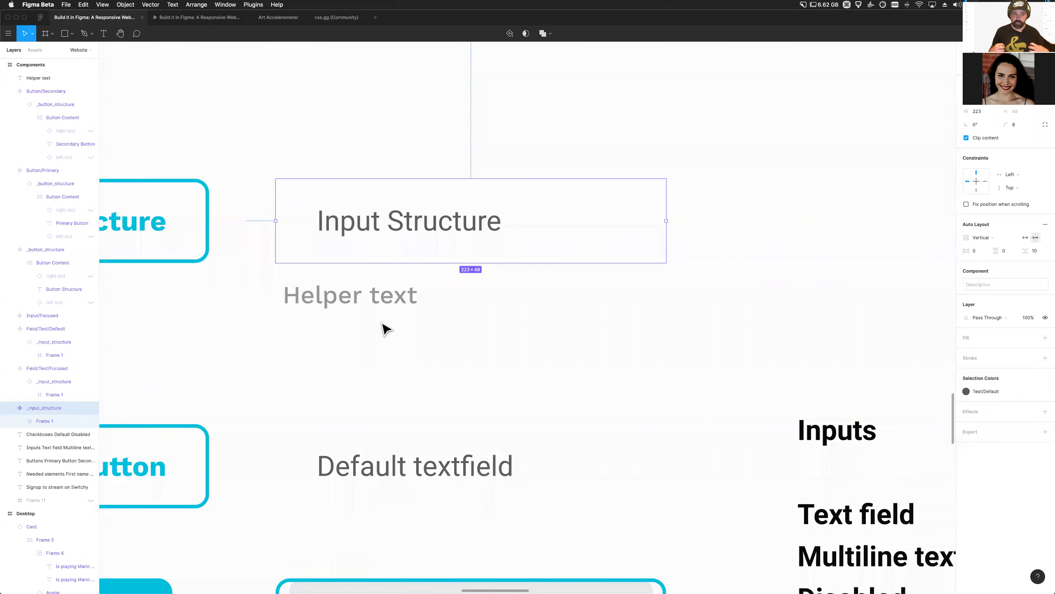
{"action": "left_click", "coordinate": [354, 299]}
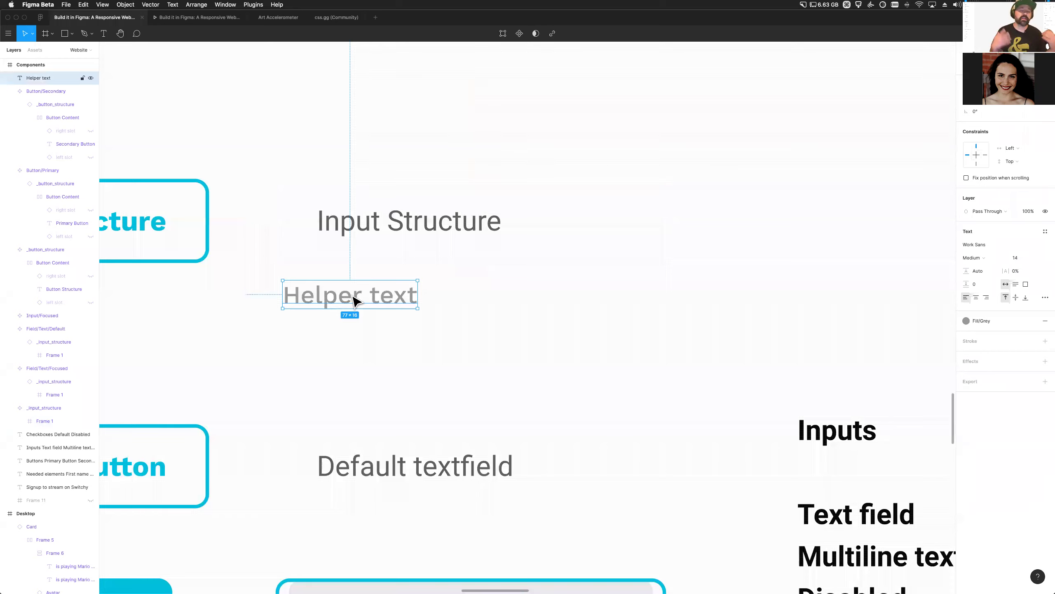
{"action": "left_click", "coordinate": [413, 226]}
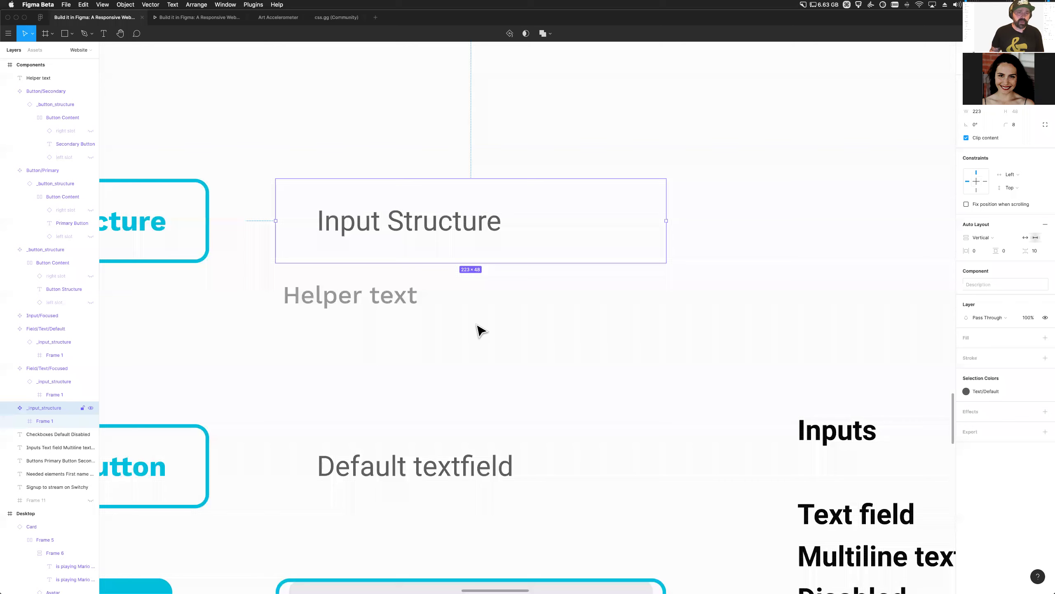
{"action": "key", "text": "super+alt+v"}
{"action": "left_click", "coordinate": [359, 391]}
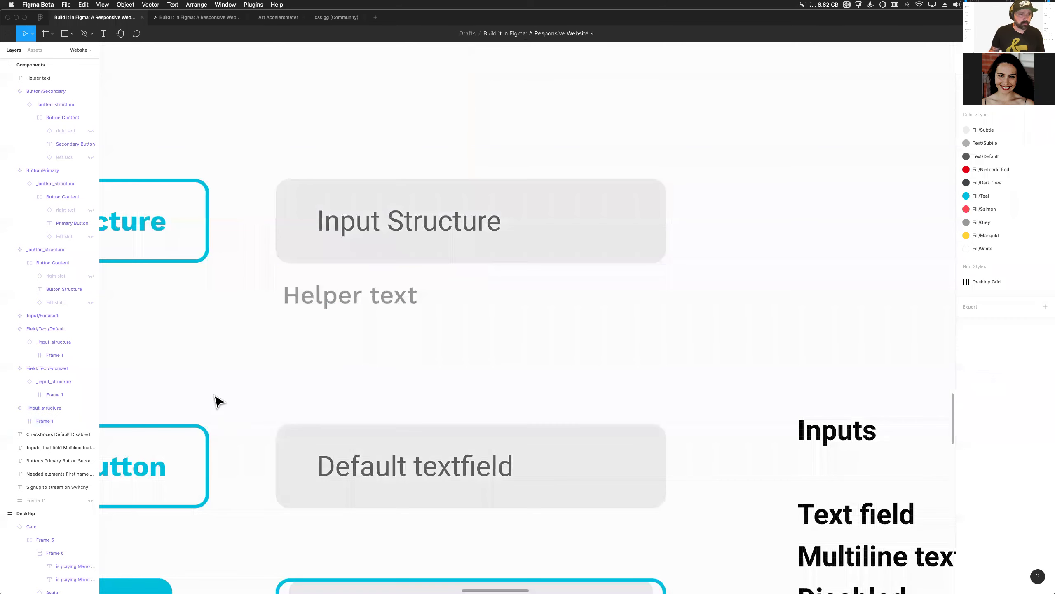
Undo the fill changes and the wrapping of the right icon and text frame inside the _input_structure base component
{"action": "key", "text": "super+z"}
{"action": "key", "text": "super+z"}
{"action": "key", "text": "super+z"}
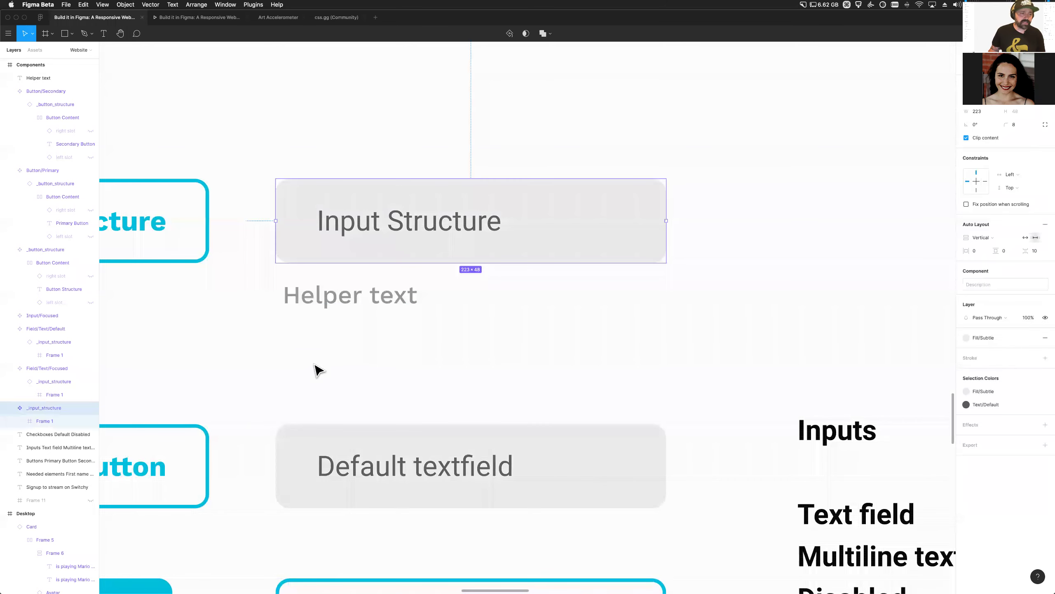
{"action": "key", "text": "super+shift+z"}
{"action": "key", "text": "super+shift+z"}
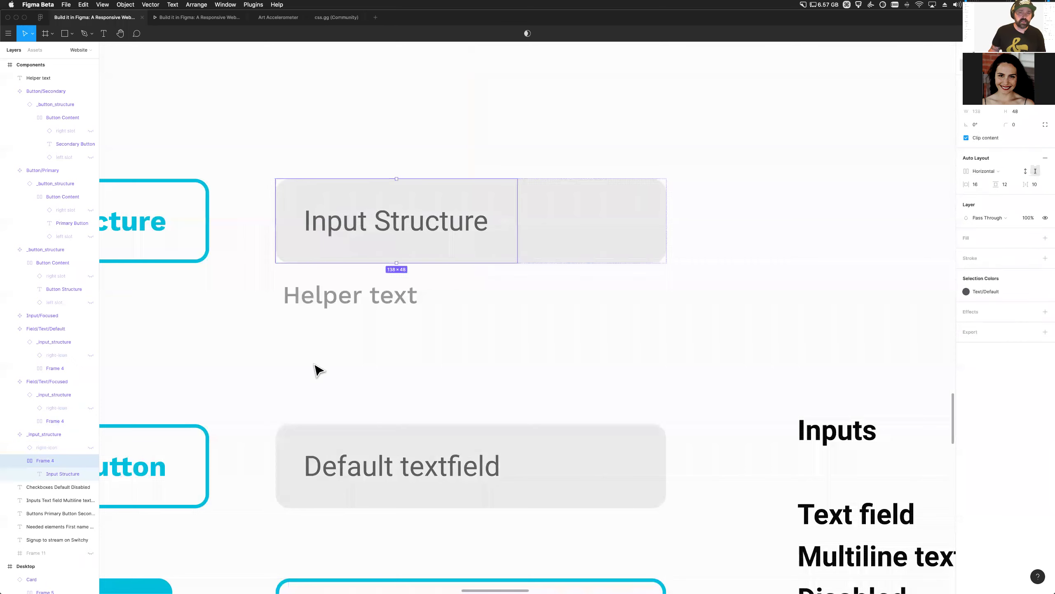
{"action": "left_click", "coordinate": [394, 364]}
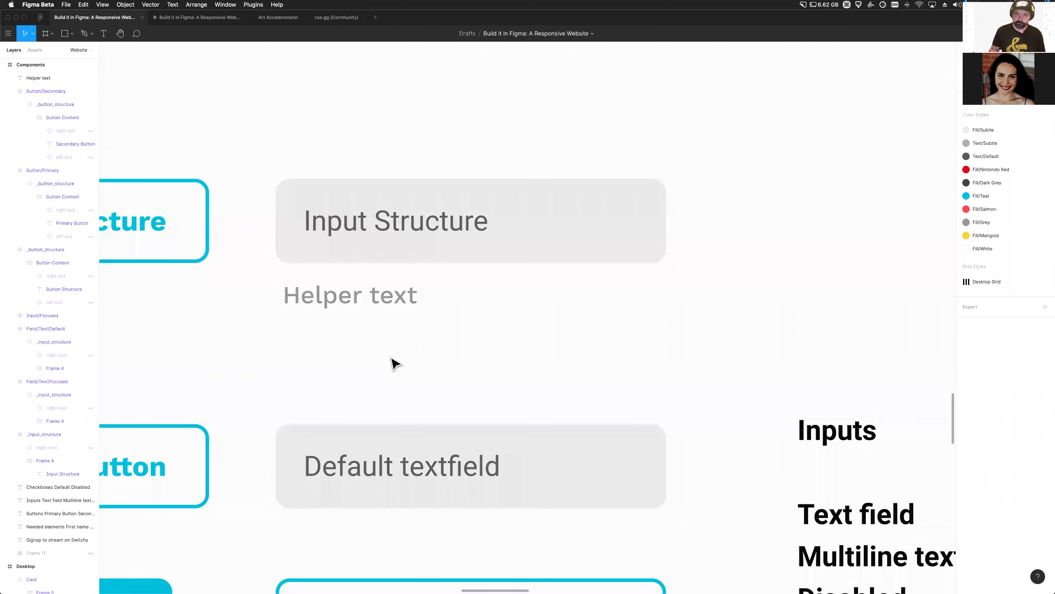
Duplicate the _input_structure component together with its helper text, and place the copy below the Focused textfield
{"action": "left_click", "coordinate": [348, 208]}
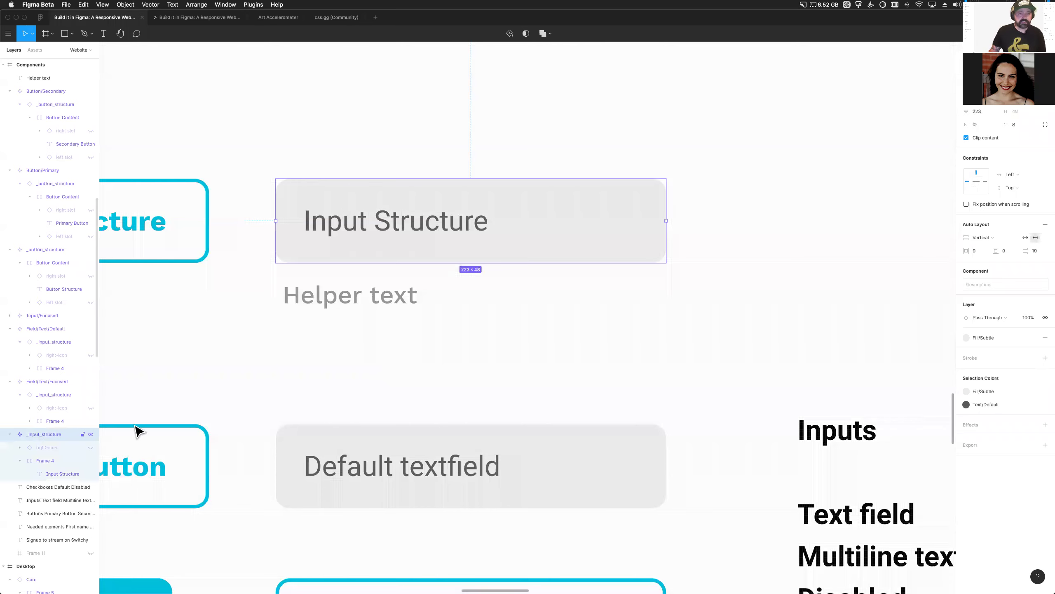
{"action": "scroll", "coordinate": [528, 318], "scroll_direction": "right", "scroll_amount": 3}
{"action": "scroll", "coordinate": [388, 303], "scroll_direction": "down", "scroll_amount": 4}
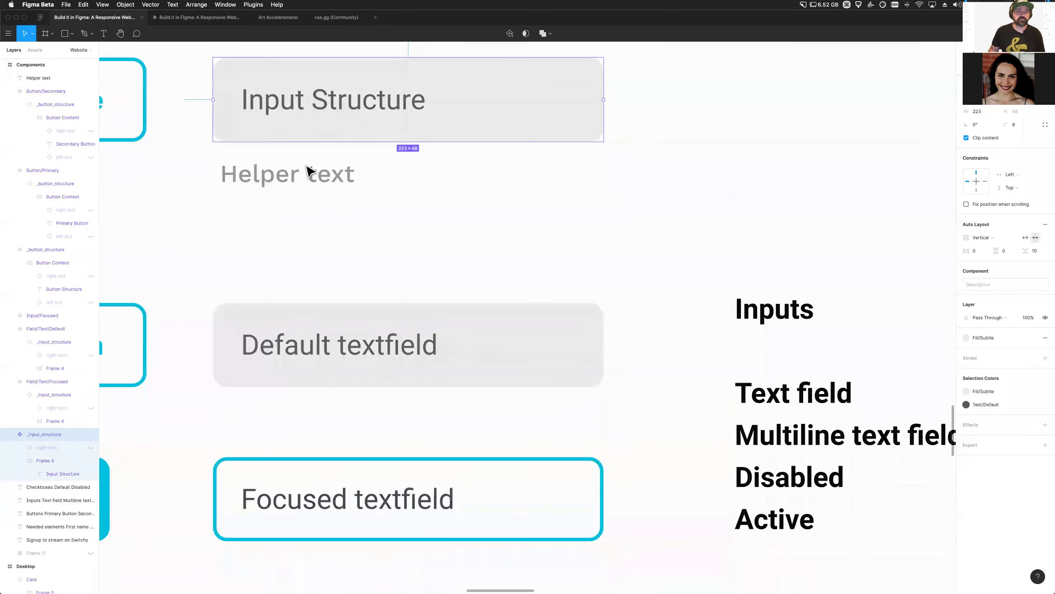
{"action": "left_click", "coordinate": [324, 177]}
{"action": "scroll", "coordinate": [328, 189], "scroll_direction": "down", "scroll_amount": 3}
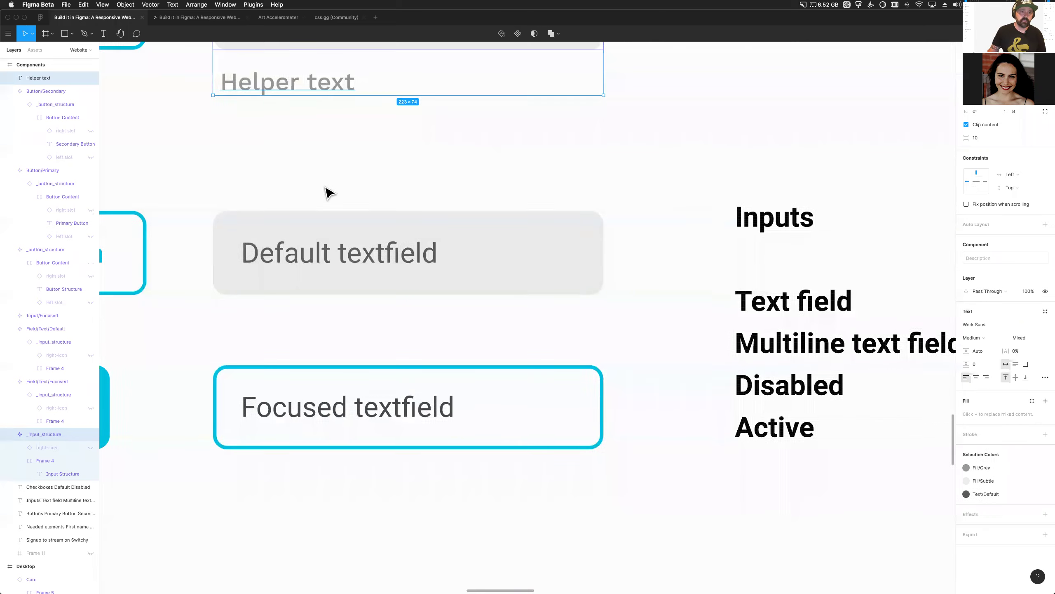
{"action": "left_click_drag", "start_coordinate": [332, 58], "coordinate": [341, 518]}
{"action": "scroll", "coordinate": [328, 474], "scroll_direction": "down", "scroll_amount": 6}
{"action": "scroll", "coordinate": [334, 407], "scroll_direction": "up", "scroll_amount": 2}
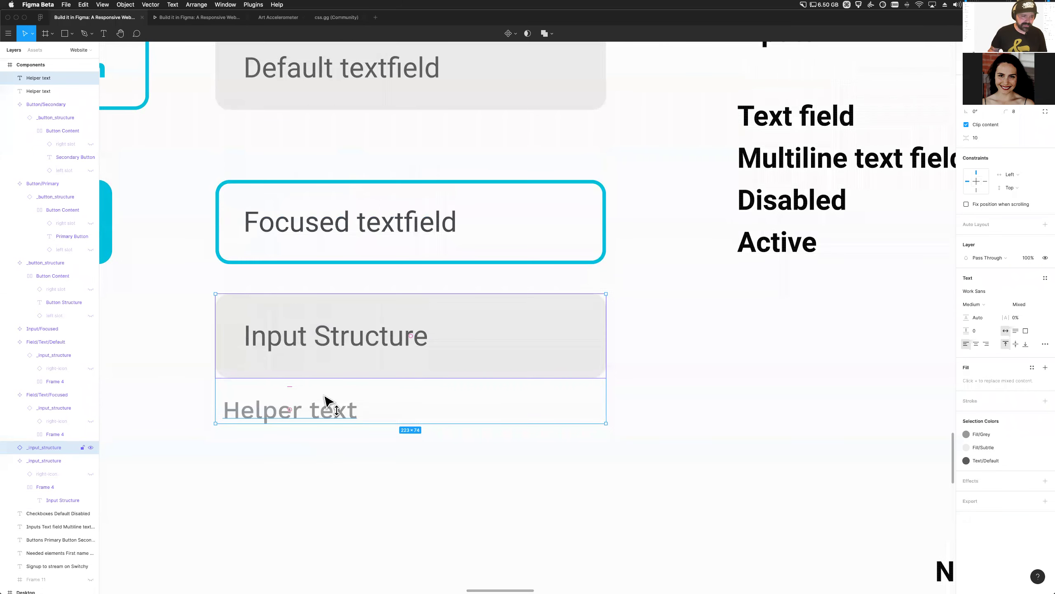
{"action": "left_click_drag", "start_coordinate": [325, 401], "coordinate": [326, 433]}
Combine the copied input and its helper text into a vertical auto layout frame with an item spacing of 8
{"action": "left_click", "coordinate": [320, 501]}
{"action": "left_click", "coordinate": [311, 434]}
{"action": "left_click", "coordinate": [312, 452], "text": "shift"}
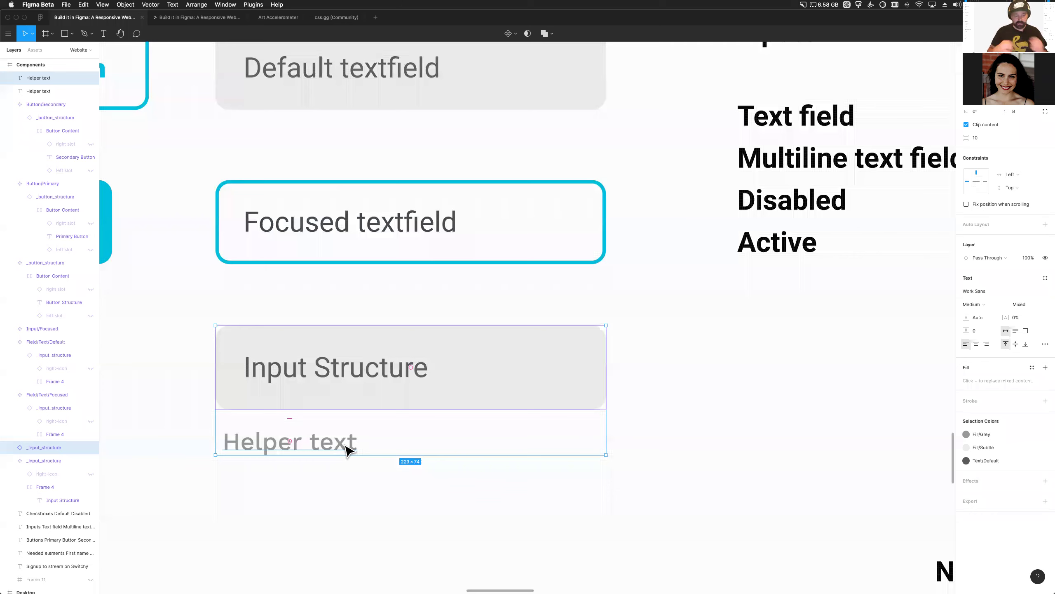
{"action": "key", "text": "shift+a"}
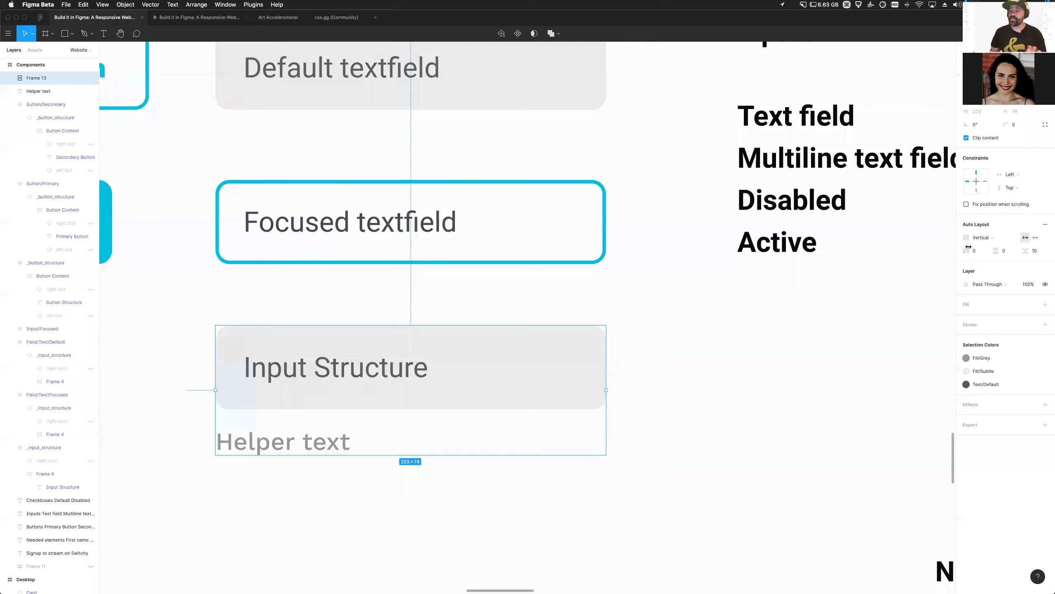
{"action": "left_click", "coordinate": [988, 243]}
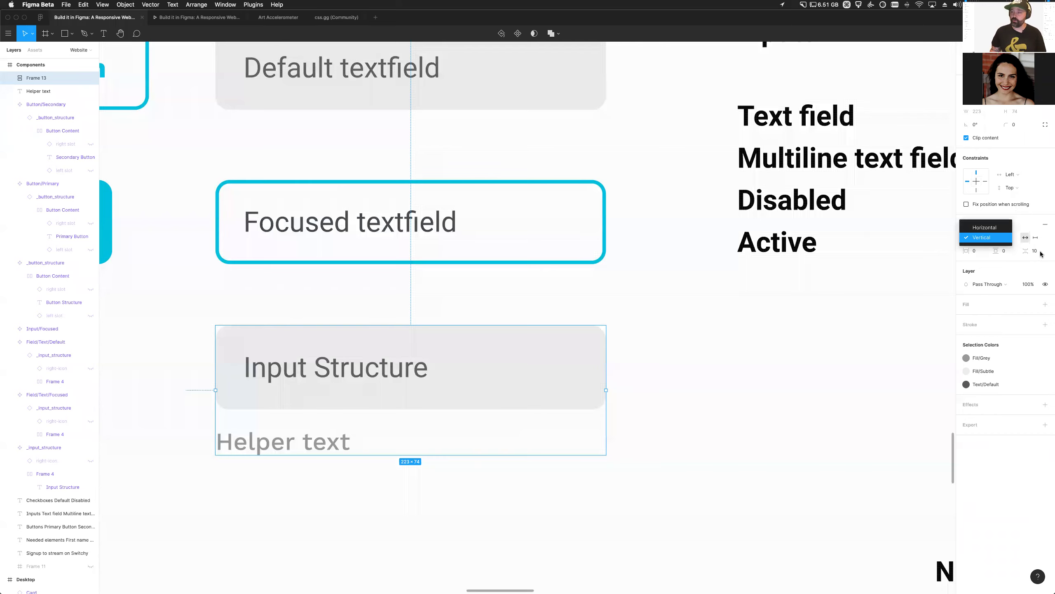
{"action": "left_click", "coordinate": [1037, 251]}
{"action": "type", "text": "8"}
{"action": "key", "text": "Return"}
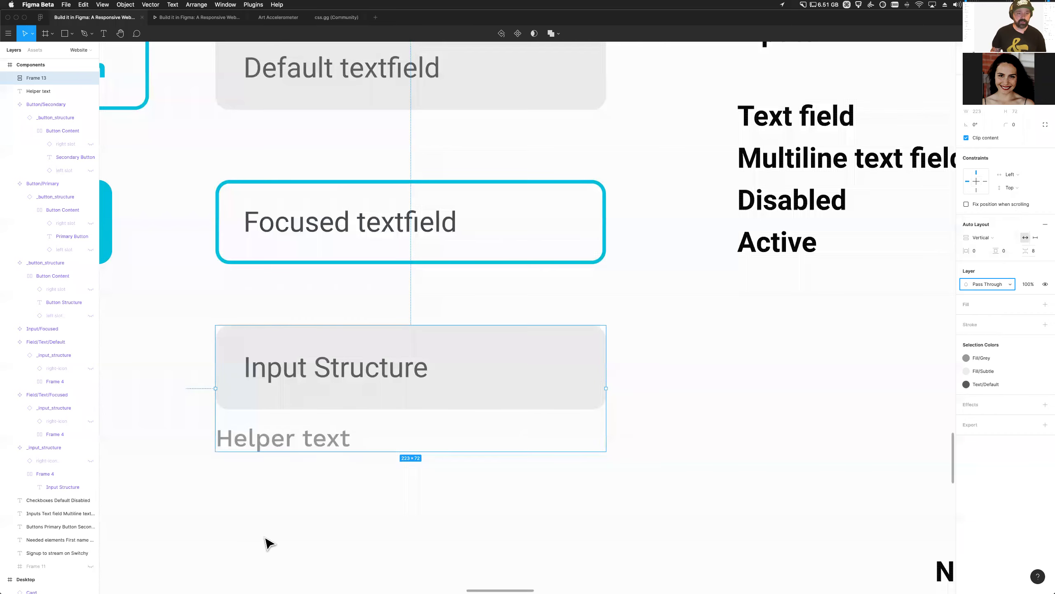
Turn the auto layout frame with the input and helper text into a component named Field/Combo
{"action": "left_click", "coordinate": [245, 374]}
{"action": "left_click", "coordinate": [51, 83]}
{"action": "scroll", "coordinate": [625, 305], "scroll_direction": "up", "scroll_amount": 2}
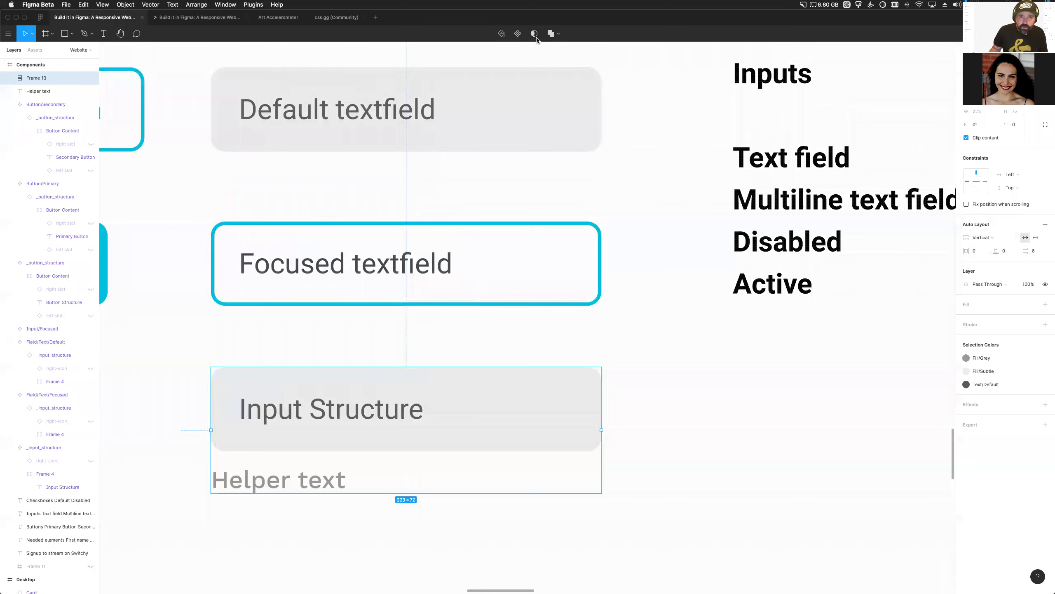
{"action": "key", "text": "super+alt+k"}
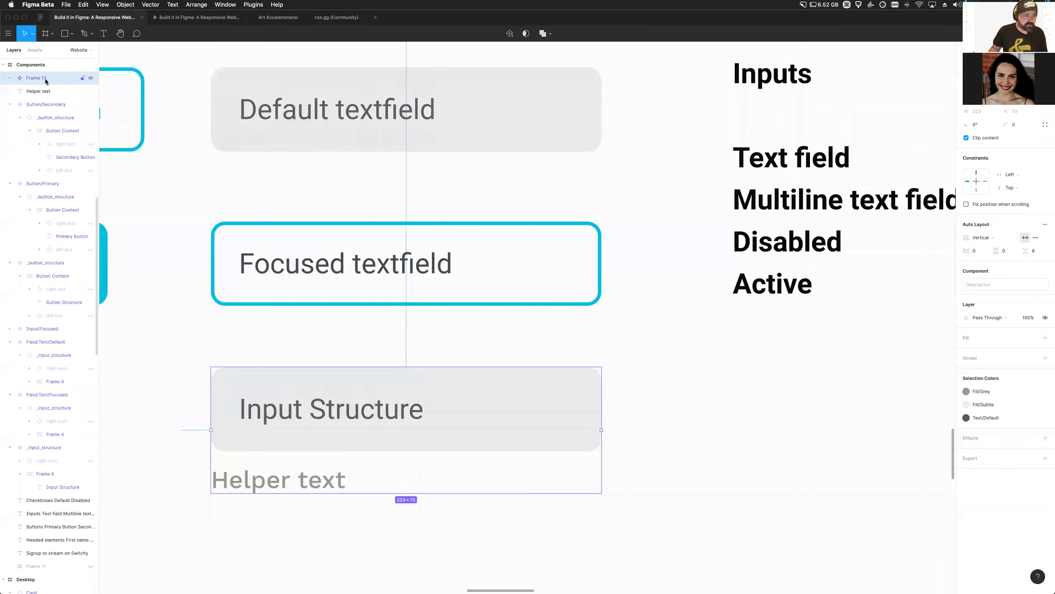
{"action": "double_click", "coordinate": [41, 78]}
{"action": "type", "text": "Field/Combo"}
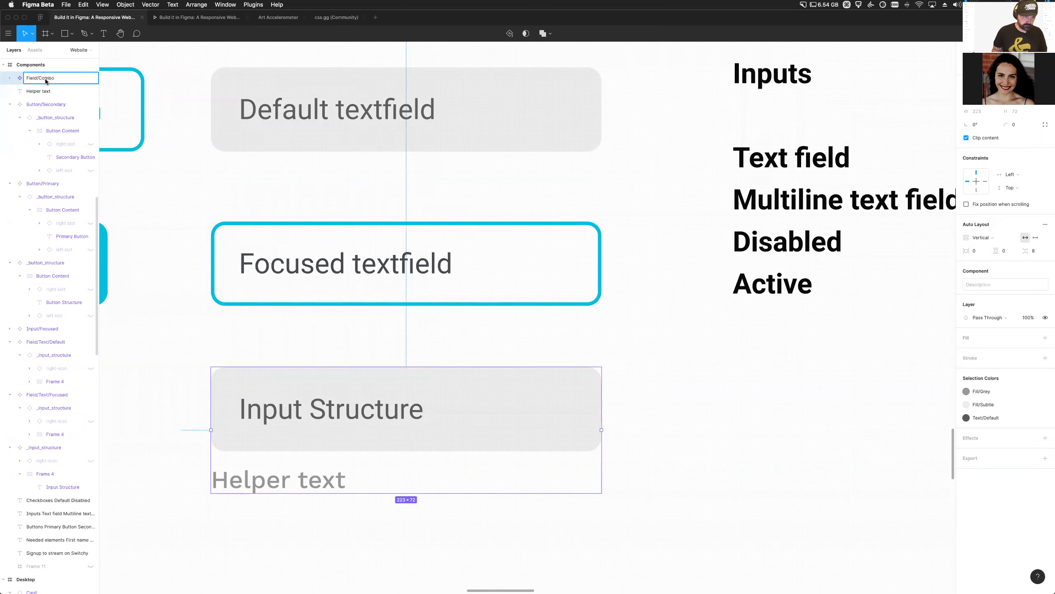
{"action": "key", "text": "Return"}
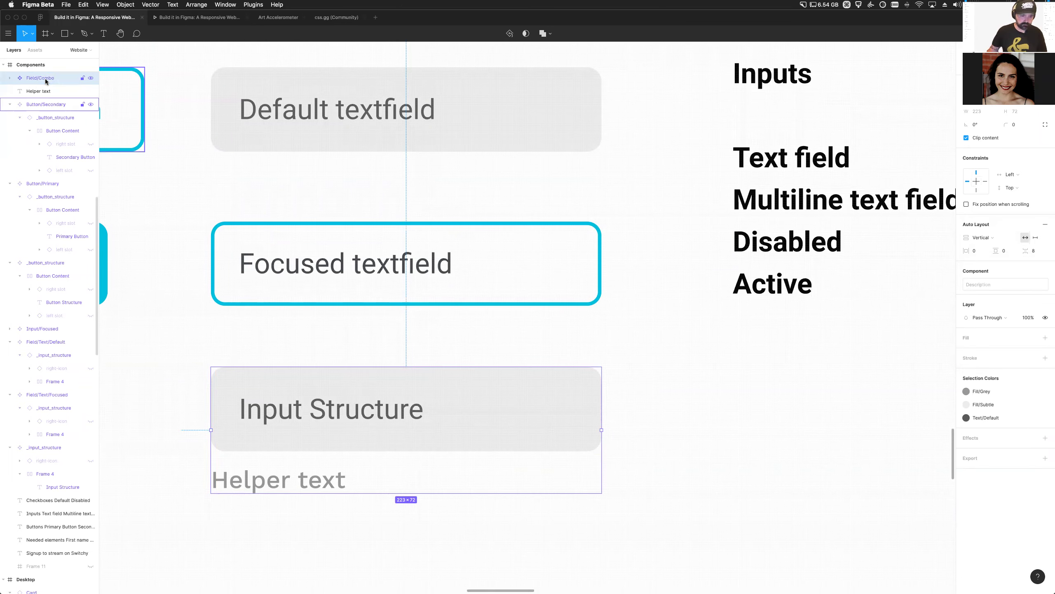
Try a long dummy string in the Field/Combo helper text to test how the layout reacts, and undo it
{"action": "left_click", "coordinate": [454, 528]}
{"action": "scroll", "coordinate": [455, 530], "scroll_direction": "down", "scroll_amount": 2}
{"action": "scroll", "coordinate": [453, 531], "scroll_direction": "down", "scroll_amount": 1}
{"action": "left_click", "coordinate": [345, 403]}
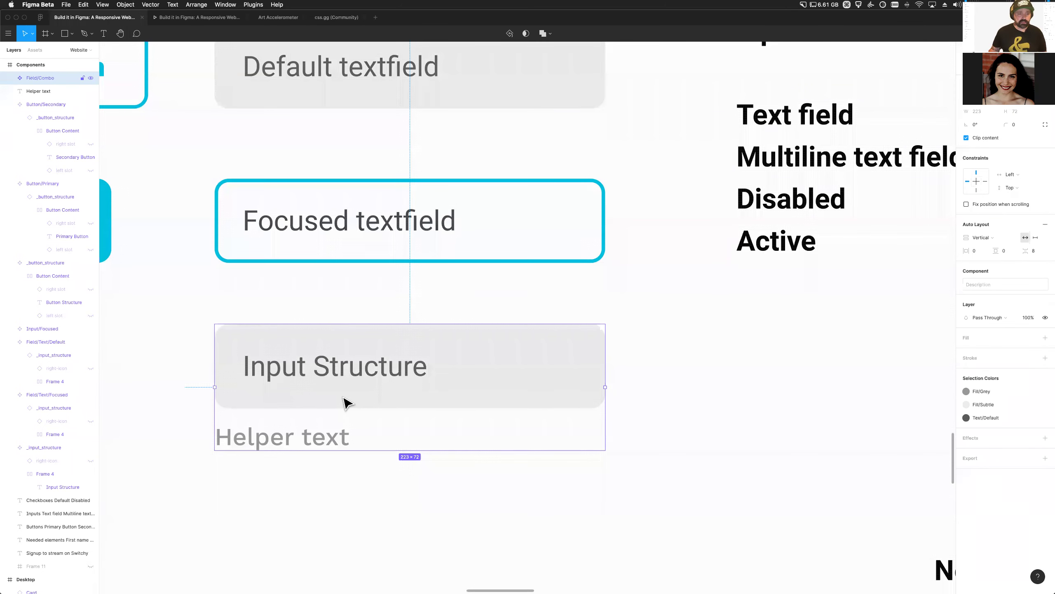
{"action": "double_click", "coordinate": [315, 442]}
{"action": "type", "text": ";kldaf;lkasd;lfka;"}
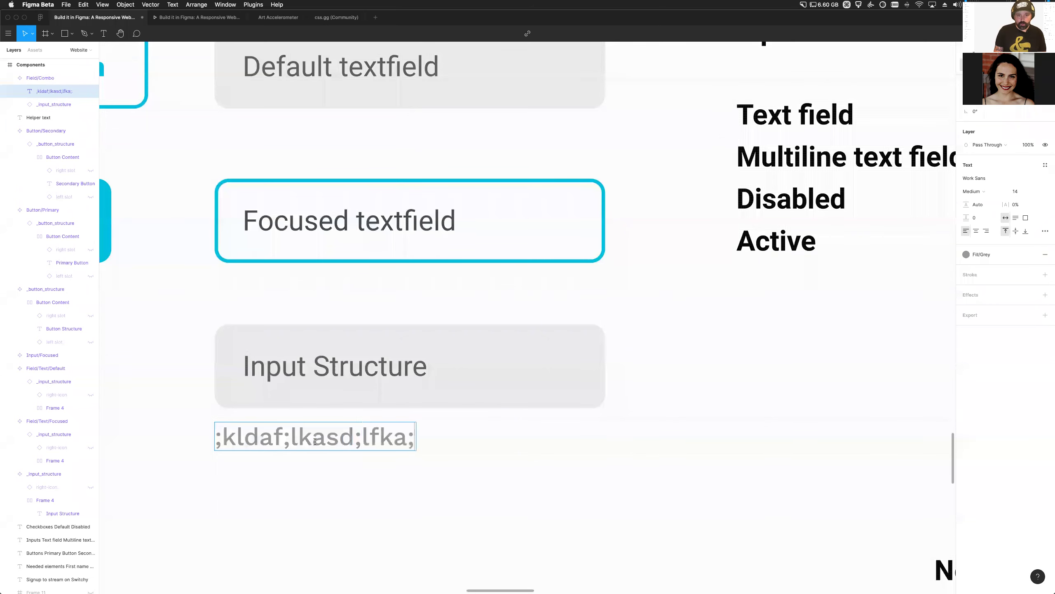
{"action": "type", "text": "lksdf;laksdf;laksdf;lkasdf;lkas;dlfk"}
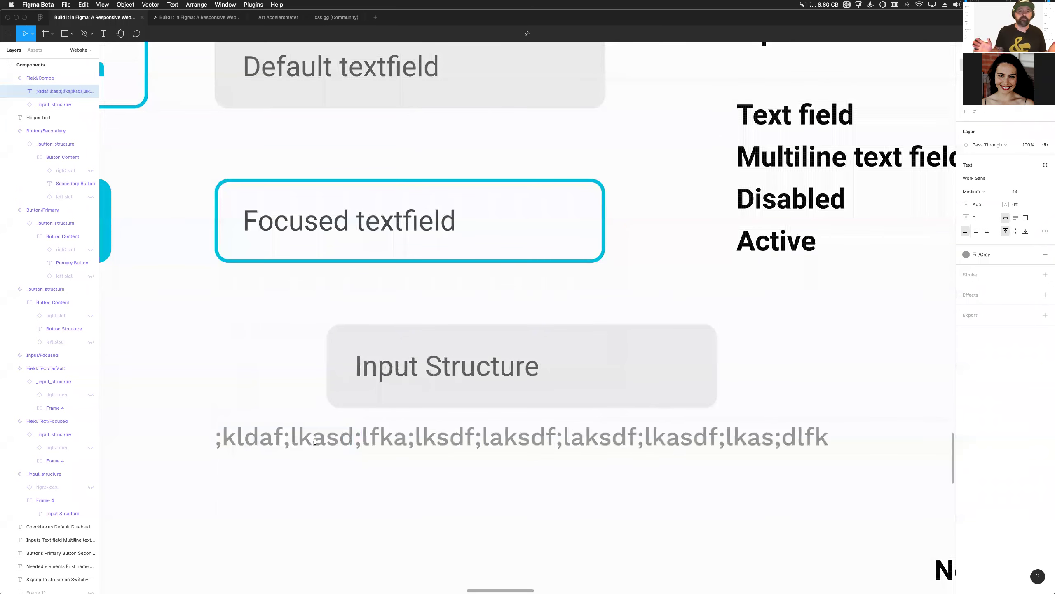
{"action": "key", "text": "Escape"}
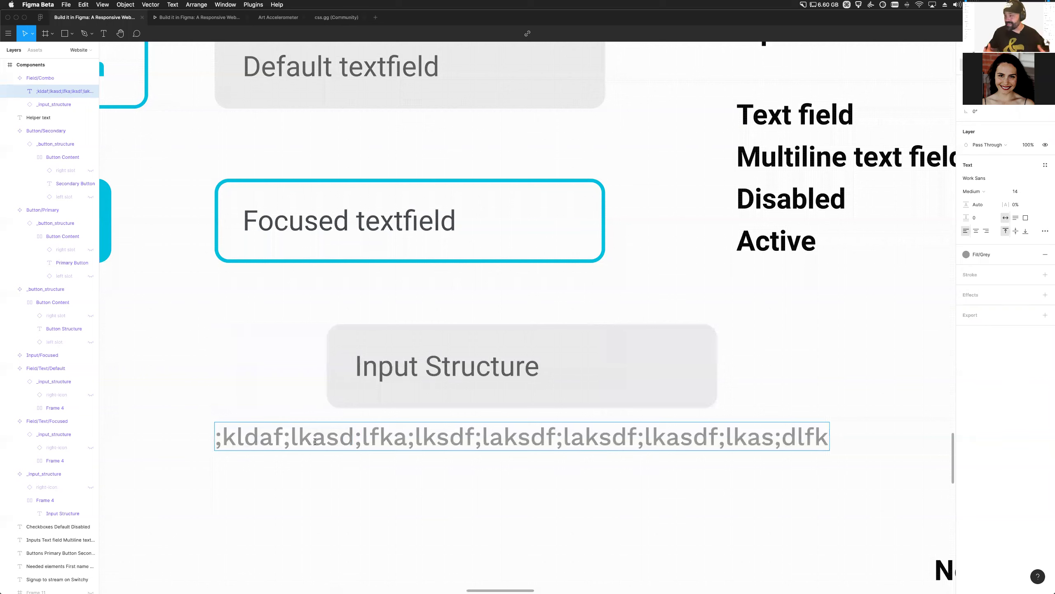
{"action": "key", "text": "super+z"}
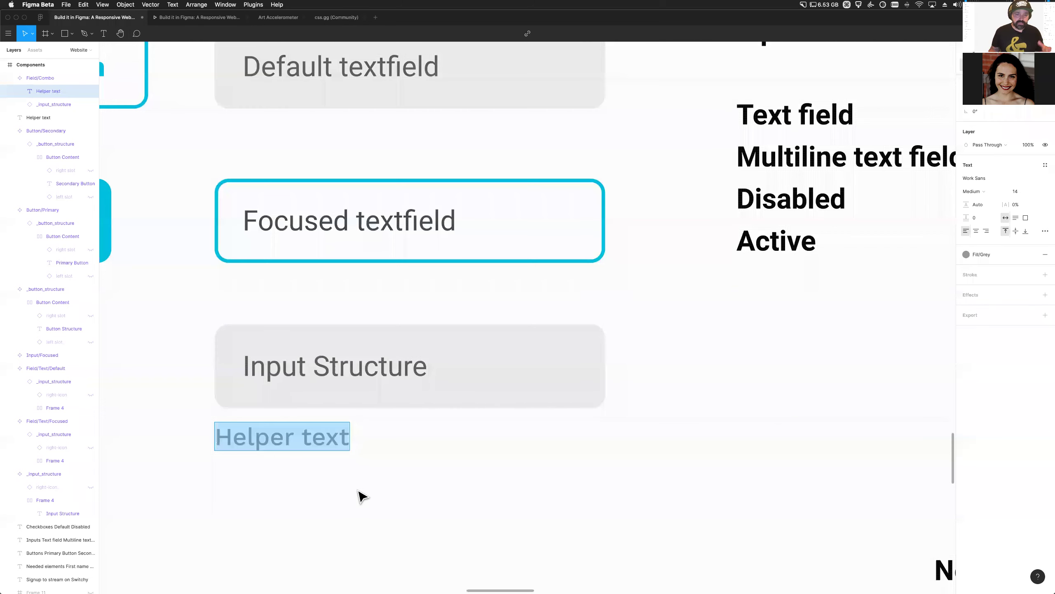
{"action": "key", "text": "Escape"}
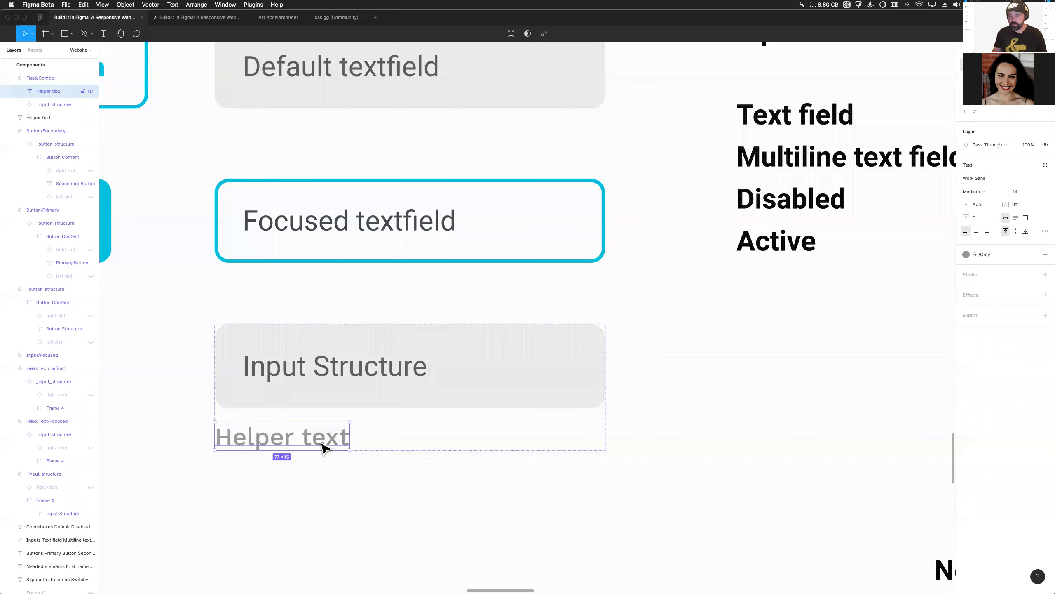
Set the Field/Combo helper text to auto height and widen it to the component's full 223 px width
{"action": "left_click", "coordinate": [400, 459]}
{"action": "left_click", "coordinate": [386, 373]}
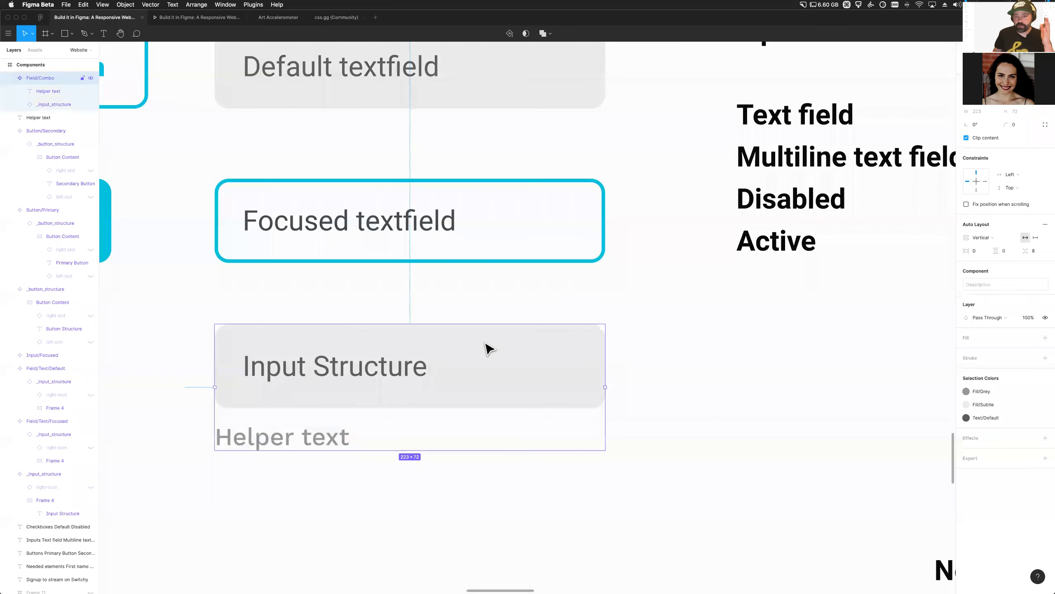
{"action": "left_click", "coordinate": [318, 449]}
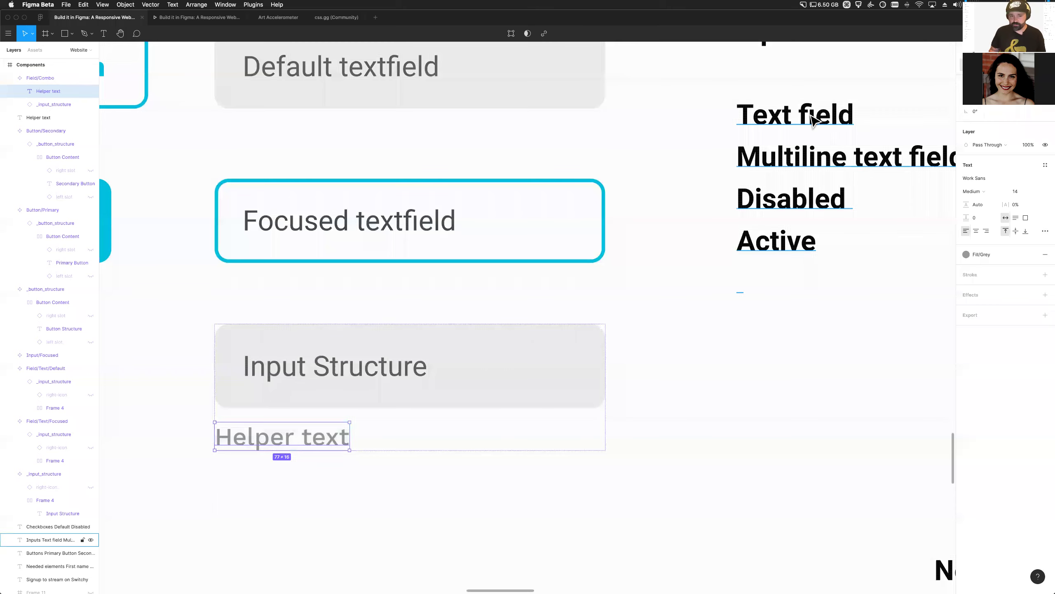
{"action": "double_click", "coordinate": [354, 444]}
Try adding dummy text after "Helper text" to test the line wrapping, and undo the addition
{"action": "left_click", "coordinate": [350, 440]}
{"action": "type", "text": "laksdjfl jalskdjf alskdjfalskdjfalsdk"}
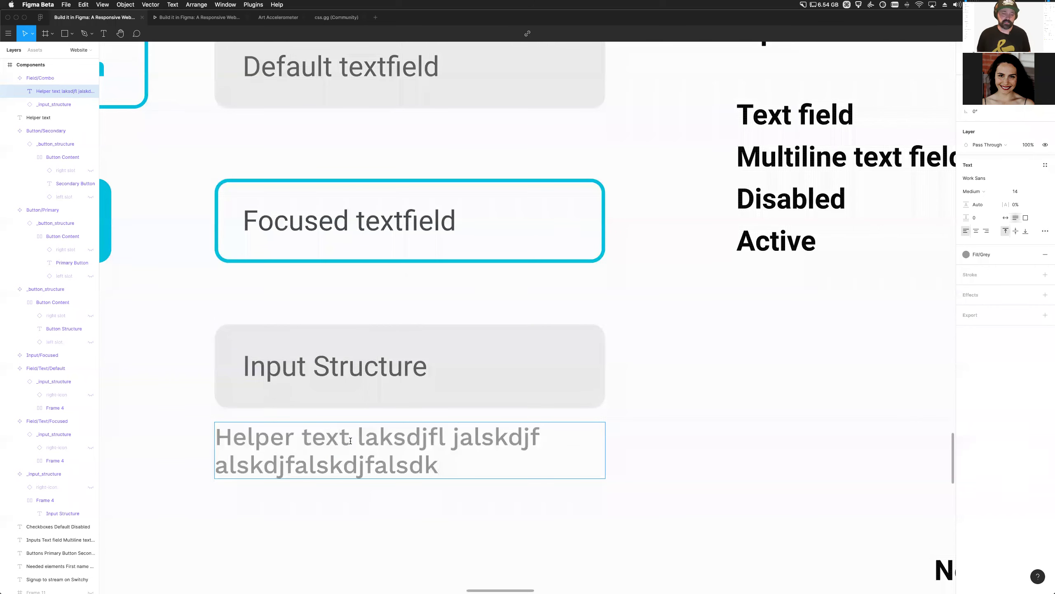
{"action": "key", "text": "super+z"}
{"action": "key", "text": "Escape"}
{"action": "left_click", "coordinate": [243, 457]}
{"action": "left_click", "coordinate": [243, 451]}
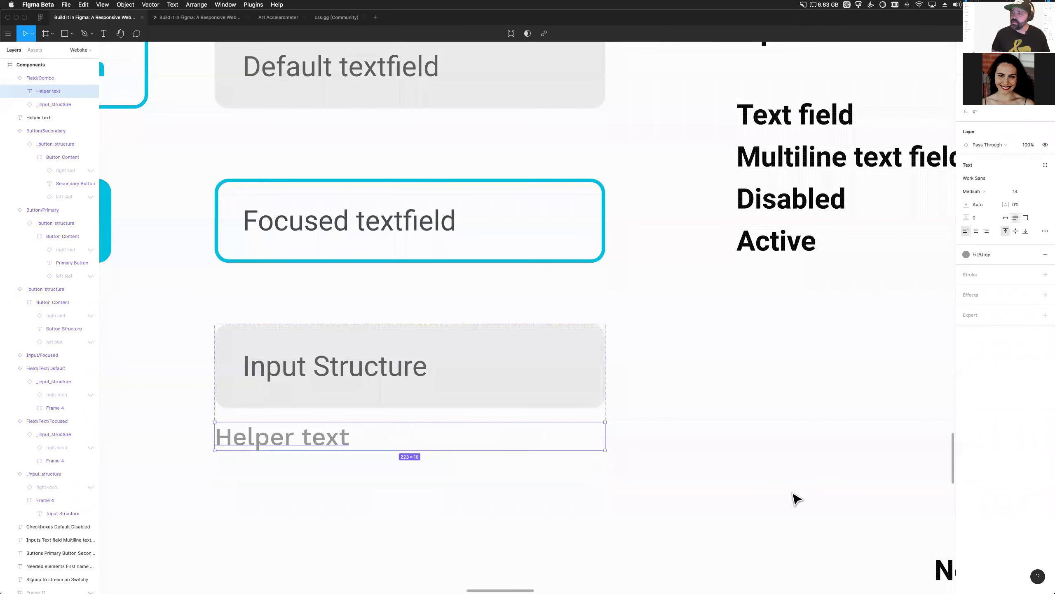
Try placing an instance of the Field/Combo component beside the original, and delete it
{"action": "left_click", "coordinate": [306, 535]}
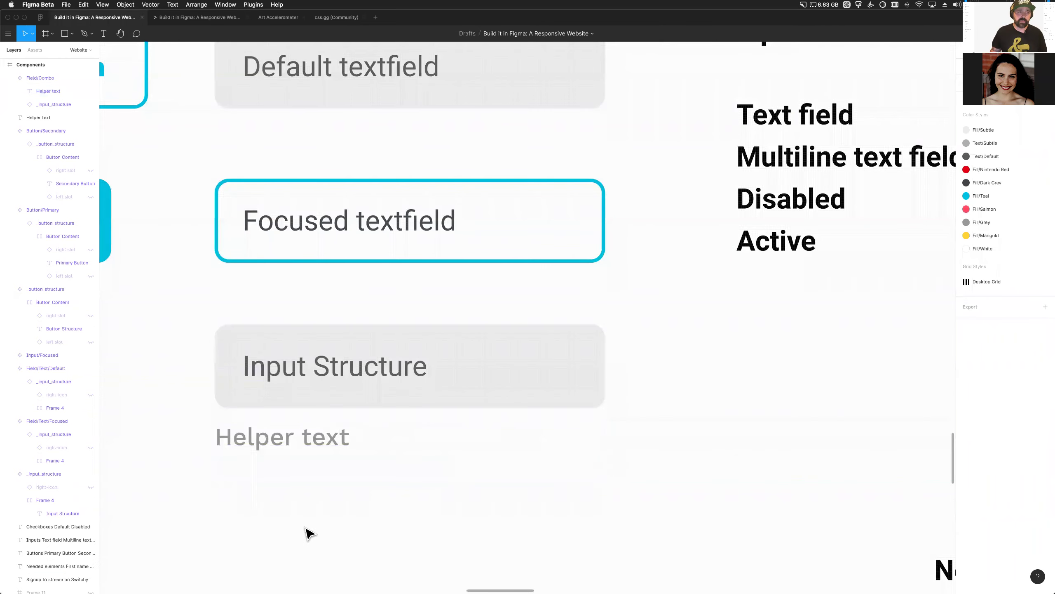
{"action": "left_click", "coordinate": [336, 373]}
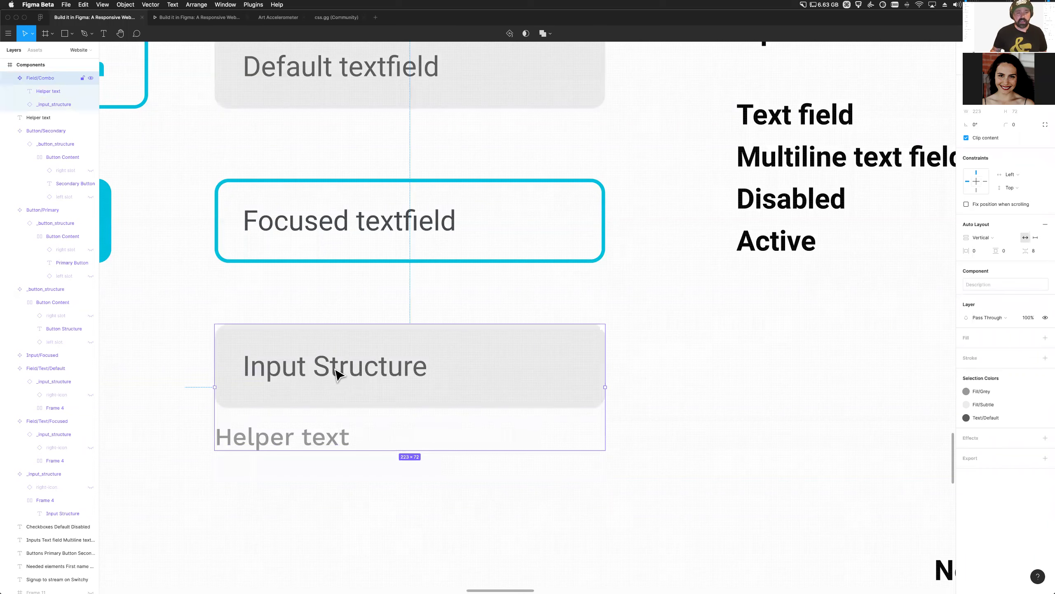
{"action": "left_click_drag", "start_coordinate": [247, 386], "coordinate": [654, 380]}
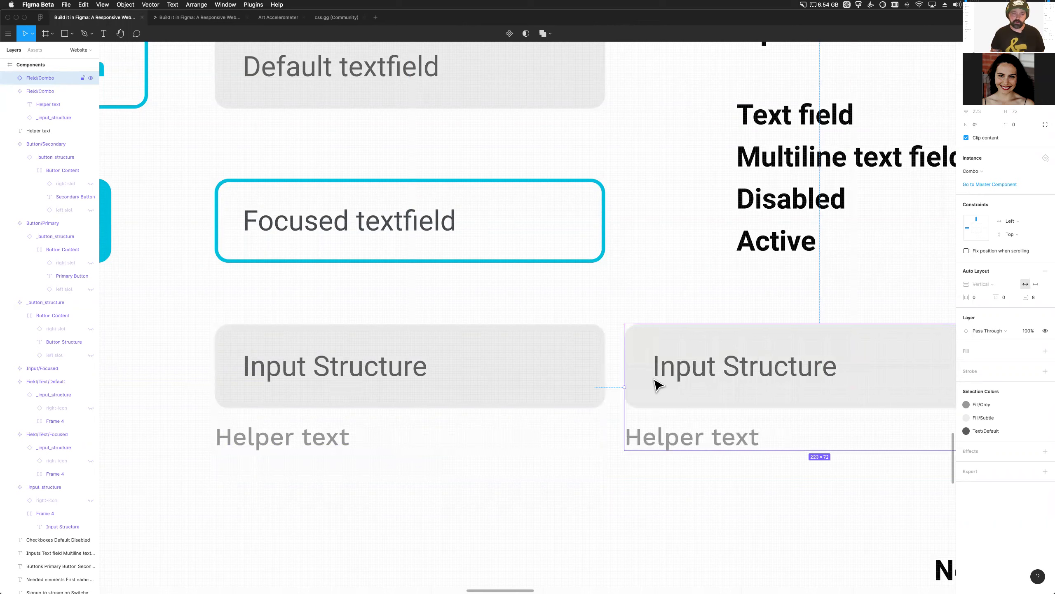
{"action": "key", "text": "Delete"}
Rename the Field/Combo component to Field
{"action": "left_click", "coordinate": [312, 397]}
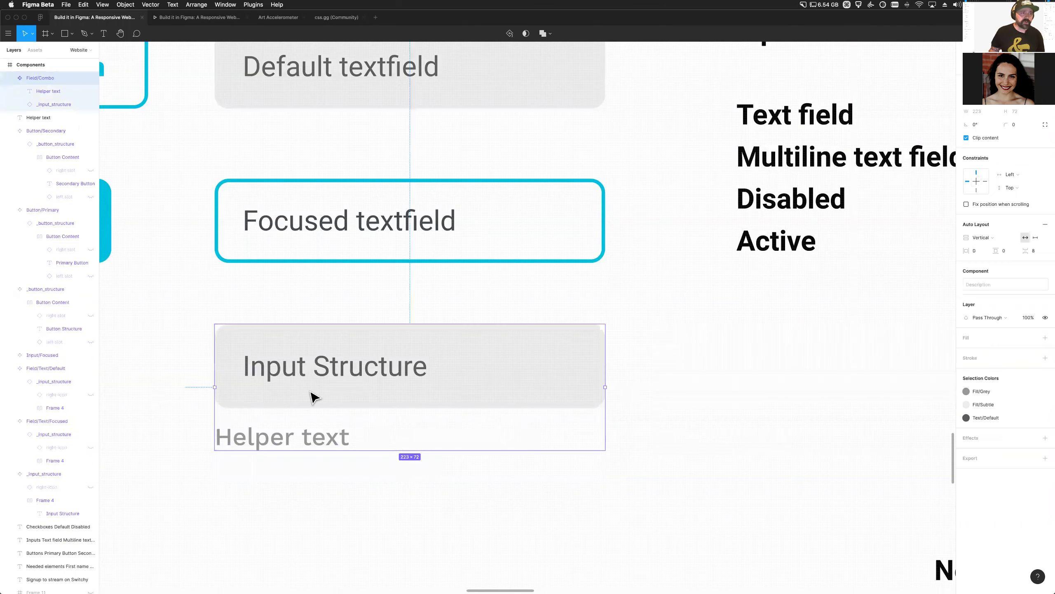
{"action": "double_click", "coordinate": [46, 79]}
{"action": "double_click", "coordinate": [48, 79]}
{"action": "type", "text": "Input"}
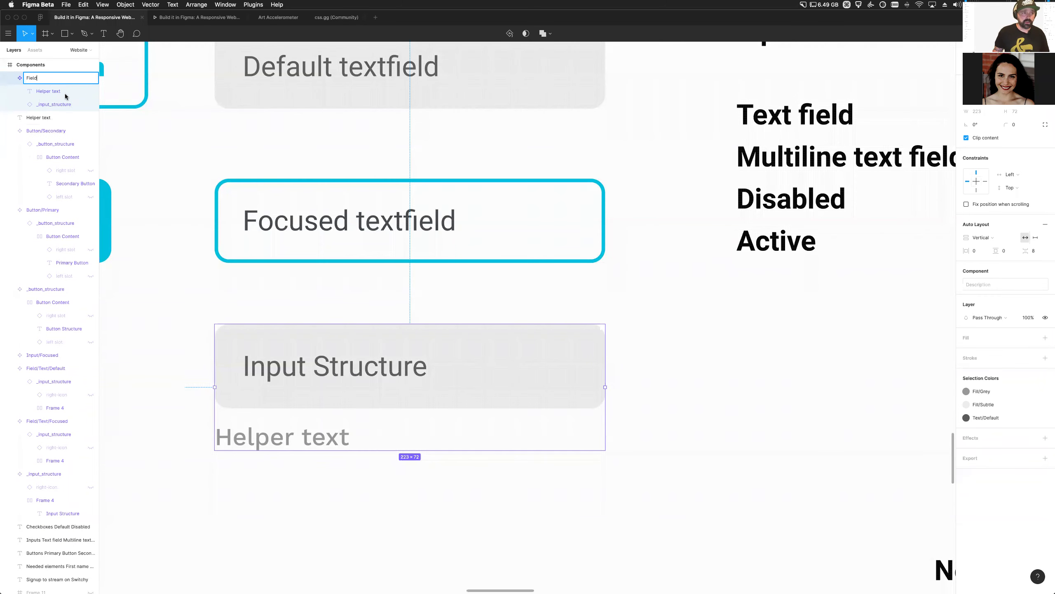
{"action": "key", "text": "Return"}
{"action": "left_click", "coordinate": [146, 329]}
Duplicate the helper text below the Field component and apply the Fill/Dark Grey color style to the copy
{"action": "left_click", "coordinate": [271, 405]}
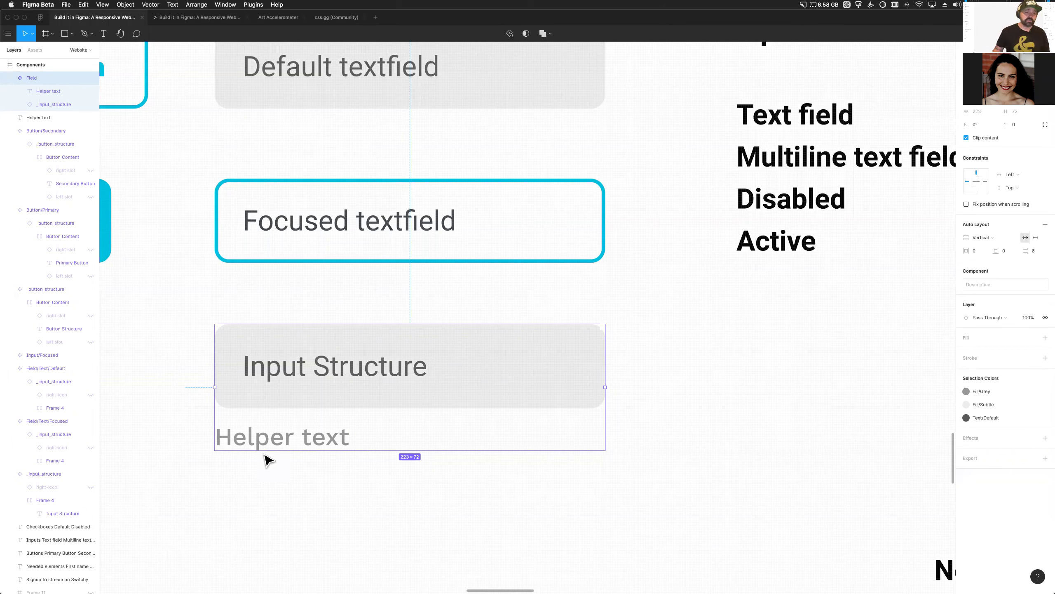
{"action": "double_click", "coordinate": [276, 449]}
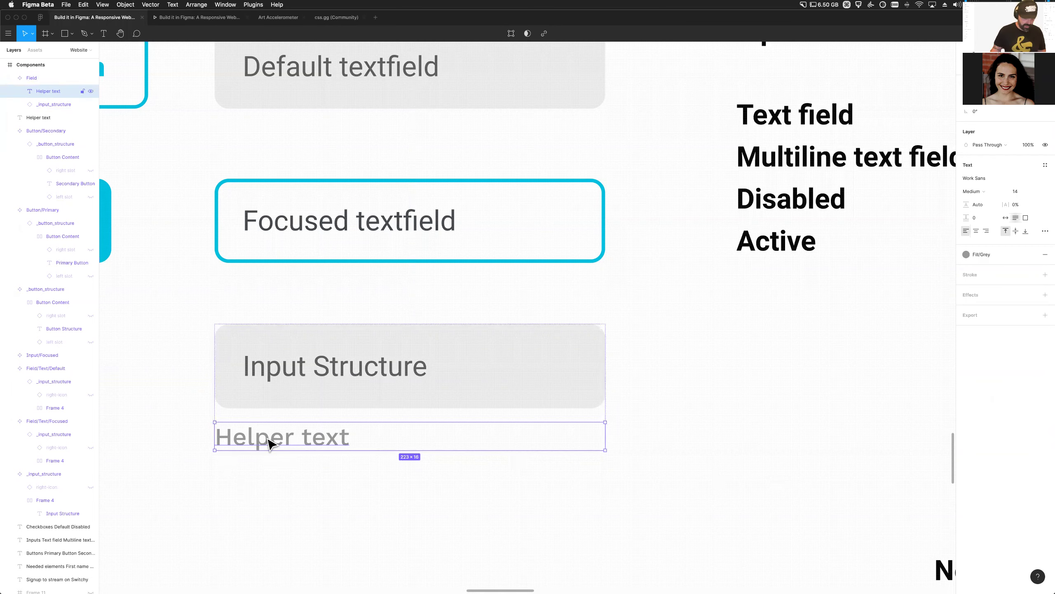
{"action": "left_click_drag", "start_coordinate": [269, 444], "coordinate": [289, 503], "text": "alt"}
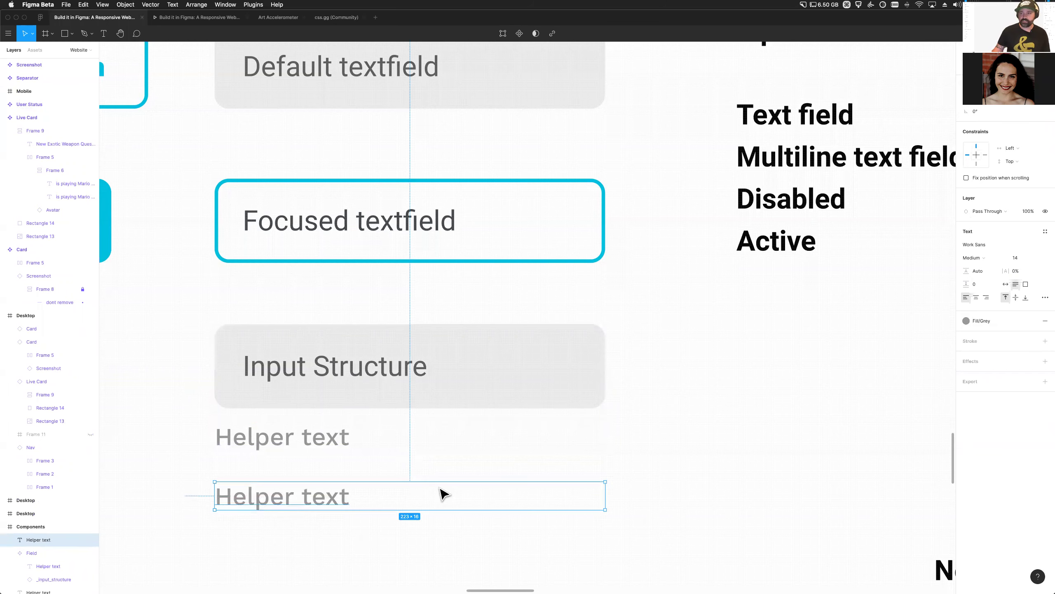
{"action": "left_click", "coordinate": [983, 321]}
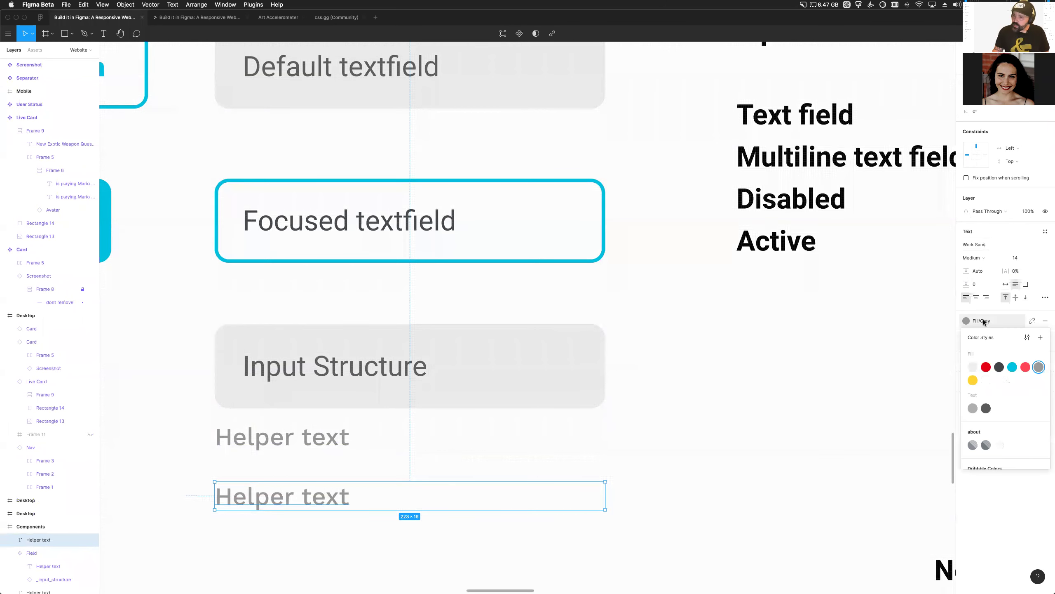
{"action": "left_click", "coordinate": [999, 367]}
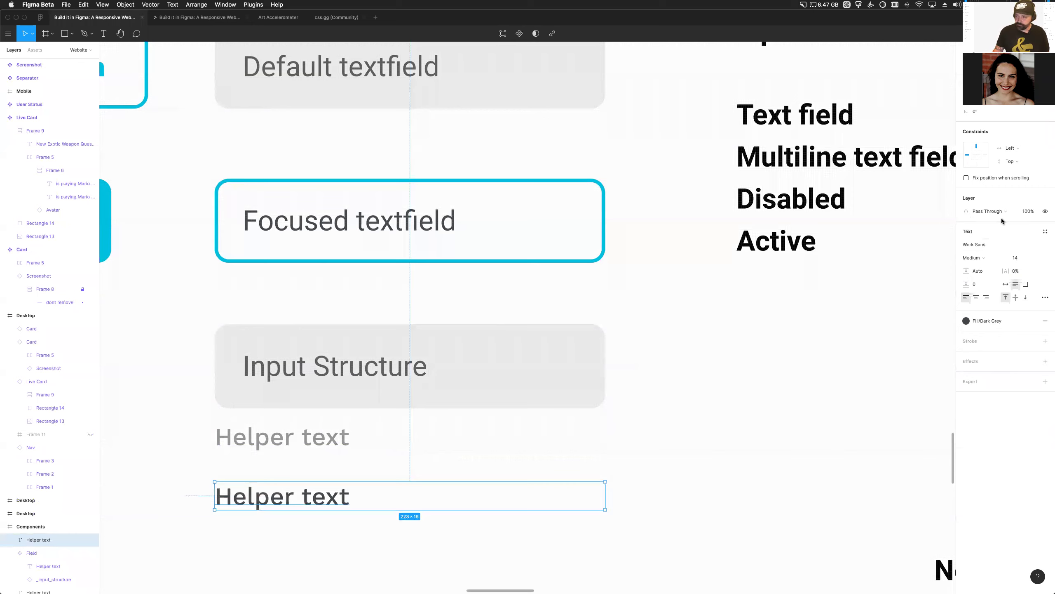
Turn the dark grey helper text copy into a component named Label
{"action": "left_click", "coordinate": [519, 34]}
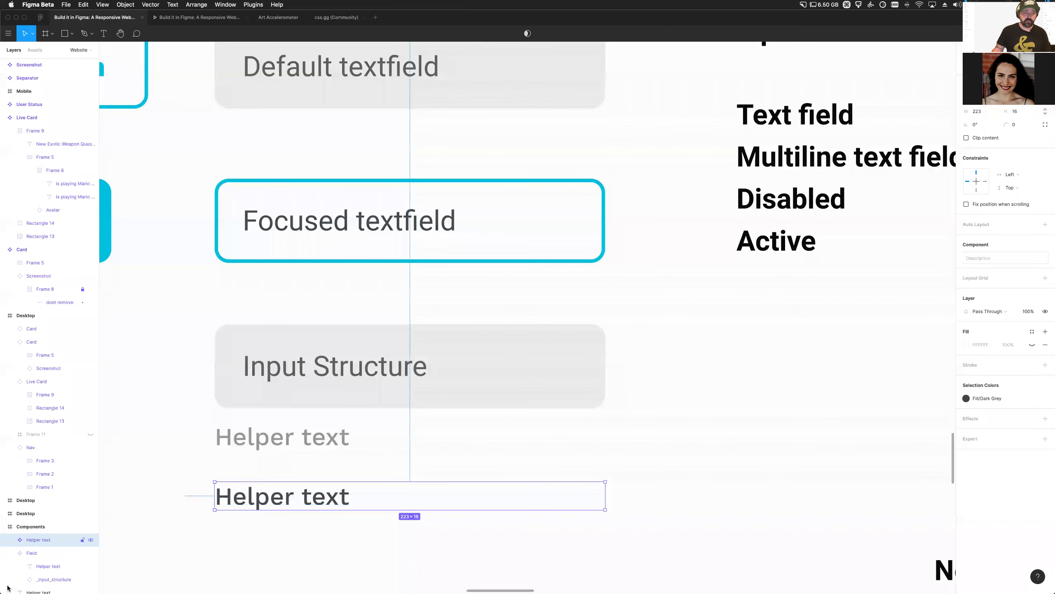
{"action": "double_click", "coordinate": [44, 542]}
{"action": "type", "text": "Label"}
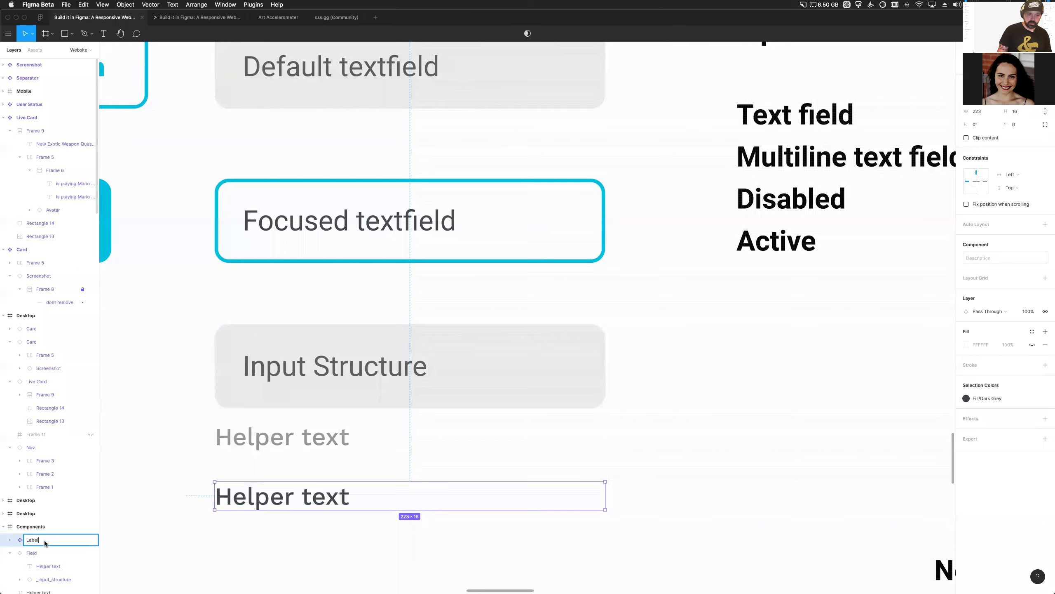
{"action": "key", "text": "Return"}
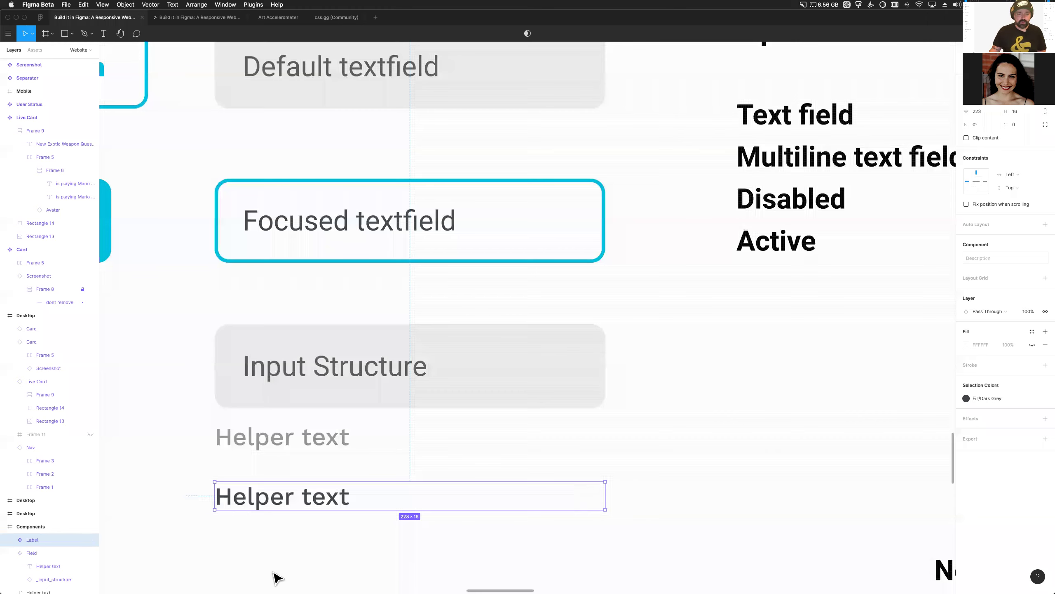
Set the font size of the helper text inside the Label component to 16
{"action": "scroll", "coordinate": [252, 508], "scroll_direction": "down", "scroll_amount": 5}
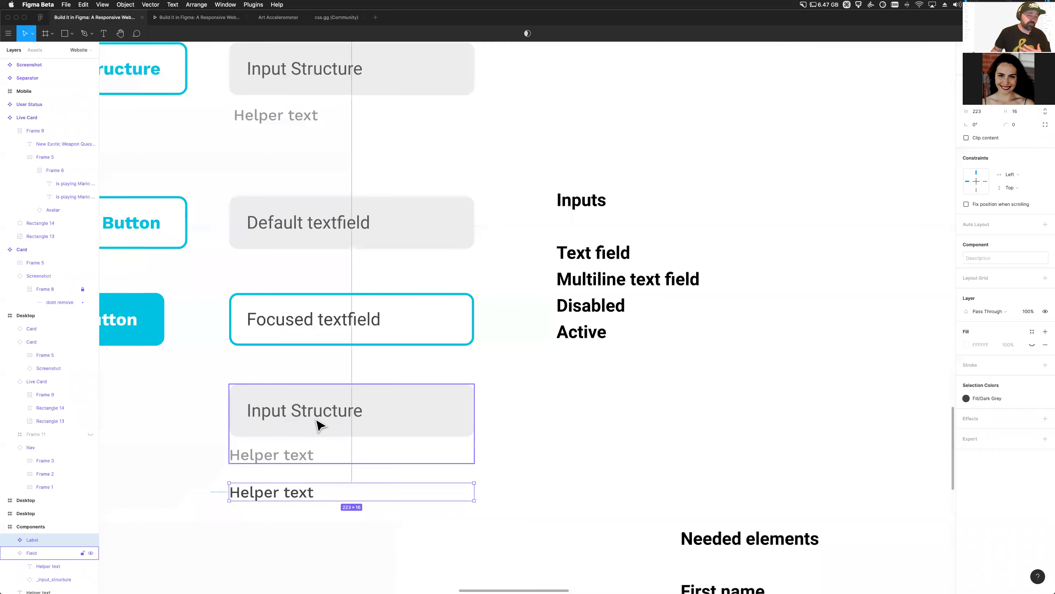
{"action": "left_click", "coordinate": [319, 425]}
{"action": "left_click", "coordinate": [271, 496]}
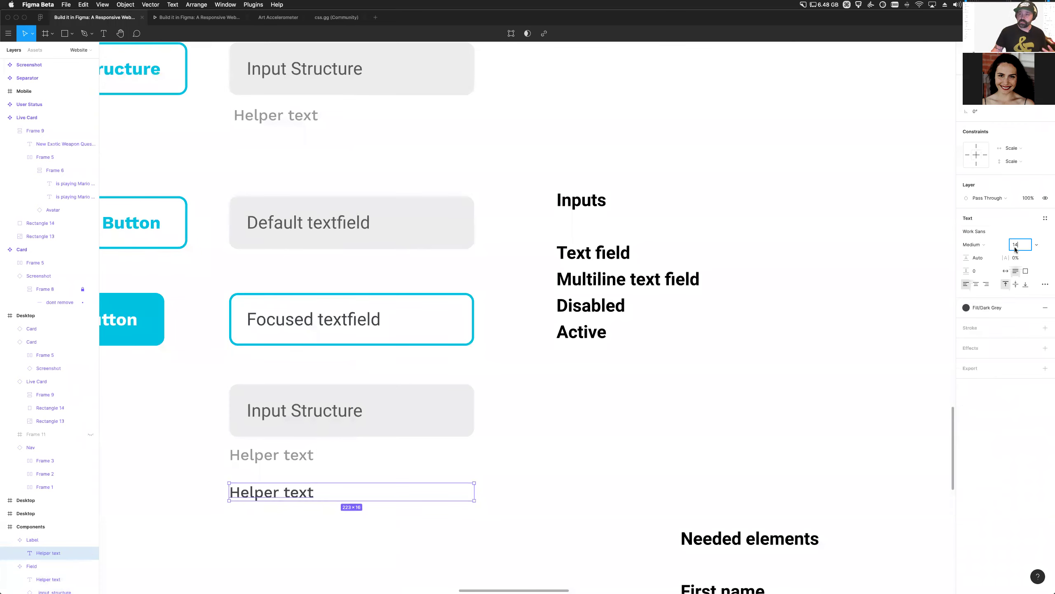
{"action": "type", "text": "16"}
{"action": "key", "text": "Return"}
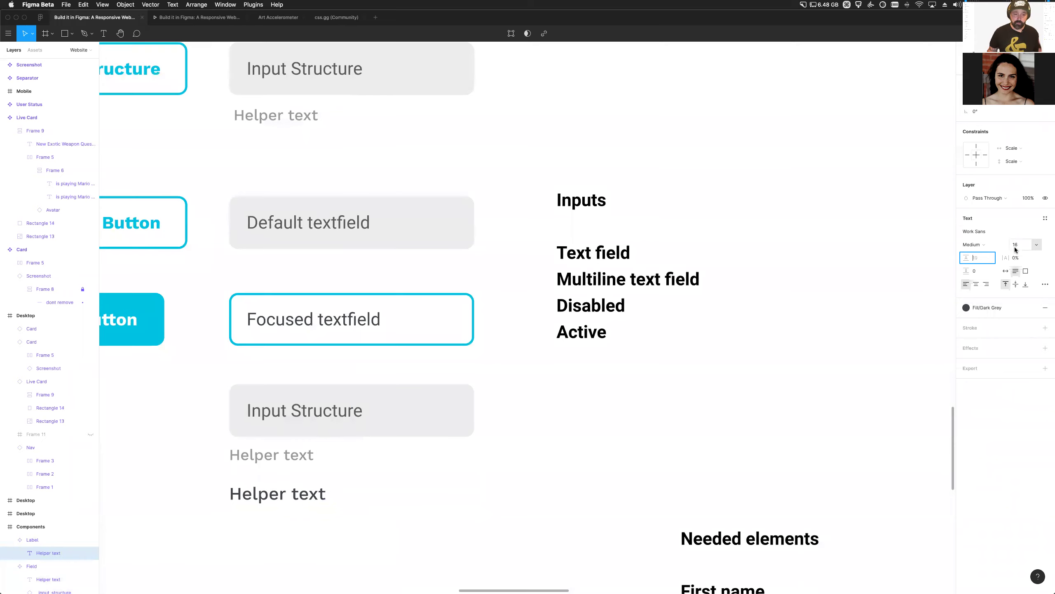
Replace the Label component's helper text wording with "Label"
{"action": "double_click", "coordinate": [302, 487]}
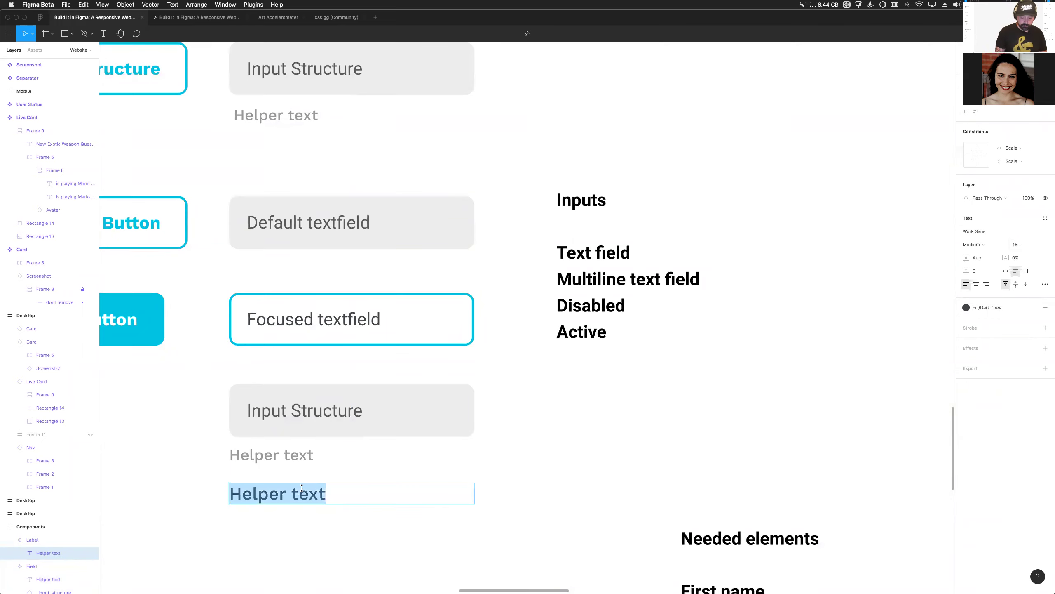
{"action": "type", "text": "Label"}
{"action": "key", "text": "Escape"}
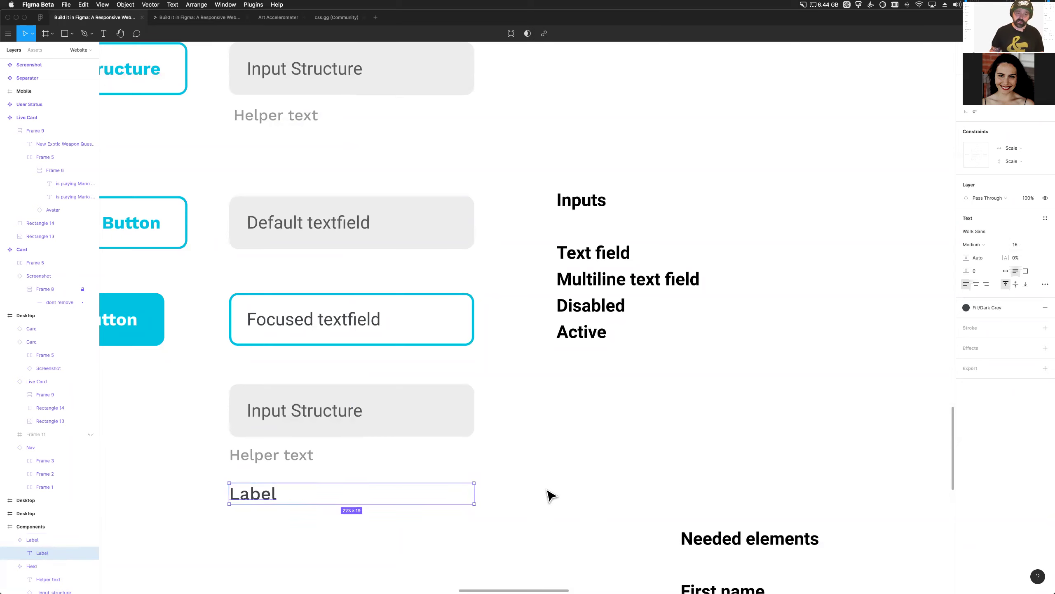
{"action": "left_click", "coordinate": [548, 495]}
Insert a Label instance above the input inside the Field component, and move the master Label clear below the Field
{"action": "left_click", "coordinate": [266, 499]}
{"action": "left_click_drag", "start_coordinate": [269, 496], "coordinate": [277, 395]}
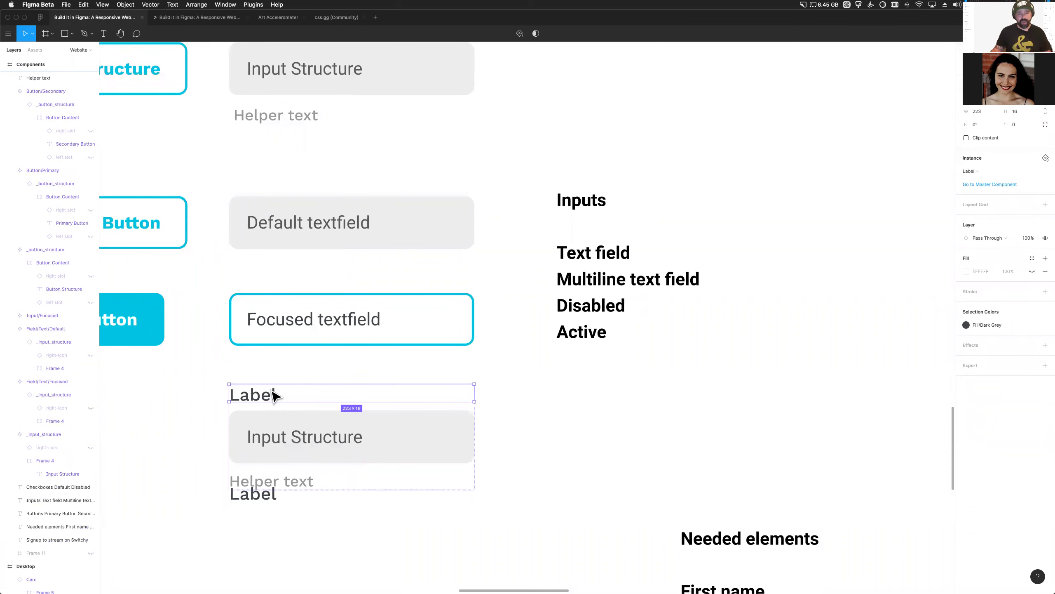
{"action": "left_click", "coordinate": [245, 495]}
{"action": "left_click_drag", "start_coordinate": [245, 499], "coordinate": [245, 533]}
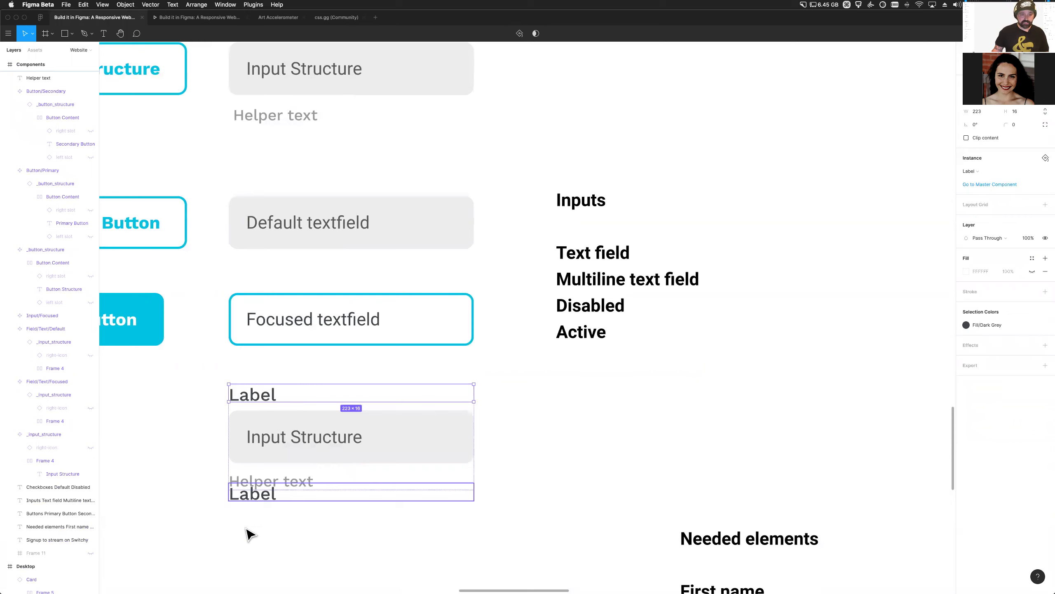
Select the text layer of the Label instance nested inside the Field component
{"action": "left_click", "coordinate": [311, 421]}
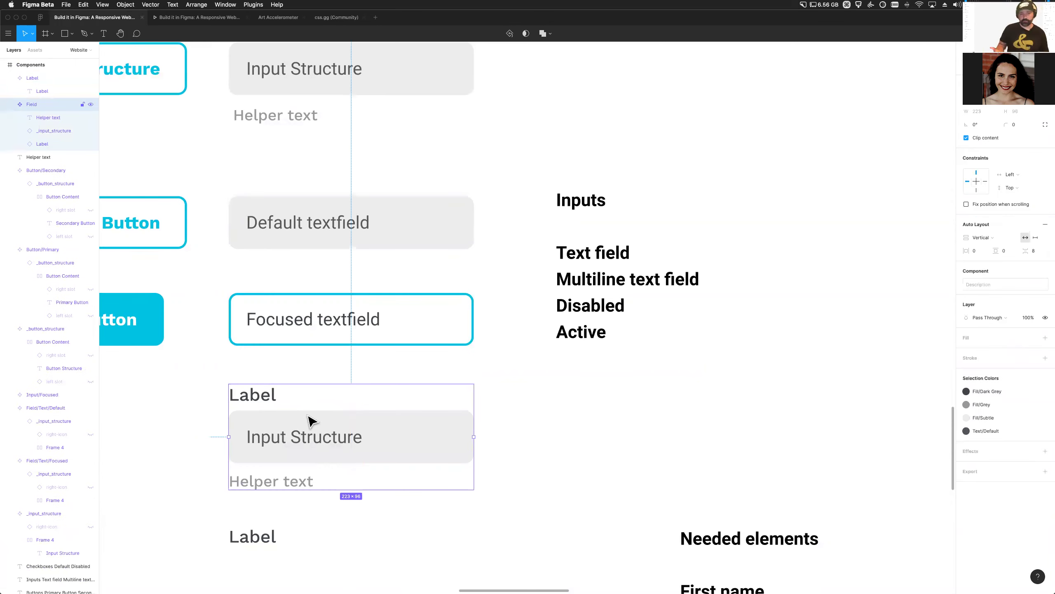
{"action": "double_click", "coordinate": [263, 405]}
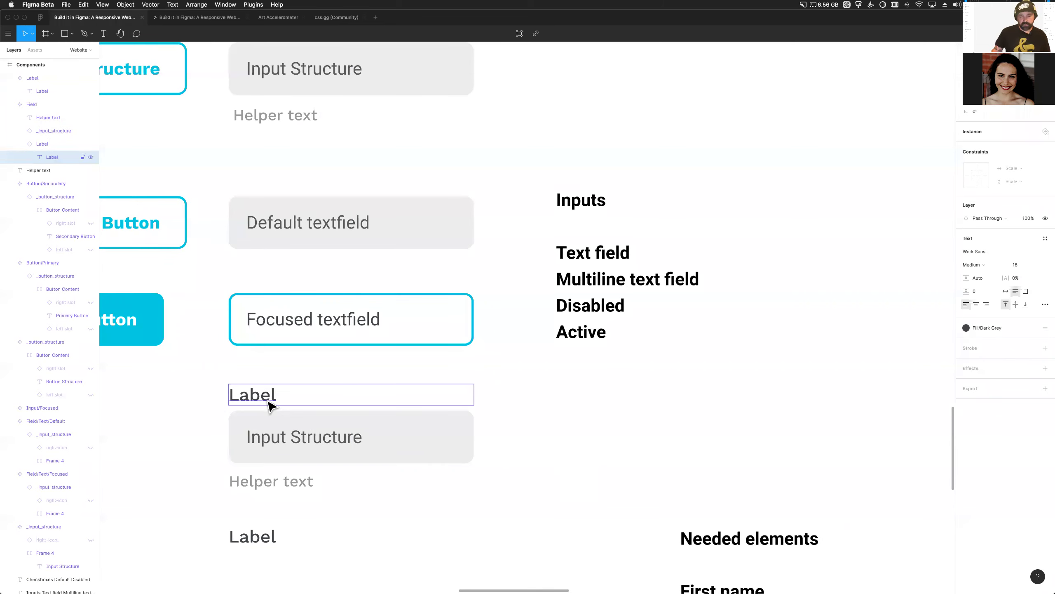
Inspect the label, input structure and helper text layers nested inside the Field component
{"action": "left_click", "coordinate": [294, 444]}
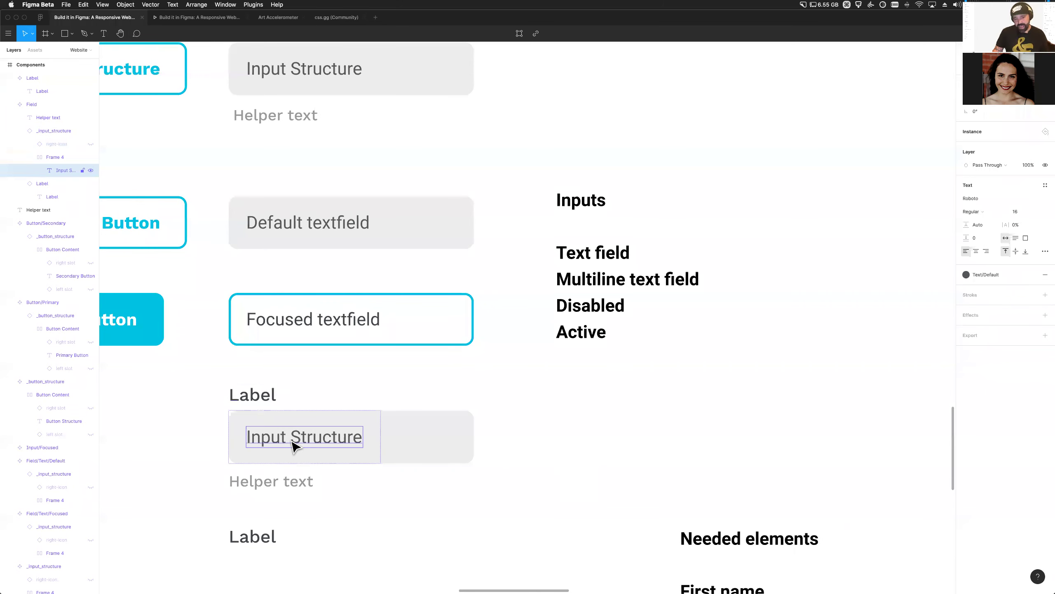
{"action": "scroll", "coordinate": [338, 454], "scroll_direction": "left", "scroll_amount": 1}
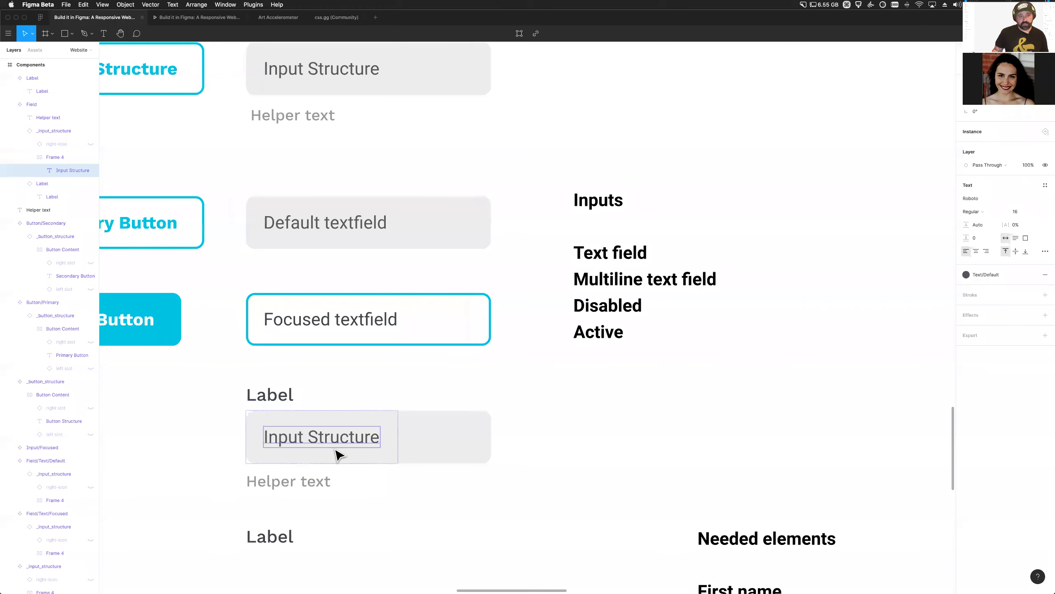
{"action": "scroll", "coordinate": [285, 495], "scroll_direction": "left", "scroll_amount": 1}
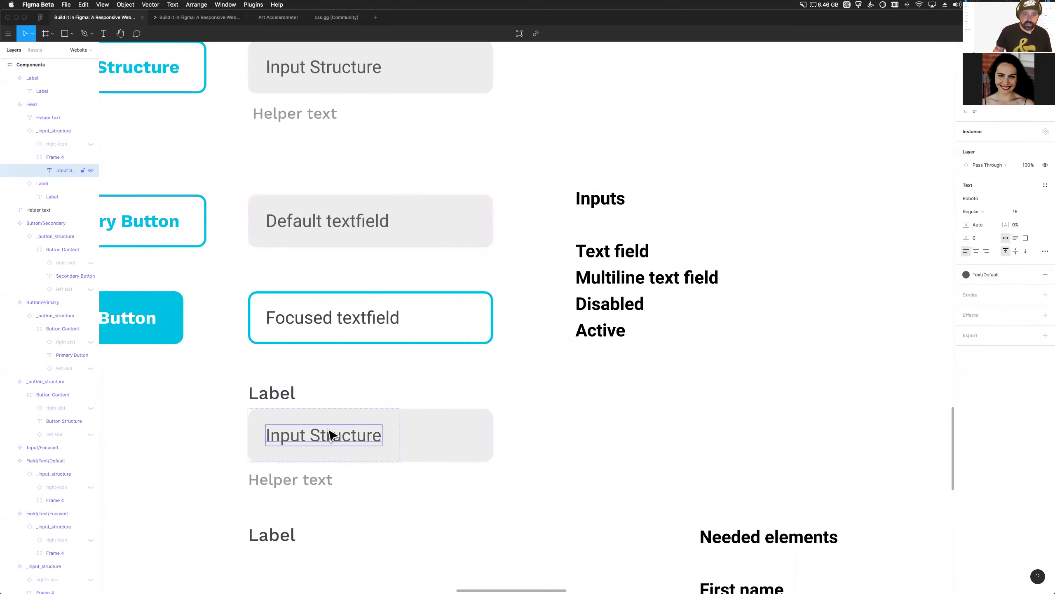
{"action": "left_click", "coordinate": [509, 445]}
{"action": "left_click", "coordinate": [291, 403], "text": "super"}
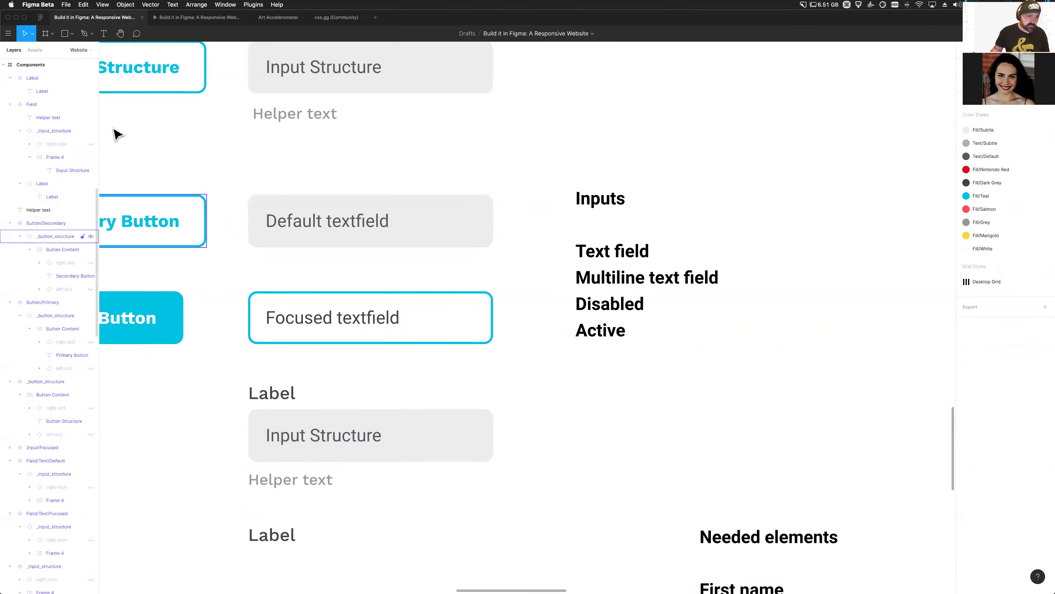
{"action": "left_click", "coordinate": [36, 79]}
{"action": "double_click", "coordinate": [270, 394]}
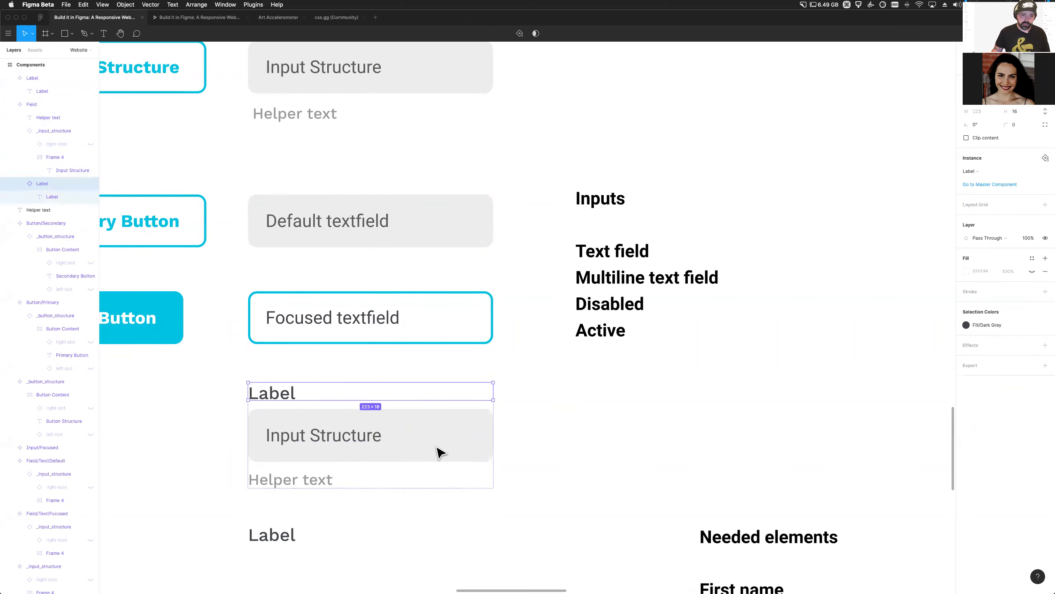
{"action": "left_click", "coordinate": [318, 485]}
{"action": "left_click", "coordinate": [373, 456]}
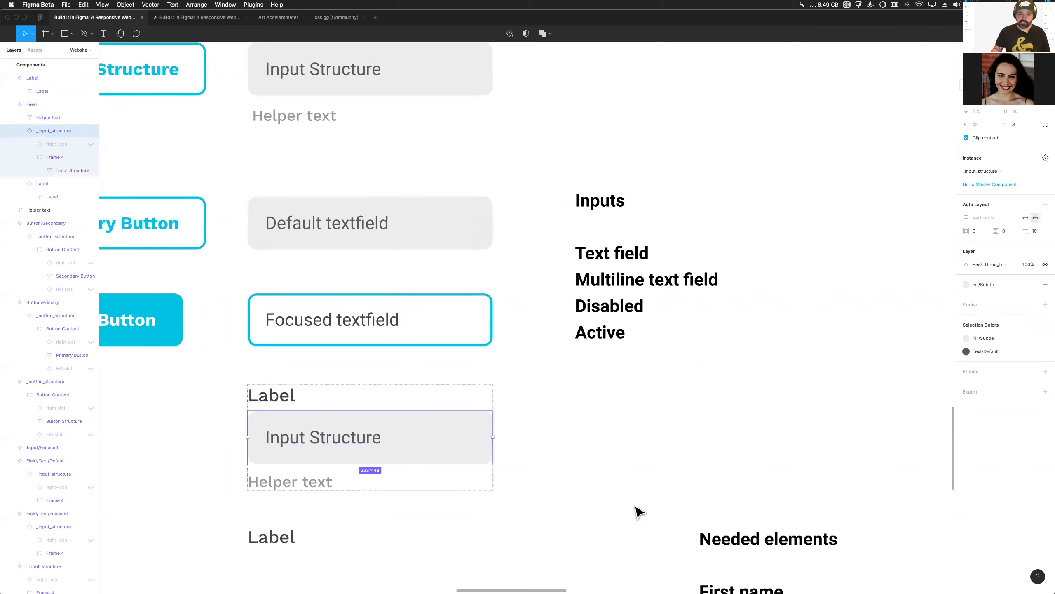
{"action": "key", "text": "Escape"}
Narrow the Field component to about 149 px wide and set its nested label text to auto width
{"action": "left_click_drag", "start_coordinate": [493, 437], "coordinate": [412, 438]}
{"action": "left_click", "coordinate": [278, 403]}
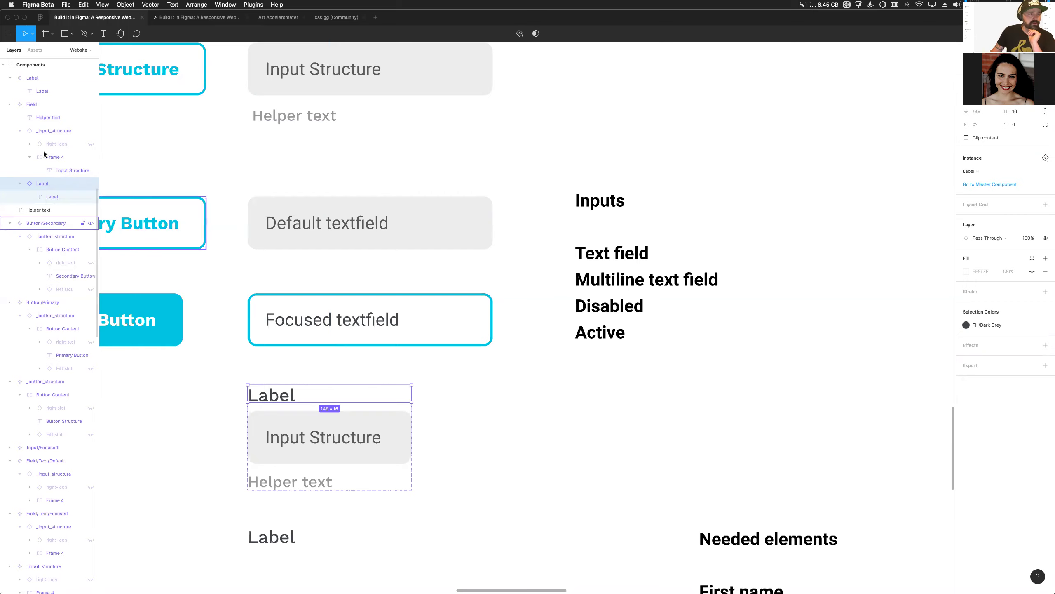
{"action": "left_click", "coordinate": [62, 196]}
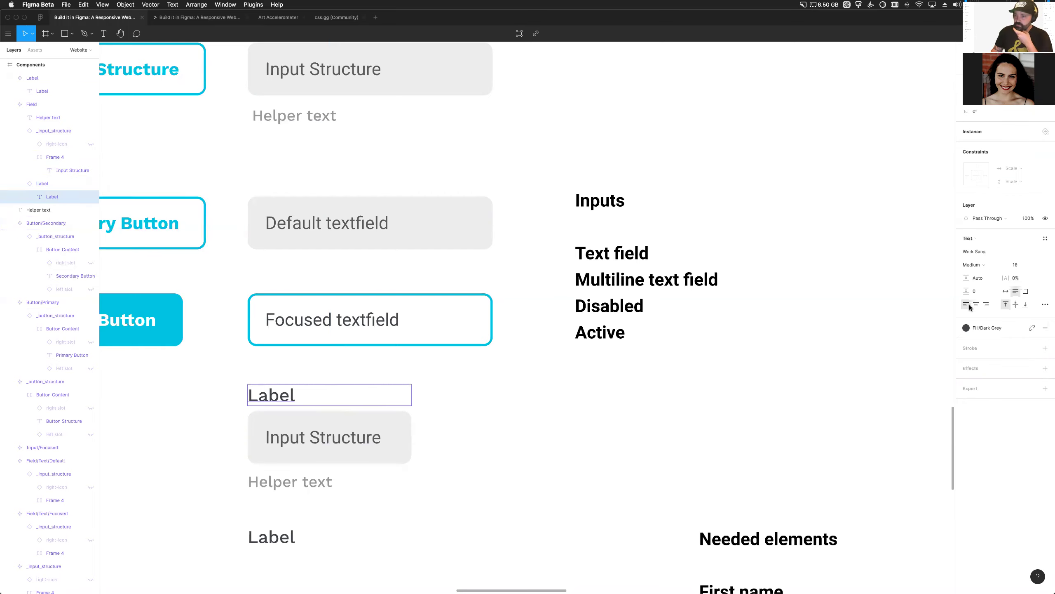
{"action": "left_click", "coordinate": [1006, 293]}
Widen the Field component to about 231 px
{"action": "left_click", "coordinate": [382, 446]}
{"action": "left_click_drag", "start_coordinate": [411, 438], "coordinate": [502, 441]}
{"action": "scroll", "coordinate": [535, 490], "scroll_direction": "down", "scroll_amount": 1}
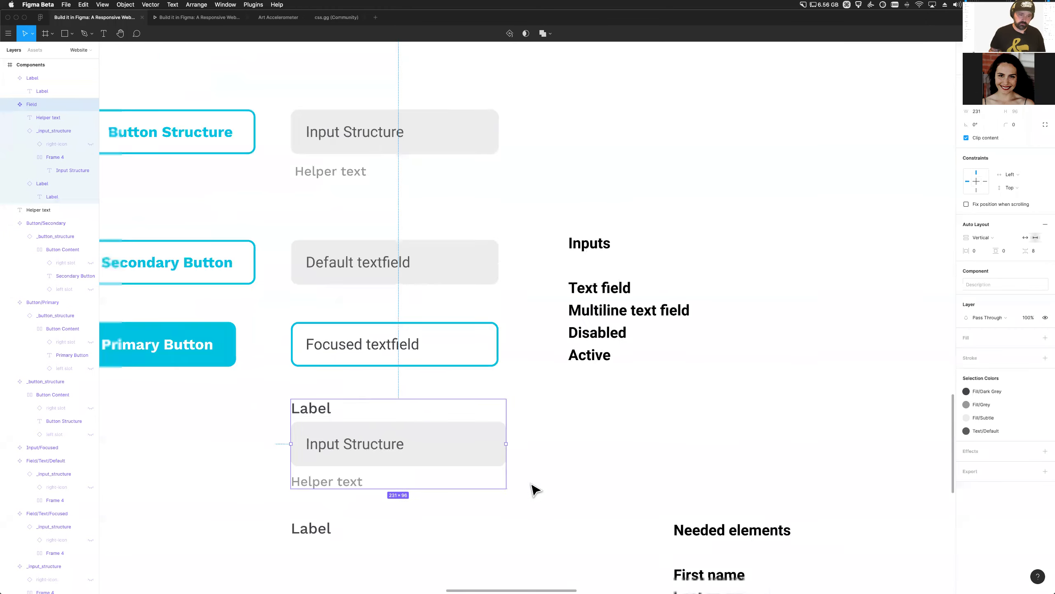
{"action": "scroll", "coordinate": [532, 488], "scroll_direction": "down", "scroll_amount": 2}
{"action": "scroll", "coordinate": [458, 516], "scroll_direction": "up", "scroll_amount": 2}
Look over the Label component, the buttons, the text fields and the needed elements list on the Components frame
{"action": "left_click", "coordinate": [320, 535]}
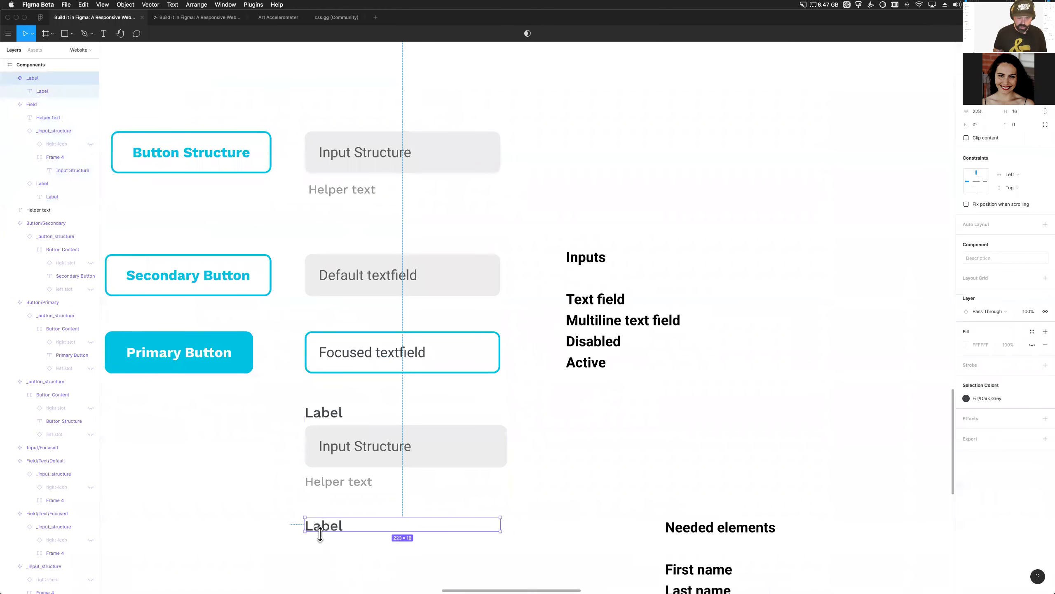
{"action": "scroll", "coordinate": [321, 529], "scroll_direction": "down", "scroll_amount": 3}
{"action": "scroll", "coordinate": [327, 504], "scroll_direction": "down", "scroll_amount": 2}
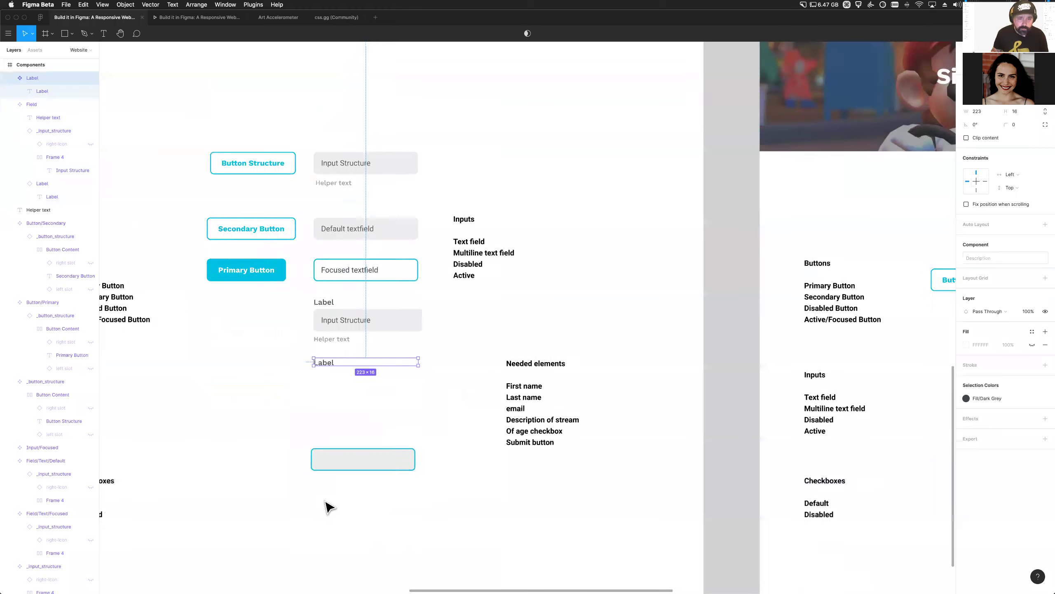
{"action": "scroll", "coordinate": [329, 505], "scroll_direction": "right", "scroll_amount": 3}
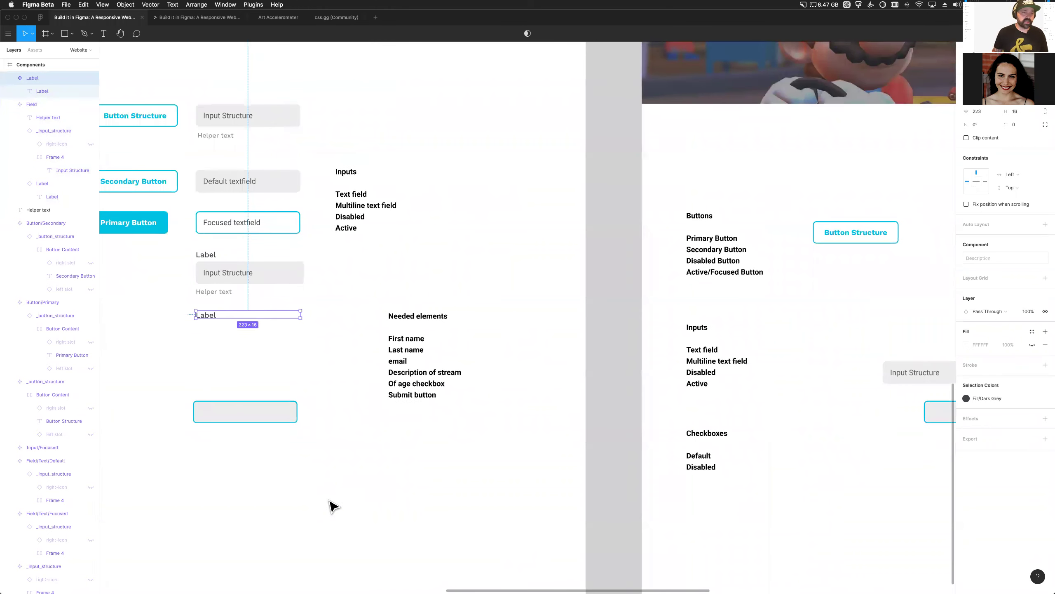
{"action": "scroll", "coordinate": [278, 481], "scroll_direction": "up", "scroll_amount": 3}
{"action": "scroll", "coordinate": [278, 481], "scroll_direction": "left", "scroll_amount": 4}
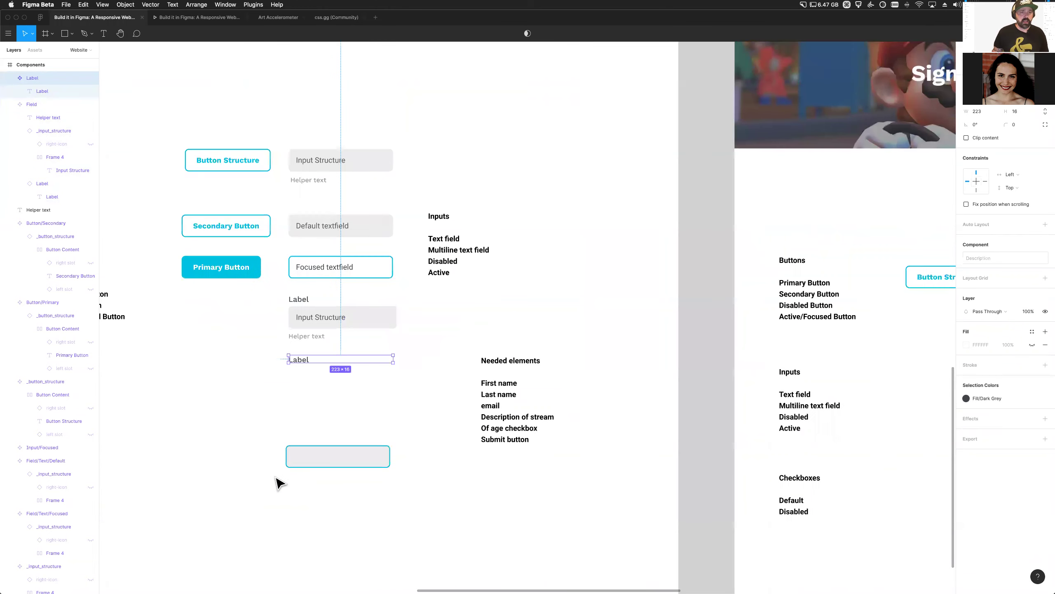
{"action": "left_click", "coordinate": [294, 411]}
{"action": "scroll", "coordinate": [250, 405], "scroll_direction": "up", "scroll_amount": 2}
{"action": "scroll", "coordinate": [250, 405], "scroll_direction": "left", "scroll_amount": 1}
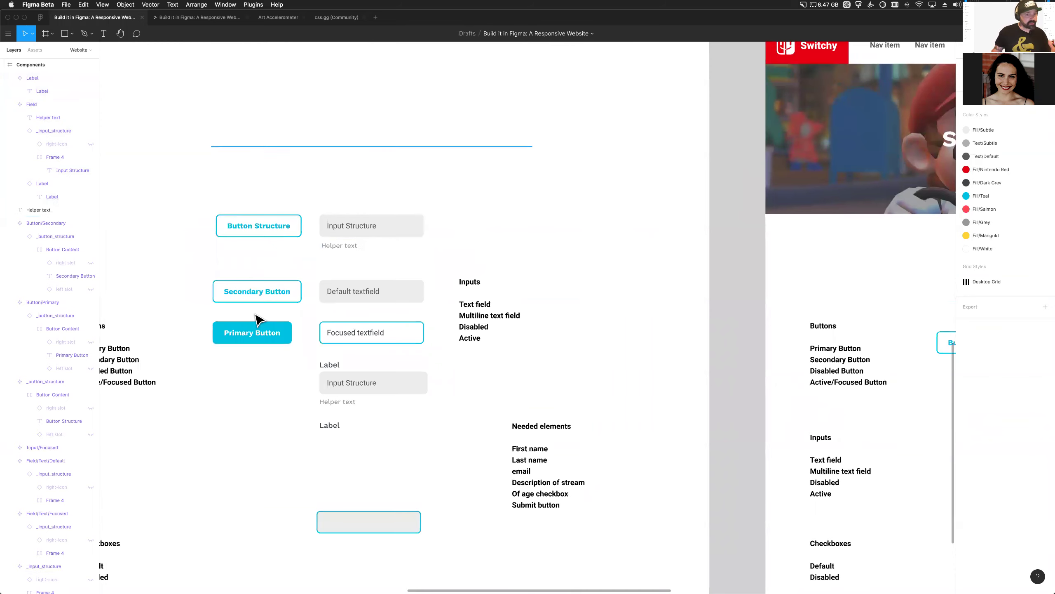
{"action": "scroll", "coordinate": [310, 511], "scroll_direction": "down", "scroll_amount": 1}
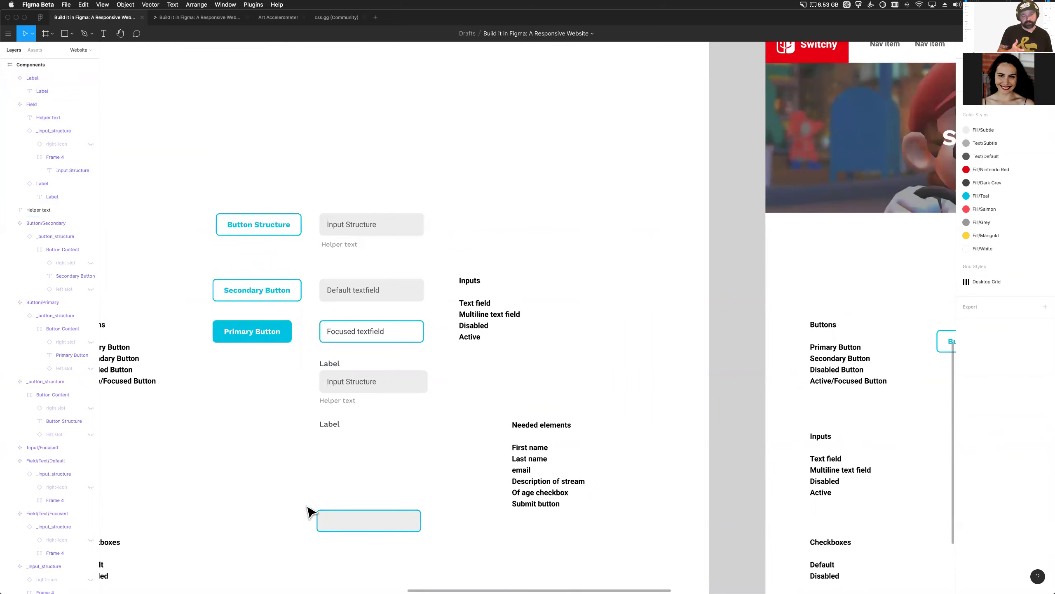
{"action": "scroll", "coordinate": [259, 401], "scroll_direction": "down", "scroll_amount": 5}
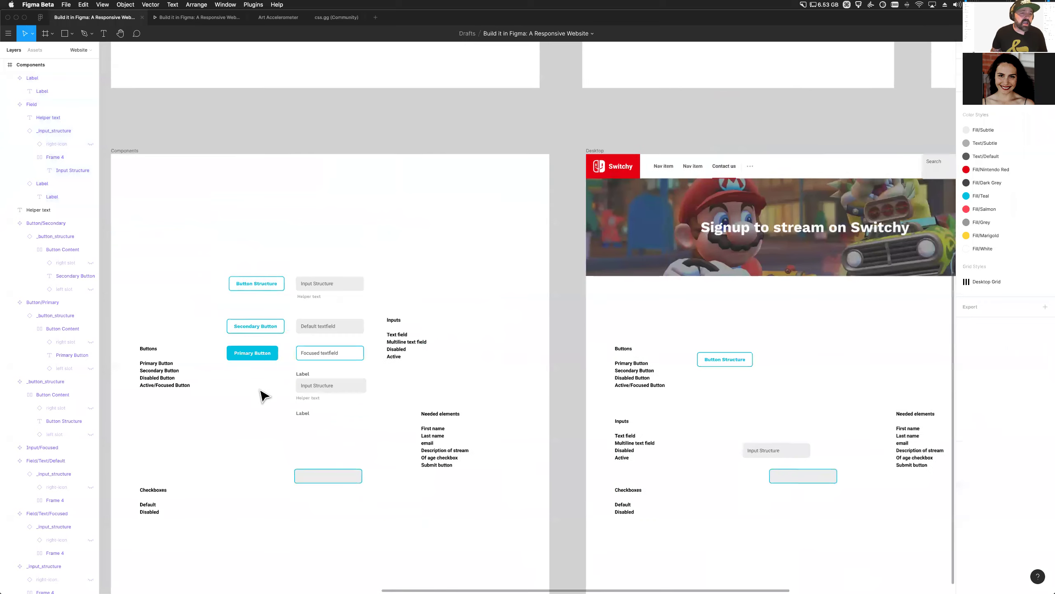
{"action": "scroll", "coordinate": [264, 395], "scroll_direction": "left", "scroll_amount": 3}
Move the _input_structure, Field/Text/Default and Field components out of the Components frame onto the empty canvas beside it
{"action": "left_click", "coordinate": [462, 340]}
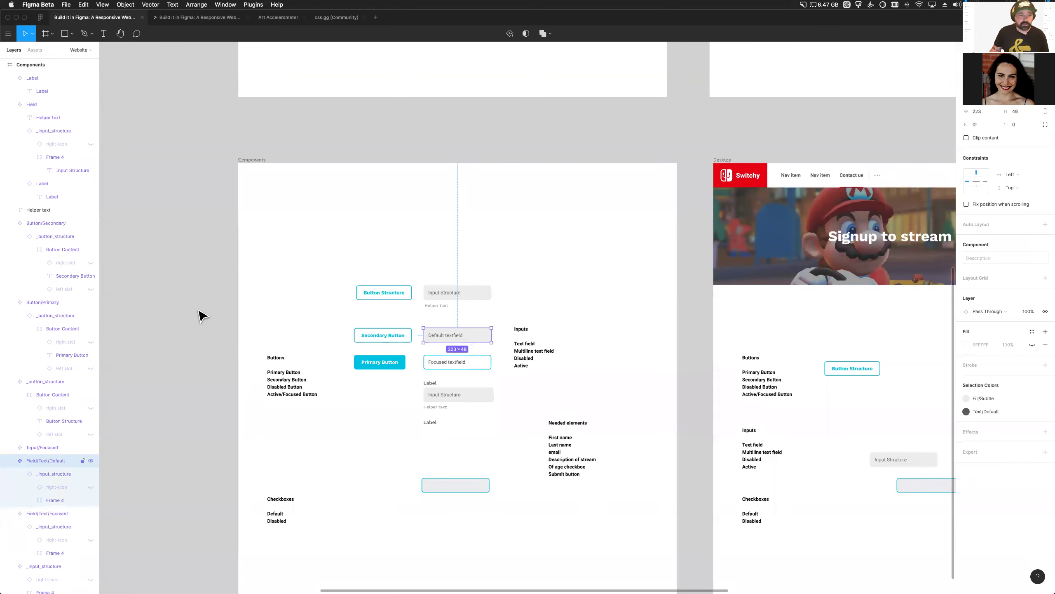
{"action": "left_click_drag", "start_coordinate": [199, 316], "coordinate": [162, 299]}
{"action": "scroll", "coordinate": [163, 300], "scroll_direction": "left", "scroll_amount": 5}
{"action": "left_click_drag", "start_coordinate": [281, 270], "coordinate": [306, 268]}
{"action": "left_click_drag", "start_coordinate": [611, 404], "coordinate": [316, 335]}
{"action": "left_click", "coordinate": [661, 431]}
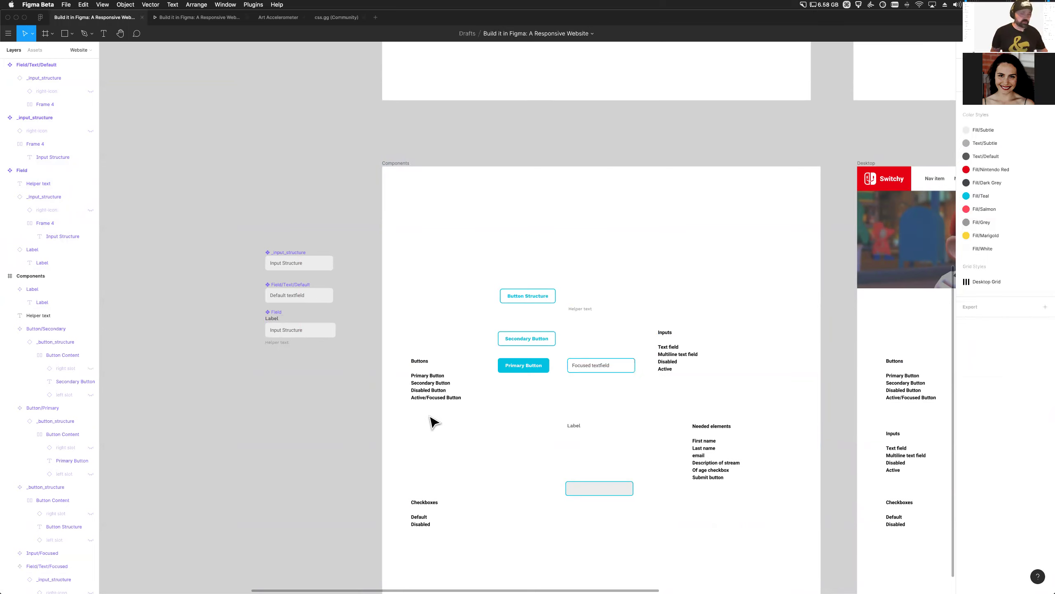
Duplicate the Field component as an instance directly below the original on the canvas
{"action": "left_click", "coordinate": [394, 163]}
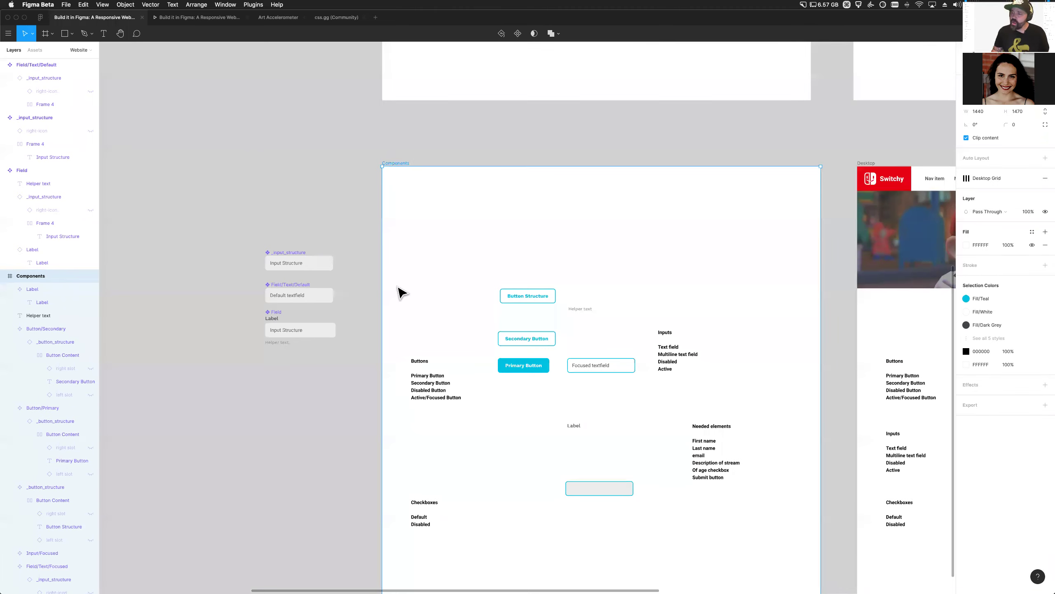
{"action": "scroll", "coordinate": [269, 382], "scroll_direction": "up", "scroll_amount": 5}
{"action": "left_click", "coordinate": [373, 293]}
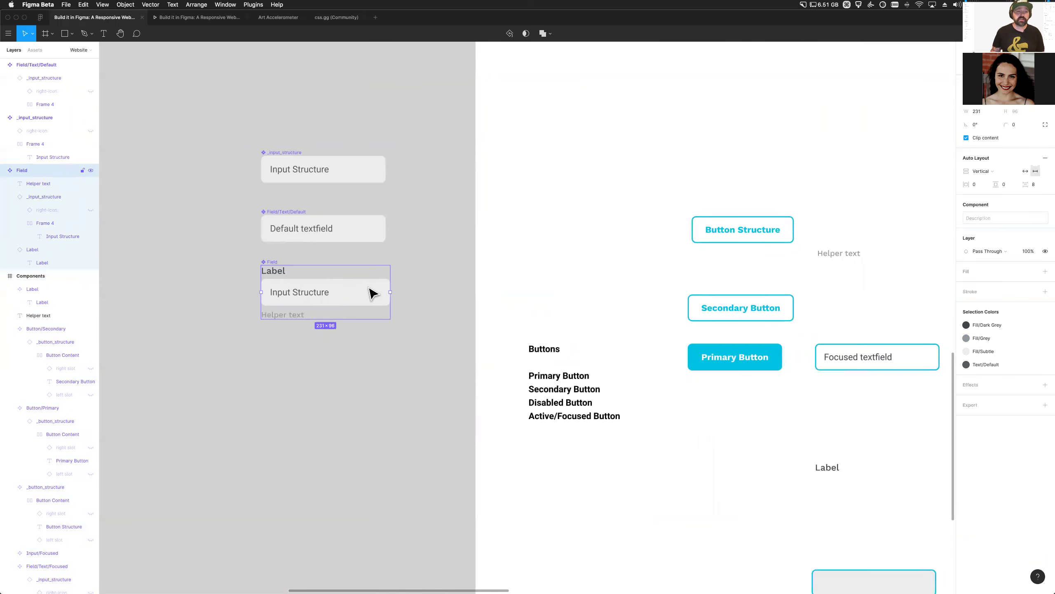
{"action": "scroll", "coordinate": [235, 308], "scroll_direction": "up", "scroll_amount": 5}
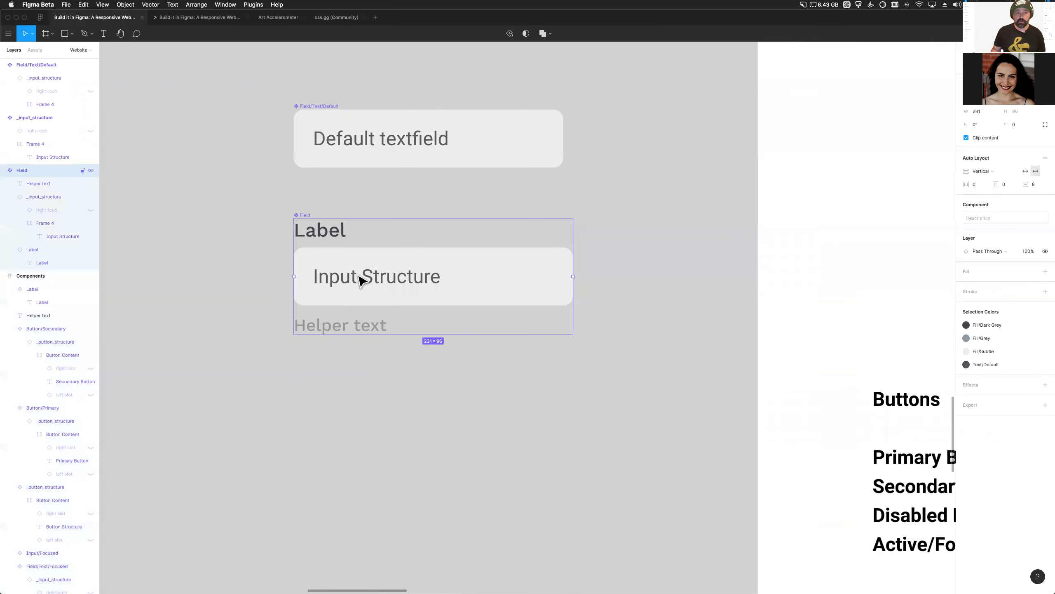
{"action": "left_click_drag", "start_coordinate": [361, 281], "coordinate": [361, 435]}
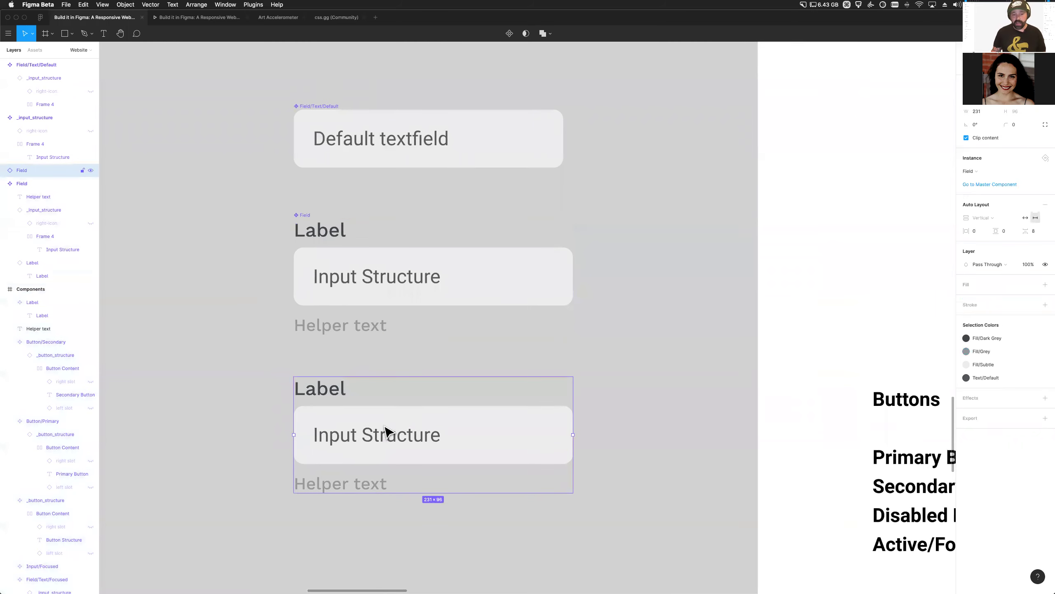
Try hiding the label inside the duplicated Field instance
{"action": "double_click", "coordinate": [321, 398]}
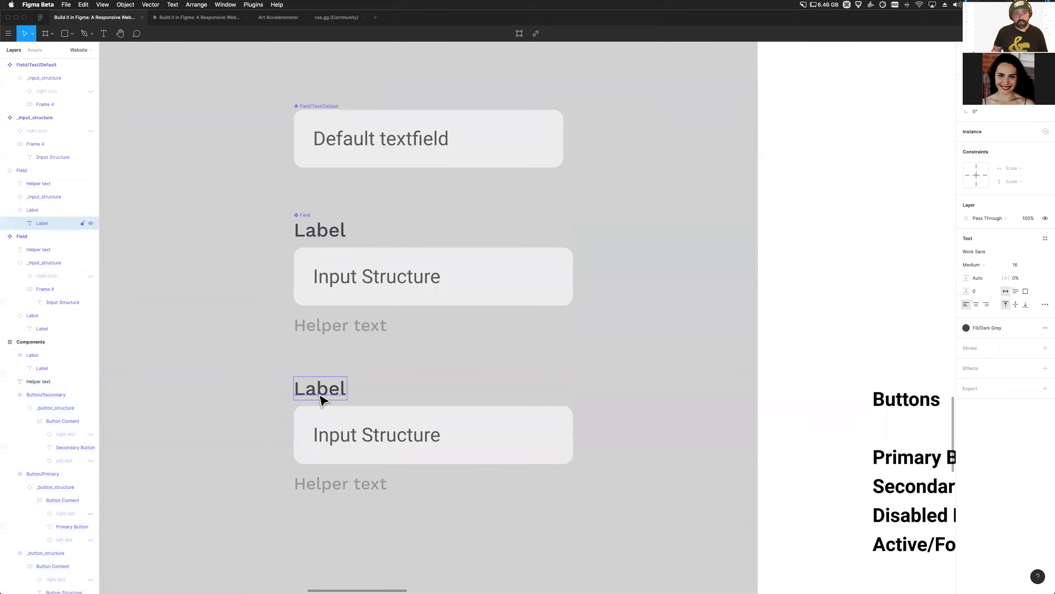
{"action": "left_click", "coordinate": [90, 211]}
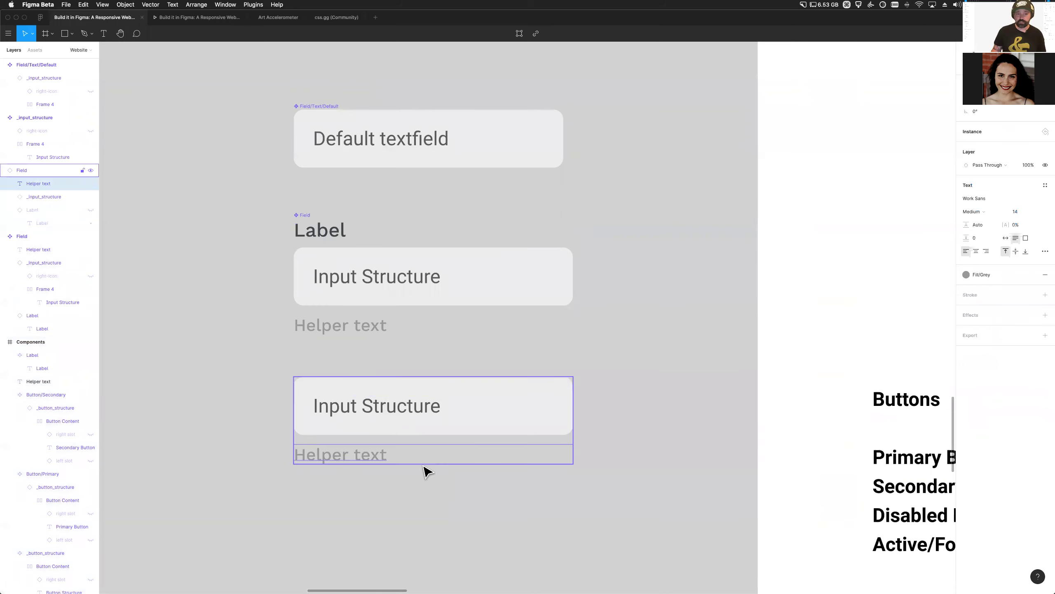
{"action": "key", "text": "super+z"}
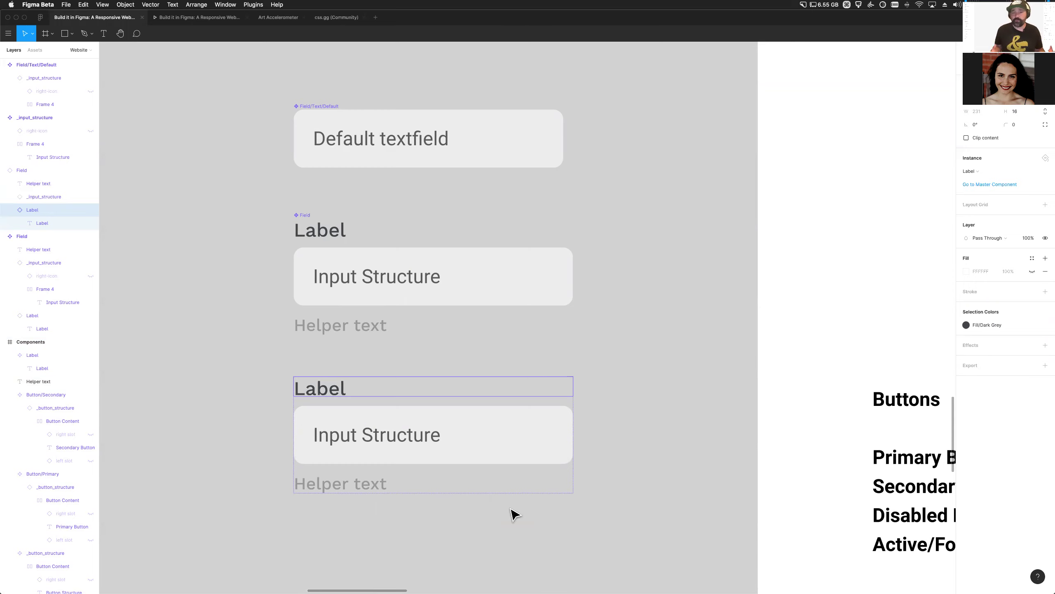
{"action": "left_click", "coordinate": [683, 474]}
Switch to the css.gg (Community) file and browse its icon categories from Arrows through Other
{"action": "scroll", "coordinate": [626, 447], "scroll_direction": "down", "scroll_amount": 3}
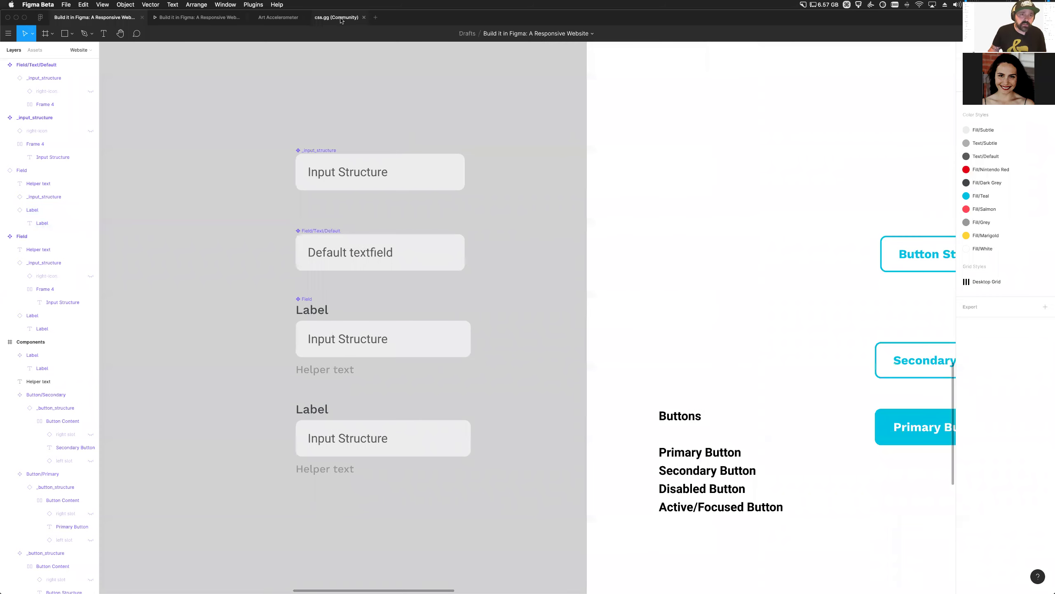
{"action": "left_click", "coordinate": [336, 17]}
{"action": "scroll", "coordinate": [612, 364], "scroll_direction": "right", "scroll_amount": 4}
{"action": "scroll", "coordinate": [506, 454], "scroll_direction": "down", "scroll_amount": 5}
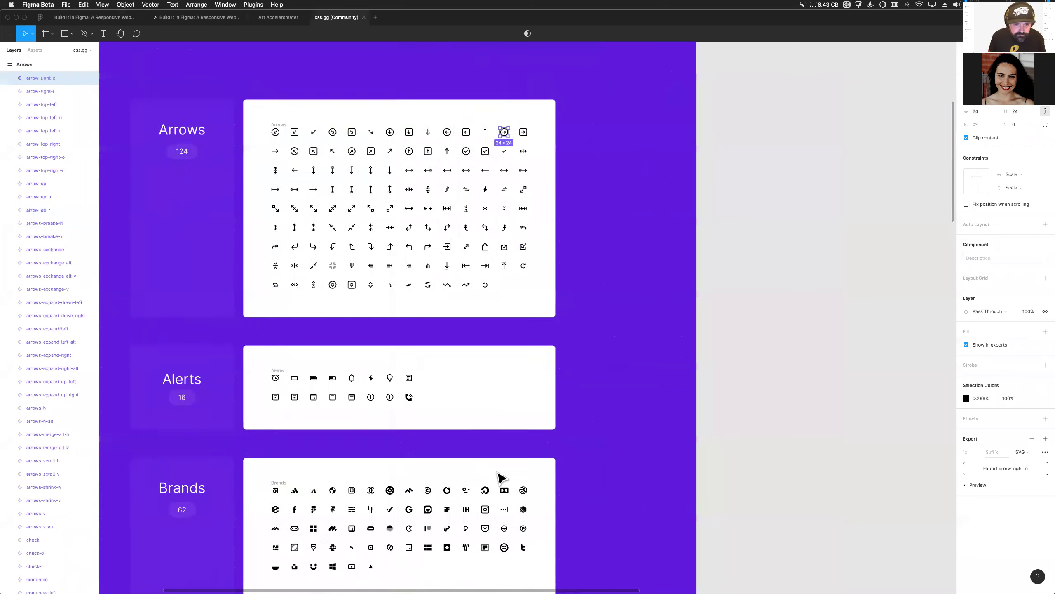
{"action": "scroll", "coordinate": [321, 478], "scroll_direction": "up", "scroll_amount": 4}
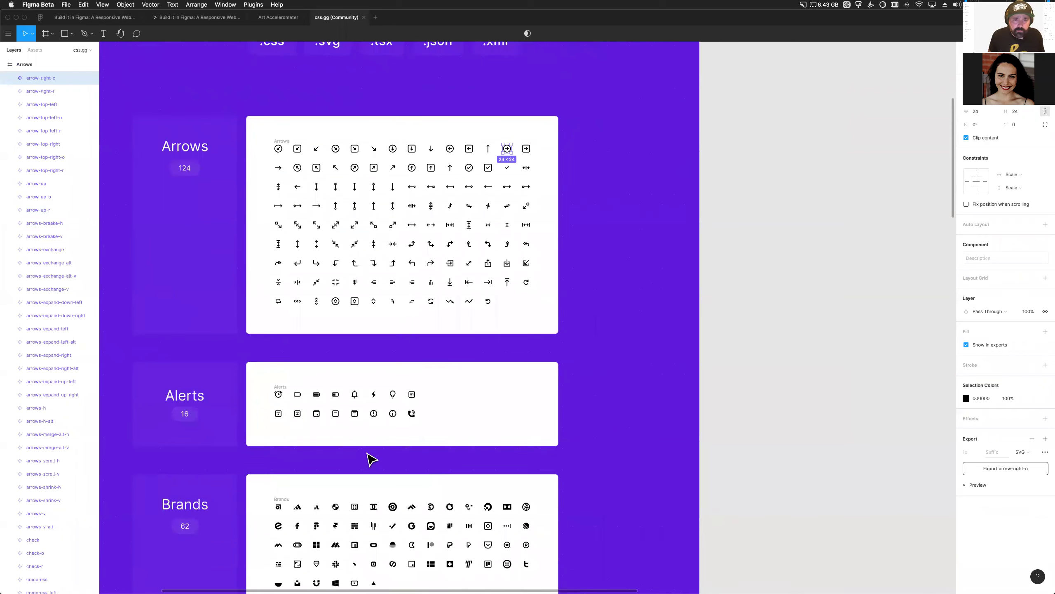
{"action": "scroll", "coordinate": [330, 471], "scroll_direction": "up", "scroll_amount": 2}
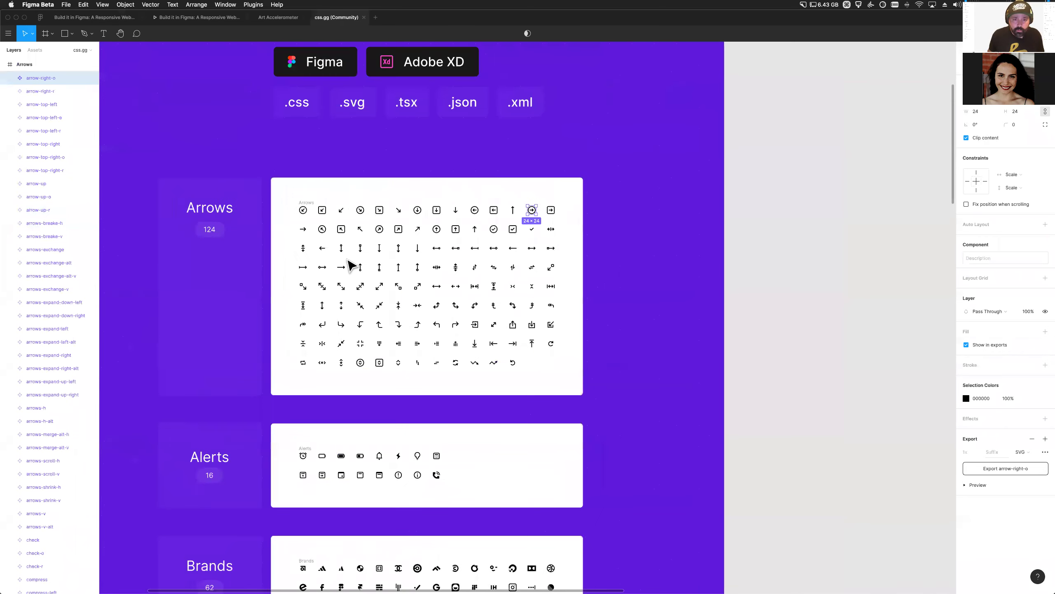
{"action": "scroll", "coordinate": [348, 264], "scroll_direction": "up", "scroll_amount": 3}
{"action": "scroll", "coordinate": [377, 419], "scroll_direction": "down", "scroll_amount": 3}
{"action": "scroll", "coordinate": [377, 419], "scroll_direction": "down", "scroll_amount": 15}
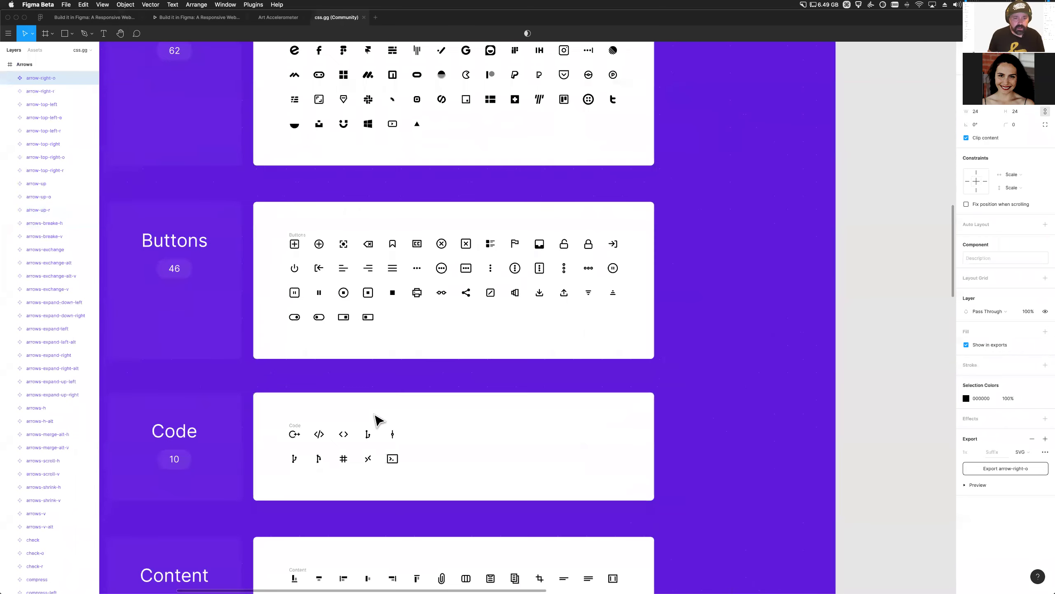
{"action": "scroll", "coordinate": [377, 420], "scroll_direction": "down", "scroll_amount": 10}
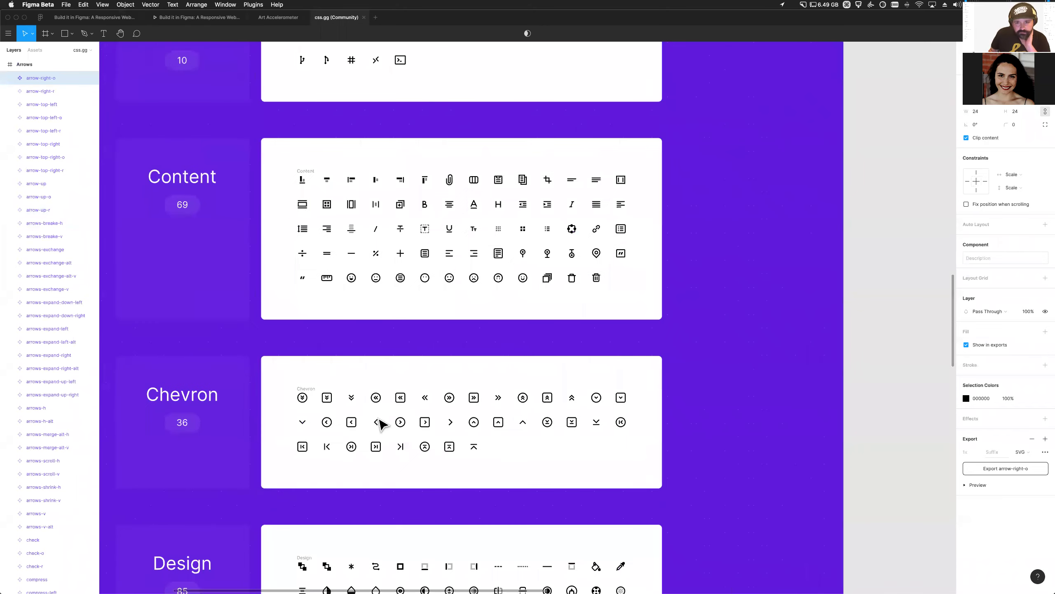
{"action": "scroll", "coordinate": [380, 424], "scroll_direction": "down", "scroll_amount": 5}
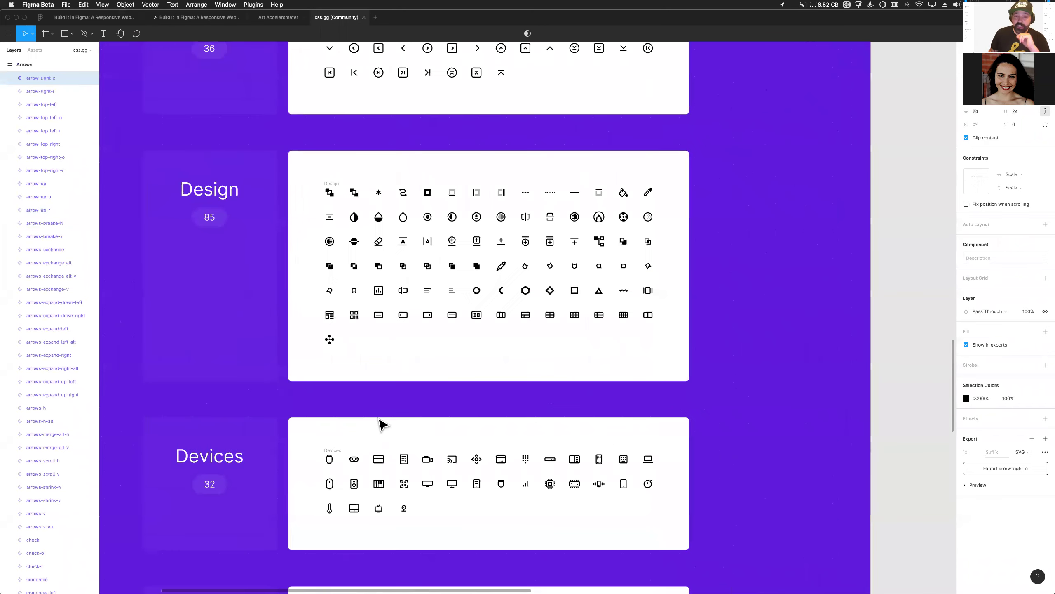
{"action": "scroll", "coordinate": [379, 424], "scroll_direction": "right", "scroll_amount": 2}
{"action": "scroll", "coordinate": [438, 474], "scroll_direction": "down", "scroll_amount": 4}
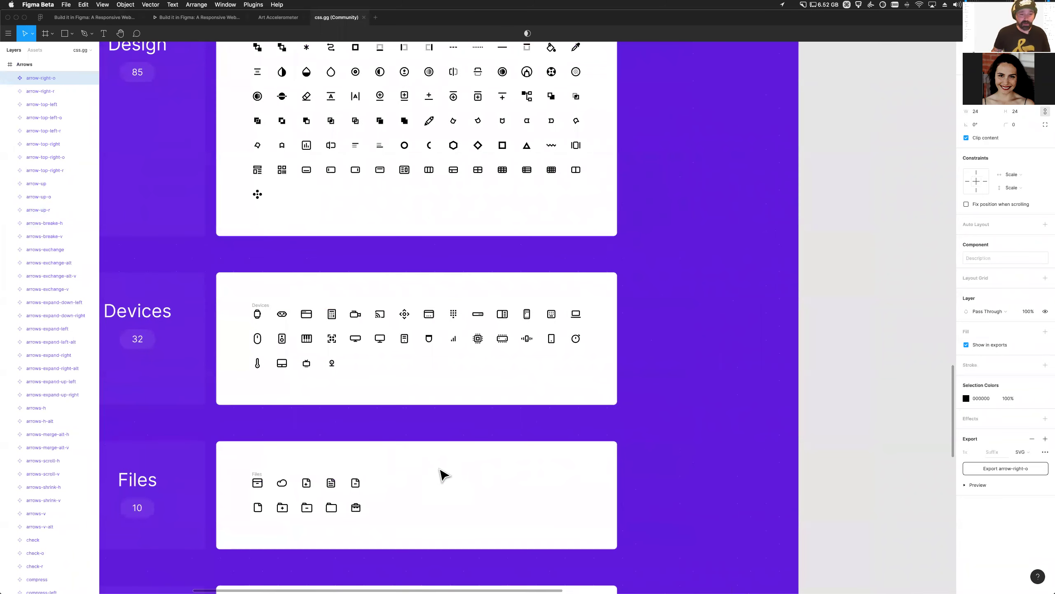
{"action": "scroll", "coordinate": [443, 474], "scroll_direction": "down", "scroll_amount": 10}
{"action": "scroll", "coordinate": [442, 472], "scroll_direction": "down", "scroll_amount": 3}
{"action": "scroll", "coordinate": [444, 473], "scroll_direction": "down", "scroll_amount": 3}
{"action": "scroll", "coordinate": [481, 482], "scroll_direction": "down", "scroll_amount": 5}
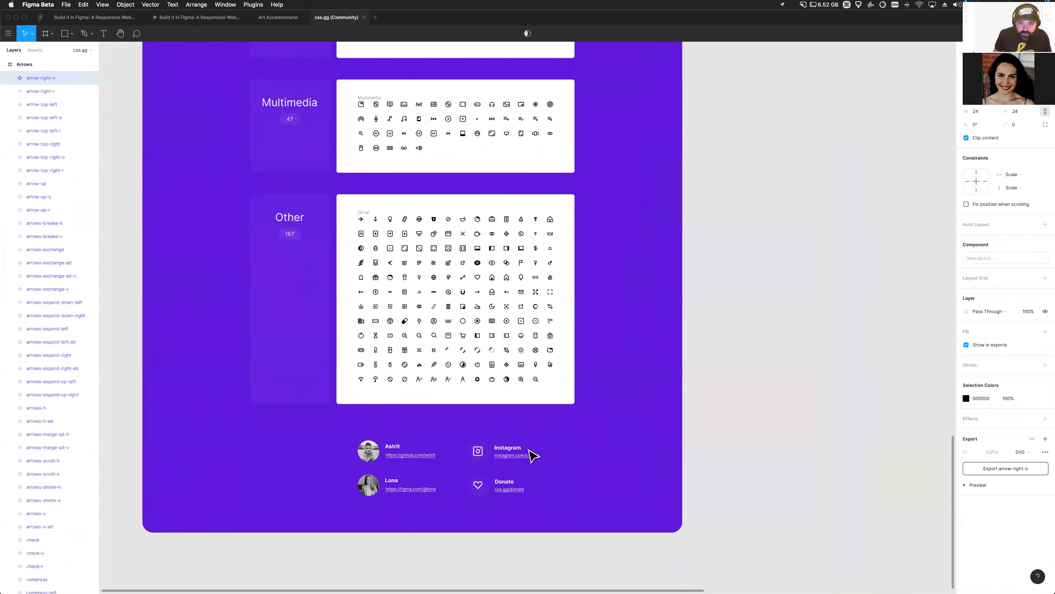
{"action": "scroll", "coordinate": [532, 454], "scroll_direction": "up", "scroll_amount": 3}
{"action": "scroll", "coordinate": [533, 500], "scroll_direction": "up", "scroll_amount": 5}
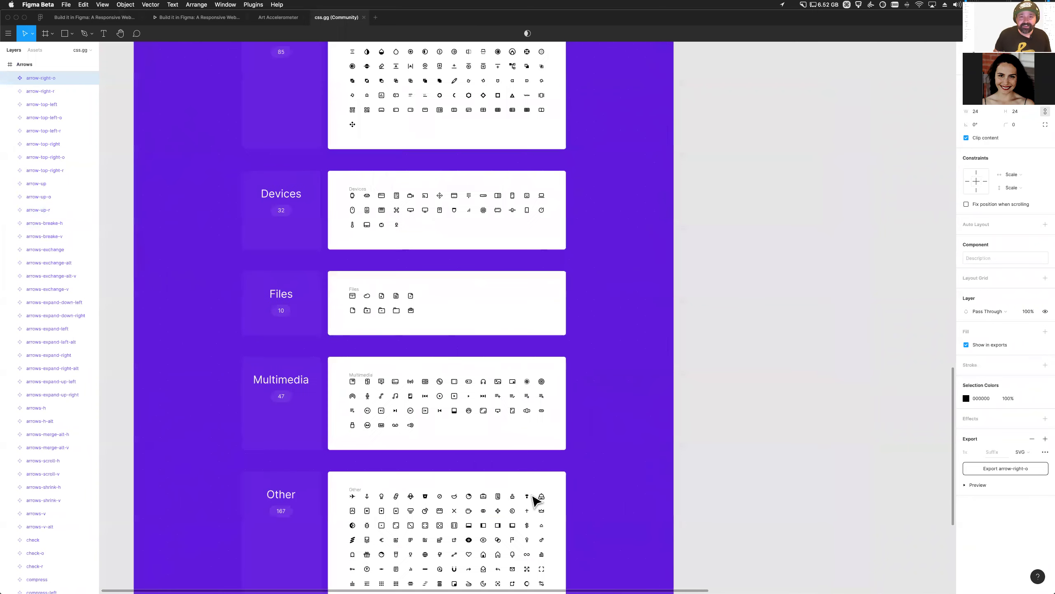
Switch back to the Build it in Figma website file and locate the field components on the empty canvas beside the Components frame
{"action": "scroll", "coordinate": [535, 500], "scroll_direction": "up", "scroll_amount": 6}
{"action": "scroll", "coordinate": [534, 500], "scroll_direction": "right", "scroll_amount": 2}
{"action": "scroll", "coordinate": [435, 469], "scroll_direction": "up", "scroll_amount": 3}
{"action": "scroll", "coordinate": [432, 470], "scroll_direction": "up", "scroll_amount": 3}
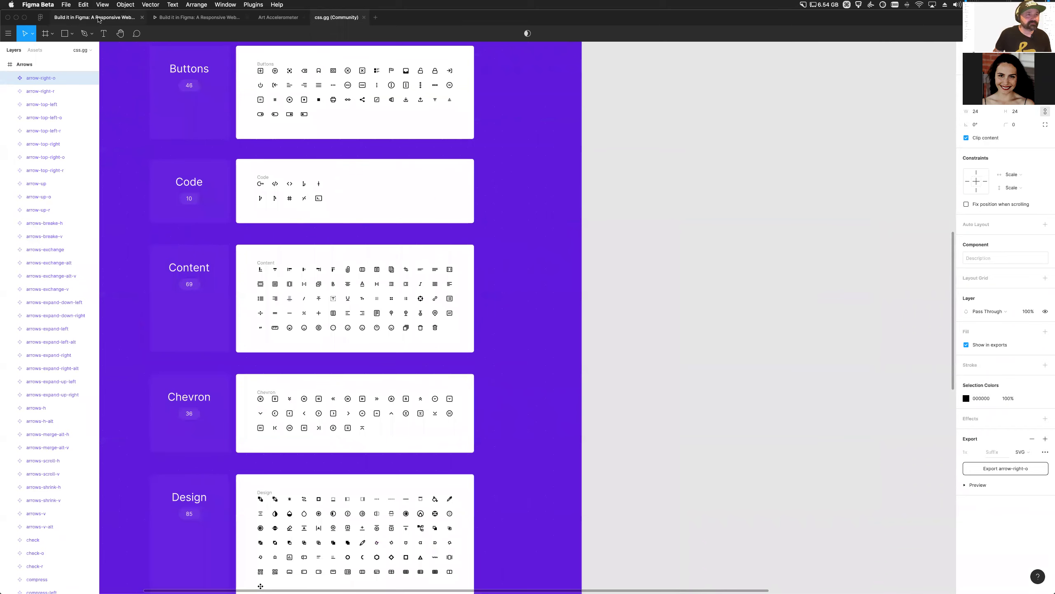
{"action": "left_click", "coordinate": [95, 17]}
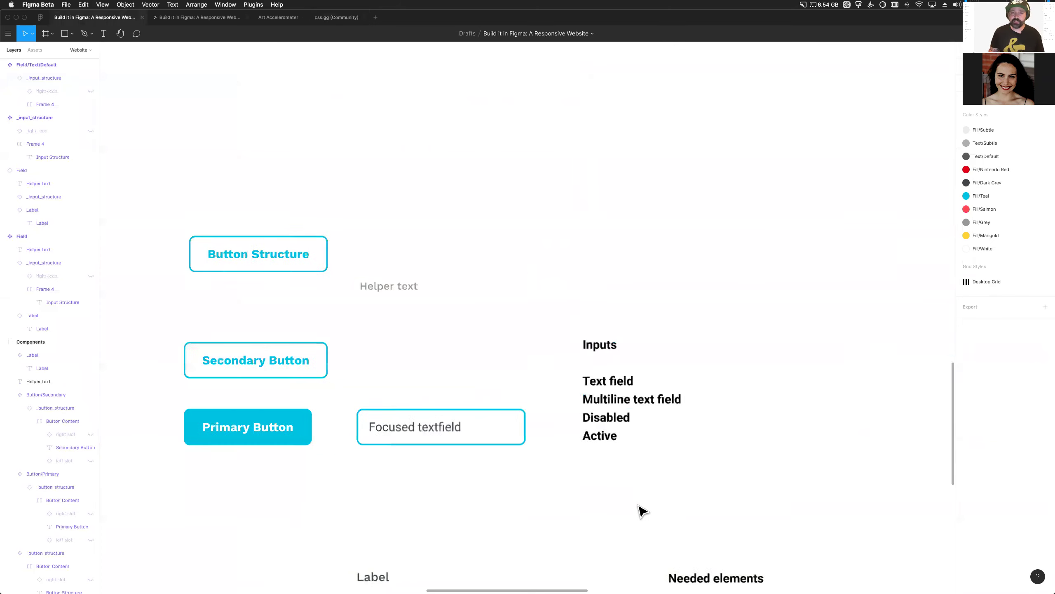
{"action": "scroll", "coordinate": [414, 490], "scroll_direction": "right", "scroll_amount": 3}
{"action": "scroll", "coordinate": [394, 491], "scroll_direction": "down", "scroll_amount": 2}
{"action": "scroll", "coordinate": [393, 492], "scroll_direction": "left", "scroll_amount": 3}
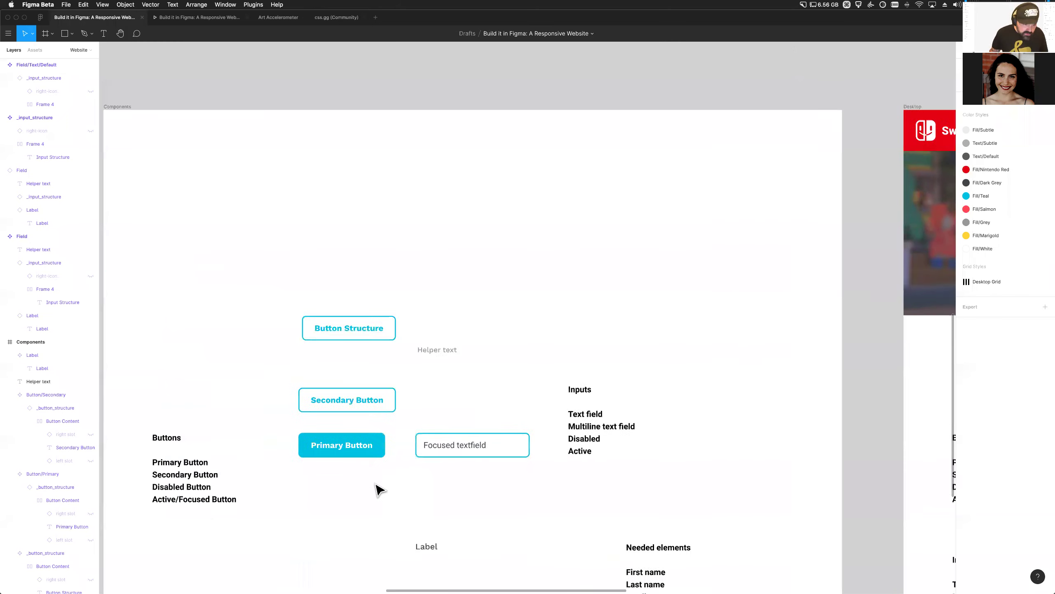
{"action": "scroll", "coordinate": [392, 491], "scroll_direction": "down", "scroll_amount": 3}
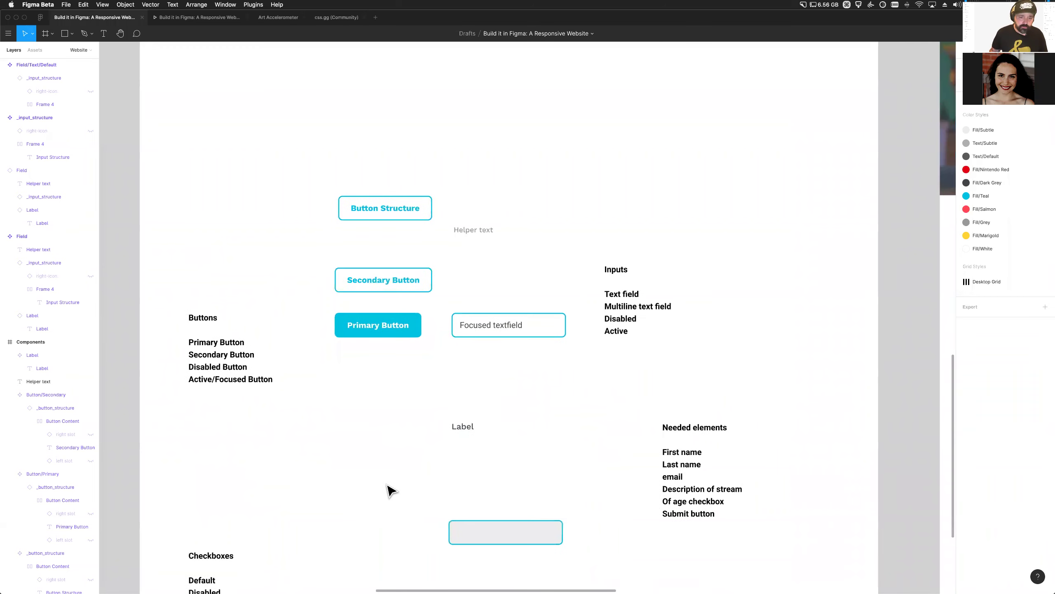
{"action": "scroll", "coordinate": [390, 490], "scroll_direction": "down", "scroll_amount": 3}
{"action": "scroll", "coordinate": [390, 490], "scroll_direction": "left", "scroll_amount": 10}
{"action": "scroll", "coordinate": [390, 490], "scroll_direction": "up", "scroll_amount": 3}
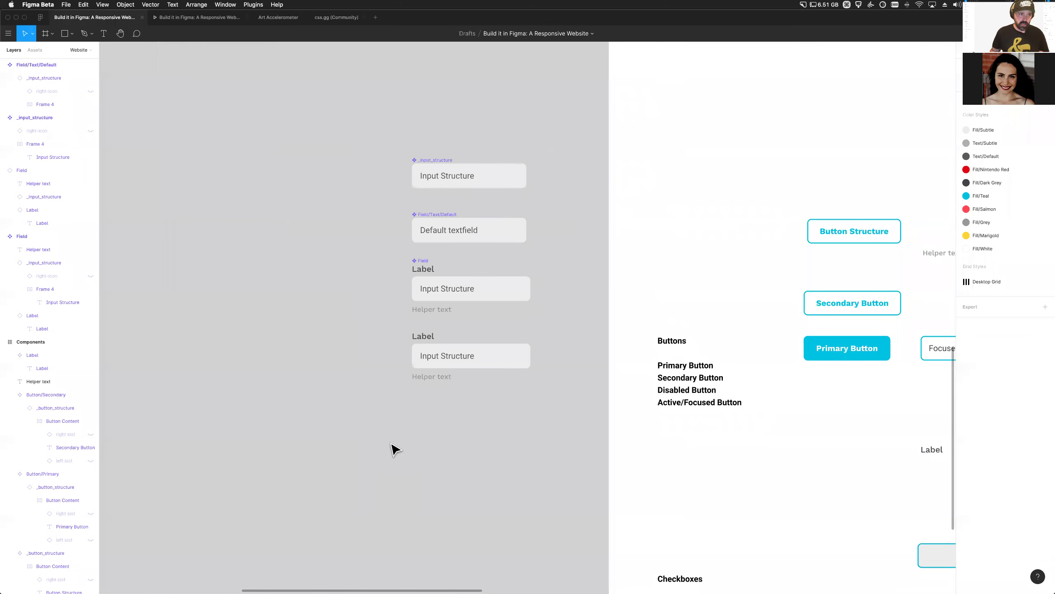
Place an alert-24 icon instance from the local Symbols components into the Components frame, below the Buttons list
{"action": "left_click", "coordinate": [37, 50]}
{"action": "left_click", "coordinate": [8, 96]}
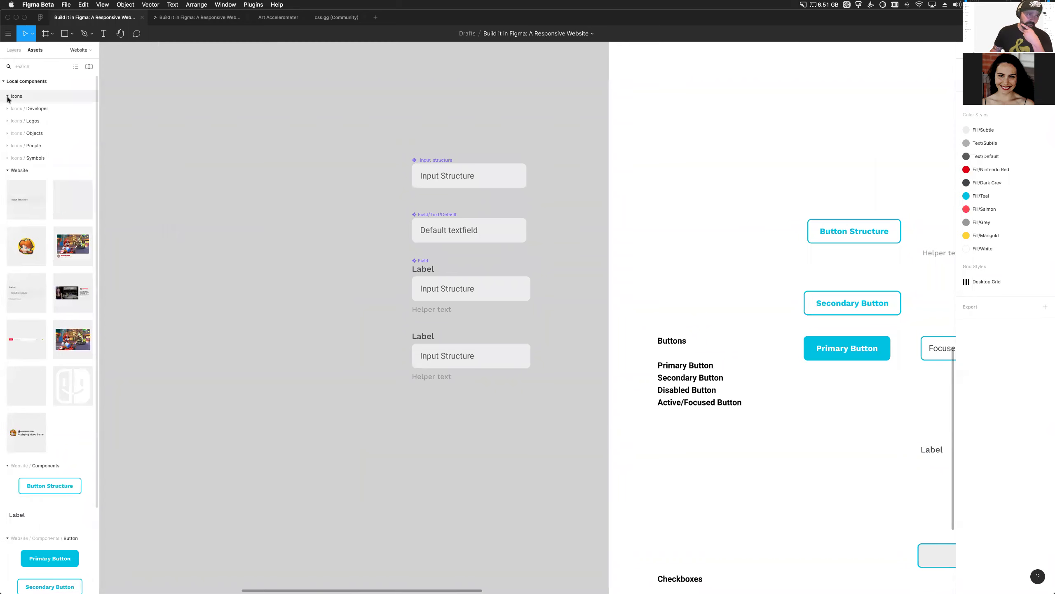
{"action": "left_click", "coordinate": [6, 160]}
{"action": "left_click", "coordinate": [6, 159]}
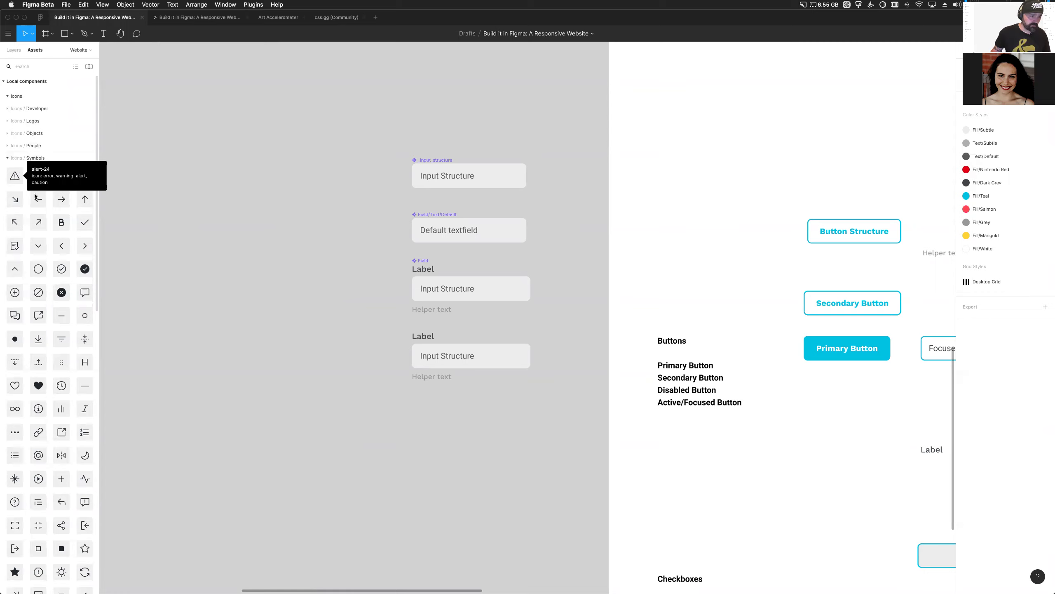
{"action": "left_click_drag", "start_coordinate": [15, 176], "coordinate": [492, 309]}
{"action": "left_click_drag", "start_coordinate": [642, 393], "coordinate": [693, 449]}
Cut the alert-24 icon from the Components frame
{"action": "scroll", "coordinate": [697, 459], "scroll_direction": "right", "scroll_amount": 5}
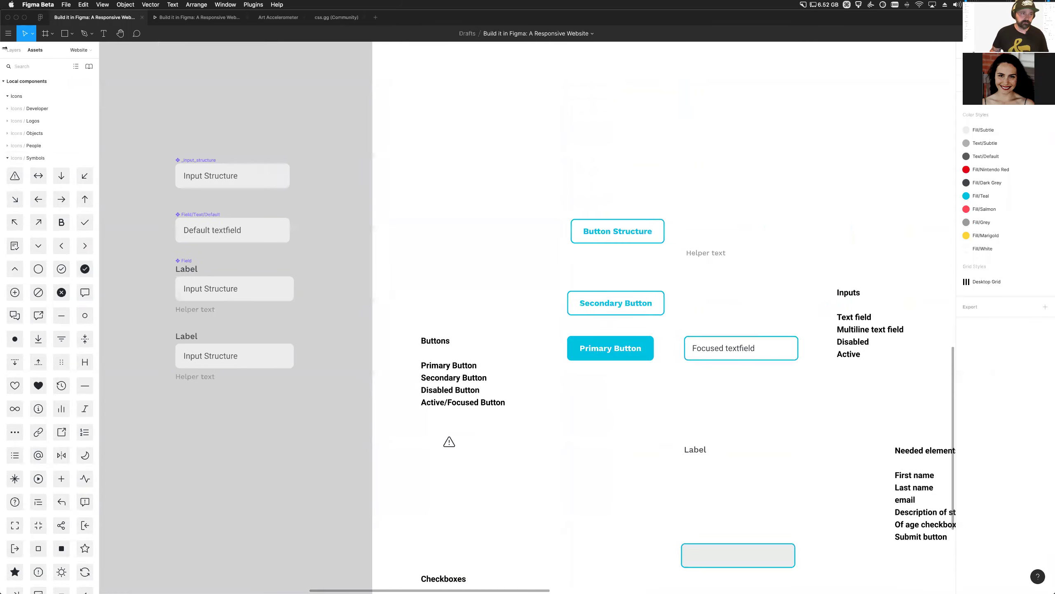
{"action": "left_click", "coordinate": [15, 50]}
{"action": "left_click", "coordinate": [449, 441]}
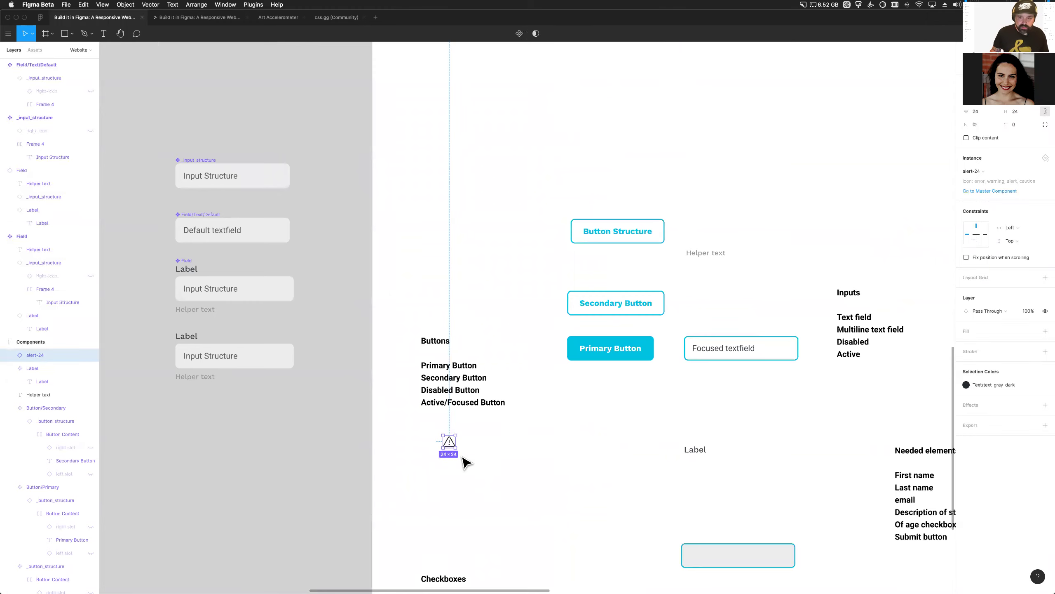
{"action": "key", "text": "Delete"}
Go from the input nested in the Field component to its _input_structure master component
{"action": "left_click", "coordinate": [192, 296]}
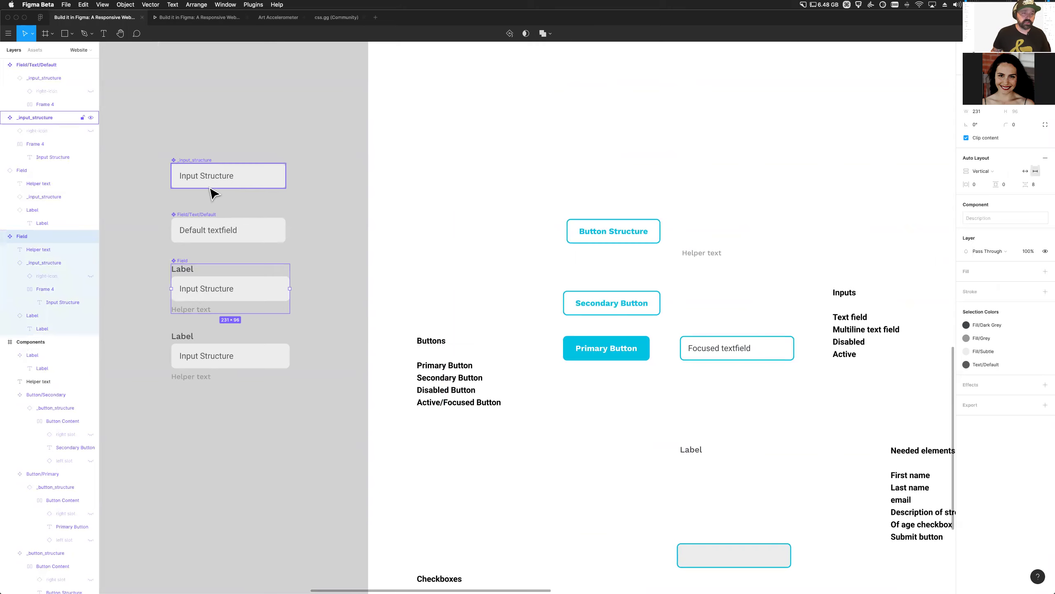
{"action": "left_click", "coordinate": [216, 293]}
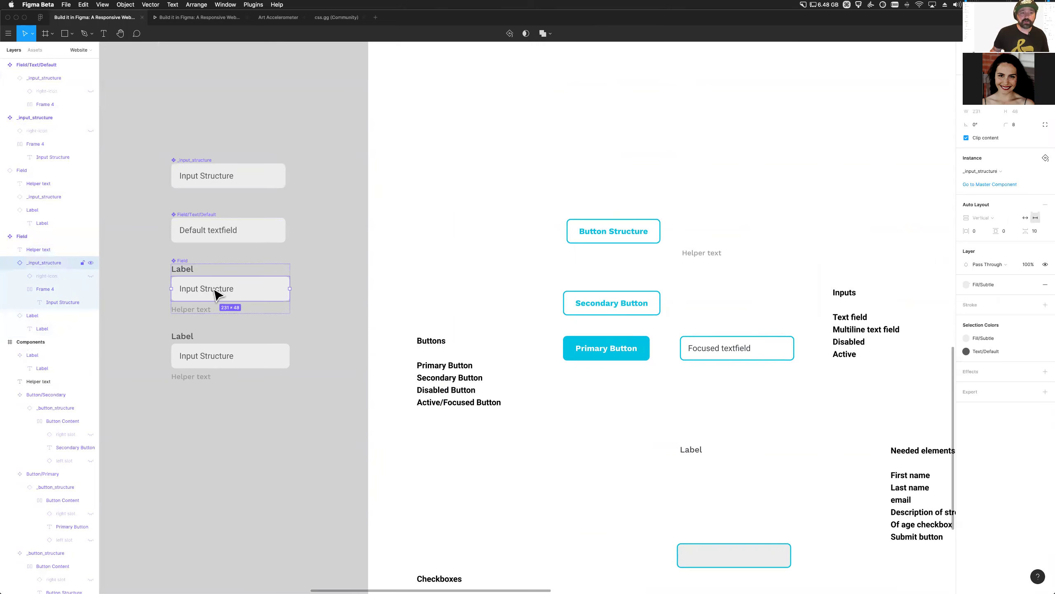
{"action": "right_click", "coordinate": [33, 267]}
{"action": "left_click", "coordinate": [72, 422]}
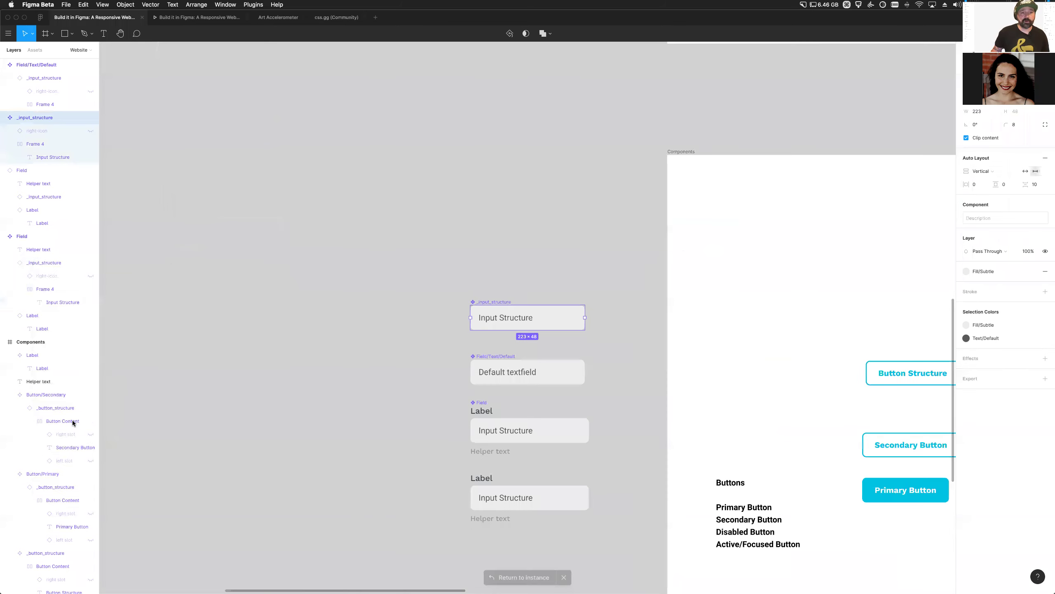
{"action": "scroll", "coordinate": [569, 326], "scroll_direction": "up", "scroll_amount": 5}
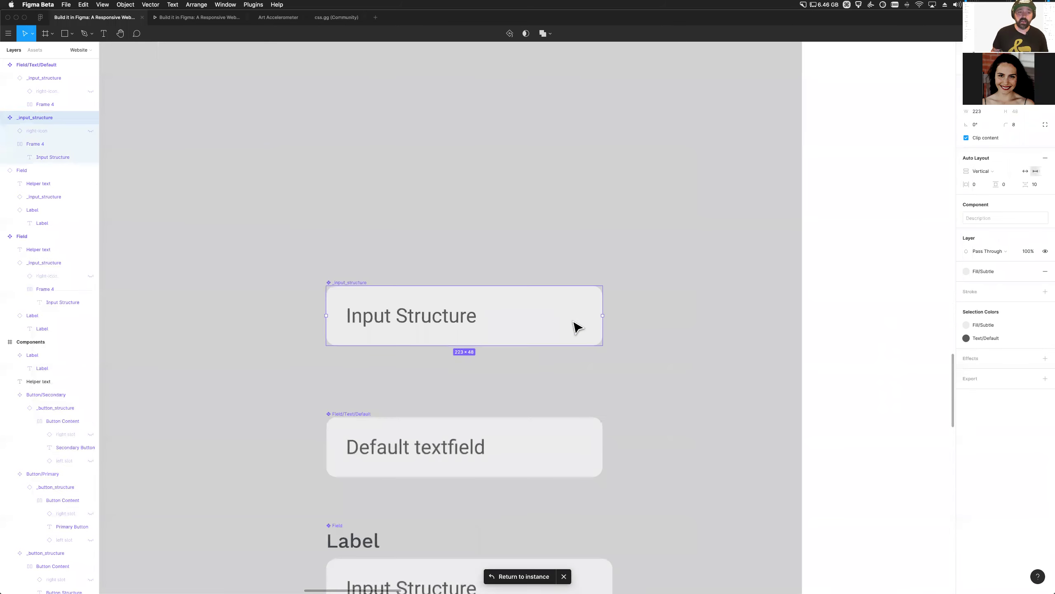
{"action": "scroll", "coordinate": [577, 327], "scroll_direction": "up", "scroll_amount": 2}
{"action": "left_click", "coordinate": [193, 236]}
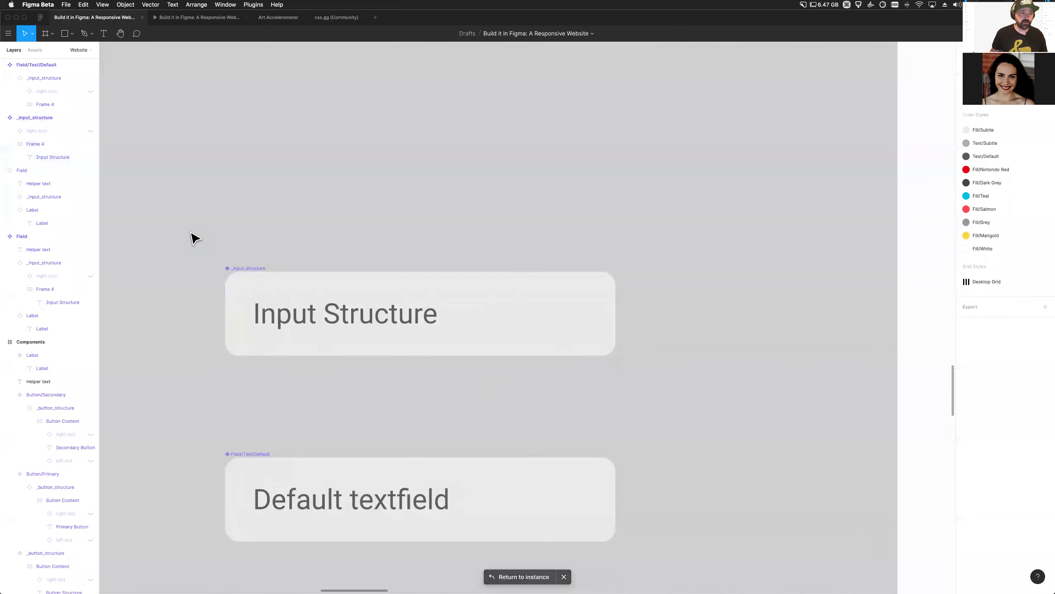
Try showing the hidden right-icon layer in the _input_structure component while auto layout is on, and undo it
{"action": "left_click", "coordinate": [246, 270]}
{"action": "left_click", "coordinate": [90, 130]}
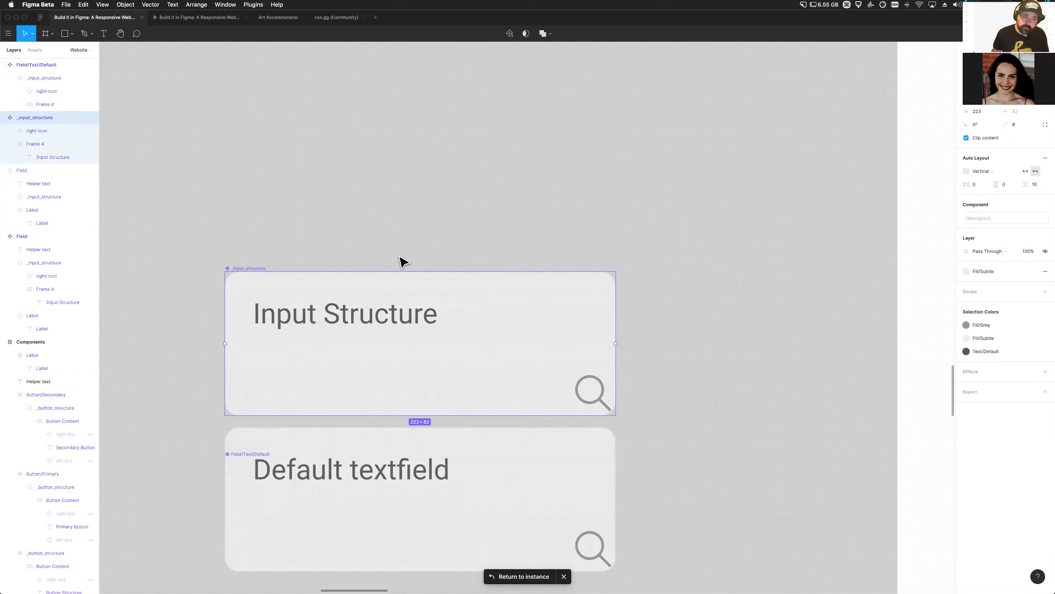
{"action": "key", "text": "super+z"}
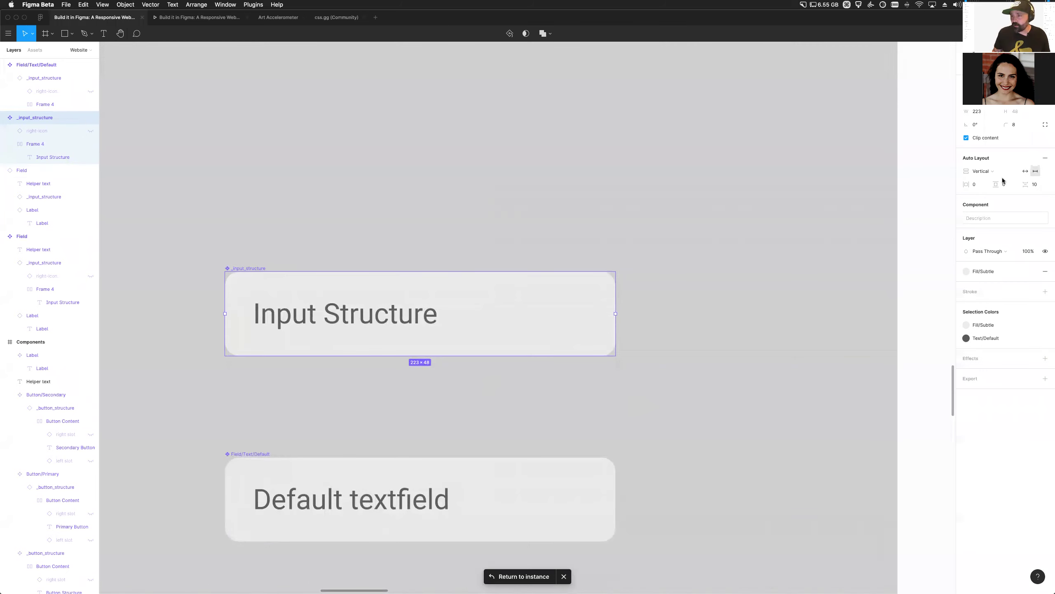
Remove auto layout from the _input_structure component and show its hidden right-icon layer
{"action": "left_click", "coordinate": [1044, 160]}
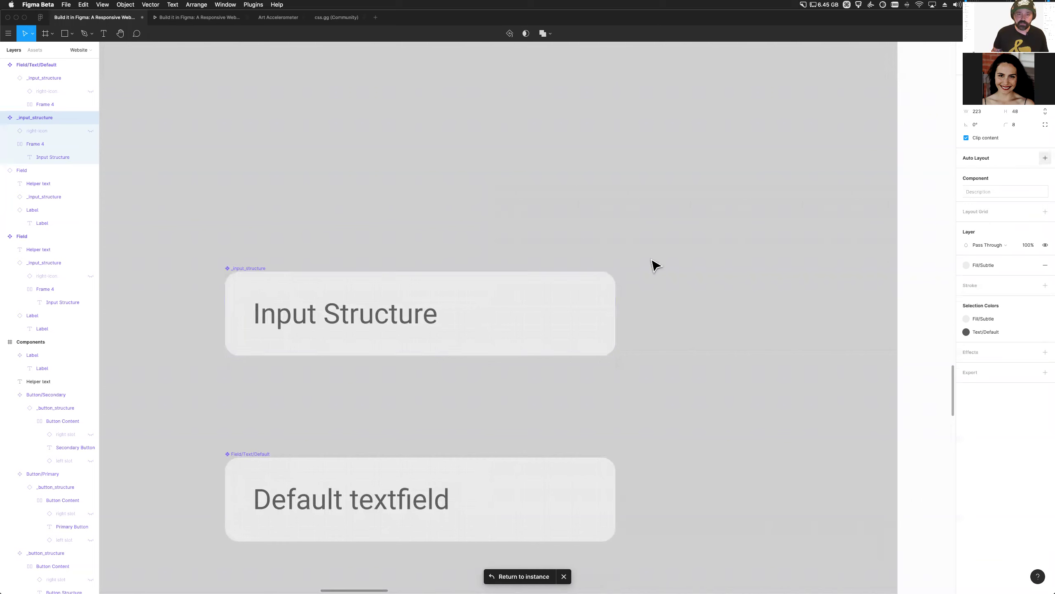
{"action": "left_click", "coordinate": [337, 247]}
{"action": "left_click", "coordinate": [254, 268]}
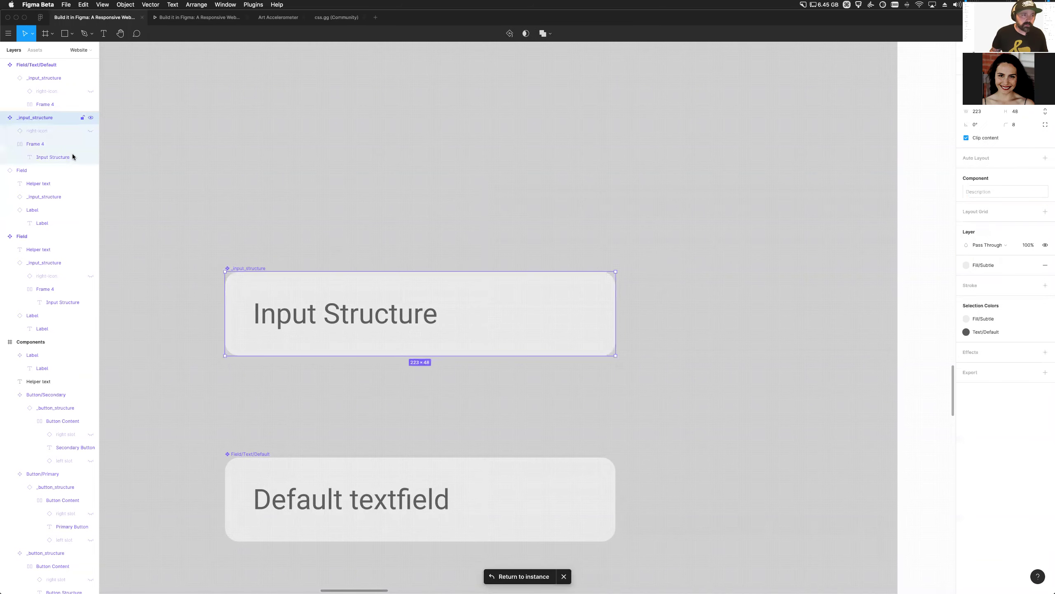
{"action": "left_click", "coordinate": [90, 131]}
{"action": "left_click", "coordinate": [633, 369]}
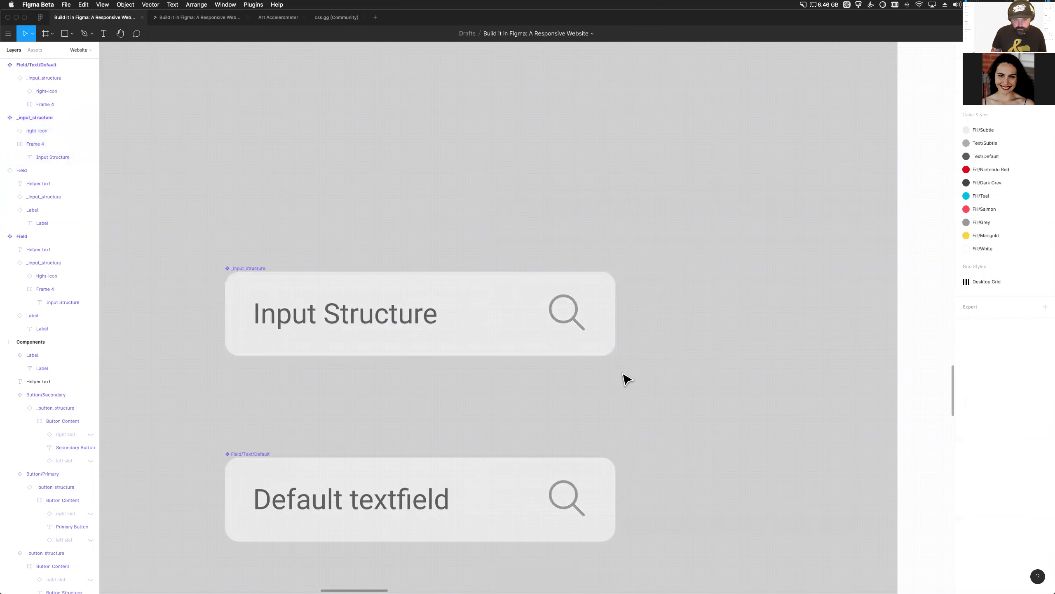
{"action": "double_click", "coordinate": [566, 321]}
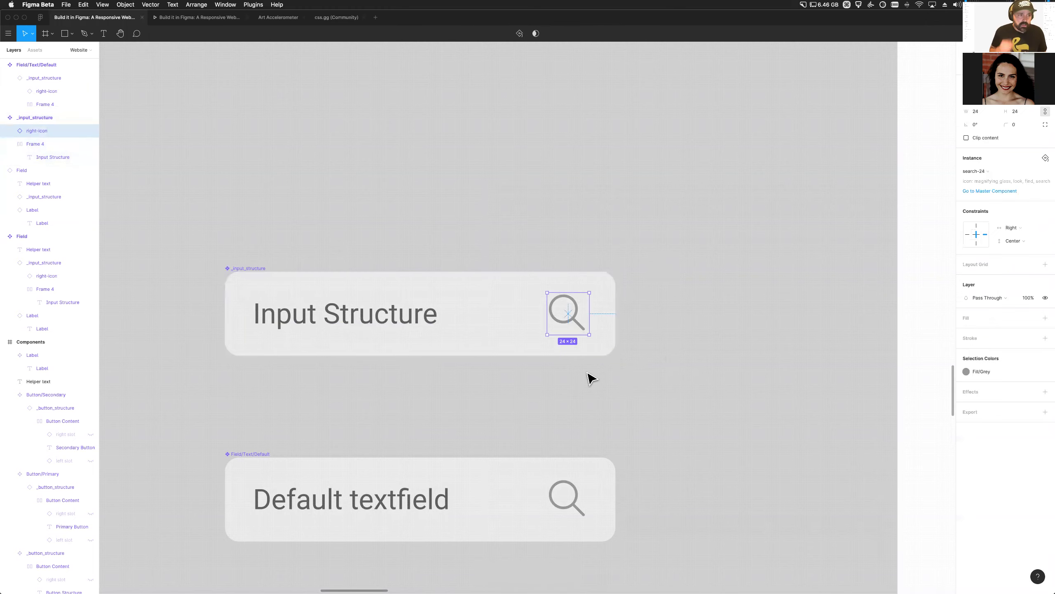
{"action": "left_click", "coordinate": [372, 253]}
Duplicate the _input_structure component as an instance directly above the original
{"action": "scroll", "coordinate": [361, 312], "scroll_direction": "up", "scroll_amount": 2}
{"action": "left_click_drag", "start_coordinate": [365, 391], "coordinate": [365, 202]}
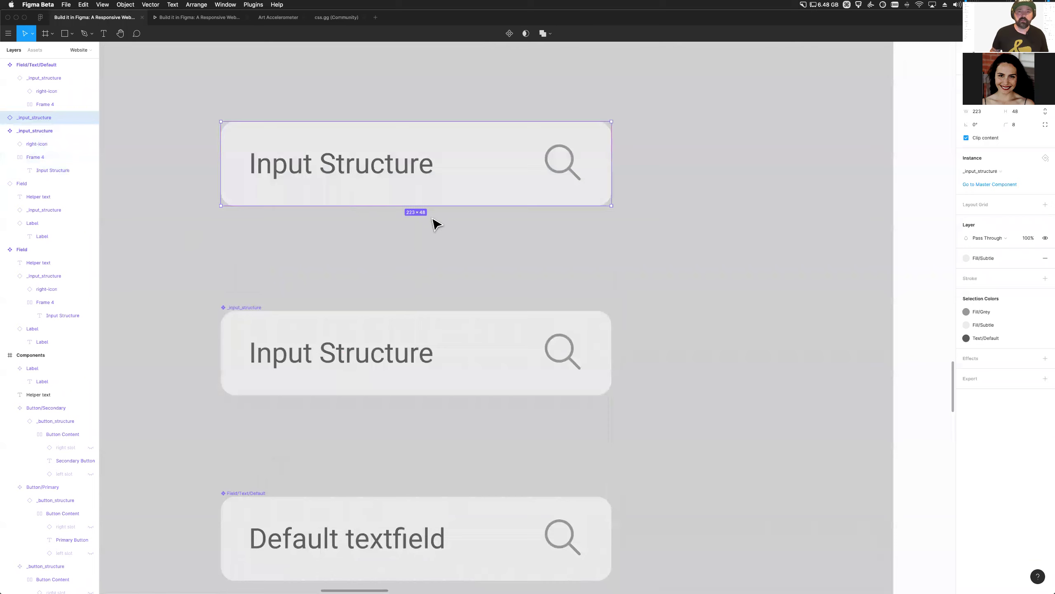
{"action": "scroll", "coordinate": [699, 320], "scroll_direction": "up", "scroll_amount": 1}
Paste the alert-24 icon onto the empty canvas beside the input components
{"action": "left_click", "coordinate": [640, 319]}
{"action": "key", "text": "super+v"}
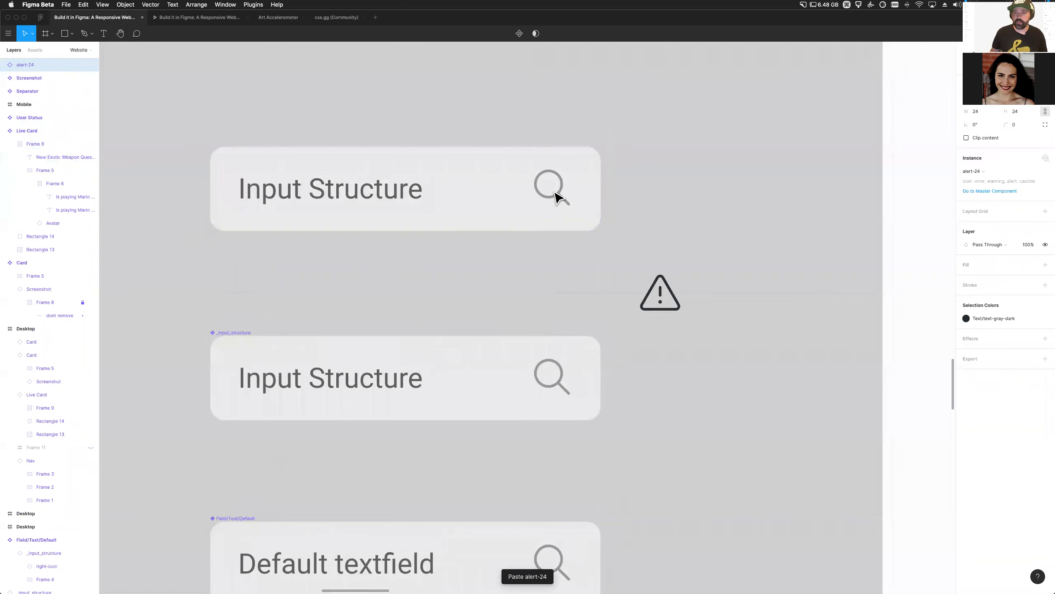
{"action": "double_click", "coordinate": [556, 198]}
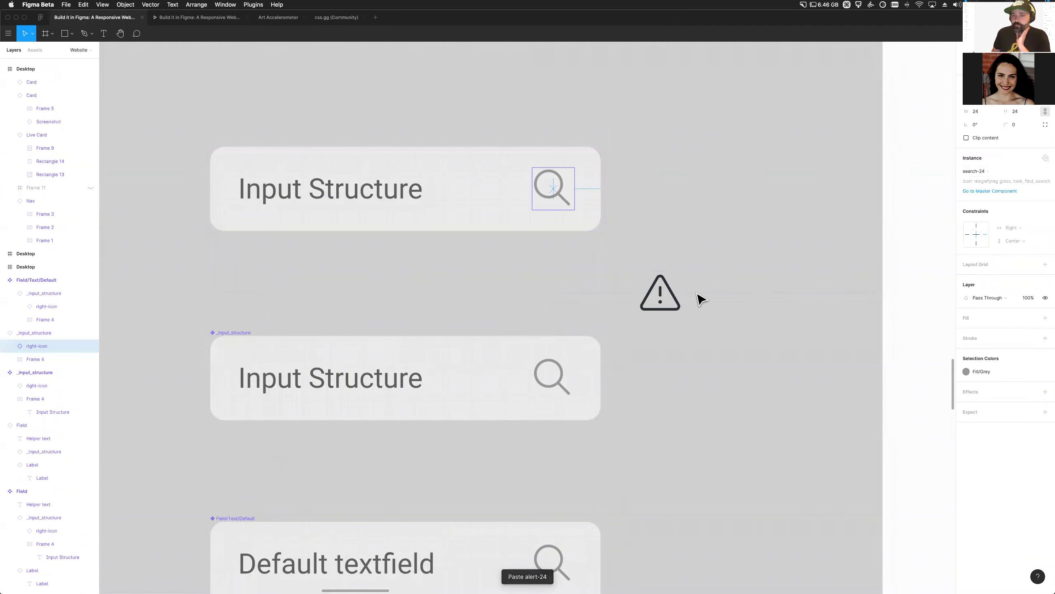
{"action": "left_click", "coordinate": [676, 299]}
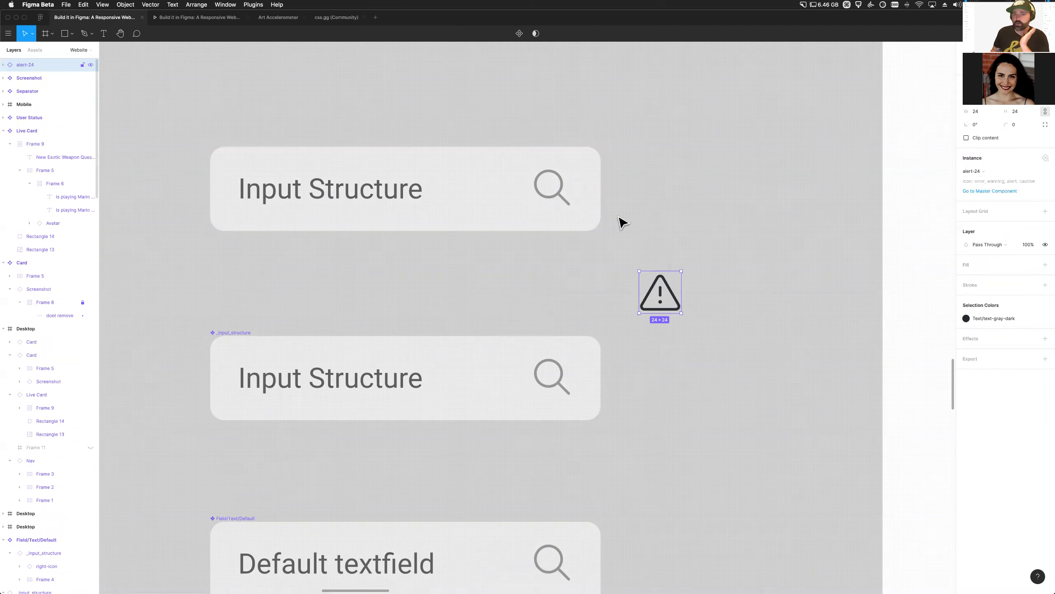
Browse the replacement icons available for the right-icon in the duplicated input instance, and leave without swapping it
{"action": "double_click", "coordinate": [565, 200]}
{"action": "left_click", "coordinate": [991, 173]}
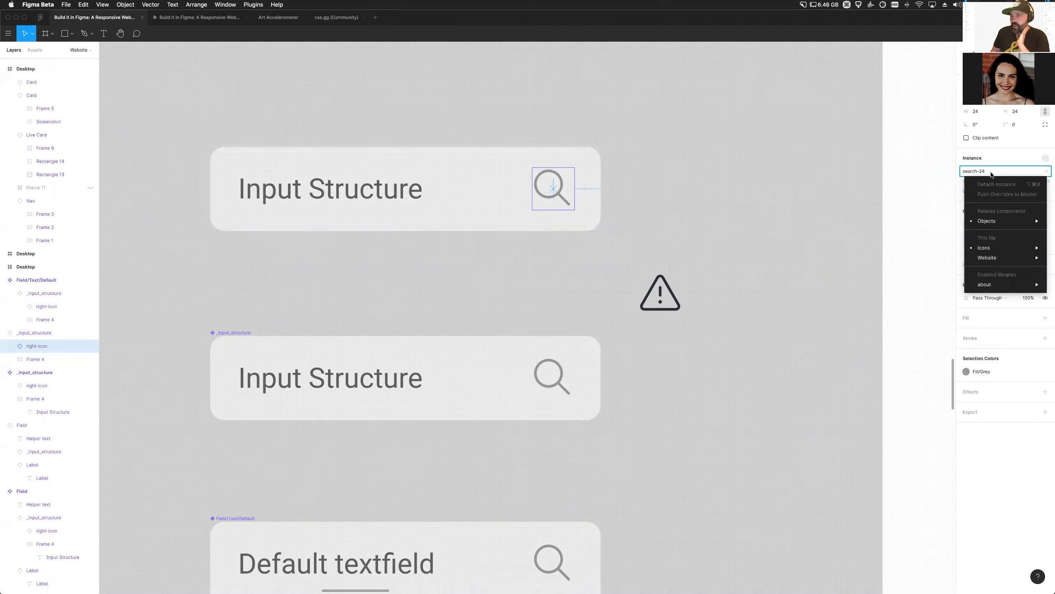
{"action": "mouse_move", "coordinate": [1021, 249]}
{"action": "mouse_move", "coordinate": [938, 287]}
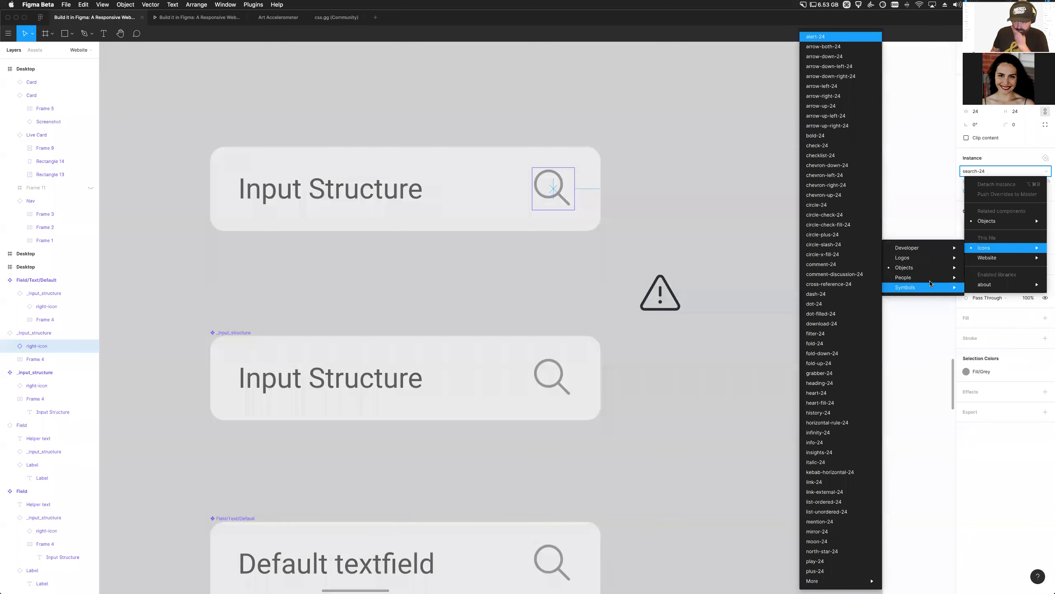
{"action": "mouse_move", "coordinate": [909, 267]}
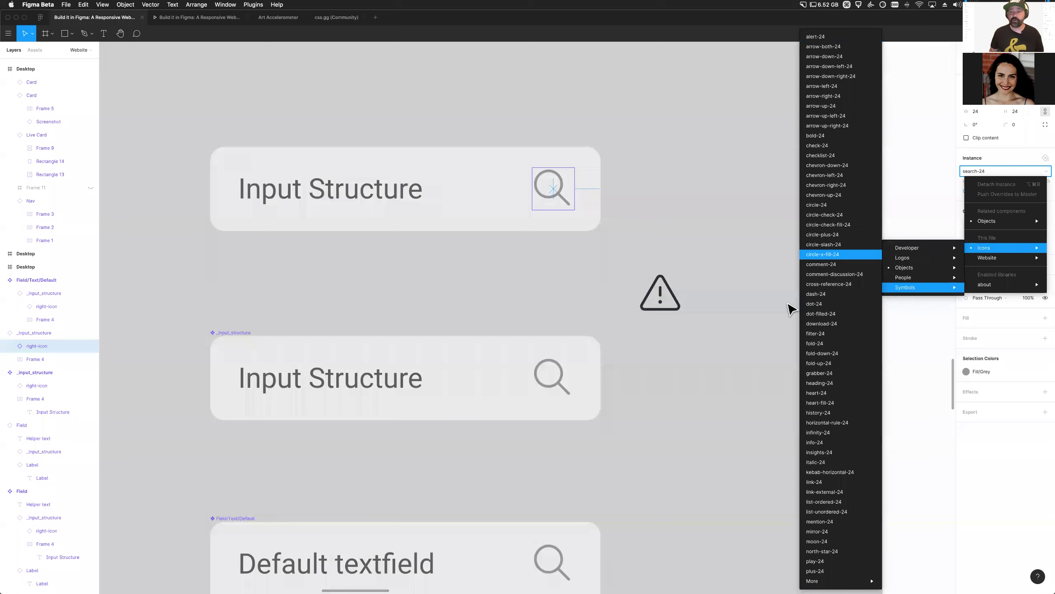
{"action": "key", "text": "Escape"}
{"action": "key", "text": "Escape"}
Swap the search icon in the duplicated input instance for alert-24 from the local Symbols components
{"action": "left_click", "coordinate": [36, 50]}
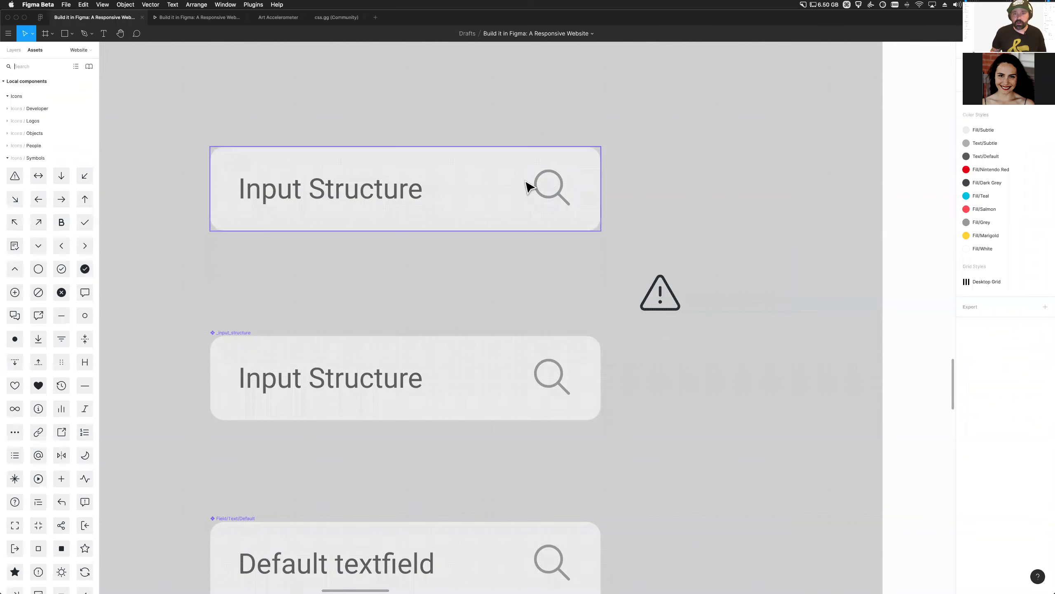
{"action": "double_click", "coordinate": [553, 196]}
{"action": "left_click_drag", "start_coordinate": [15, 176], "coordinate": [543, 195]}
{"action": "key", "text": "super"}
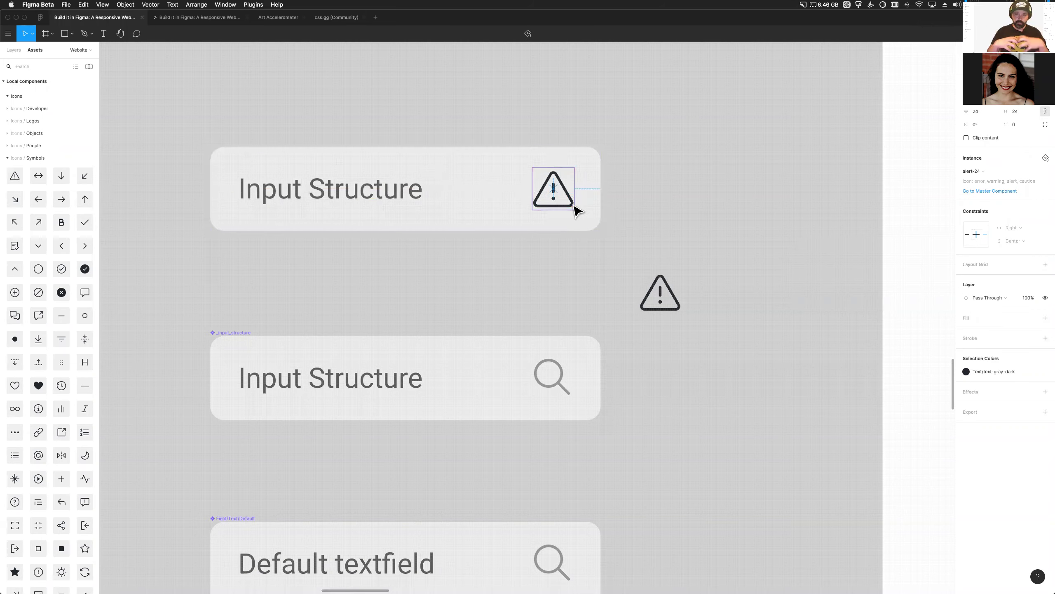
Delete the loose alert-24 icon from the canvas beside the input instance
{"action": "left_click", "coordinate": [661, 296]}
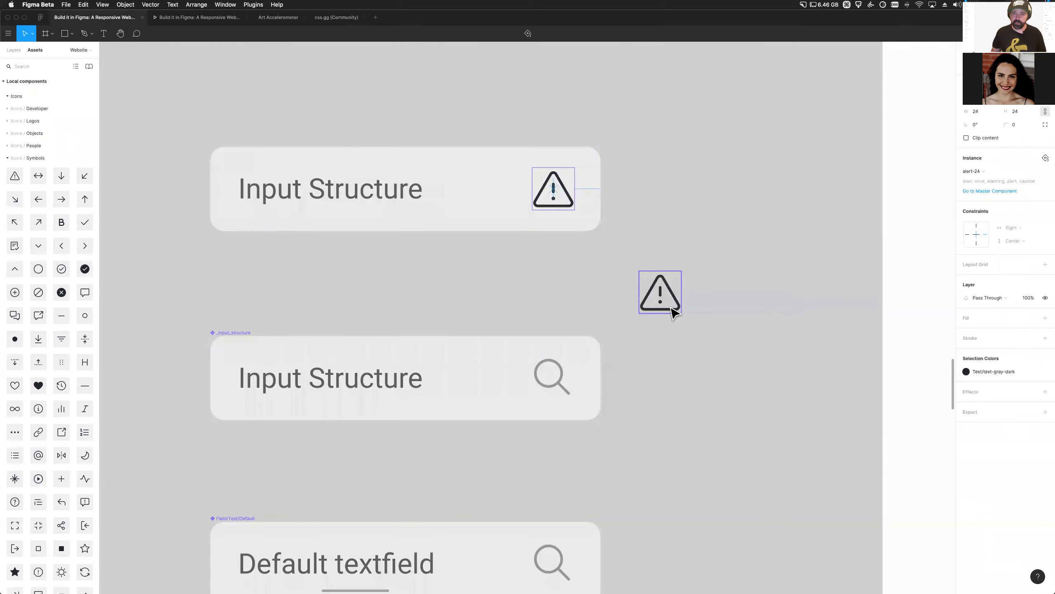
{"action": "key", "text": "Delete"}
{"action": "left_click", "coordinate": [555, 209]}
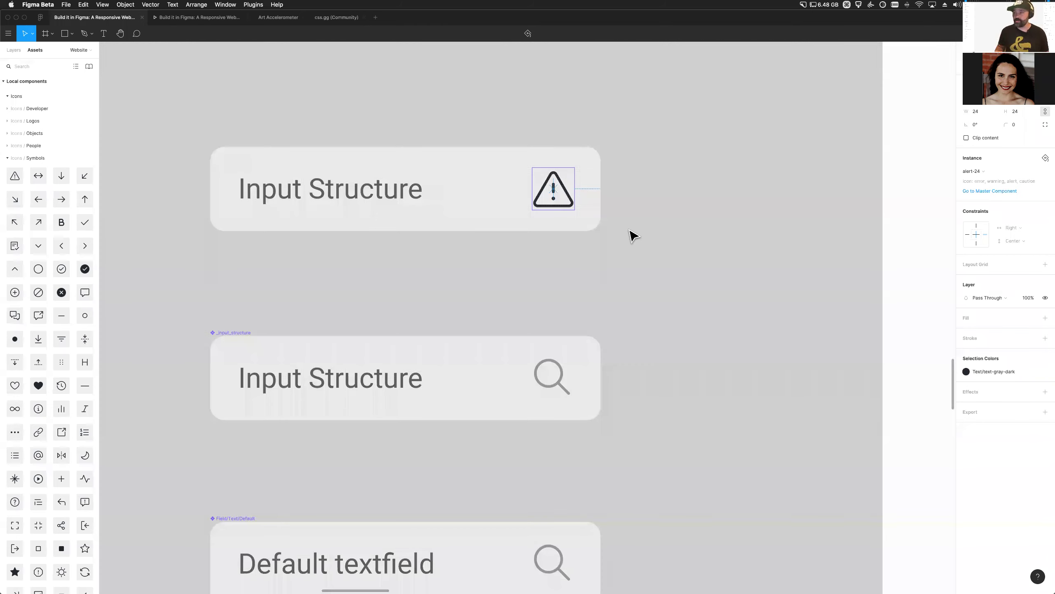
{"action": "left_click", "coordinate": [141, 106]}
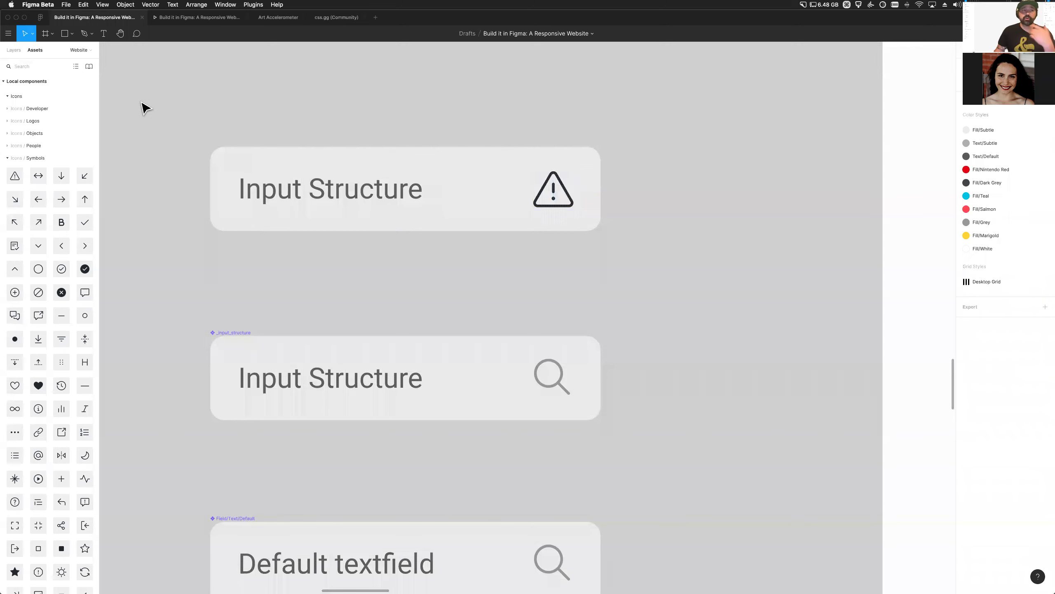
Look through the application's commands for a memory or performance display, and search them for "perform"
{"action": "left_click", "coordinate": [9, 33]}
{"action": "mouse_move", "coordinate": [43, 69]}
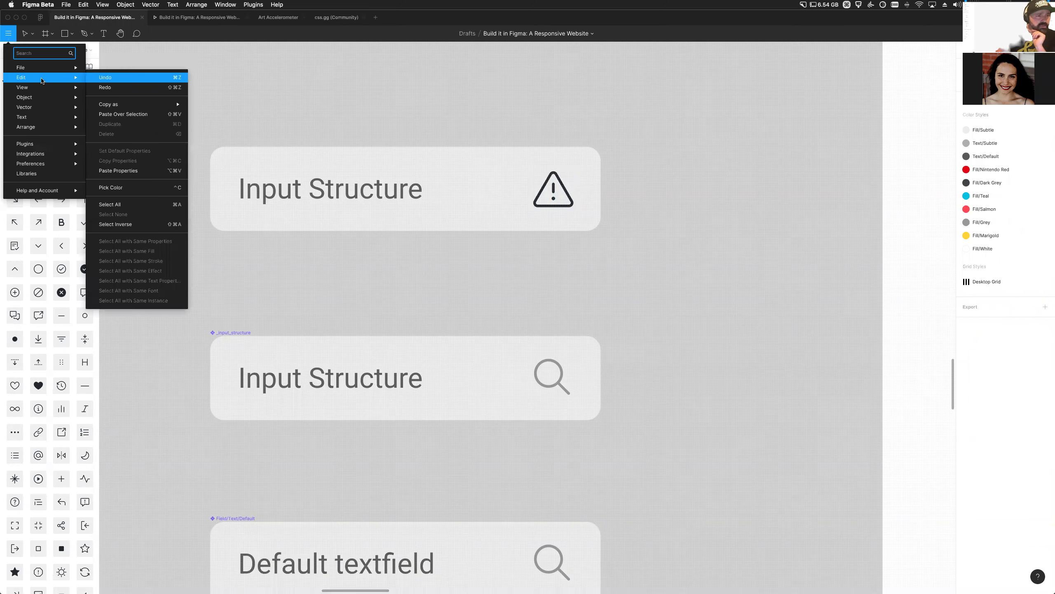
{"action": "left_click", "coordinate": [65, 5]}
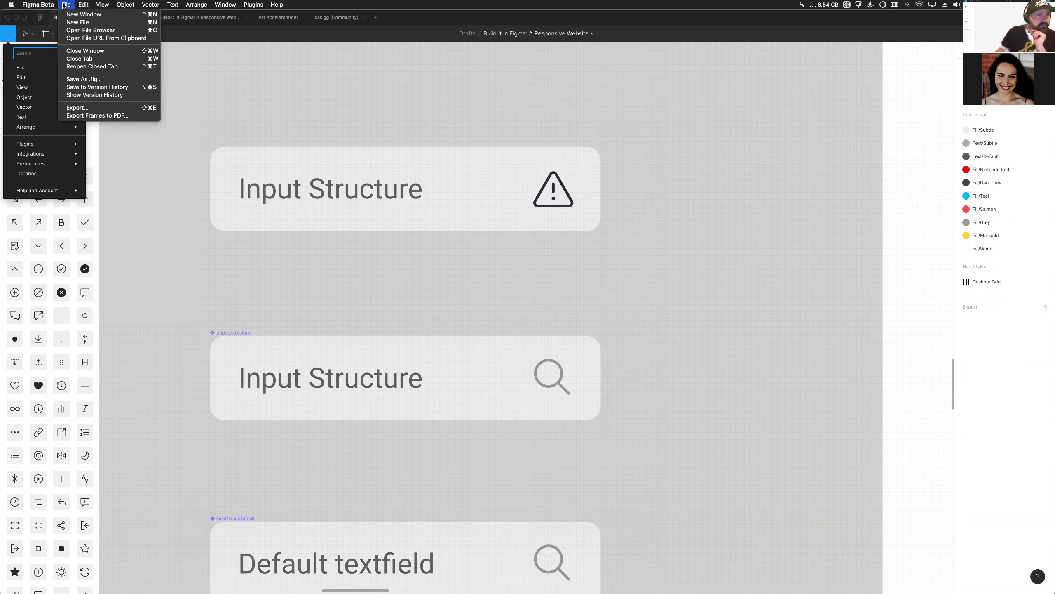
{"action": "mouse_move", "coordinate": [98, 5]}
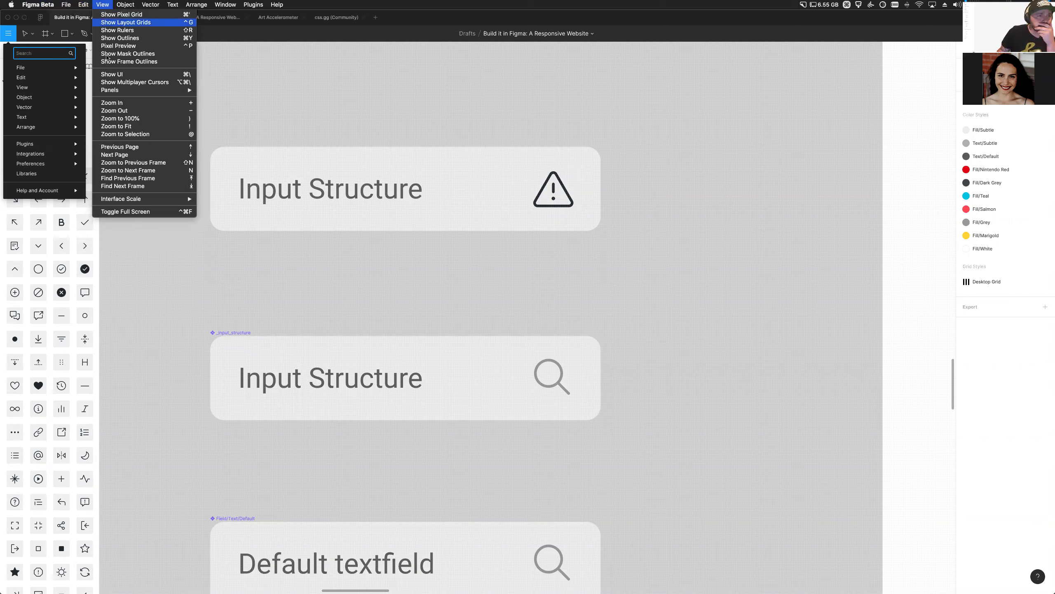
{"action": "mouse_move", "coordinate": [139, 201]}
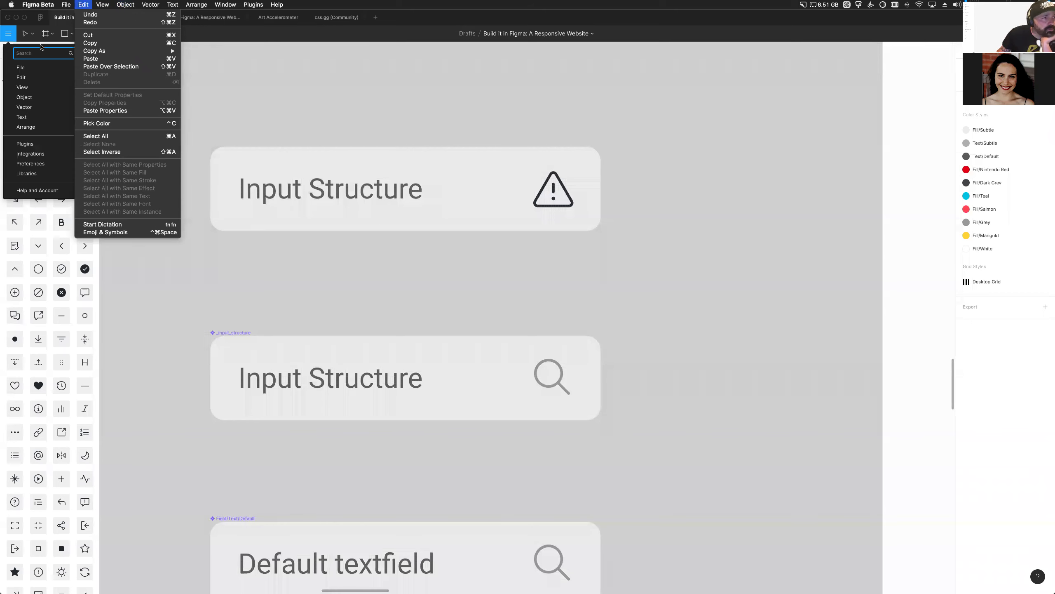
{"action": "left_click", "coordinate": [35, 55]}
{"action": "type", "text": "perfo"}
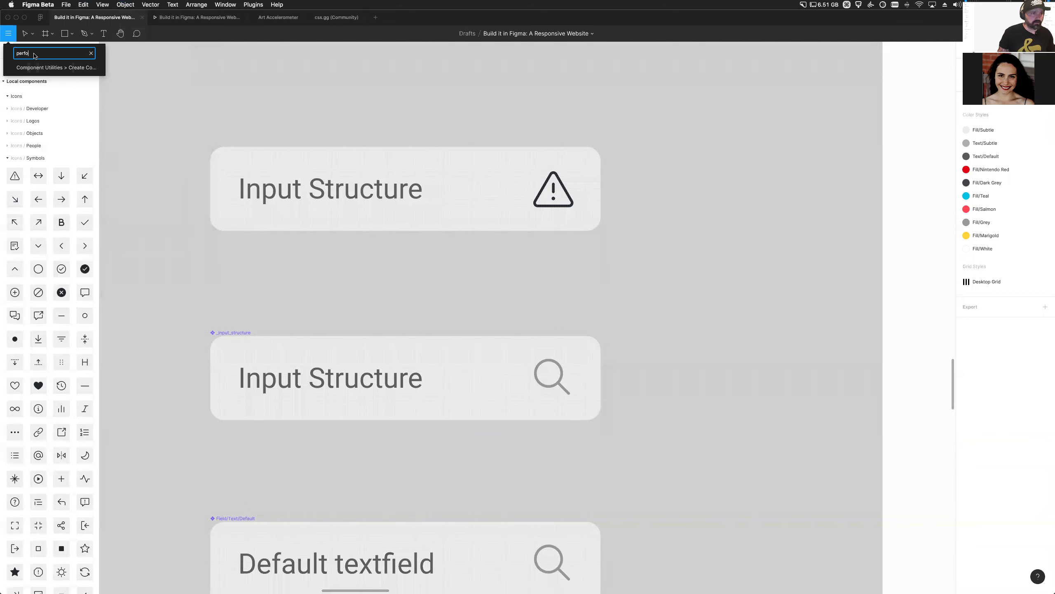
{"action": "type", "text": "rm"}
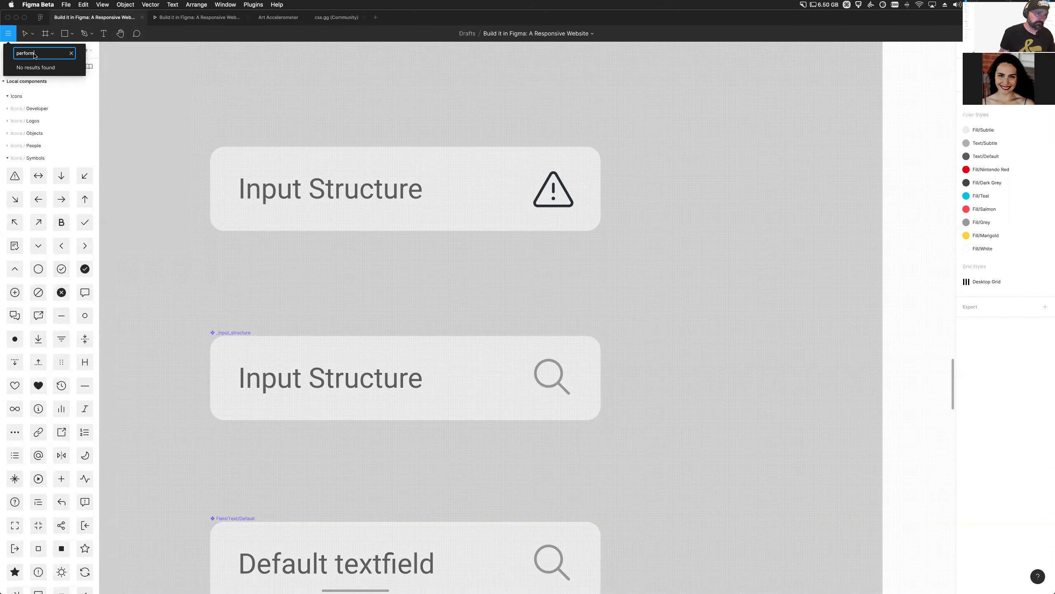
{"action": "key", "text": "super+a"}
{"action": "key", "text": "BackSpace"}
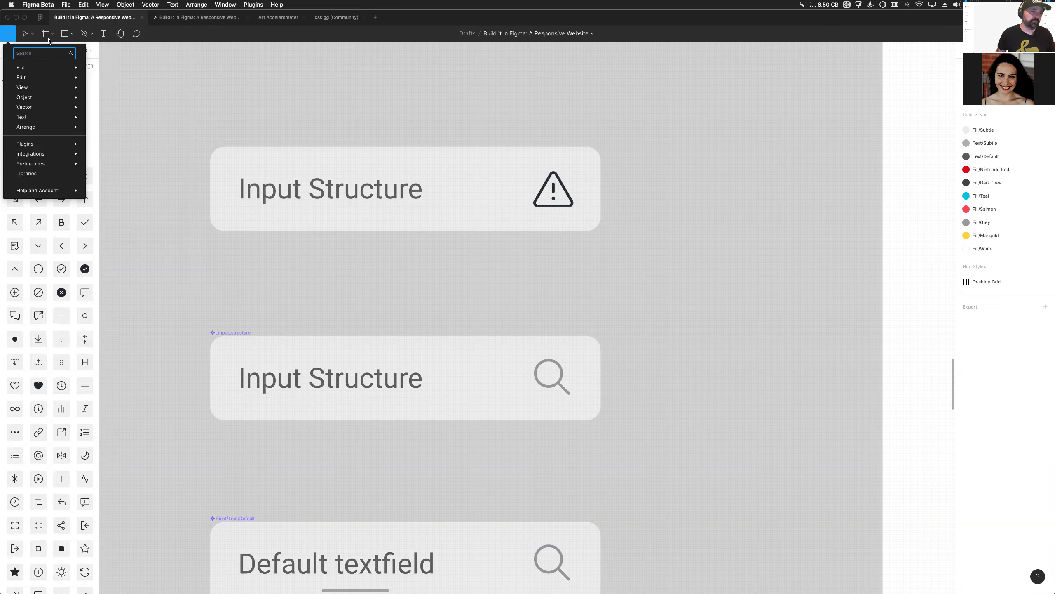
{"action": "key", "text": "Escape"}
{"action": "left_click", "coordinate": [81, 4]}
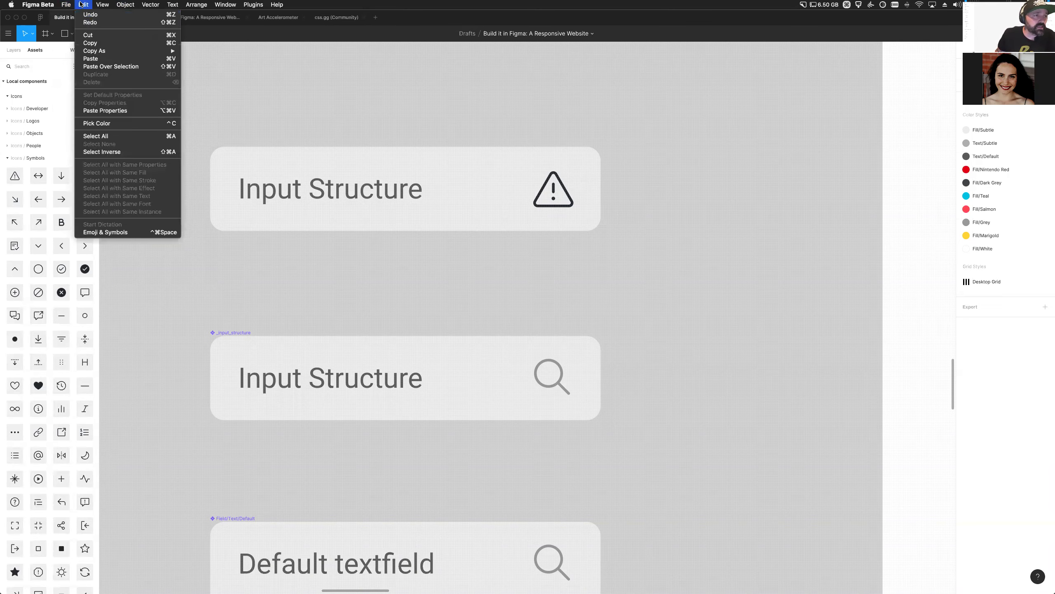
{"action": "mouse_move", "coordinate": [102, 5]}
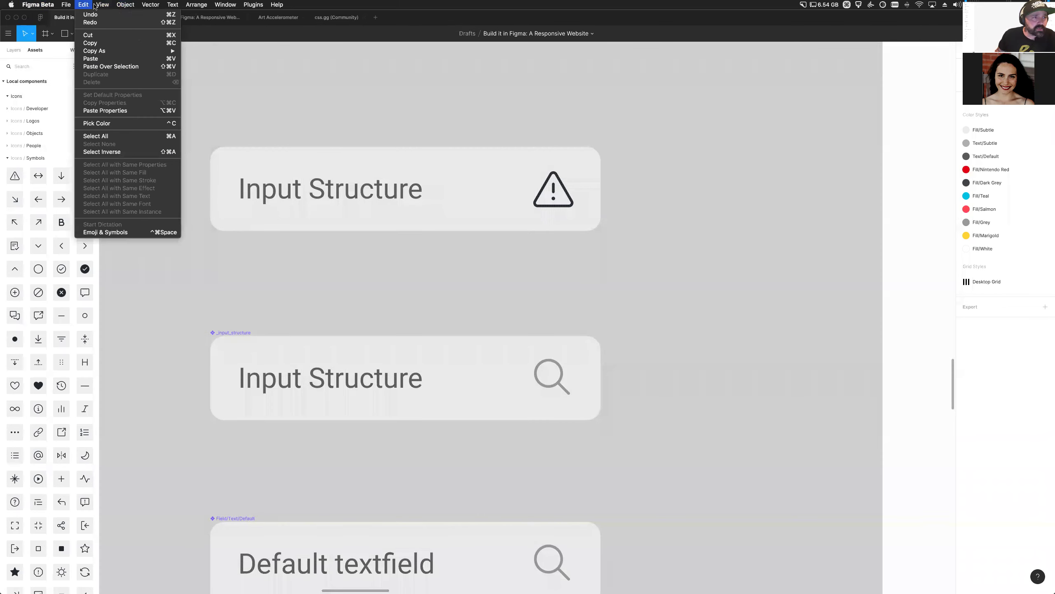
{"action": "left_click", "coordinate": [414, 122]}
{"action": "left_click", "coordinate": [100, 4]}
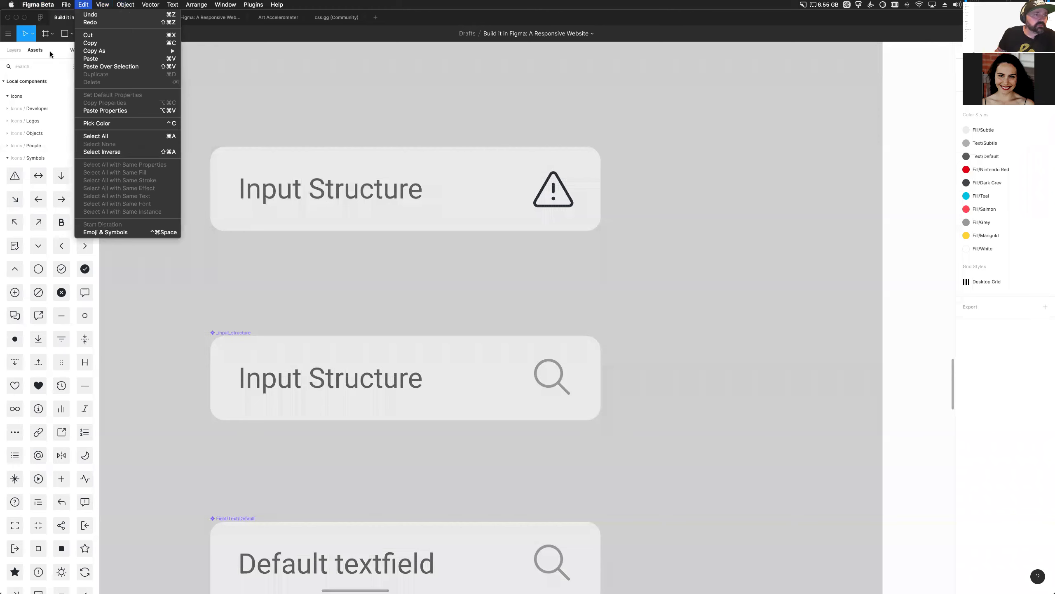
{"action": "left_click", "coordinate": [22, 66]}
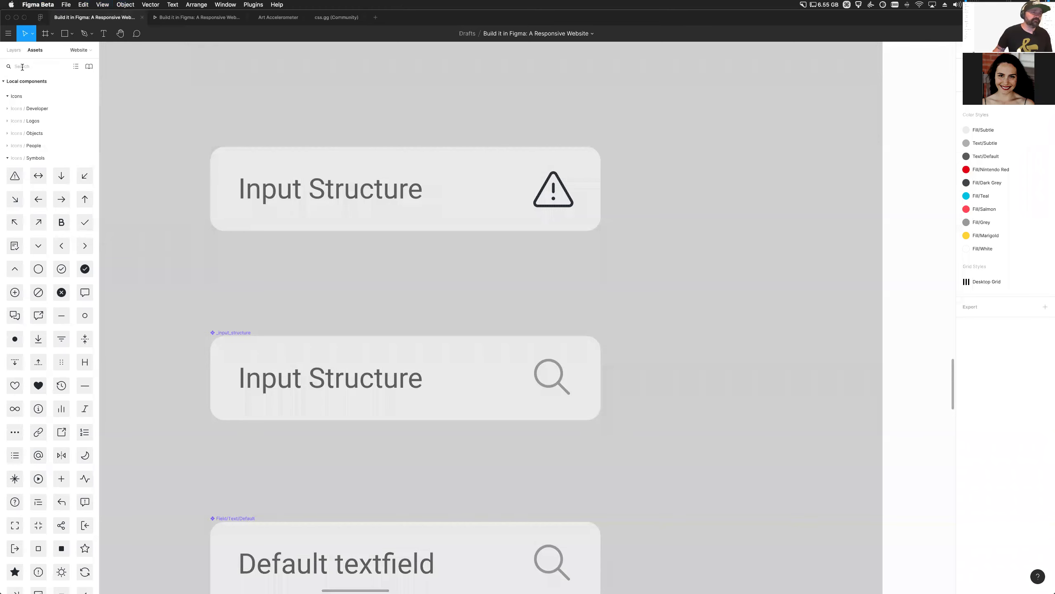
Run the Resource Use command to check the file's resource read-out over the canvas, and hide it again
{"action": "left_click", "coordinate": [9, 34]}
{"action": "type", "text": "resourc"}
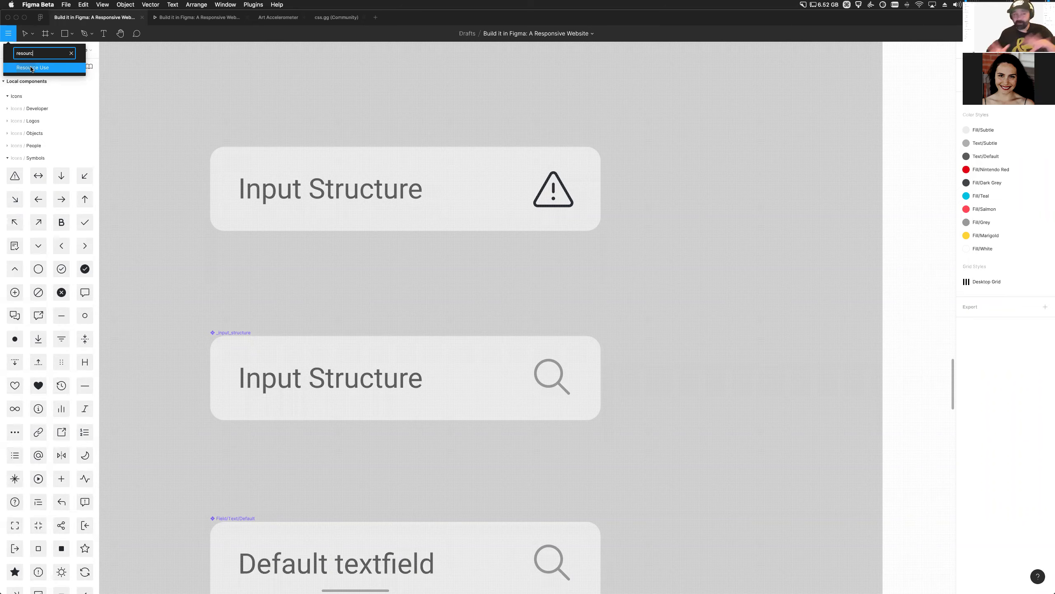
{"action": "left_click", "coordinate": [174, 112]}
{"action": "key", "text": "super+slash"}
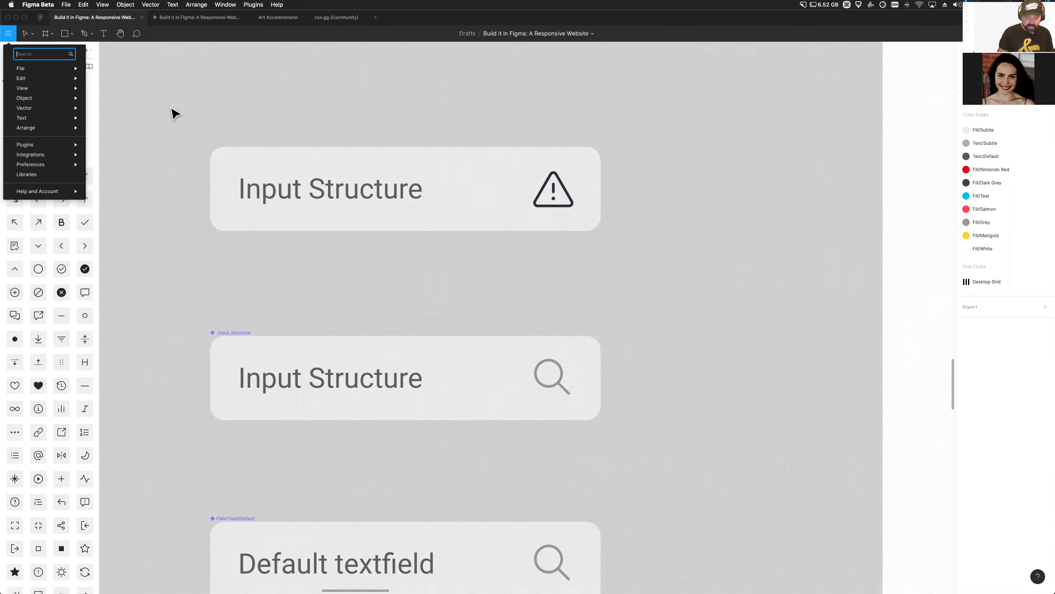
{"action": "type", "text": "rex"}
{"action": "key", "text": "BackSpace"}
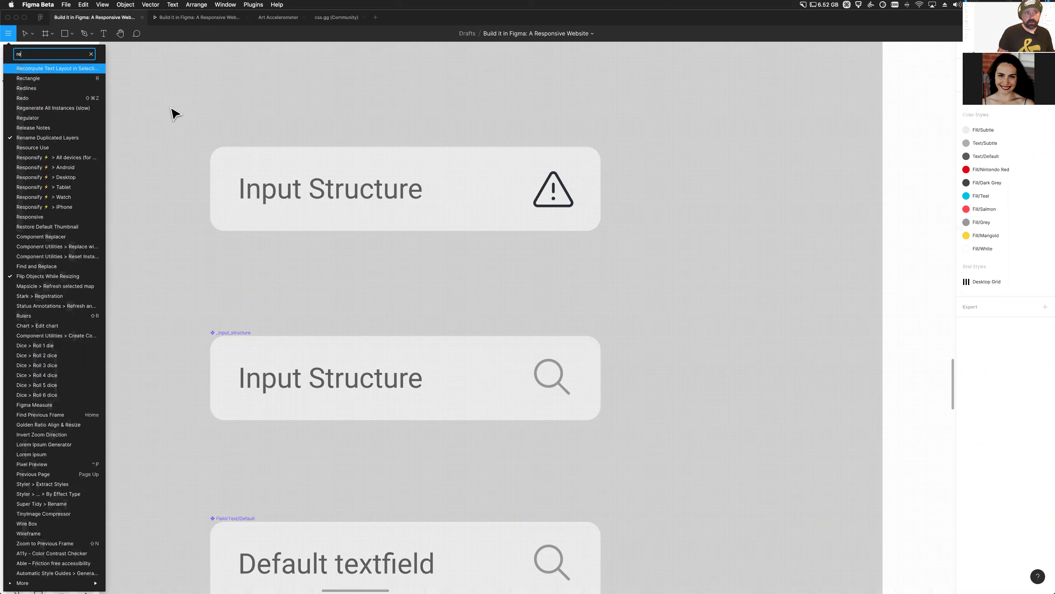
{"action": "type", "text": "sour"}
{"action": "key", "text": "Return"}
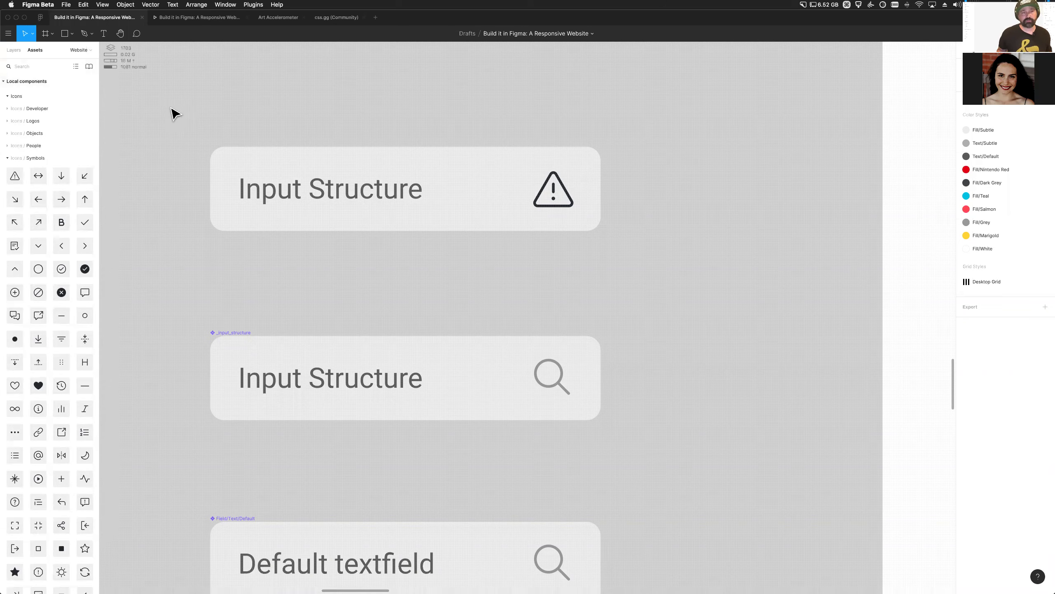
{"action": "double_click", "coordinate": [130, 57]}
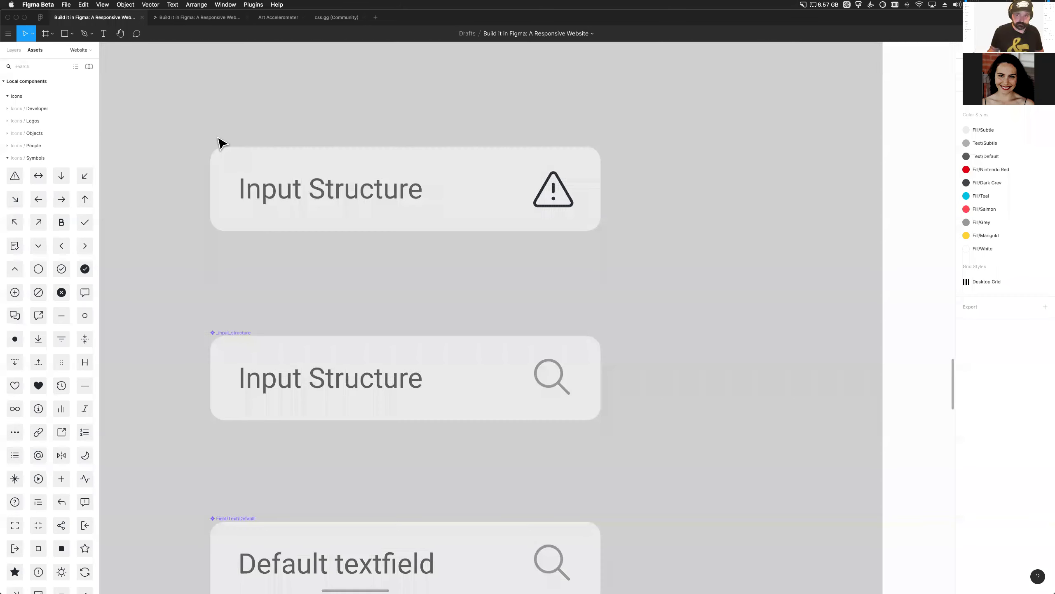
Show the file's layers and copy the Field component containing the label, input and helper text
{"action": "left_click", "coordinate": [379, 227]}
{"action": "scroll", "coordinate": [373, 227], "scroll_direction": "down", "scroll_amount": 2}
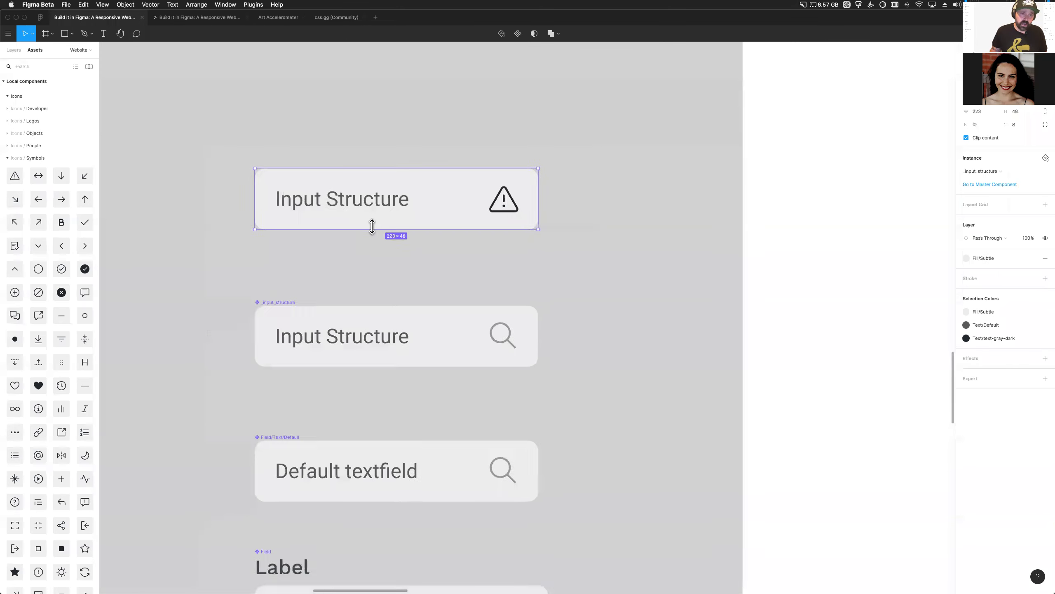
{"action": "left_click", "coordinate": [15, 51]}
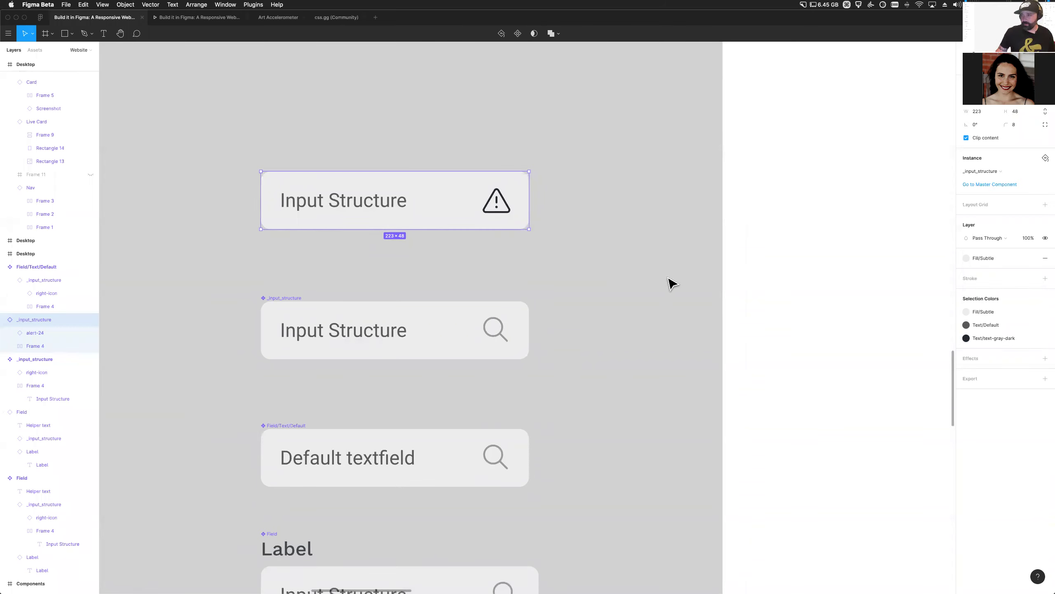
{"action": "left_click", "coordinate": [506, 359]}
{"action": "scroll", "coordinate": [524, 365], "scroll_direction": "down", "scroll_amount": 5}
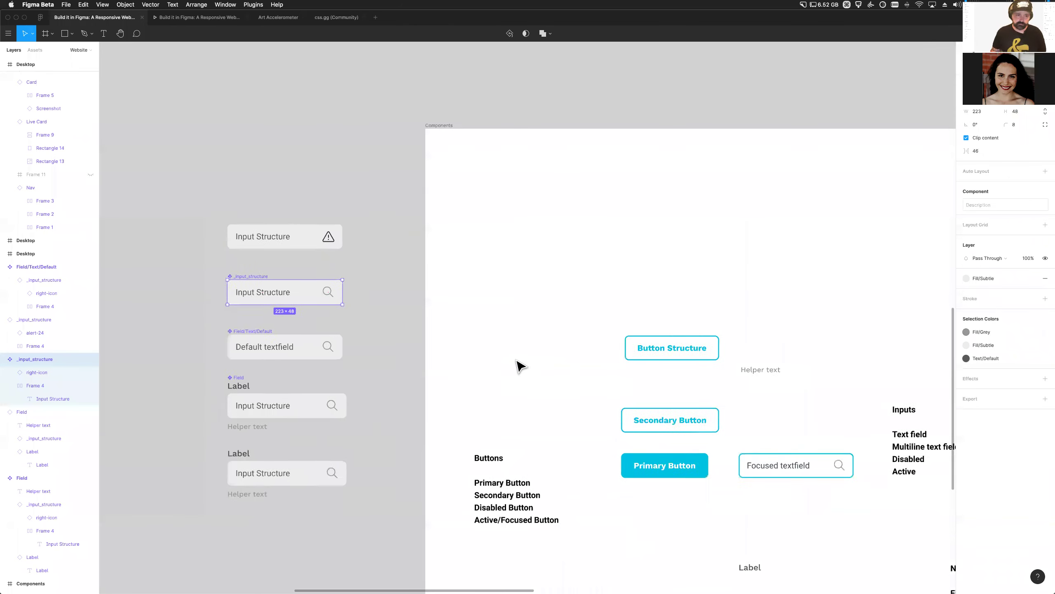
{"action": "scroll", "coordinate": [458, 368], "scroll_direction": "right", "scroll_amount": 3}
{"action": "left_click", "coordinate": [208, 414]}
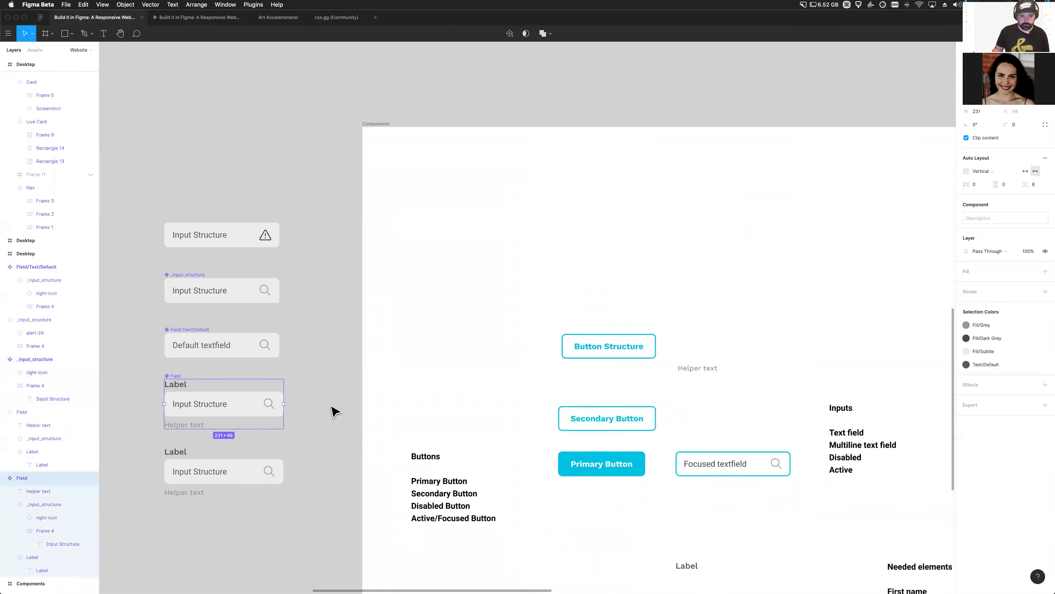
Move the reference notes and the button and input samples out of the signup Desktop frame onto the canvas beside it
{"action": "scroll", "coordinate": [353, 410], "scroll_direction": "down", "scroll_amount": 5}
{"action": "scroll", "coordinate": [353, 410], "scroll_direction": "right", "scroll_amount": 5}
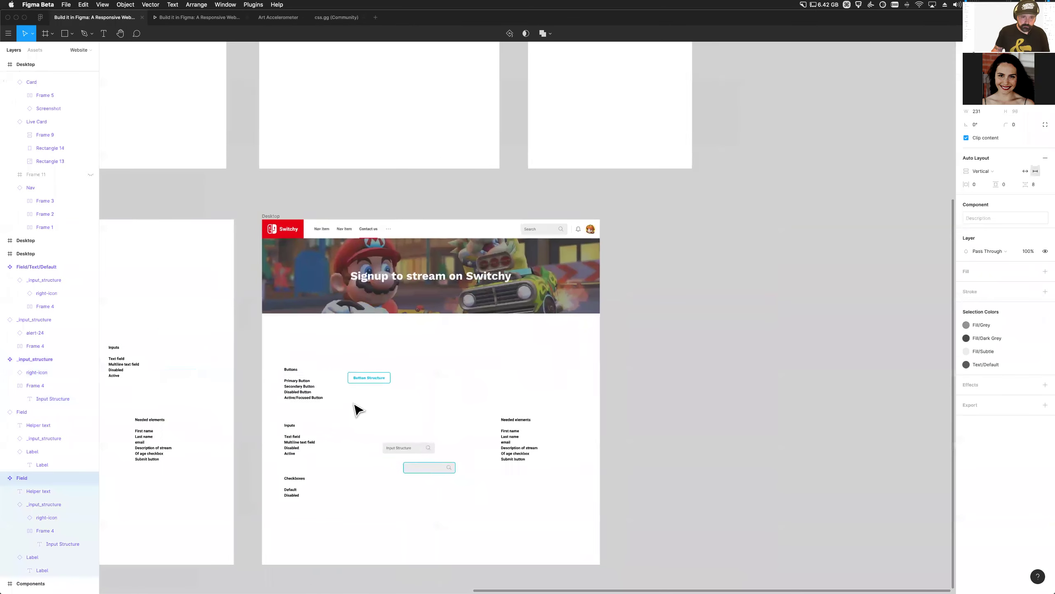
{"action": "left_click_drag", "start_coordinate": [577, 510], "coordinate": [273, 350]}
{"action": "left_click_drag", "start_coordinate": [308, 414], "coordinate": [644, 384]}
Show the layout grids and paste a Field instance into the signup frame below the hero image, aligned with a grid column
{"action": "left_click", "coordinate": [273, 217]}
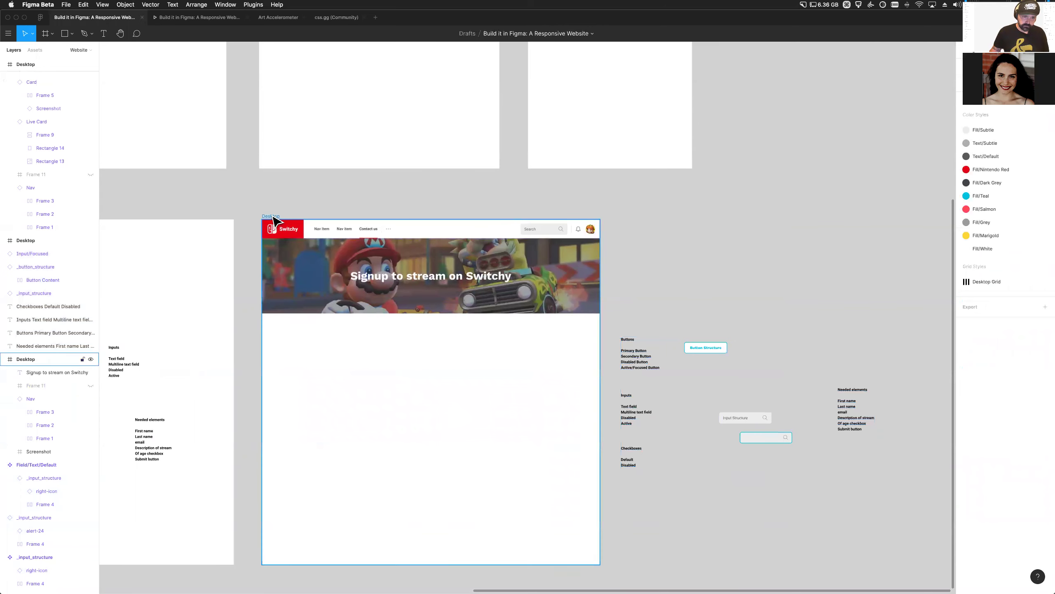
{"action": "key", "text": "ctrl+g"}
{"action": "scroll", "coordinate": [424, 436], "scroll_direction": "up", "scroll_amount": 3}
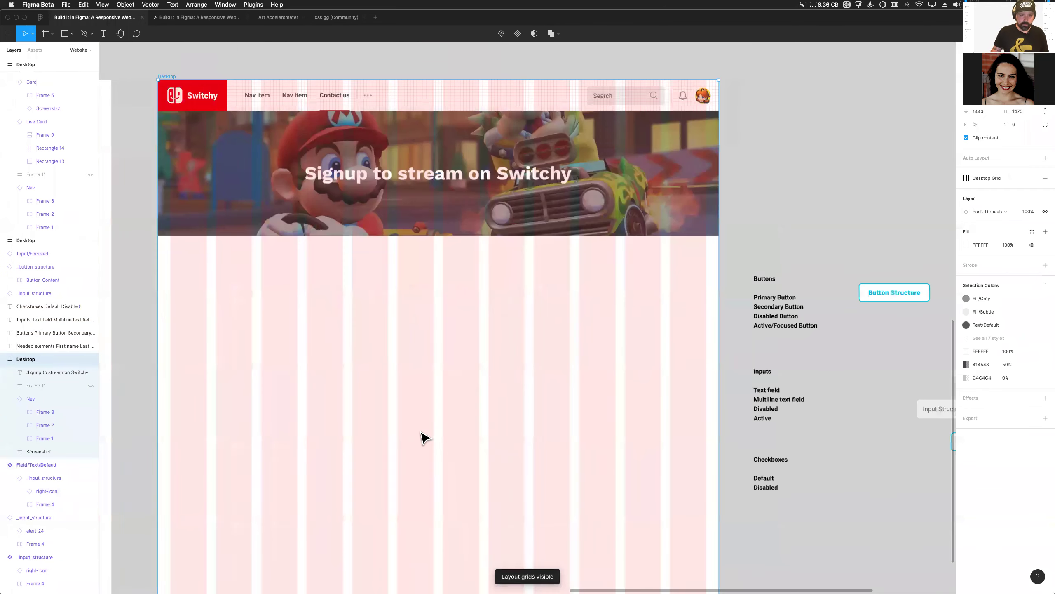
{"action": "scroll", "coordinate": [424, 436], "scroll_direction": "up", "scroll_amount": 2}
{"action": "key", "text": "super+v"}
{"action": "left_click_drag", "start_coordinate": [443, 325], "coordinate": [352, 327]}
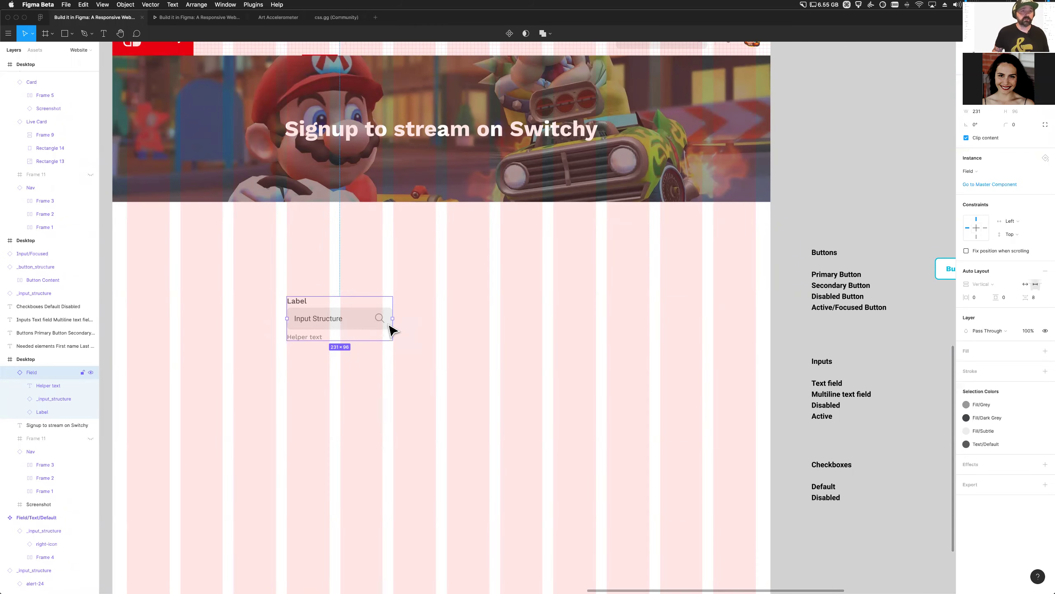
Examine the label, helper text and nested _input_structure of the pasted Field instance
{"action": "scroll", "coordinate": [316, 324], "scroll_direction": "up", "scroll_amount": 5}
{"action": "key", "text": "Escape"}
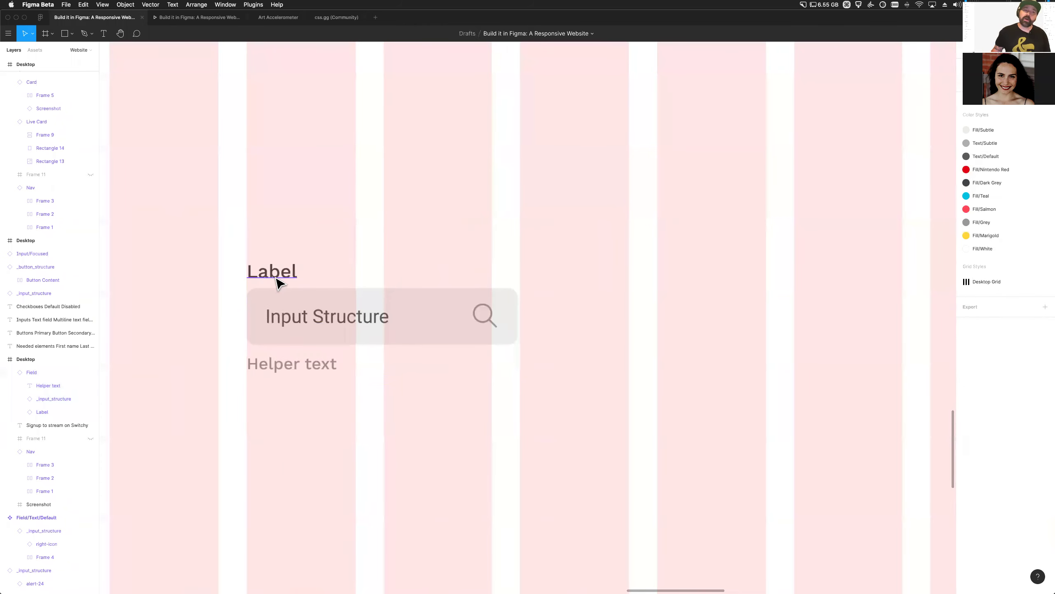
{"action": "left_click", "coordinate": [278, 282], "text": "super"}
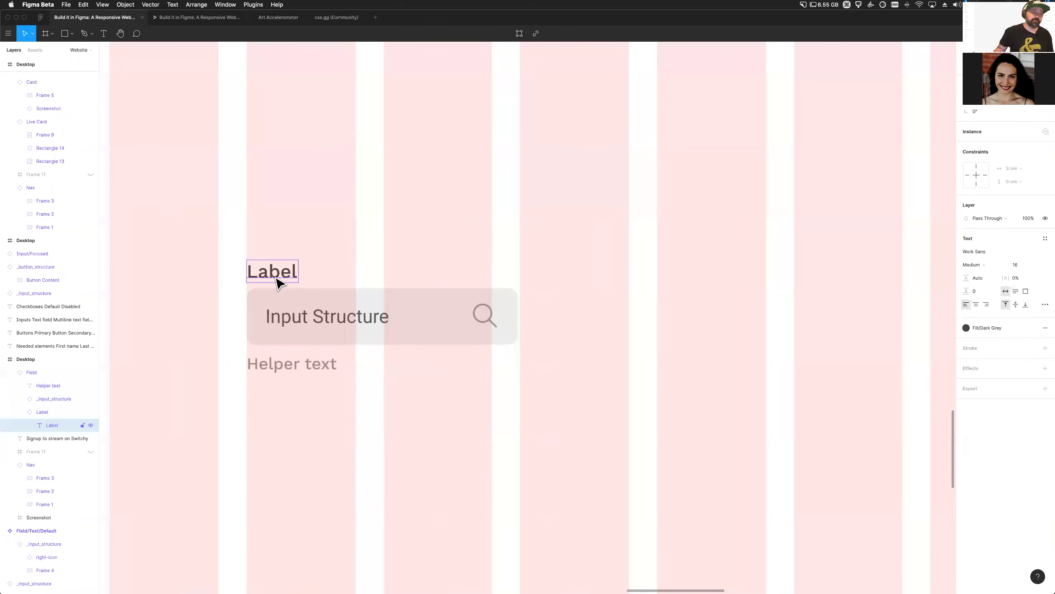
{"action": "left_click", "coordinate": [299, 373], "text": "super"}
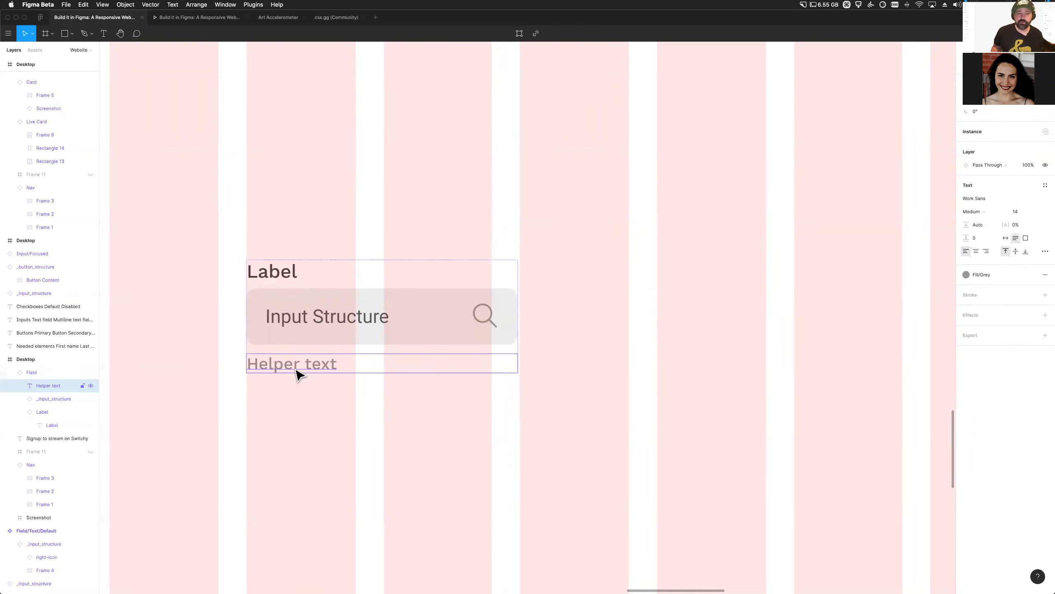
{"action": "left_click", "coordinate": [348, 305]}
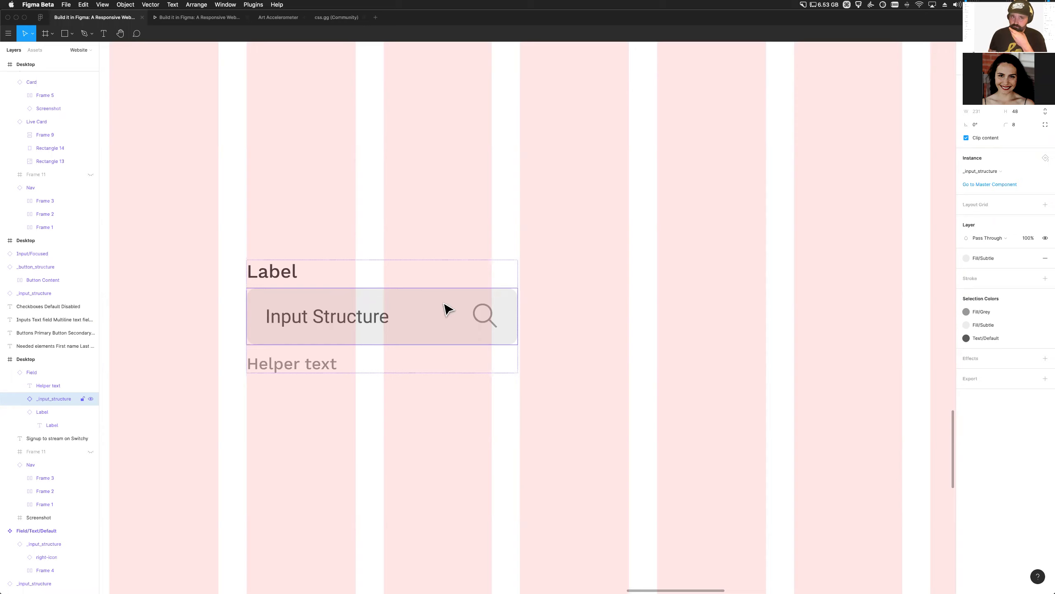
Move the Field instance further down the signup page to leave empty space above it
{"action": "scroll", "coordinate": [532, 427], "scroll_direction": "up", "scroll_amount": 5}
{"action": "scroll", "coordinate": [531, 426], "scroll_direction": "up", "scroll_amount": 2}
{"action": "key", "text": "Escape"}
{"action": "left_click", "coordinate": [282, 443]}
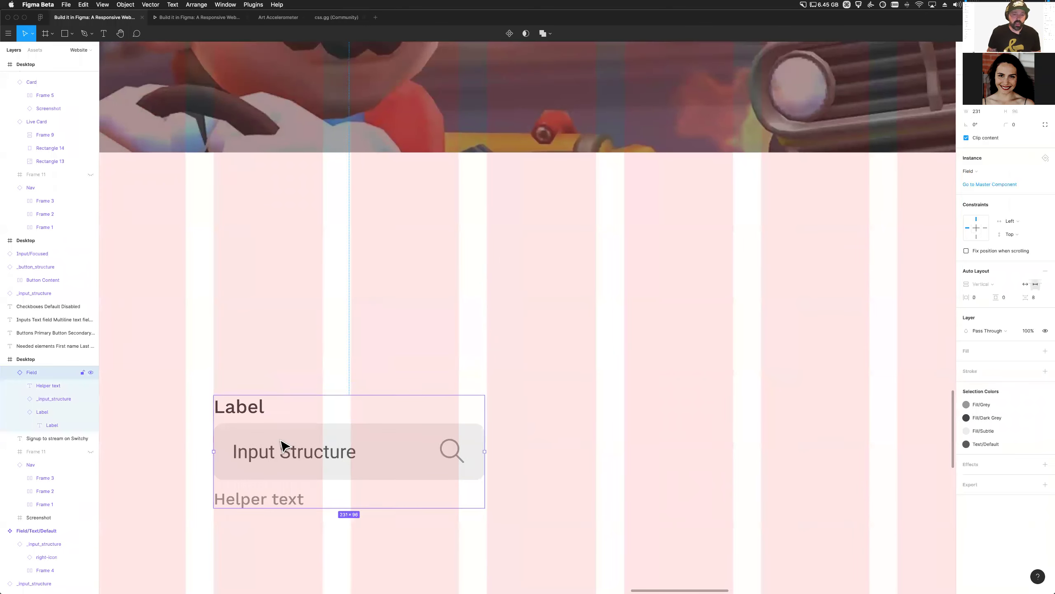
{"action": "left_click_drag", "start_coordinate": [282, 443], "coordinate": [295, 518]}
{"action": "scroll", "coordinate": [302, 361], "scroll_direction": "left", "scroll_amount": 3}
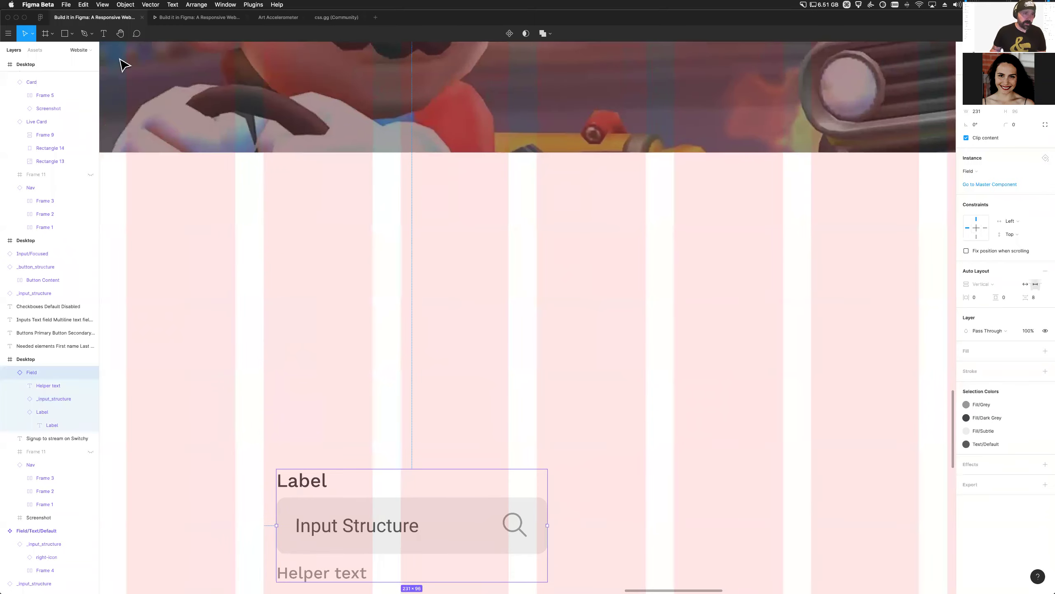
Draw a rectangle about 209 × 44 spanning two grid columns above the Field instance
{"action": "key", "text": "r"}
{"action": "mouse_move", "coordinate": [264, 275]}
{"action": "left_mouse_down"}
{"action": "mouse_move", "coordinate": [558, 409]}
{"action": "mouse_move", "coordinate": [509, 339]}
{"action": "left_mouse_up"}
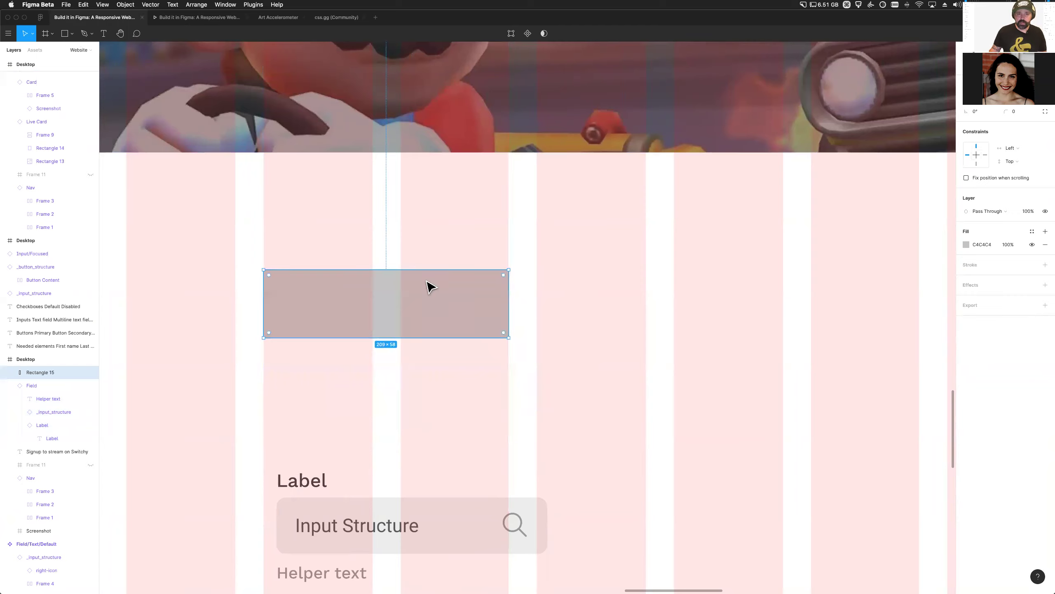
{"action": "left_click_drag", "start_coordinate": [424, 269], "coordinate": [423, 286]}
{"action": "left_click", "coordinate": [424, 408]}
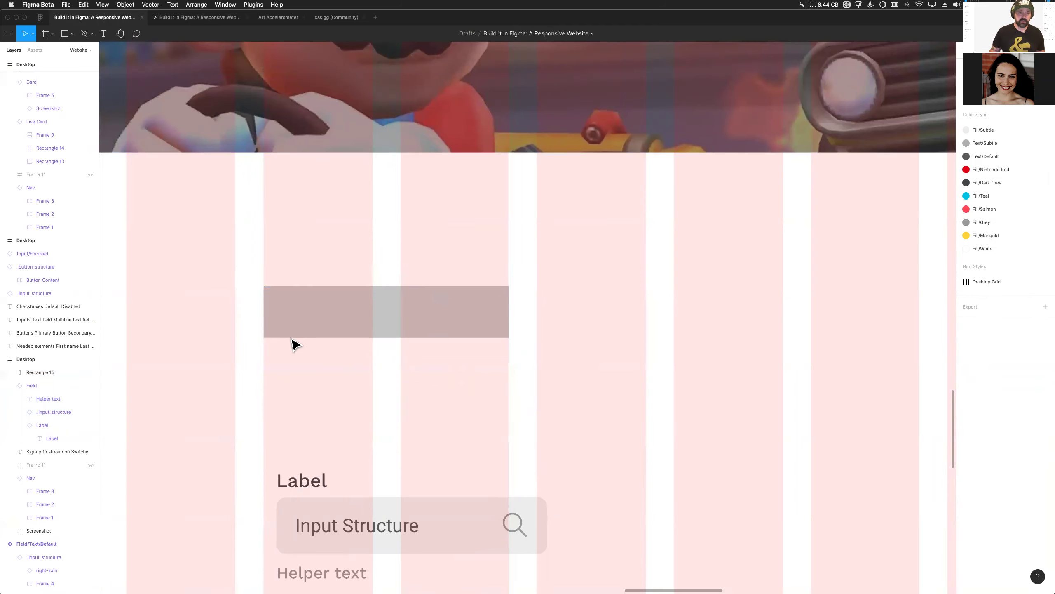
Hide the layout grids and fill the rectangle above the Field instance with bright red
{"action": "key", "text": "ctrl+g"}
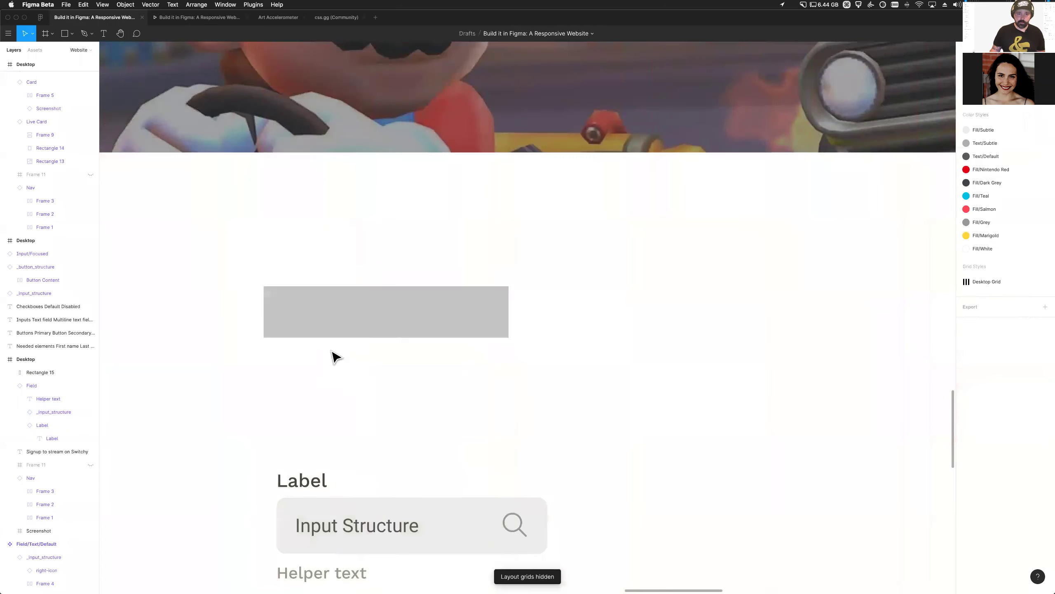
{"action": "left_click", "coordinate": [359, 332]}
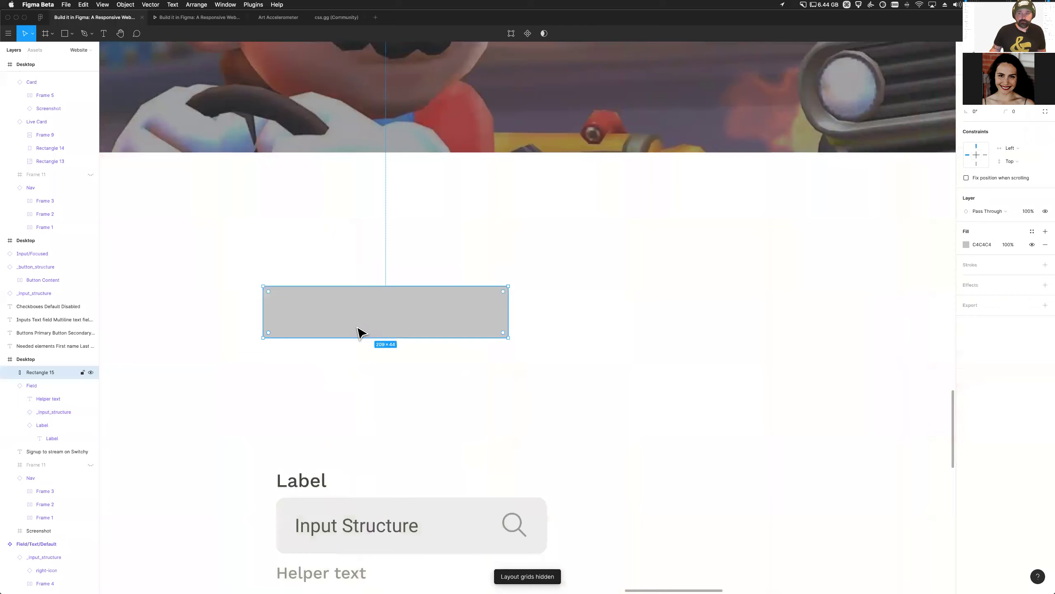
{"action": "left_click", "coordinate": [965, 244]}
{"action": "left_click", "coordinate": [951, 264]}
{"action": "key", "text": "Escape"}
{"action": "key", "text": "Escape"}
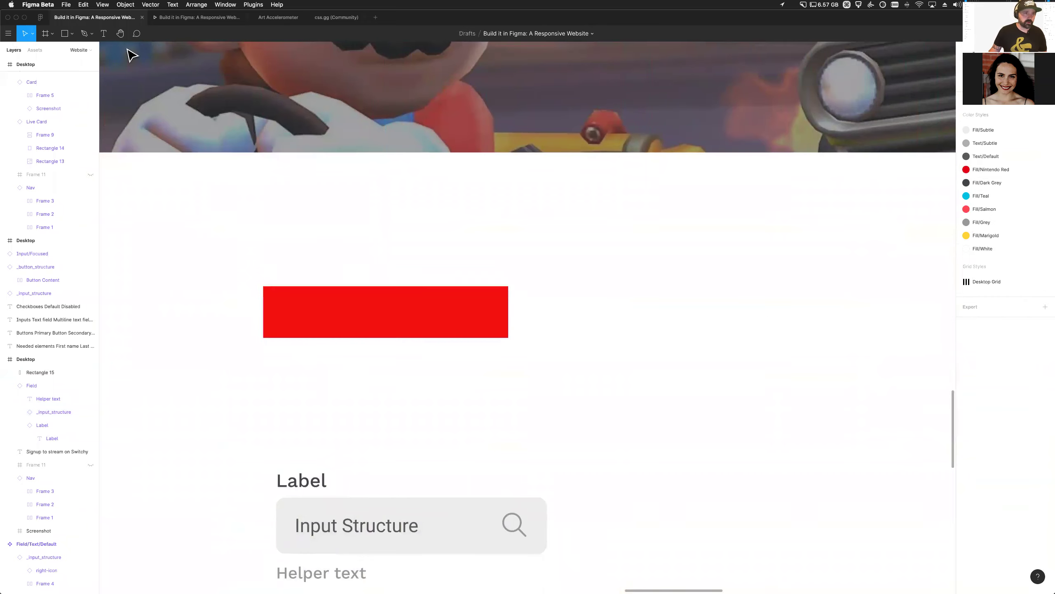
Add the text "kajsdlfkjasdlkf" over the red rectangle and colour it white (FFFFFF)
{"action": "key", "text": "t"}
{"action": "left_click", "coordinate": [301, 316]}
{"action": "type", "text": "kajsdlfkjasdlkf"}
{"action": "left_click", "coordinate": [365, 373]}
{"action": "left_click_drag", "start_coordinate": [362, 333], "coordinate": [371, 326]}
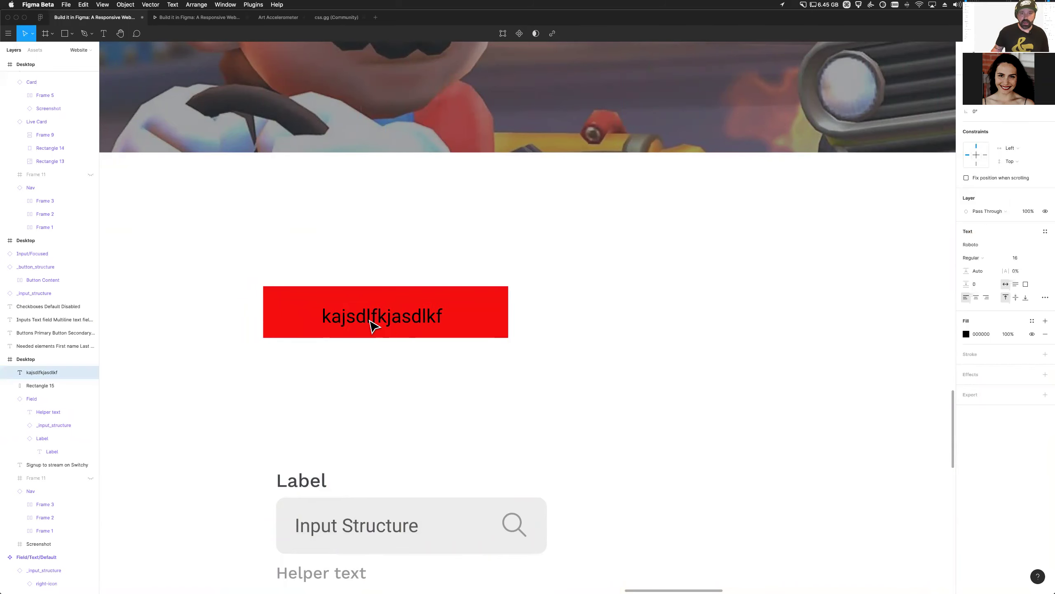
{"action": "left_click", "coordinate": [966, 334]}
{"action": "type", "text": "FFFFFF"}
{"action": "key", "text": "Return"}
{"action": "left_click", "coordinate": [780, 320]}
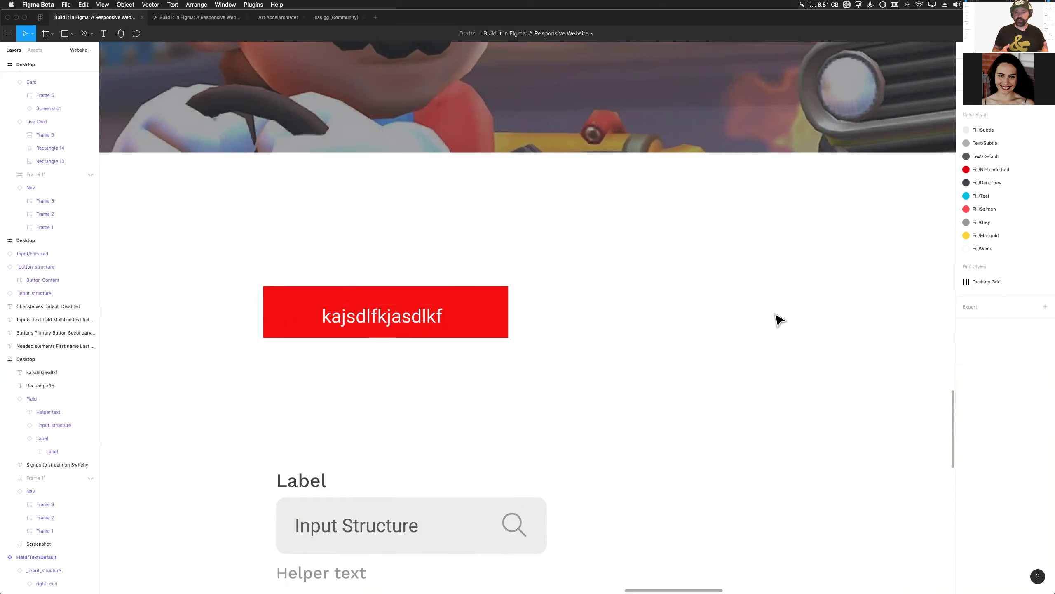
Combine the red rectangle and its text into a horizontal auto layout frame
{"action": "left_click_drag", "start_coordinate": [780, 319], "coordinate": [393, 393]}
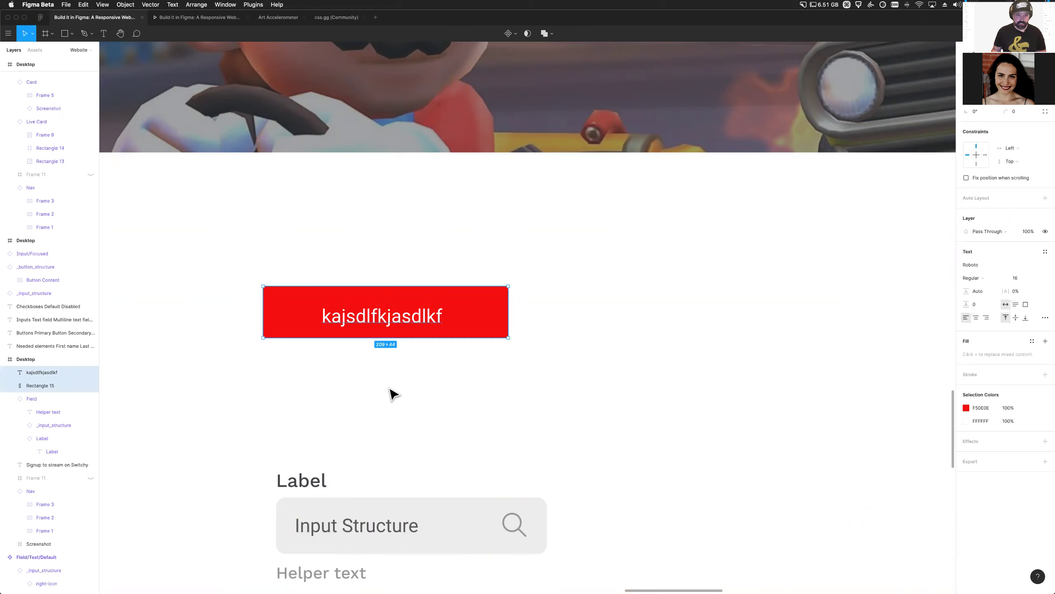
{"action": "key", "text": "shift+a"}
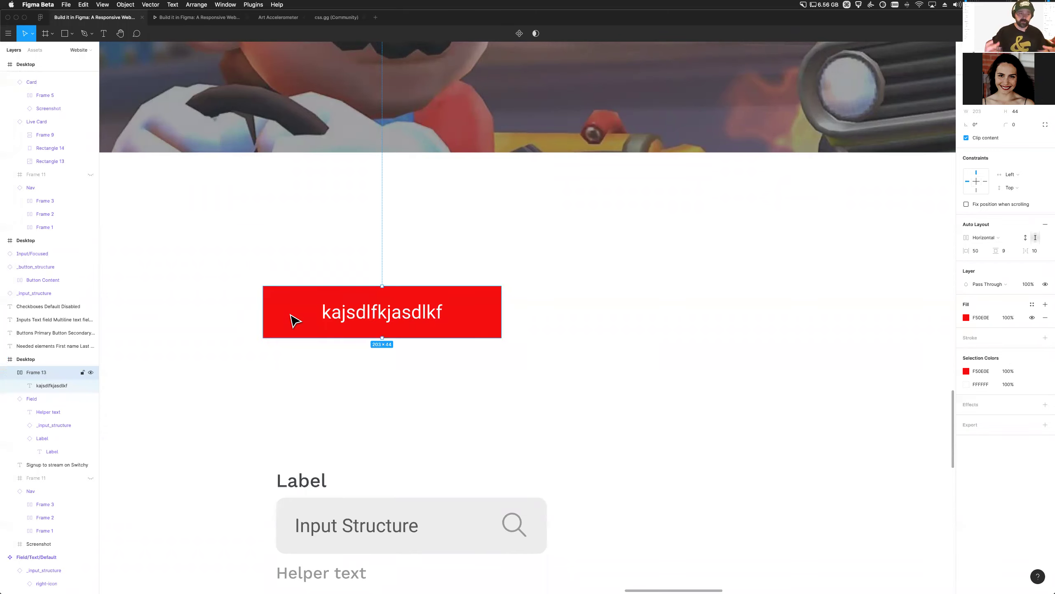
{"action": "left_click", "coordinate": [465, 424]}
{"action": "left_click", "coordinate": [419, 329]}
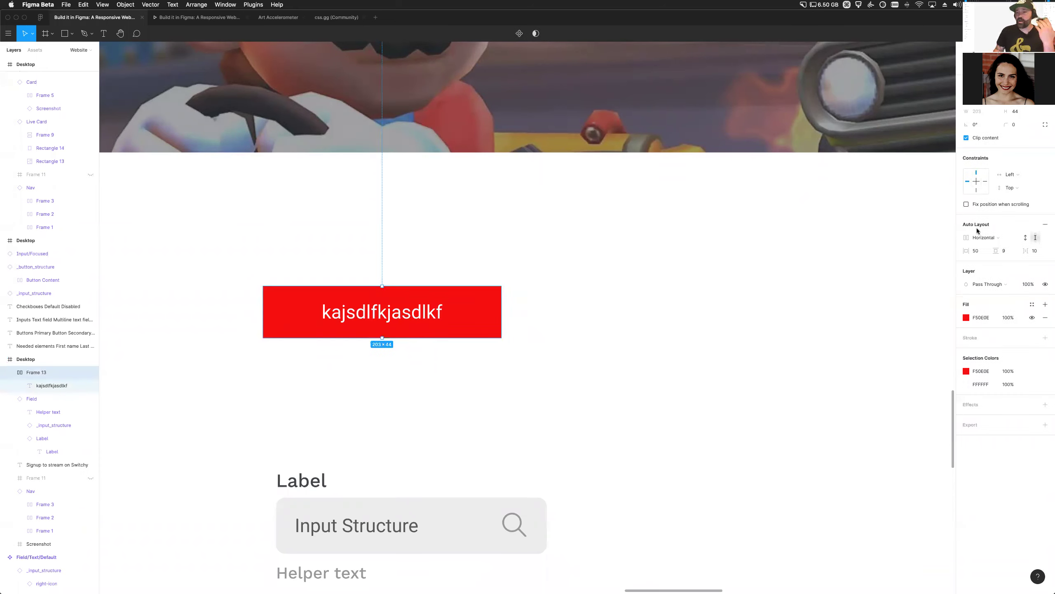
Test the red button's resizing with the text "ds;lkf;sldkf;alsdkfa;lsdkf;lasdkf;lasdkf", and replace it with "sdfsd"
{"action": "double_click", "coordinate": [369, 318]}
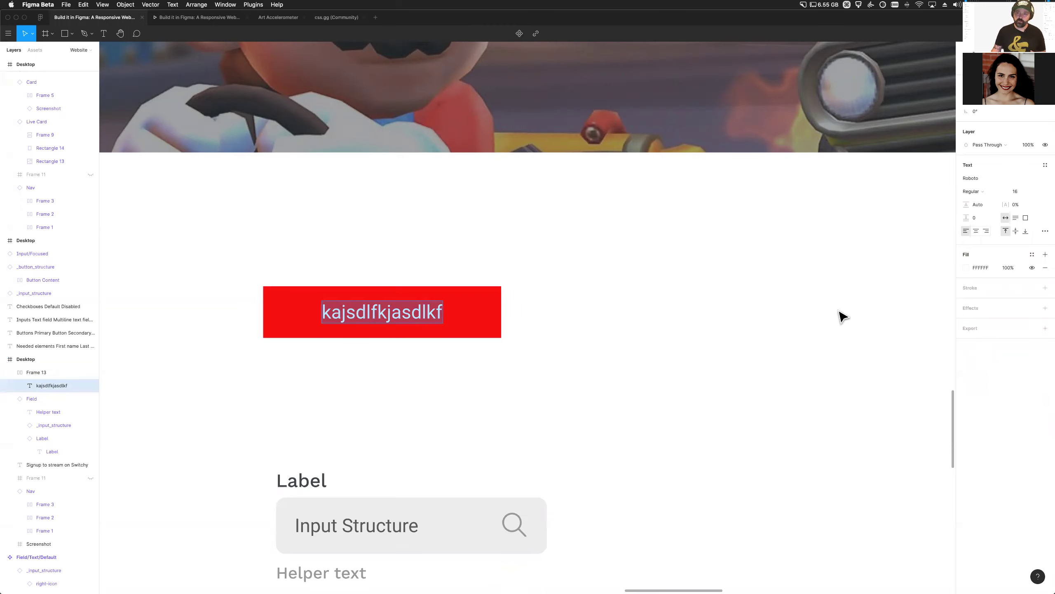
{"action": "type", "text": "ds;lkf;sldkf;alsdkfa;lsdkf;lasdkf;lasdkf"}
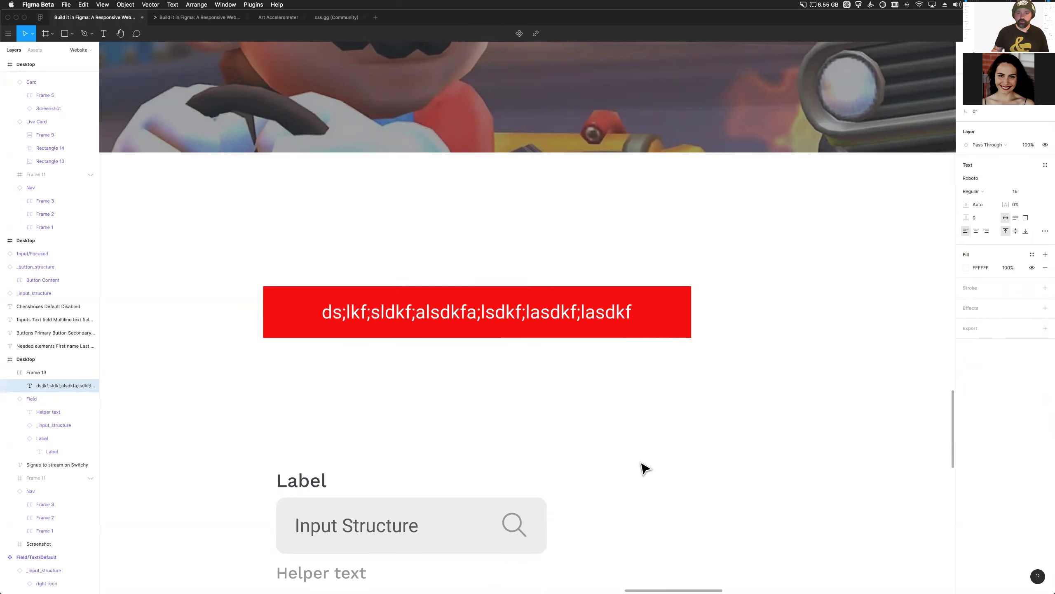
{"action": "key", "text": "Escape"}
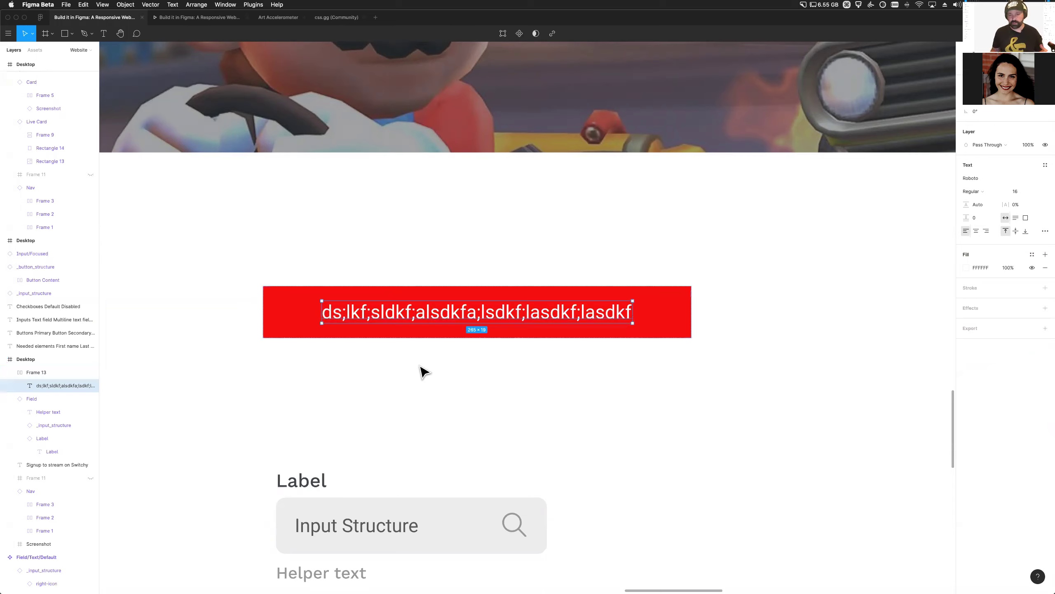
{"action": "double_click", "coordinate": [338, 320]}
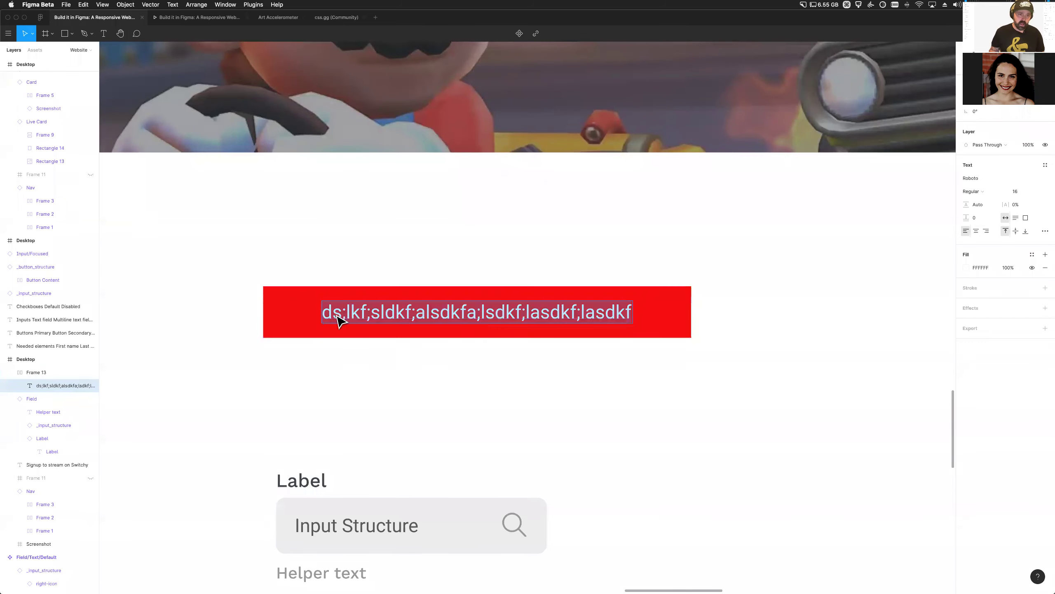
{"action": "type", "text": "sdfsd"}
{"action": "left_click", "coordinate": [401, 422]}
Widen the Field instance on the signup page to about 315
{"action": "scroll", "coordinate": [401, 423], "scroll_direction": "down", "scroll_amount": 3}
{"action": "scroll", "coordinate": [399, 492], "scroll_direction": "down", "scroll_amount": 5}
{"action": "scroll", "coordinate": [410, 333], "scroll_direction": "up", "scroll_amount": 1}
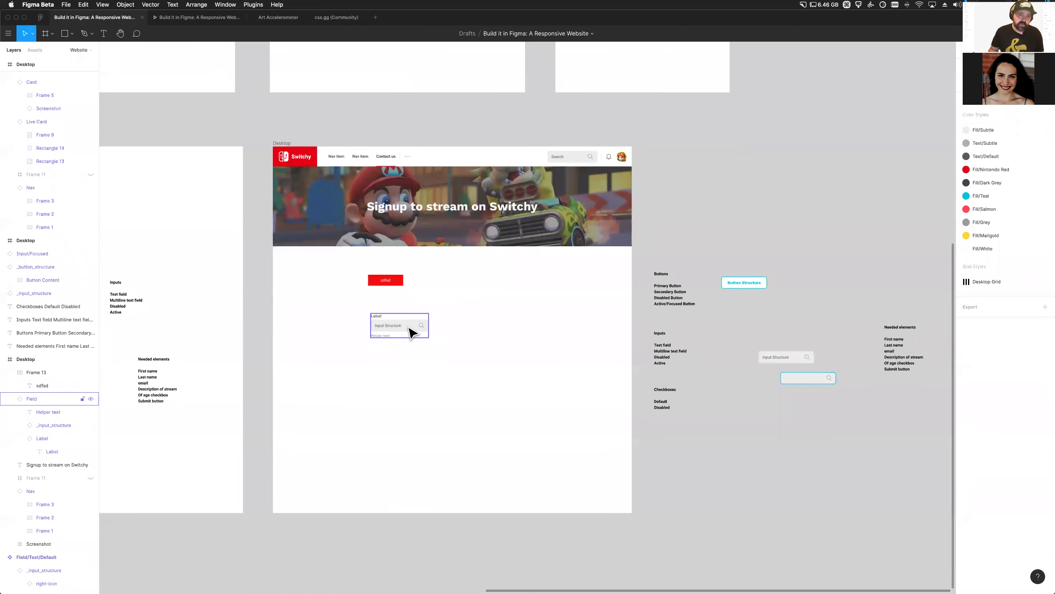
{"action": "left_click", "coordinate": [411, 332]}
{"action": "left_click_drag", "start_coordinate": [429, 325], "coordinate": [449, 326]}
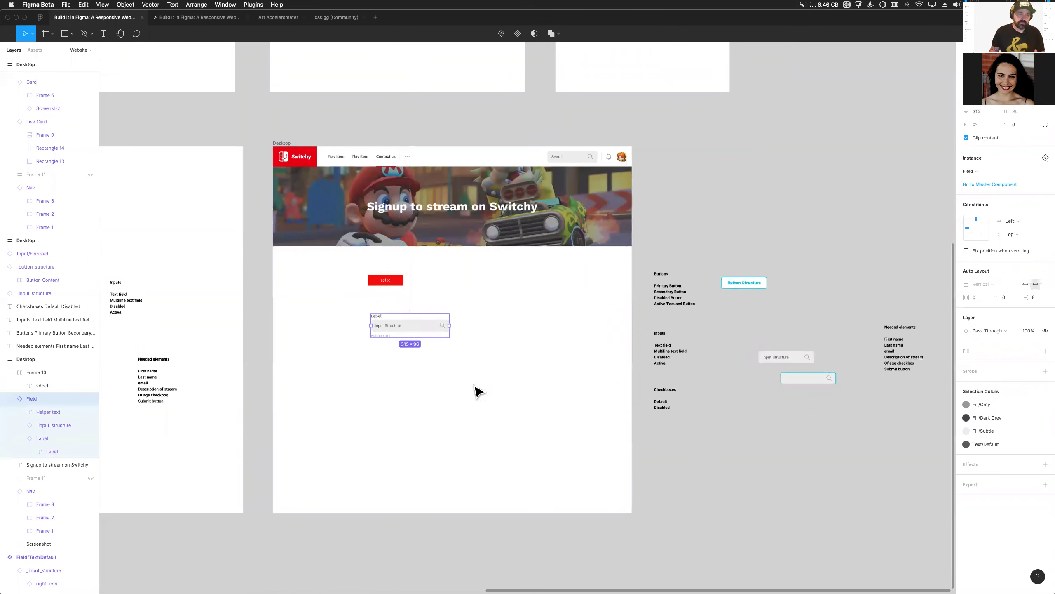
Move the red button below the Field instance, and cut it from the signup page
{"action": "left_click_drag", "start_coordinate": [386, 287], "coordinate": [388, 366]}
{"action": "scroll", "coordinate": [389, 366], "scroll_direction": "up", "scroll_amount": 5}
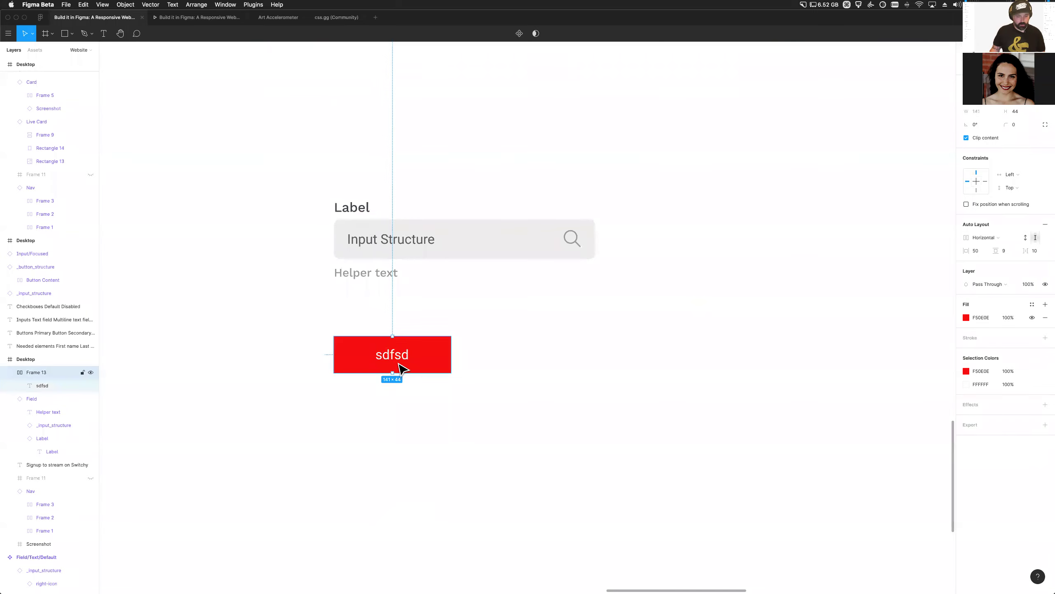
{"action": "key", "text": "Delete"}
Paste the red button into the Mobile frame and place it near the frame's lower edge
{"action": "scroll", "coordinate": [426, 377], "scroll_direction": "down", "scroll_amount": 5}
{"action": "scroll", "coordinate": [426, 376], "scroll_direction": "up", "scroll_amount": 5}
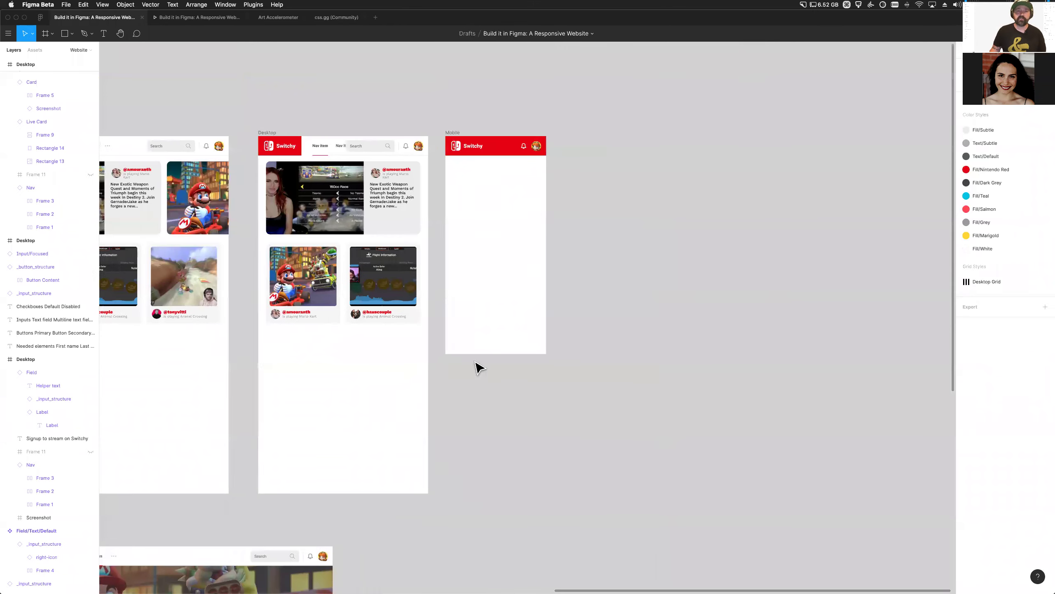
{"action": "scroll", "coordinate": [457, 276], "scroll_direction": "up", "scroll_amount": 8}
{"action": "scroll", "coordinate": [447, 297], "scroll_direction": "up", "scroll_amount": 2}
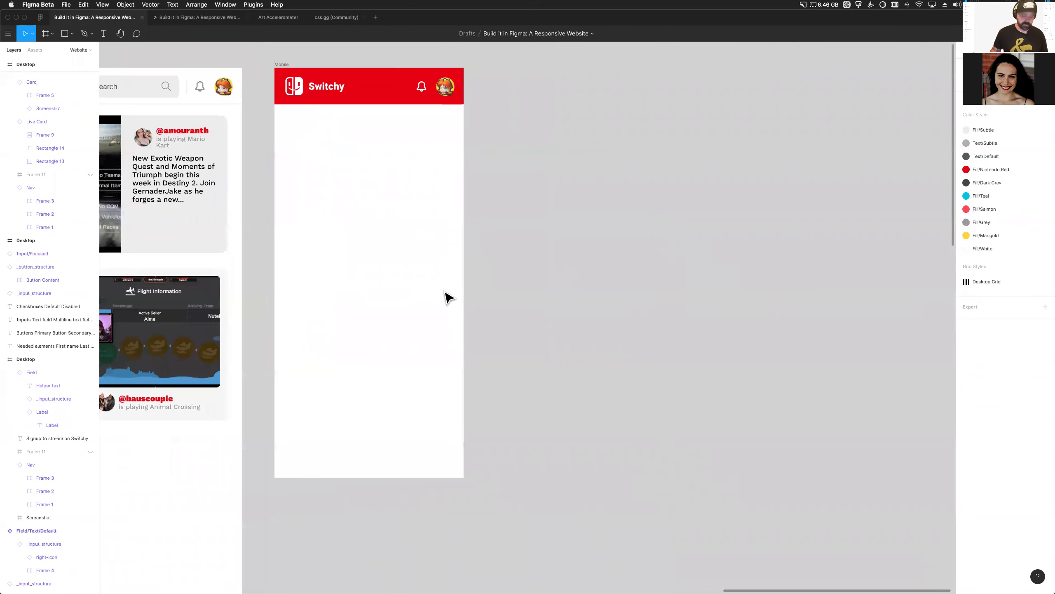
{"action": "scroll", "coordinate": [423, 302], "scroll_direction": "right", "scroll_amount": 2}
{"action": "key", "text": "ctrl+g"}
{"action": "scroll", "coordinate": [383, 411], "scroll_direction": "up", "scroll_amount": 3}
{"action": "scroll", "coordinate": [356, 164], "scroll_direction": "up", "scroll_amount": 3}
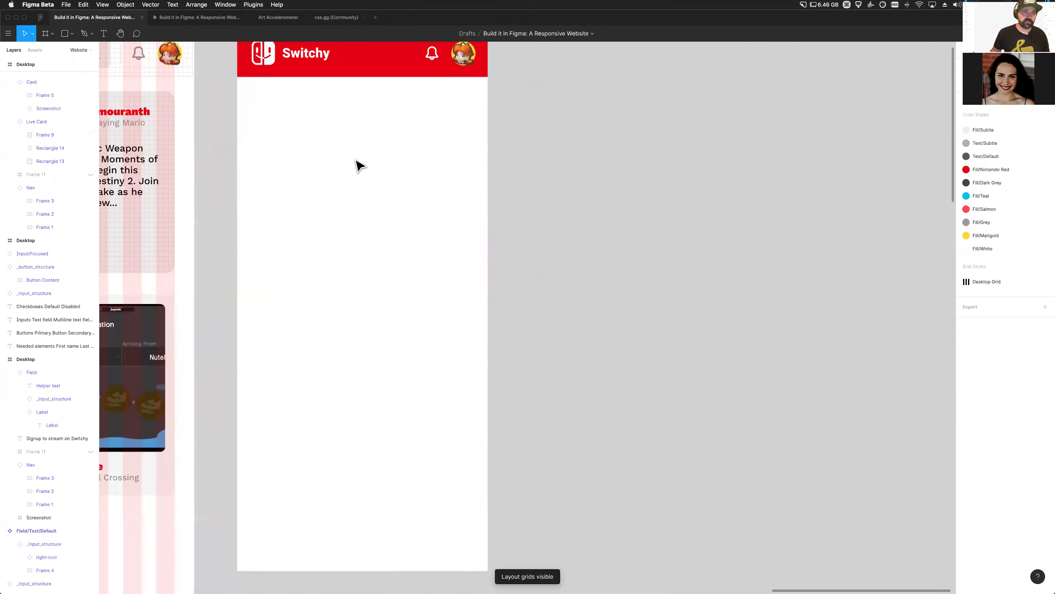
{"action": "scroll", "coordinate": [356, 165], "scroll_direction": "down", "scroll_amount": 2}
{"action": "key", "text": "ctrl+g"}
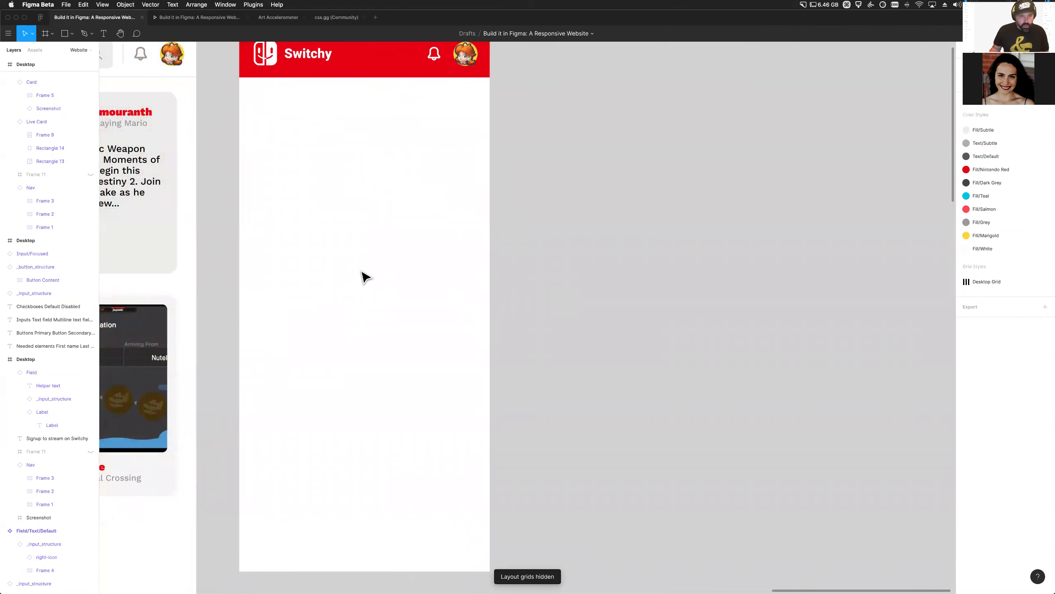
{"action": "scroll", "coordinate": [357, 281], "scroll_direction": "up", "scroll_amount": 2}
{"action": "key", "text": "super+v"}
{"action": "left_click_drag", "start_coordinate": [535, 318], "coordinate": [358, 464]}
{"action": "scroll", "coordinate": [356, 429], "scroll_direction": "down", "scroll_amount": 5}
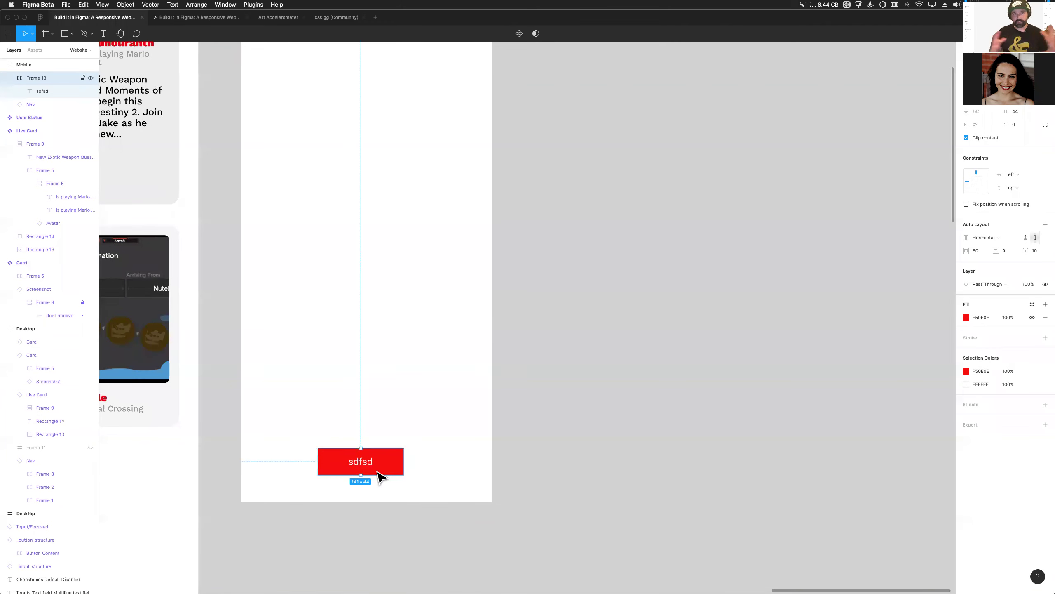
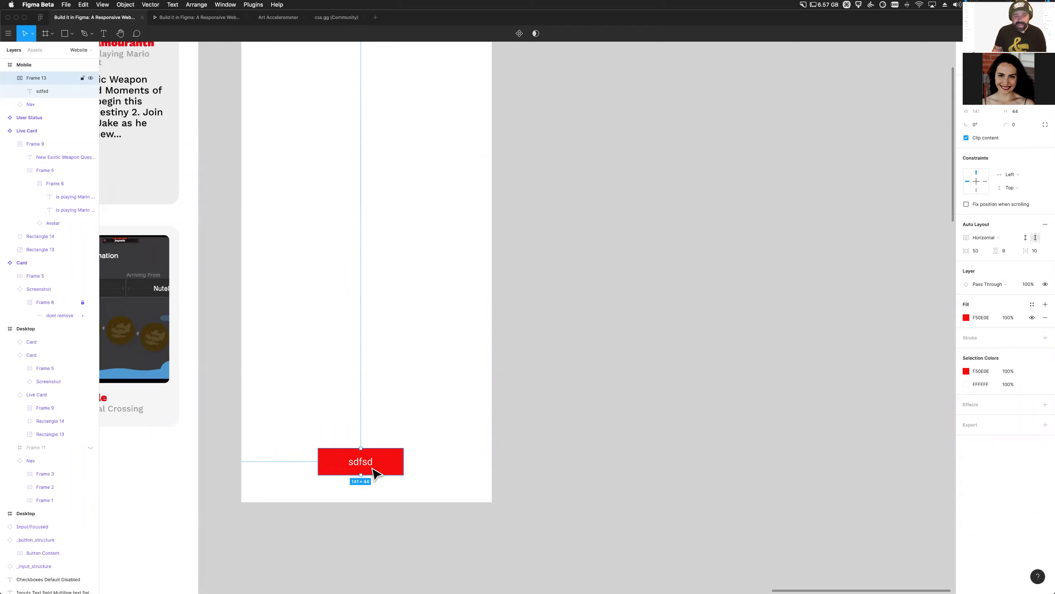
{"action": "left_click_drag", "start_coordinate": [362, 467], "coordinate": [366, 463]}
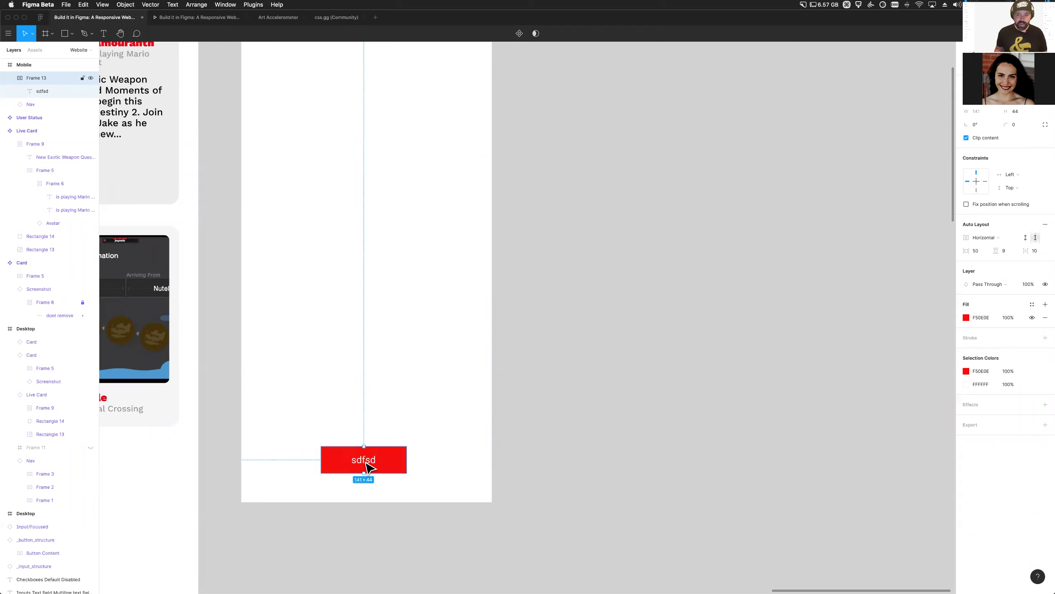
Wrap the red button in an outer vertical auto layout frame with item spacing and both paddings set to 0
{"action": "key", "text": "shift+a"}
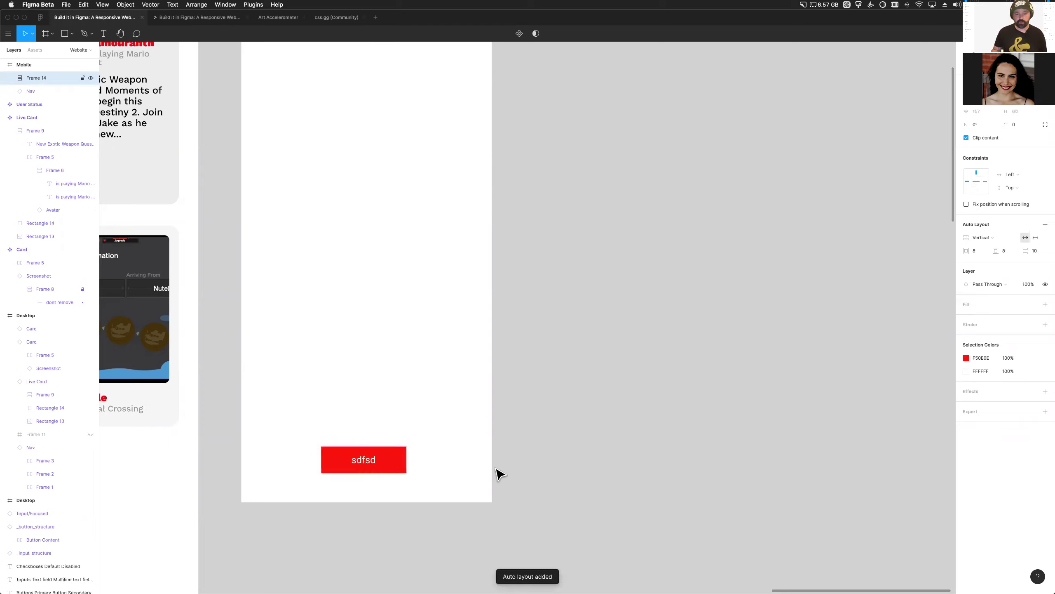
{"action": "left_click", "coordinate": [1034, 250]}
{"action": "type", "text": "0"}
{"action": "key", "text": "Tab"}
{"action": "left_click", "coordinate": [978, 253]}
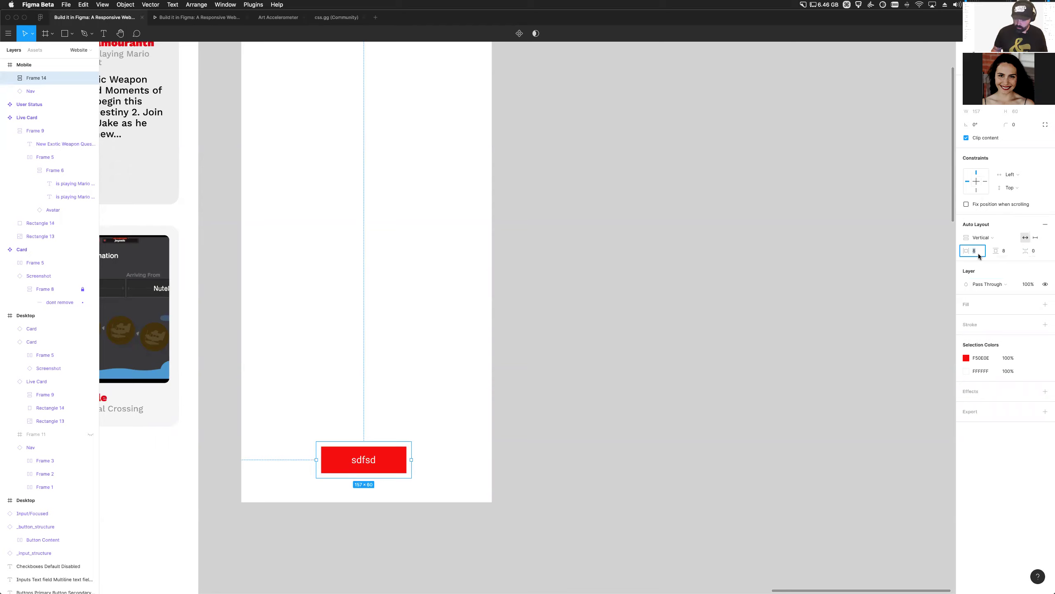
{"action": "type", "text": "0"}
{"action": "key", "text": "Tab"}
{"action": "type", "text": "0"}
{"action": "key", "text": "Tab"}
{"action": "left_click", "coordinate": [376, 477]}
Widen the outer button frame to about 244 and apply the Fill/Nintendo Red colour style
{"action": "left_click", "coordinate": [365, 457]}
{"action": "left_click_drag", "start_coordinate": [401, 454], "coordinate": [464, 454]}
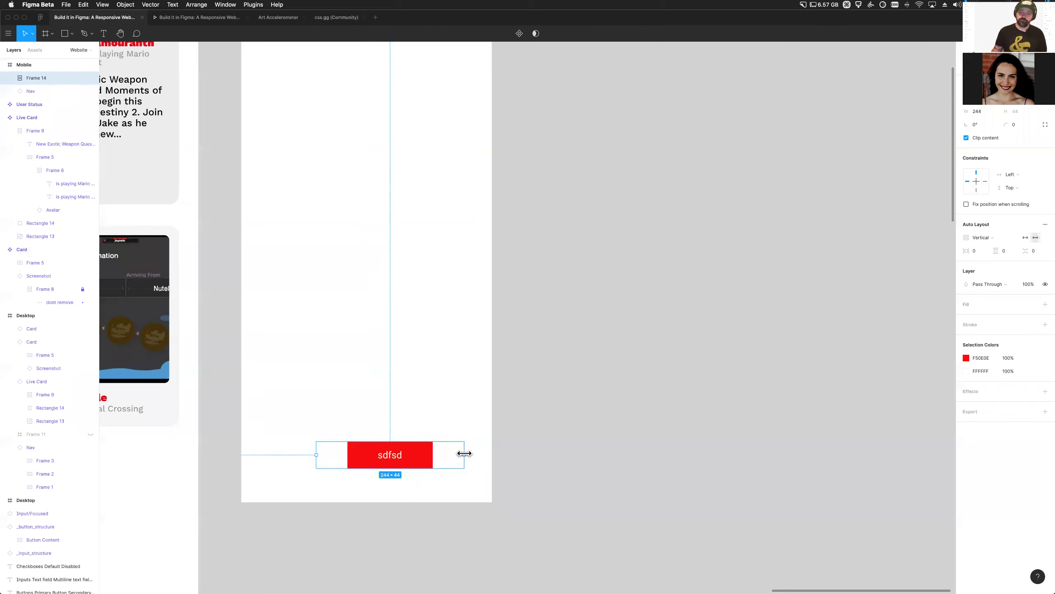
{"action": "left_click", "coordinate": [1033, 306]}
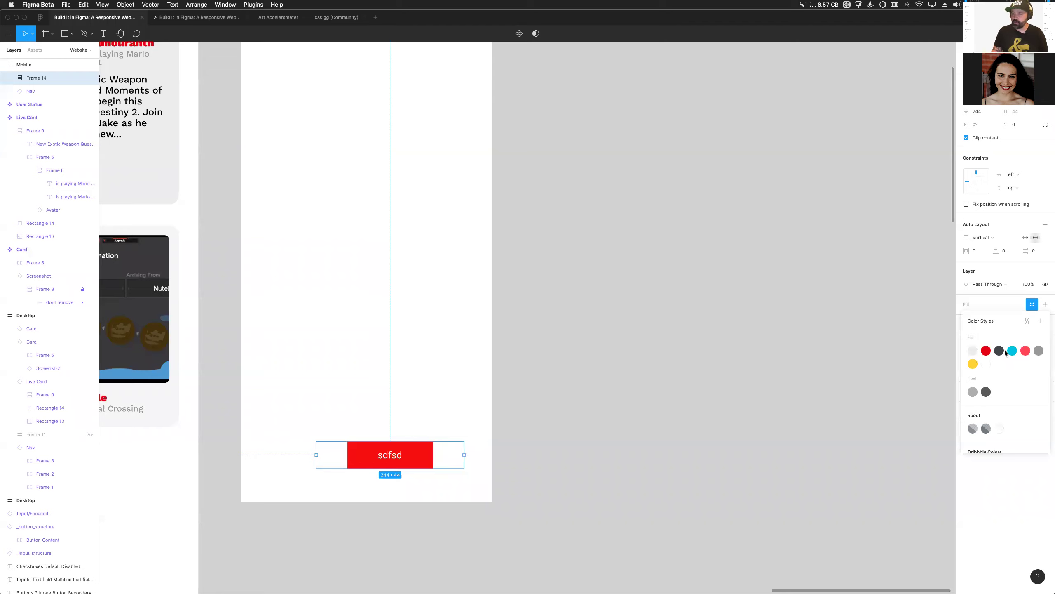
{"action": "left_click", "coordinate": [986, 354]}
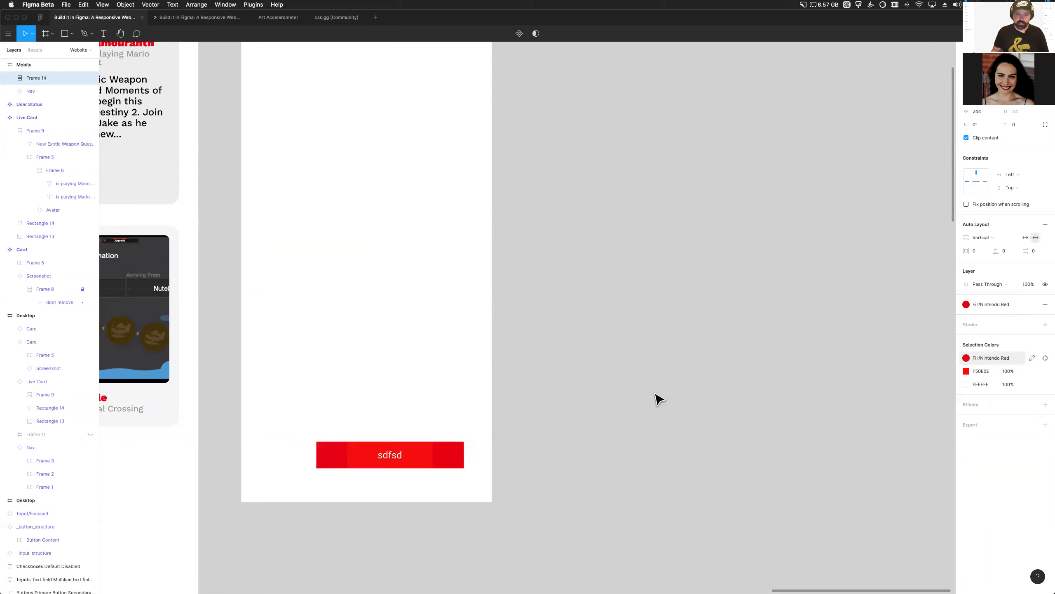
Remove the F50E0E fill from the inner button frame
{"action": "double_click", "coordinate": [389, 465]}
{"action": "left_click", "coordinate": [1045, 251]}
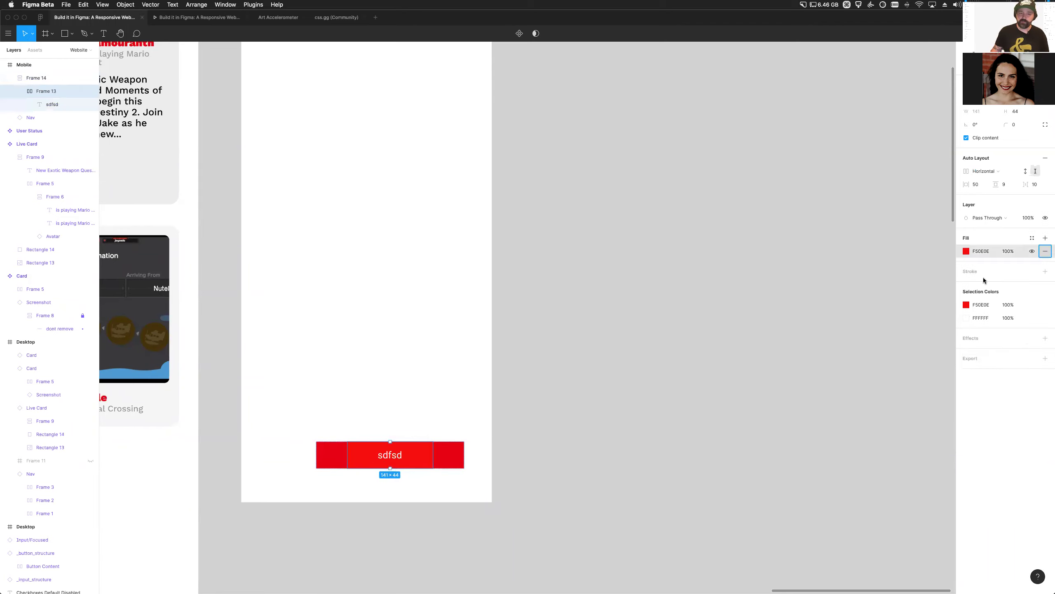
{"action": "left_click", "coordinate": [718, 479]}
Change the button text in the Mobile frame to "sdfsdfdsd"
{"action": "double_click", "coordinate": [387, 463]}
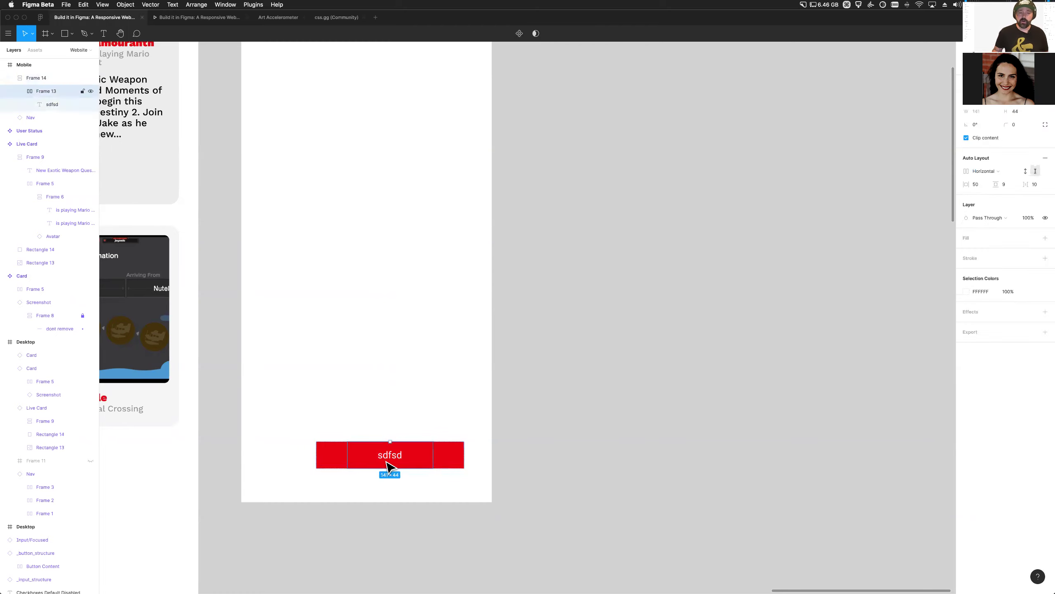
{"action": "double_click", "coordinate": [392, 457]}
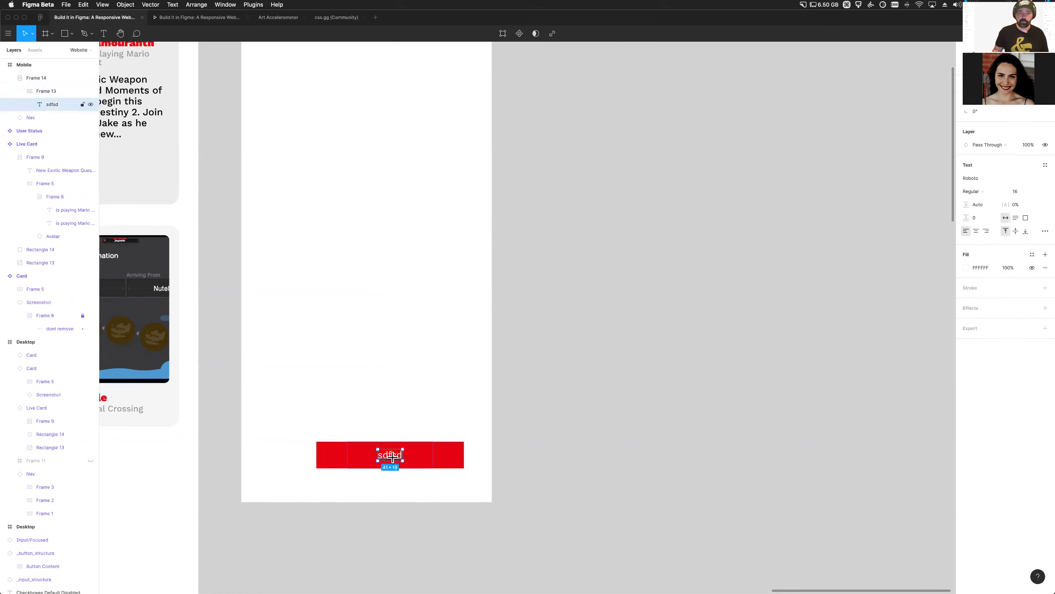
{"action": "left_click", "coordinate": [381, 484]}
{"action": "double_click", "coordinate": [389, 462]}
{"action": "type", "text": "sdfsdfdsd"}
{"action": "key", "text": "Escape"}
{"action": "key", "text": "Escape"}
{"action": "left_click", "coordinate": [387, 460]}
Extend the outer button frame leftward to a width of about 289
{"action": "left_click", "coordinate": [332, 502]}
{"action": "left_click", "coordinate": [348, 461]}
{"action": "left_click_drag", "start_coordinate": [316, 455], "coordinate": [293, 474]}
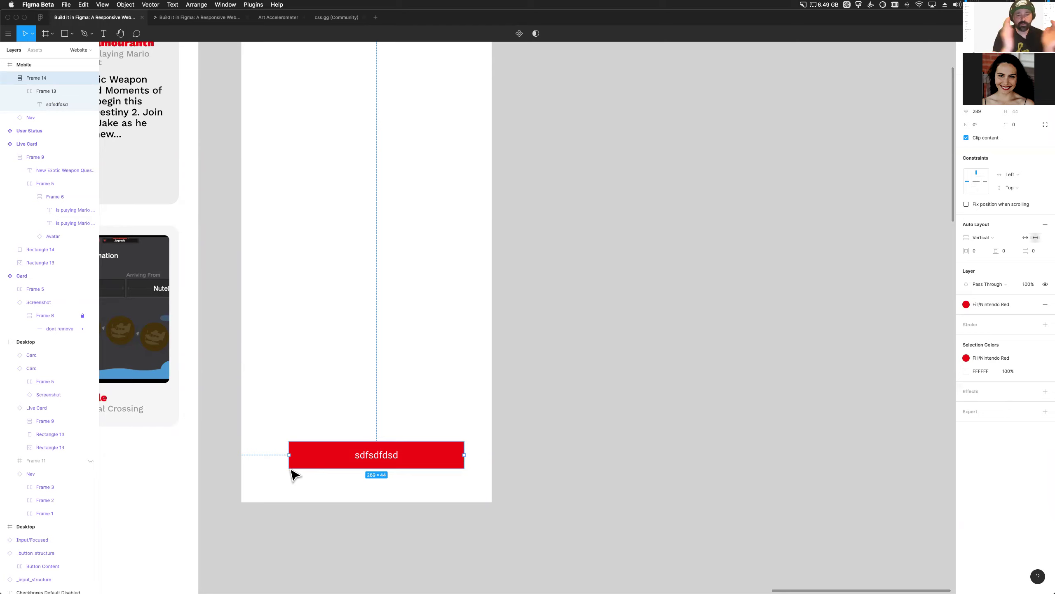
Remove auto layout from the inner button frame and align it left within the outer frame
{"action": "double_click", "coordinate": [366, 464]}
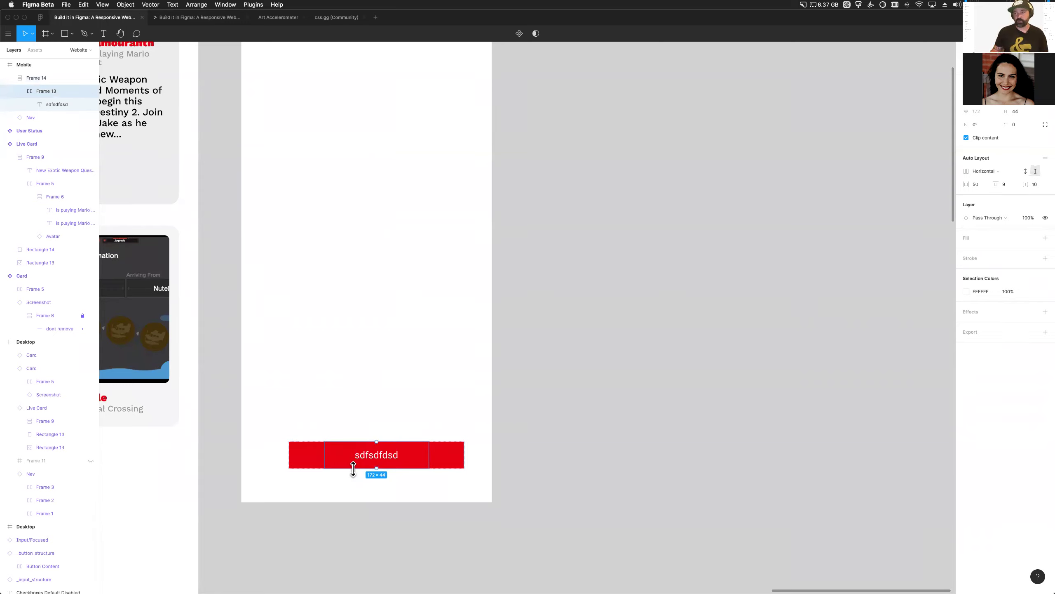
{"action": "left_click", "coordinate": [1045, 158]}
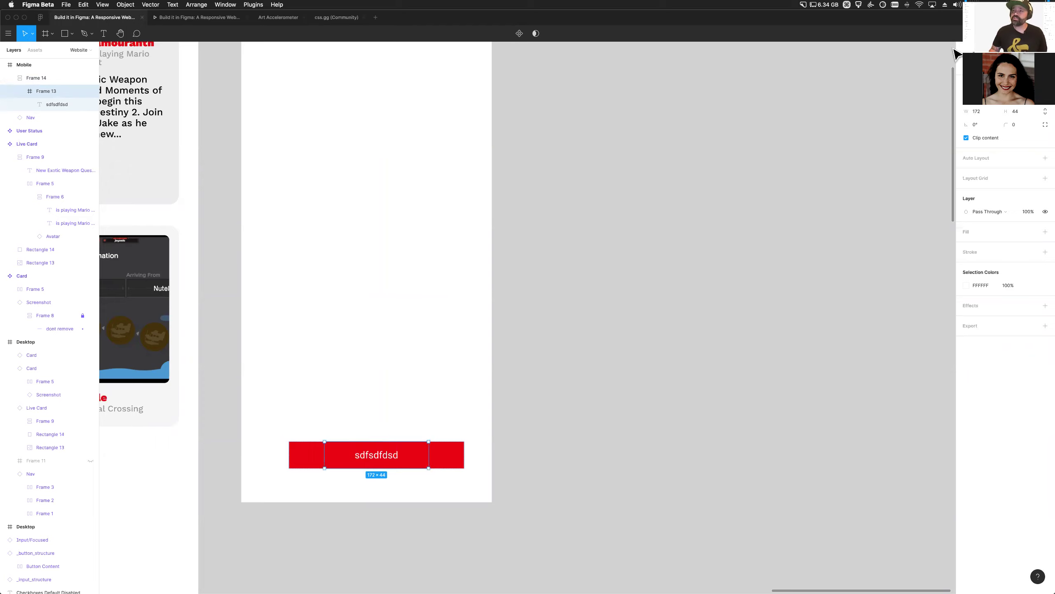
{"action": "left_click", "coordinate": [601, 493]}
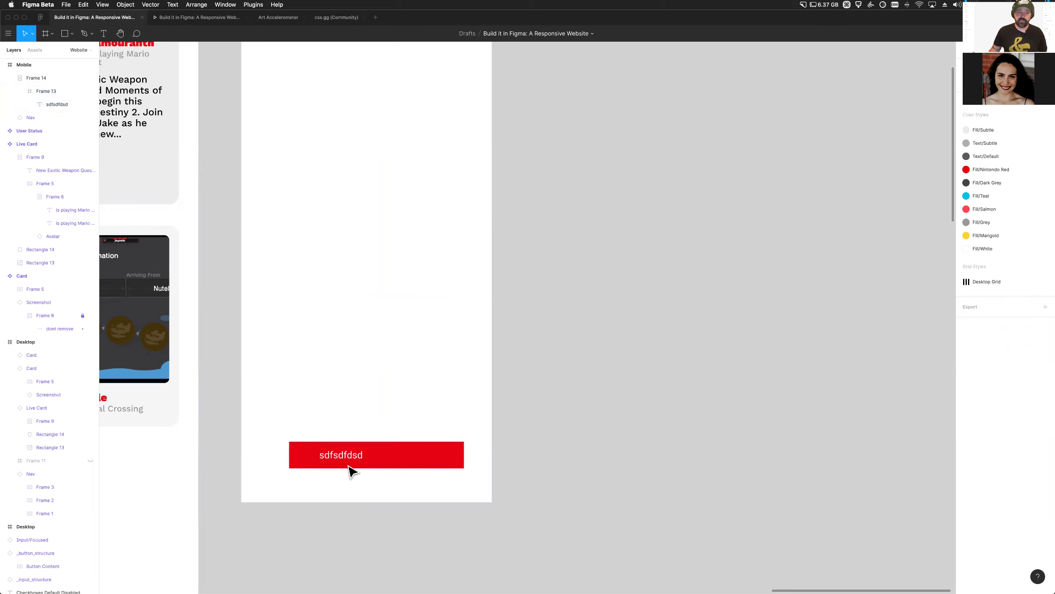
Narrow the outer button frame to about 247 and centre the inner frame within it
{"action": "left_click", "coordinate": [337, 462]}
{"action": "left_click_drag", "start_coordinate": [464, 455], "coordinate": [438, 455]}
{"action": "left_click", "coordinate": [345, 456]}
{"action": "left_click", "coordinate": [976, 285]}
{"action": "left_click", "coordinate": [421, 547]}
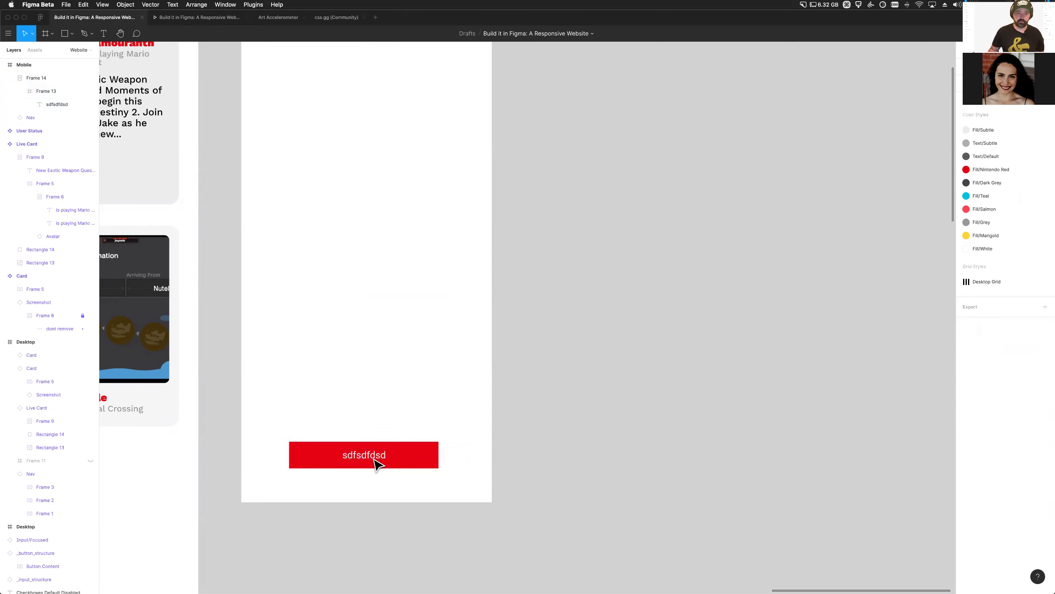
Delete the test button from the Mobile frame and return to the signup page
{"action": "left_click", "coordinate": [374, 465]}
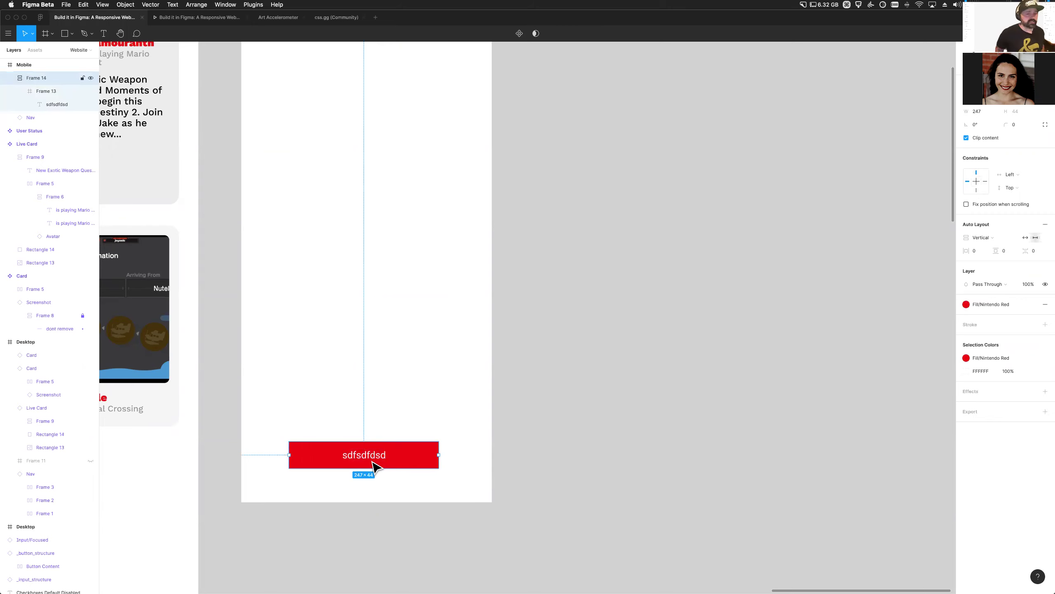
{"action": "left_click", "coordinate": [295, 530]}
{"action": "scroll", "coordinate": [293, 537], "scroll_direction": "down", "scroll_amount": 10}
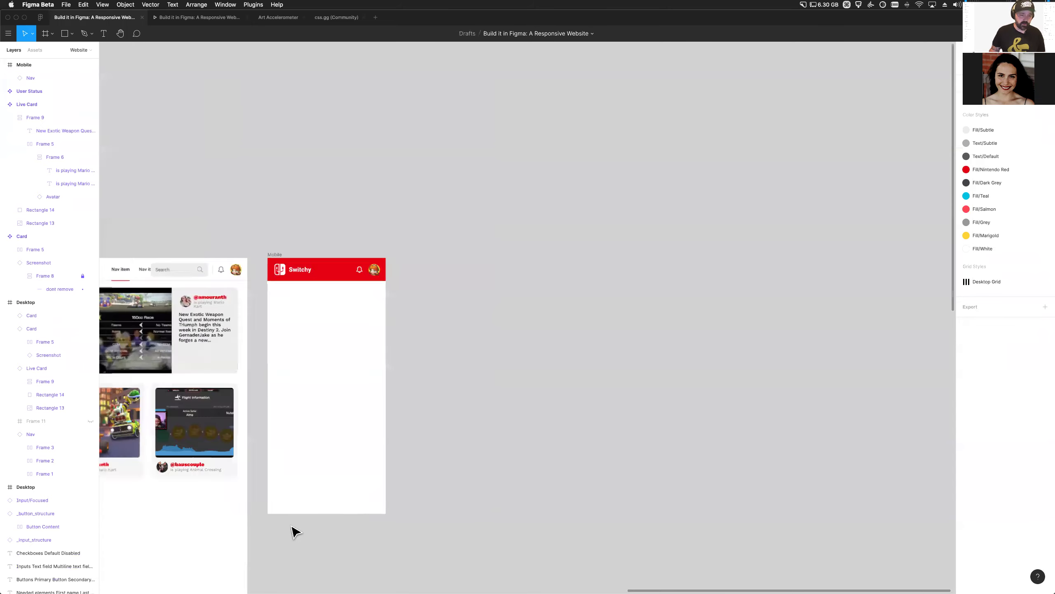
{"action": "scroll", "coordinate": [288, 548], "scroll_direction": "left", "scroll_amount": 10}
{"action": "scroll", "coordinate": [288, 548], "scroll_direction": "down", "scroll_amount": 5}
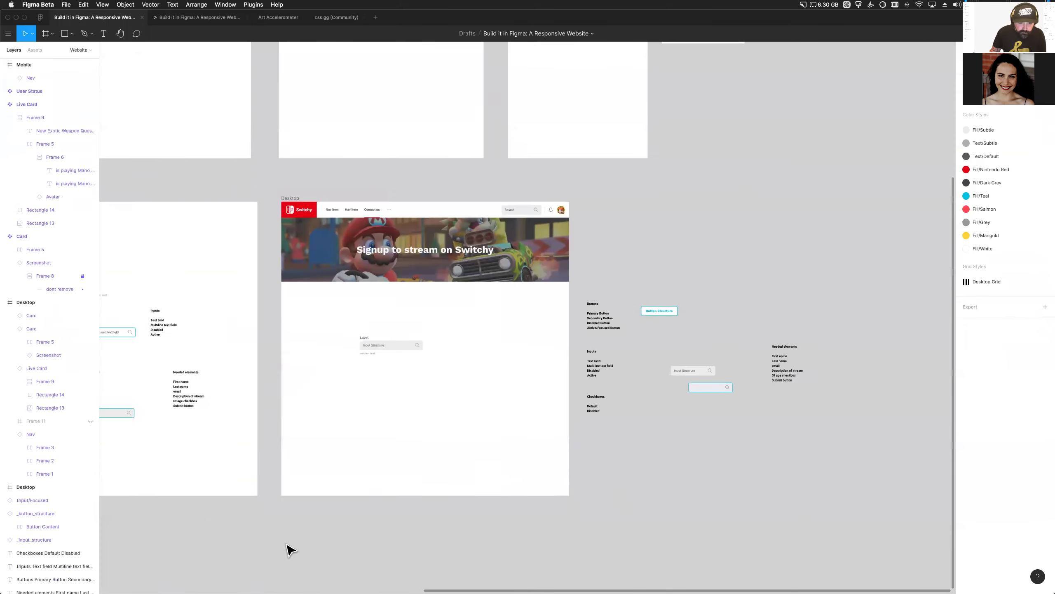
Show the layout grids and align the Field instance with the third column of the signup page
{"action": "scroll", "coordinate": [361, 474], "scroll_direction": "left", "scroll_amount": 3}
{"action": "scroll", "coordinate": [361, 474], "scroll_direction": "up", "scroll_amount": 1}
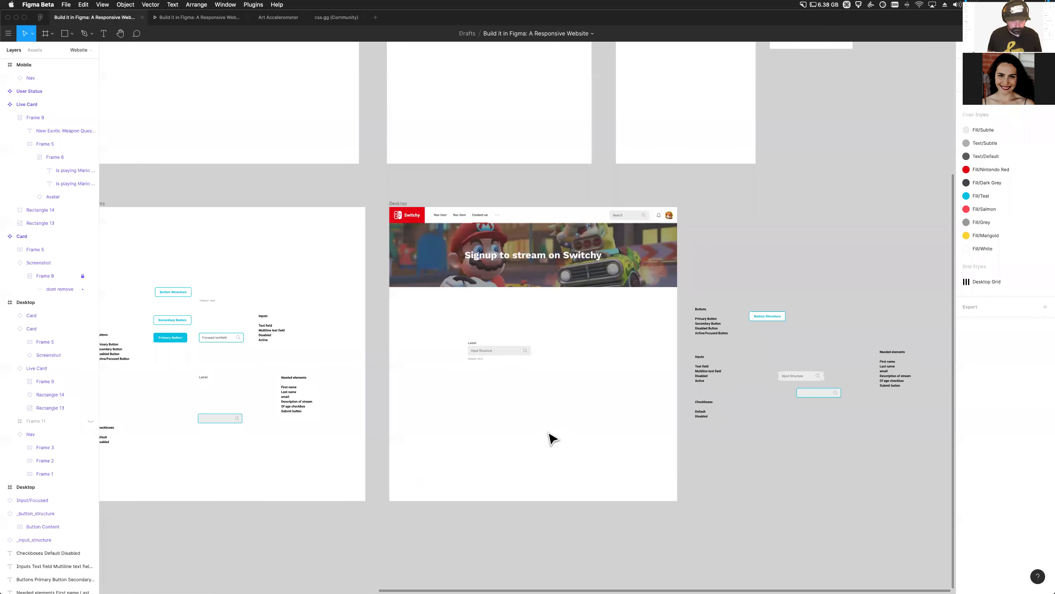
{"action": "key", "text": "ctrl+g"}
{"action": "scroll", "coordinate": [564, 363], "scroll_direction": "up", "scroll_amount": 5}
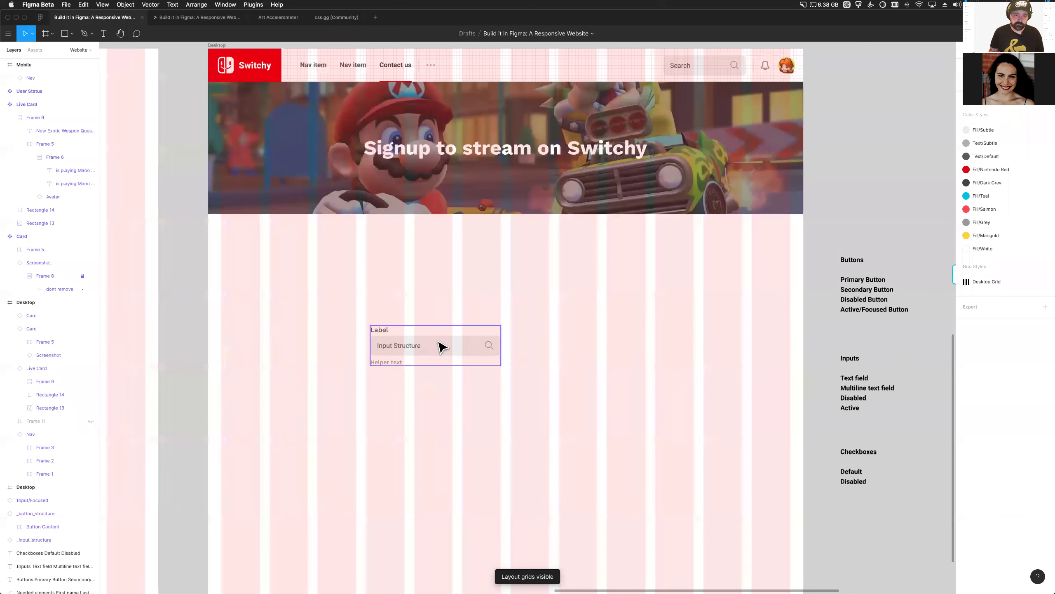
{"action": "left_click", "coordinate": [505, 352]}
{"action": "left_click_drag", "start_coordinate": [418, 346], "coordinate": [420, 346]}
Replace the input text in the signup page's field with a sample first name
{"action": "scroll", "coordinate": [374, 358], "scroll_direction": "right", "scroll_amount": 1}
{"action": "double_click", "coordinate": [338, 351]}
{"action": "double_click", "coordinate": [339, 346]}
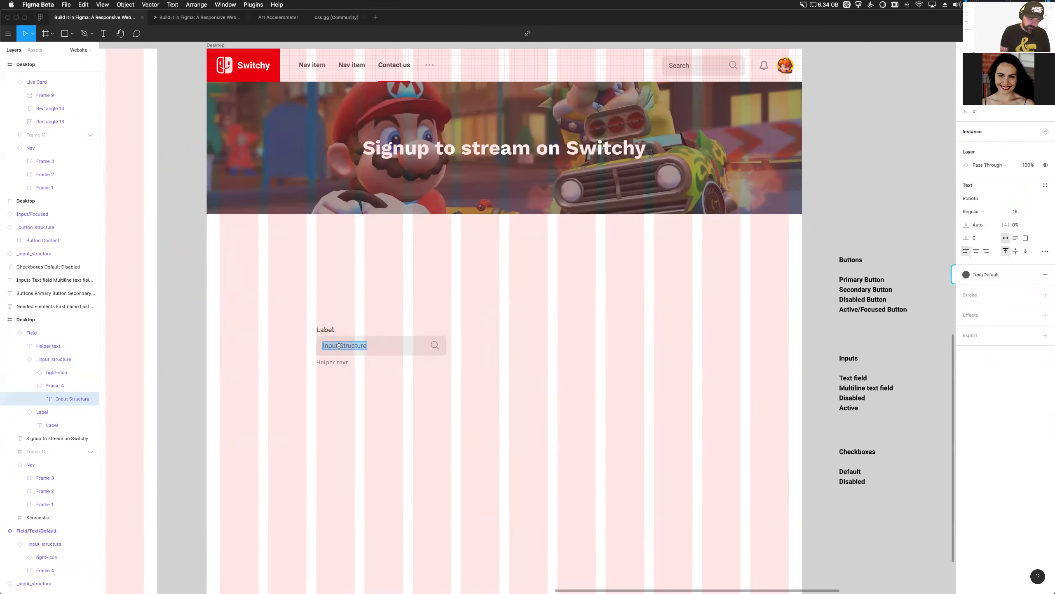
{"action": "key", "text": "BackSpace"}
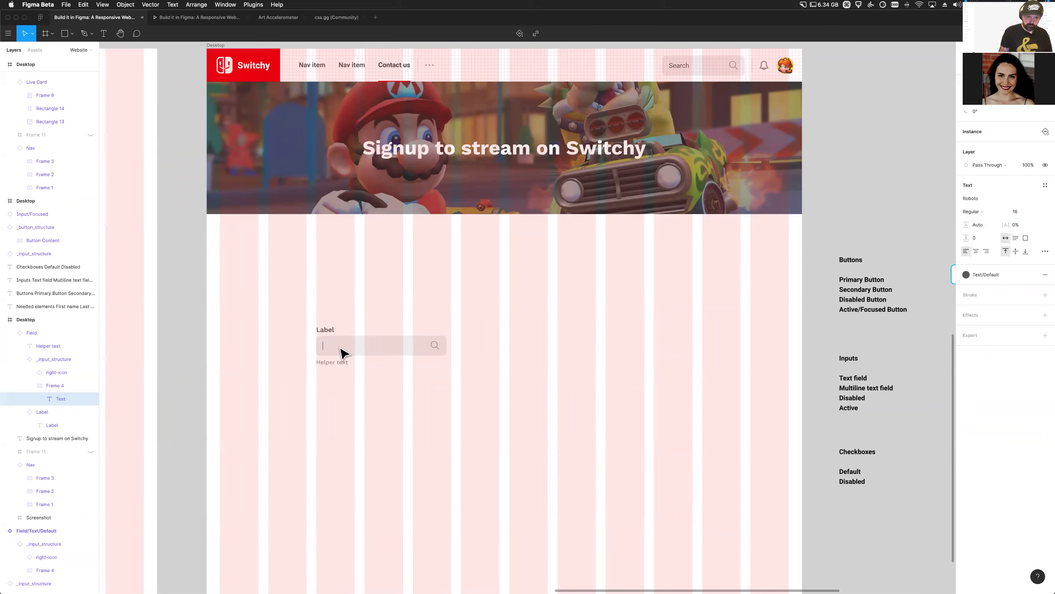
{"action": "type", "text": "Add your name"}
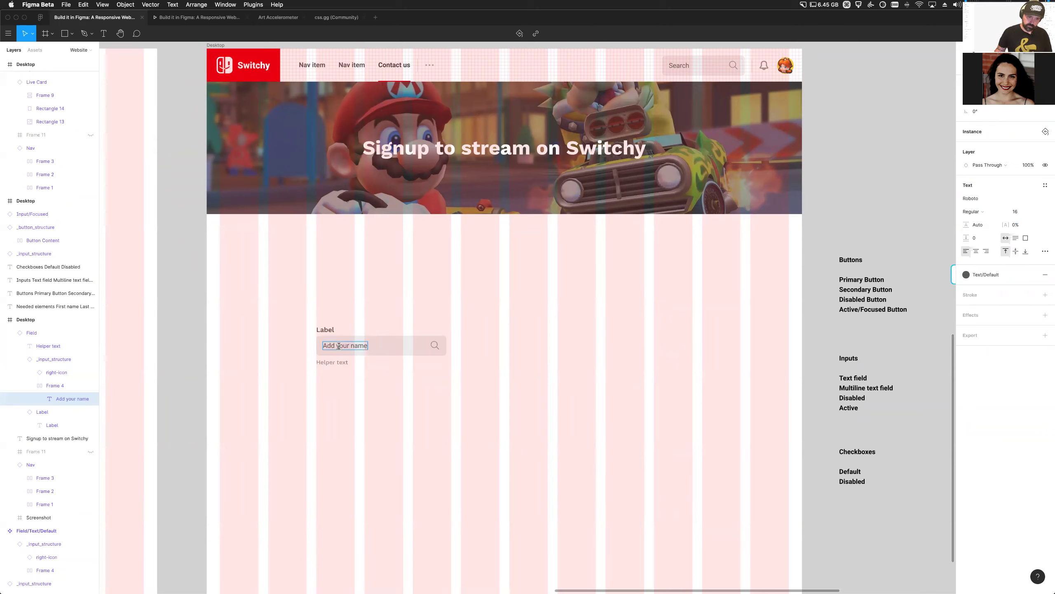
{"action": "key", "text": "super+a"}
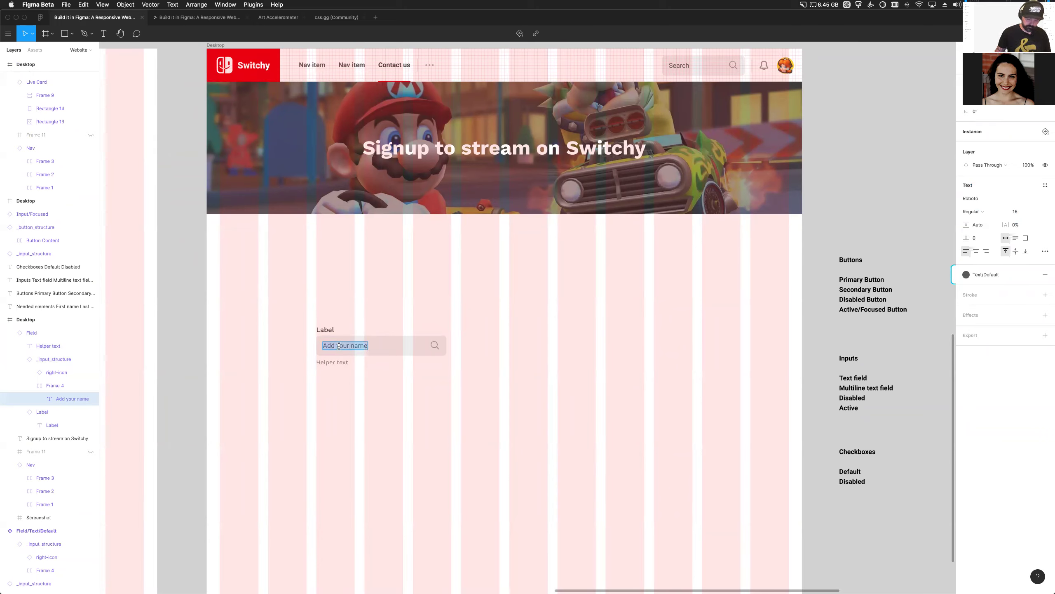
{"action": "type", "text": "Bob"}
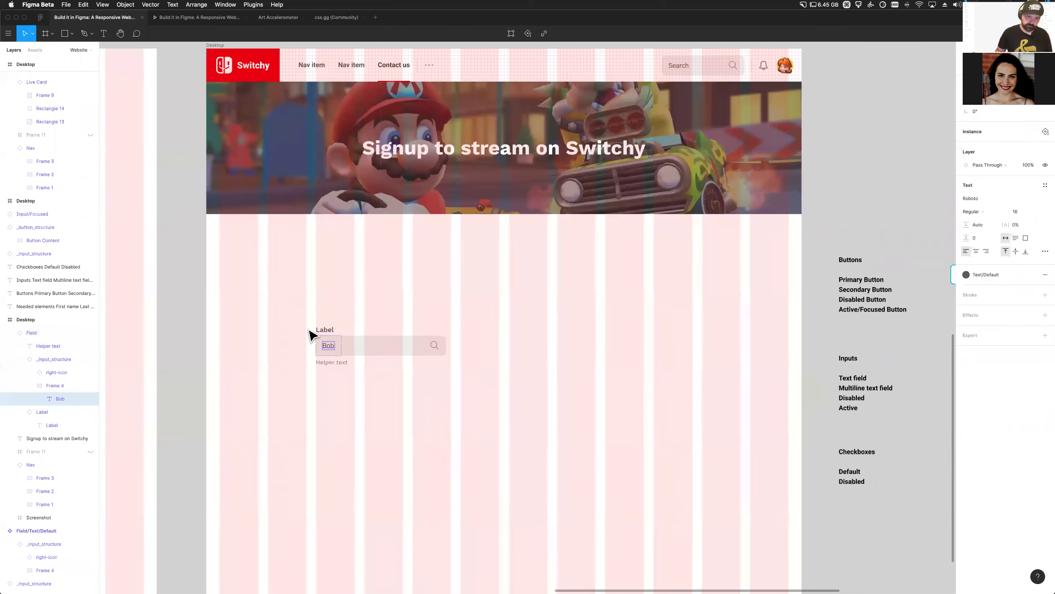
Change the field's label to "First name"
{"action": "scroll", "coordinate": [306, 335], "scroll_direction": "right", "scroll_amount": 1}
{"action": "double_click", "coordinate": [317, 327]}
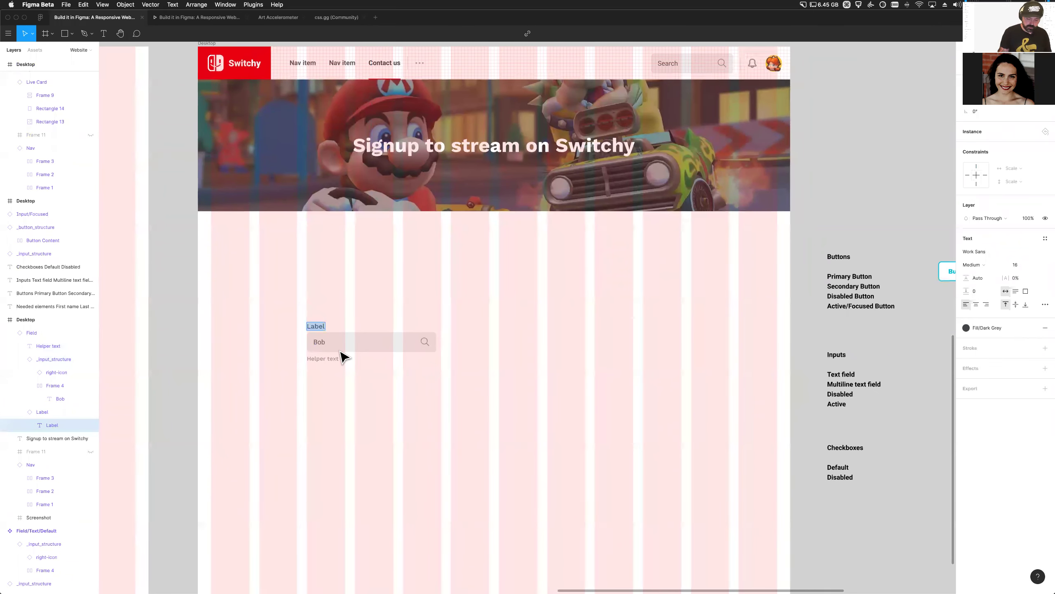
{"action": "type", "text": "First name"}
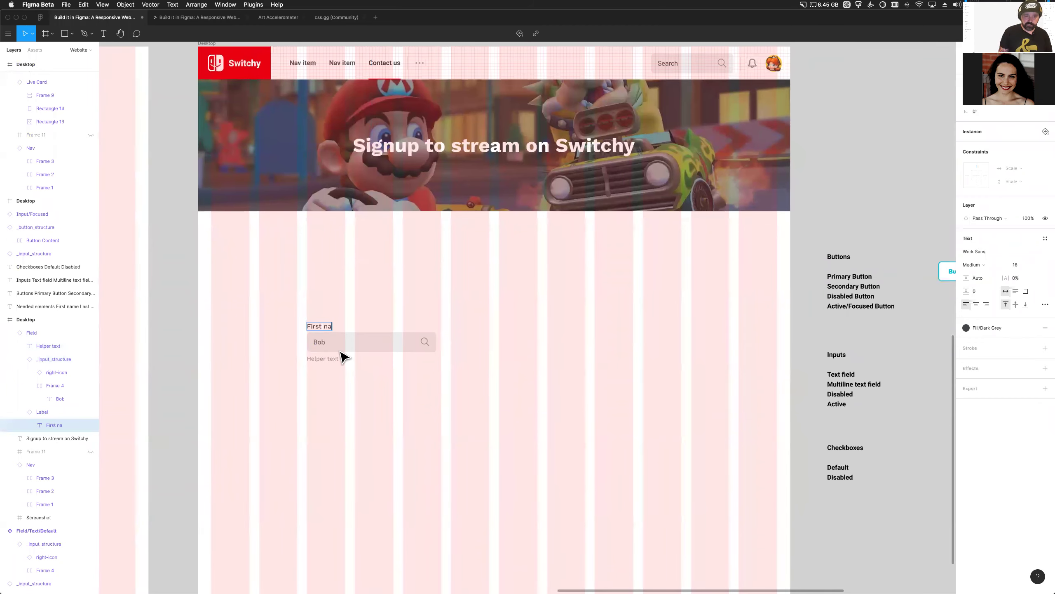
Hide the helper text and the search icon in the First name field
{"action": "left_click", "coordinate": [330, 360]}
{"action": "left_click", "coordinate": [328, 363]}
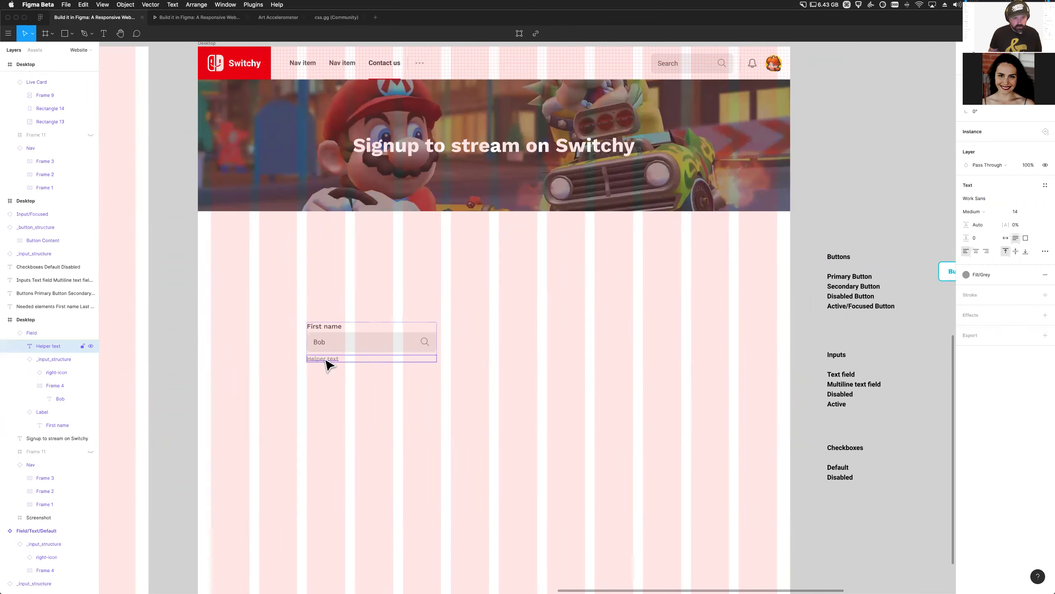
{"action": "key", "text": "super+shift+h"}
{"action": "left_click", "coordinate": [315, 348]}
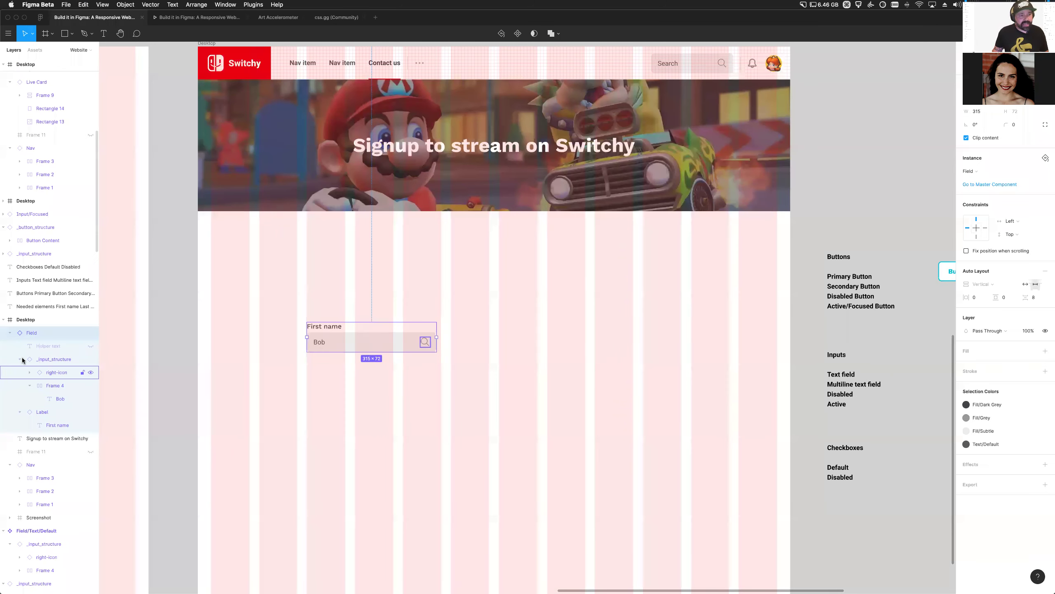
{"action": "left_click", "coordinate": [91, 347]}
{"action": "left_click", "coordinate": [90, 346]}
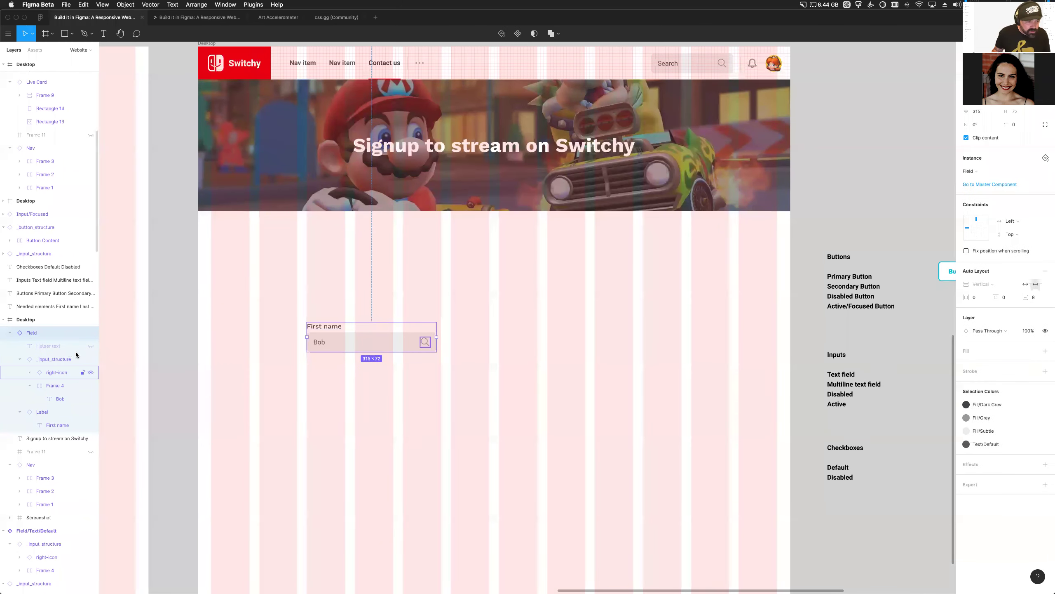
{"action": "left_click", "coordinate": [90, 373]}
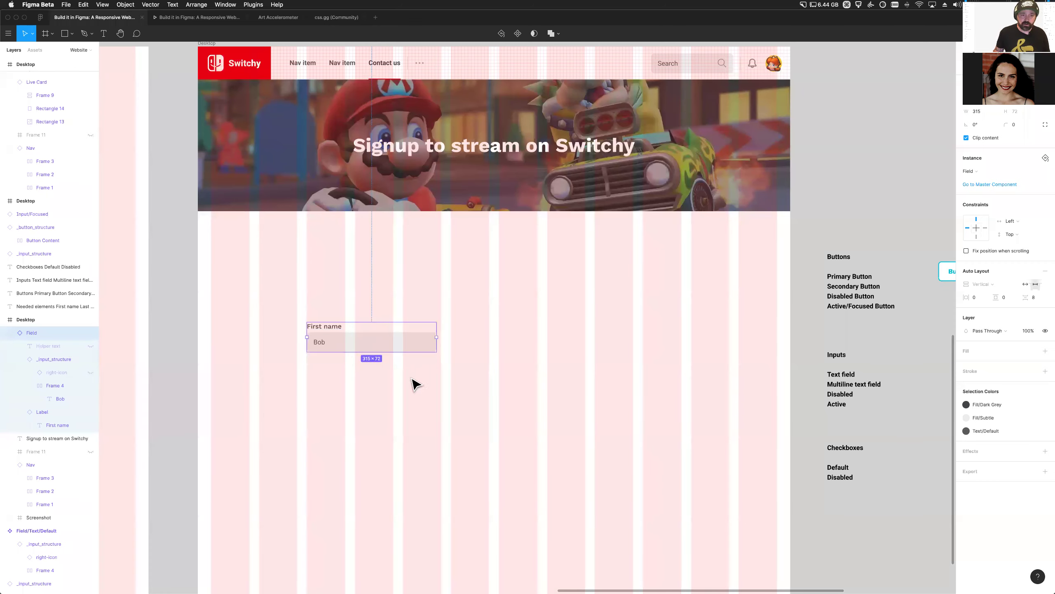
Duplicate the First name field beside the original and widen both fields to 326 so they span three grid columns each
{"action": "left_click_drag", "start_coordinate": [349, 344], "coordinate": [481, 339]}
{"action": "scroll", "coordinate": [495, 349], "scroll_direction": "right", "scroll_amount": 5}
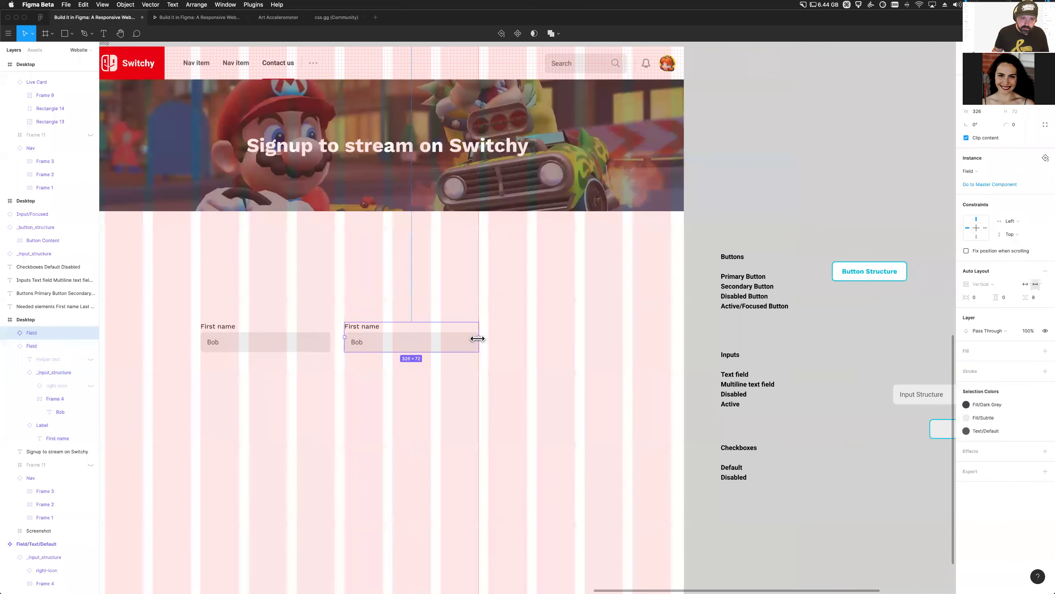
{"action": "left_click", "coordinate": [316, 344]}
{"action": "left_click_drag", "start_coordinate": [332, 334], "coordinate": [335, 334]}
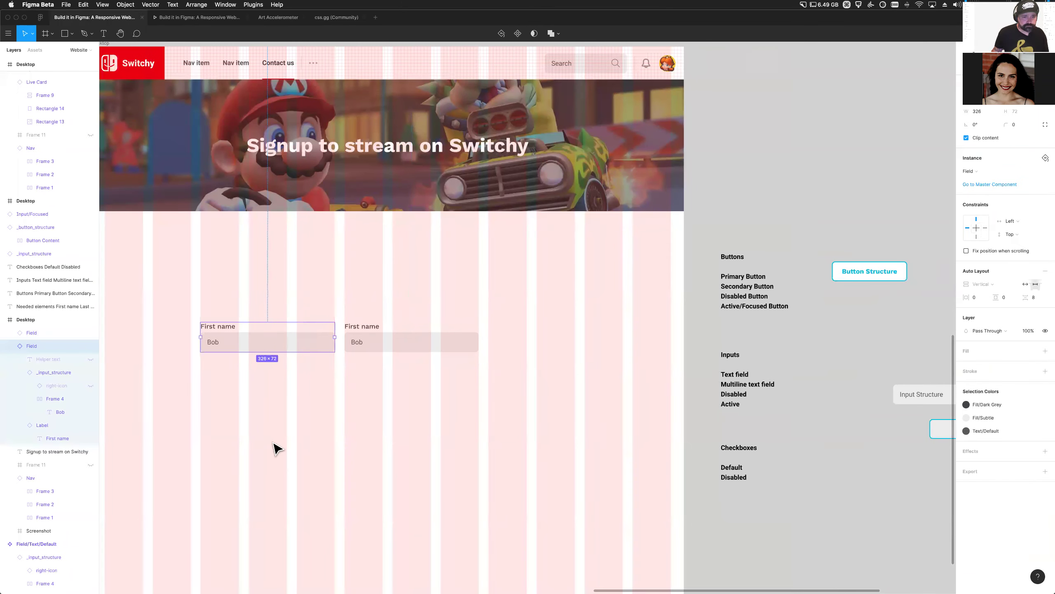
Change the label of the duplicated field to "Last name"
{"action": "scroll", "coordinate": [418, 324], "scroll_direction": "left", "scroll_amount": 2}
{"action": "scroll", "coordinate": [417, 325], "scroll_direction": "down", "scroll_amount": 1}
{"action": "double_click", "coordinate": [387, 317]}
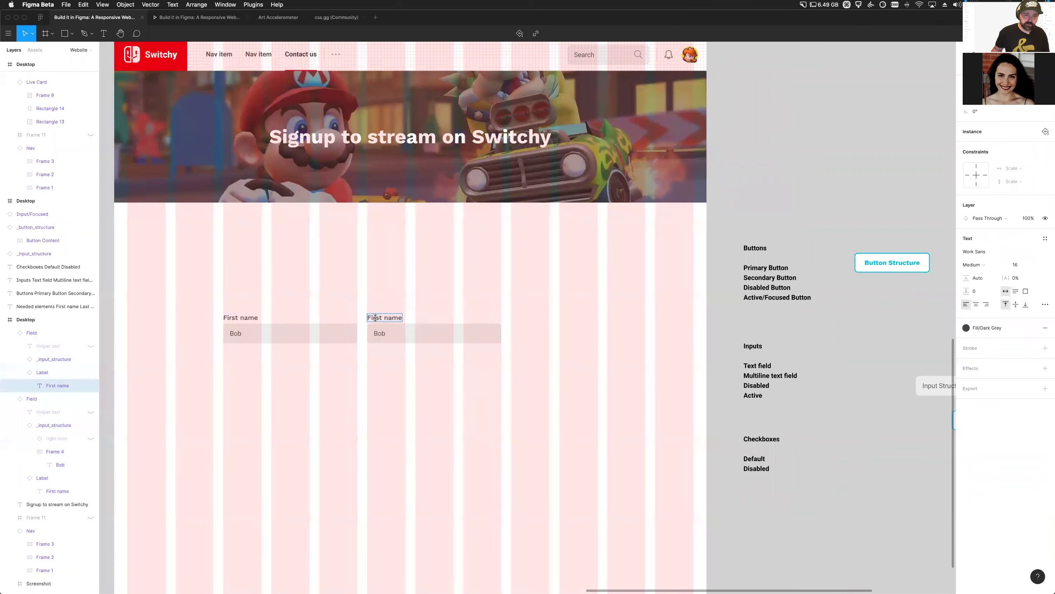
{"action": "type", "text": "Last name"}
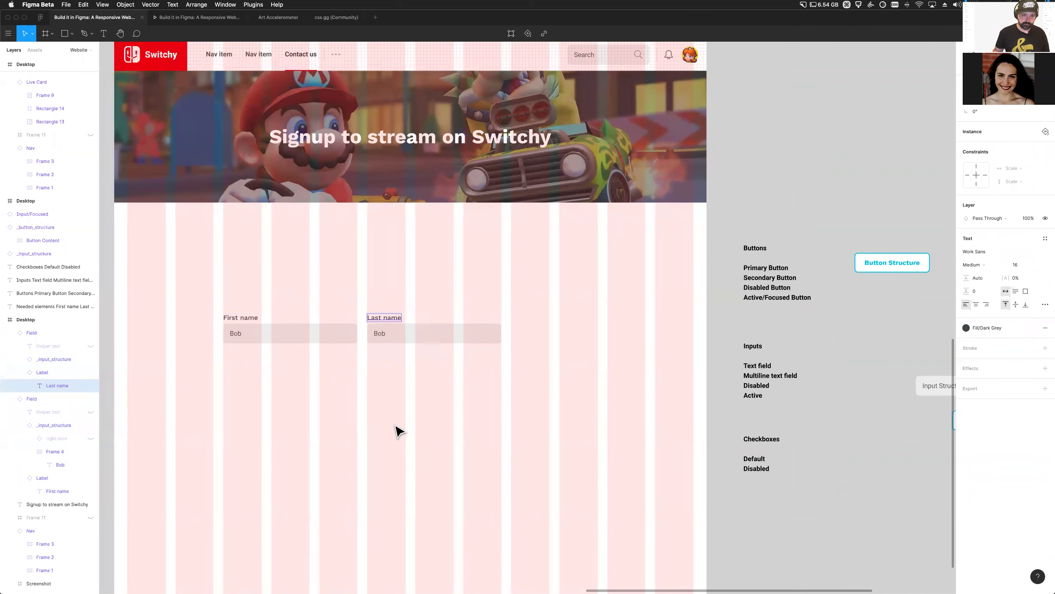
{"action": "left_click", "coordinate": [390, 428]}
Place an instance of the _input_structure component in the empty upper area of the Components frame
{"action": "scroll", "coordinate": [327, 399], "scroll_direction": "down", "scroll_amount": 3}
{"action": "scroll", "coordinate": [327, 399], "scroll_direction": "left", "scroll_amount": 1}
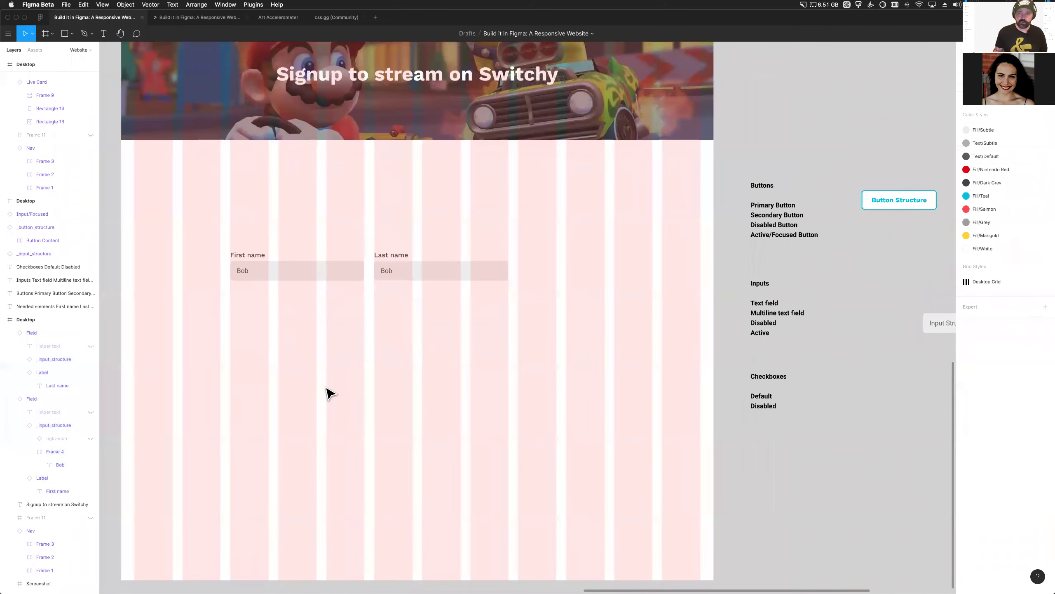
{"action": "scroll", "coordinate": [328, 395], "scroll_direction": "down", "scroll_amount": 3}
{"action": "scroll", "coordinate": [271, 406], "scroll_direction": "up", "scroll_amount": 3}
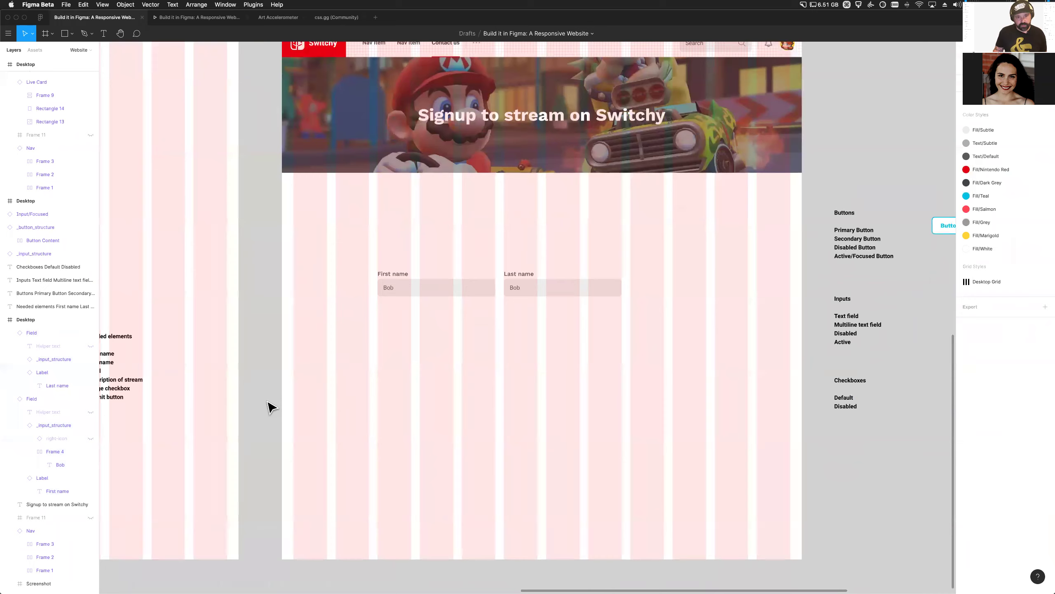
{"action": "scroll", "coordinate": [319, 401], "scroll_direction": "down", "scroll_amount": 3}
{"action": "scroll", "coordinate": [318, 402], "scroll_direction": "up", "scroll_amount": 2}
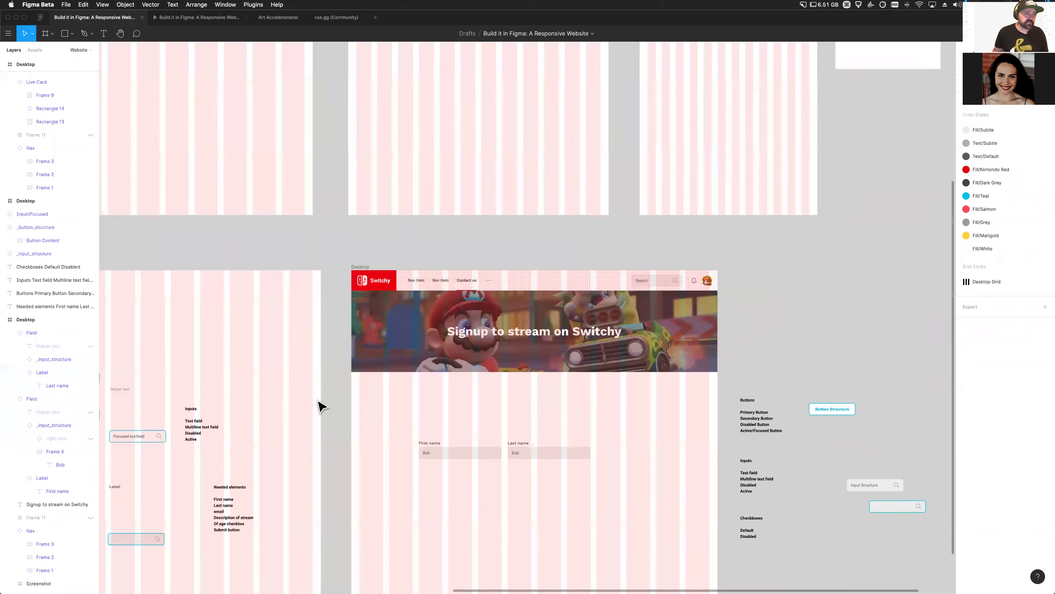
{"action": "scroll", "coordinate": [308, 407], "scroll_direction": "down", "scroll_amount": 2}
{"action": "scroll", "coordinate": [432, 486], "scroll_direction": "up", "scroll_amount": 5}
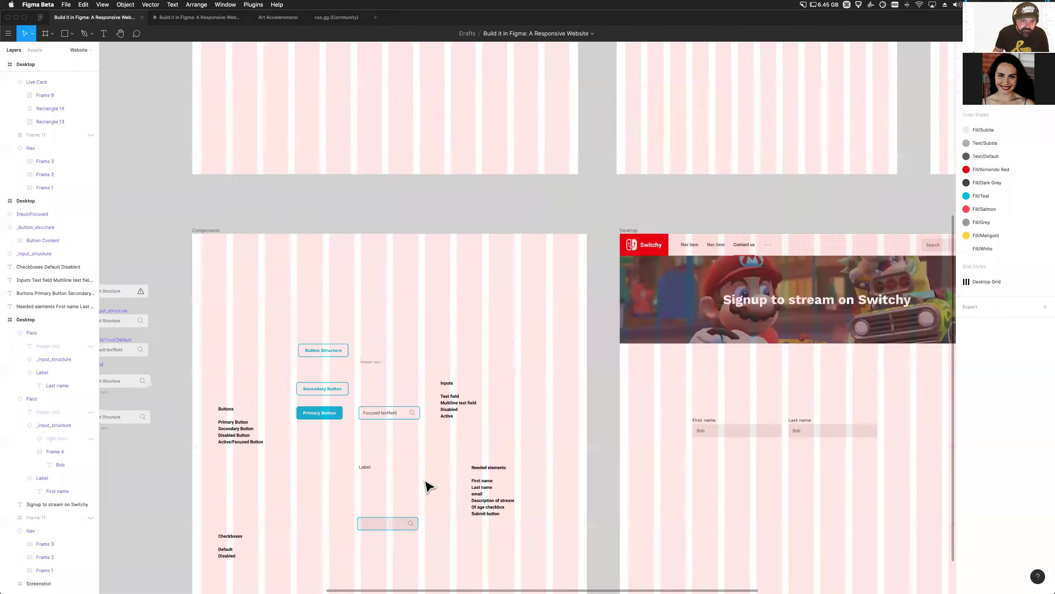
{"action": "scroll", "coordinate": [428, 486], "scroll_direction": "right", "scroll_amount": 2}
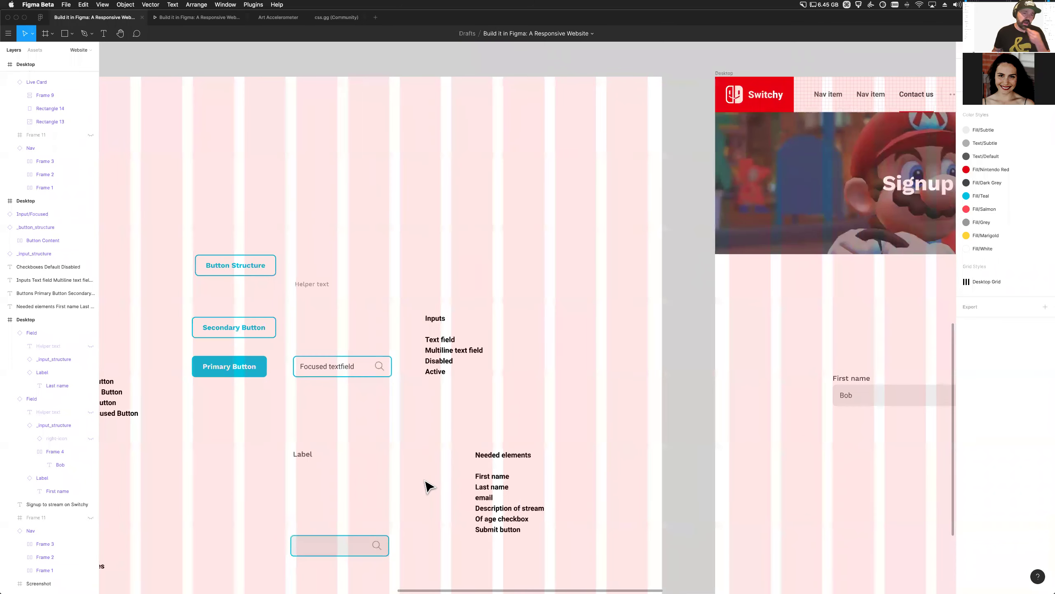
{"action": "scroll", "coordinate": [341, 266], "scroll_direction": "left", "scroll_amount": 10}
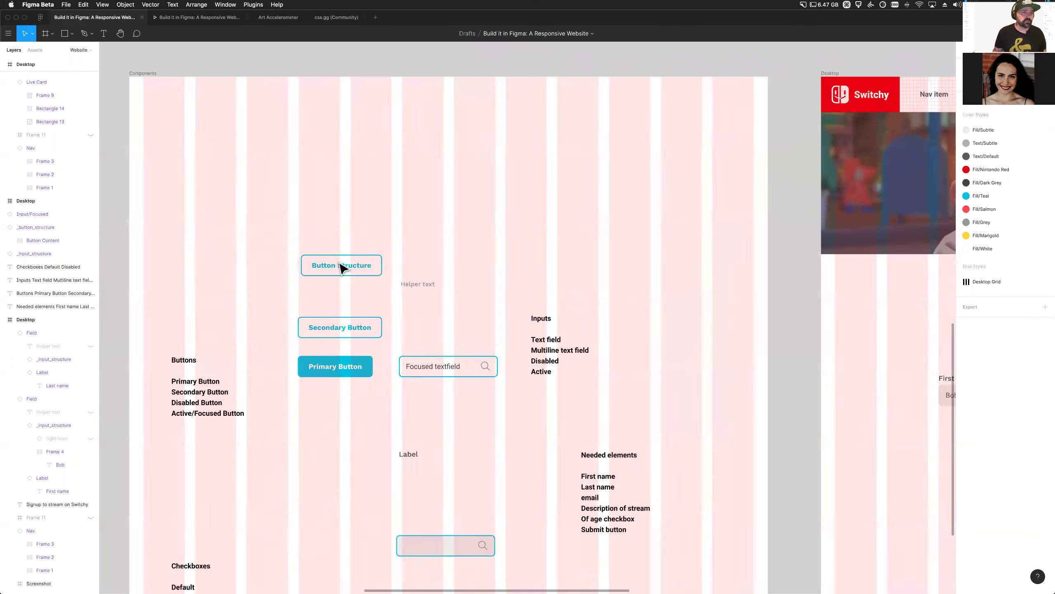
{"action": "scroll", "coordinate": [419, 289], "scroll_direction": "right", "scroll_amount": 4}
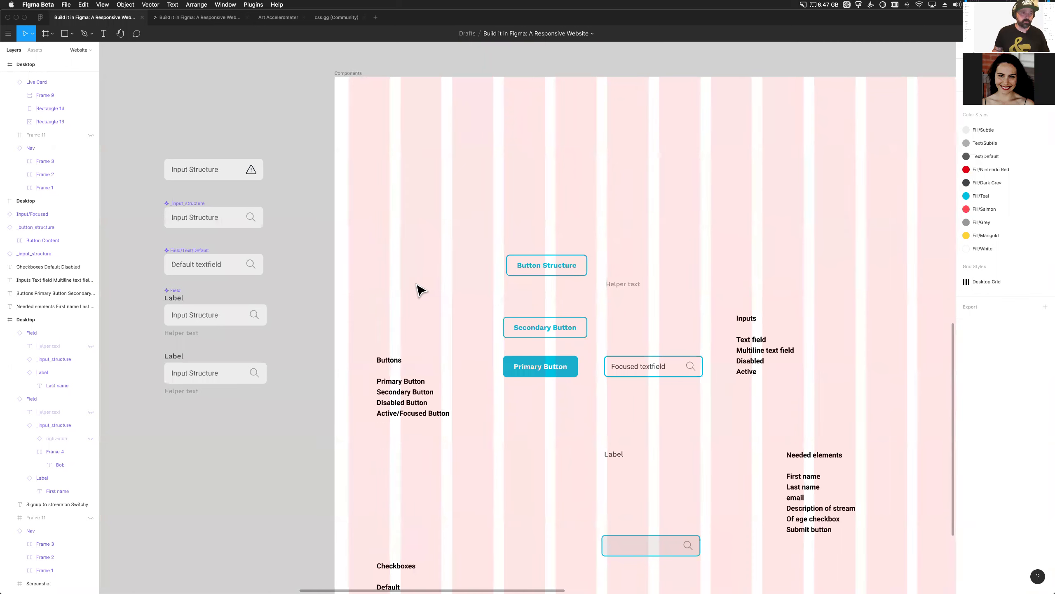
{"action": "left_click", "coordinate": [196, 222]}
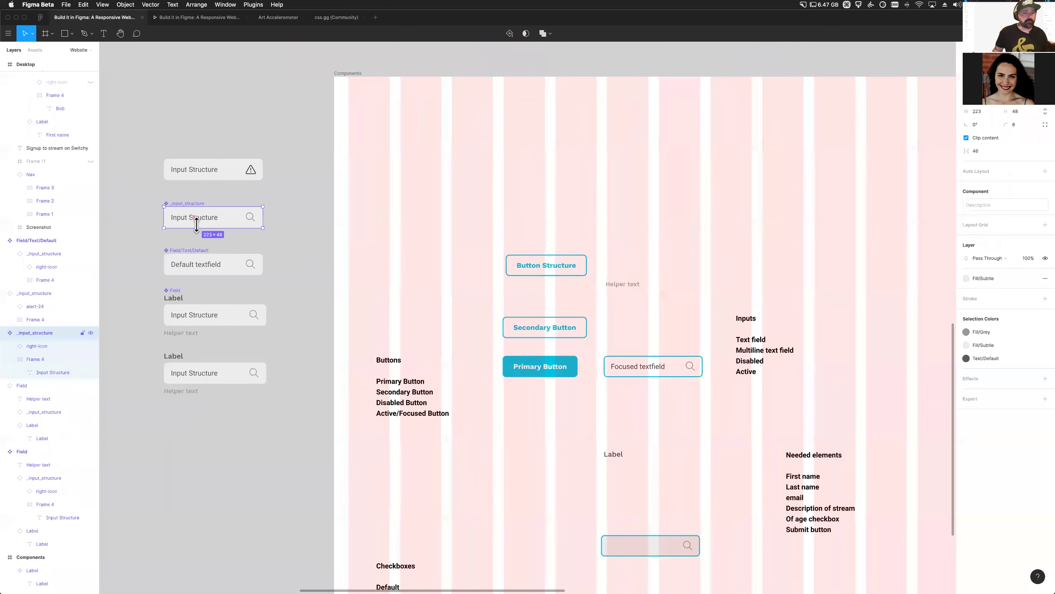
{"action": "left_click_drag", "start_coordinate": [177, 224], "coordinate": [676, 183]}
{"action": "scroll", "coordinate": [719, 222], "scroll_direction": "right", "scroll_amount": 5}
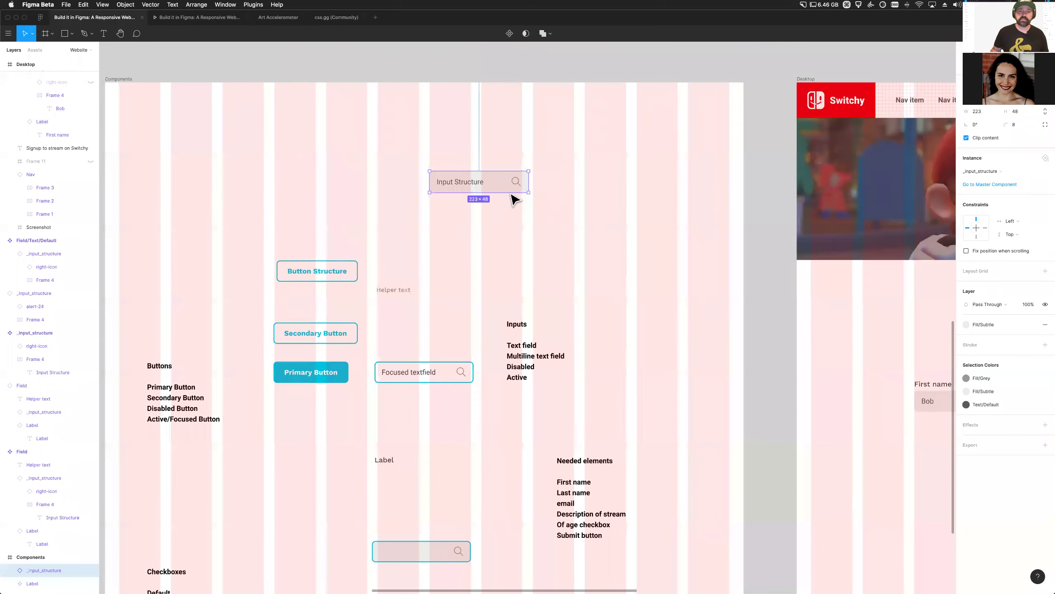
Resize the new _input_structure instance to 326 wide and 192 high
{"action": "scroll", "coordinate": [514, 198], "scroll_direction": "up", "scroll_amount": 5}
{"action": "left_click_drag", "start_coordinate": [588, 182], "coordinate": [729, 182]}
{"action": "left_click_drag", "start_coordinate": [619, 203], "coordinate": [617, 400]}
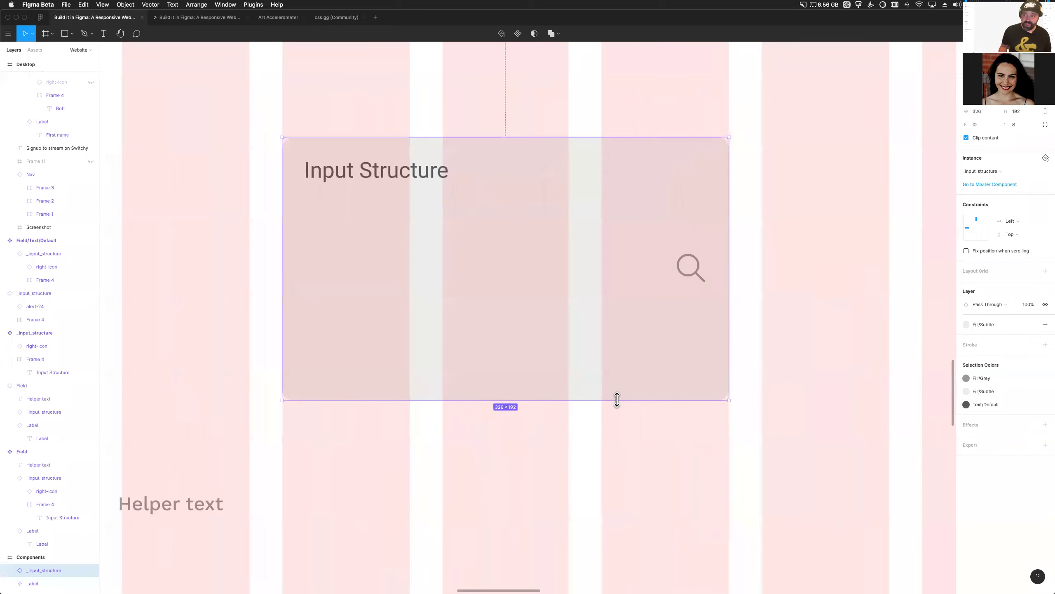
Check the search icon's constraints in the enlarged instance and in the main _input_structure component
{"action": "scroll", "coordinate": [650, 385], "scroll_direction": "down", "scroll_amount": 5}
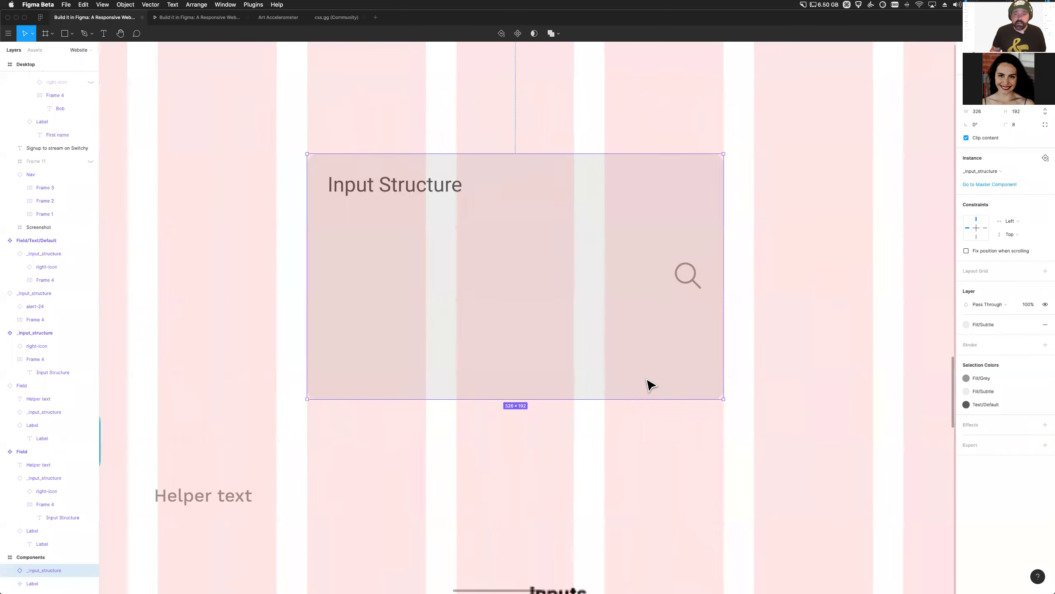
{"action": "double_click", "coordinate": [671, 319]}
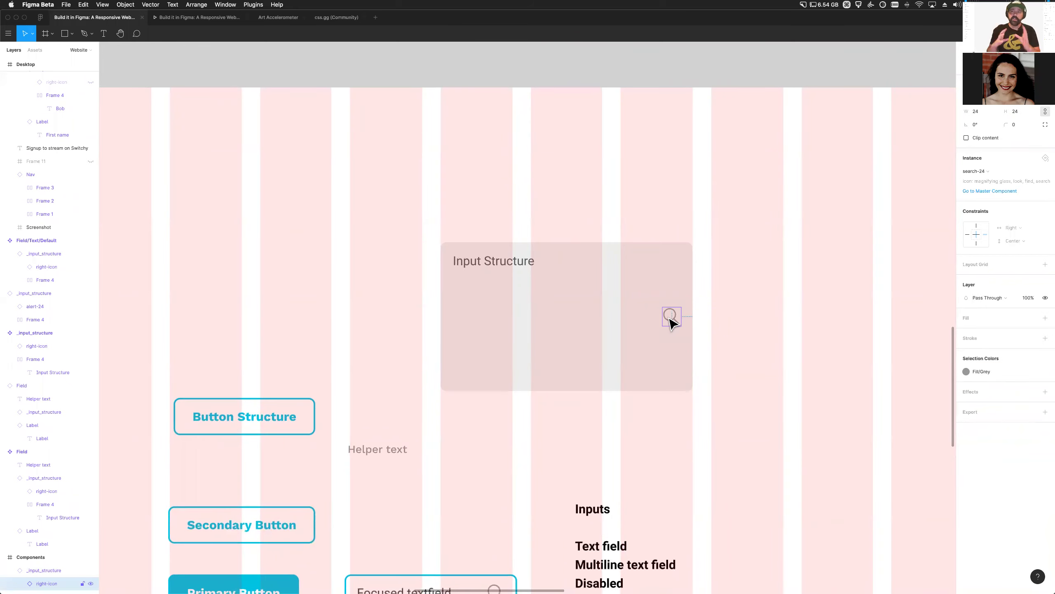
{"action": "scroll", "coordinate": [360, 382], "scroll_direction": "left", "scroll_amount": 15}
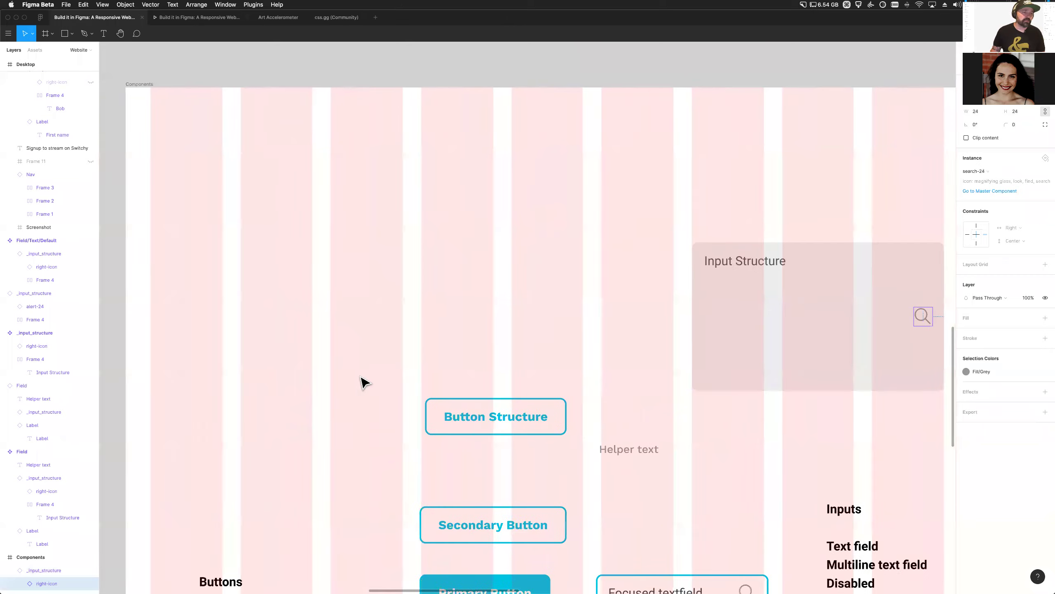
{"action": "scroll", "coordinate": [361, 381], "scroll_direction": "left", "scroll_amount": 5}
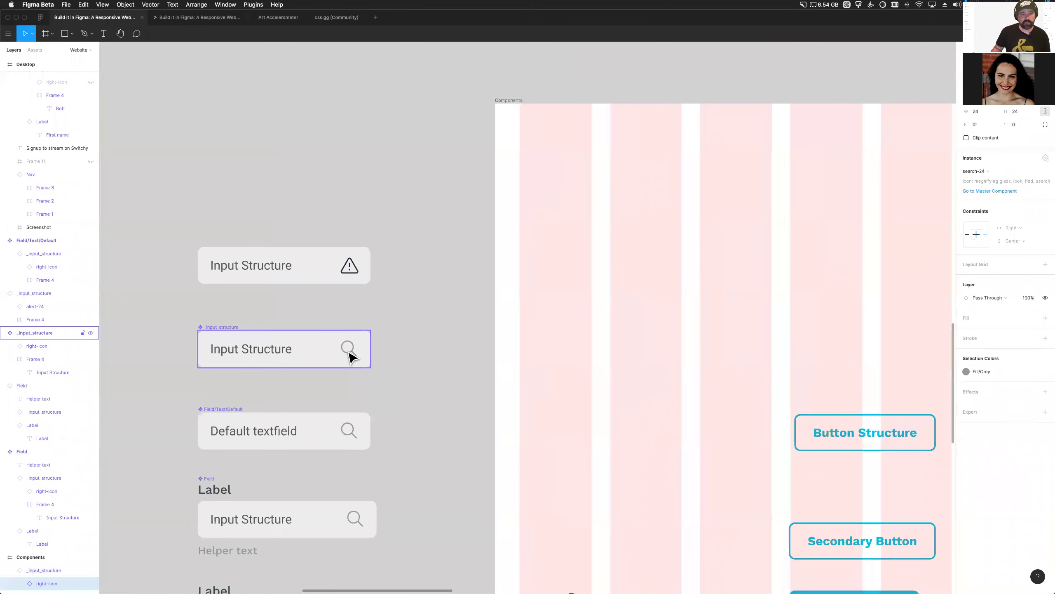
{"action": "double_click", "coordinate": [349, 353]}
{"action": "scroll", "coordinate": [442, 374], "scroll_direction": "down", "scroll_amount": 5}
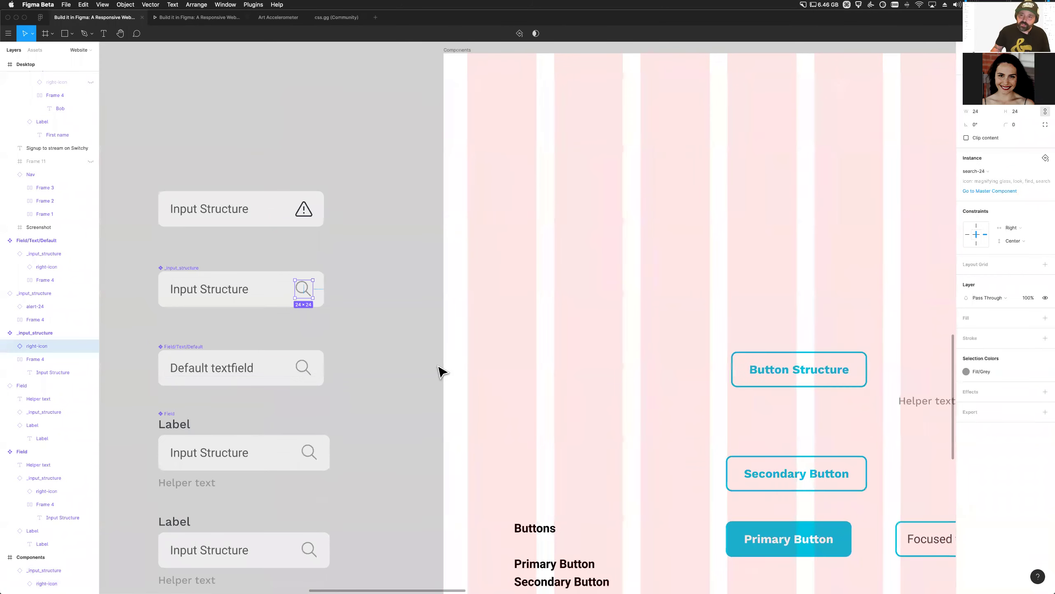
Move the enlarged instance near the Components frame's edge beside the main component and hide the layout grids
{"action": "left_click_drag", "start_coordinate": [830, 300], "coordinate": [494, 287]}
{"action": "key", "text": "ctrl+g"}
{"action": "scroll", "coordinate": [227, 355], "scroll_direction": "up", "scroll_amount": 3}
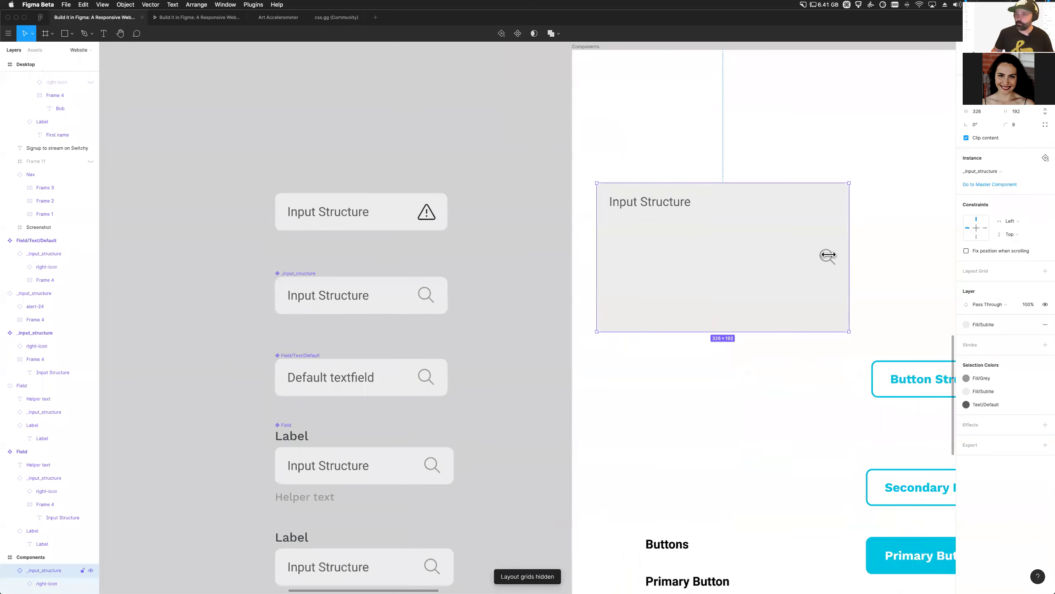
Set the search icon's vertical constraint to Top in the main _input_structure component
{"action": "double_click", "coordinate": [426, 298]}
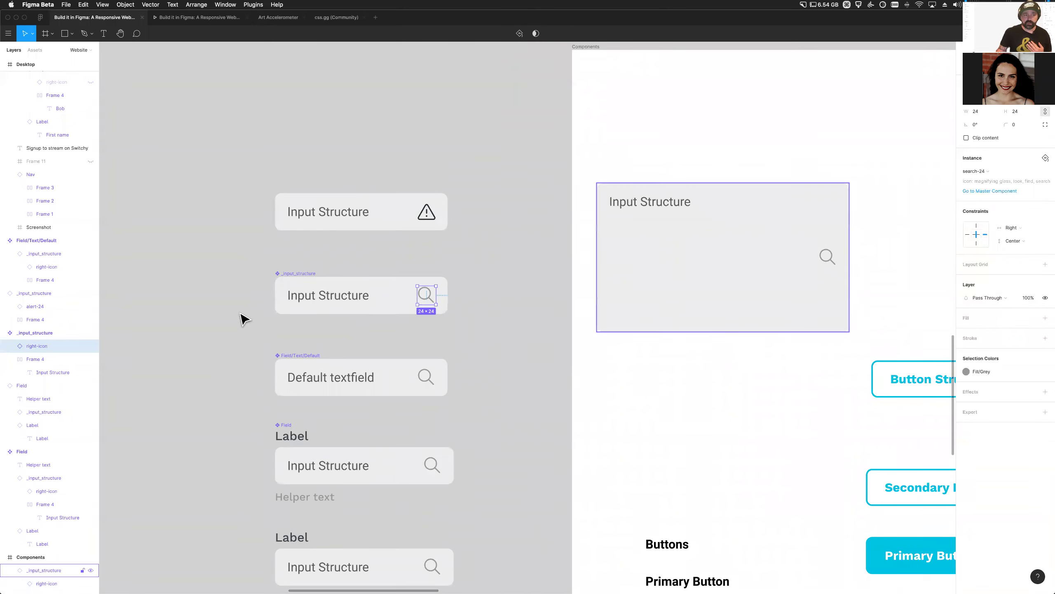
{"action": "left_click", "coordinate": [45, 335]}
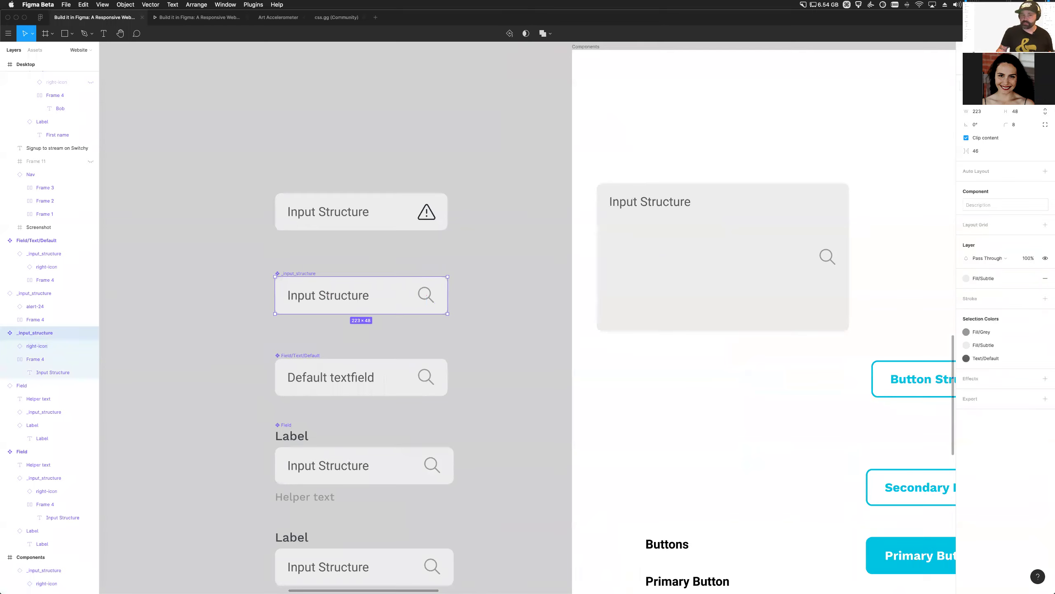
{"action": "left_click", "coordinate": [425, 302]}
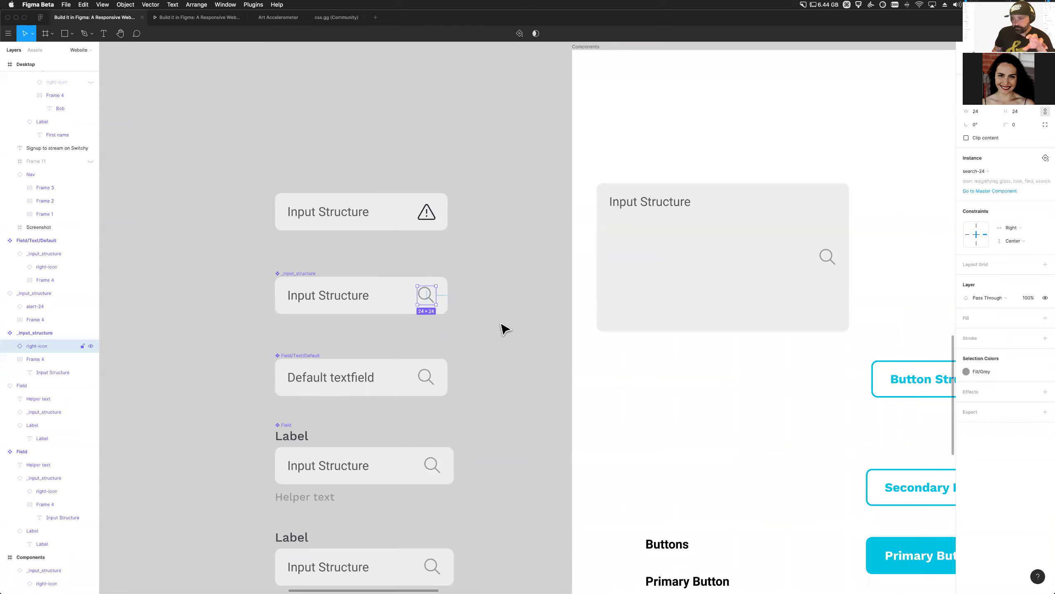
{"action": "left_click", "coordinate": [1009, 241]}
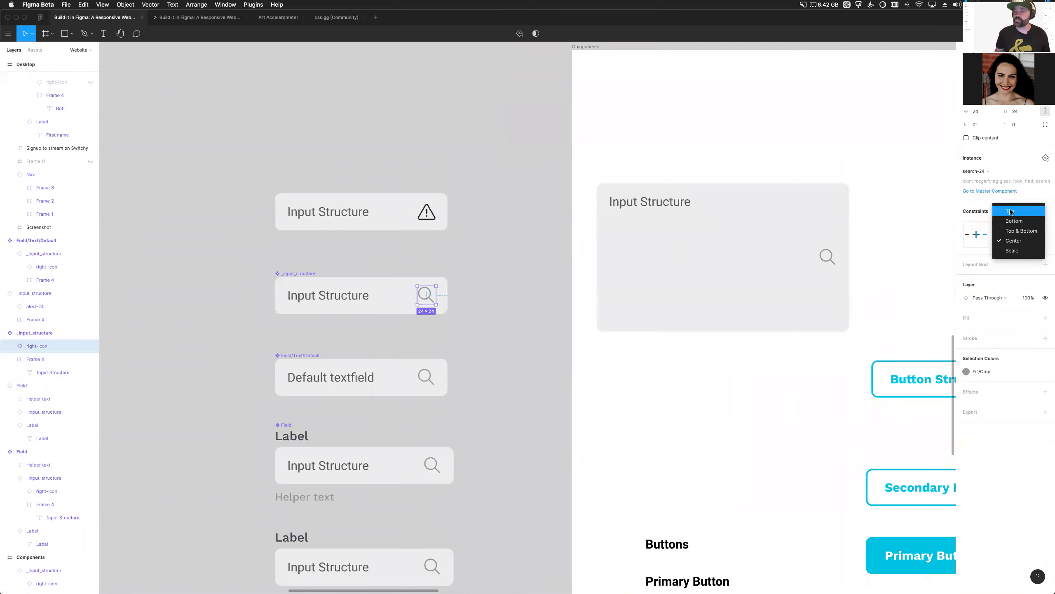
{"action": "left_click", "coordinate": [1009, 211]}
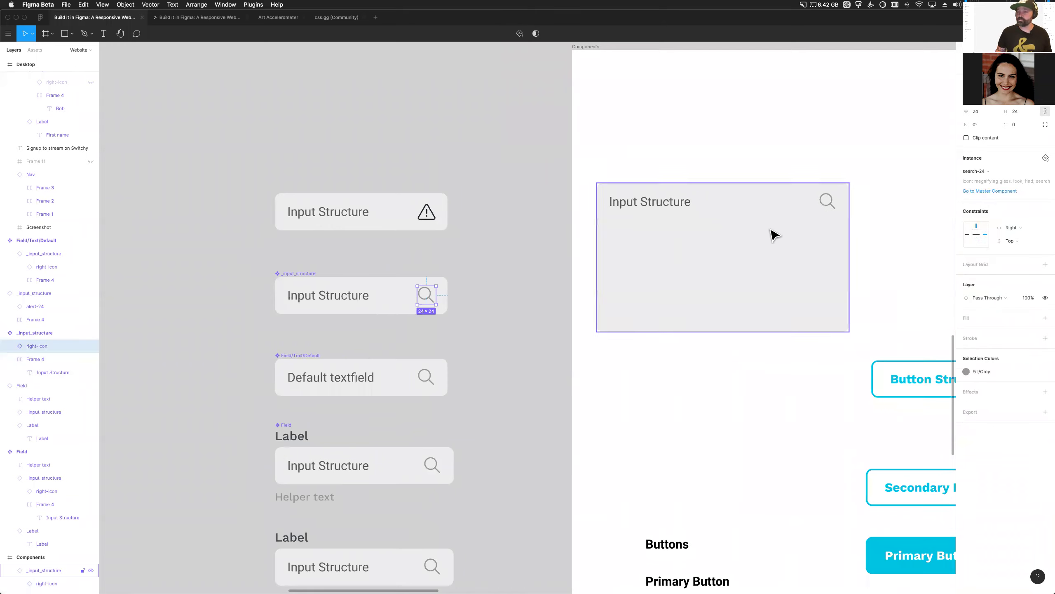
{"action": "left_click", "coordinate": [538, 337]}
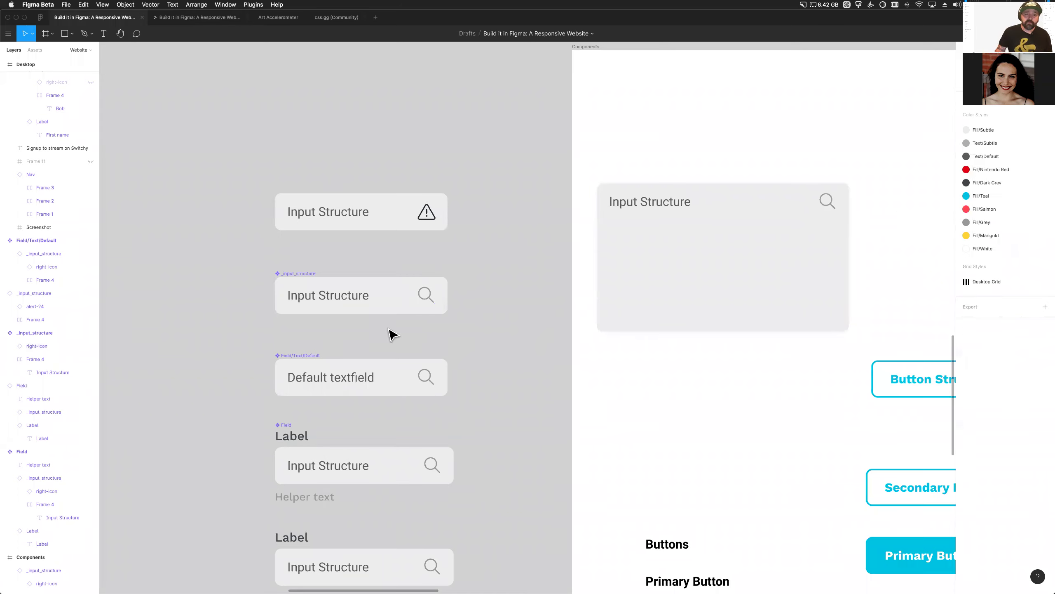
Hide the right-icon layer in the main _input_structure component
{"action": "double_click", "coordinate": [426, 305]}
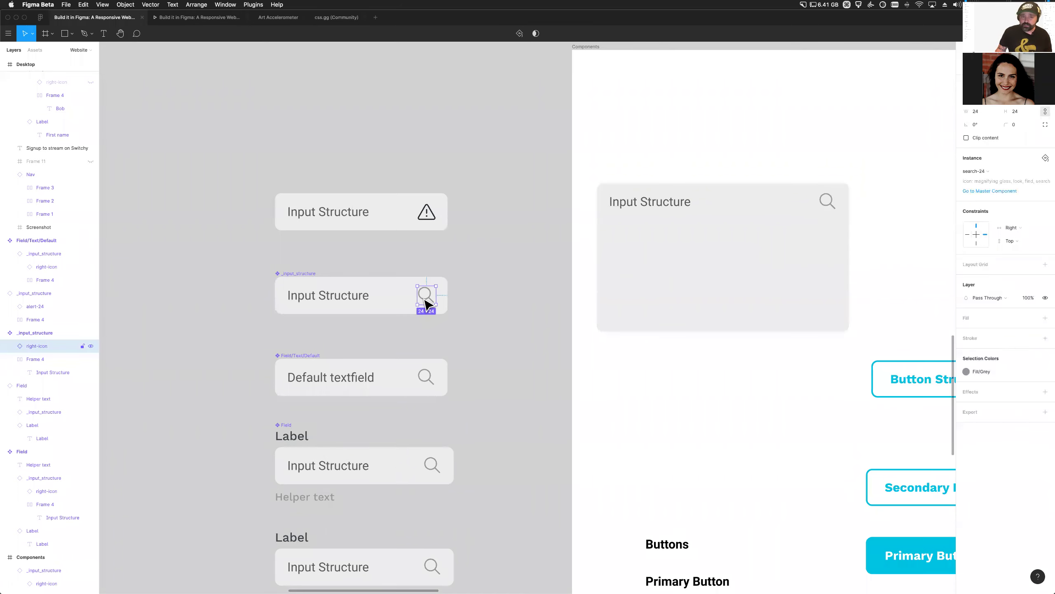
{"action": "left_click", "coordinate": [91, 346]}
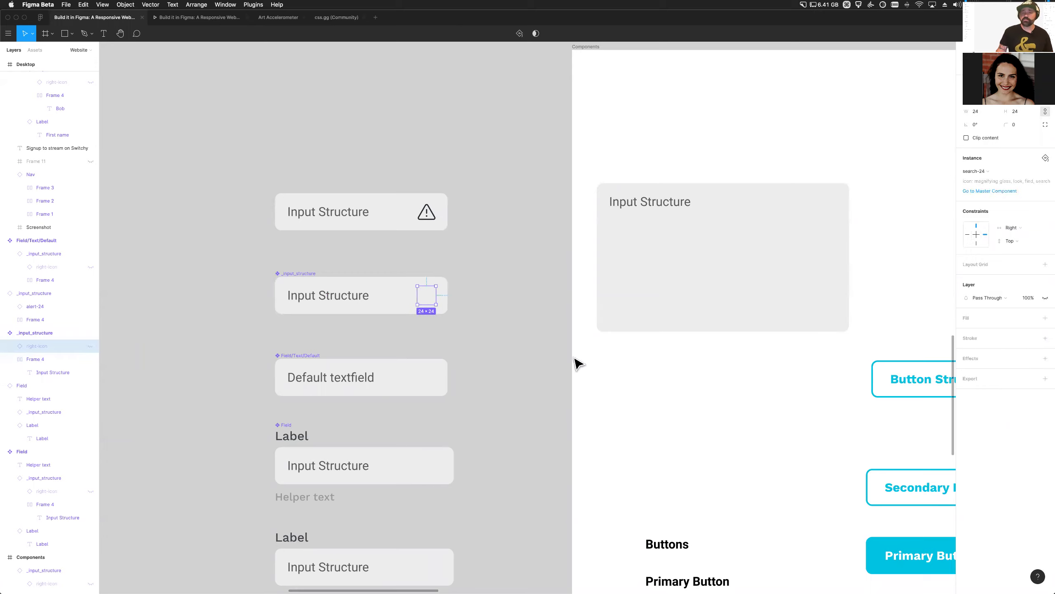
{"action": "left_click", "coordinate": [533, 371]}
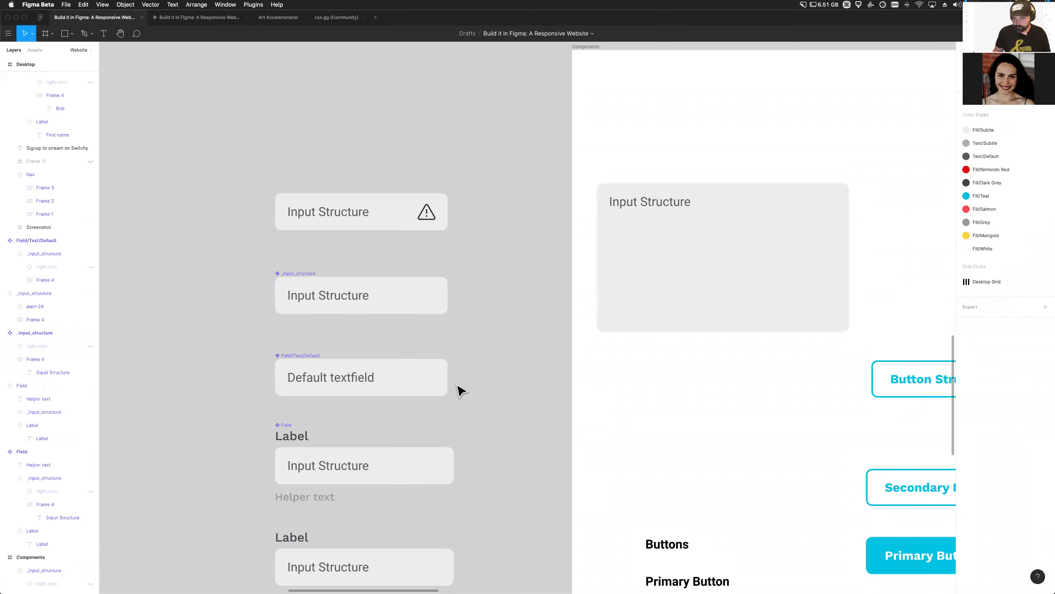
Place a copy of the lower Field instance in the Components frame, beside the enlarged _input_structure instance
{"action": "scroll", "coordinate": [459, 389], "scroll_direction": "down", "scroll_amount": 5}
{"action": "scroll", "coordinate": [460, 407], "scroll_direction": "right", "scroll_amount": 6}
{"action": "left_click", "coordinate": [375, 324]}
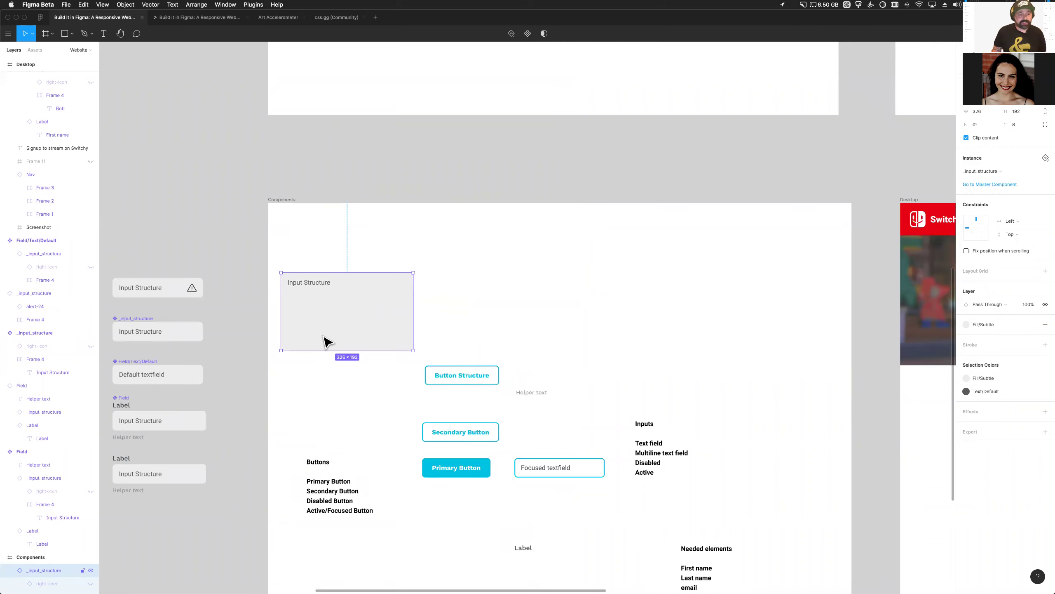
{"action": "scroll", "coordinate": [324, 343], "scroll_direction": "left", "scroll_amount": 5}
{"action": "scroll", "coordinate": [324, 343], "scroll_direction": "down", "scroll_amount": 2}
{"action": "left_click", "coordinate": [255, 447]}
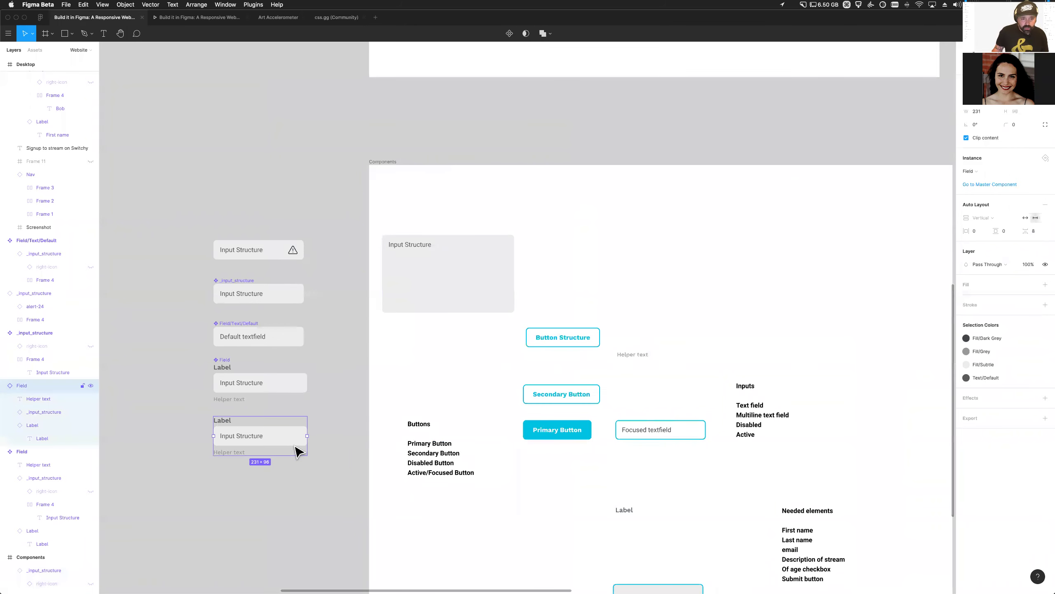
{"action": "left_click", "coordinate": [327, 473]}
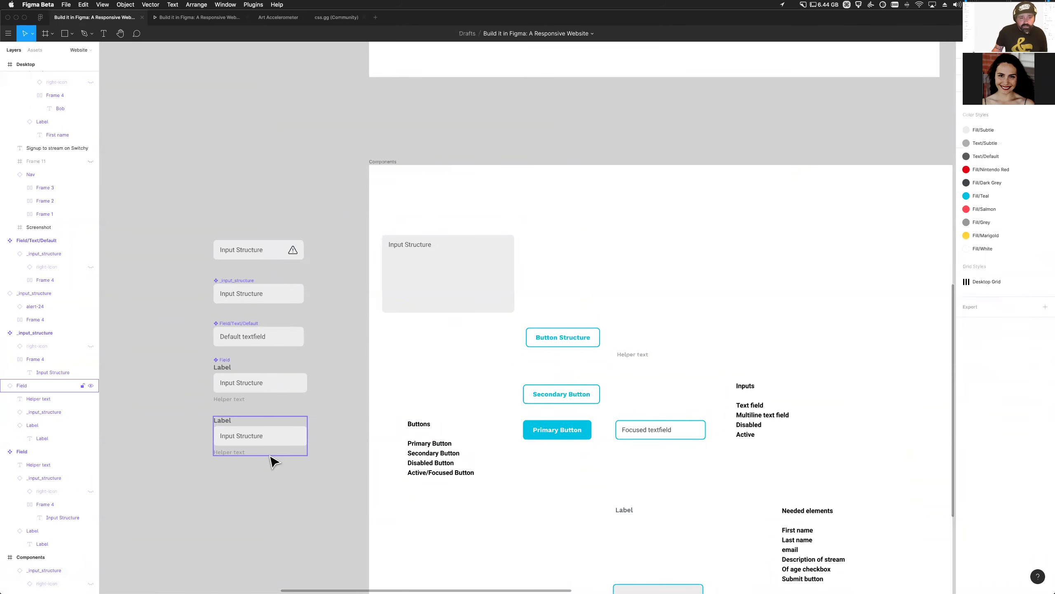
{"action": "left_click_drag", "start_coordinate": [230, 446], "coordinate": [610, 250]}
{"action": "scroll", "coordinate": [611, 251], "scroll_direction": "up", "scroll_amount": 3}
{"action": "scroll", "coordinate": [611, 251], "scroll_direction": "up", "scroll_amount": 2}
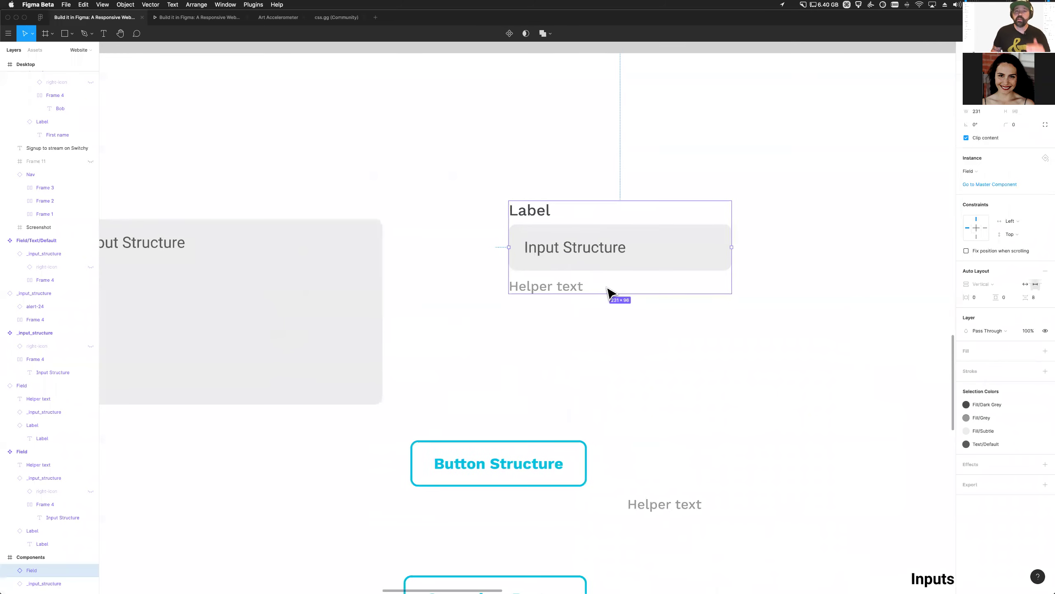
Widen the copied Field instance to 382 and select its nested _input_structure
{"action": "left_click_drag", "start_coordinate": [879, 238], "coordinate": [877, 238]}
{"action": "mouse_move", "coordinate": [603, 266]}
{"action": "left_mouse_down"}
{"action": "mouse_move", "coordinate": [609, 314]}
{"action": "mouse_move", "coordinate": [597, 270]}
{"action": "left_mouse_up"}
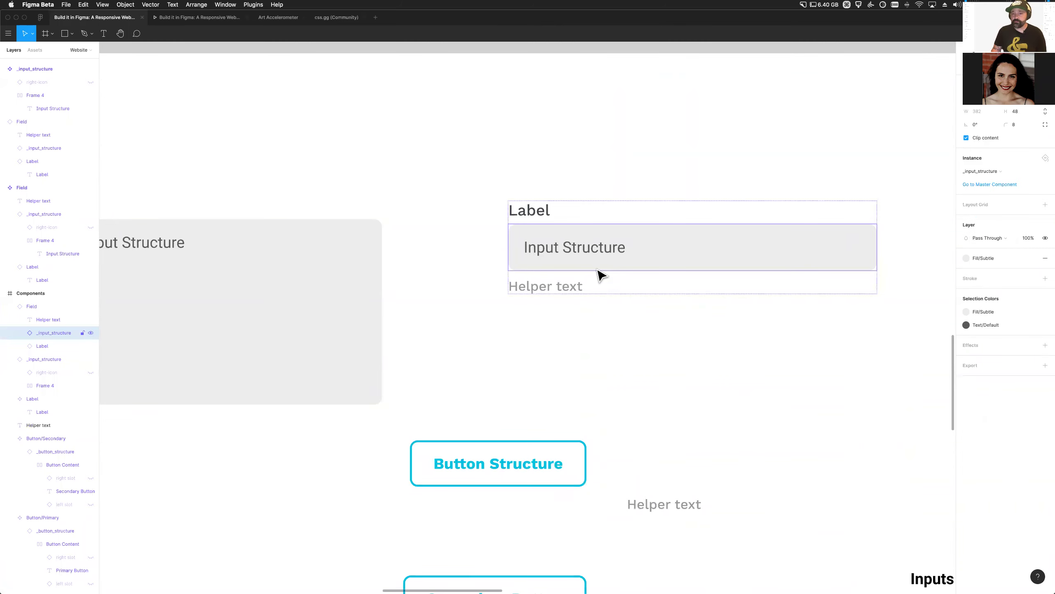
{"action": "key", "text": "super+z"}
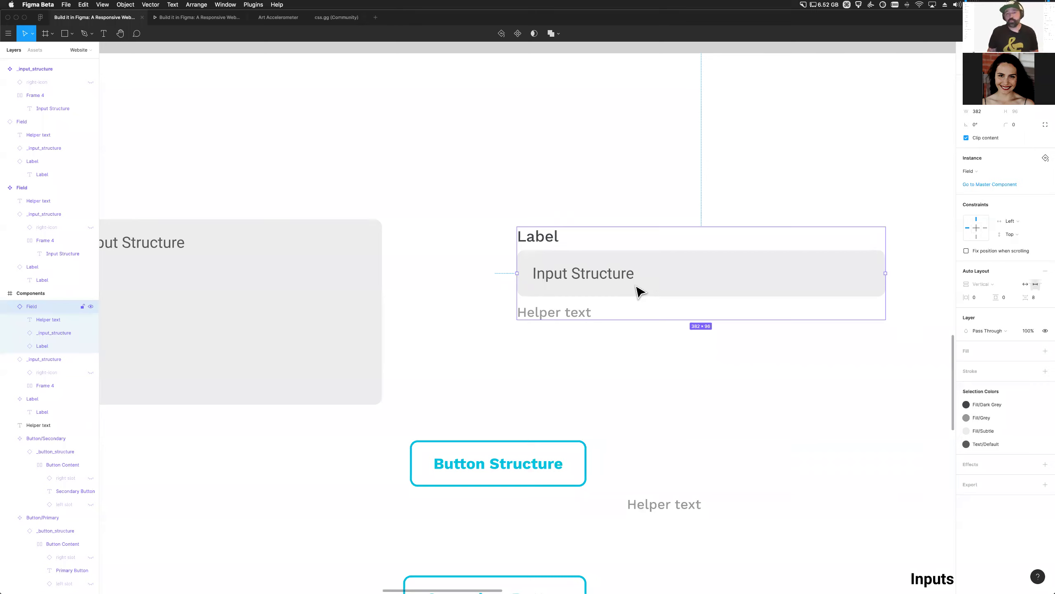
{"action": "double_click", "coordinate": [634, 288]}
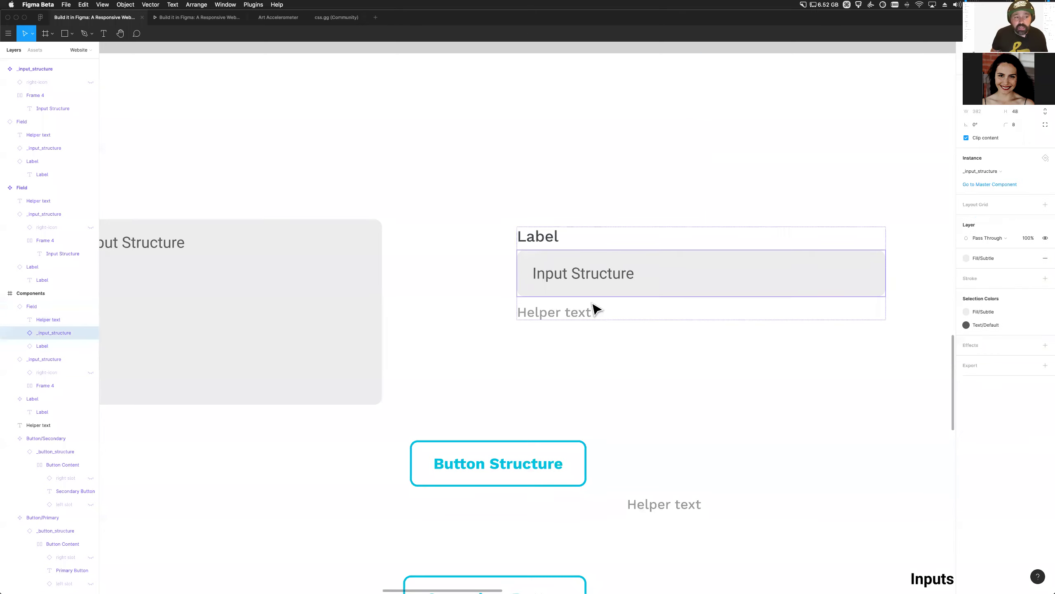
Try the multi-line text "asdf a sdf" in the wide Field instance's input, undo it, and reselect the nested _input_structure
{"action": "double_click", "coordinate": [648, 281]}
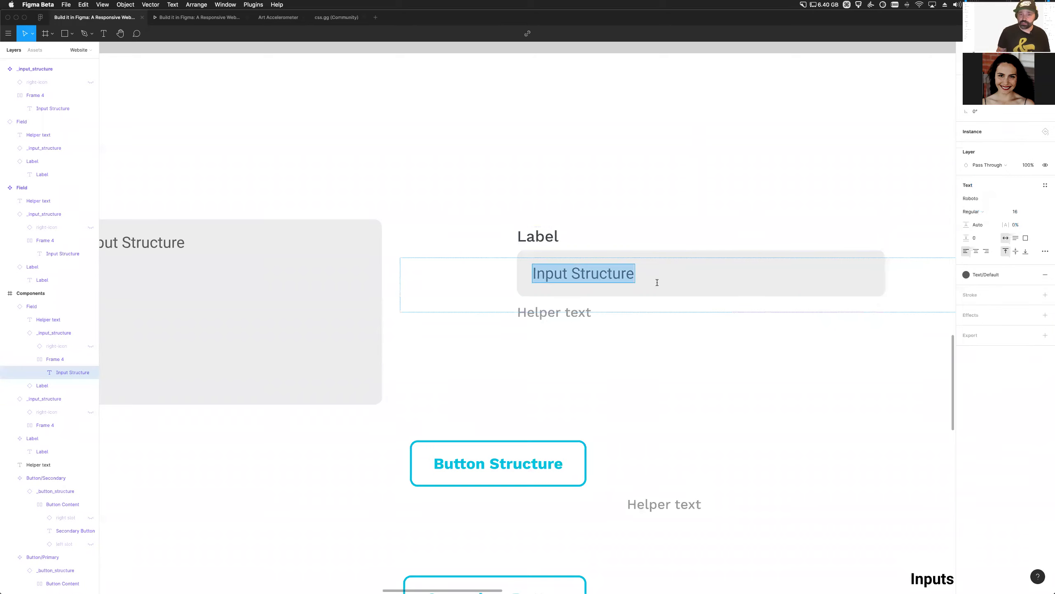
{"action": "key", "text": "BackSpace"}
{"action": "type", "text": "asdf a sdf"}
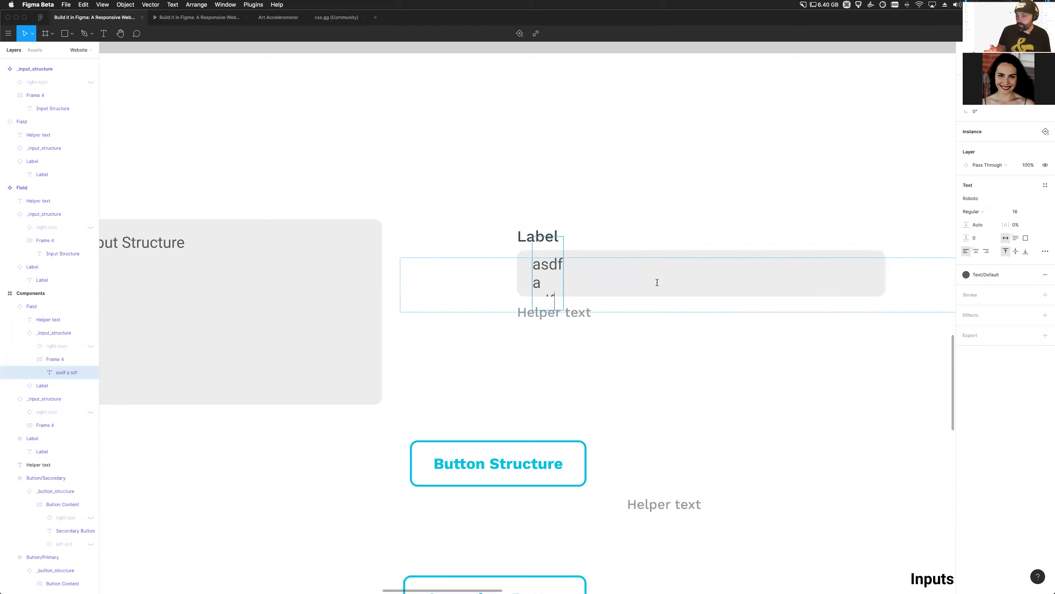
{"action": "key", "text": "super+a"}
{"action": "key", "text": "BackSpace"}
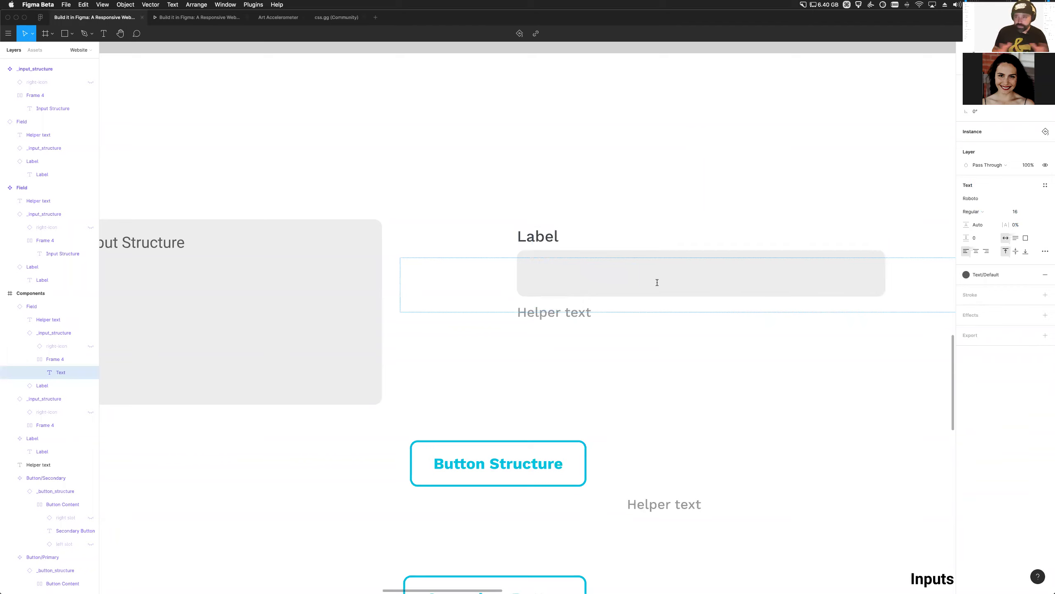
{"action": "key", "text": "super+z"}
{"action": "key", "text": "Escape"}
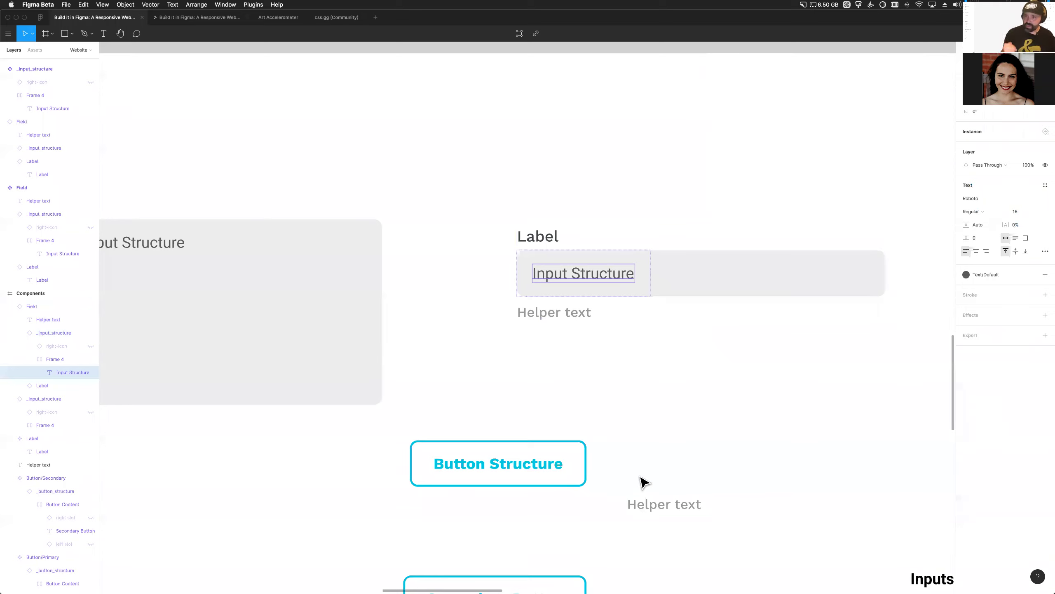
{"action": "left_click", "coordinate": [669, 411]}
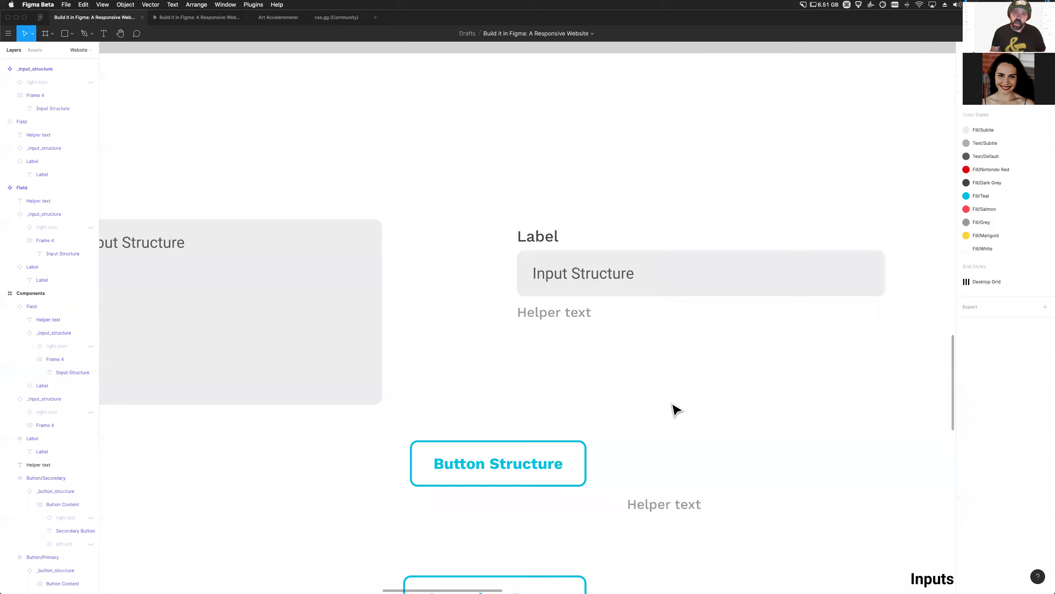
{"action": "left_click", "coordinate": [570, 285]}
{"action": "double_click", "coordinate": [570, 285]}
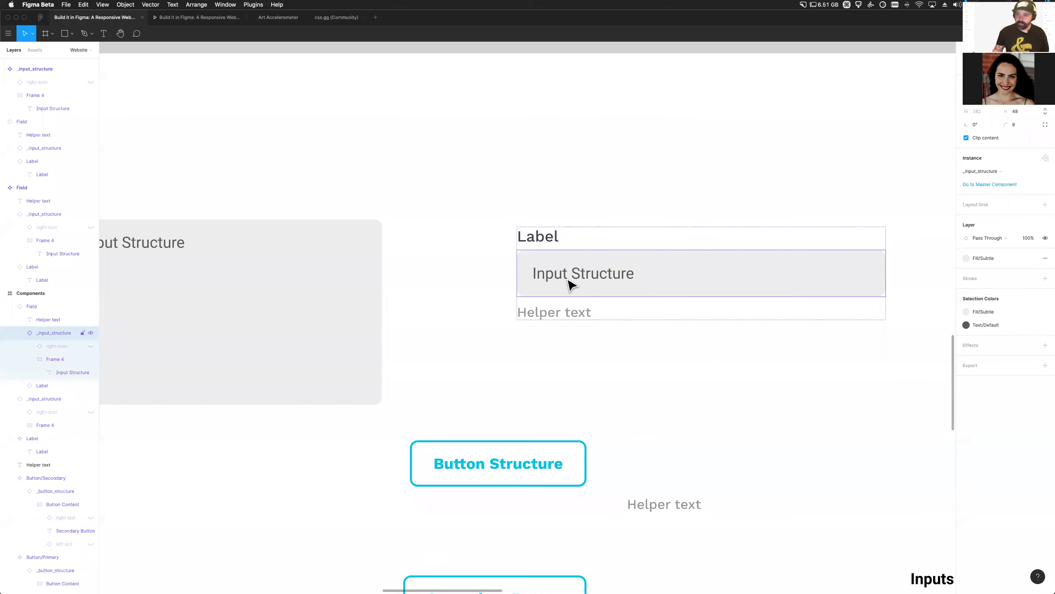
Move the enlarged _input_structure instance out of the Components frame to just below the lower Field instance
{"action": "scroll", "coordinate": [245, 302], "scroll_direction": "left", "scroll_amount": 2}
{"action": "left_click", "coordinate": [246, 302]}
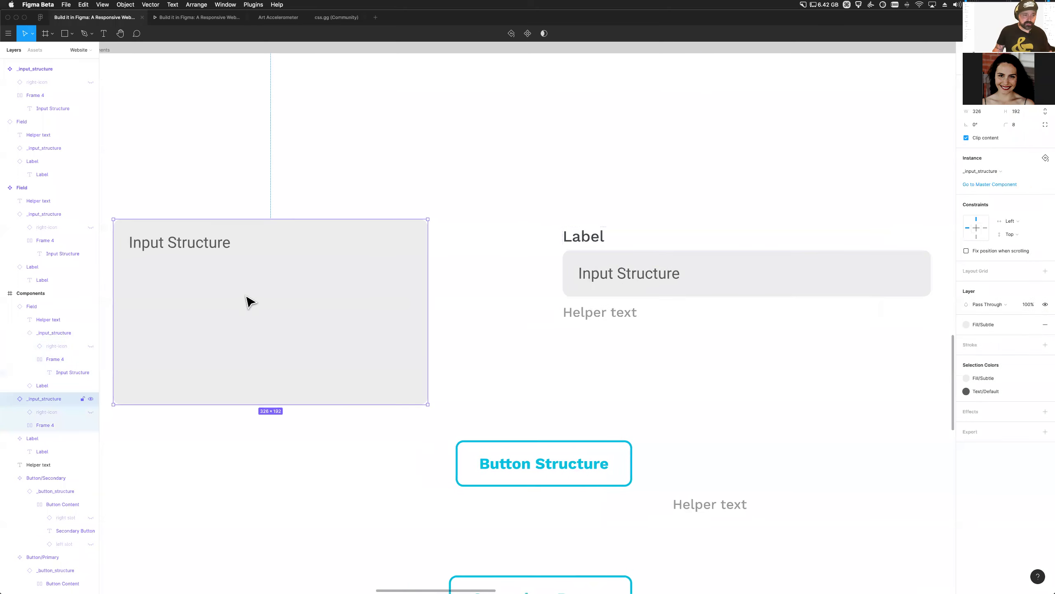
{"action": "scroll", "coordinate": [249, 302], "scroll_direction": "left", "scroll_amount": 1}
{"action": "scroll", "coordinate": [276, 331], "scroll_direction": "left", "scroll_amount": 2}
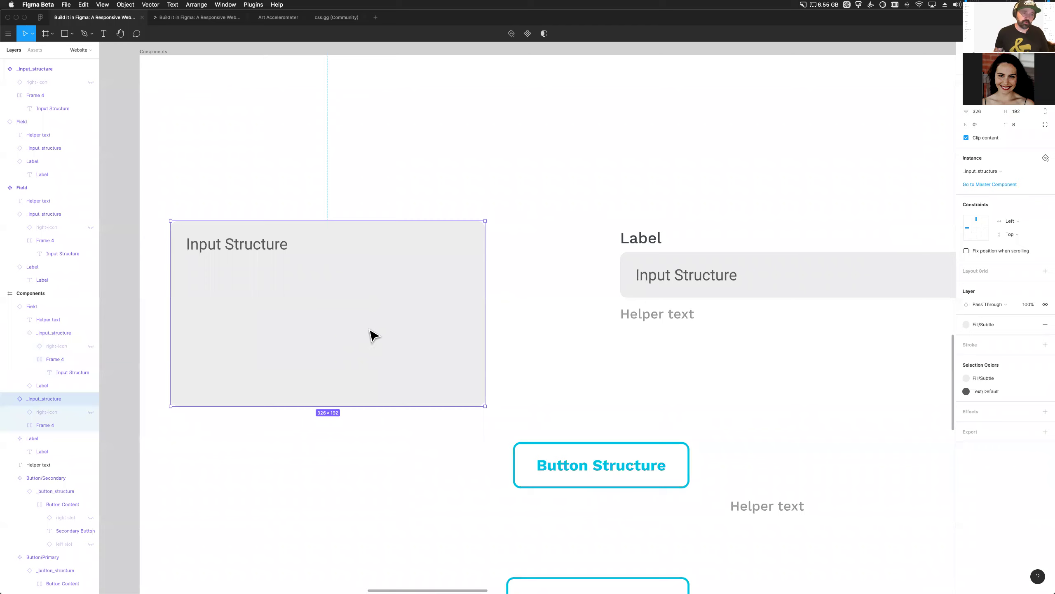
{"action": "scroll", "coordinate": [327, 403], "scroll_direction": "down", "scroll_amount": 5}
{"action": "scroll", "coordinate": [336, 378], "scroll_direction": "down", "scroll_amount": 3}
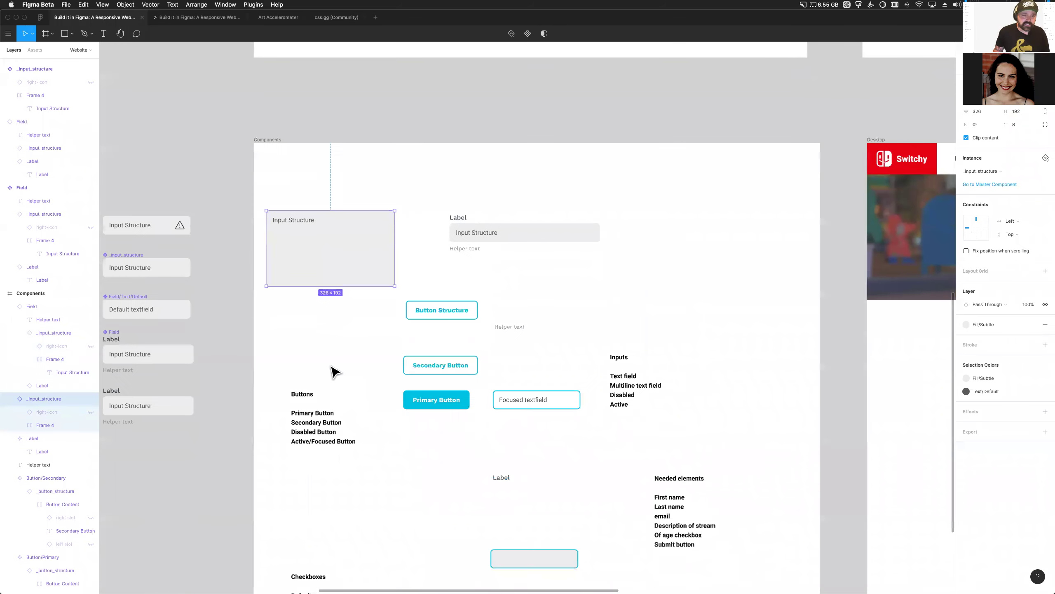
{"action": "scroll", "coordinate": [416, 291], "scroll_direction": "left", "scroll_amount": 2}
{"action": "left_click_drag", "start_coordinate": [440, 260], "coordinate": [277, 443]}
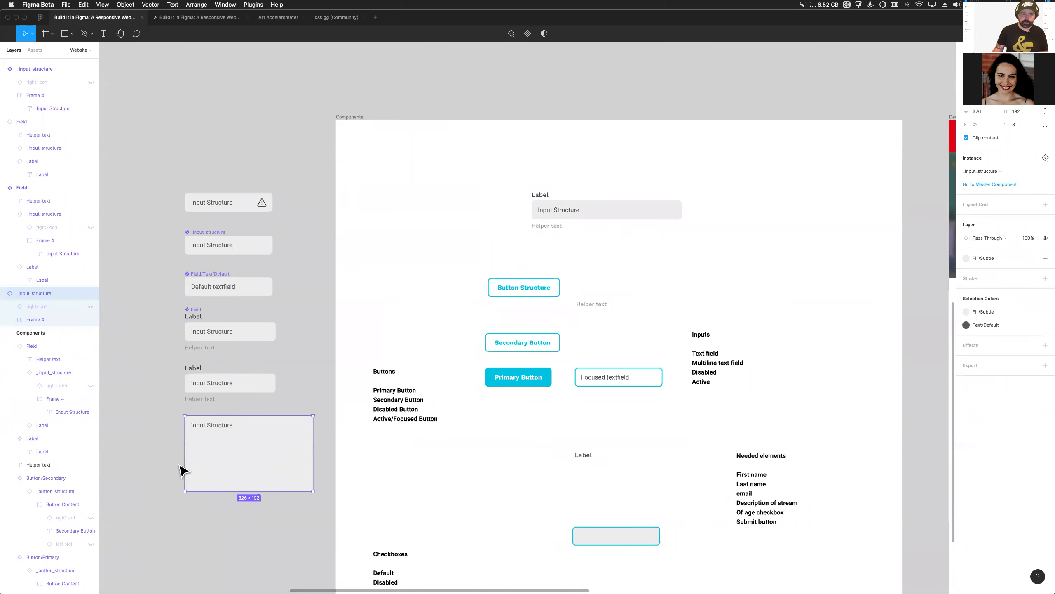
Turn the enlarged _input_structure instance into a component and name it Field/Multiline Text
{"action": "scroll", "coordinate": [183, 471], "scroll_direction": "up", "scroll_amount": 3}
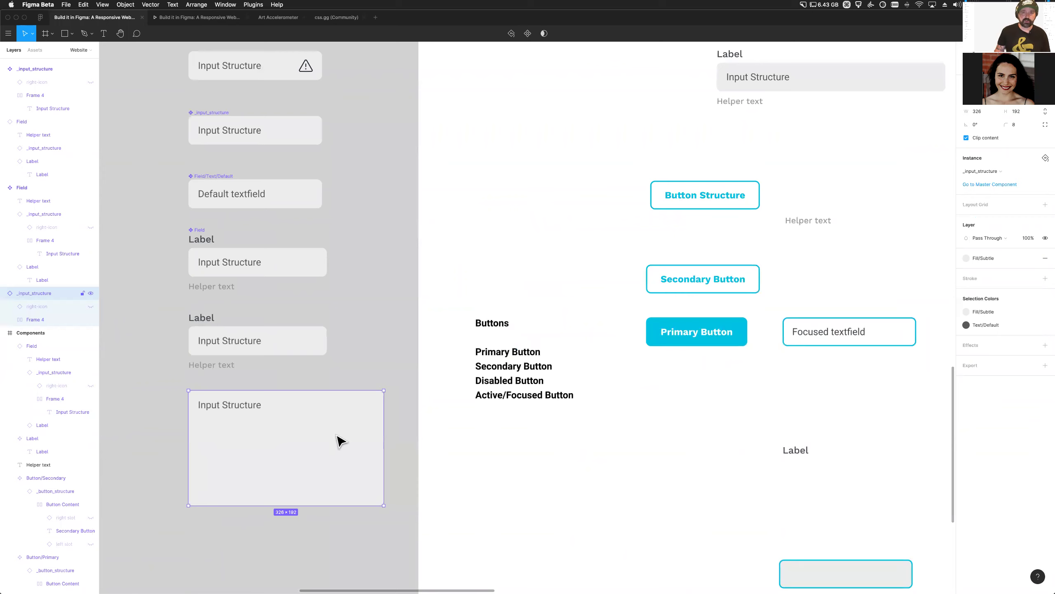
{"action": "left_click", "coordinate": [528, 33]}
{"action": "double_click", "coordinate": [35, 293]}
{"action": "type", "text": "M"}
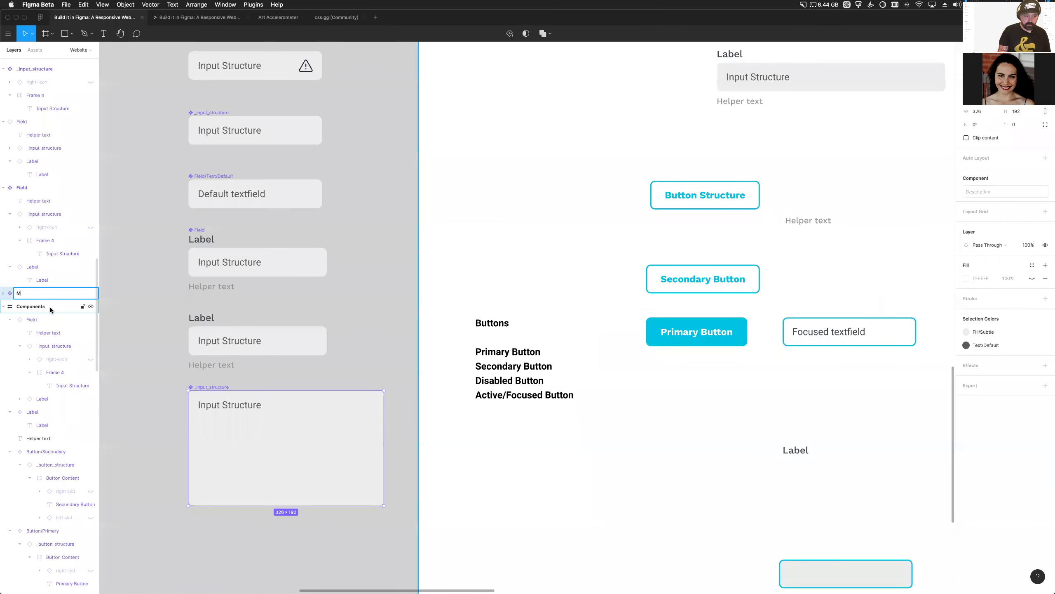
{"action": "type", "text": "ultiline Text"}
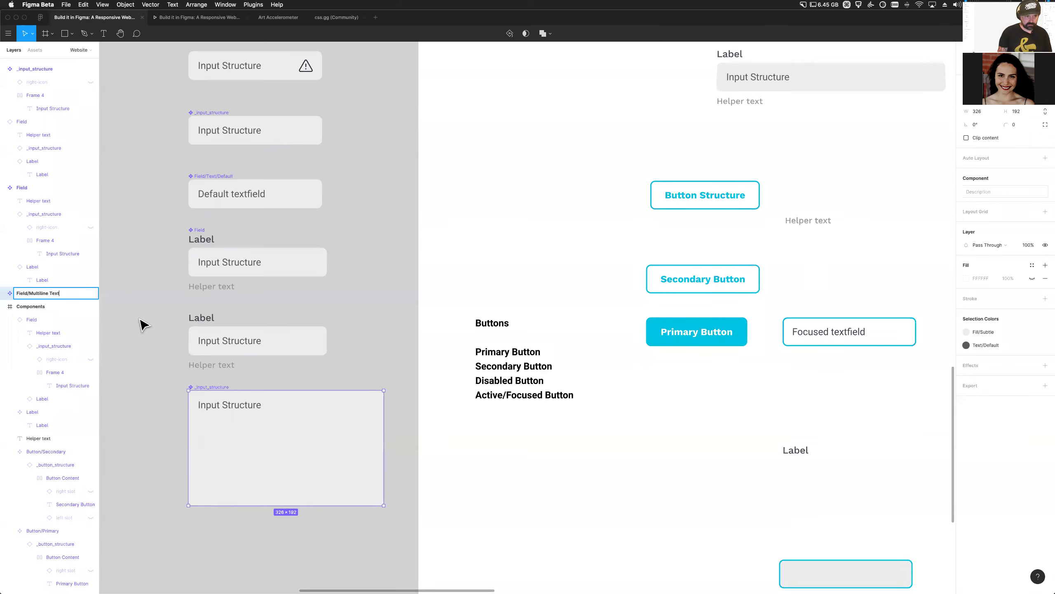
{"action": "key", "text": "Return"}
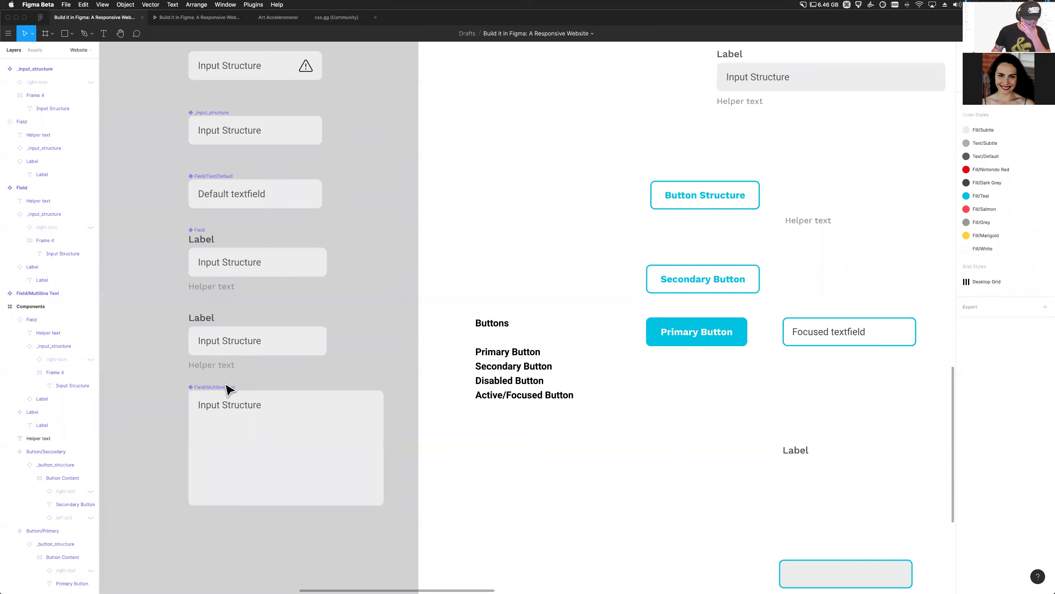
Change the placeholder text inside the Field/Multiline Text component to "Multiline text"
{"action": "mouse_move", "coordinate": [384, 471]}
{"action": "left_mouse_down"}
{"action": "mouse_move", "coordinate": [410, 473]}
{"action": "mouse_move", "coordinate": [384, 474]}
{"action": "left_mouse_up"}
{"action": "double_click", "coordinate": [228, 405]}
{"action": "double_click", "coordinate": [228, 406]}
{"action": "type", "text": "Multiline text"}
{"action": "key", "text": "Escape"}
{"action": "left_click", "coordinate": [139, 435]}
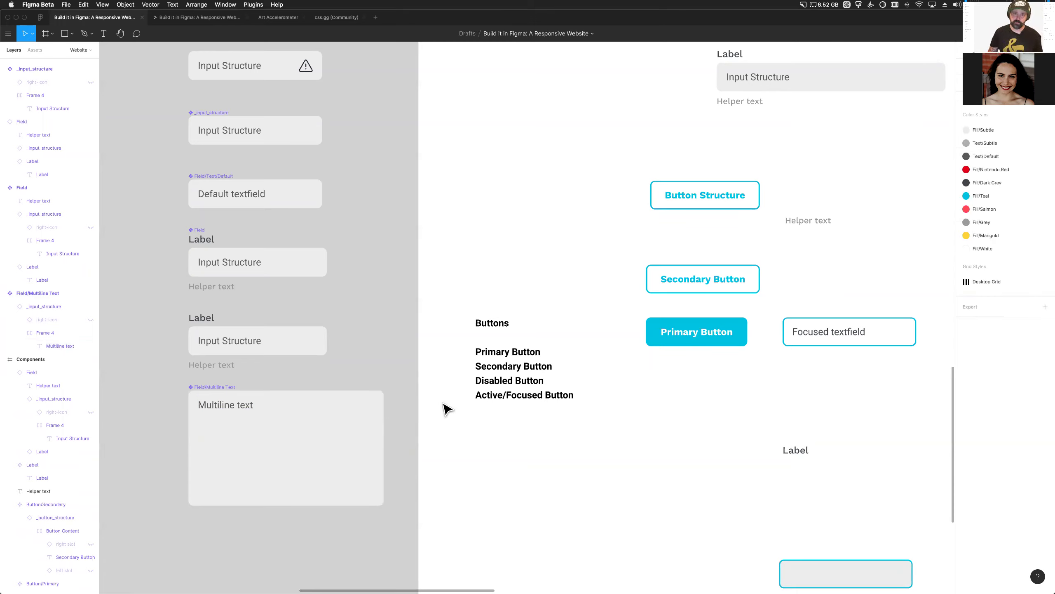
Swap the nested _input_structure in the lower Field instance for the Field/Multiline Text component
{"action": "scroll", "coordinate": [409, 419], "scroll_direction": "down", "scroll_amount": 3}
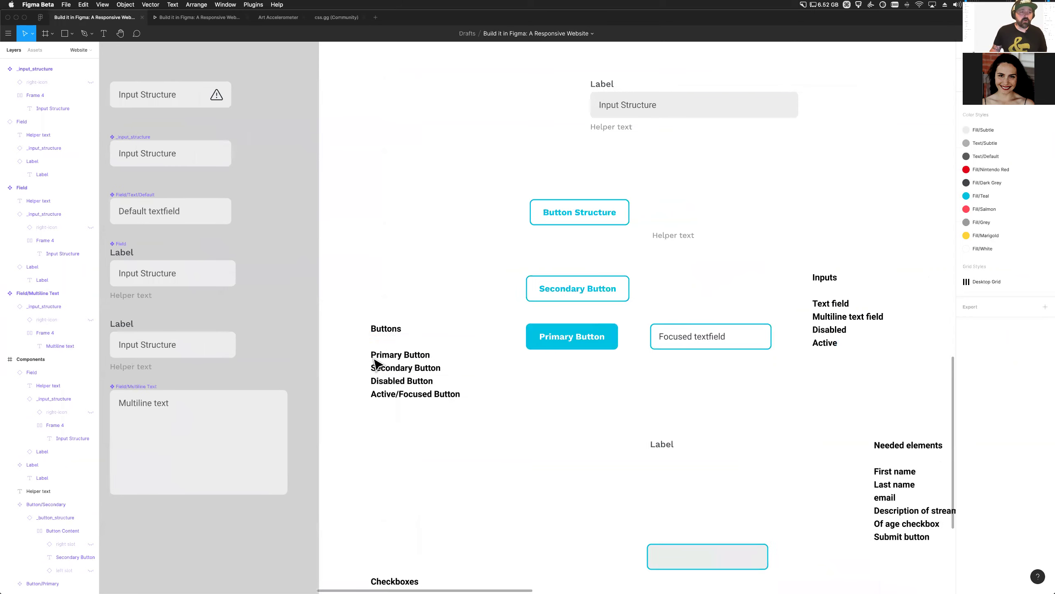
{"action": "scroll", "coordinate": [307, 391], "scroll_direction": "left", "scroll_amount": 2}
{"action": "left_click", "coordinate": [201, 353]}
{"action": "scroll", "coordinate": [208, 347], "scroll_direction": "left", "scroll_amount": 2}
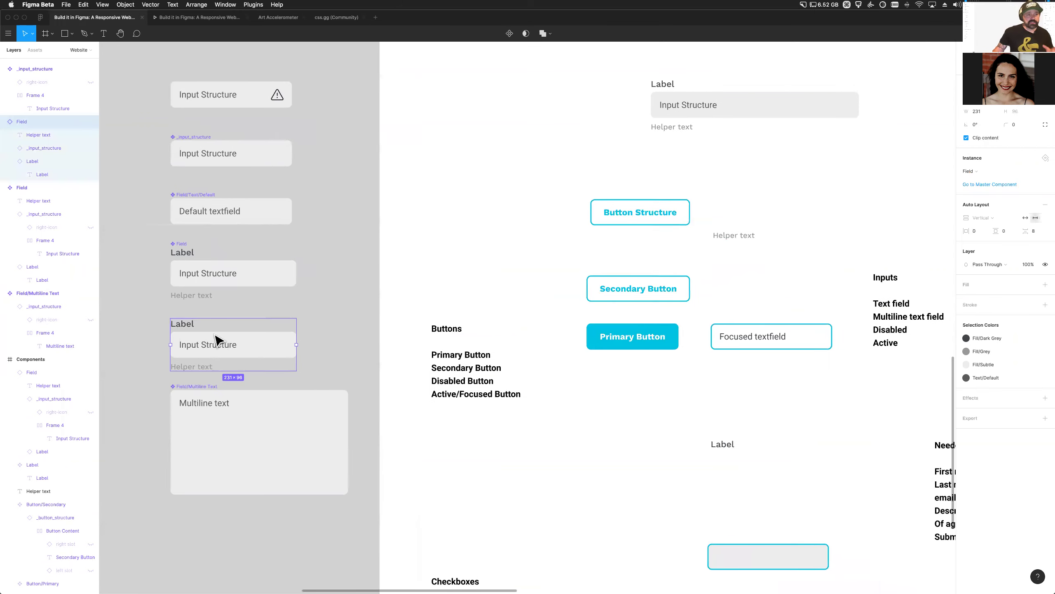
{"action": "left_click", "coordinate": [224, 283]}
{"action": "left_click", "coordinate": [220, 349]}
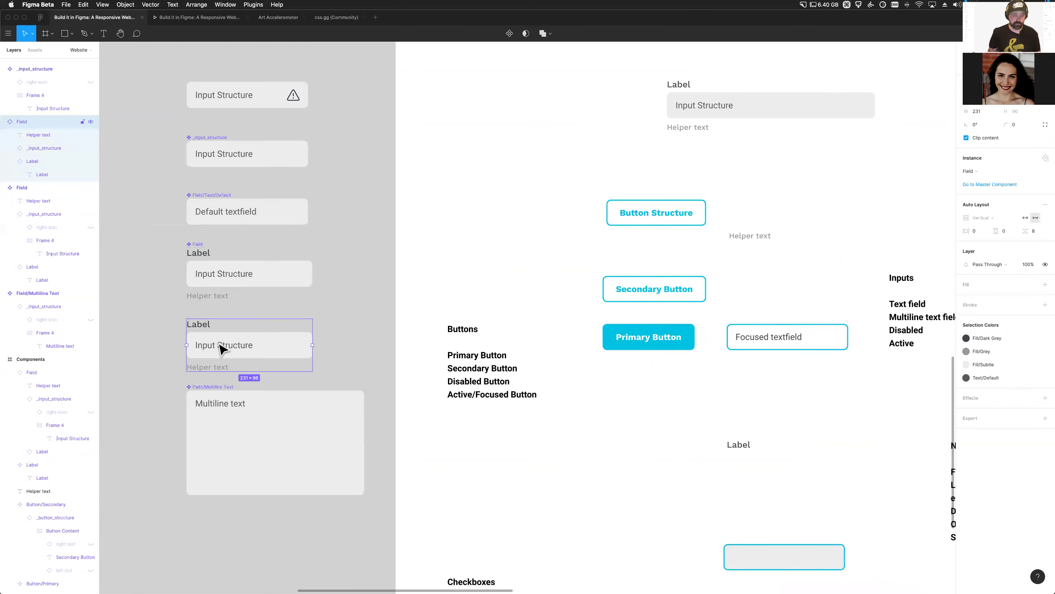
{"action": "scroll", "coordinate": [230, 361], "scroll_direction": "down", "scroll_amount": 2}
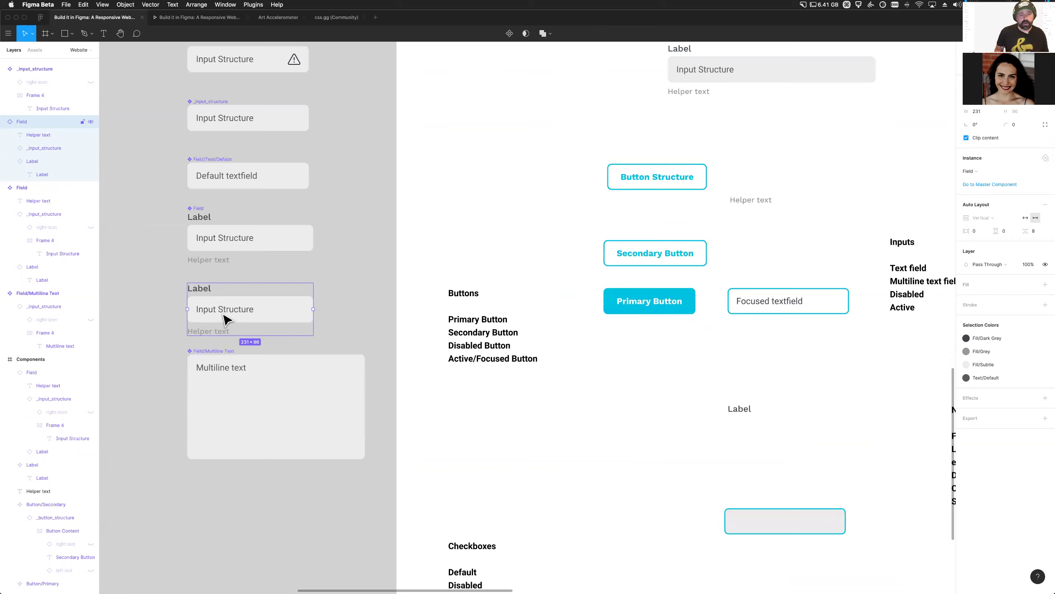
{"action": "double_click", "coordinate": [225, 318]}
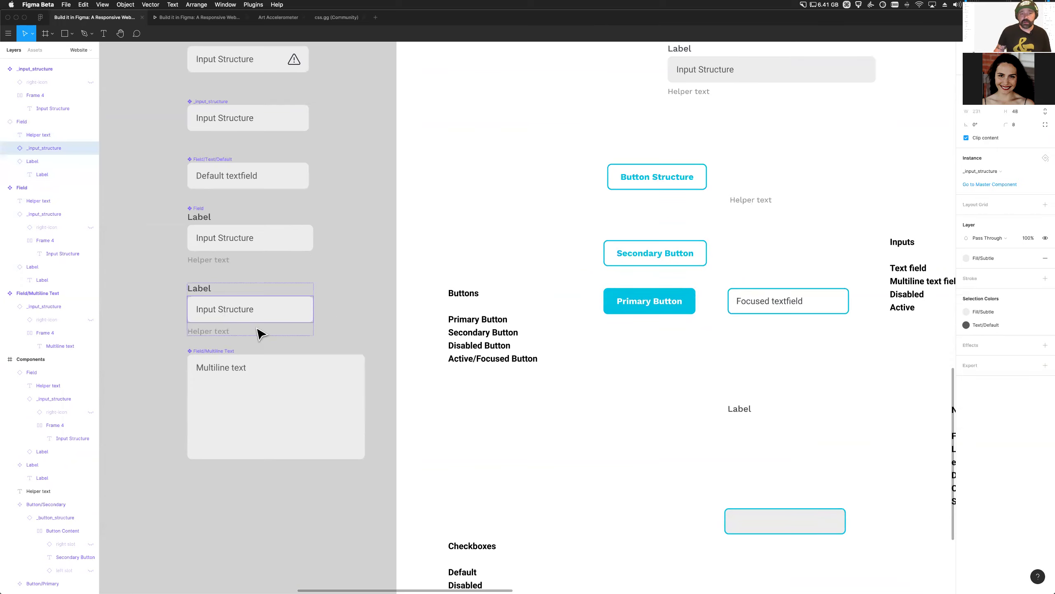
{"action": "left_click", "coordinate": [981, 173]}
{"action": "mouse_move", "coordinate": [988, 234]}
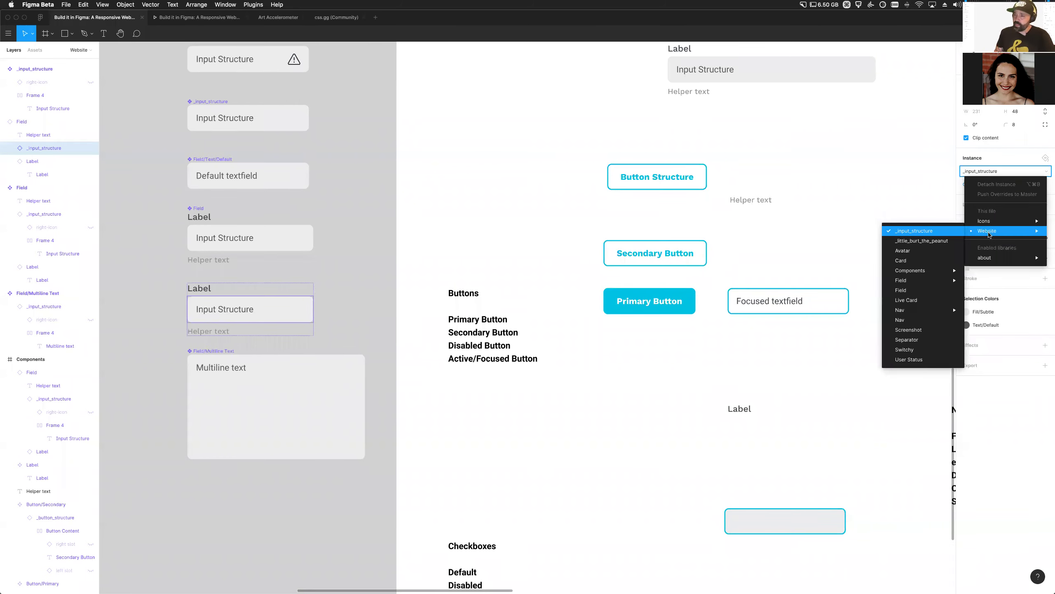
{"action": "mouse_move", "coordinate": [913, 279]}
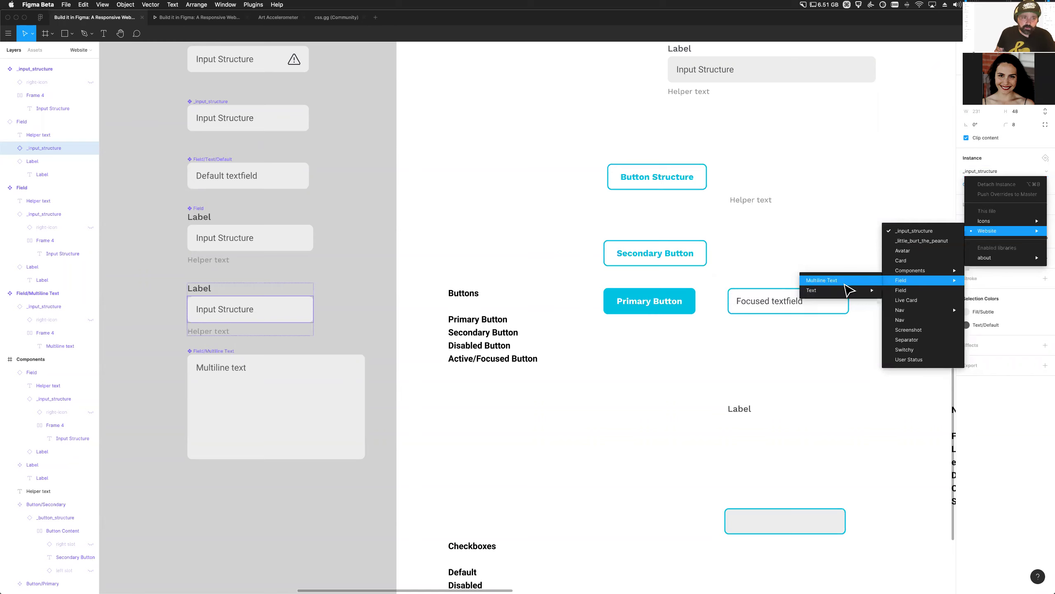
{"action": "left_click", "coordinate": [748, 286]}
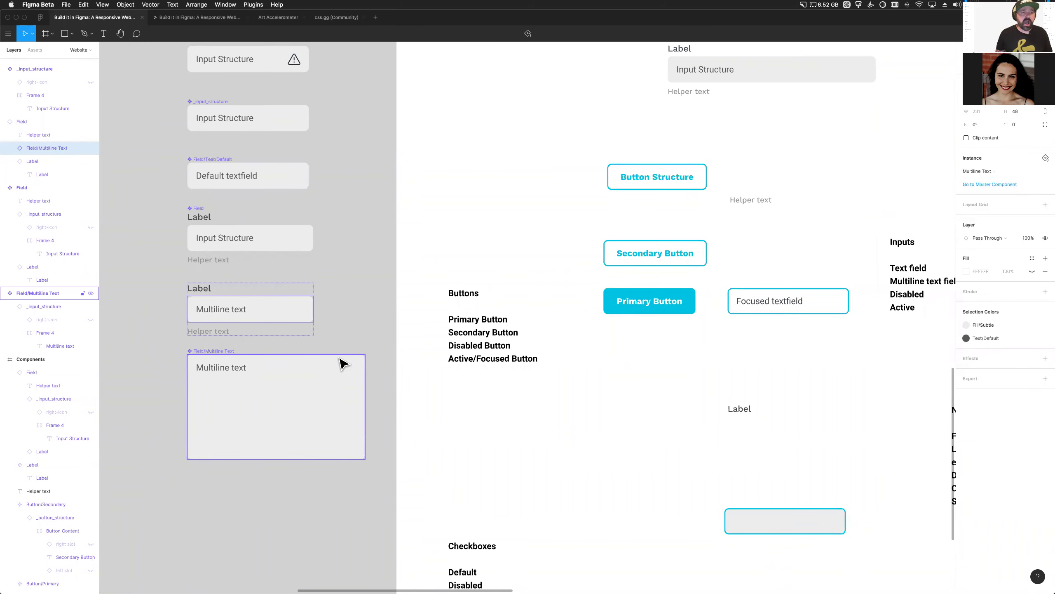
Compare the size of the swapped input in the lower Field instance with the Field/Multiline Text component
{"action": "scroll", "coordinate": [312, 362], "scroll_direction": "down", "scroll_amount": 5}
{"action": "scroll", "coordinate": [232, 300], "scroll_direction": "up", "scroll_amount": 2}
{"action": "scroll", "coordinate": [176, 270], "scroll_direction": "up", "scroll_amount": 3}
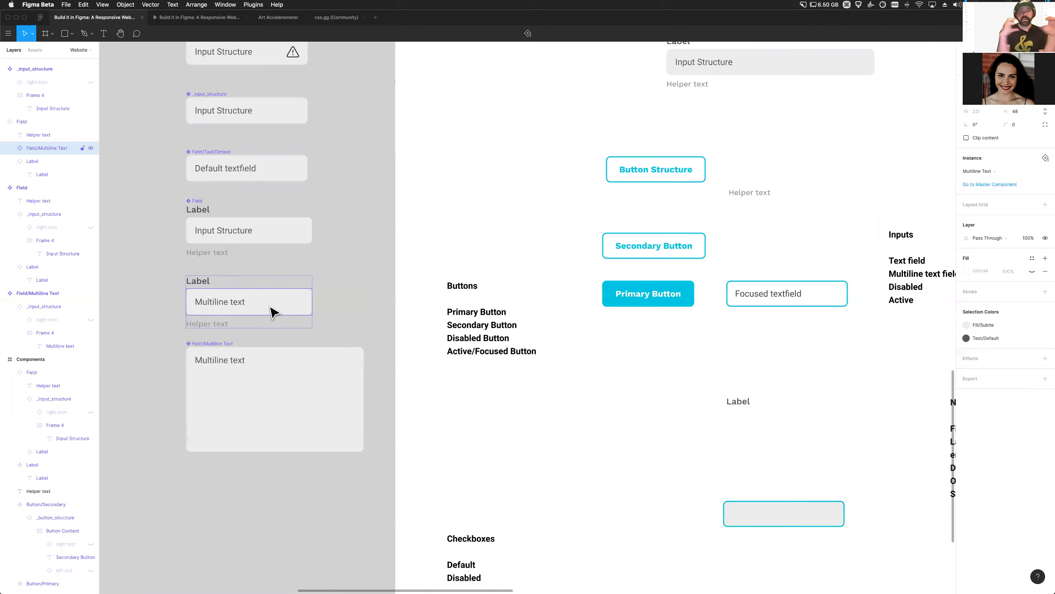
{"action": "scroll", "coordinate": [282, 310], "scroll_direction": "up", "scroll_amount": 5}
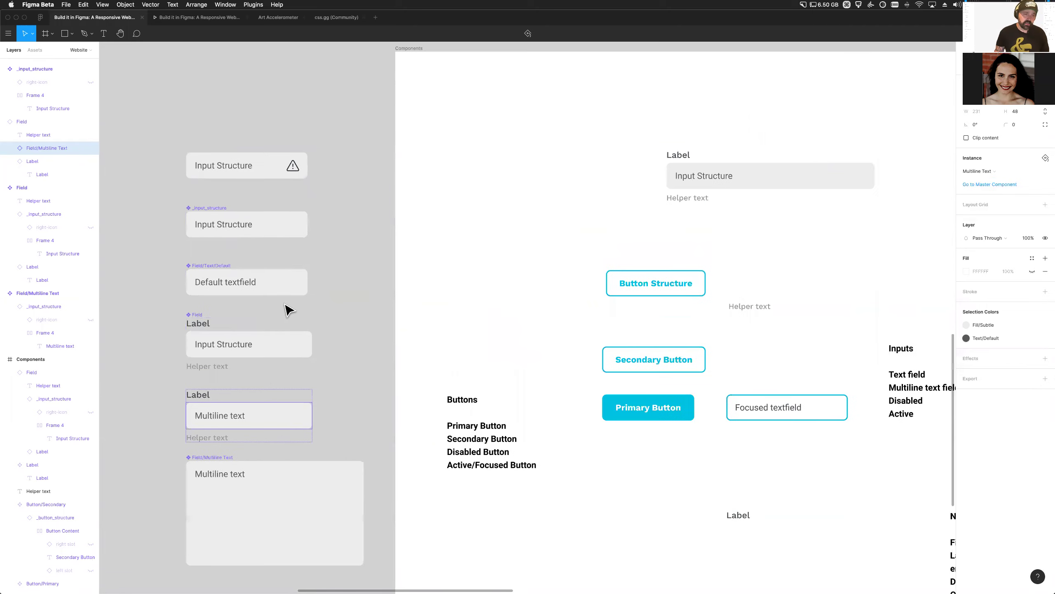
{"action": "scroll", "coordinate": [341, 325], "scroll_direction": "down", "scroll_amount": 3}
{"action": "scroll", "coordinate": [337, 331], "scroll_direction": "down", "scroll_amount": 2}
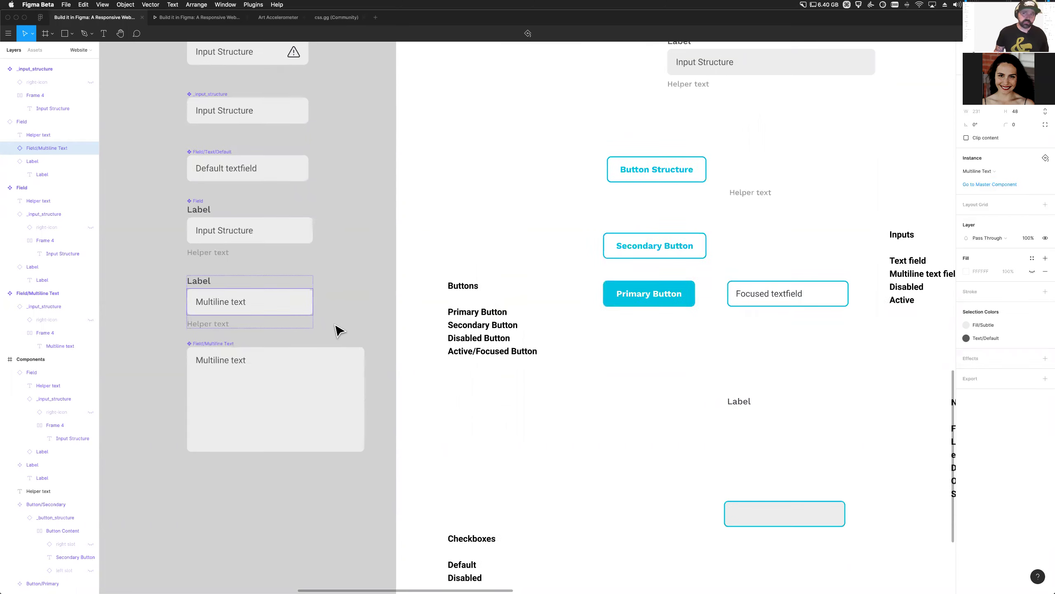
{"action": "scroll", "coordinate": [337, 331], "scroll_direction": "left", "scroll_amount": 2}
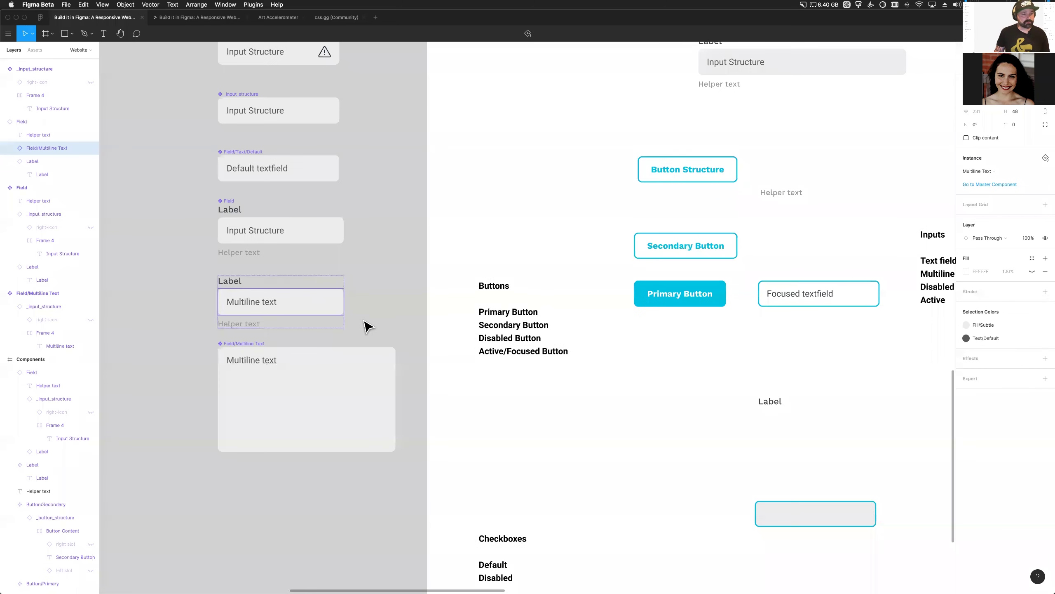
Remove the lower Field instance that contains the swapped multiline input
{"action": "left_click", "coordinate": [365, 321]}
{"action": "left_click", "coordinate": [302, 318]}
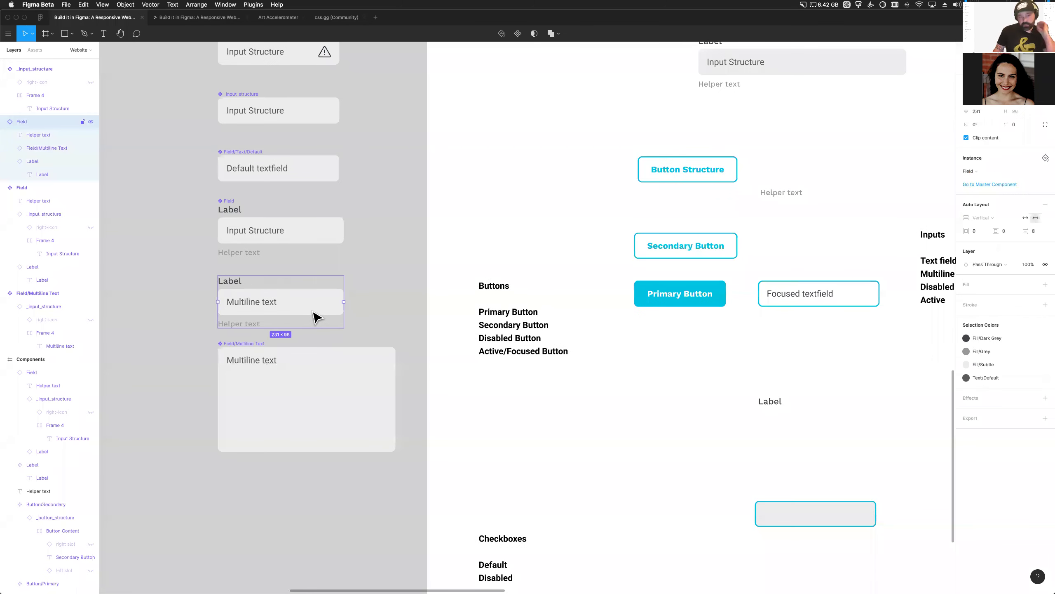
{"action": "scroll", "coordinate": [330, 375], "scroll_direction": "down", "scroll_amount": 2}
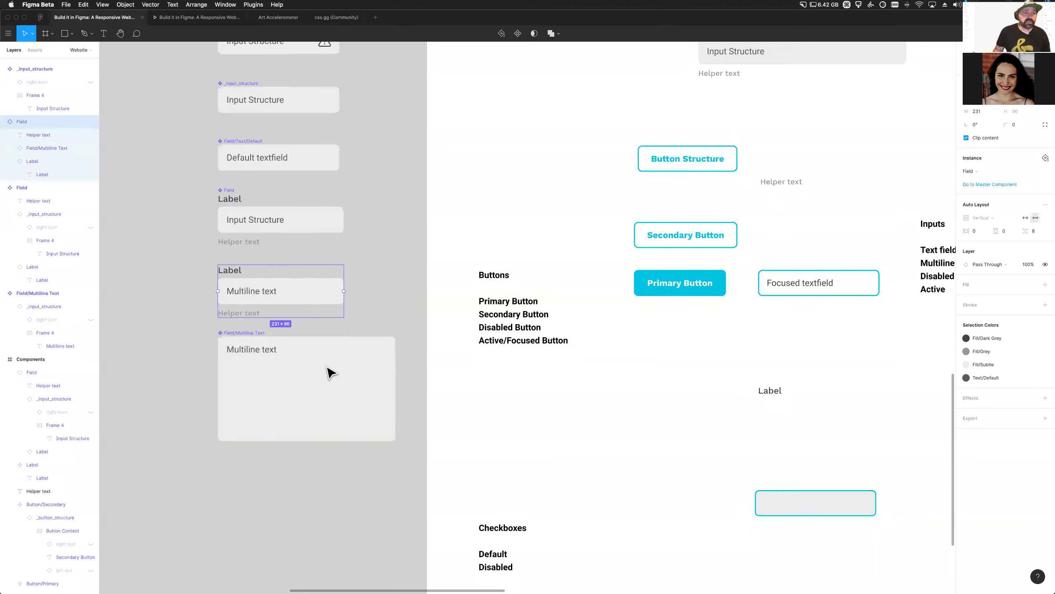
{"action": "key", "text": "super+z"}
{"action": "key", "text": "super+z"}
{"action": "key", "text": "super+z"}
{"action": "key", "text": "super+z"}
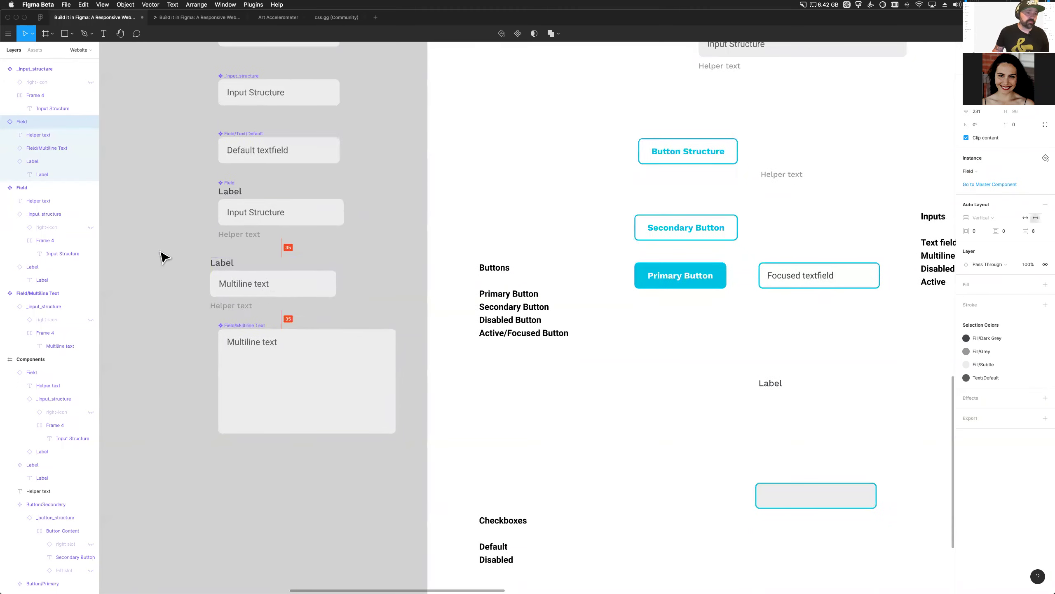
Move the Field/Multiline Text component up beneath Field/Text/Default and place the Field component below it
{"action": "left_click", "coordinate": [256, 214]}
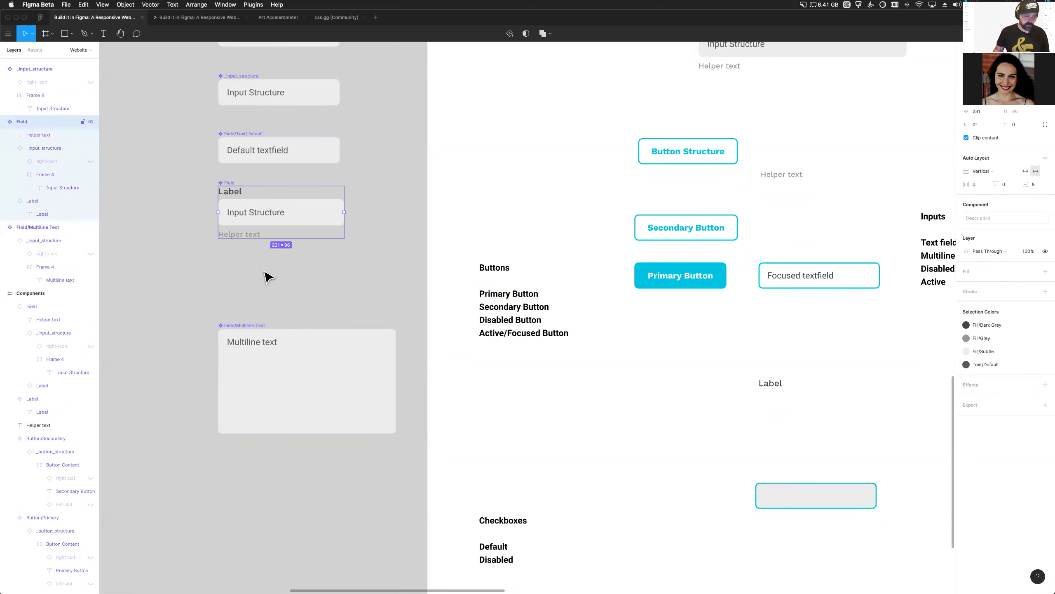
{"action": "left_click", "coordinate": [271, 361]}
{"action": "left_click_drag", "start_coordinate": [266, 340], "coordinate": [266, 290]}
{"action": "left_click_drag", "start_coordinate": [262, 195], "coordinate": [266, 432]}
{"action": "left_click_drag", "start_coordinate": [259, 313], "coordinate": [255, 292]}
Place a duplicate Field instance directly below the Field component and detach it from its master
{"action": "left_click_drag", "start_coordinate": [254, 443], "coordinate": [255, 412]}
{"action": "right_click", "coordinate": [255, 407]}
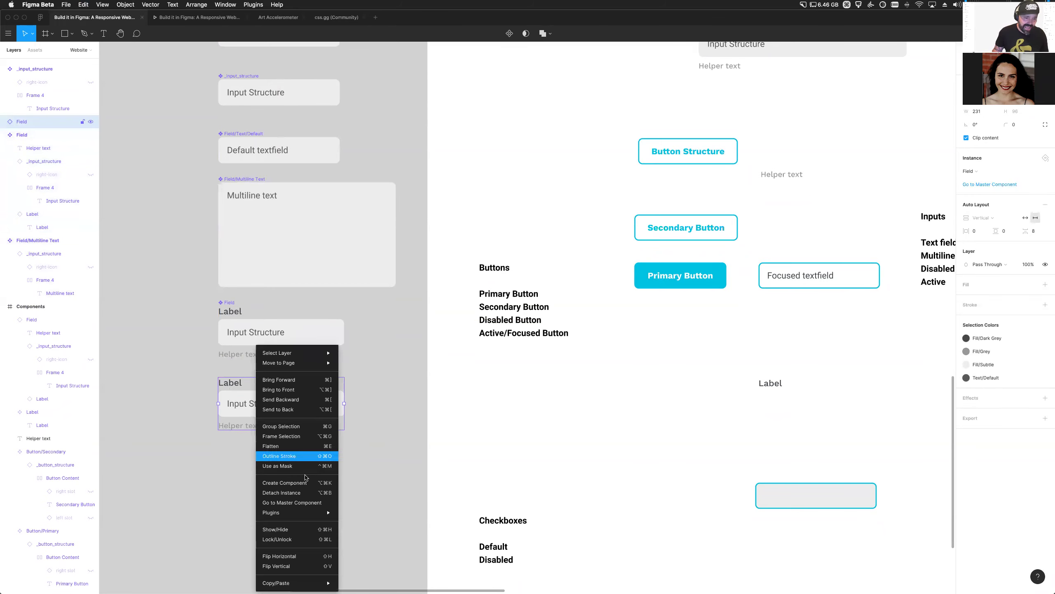
{"action": "left_click", "coordinate": [306, 496]}
{"action": "left_click", "coordinate": [271, 432]}
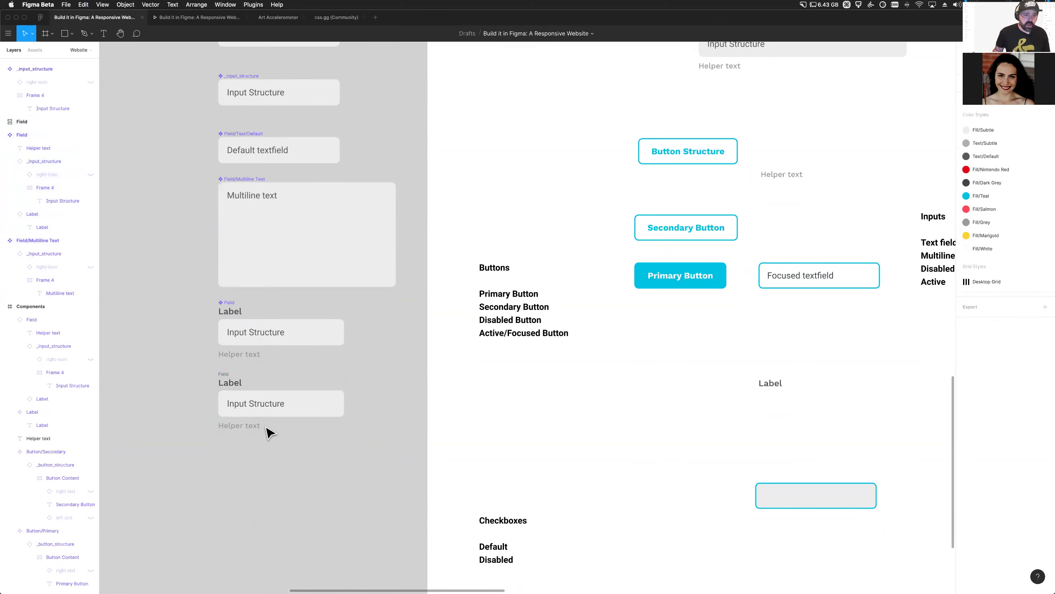
Replace the _input_structure inside the detached Field frame with a copied Field/Multiline Text instance
{"action": "left_click", "coordinate": [223, 381]}
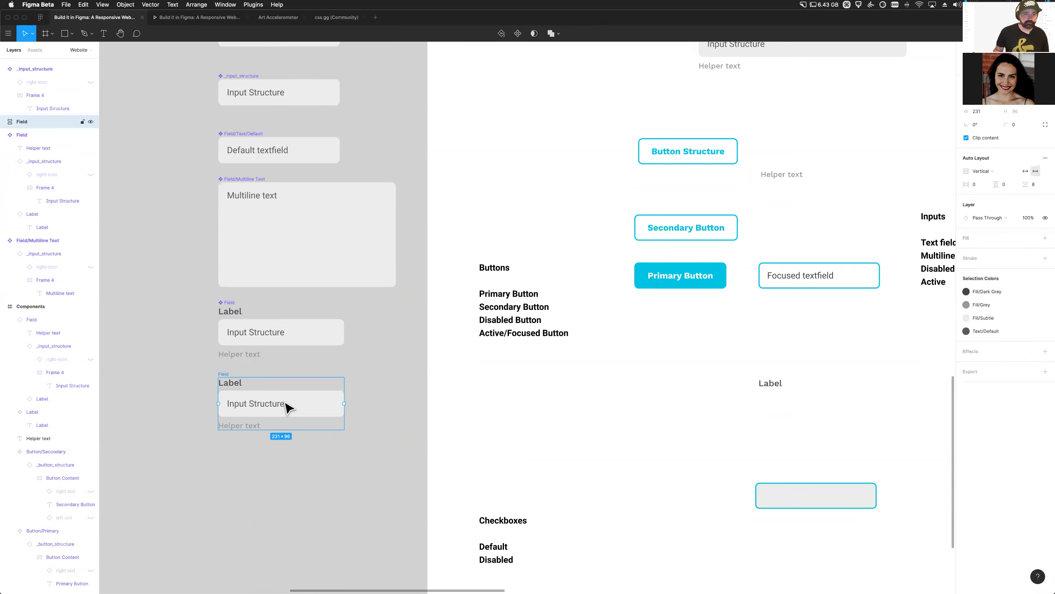
{"action": "left_click", "coordinate": [282, 259]}
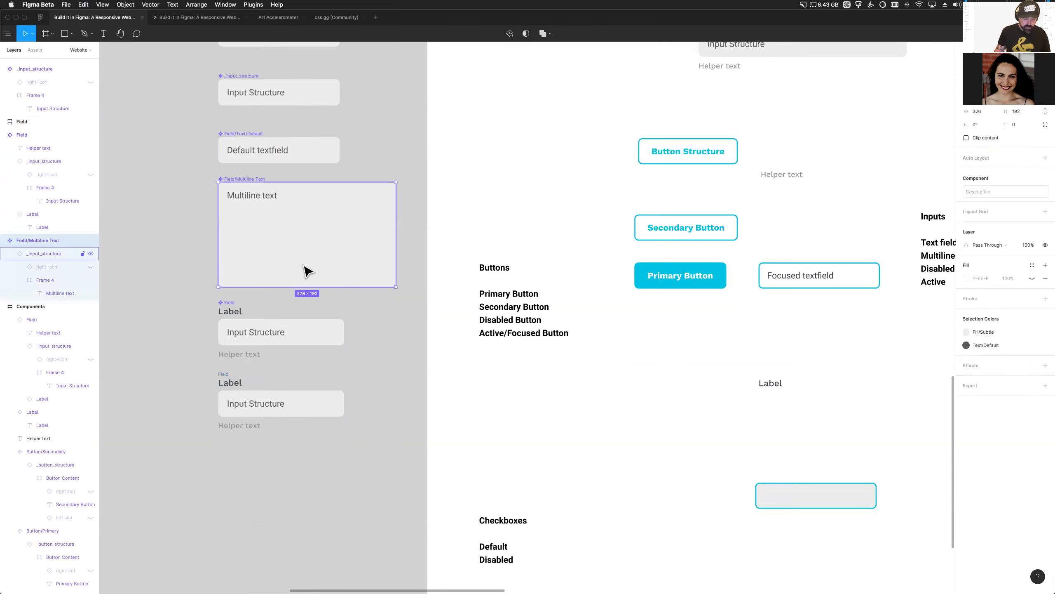
{"action": "left_click", "coordinate": [236, 401]}
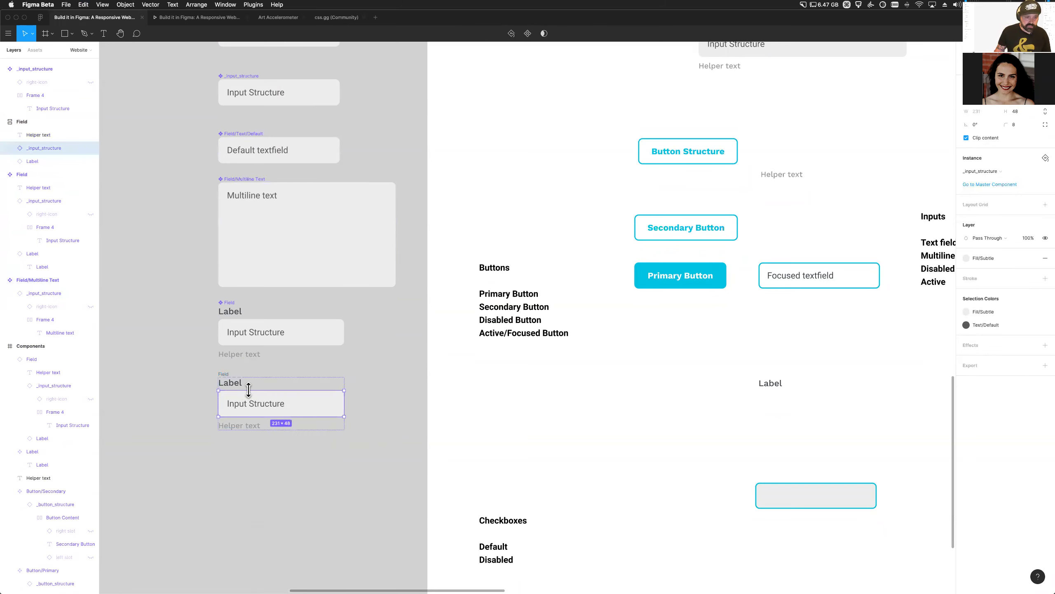
{"action": "key", "text": "super+v"}
{"action": "left_click", "coordinate": [277, 414]}
{"action": "key", "text": "Delete"}
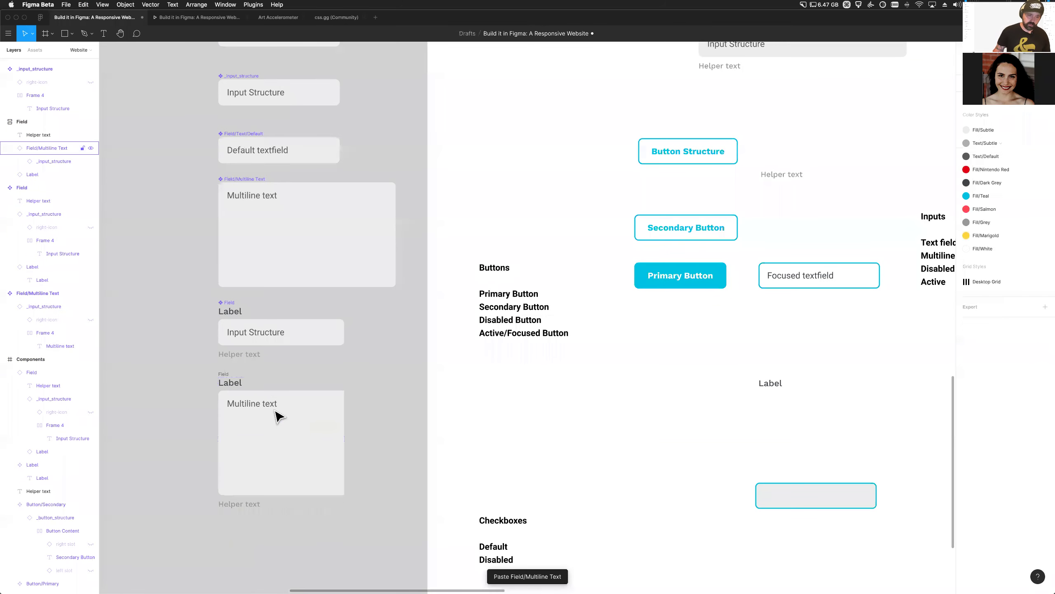
Widen the detached Field frame with the multiline input to 326, matching the Field/Multiline Text component
{"action": "left_click", "coordinate": [226, 378]}
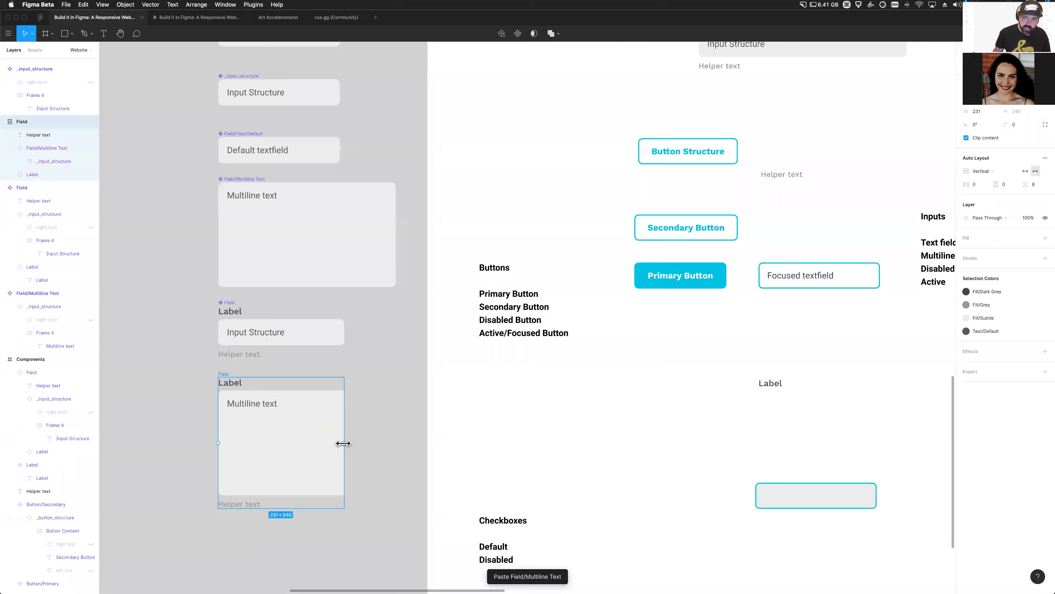
{"action": "left_click_drag", "start_coordinate": [344, 442], "coordinate": [400, 443]}
{"action": "key", "text": "super+z"}
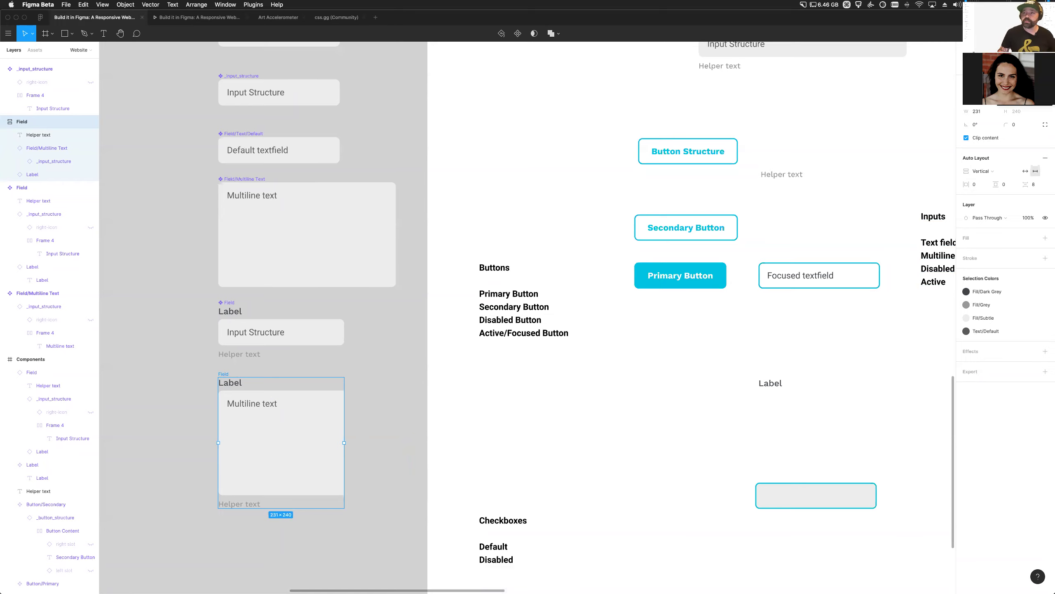
{"action": "key", "text": "super+shift+z"}
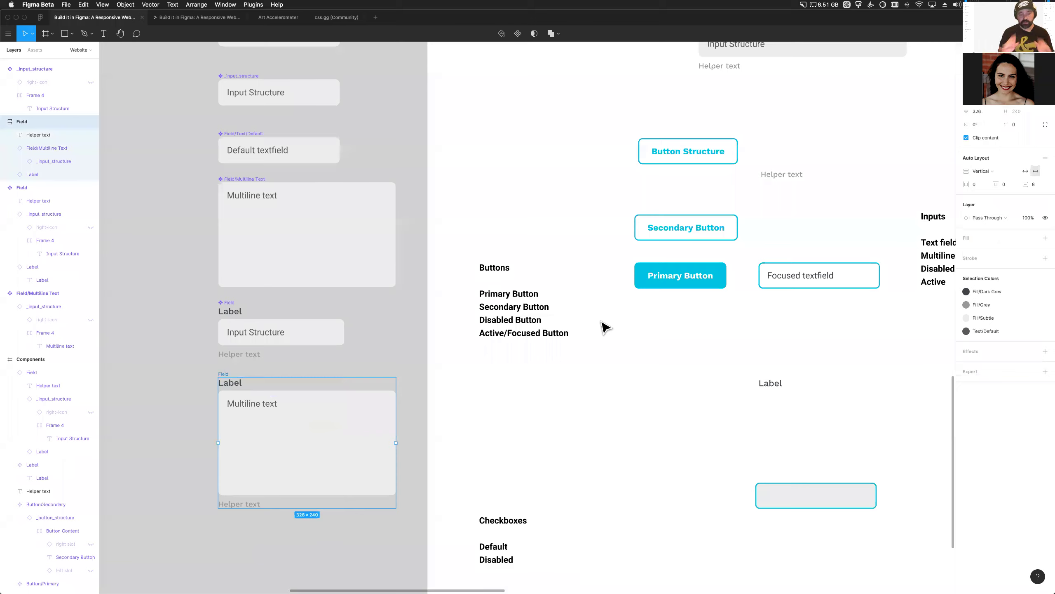
{"action": "left_click", "coordinate": [82, 386]}
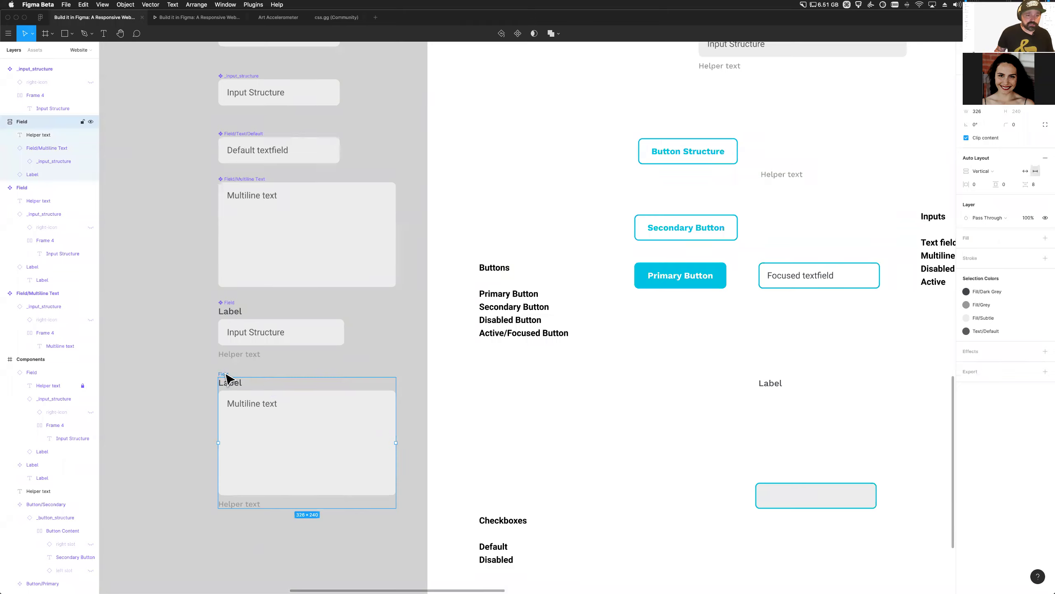
Turn the detached Field frame into a component and name it Multiline Field
{"action": "left_click", "coordinate": [518, 33]}
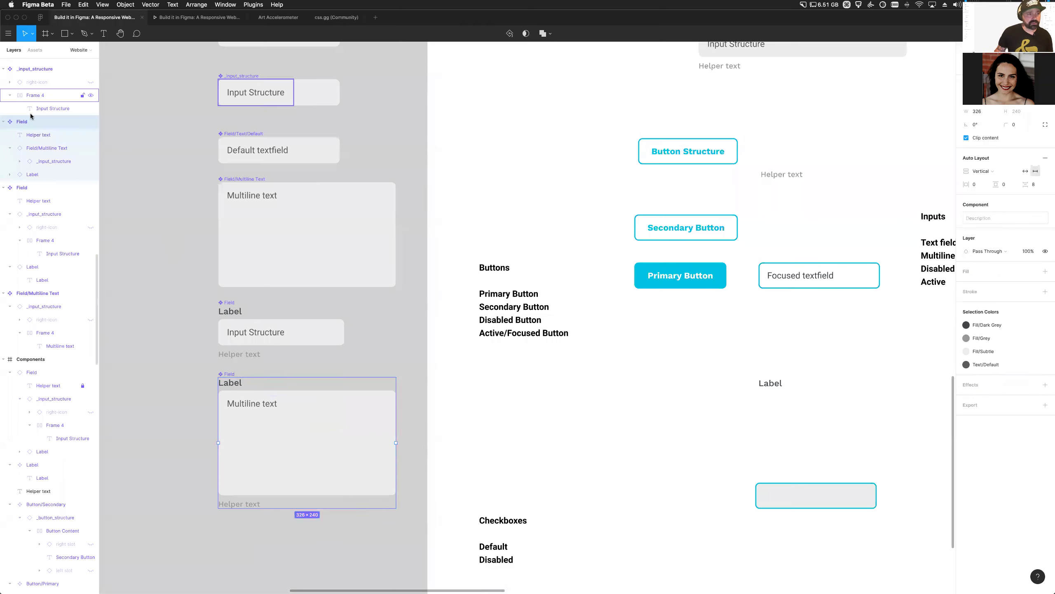
{"action": "double_click", "coordinate": [40, 122]}
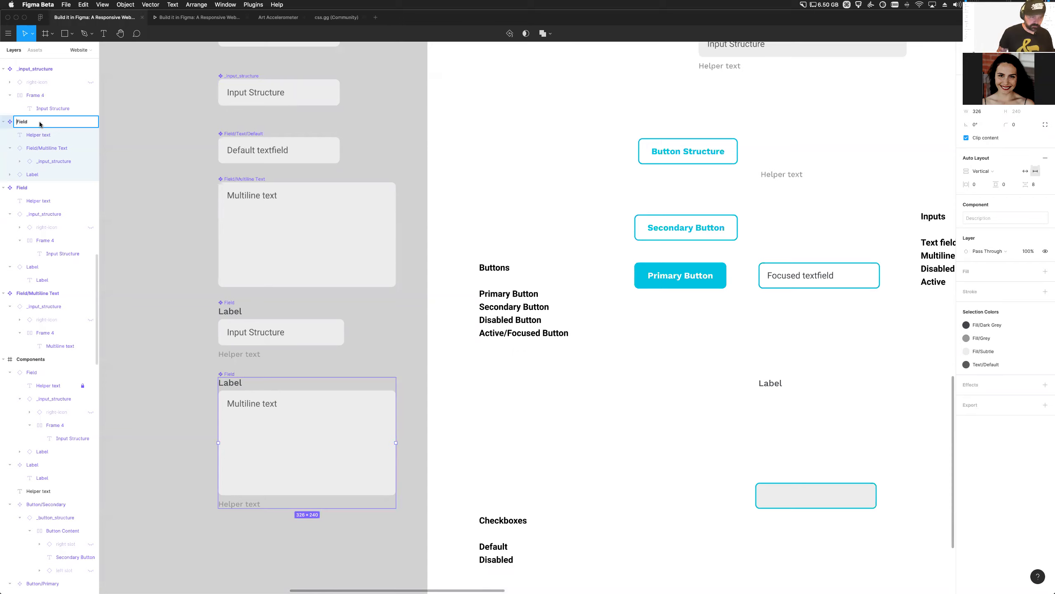
{"action": "type", "text": "Multiline"}
{"action": "key", "text": "Return"}
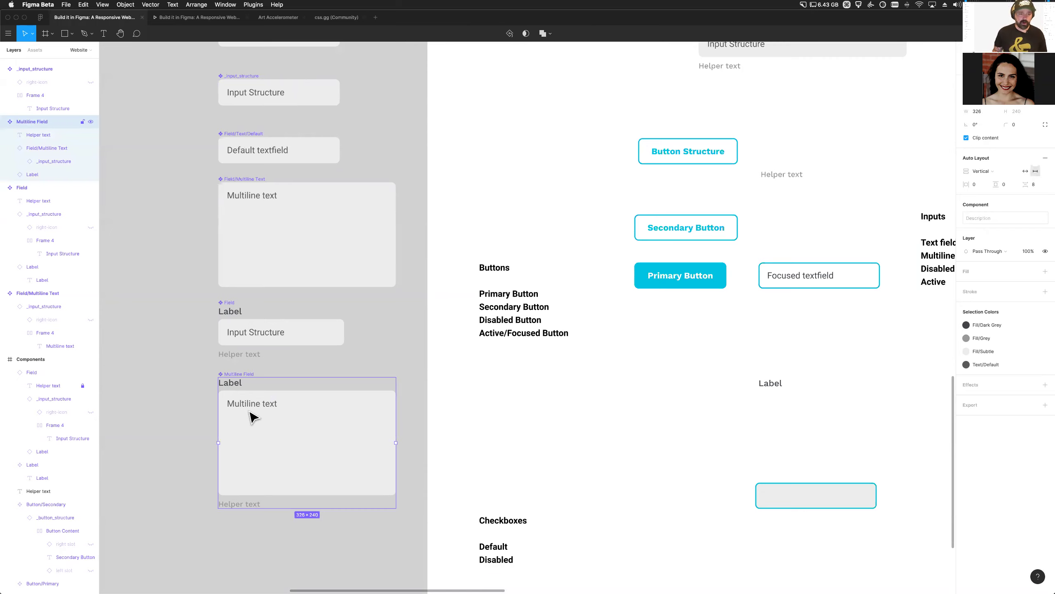
Try the text "fas df asd fa sd" in the Multiline Field's helper text, undo it, and reselect the component
{"action": "double_click", "coordinate": [253, 504]}
{"action": "type", "text": "fas df asd fa sd"}
{"action": "key", "text": "super+z"}
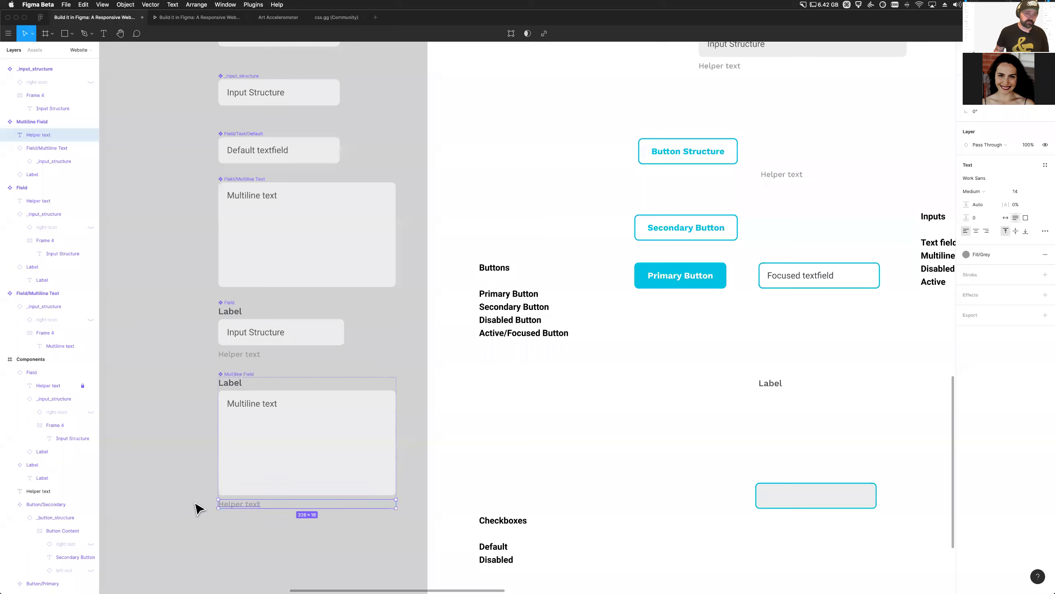
{"action": "key", "text": "Escape"}
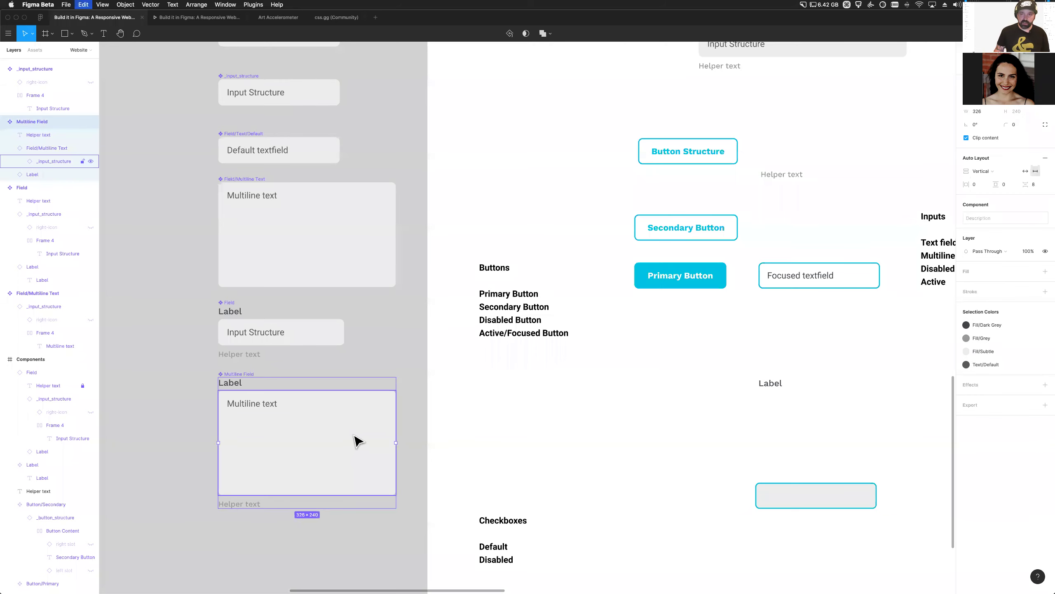
Show the layout grids and place a Multiline Field instance below the First name field on the signup page
{"action": "scroll", "coordinate": [357, 440], "scroll_direction": "right", "scroll_amount": 15}
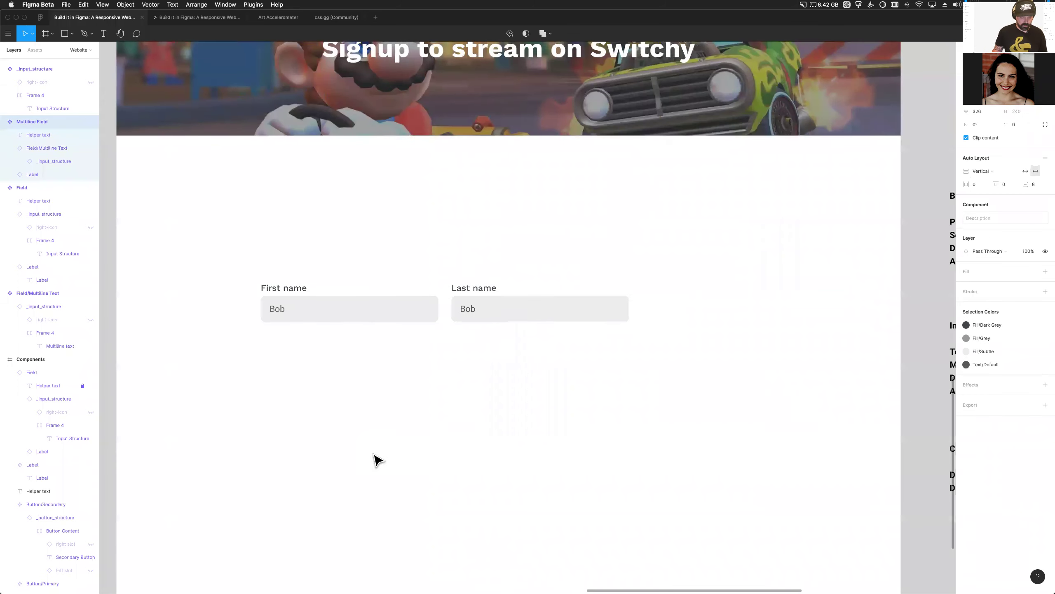
{"action": "scroll", "coordinate": [374, 457], "scroll_direction": "down", "scroll_amount": 5}
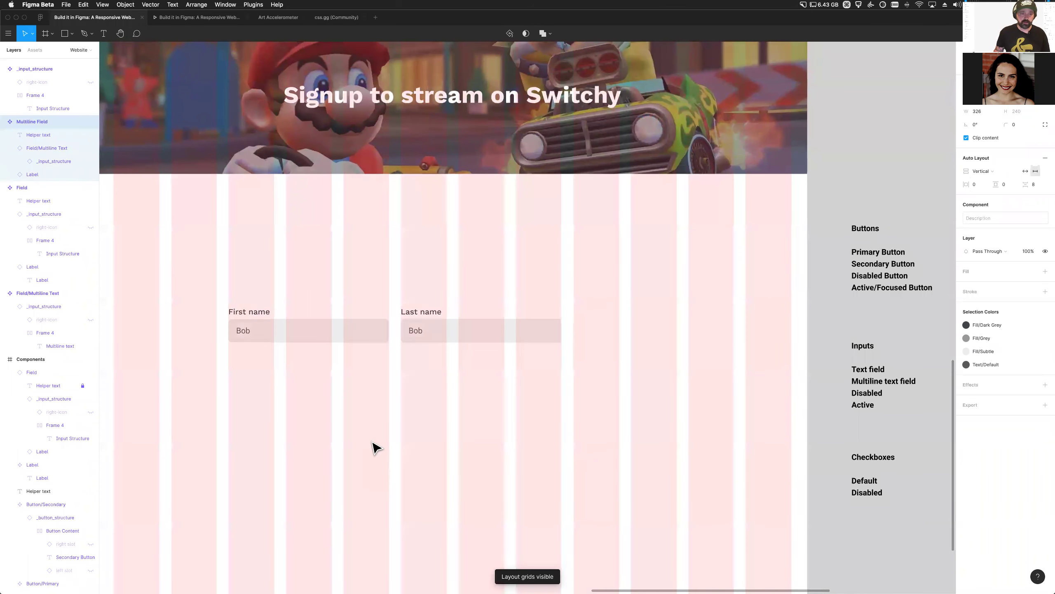
{"action": "key", "text": "super+v"}
Label the Multiline Field instance "Tell us what you will be streaming" and widen it to 676, spanning both name fields
{"action": "double_click", "coordinate": [247, 373]}
{"action": "double_click", "coordinate": [245, 372]}
{"action": "type", "text": "De"}
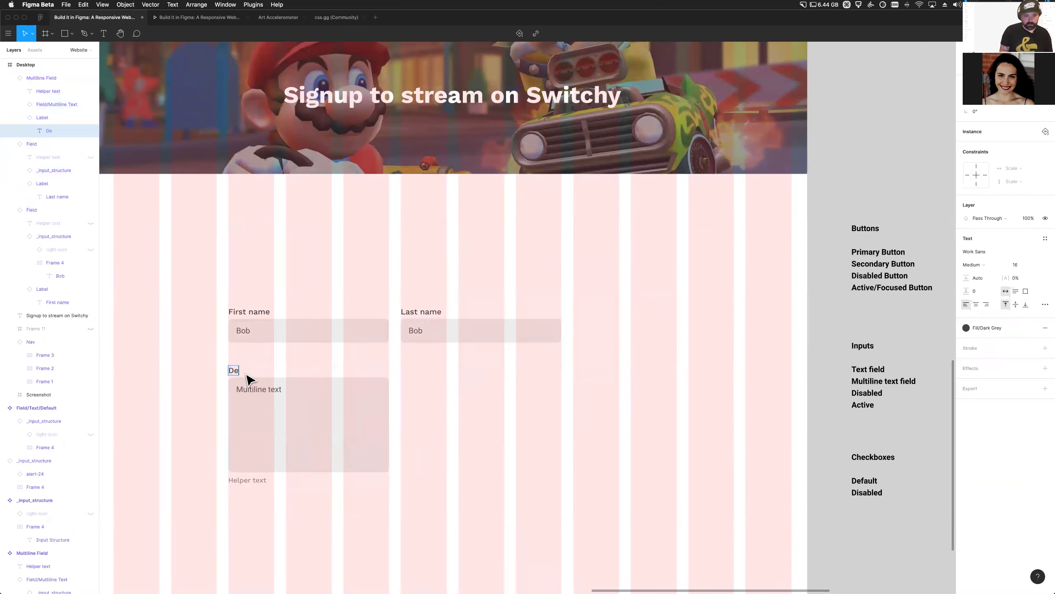
{"action": "type", "text": "ell us wh"}
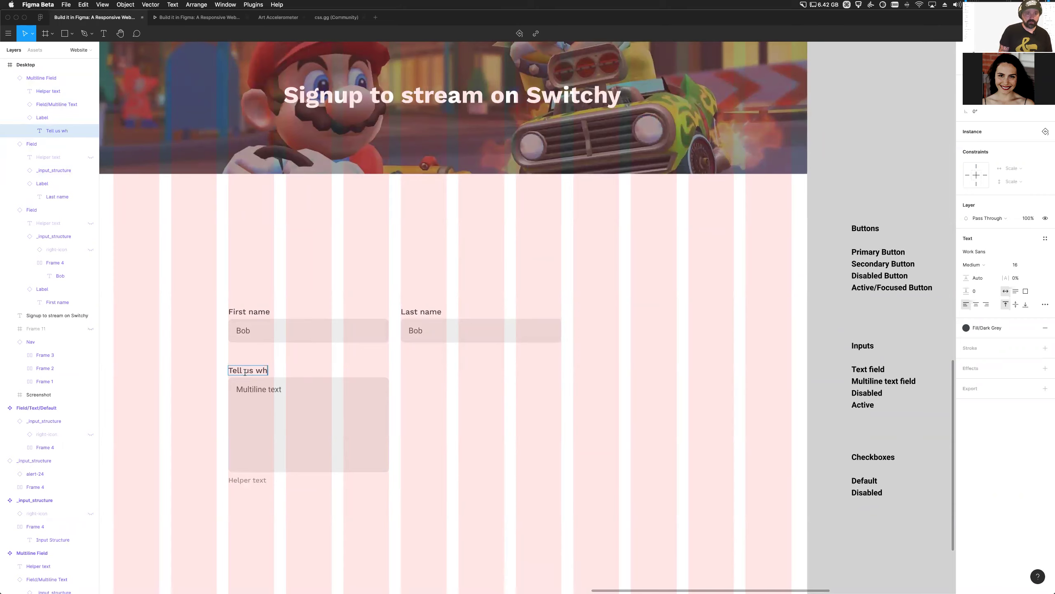
{"action": "type", "text": "at you will "}
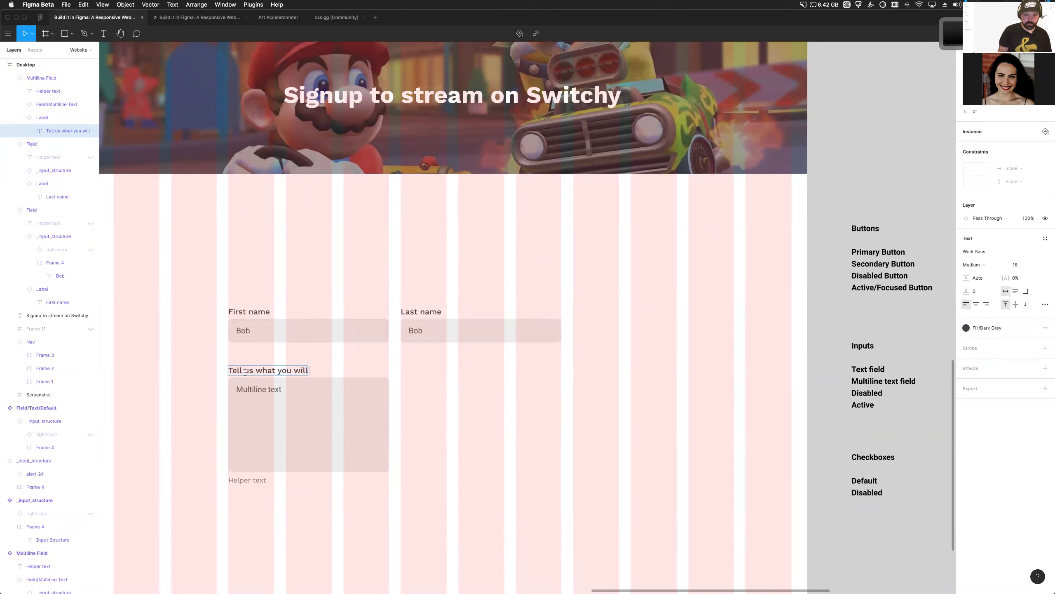
{"action": "type", "text": "be streaming"}
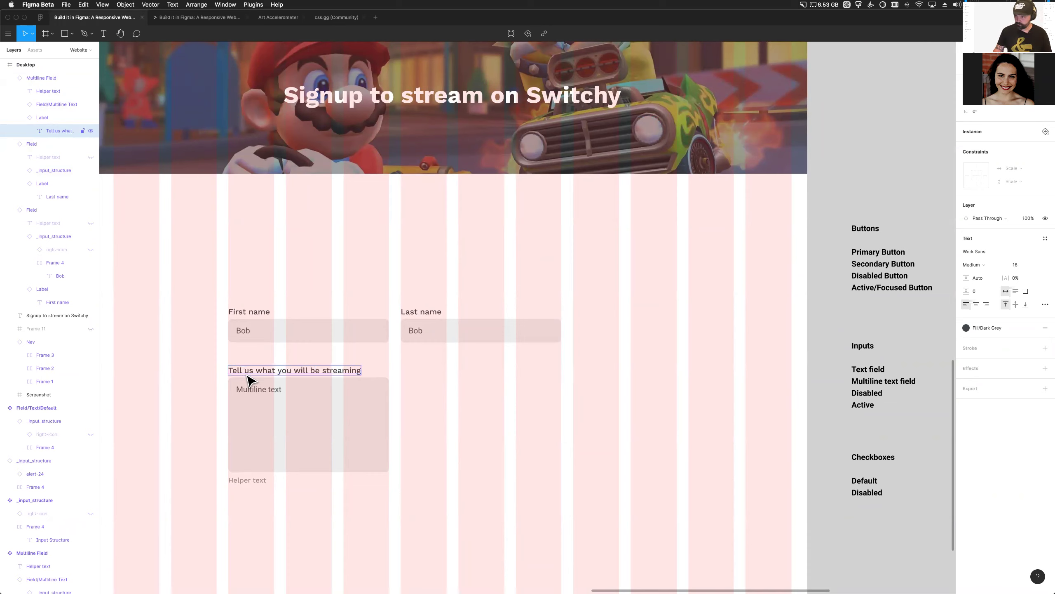
{"action": "key", "text": "Escape"}
{"action": "key", "text": "Escape"}
{"action": "left_click", "coordinate": [341, 478]}
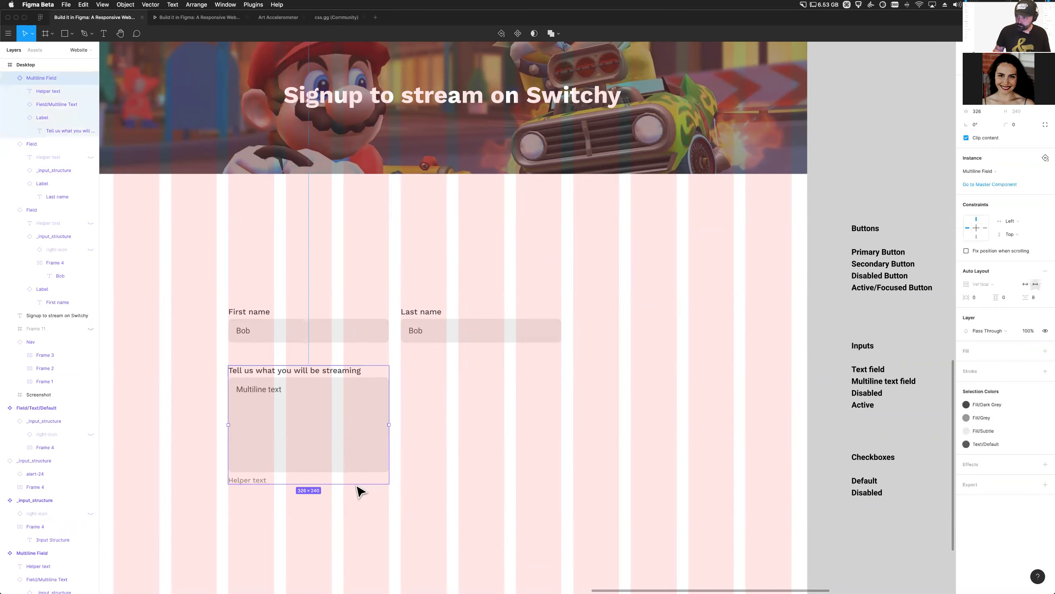
{"action": "left_click_drag", "start_coordinate": [389, 425], "coordinate": [561, 425]}
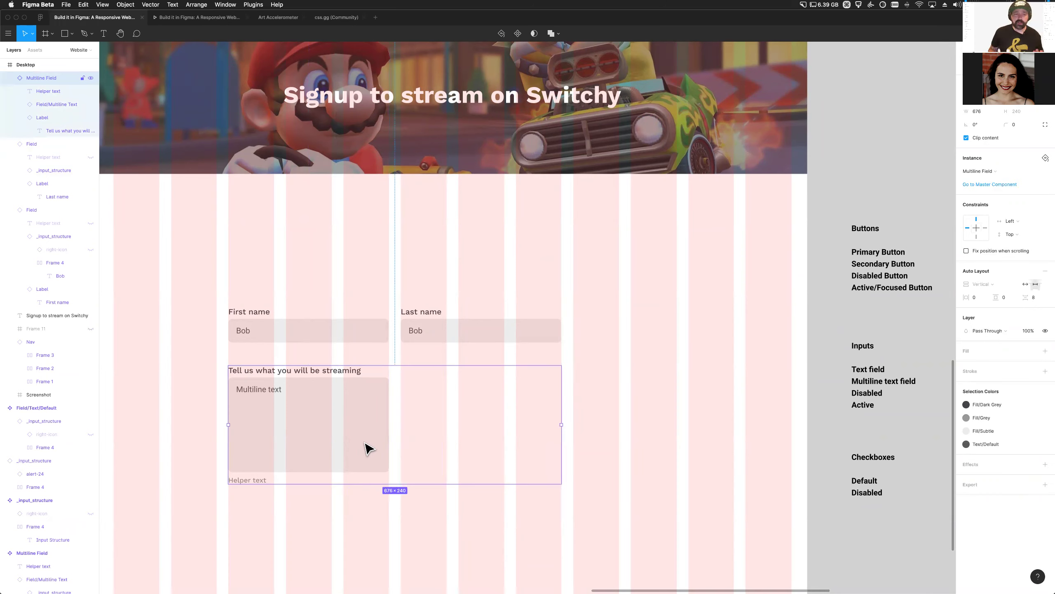
Try to stretch the nested Field/Multiline Text across the widened instance on the signup page, and undo it
{"action": "double_click", "coordinate": [337, 444]}
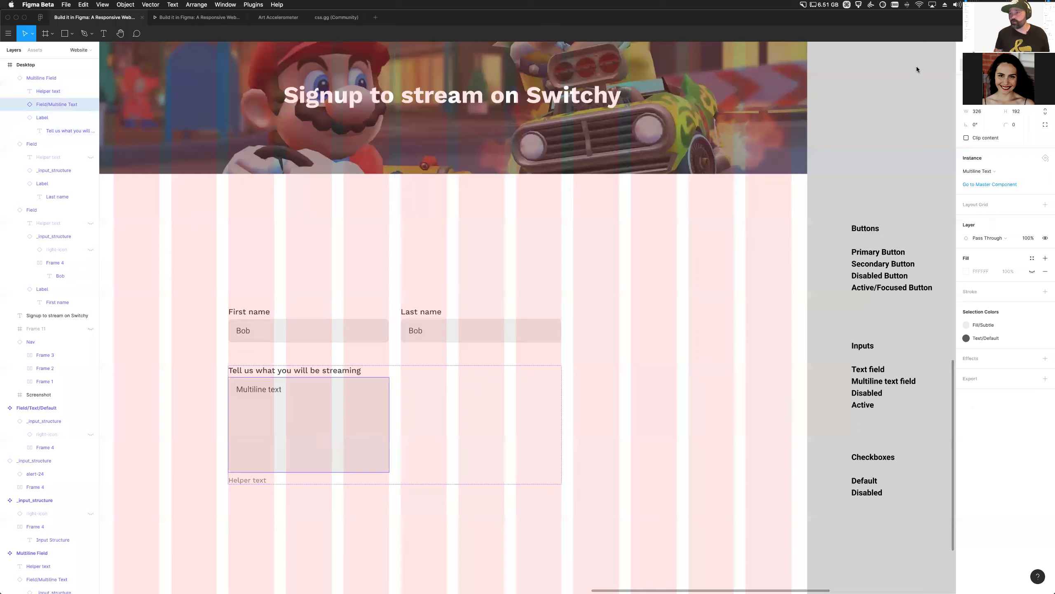
{"action": "left_click", "coordinate": [1046, 158]}
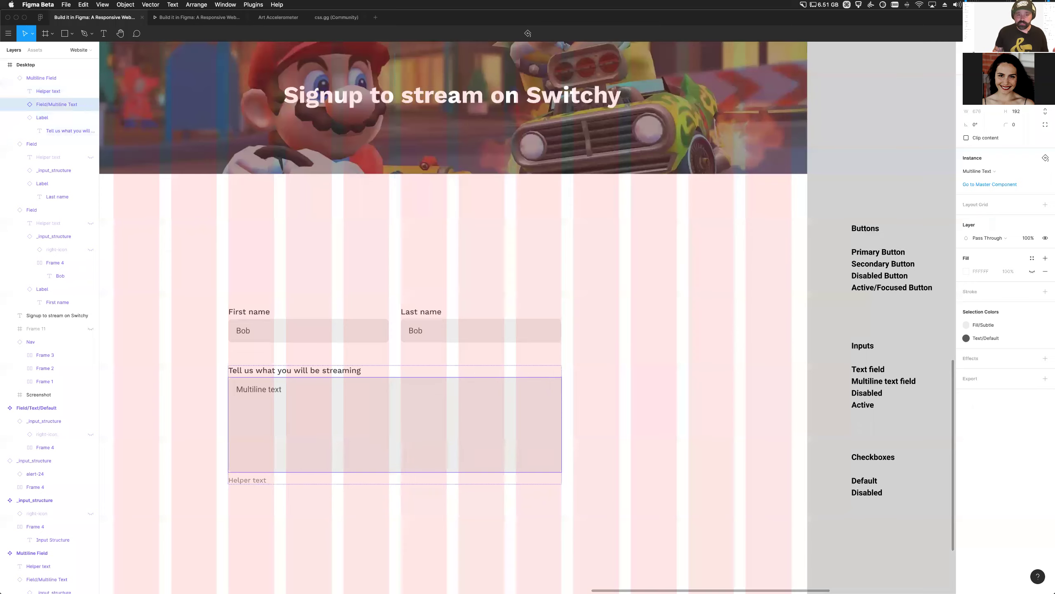
{"action": "key", "text": "super+z"}
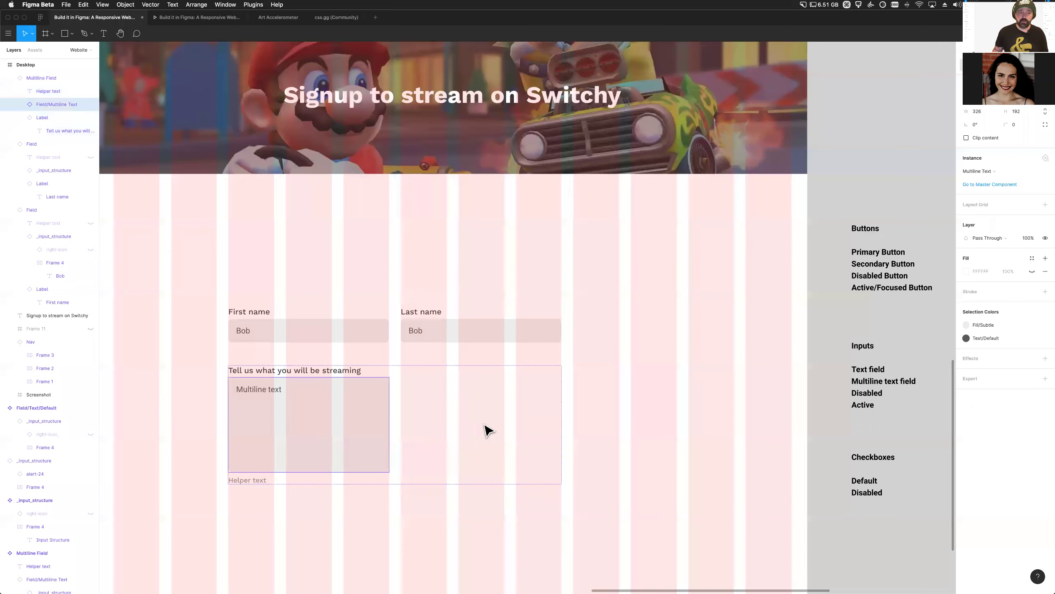
Go to the Multiline Field master component and stretch its nested Field/Multiline Text to fill the component's width
{"action": "key", "text": "Escape"}
{"action": "right_click", "coordinate": [349, 434]}
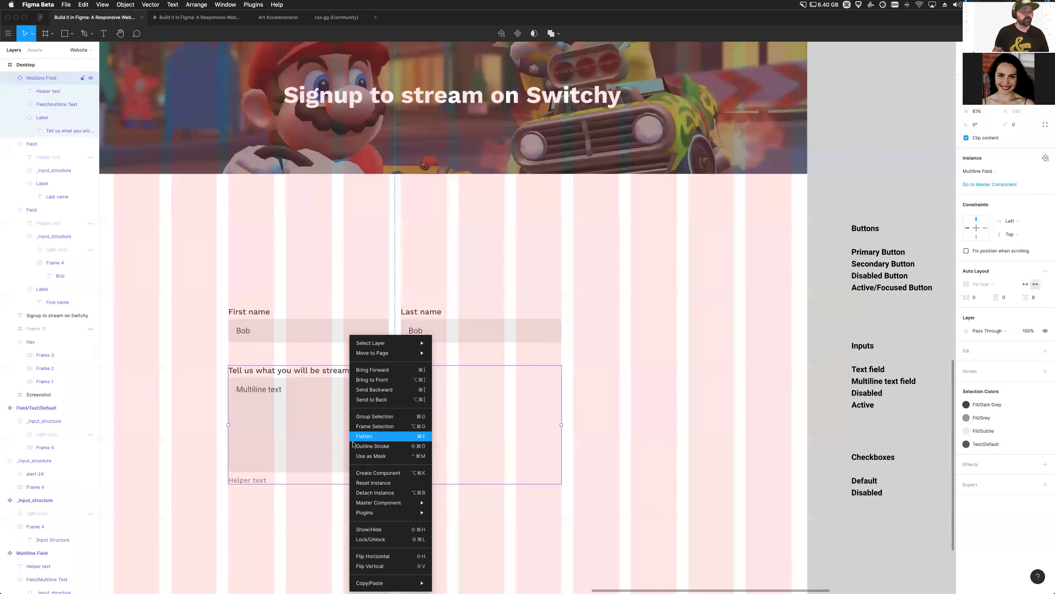
{"action": "left_click", "coordinate": [384, 493]}
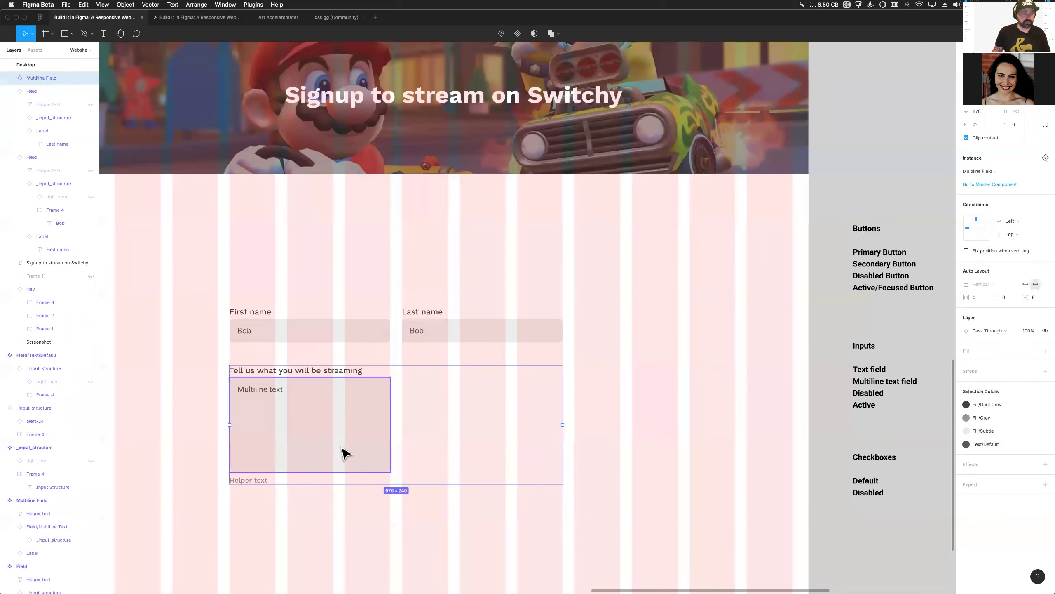
{"action": "right_click", "coordinate": [331, 409]}
{"action": "mouse_move", "coordinate": [367, 501]}
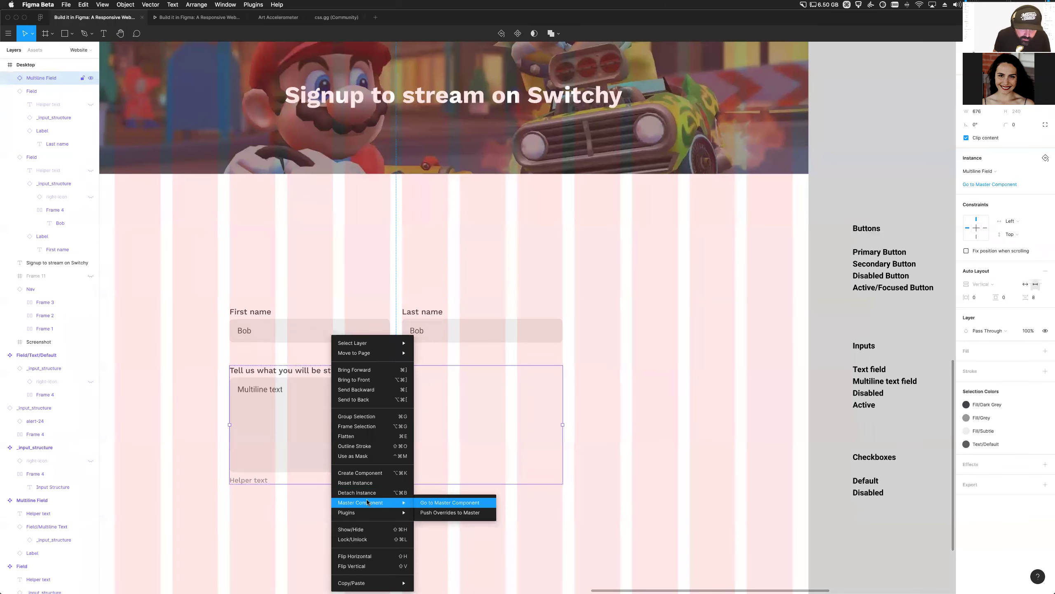
{"action": "left_click", "coordinate": [431, 504]}
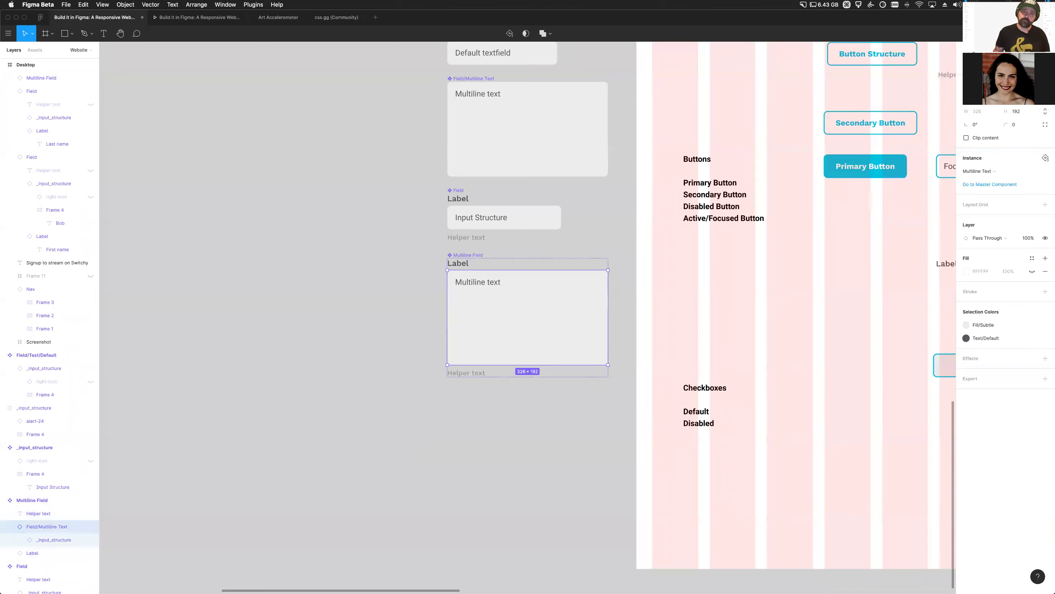
{"action": "scroll", "coordinate": [664, 317], "scroll_direction": "up", "scroll_amount": 5}
{"action": "scroll", "coordinate": [664, 318], "scroll_direction": "right", "scroll_amount": 4}
{"action": "left_click", "coordinate": [684, 411]}
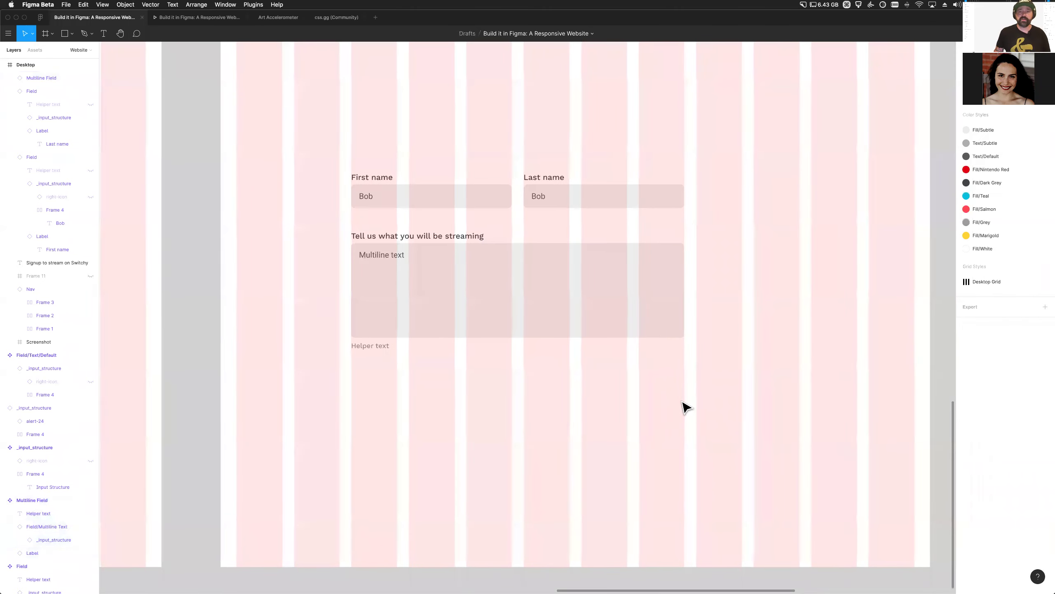
Shift the First name, Last name and multiline fields together one grid column to the right, centering them on the signup page
{"action": "scroll", "coordinate": [684, 405], "scroll_direction": "right", "scroll_amount": 3}
{"action": "scroll", "coordinate": [684, 405], "scroll_direction": "up", "scroll_amount": 2}
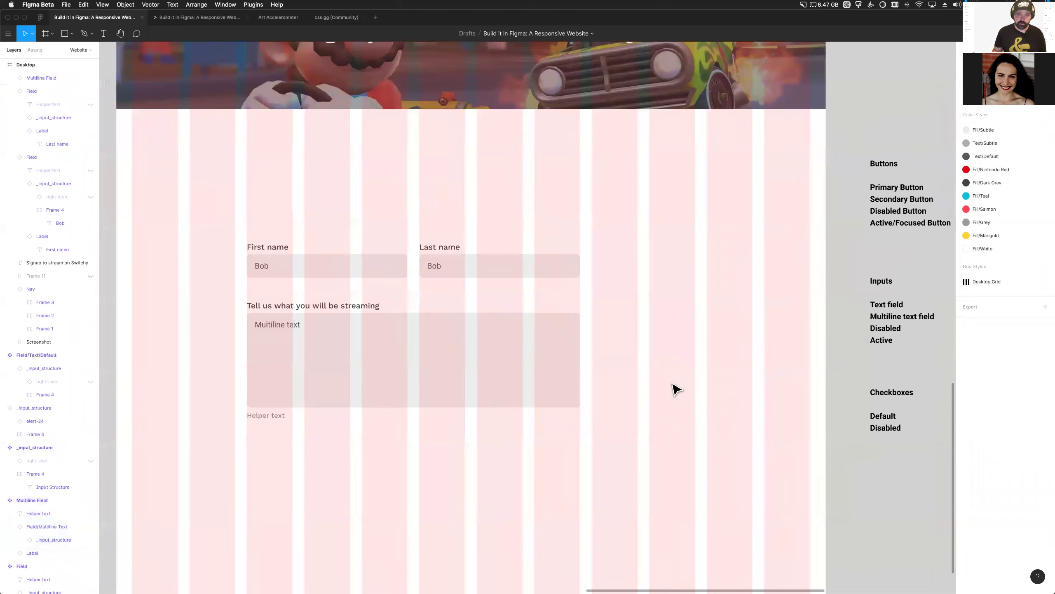
{"action": "left_click_drag", "start_coordinate": [228, 225], "coordinate": [668, 489]}
{"action": "left_click_drag", "start_coordinate": [457, 405], "coordinate": [492, 407]}
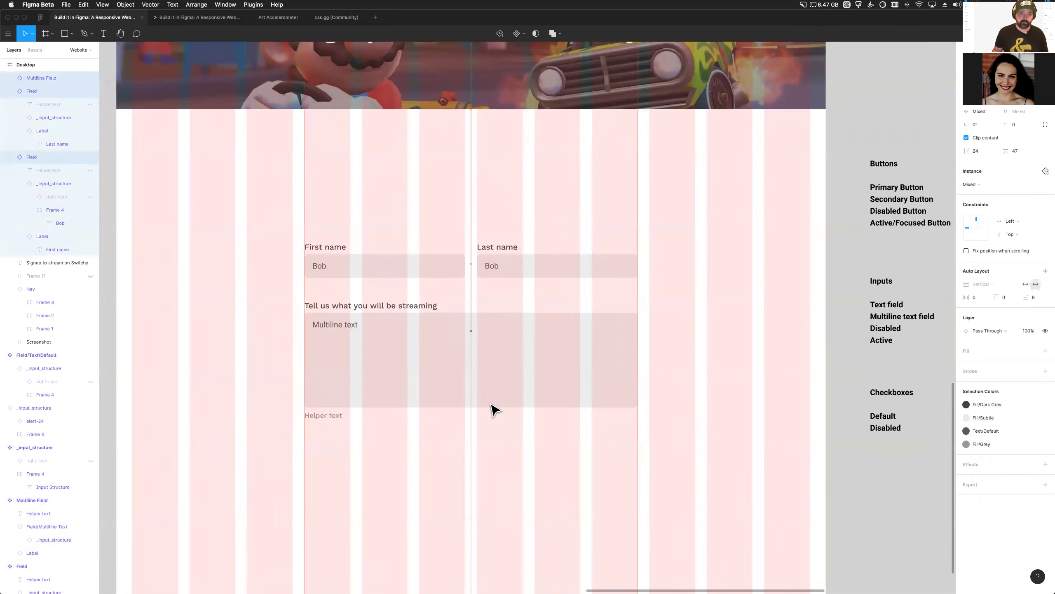
{"action": "left_click", "coordinate": [619, 488]}
Set the horizontal constraints of the First name, Last name and multiline field instances to Left & Right
{"action": "scroll", "coordinate": [620, 488], "scroll_direction": "right", "scroll_amount": 3}
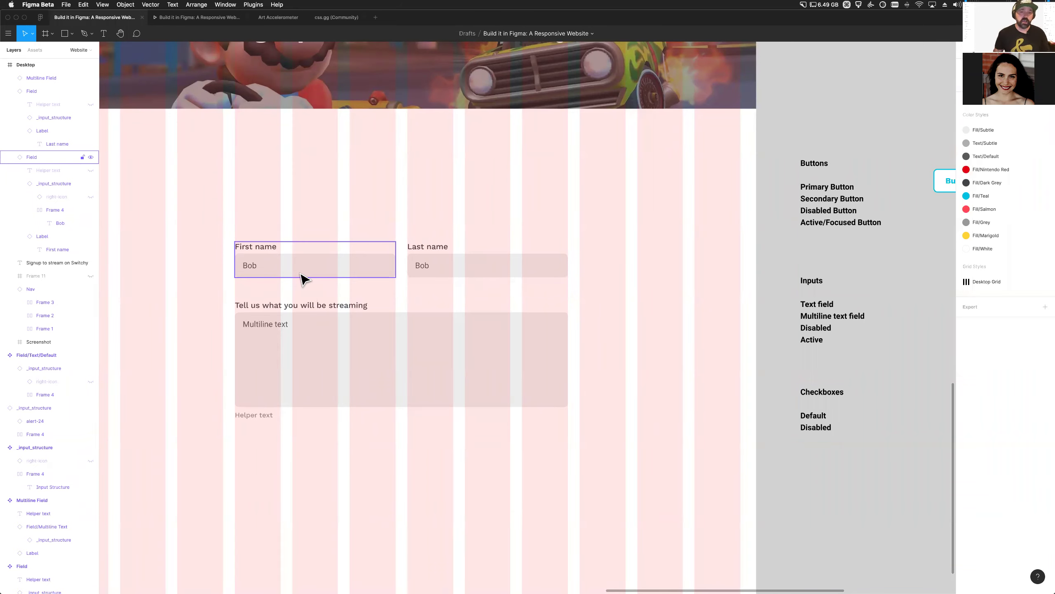
{"action": "left_click", "coordinate": [461, 276]}
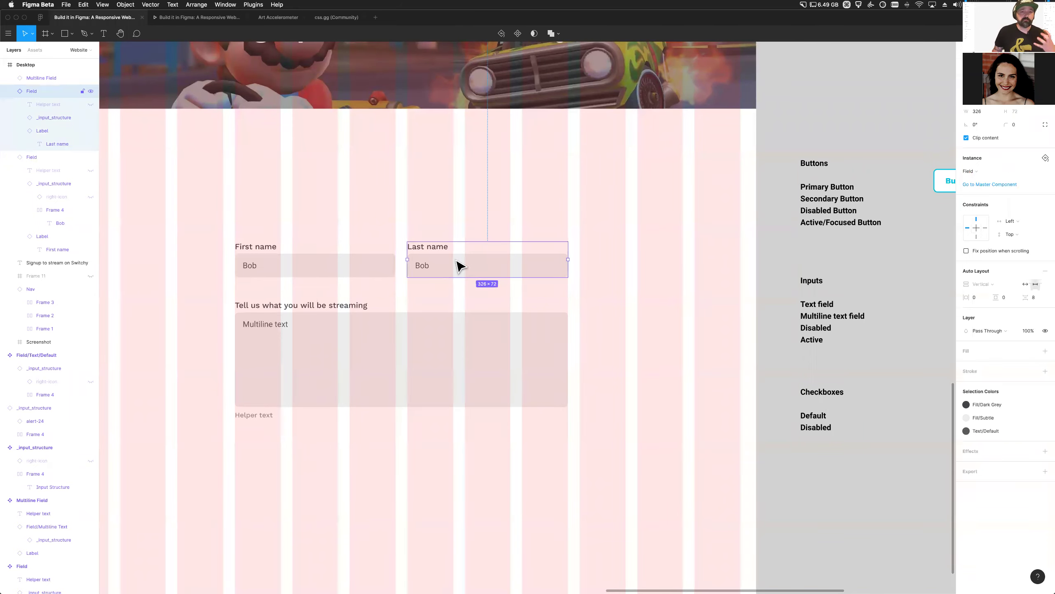
{"action": "left_click", "coordinate": [349, 272]}
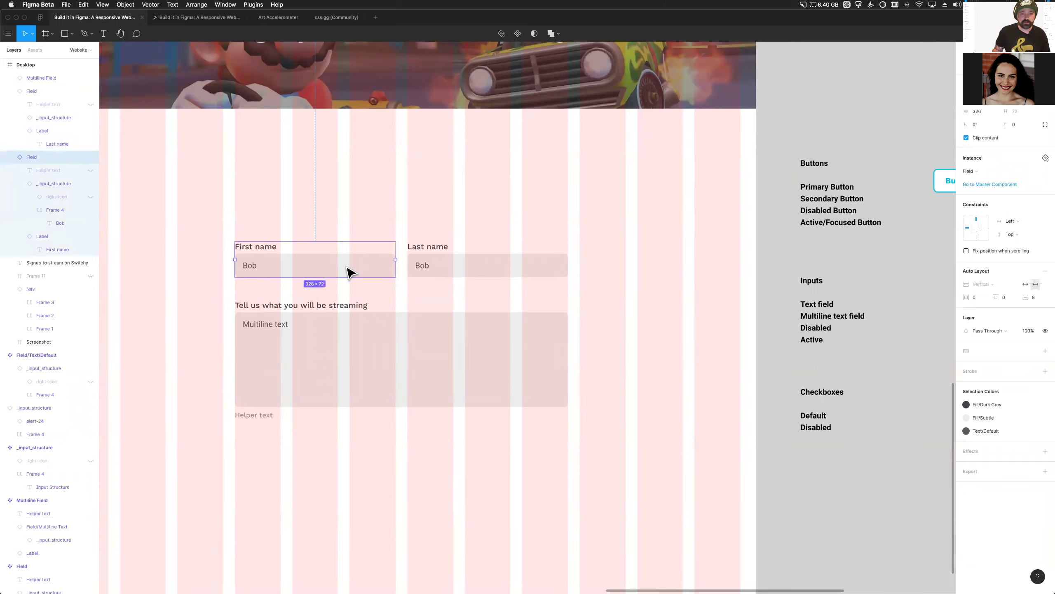
{"action": "left_click", "coordinate": [1026, 222]}
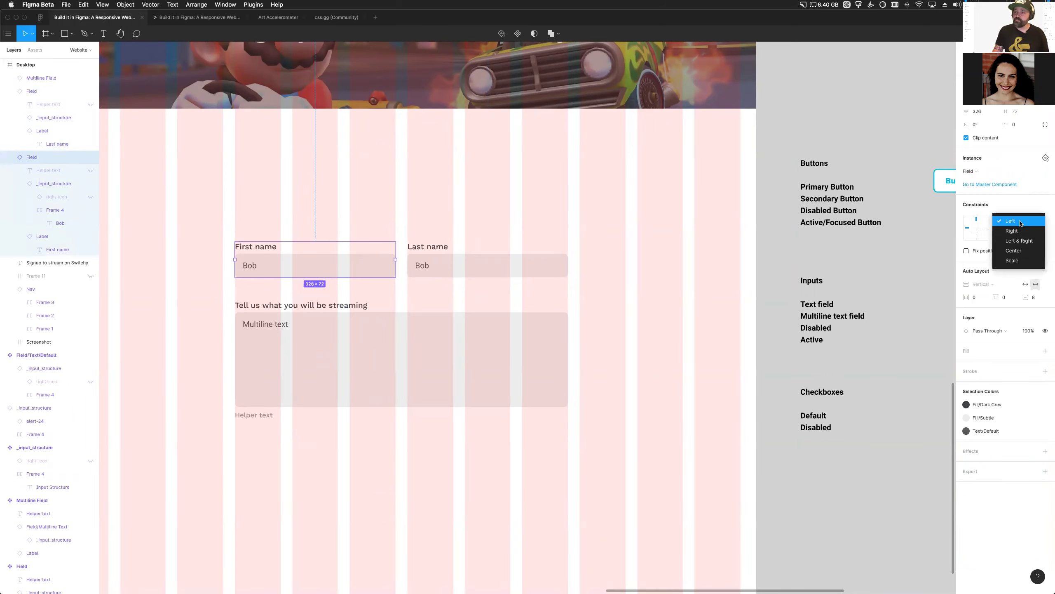
{"action": "left_click", "coordinate": [1025, 243]}
{"action": "left_click", "coordinate": [514, 262]}
{"action": "left_click", "coordinate": [1022, 225]}
{"action": "left_click", "coordinate": [1023, 243]}
{"action": "left_click", "coordinate": [519, 346]}
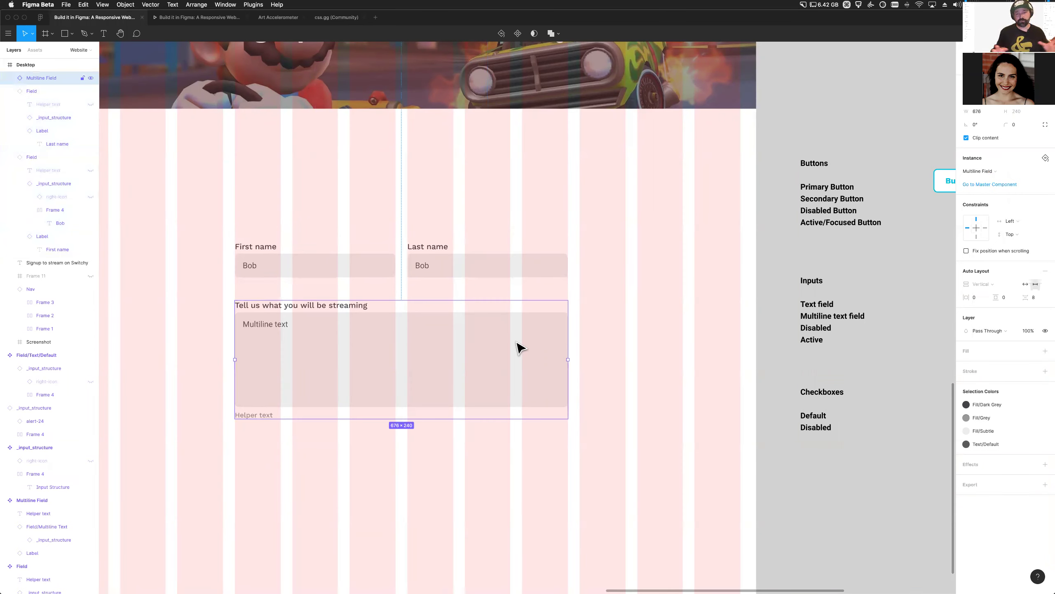
{"action": "left_click", "coordinate": [1022, 225]}
{"action": "key", "text": "Return"}
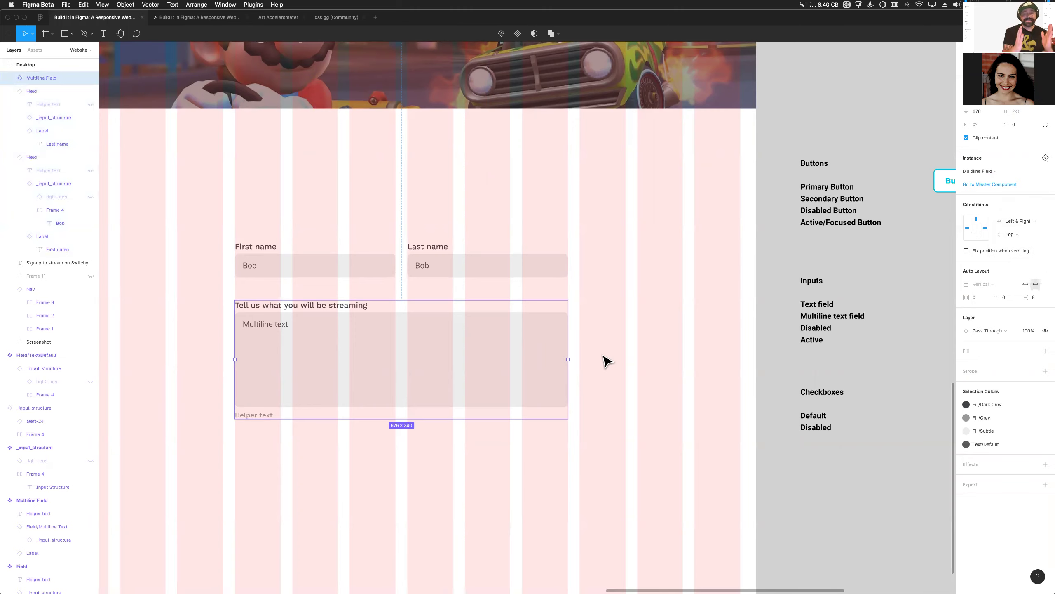
{"action": "left_click", "coordinate": [607, 361]}
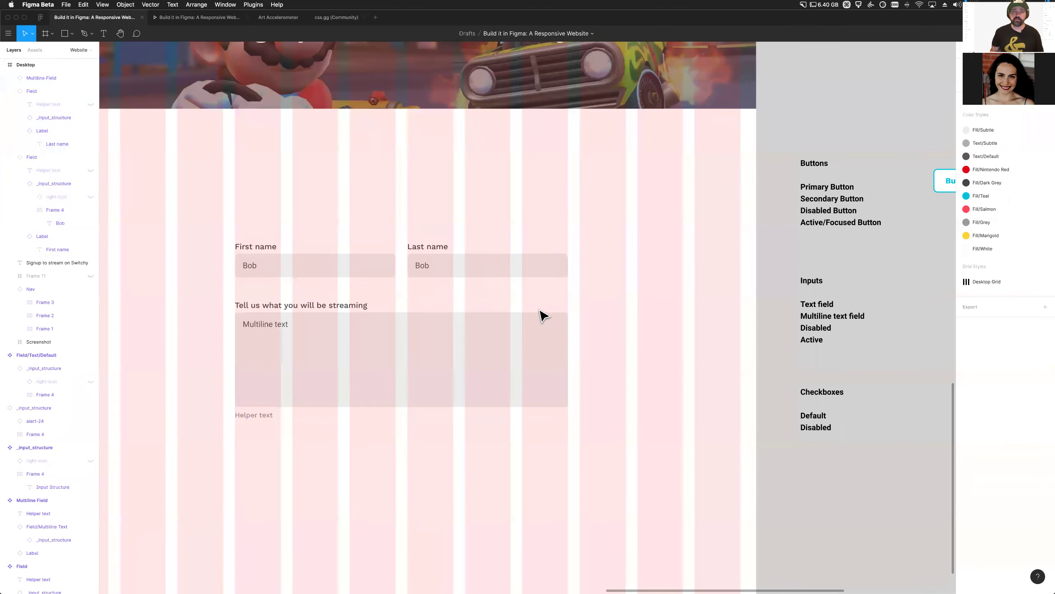
Examine the column settings of the Desktop Grid style applied to the Desktop frame
{"action": "scroll", "coordinate": [544, 311], "scroll_direction": "up", "scroll_amount": 3}
{"action": "scroll", "coordinate": [538, 316], "scroll_direction": "down", "scroll_amount": 3}
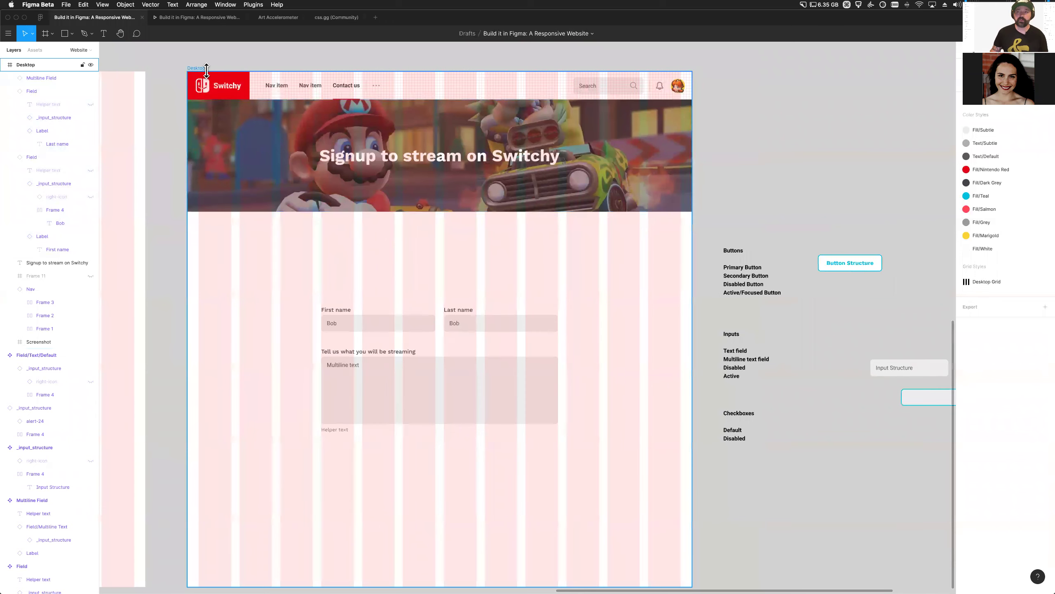
{"action": "left_click", "coordinate": [197, 68]}
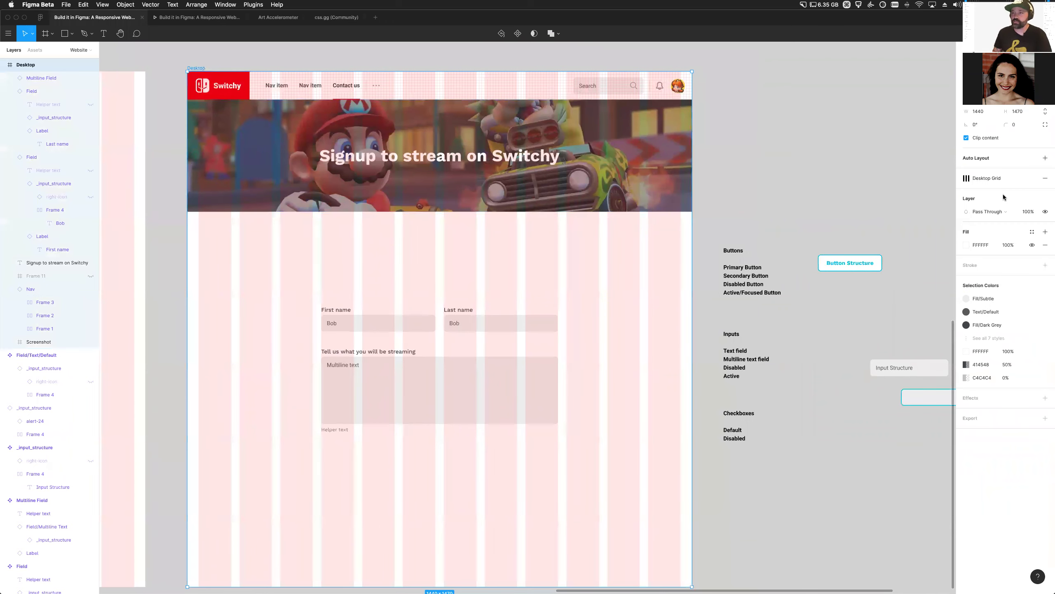
{"action": "left_click", "coordinate": [966, 179]}
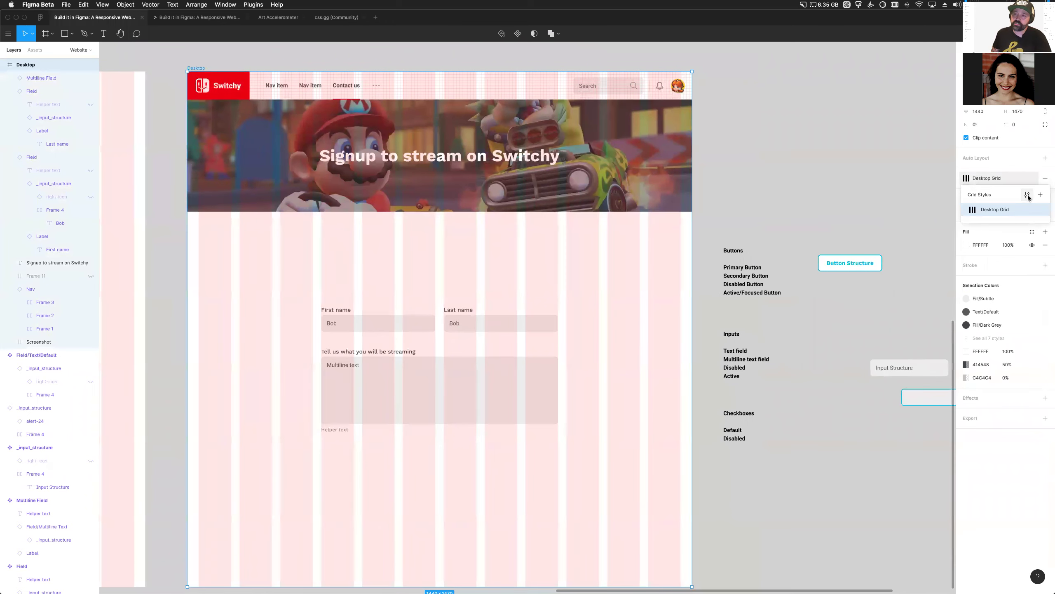
{"action": "left_click", "coordinate": [1027, 209]}
{"action": "left_click", "coordinate": [966, 162]}
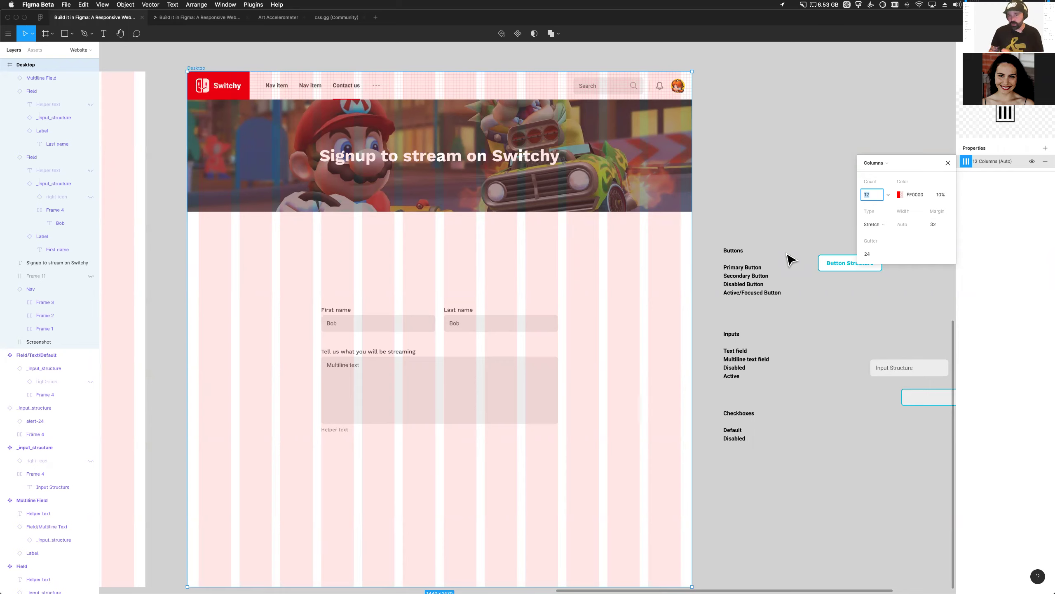
{"action": "left_click", "coordinate": [609, 301]}
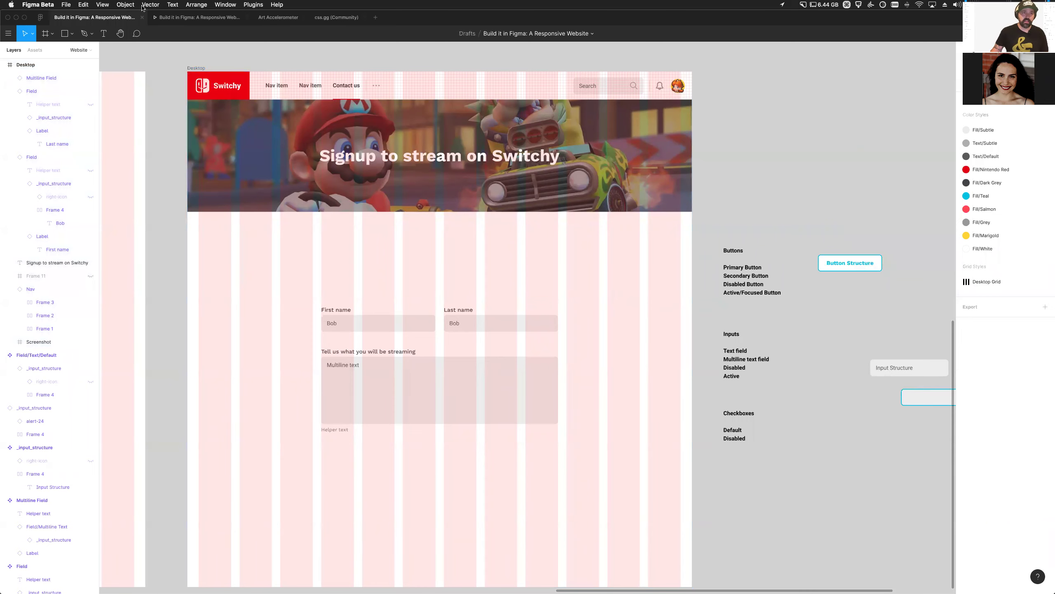
Test the fields' constraints by resizing the Desktop frame, leaving it about 1430 wide
{"action": "left_click", "coordinate": [202, 68]}
{"action": "left_click_drag", "start_coordinate": [626, 379], "coordinate": [689, 404]}
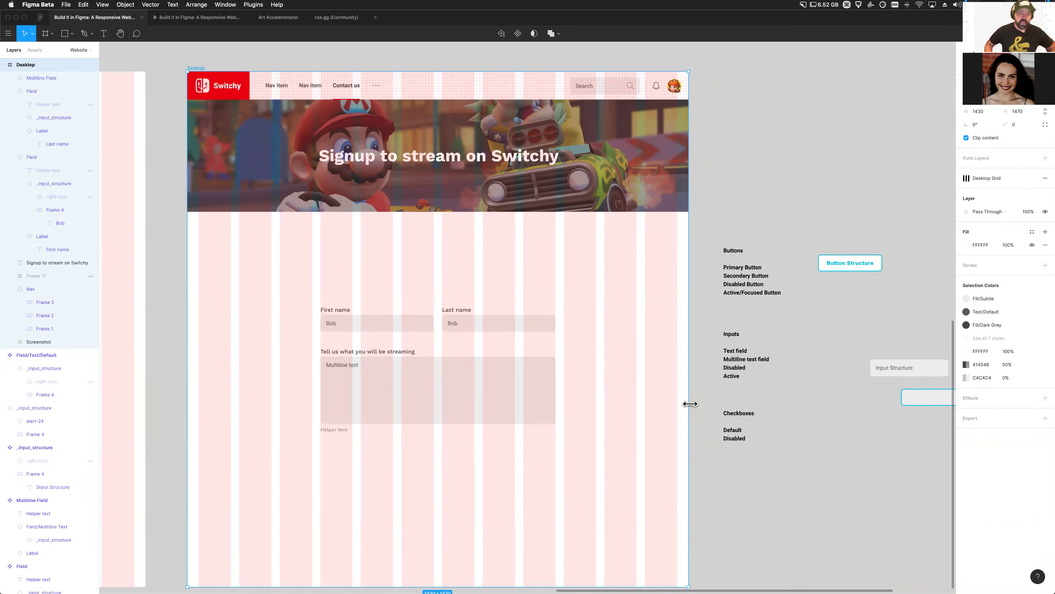
Move the First name, Last name and multiline fields up together, closer to the hero banner
{"action": "left_click", "coordinate": [337, 314]}
{"action": "left_click", "coordinate": [453, 326], "text": "shift"}
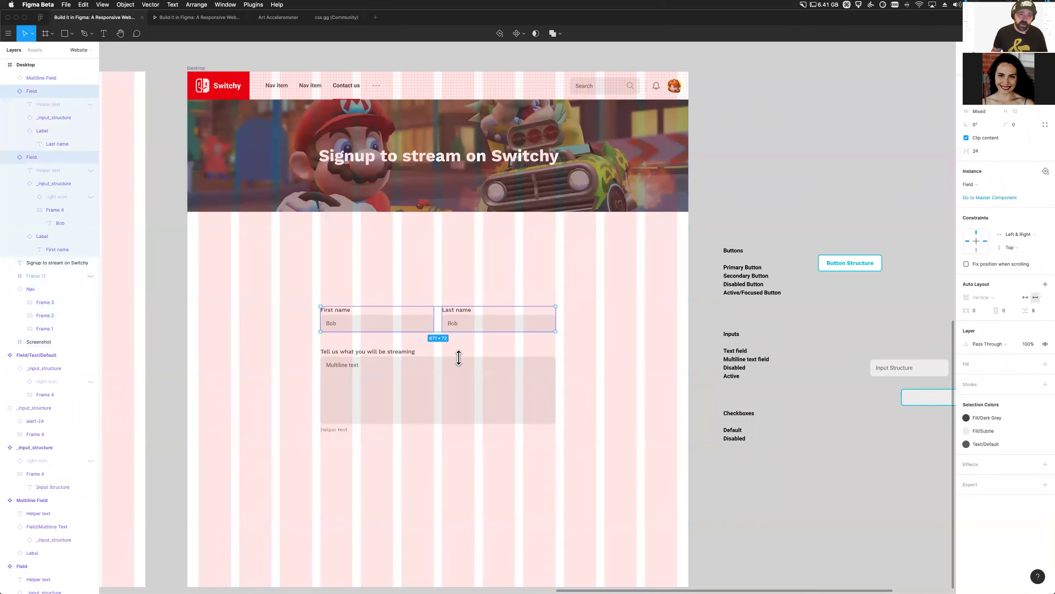
{"action": "left_click", "coordinate": [405, 381], "text": "shift"}
{"action": "left_click_drag", "start_coordinate": [405, 382], "coordinate": [406, 329]}
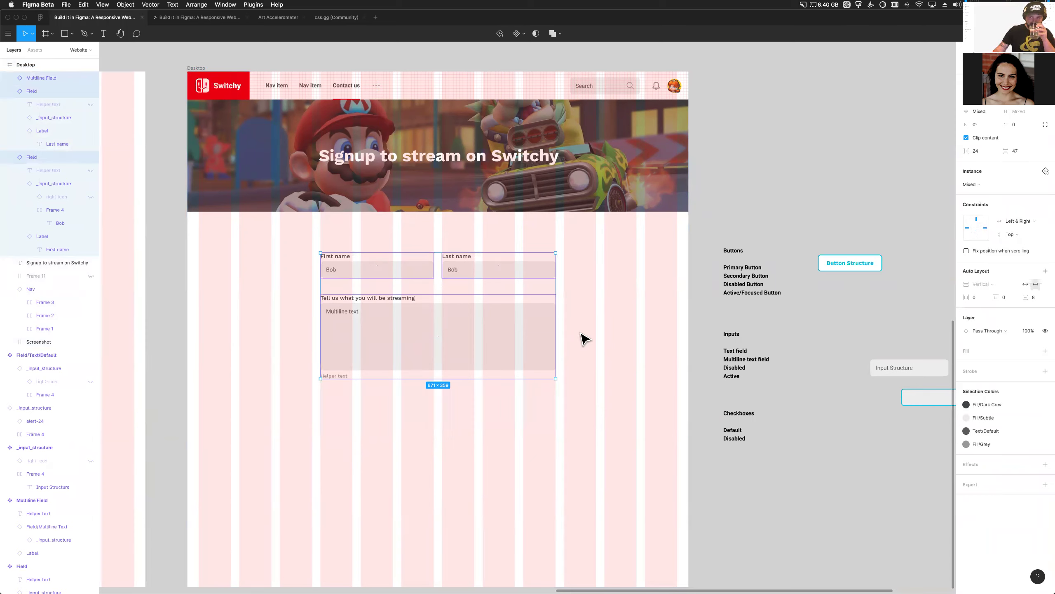
{"action": "left_click", "coordinate": [598, 383]}
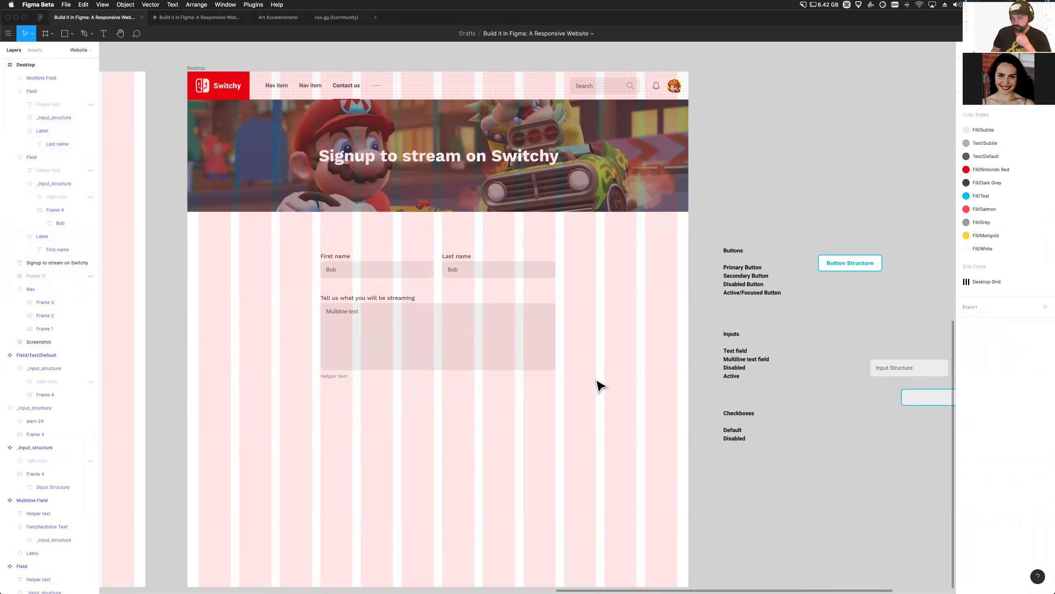
{"action": "left_click", "coordinate": [392, 349]}
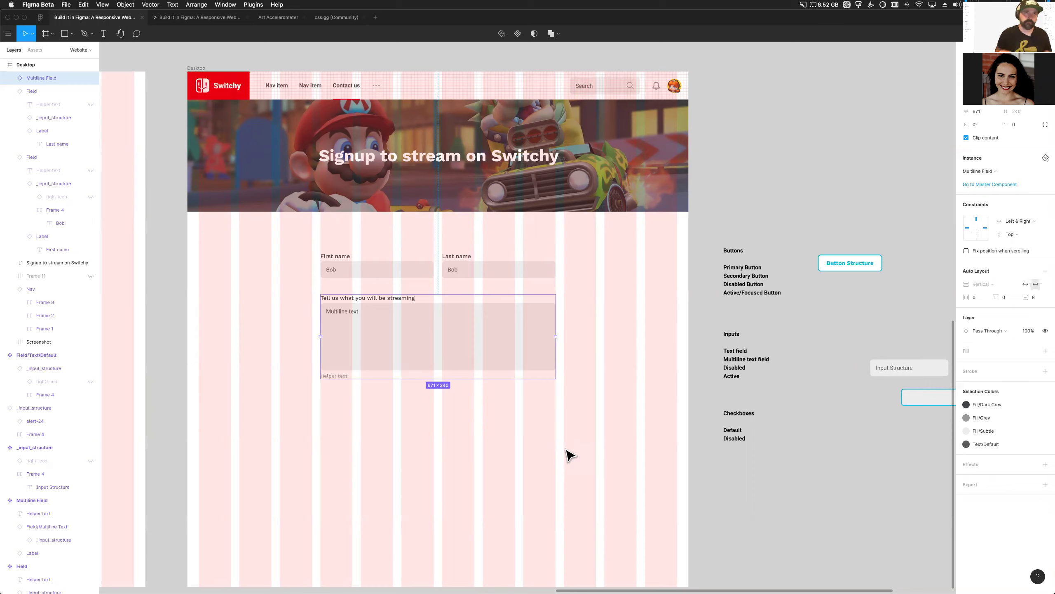
{"action": "left_click", "coordinate": [365, 419]}
{"action": "left_click", "coordinate": [394, 368]}
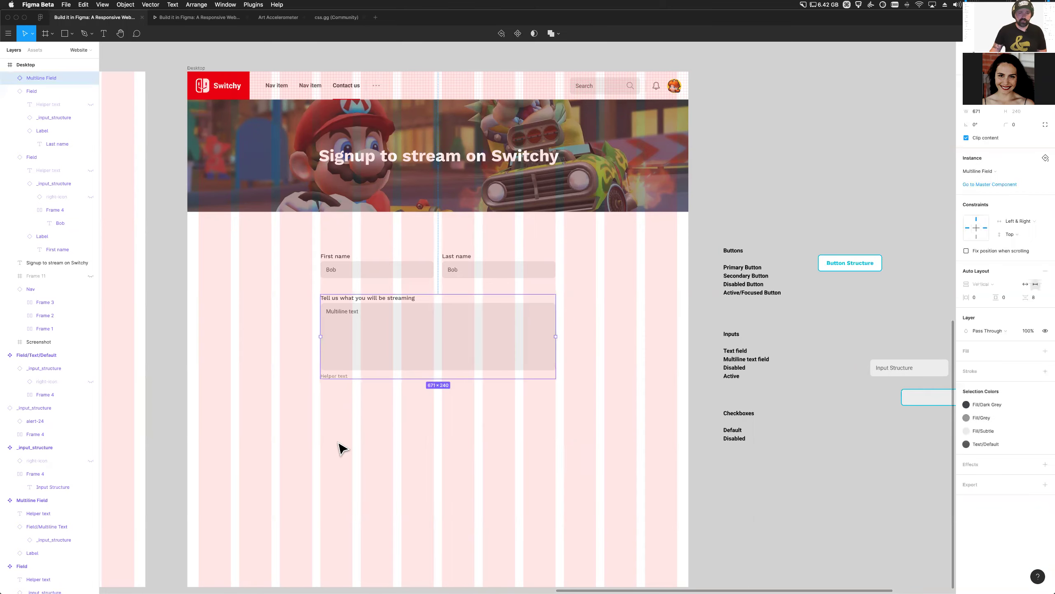
Draw a rectangle about 323 × 123 below the multiline field and nudge it up a little
{"action": "scroll", "coordinate": [337, 441], "scroll_direction": "up", "scroll_amount": 5}
{"action": "scroll", "coordinate": [491, 469], "scroll_direction": "right", "scroll_amount": 5}
{"action": "scroll", "coordinate": [492, 468], "scroll_direction": "down", "scroll_amount": 2}
{"action": "key", "text": "r"}
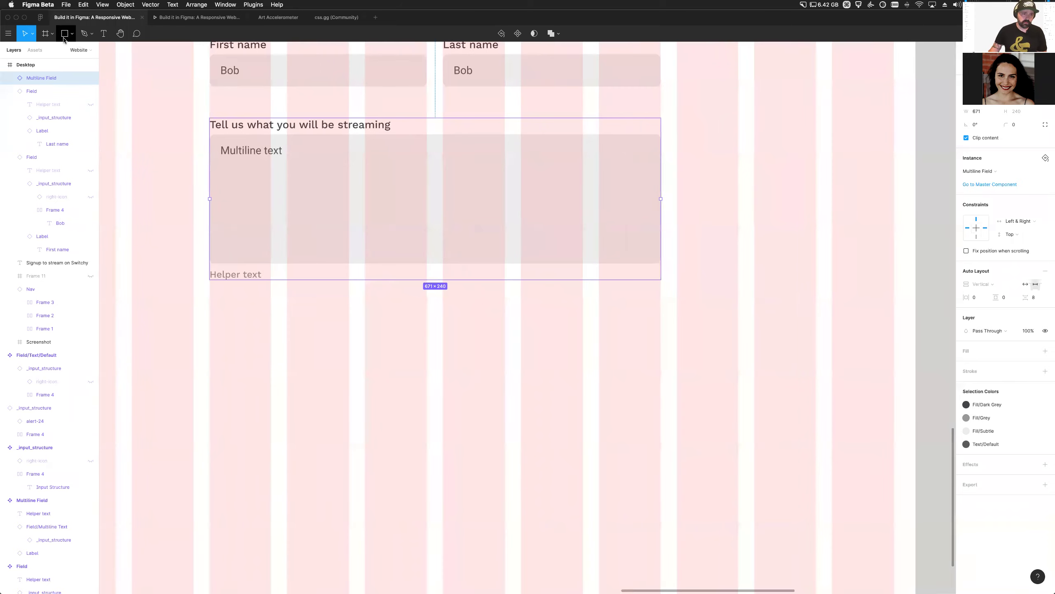
{"action": "left_click_drag", "start_coordinate": [210, 380], "coordinate": [427, 462]}
{"action": "key", "text": "shift+Up"}
{"action": "key", "text": "shift+Up"}
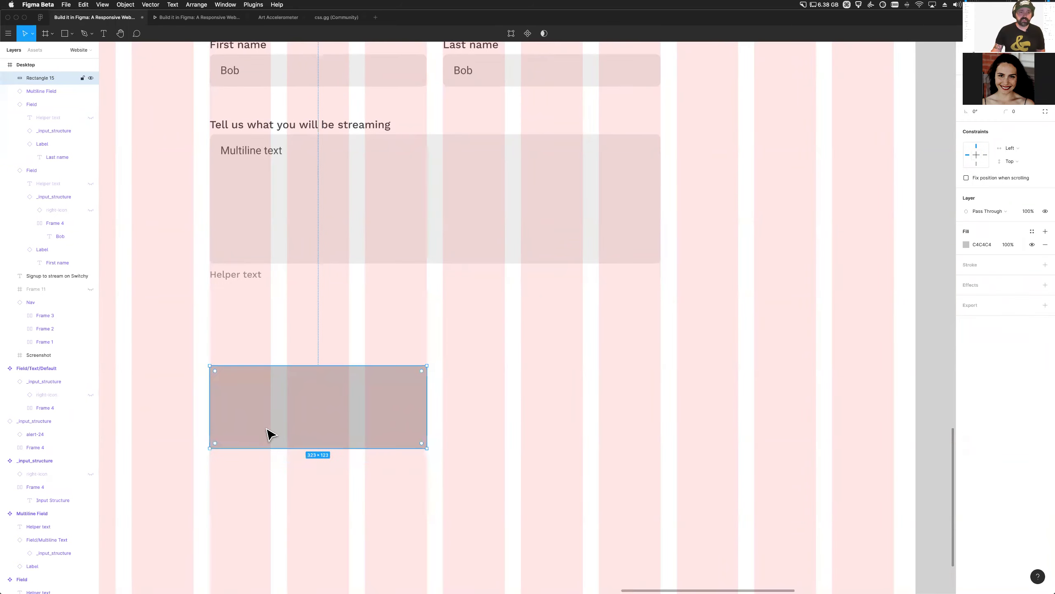
Place the dummy text ";lkjasdflkjaslkdfjd" on the new rectangle
{"action": "left_click", "coordinate": [104, 34]}
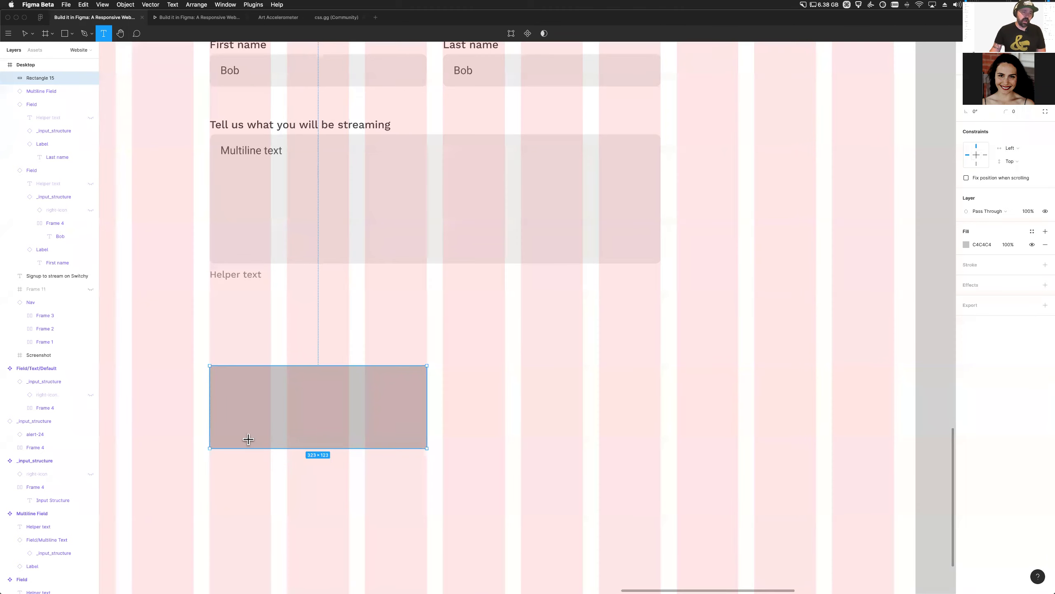
{"action": "left_click", "coordinate": [228, 405]}
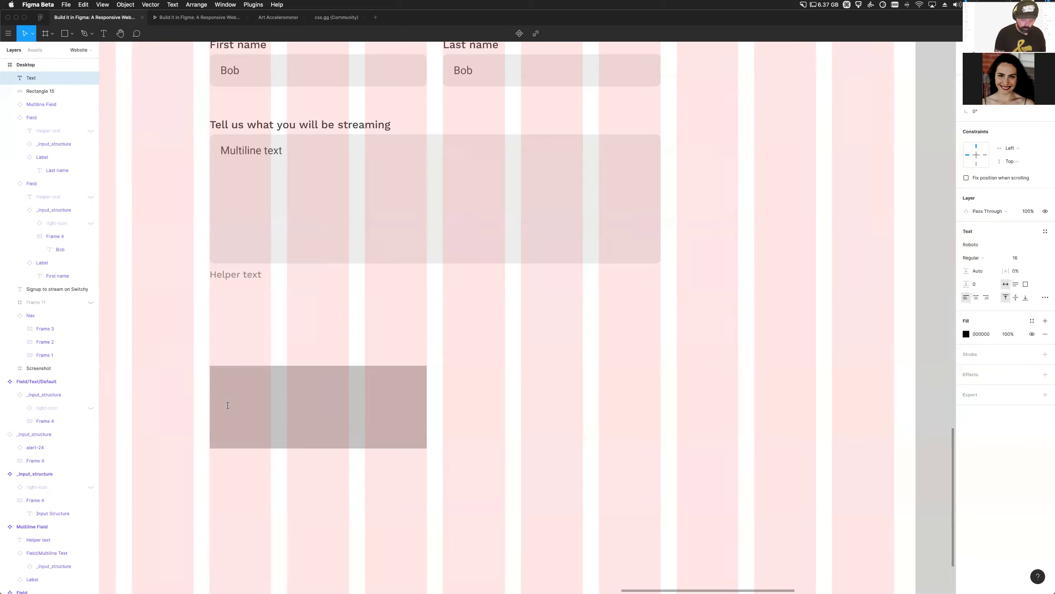
{"action": "type", "text": ";lkjasdflkjaslkdfjd"}
{"action": "key", "text": "Escape"}
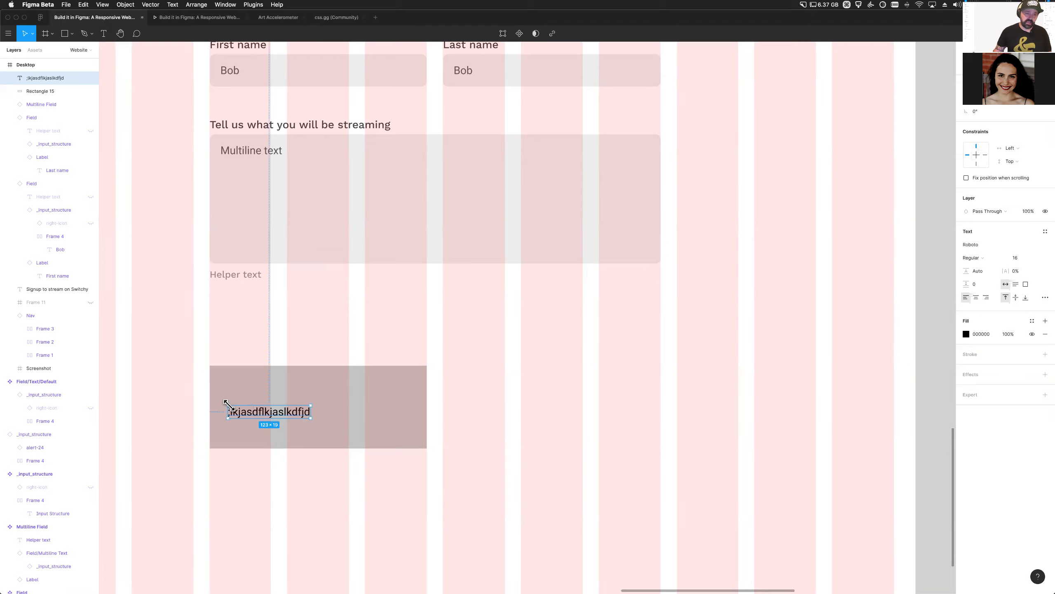
Combine the dummy text and rectangle into a vertical auto layout frame and widen it to about 323
{"action": "left_click", "coordinate": [357, 491]}
{"action": "left_click", "coordinate": [266, 413]}
{"action": "left_click", "coordinate": [384, 418], "text": "shift"}
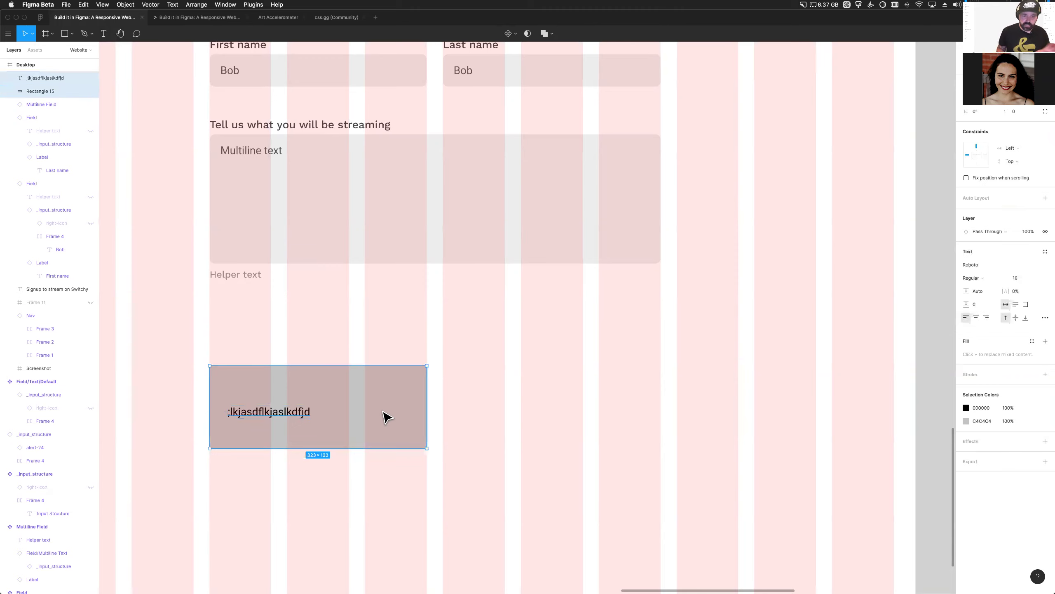
{"action": "key", "text": "shift+a"}
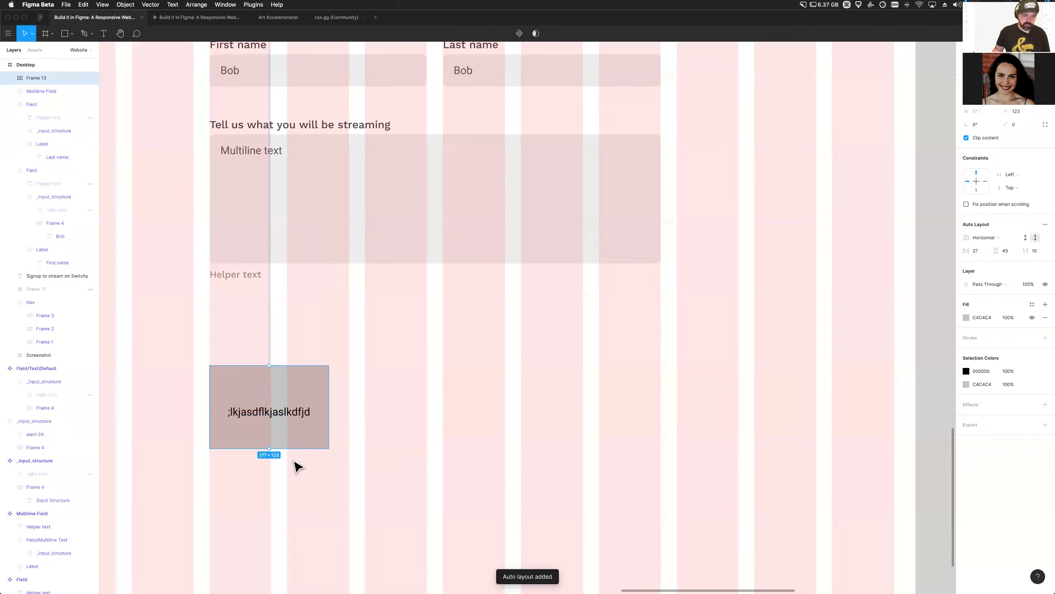
{"action": "left_click", "coordinate": [983, 238]}
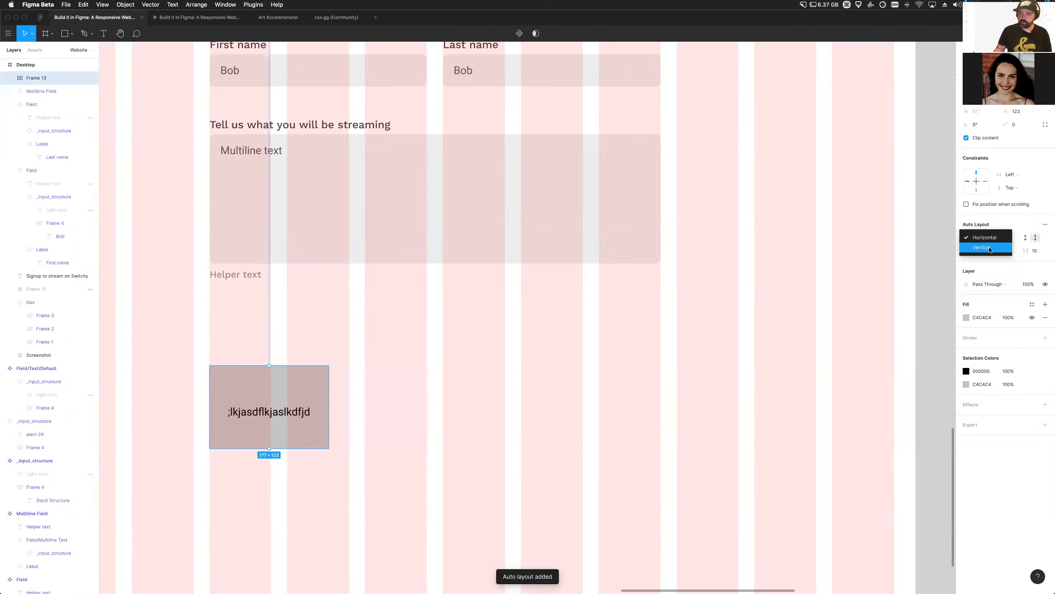
{"action": "left_click", "coordinate": [983, 250]}
{"action": "left_click_drag", "start_coordinate": [329, 402], "coordinate": [427, 402]}
Set the dummy text to auto height and append the lines ad, sf, as, df and asdf
{"action": "left_click", "coordinate": [337, 404]}
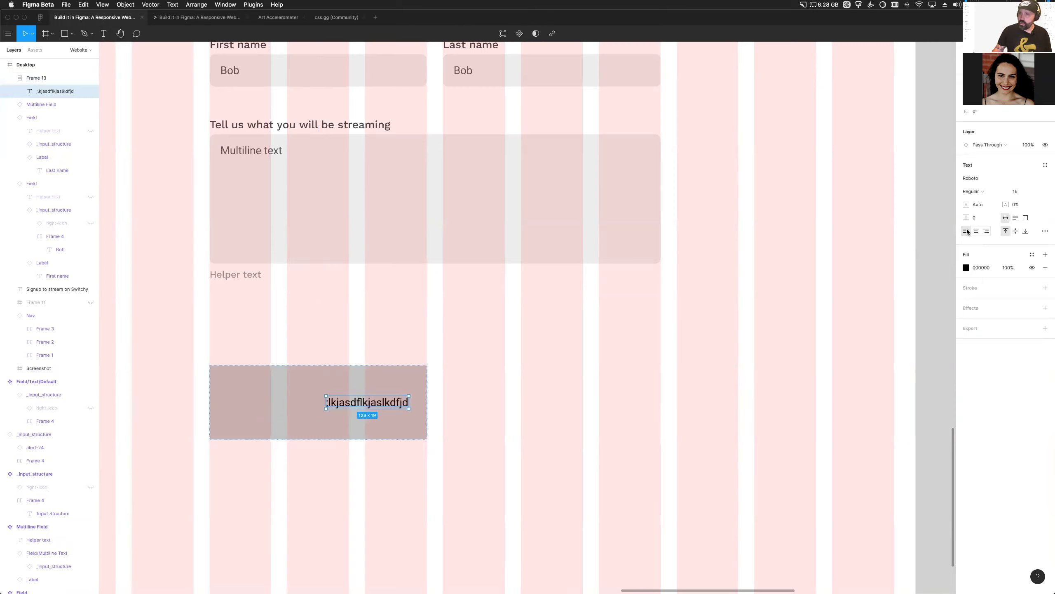
{"action": "left_click", "coordinate": [1015, 218]}
{"action": "left_click", "coordinate": [308, 411]}
{"action": "double_click", "coordinate": [309, 411]}
{"action": "left_click", "coordinate": [313, 403]}
{"action": "type", "text": "ad sf as df asdf"}
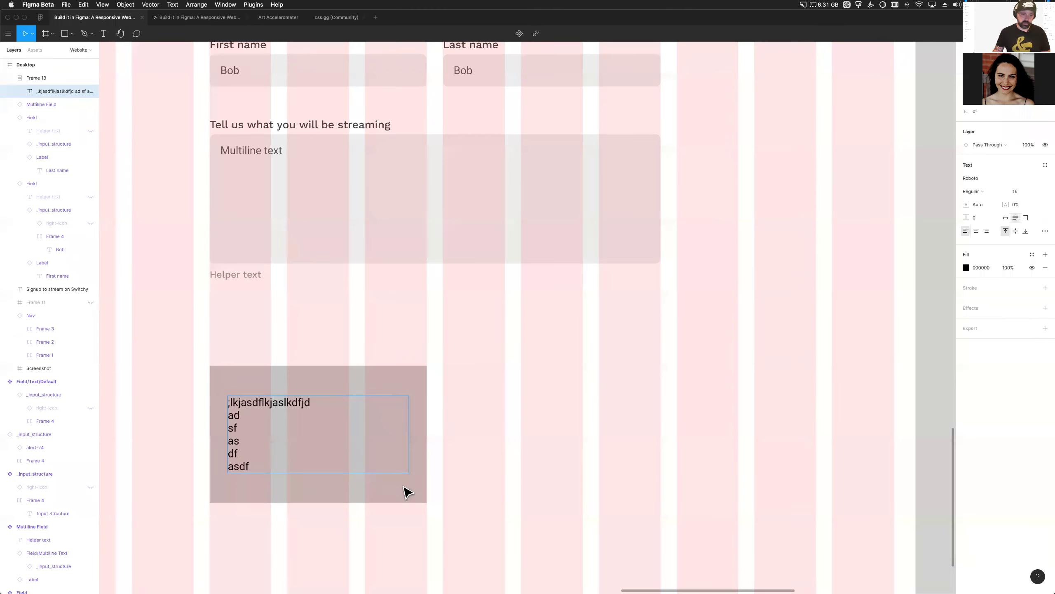
{"action": "left_click", "coordinate": [450, 491]}
{"action": "scroll", "coordinate": [345, 556], "scroll_direction": "down", "scroll_amount": 3}
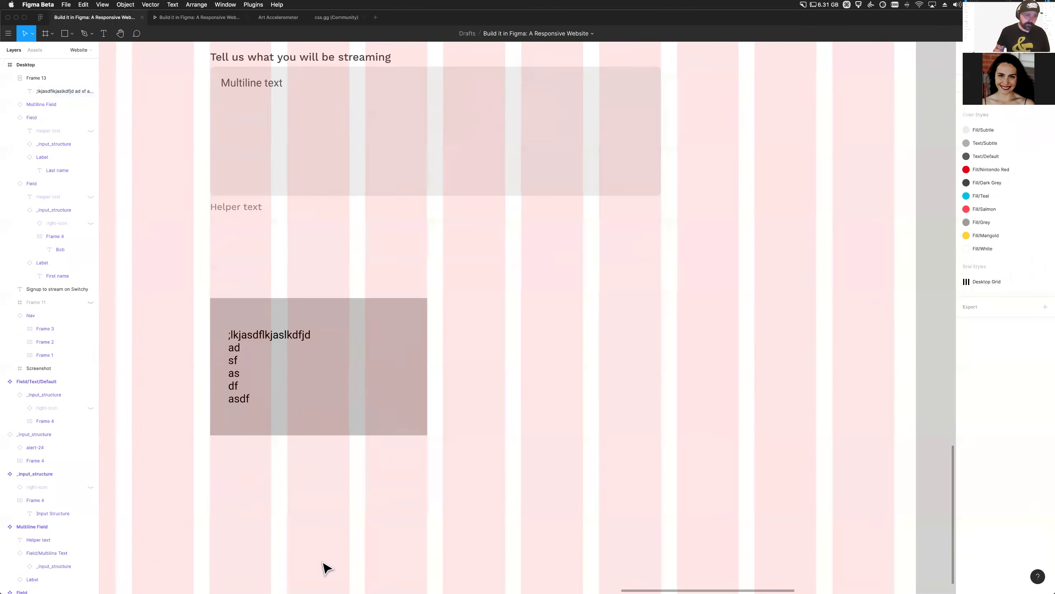
Draw a horizontal divider line about 323 long just beneath the dummy text frame
{"action": "left_click", "coordinate": [238, 407]}
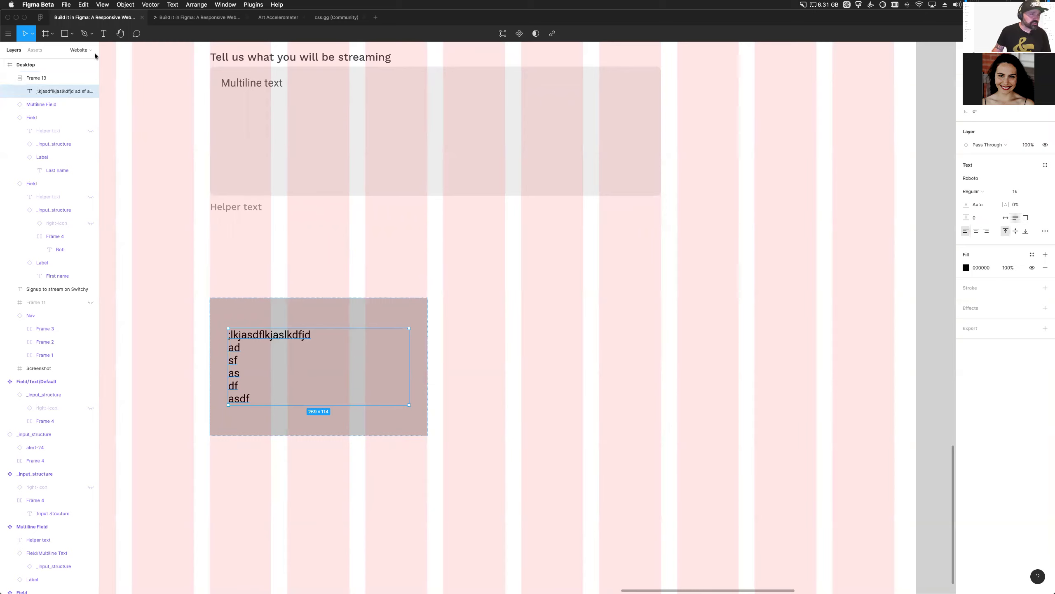
{"action": "left_click", "coordinate": [72, 34]}
{"action": "left_click", "coordinate": [46, 62]}
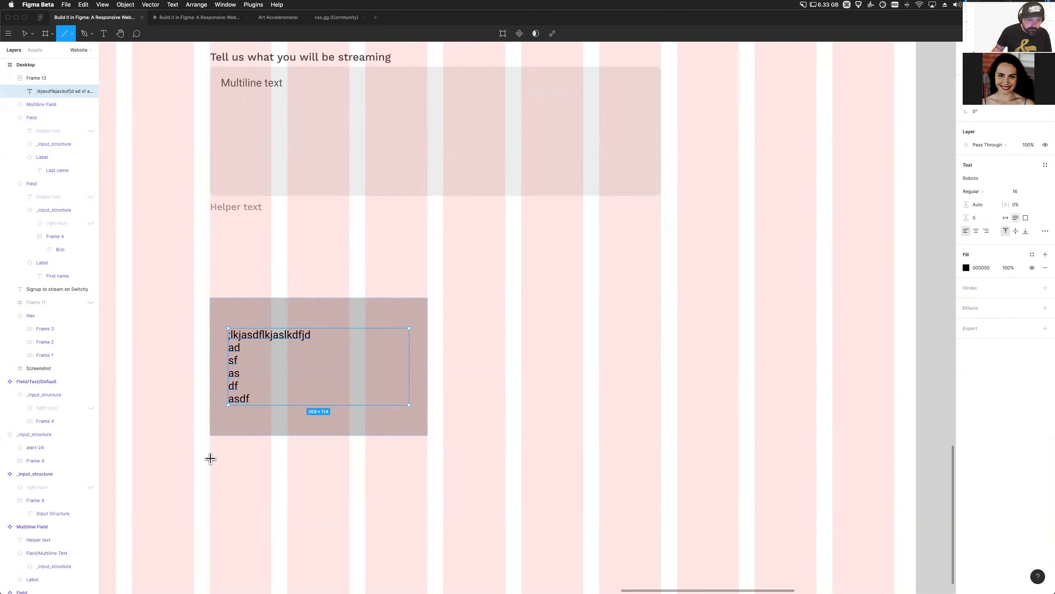
{"action": "left_click_drag", "start_coordinate": [210, 447], "coordinate": [428, 445]}
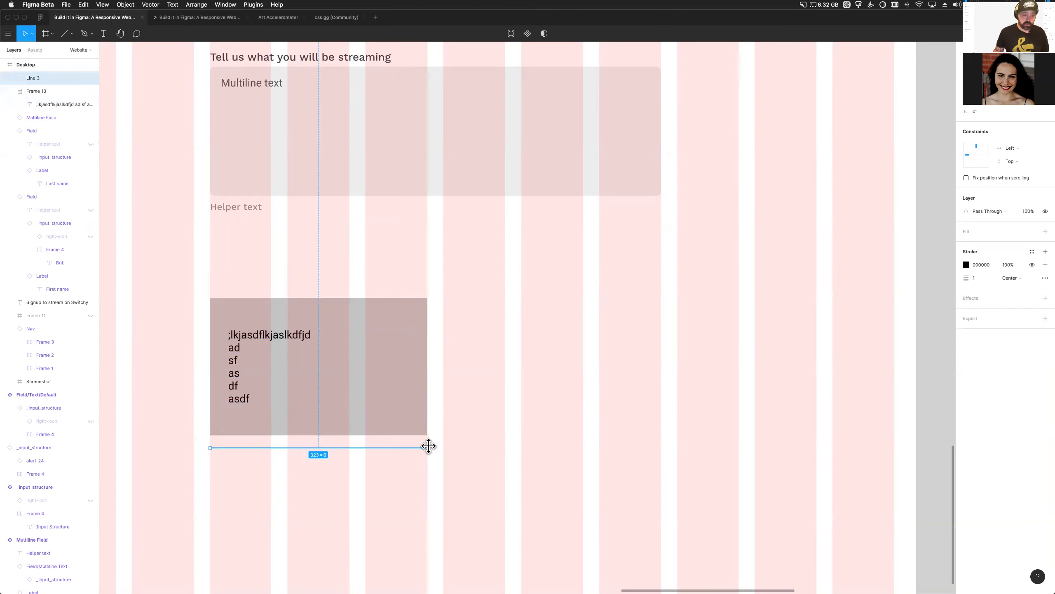
{"action": "left_click", "coordinate": [334, 520]}
Duplicate the dummy text frame below the divider line and combine both frames and the line into one auto layout stack
{"action": "left_click", "coordinate": [283, 428]}
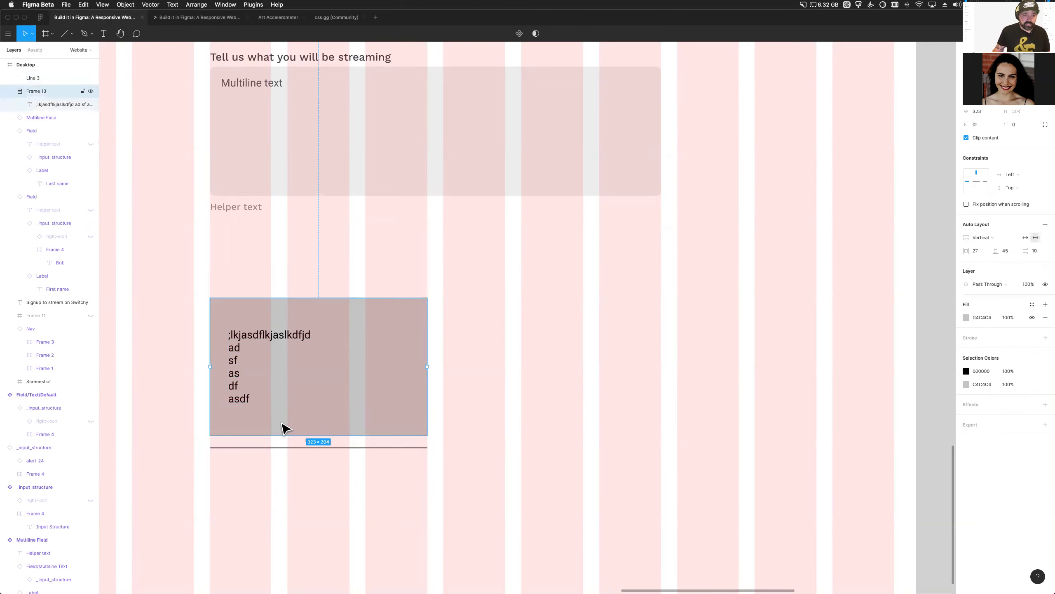
{"action": "scroll", "coordinate": [283, 428], "scroll_direction": "down", "scroll_amount": 3}
{"action": "left_click_drag", "start_coordinate": [254, 300], "coordinate": [262, 448], "text": "alt"}
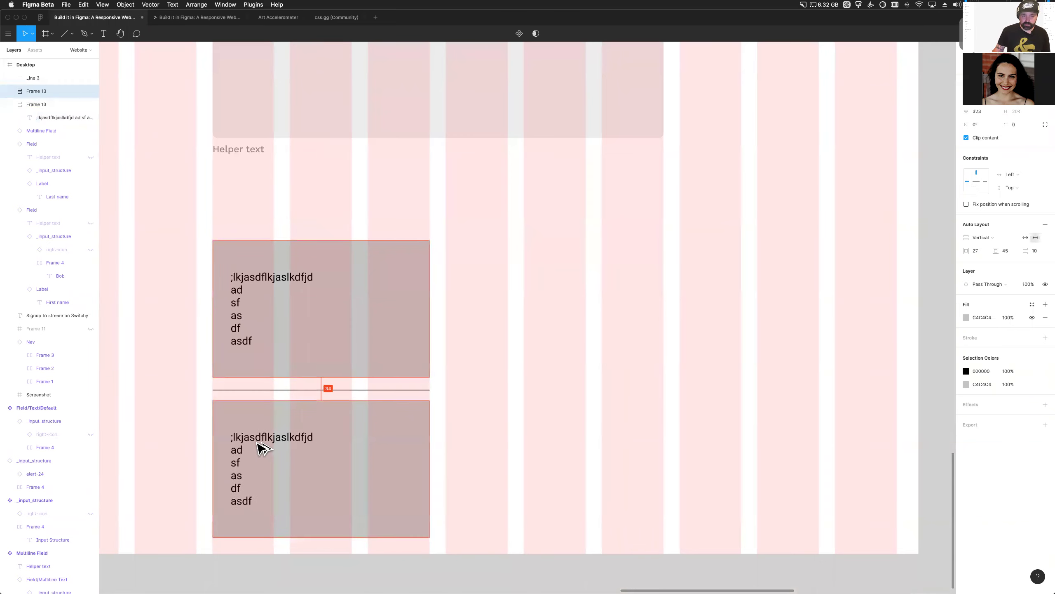
{"action": "left_click_drag", "start_coordinate": [452, 463], "coordinate": [179, 256]}
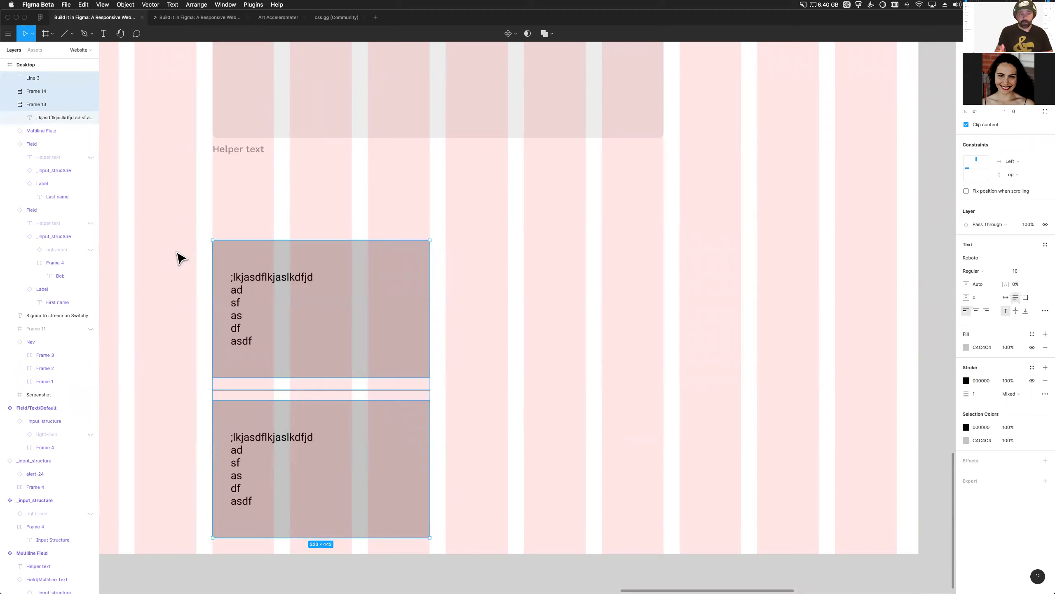
{"action": "key", "text": "shift+a"}
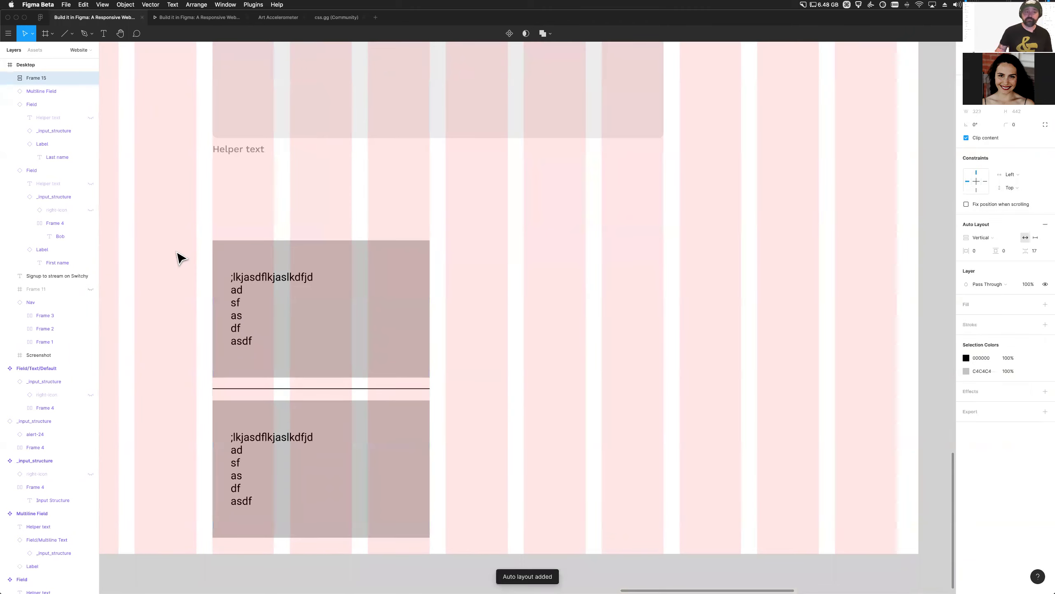
Test the stack's automatic resizing by replacing the lower text with dummy lines and appending asd, f, asd and fsad to the upper text
{"action": "double_click", "coordinate": [250, 440]}
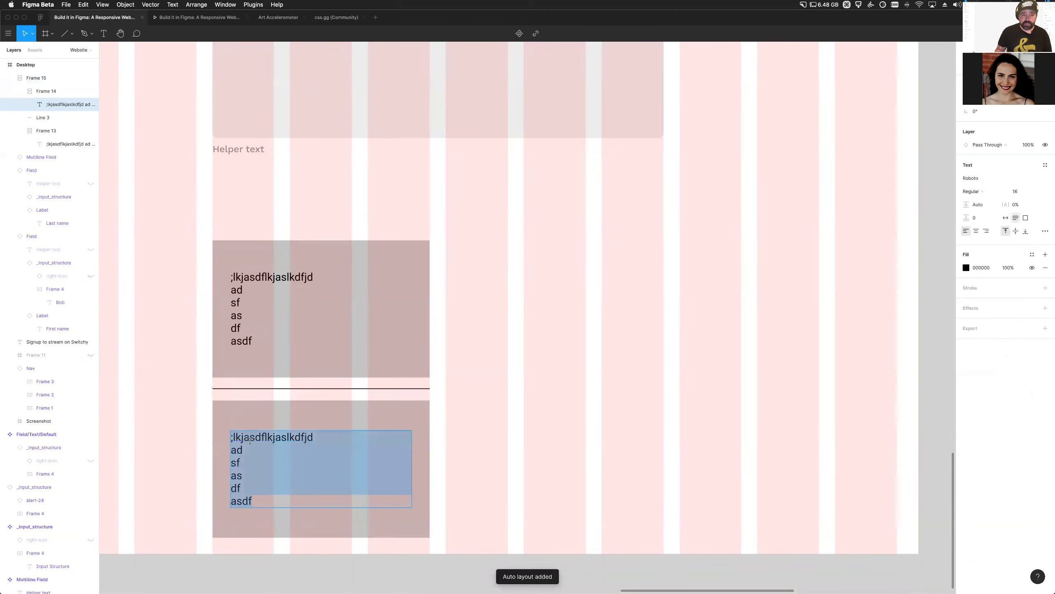
{"action": "type", "text": "asdfasdfasdfasdf;lkdf;laksdf asdfa\\ sdf asd f asdf asdf"}
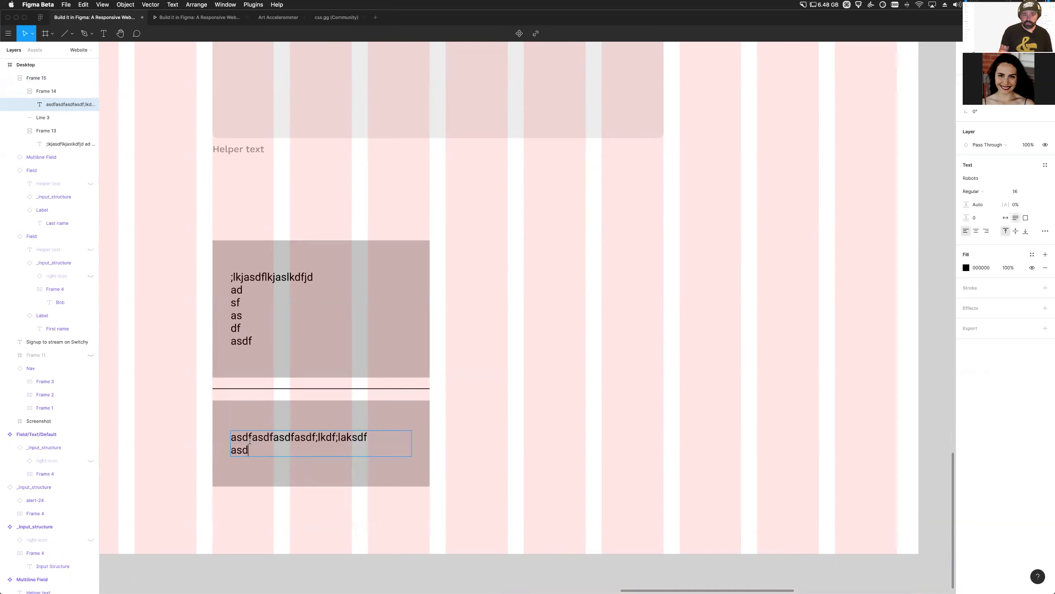
{"action": "double_click", "coordinate": [239, 302]}
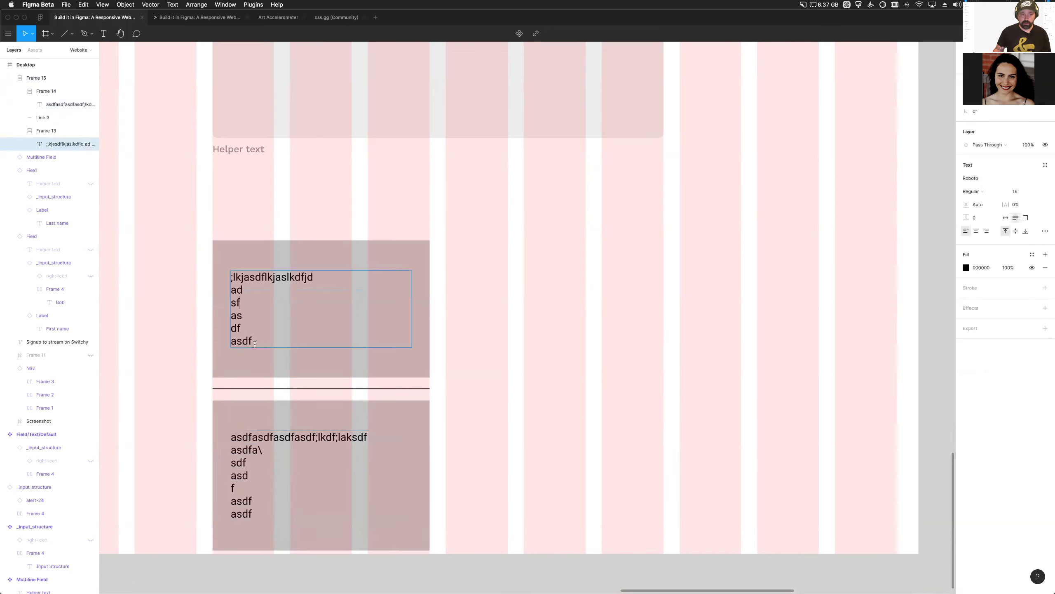
{"action": "type", "text": "asd f asd fsad"}
{"action": "key", "text": "Escape"}
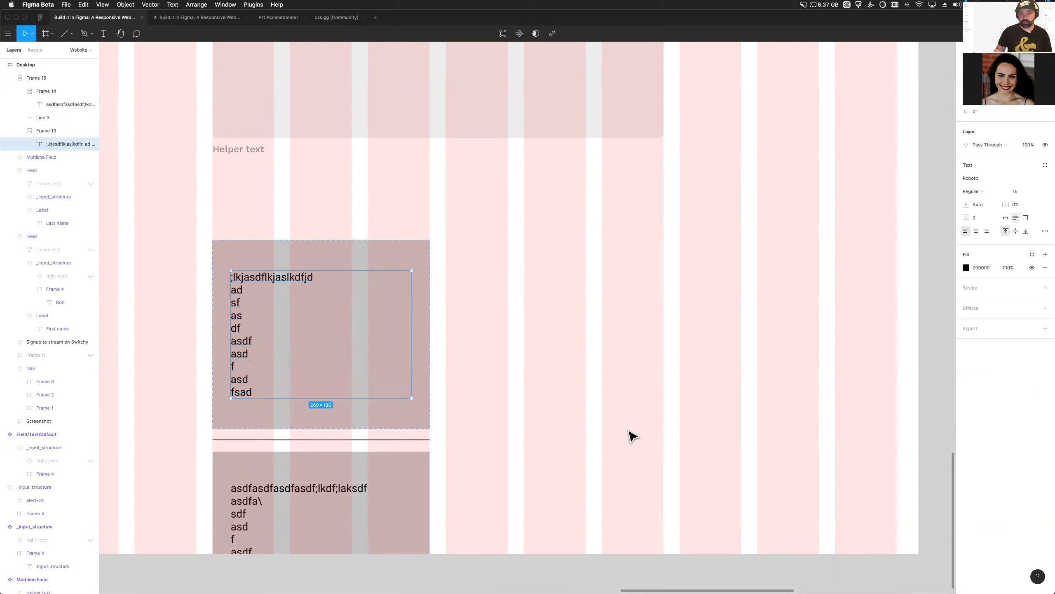
{"action": "left_click", "coordinate": [629, 437]}
Move the test stack up beneath the multiline field and try reordering the divider line within it
{"action": "left_click_drag", "start_coordinate": [247, 432], "coordinate": [242, 328]}
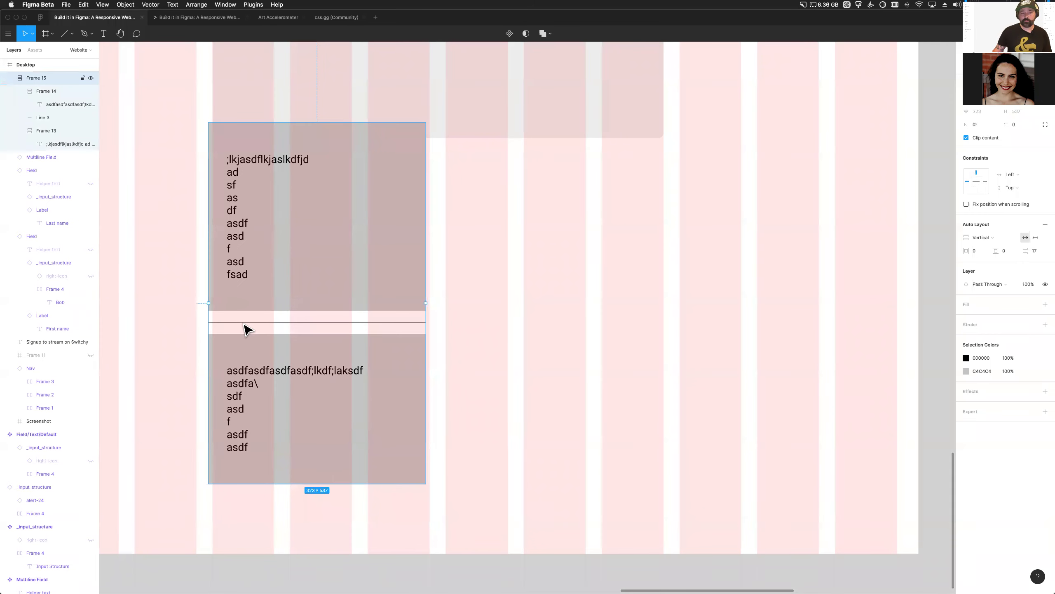
{"action": "key", "text": "super+z"}
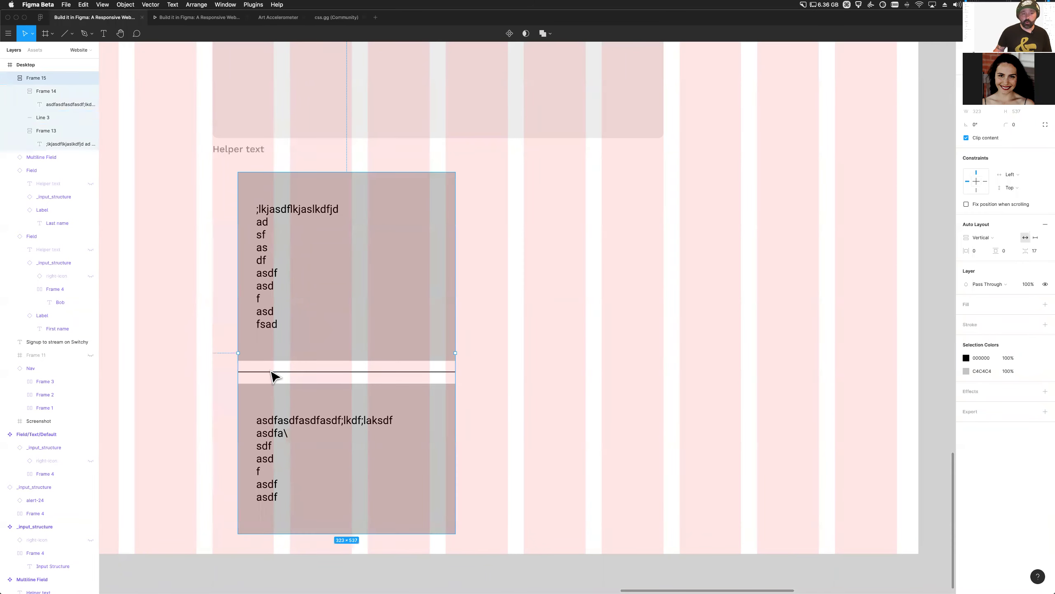
{"action": "key", "text": "Escape"}
{"action": "left_click", "coordinate": [270, 374]}
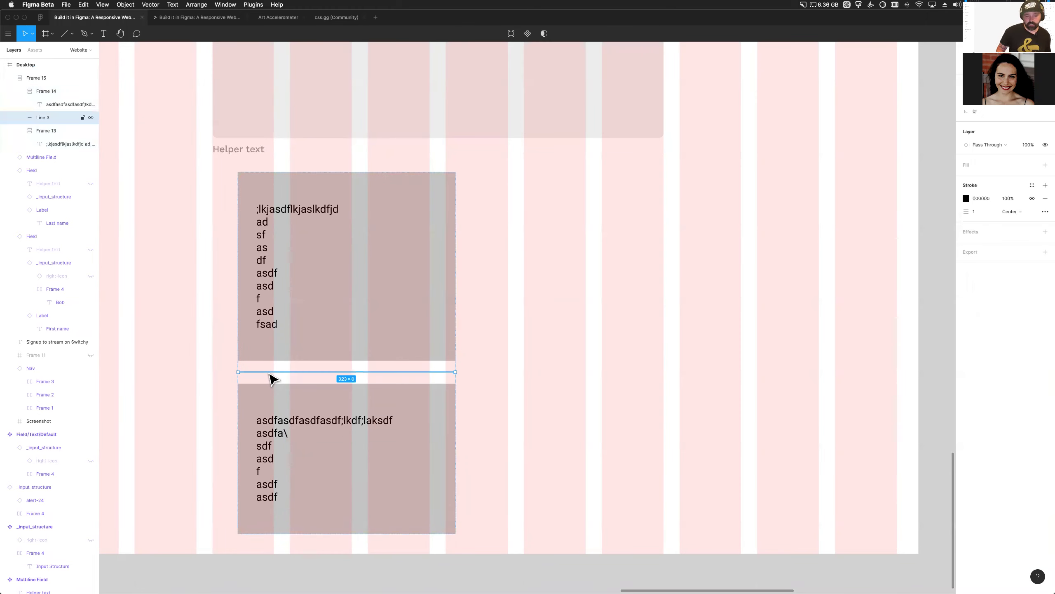
{"action": "key", "text": "Down"}
{"action": "key", "text": "Up"}
{"action": "key", "text": "Down"}
{"action": "key", "text": "Up"}
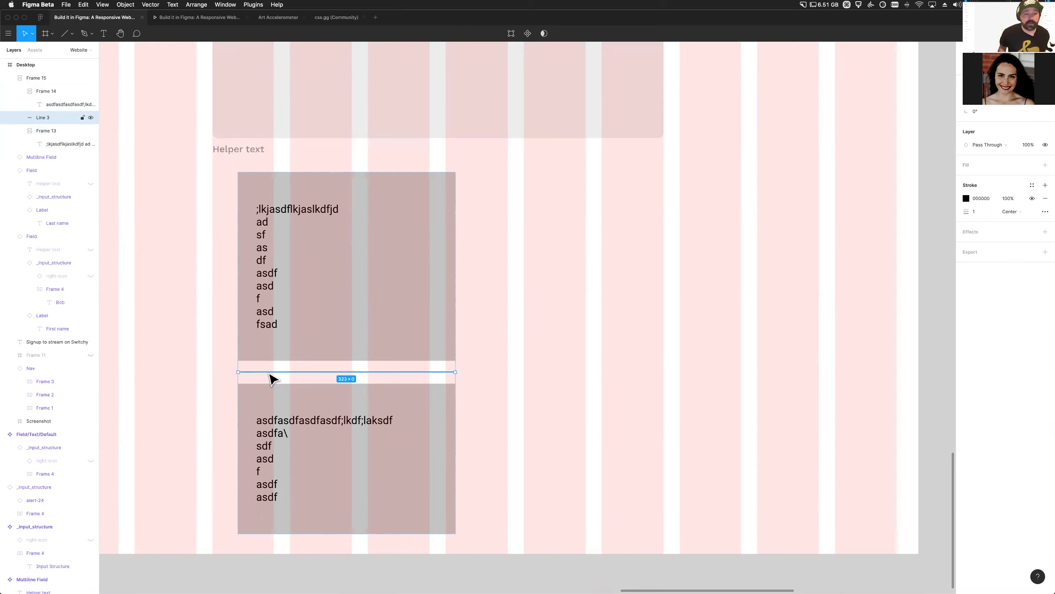
{"action": "left_click", "coordinate": [537, 497]}
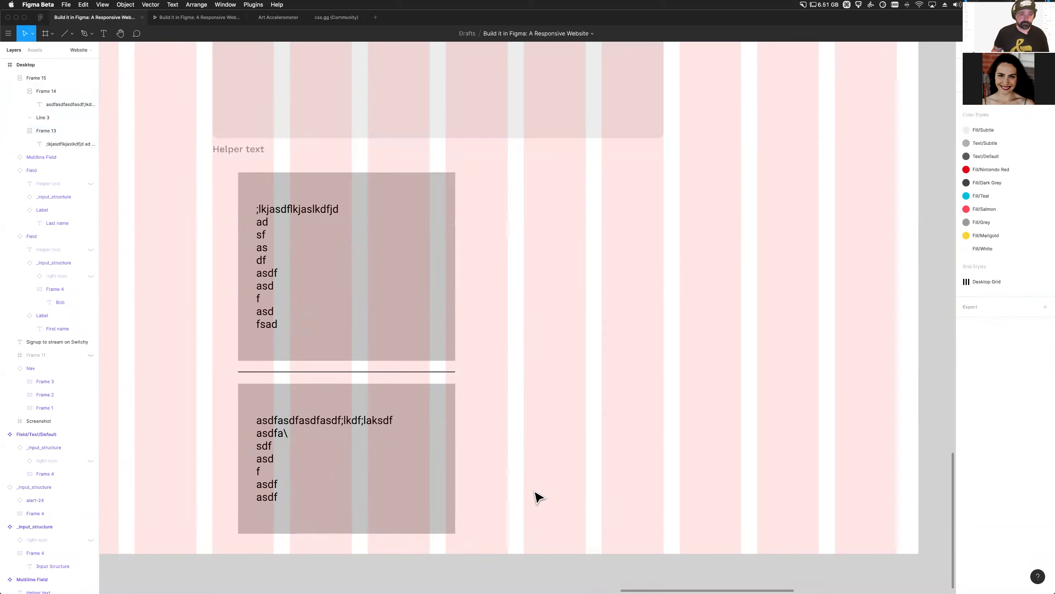
Delete the auto layout test stack from the Desktop frame
{"action": "left_click", "coordinate": [402, 311]}
{"action": "left_click_drag", "start_coordinate": [414, 336], "coordinate": [389, 334]}
{"action": "key", "text": "Delete"}
Copy the Primary Button from the Components frame into the Desktop frame, below the multiline field and aligned with its starting edge
{"action": "scroll", "coordinate": [367, 342], "scroll_direction": "down", "scroll_amount": 3}
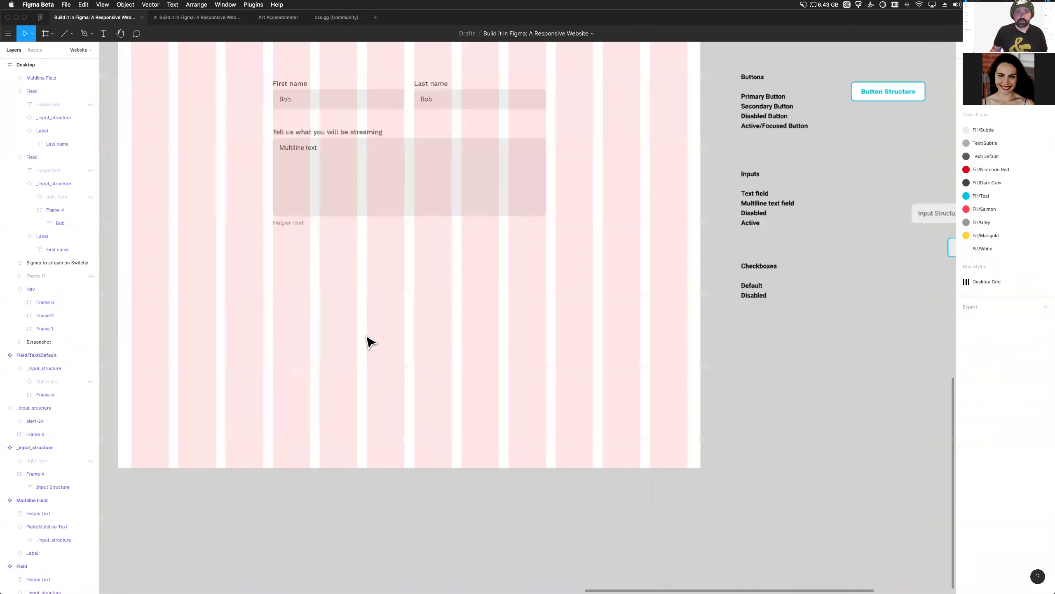
{"action": "scroll", "coordinate": [367, 342], "scroll_direction": "up", "scroll_amount": 5}
{"action": "scroll", "coordinate": [367, 342], "scroll_direction": "up", "scroll_amount": 3}
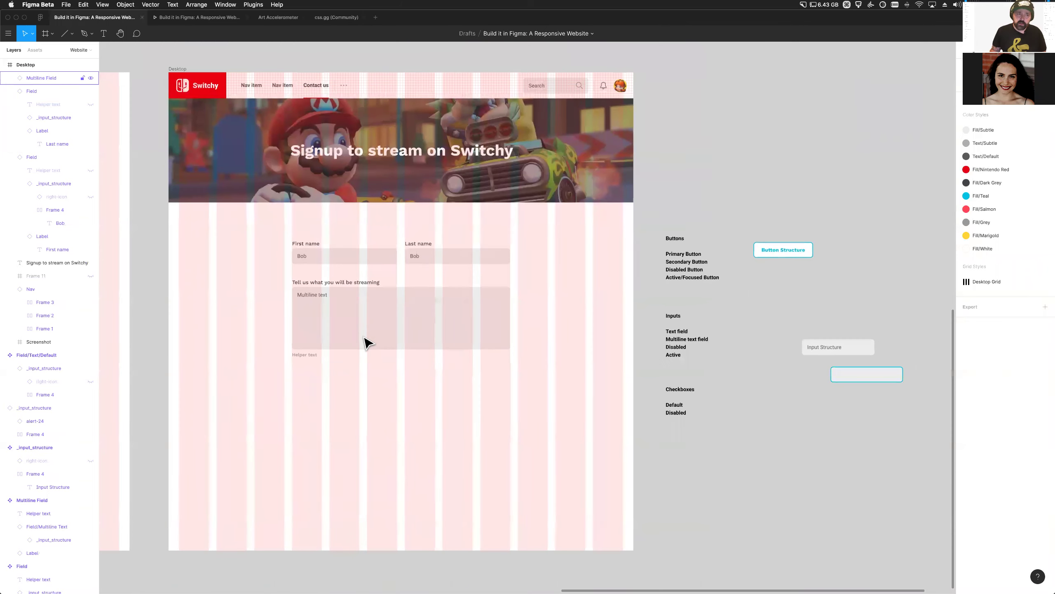
{"action": "scroll", "coordinate": [366, 342], "scroll_direction": "left", "scroll_amount": 10}
{"action": "scroll", "coordinate": [370, 366], "scroll_direction": "down", "scroll_amount": 1}
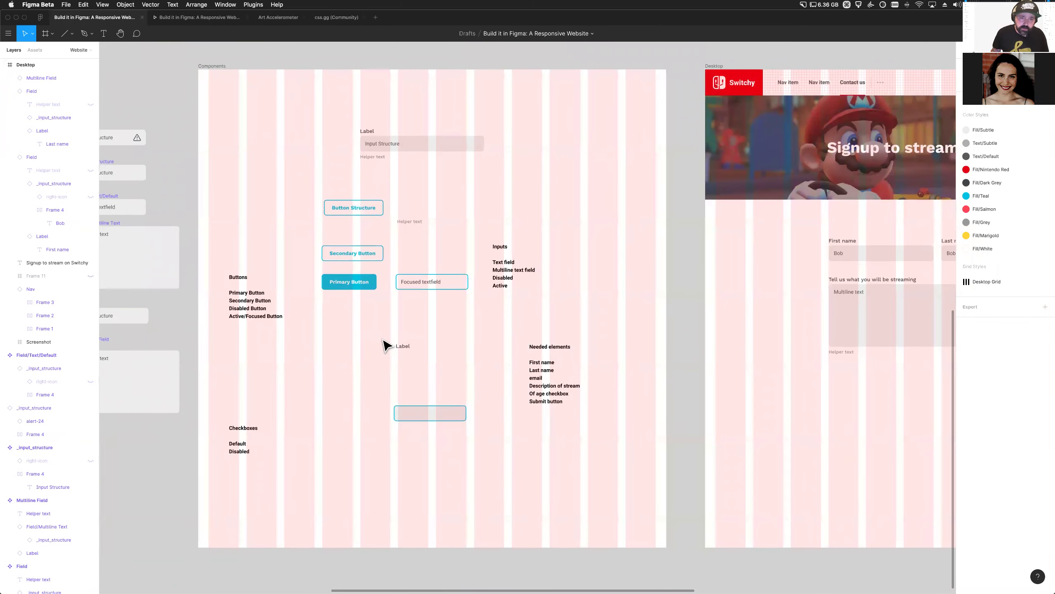
{"action": "left_click", "coordinate": [351, 283]}
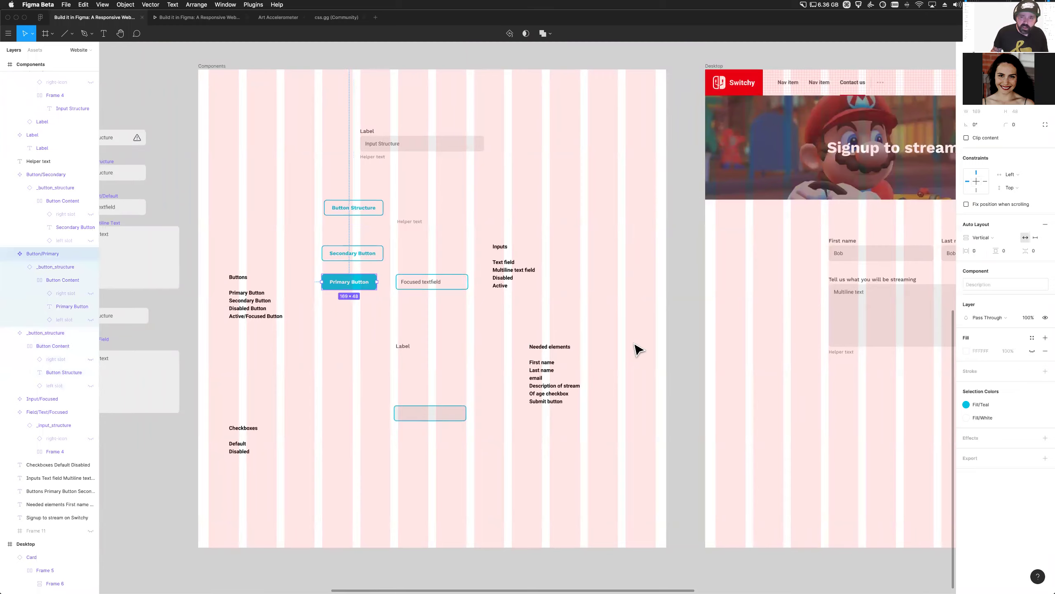
{"action": "scroll", "coordinate": [640, 349], "scroll_direction": "right", "scroll_amount": 10}
{"action": "scroll", "coordinate": [411, 417], "scroll_direction": "up", "scroll_amount": 5}
{"action": "key", "text": "ctrl+v"}
{"action": "left_click_drag", "start_coordinate": [534, 316], "coordinate": [438, 341]}
{"action": "scroll", "coordinate": [439, 342], "scroll_direction": "right", "scroll_amount": 5}
{"action": "scroll", "coordinate": [439, 342], "scroll_direction": "up", "scroll_amount": 2}
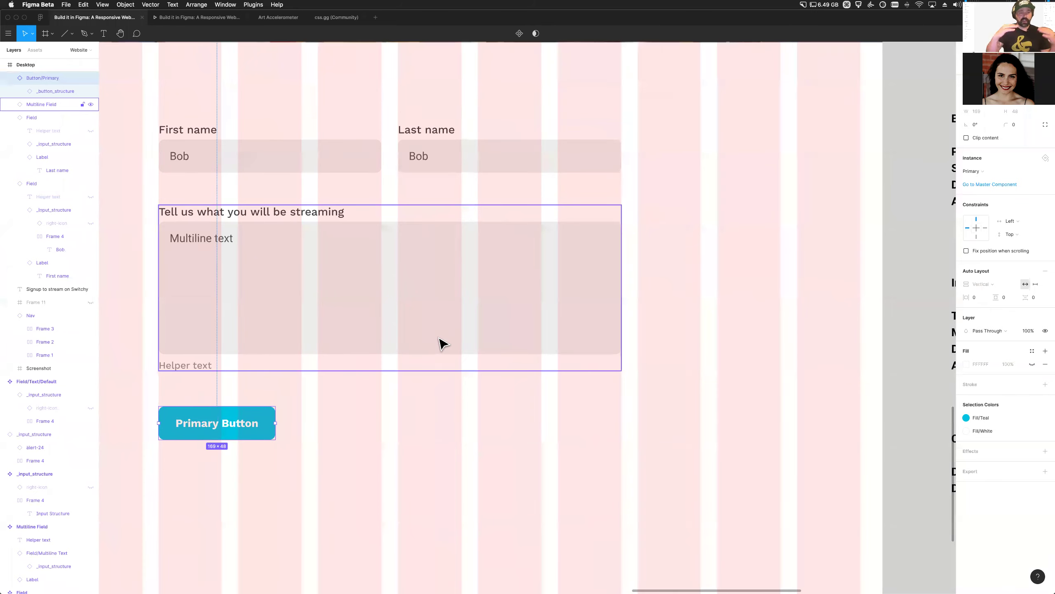
Combine the First name and Last name fields into a horizontal auto layout frame
{"action": "left_click_drag", "start_coordinate": [354, 314], "coordinate": [358, 340]}
{"action": "key", "text": "Tab"}
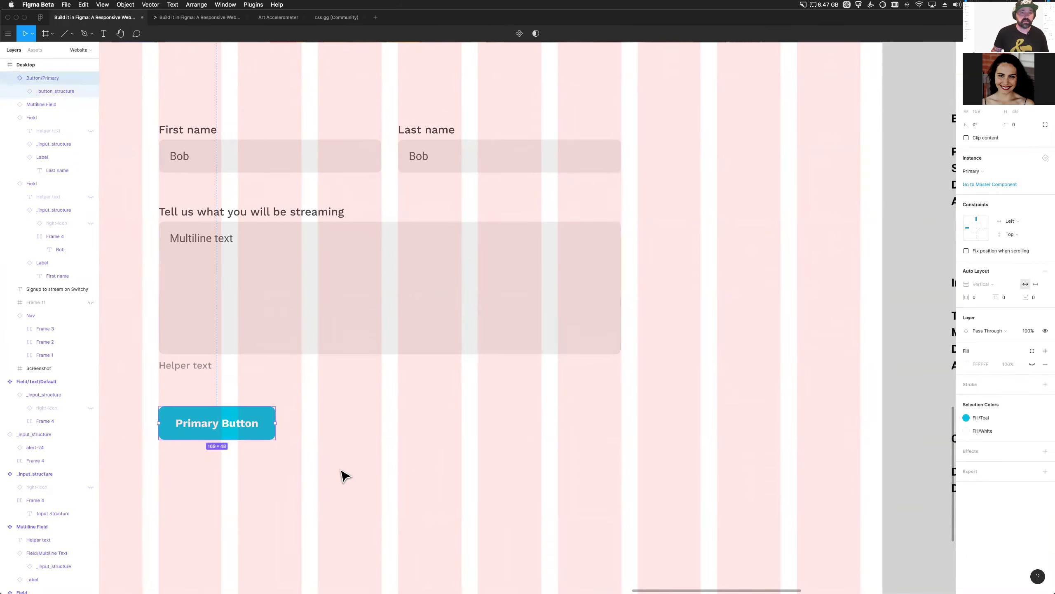
{"action": "scroll", "coordinate": [266, 228], "scroll_direction": "up", "scroll_amount": 2}
{"action": "key", "text": "Tab"}
{"action": "left_click", "coordinate": [456, 230], "text": "shift"}
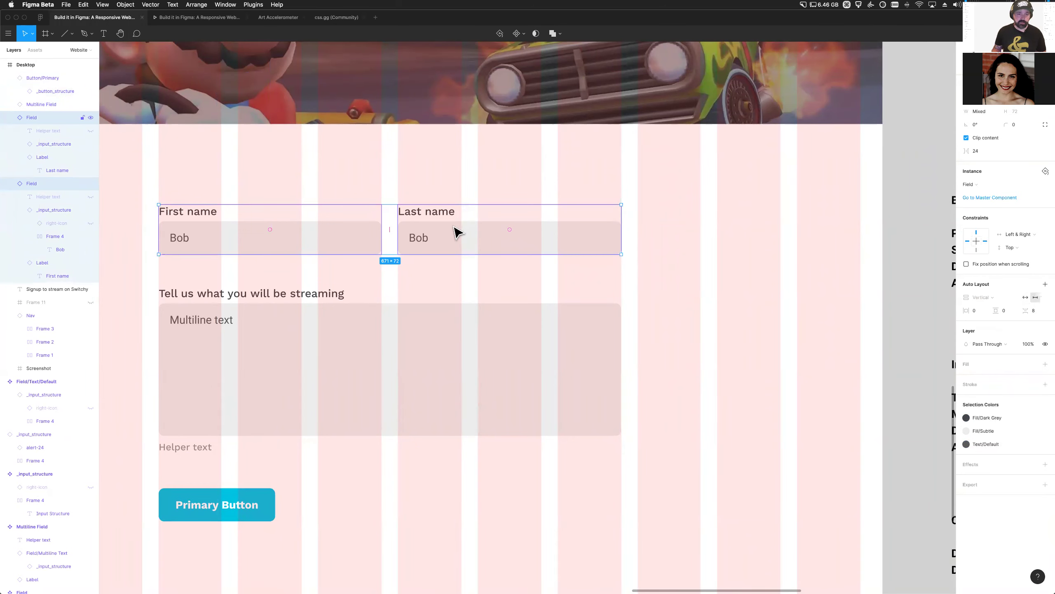
{"action": "key", "text": "shift+a"}
{"action": "scroll", "coordinate": [457, 241], "scroll_direction": "left", "scroll_amount": 3}
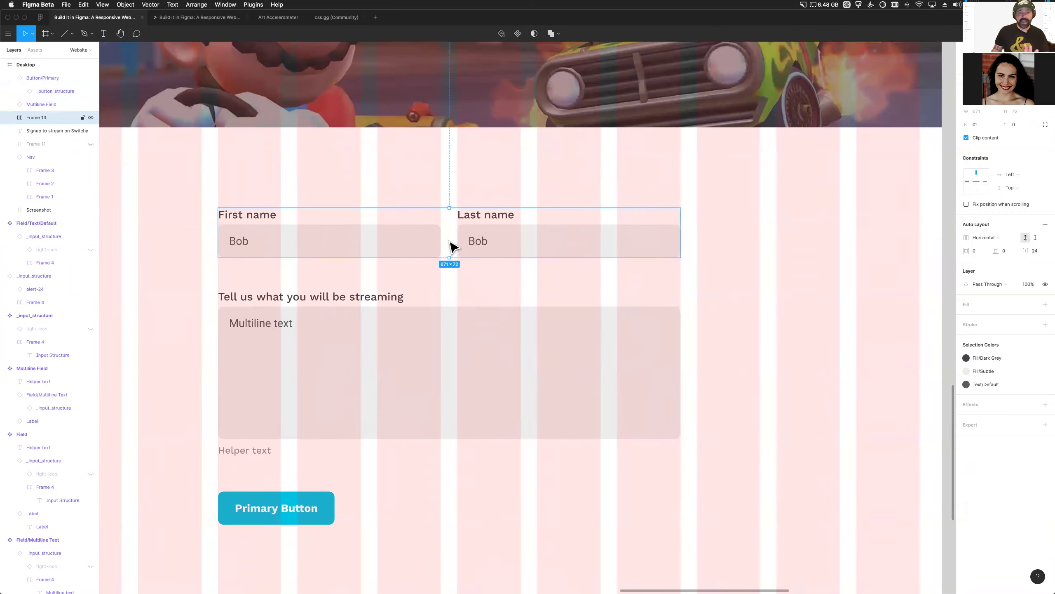
Try narrowing the First name field to 207 px inside the horizontal name row, and undo it
{"action": "double_click", "coordinate": [431, 252]}
{"action": "left_click_drag", "start_coordinate": [417, 234], "coordinate": [361, 235]}
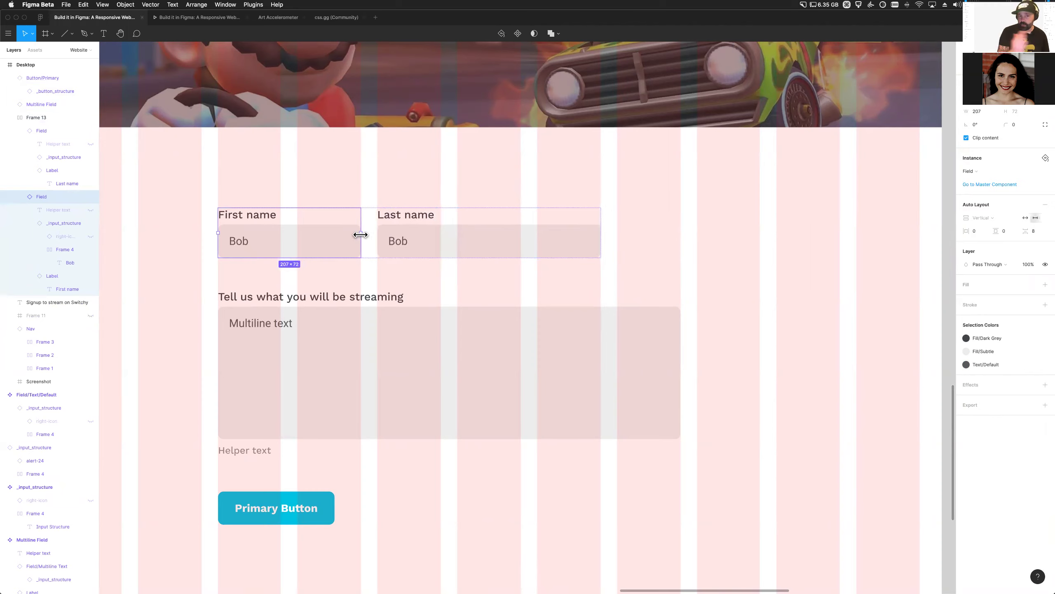
{"action": "key", "text": "super+z"}
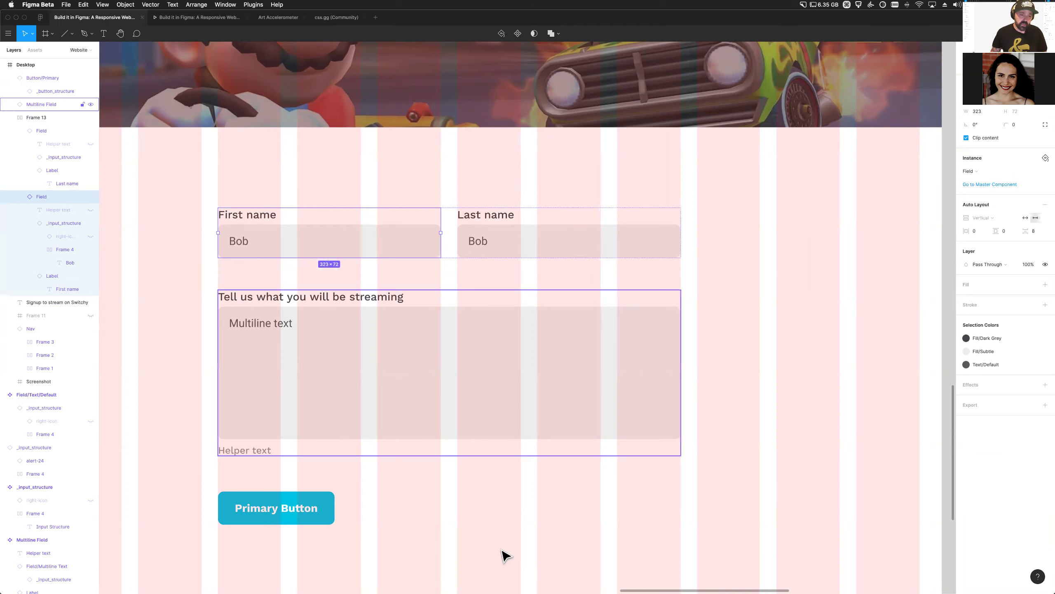
Combine the name row, multiline field and Primary Button into a vertical auto layout frame with 48 px spacing between items
{"action": "left_click", "coordinate": [330, 517]}
{"action": "left_click", "coordinate": [332, 412], "text": "shift"}
{"action": "left_click", "coordinate": [318, 240], "text": "shift"}
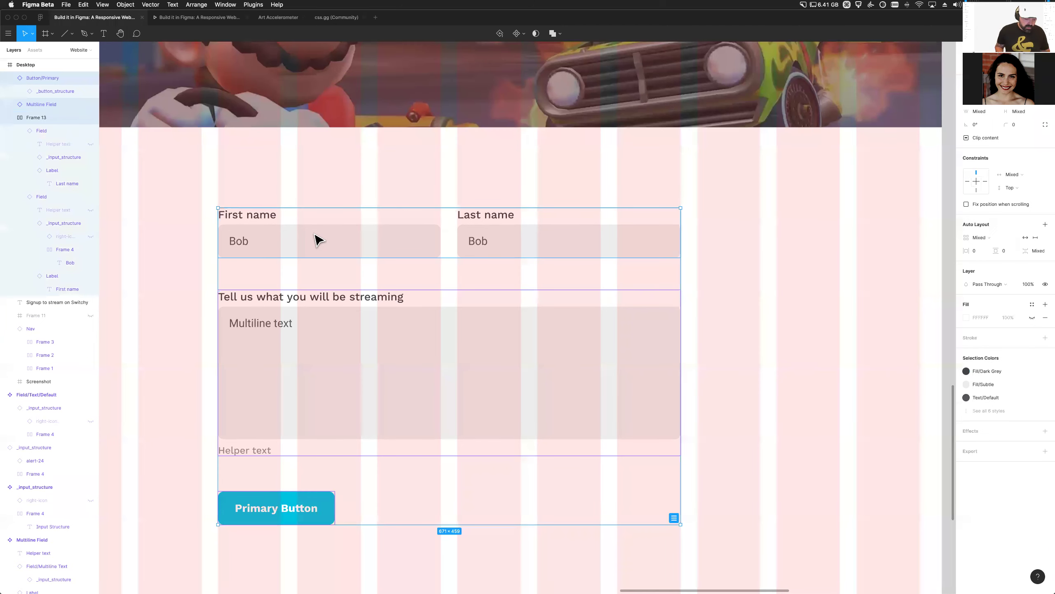
{"action": "key", "text": "shift+a"}
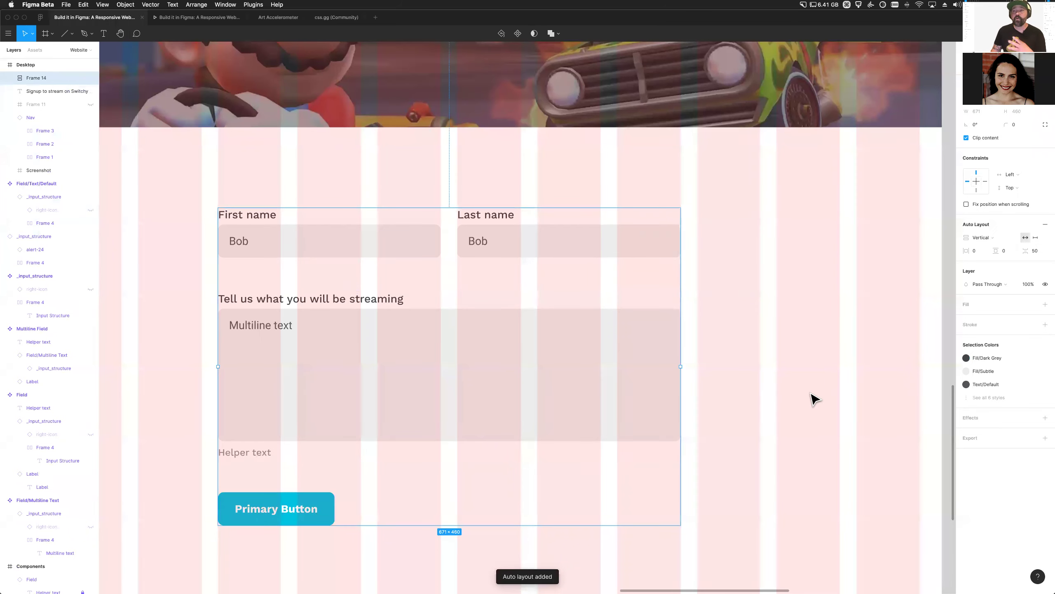
{"action": "left_click", "coordinate": [1037, 254]}
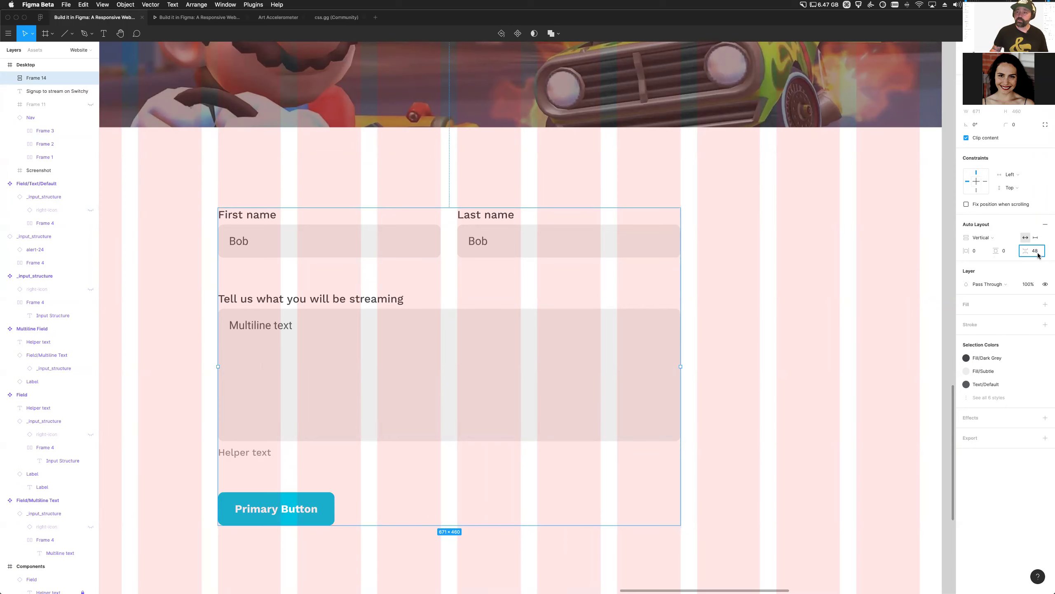
{"action": "key", "text": "Return"}
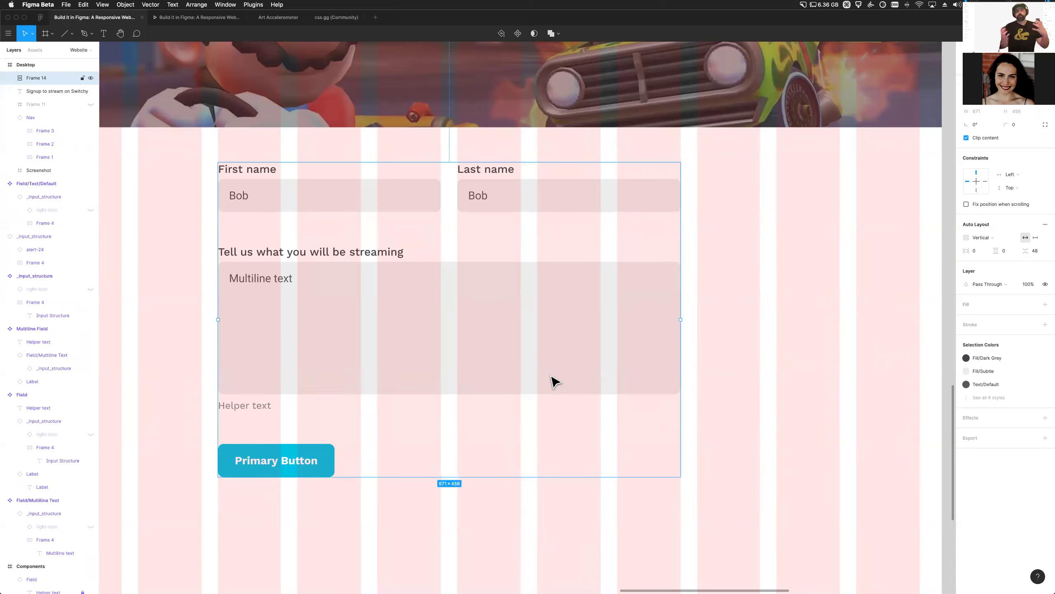
Copy the First name field into the vertical form frame and place it between the name row and the multiline field
{"action": "left_click", "coordinate": [353, 359]}
{"action": "left_click", "coordinate": [377, 195]}
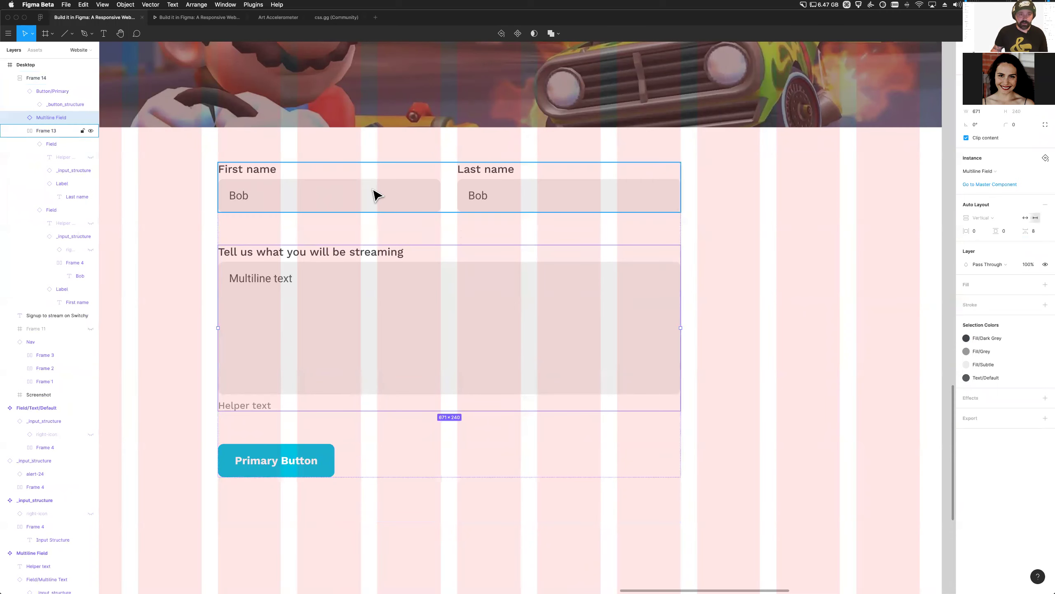
{"action": "left_click", "coordinate": [377, 196]}
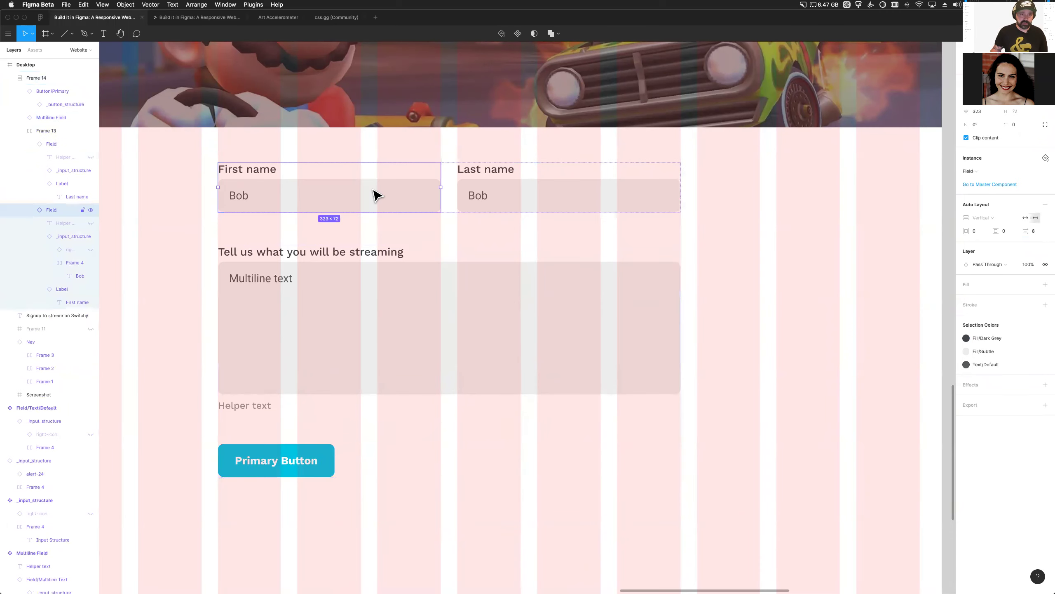
{"action": "left_click", "coordinate": [158, 241]}
{"action": "left_click", "coordinate": [283, 291]}
{"action": "key", "text": "super+v"}
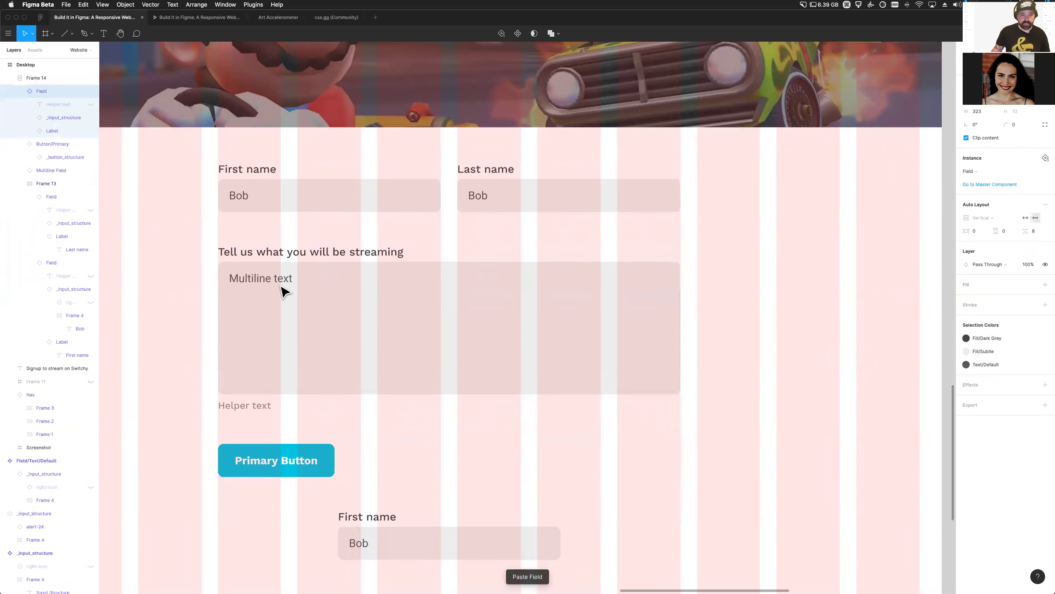
{"action": "key", "text": "Up"}
{"action": "key", "text": "Up"}
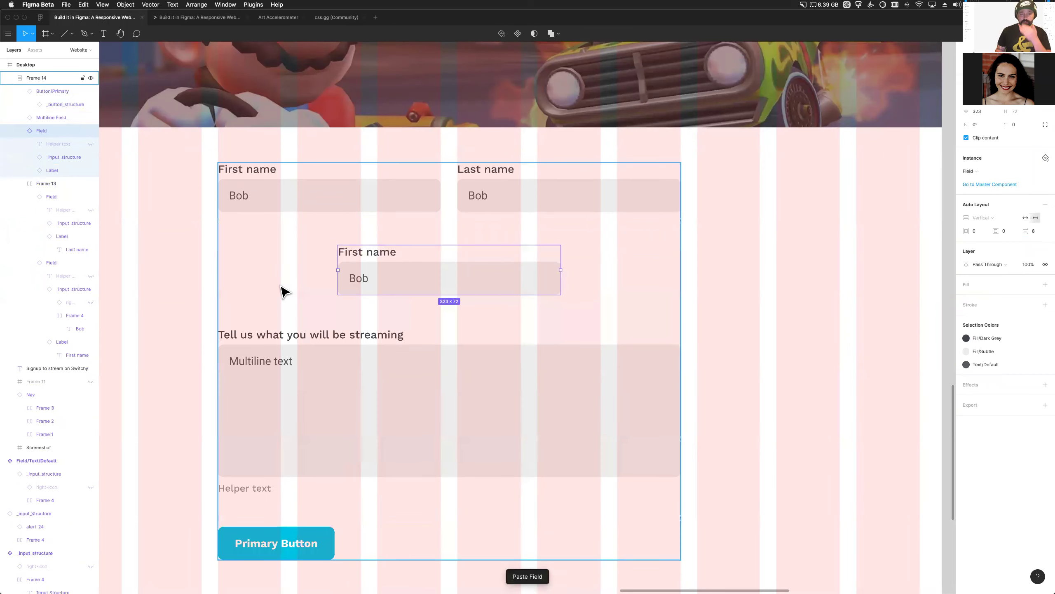
Try reordering the copied field down and back up within the vertical form frame
{"action": "key", "text": "Down"}
{"action": "key", "text": "Down"}
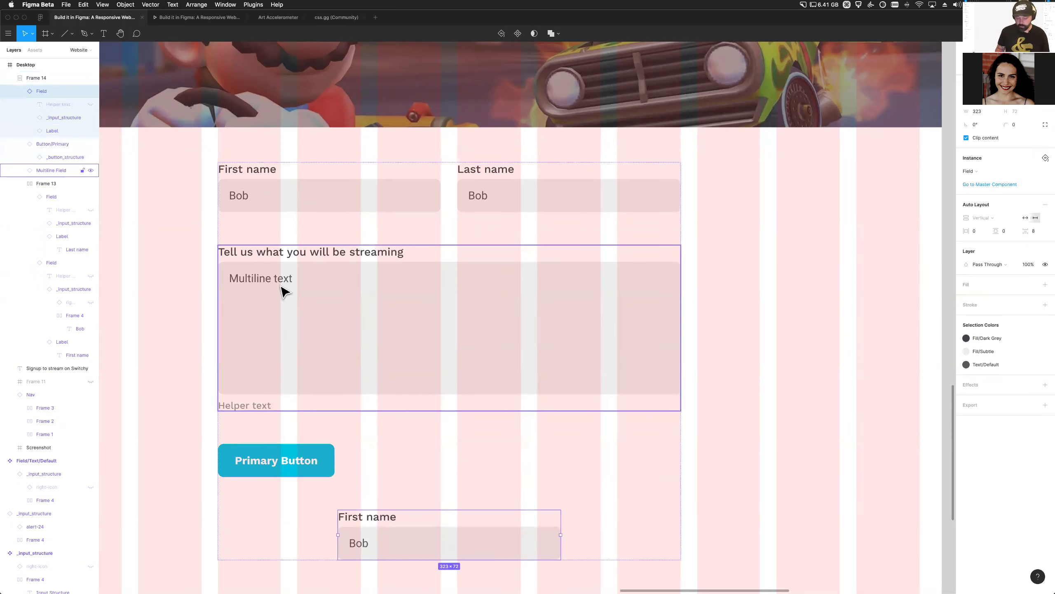
{"action": "key", "text": "Up"}
{"action": "key", "text": "Up"}
{"action": "key", "text": "Down"}
{"action": "key", "text": "Down"}
{"action": "key", "text": "Up"}
{"action": "key", "text": "Up"}
{"action": "key", "text": "Up"}
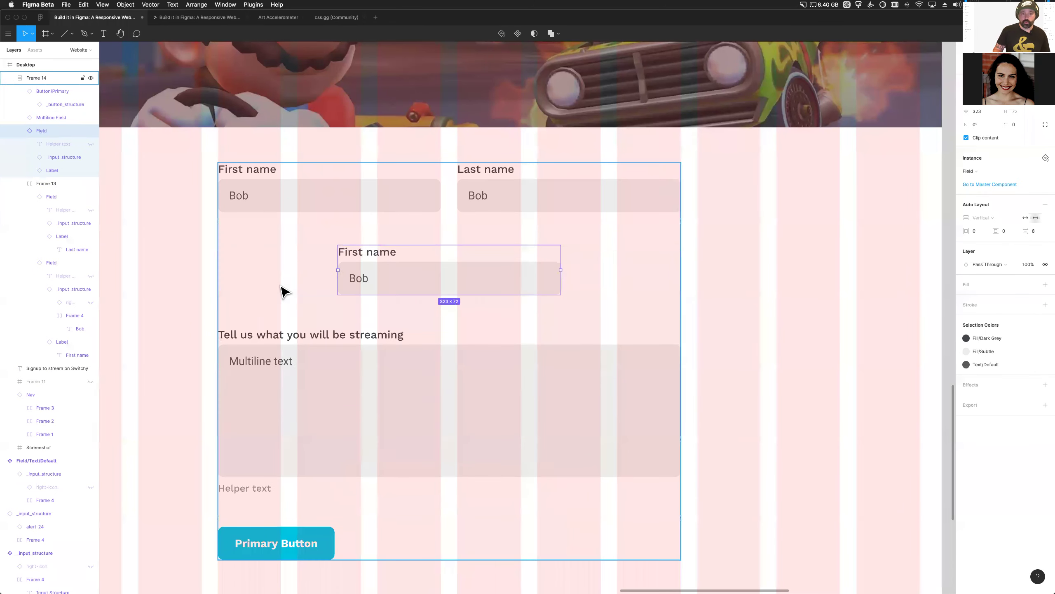
{"action": "key", "text": "Down"}
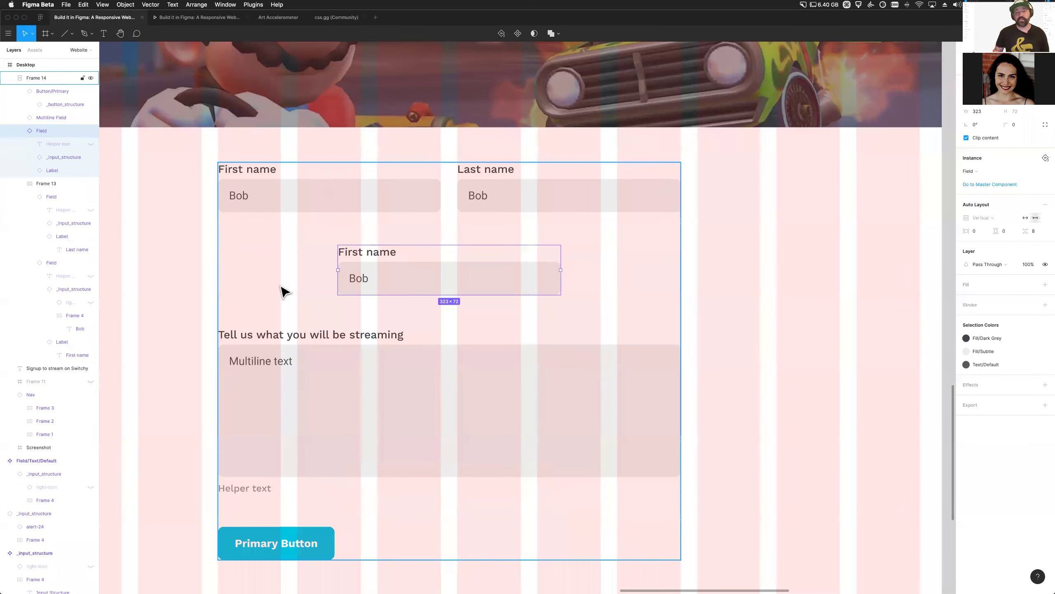
Change the copied field's label to "Email address"
{"action": "double_click", "coordinate": [367, 254]}
{"action": "type", "text": "EMail"}
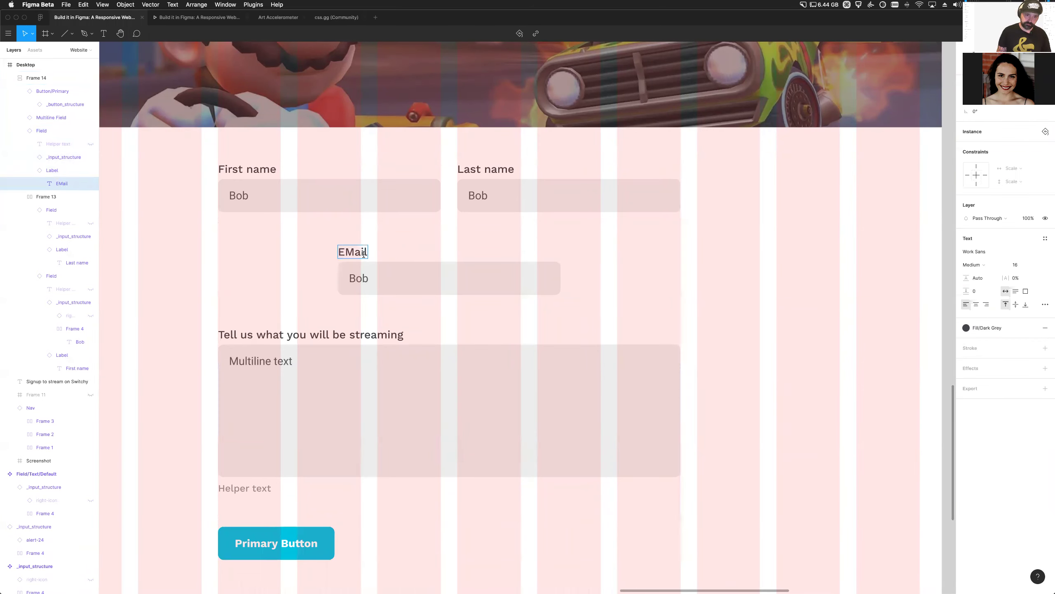
{"action": "key", "text": "BackSpace"}
{"action": "key", "text": "BackSpace"}
{"action": "key", "text": "BackSpace"}
{"action": "key", "text": "BackSpace"}
{"action": "type", "text": "m"}
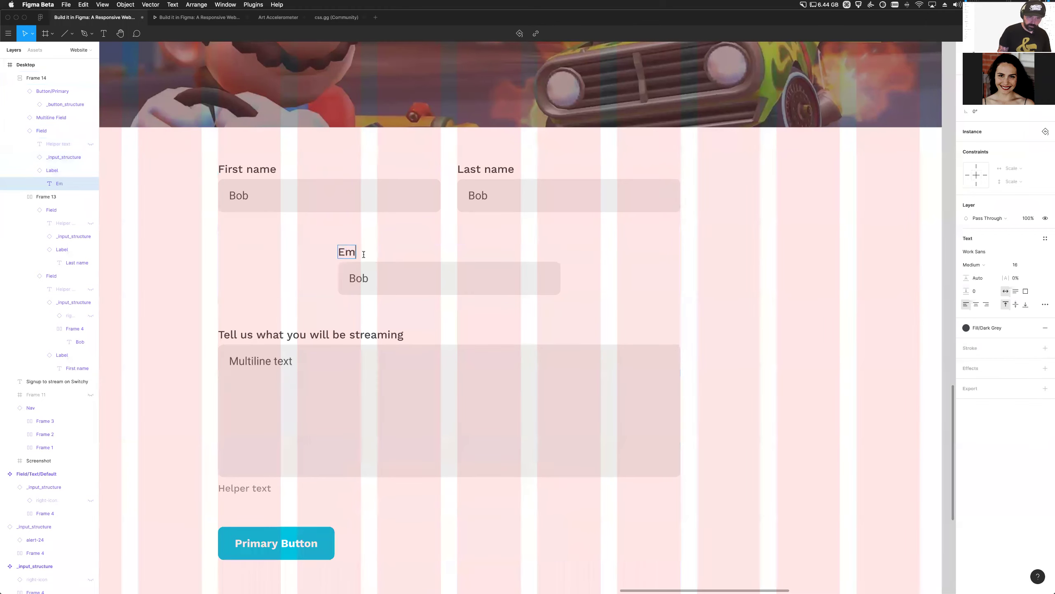
{"action": "type", "text": "ail address"}
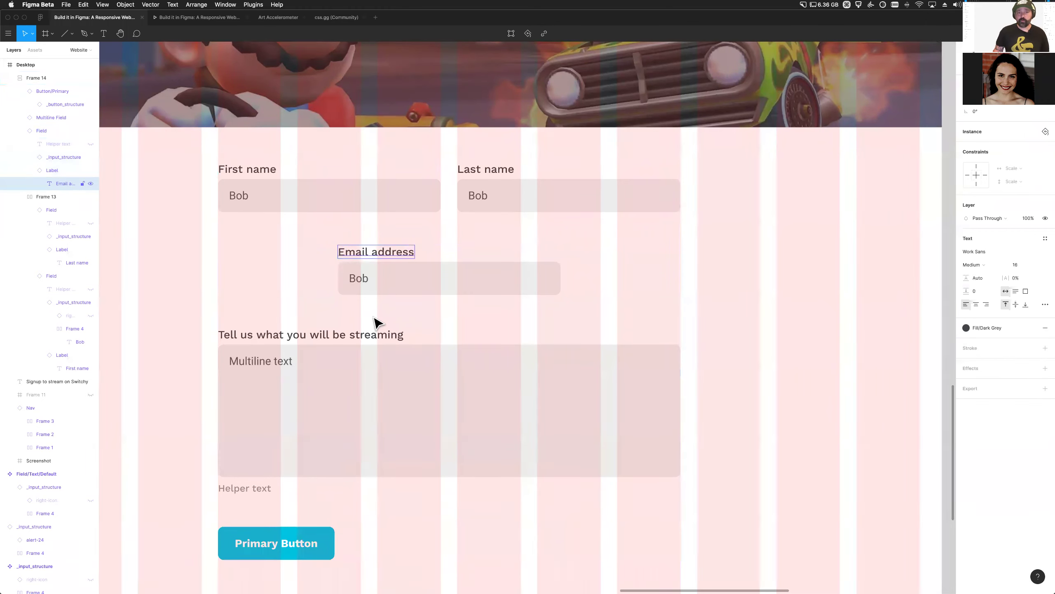
Align the Email address field to the left edge of the form frame
{"action": "left_click", "coordinate": [373, 282]}
{"action": "left_click", "coordinate": [373, 282]}
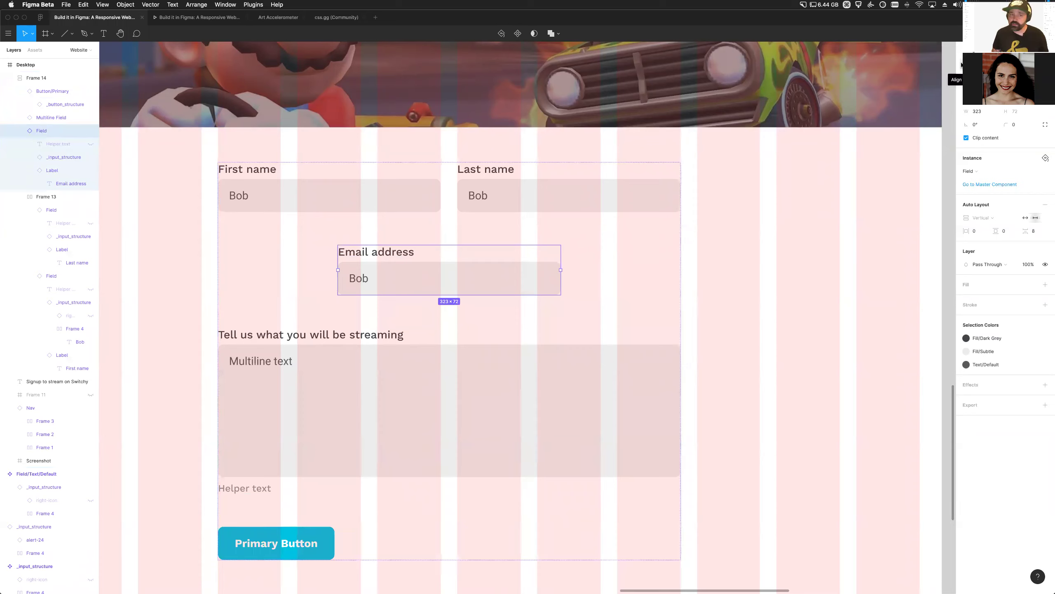
{"action": "key", "text": "alt+a"}
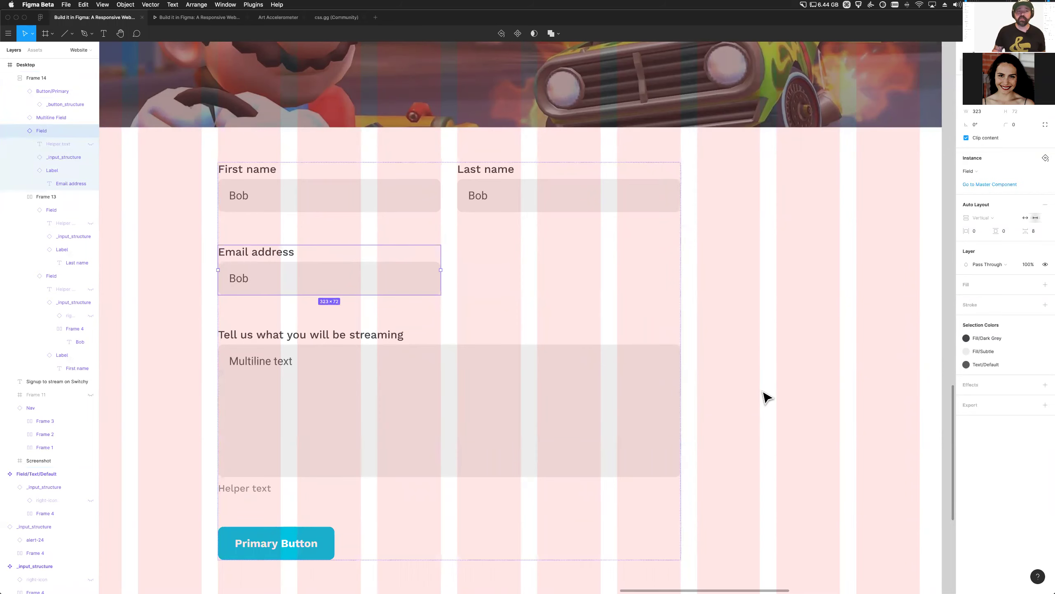
Try moving the Last name field out of the name row to above the Email address field, and undo it
{"action": "scroll", "coordinate": [697, 401], "scroll_direction": "down", "scroll_amount": 4}
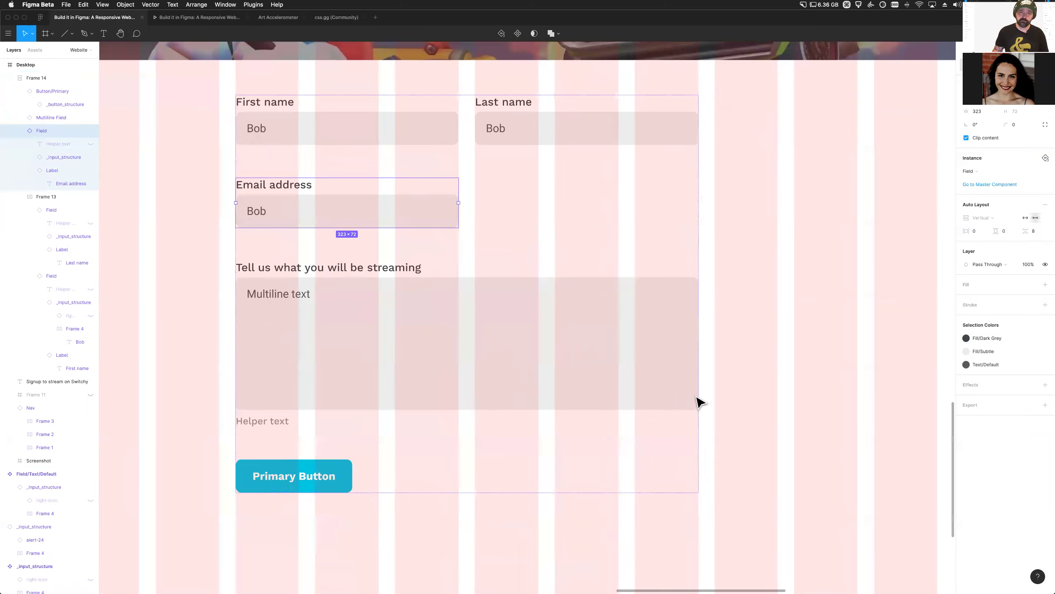
{"action": "double_click", "coordinate": [536, 121]}
{"action": "left_click_drag", "start_coordinate": [536, 121], "coordinate": [327, 161]}
{"action": "left_click", "coordinate": [446, 134]}
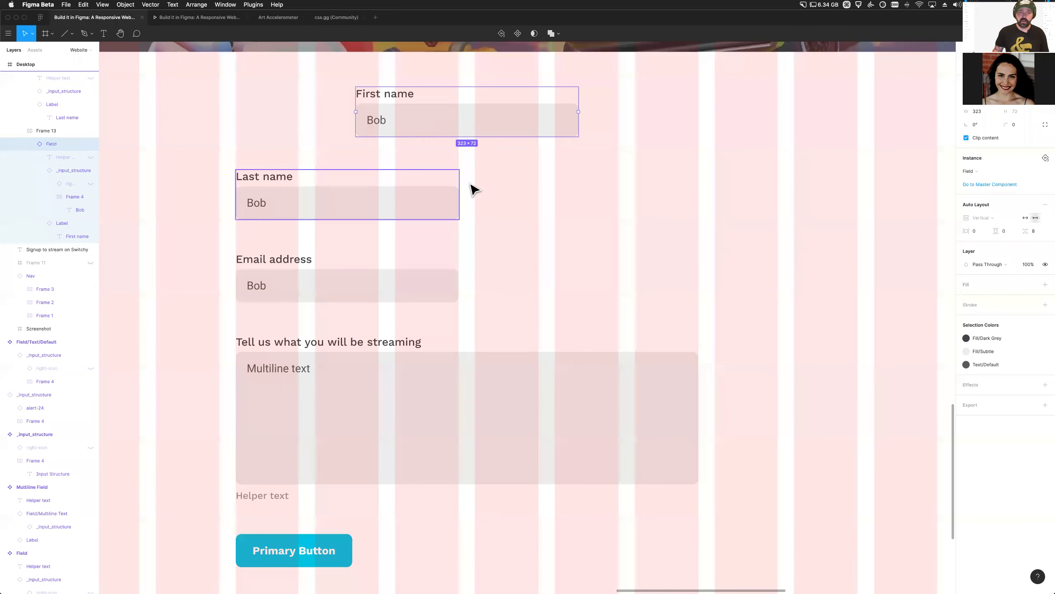
{"action": "key", "text": "shift+Tab"}
{"action": "key", "text": "super+z"}
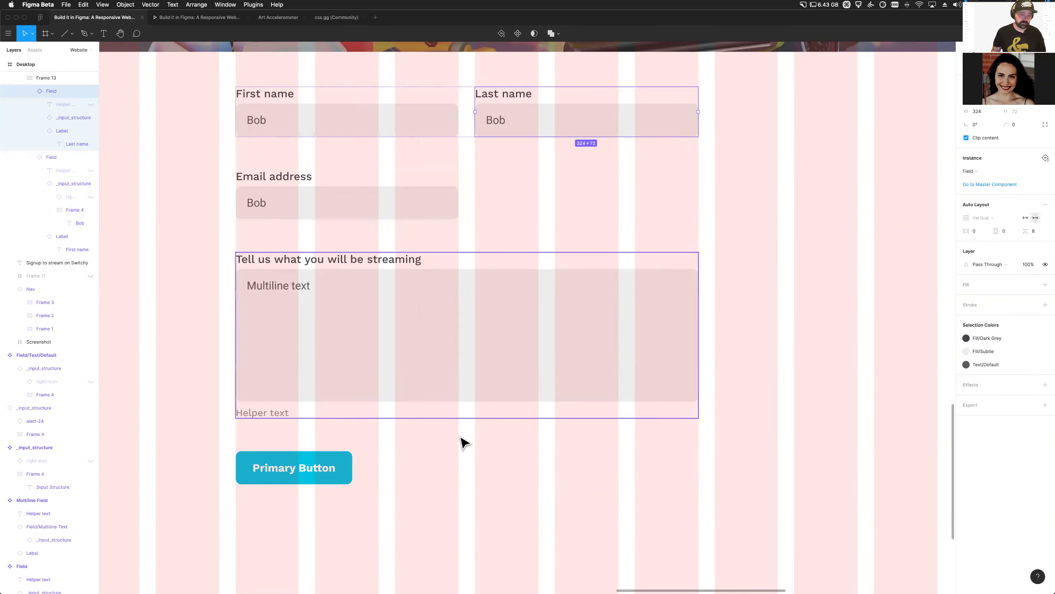
Widen the Primary Button instance in the form to 207 px, matching the column grid
{"action": "scroll", "coordinate": [418, 448], "scroll_direction": "down", "scroll_amount": 4}
{"action": "scroll", "coordinate": [417, 449], "scroll_direction": "down", "scroll_amount": 3}
{"action": "left_click", "coordinate": [332, 405]}
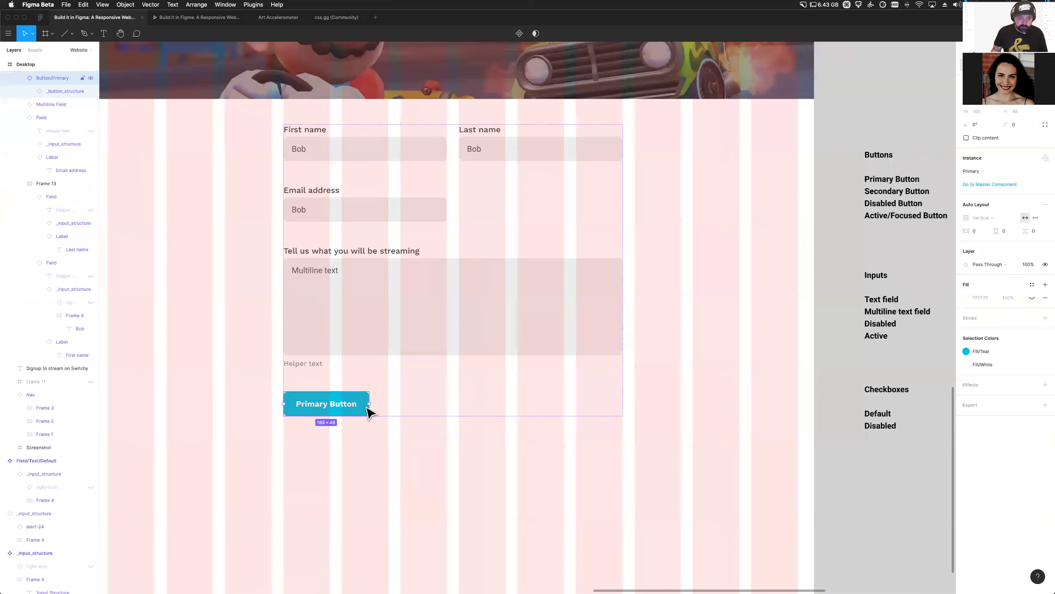
{"action": "left_click_drag", "start_coordinate": [374, 404], "coordinate": [388, 404]}
Go to the Primary Button's master component and select its nested _button_structure instance
{"action": "scroll", "coordinate": [51, 138], "scroll_direction": "up", "scroll_amount": 2}
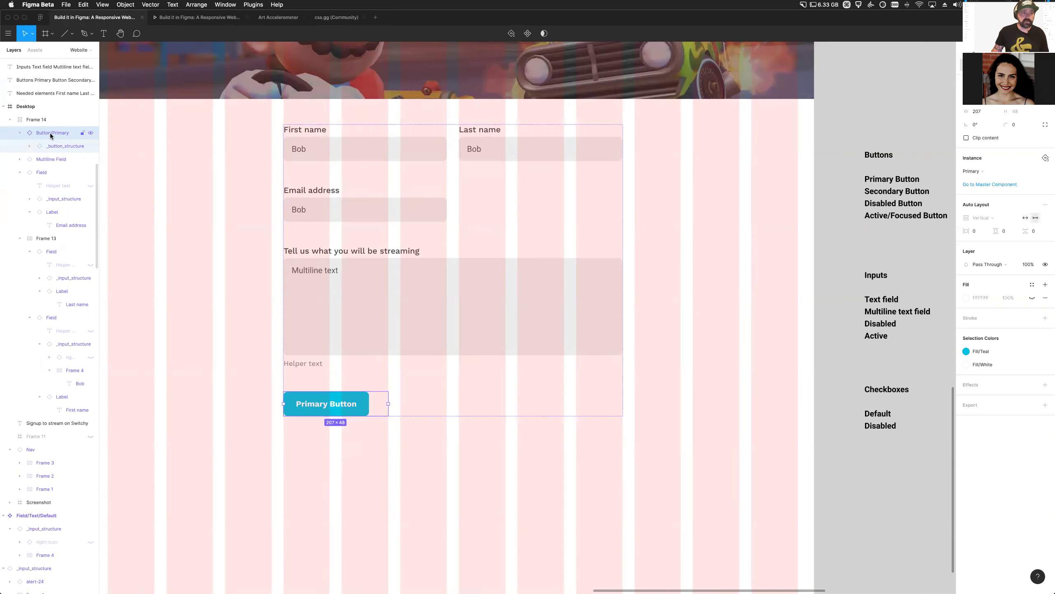
{"action": "right_click", "coordinate": [51, 136]}
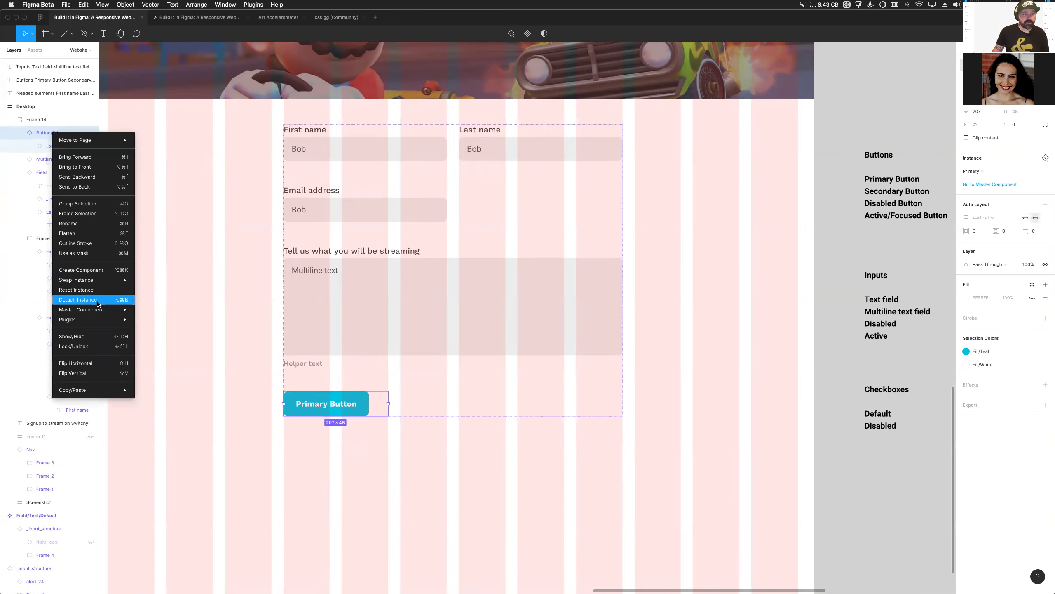
{"action": "left_click", "coordinate": [150, 311]}
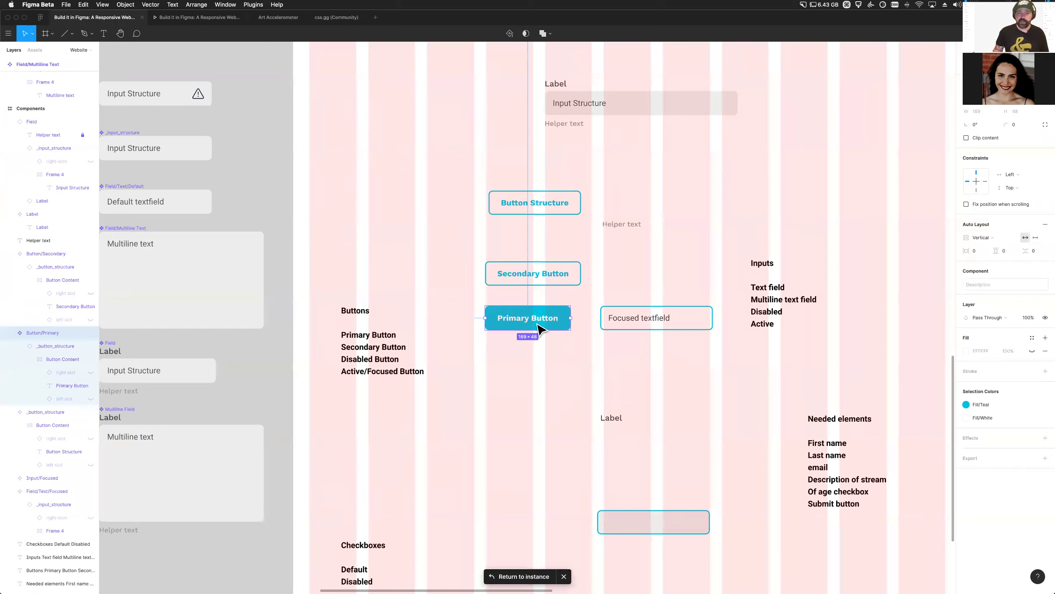
{"action": "scroll", "coordinate": [540, 329], "scroll_direction": "up", "scroll_amount": 5}
{"action": "double_click", "coordinate": [503, 326]}
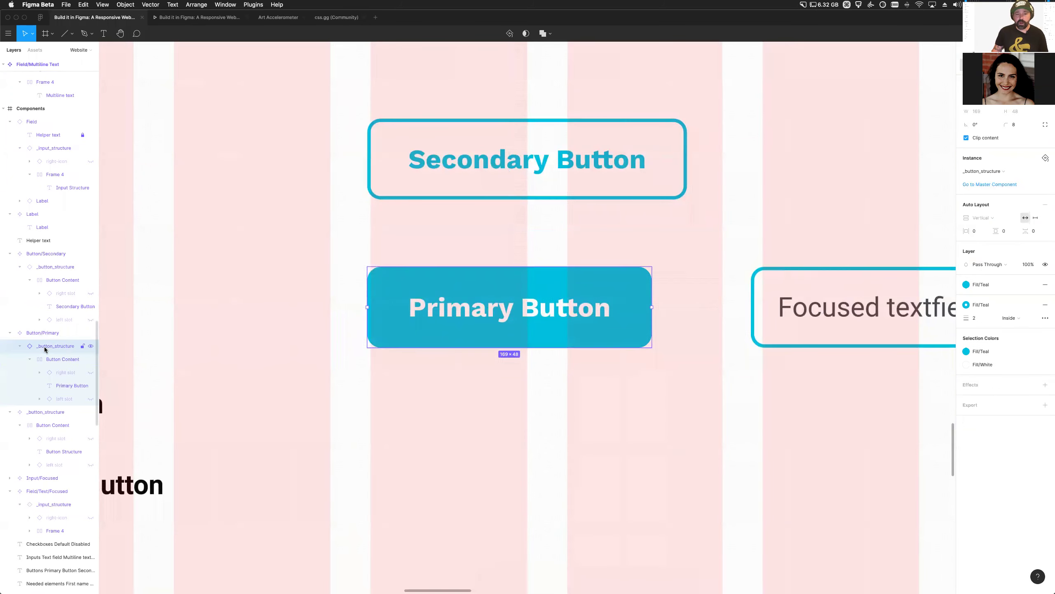
Try widening the Primary Button master component to 202 px, and undo it
{"action": "left_click", "coordinate": [521, 328]}
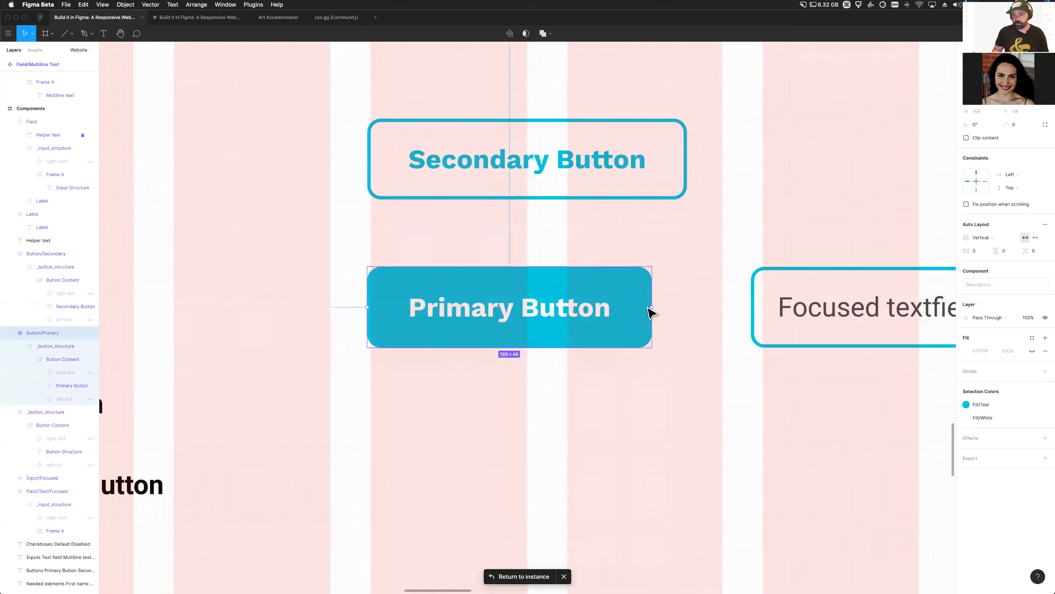
{"action": "left_click_drag", "start_coordinate": [687, 307], "coordinate": [706, 307]}
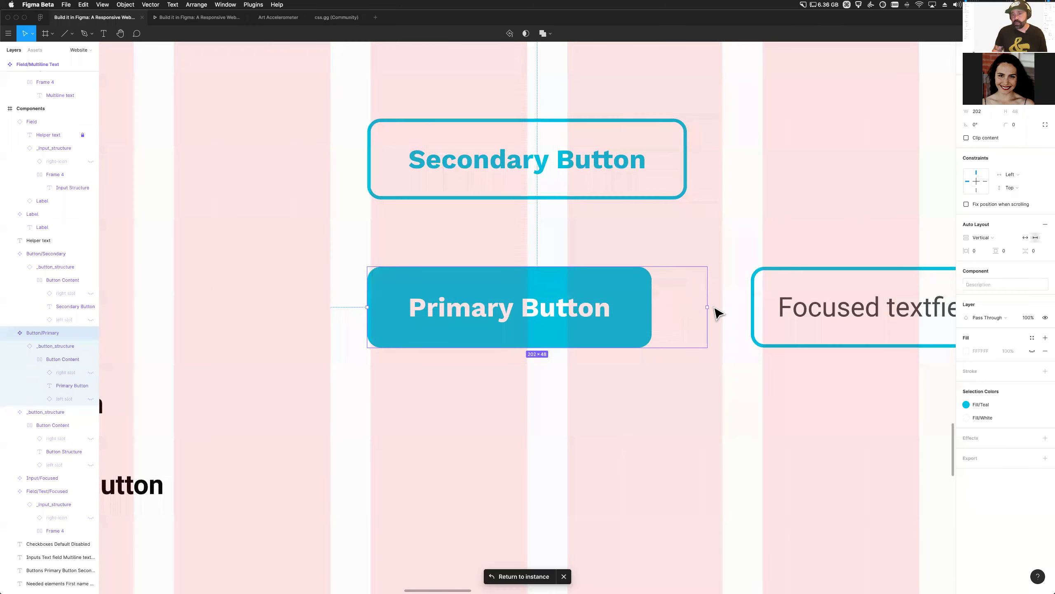
{"action": "key", "text": "super+z"}
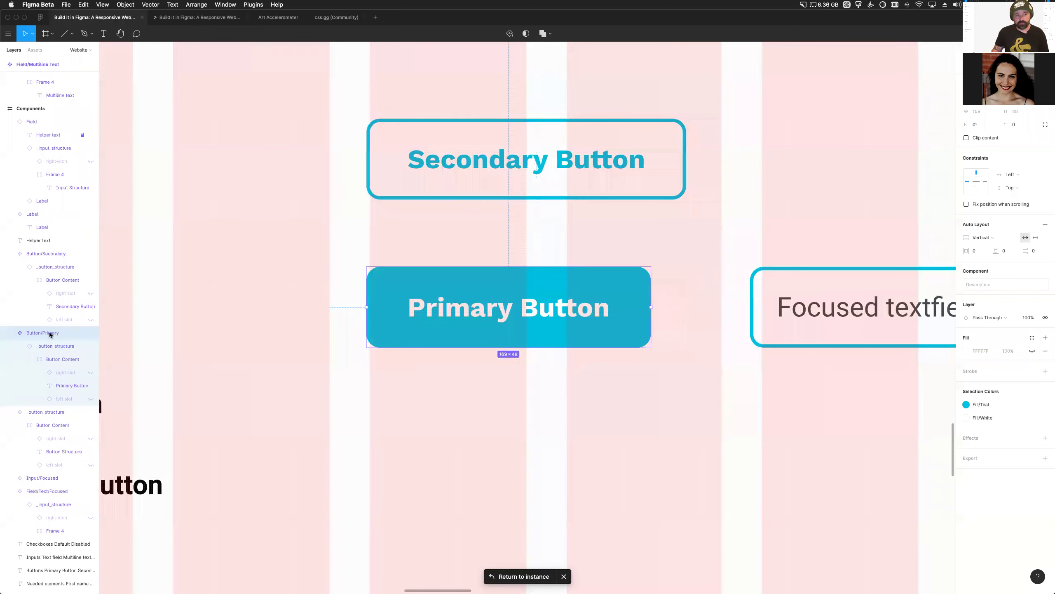
Switch the nested _button_structure in the Primary Button master component to fixed width, and check the widened button in the Desktop form
{"action": "left_click", "coordinate": [50, 346]}
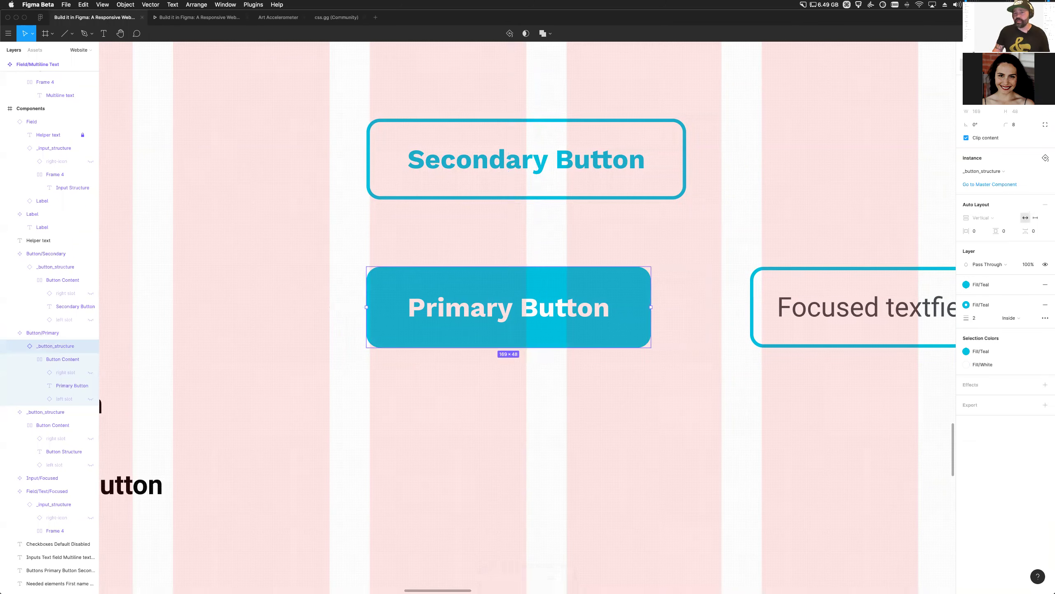
{"action": "left_click", "coordinate": [651, 307]}
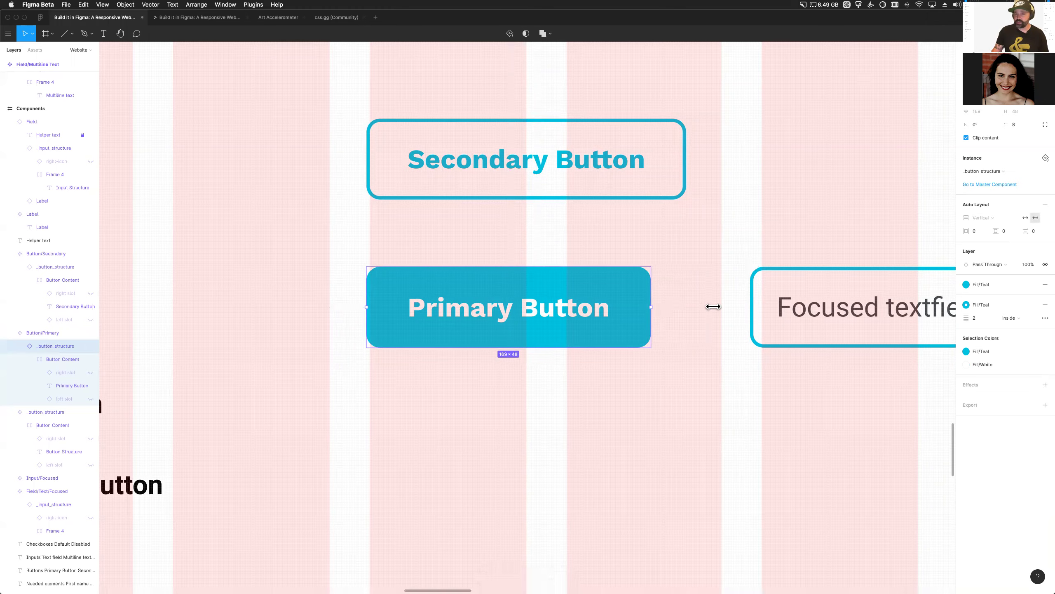
{"action": "left_click", "coordinate": [699, 313]}
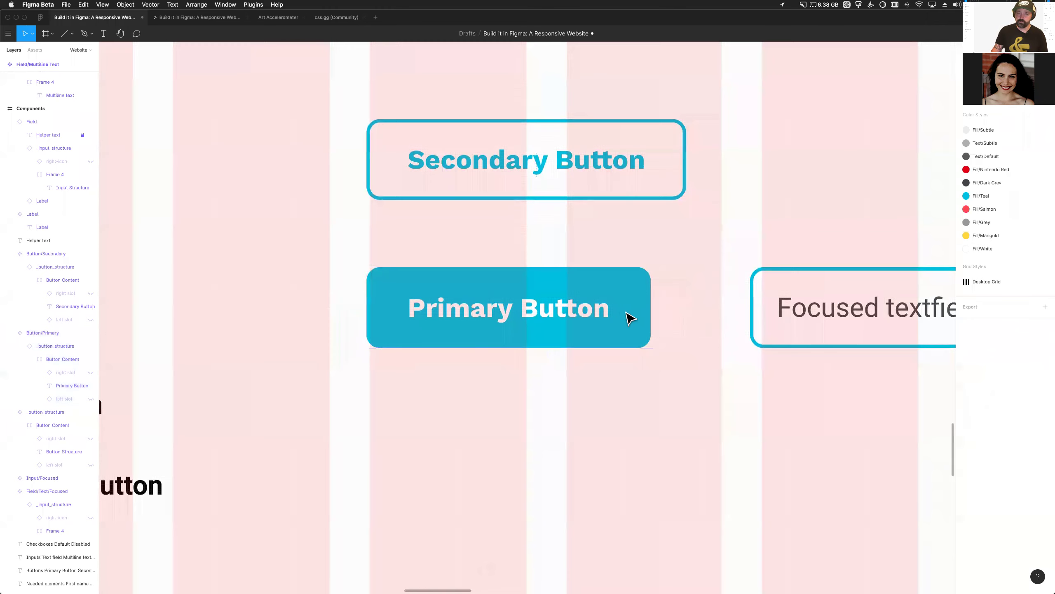
{"action": "left_click", "coordinate": [636, 313]}
{"action": "mouse_move", "coordinate": [651, 307]}
{"action": "left_mouse_down"}
{"action": "mouse_move", "coordinate": [717, 307]}
{"action": "mouse_move", "coordinate": [650, 309]}
{"action": "left_mouse_up"}
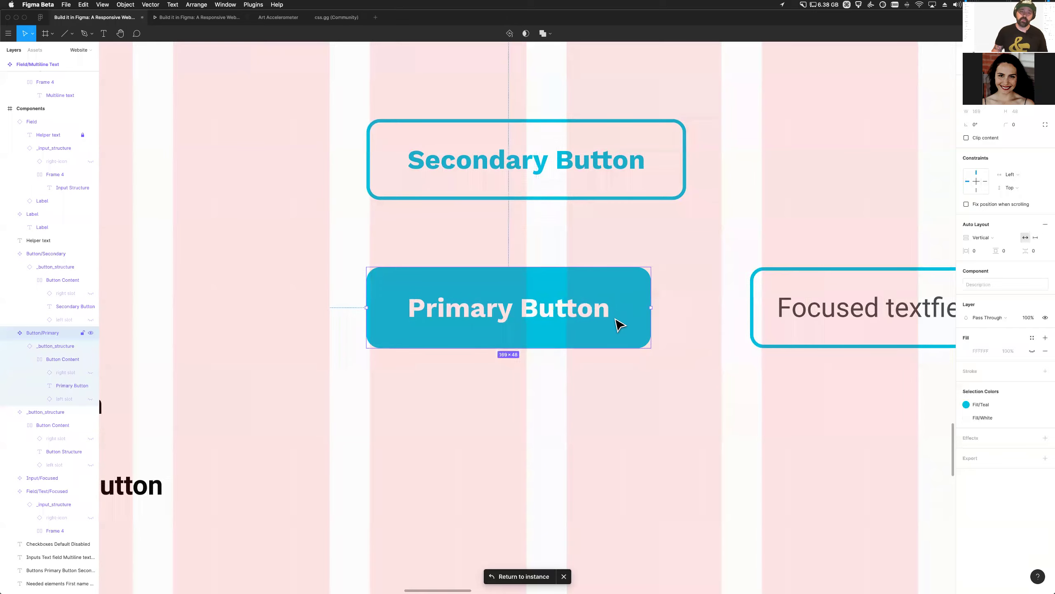
{"action": "scroll", "coordinate": [618, 322], "scroll_direction": "down", "scroll_amount": 5}
{"action": "scroll", "coordinate": [618, 323], "scroll_direction": "down", "scroll_amount": 3}
{"action": "scroll", "coordinate": [619, 324], "scroll_direction": "right", "scroll_amount": 10}
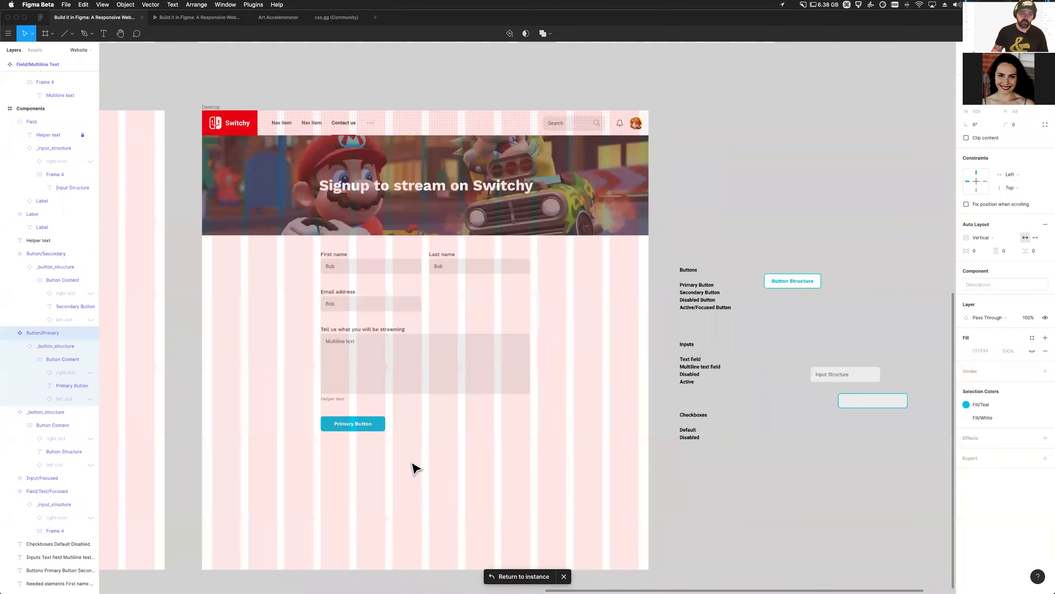
{"action": "scroll", "coordinate": [359, 446], "scroll_direction": "up", "scroll_amount": 5}
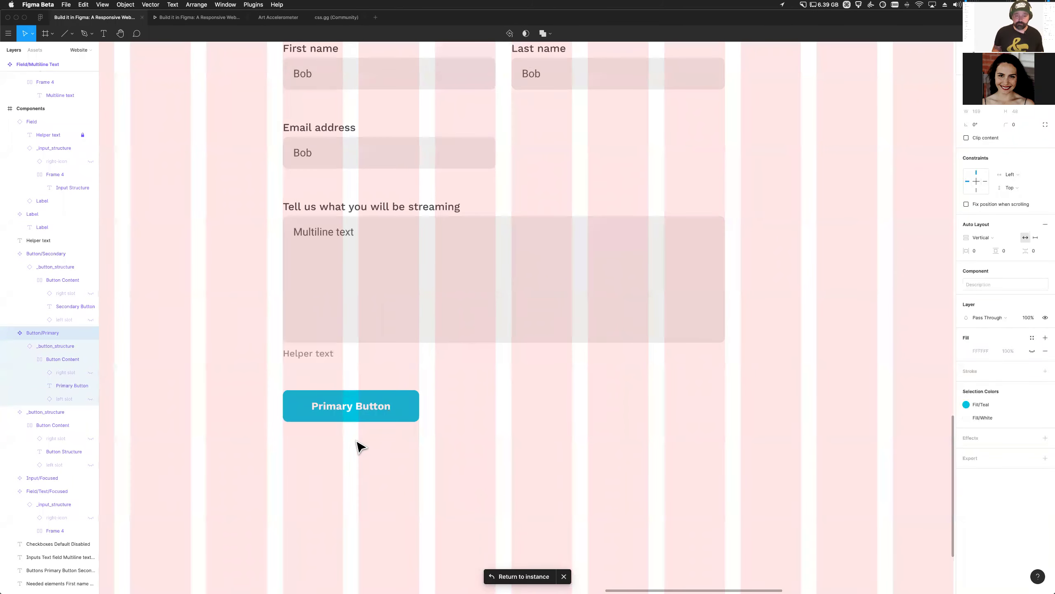
Change the label of the form's Primary Button instance to "Submit"
{"action": "double_click", "coordinate": [352, 410]}
{"action": "type", "text": "Subs"}
{"action": "key", "text": "BackSpace"}
{"action": "key", "text": "BackSpace"}
{"action": "type", "text": "bmit"}
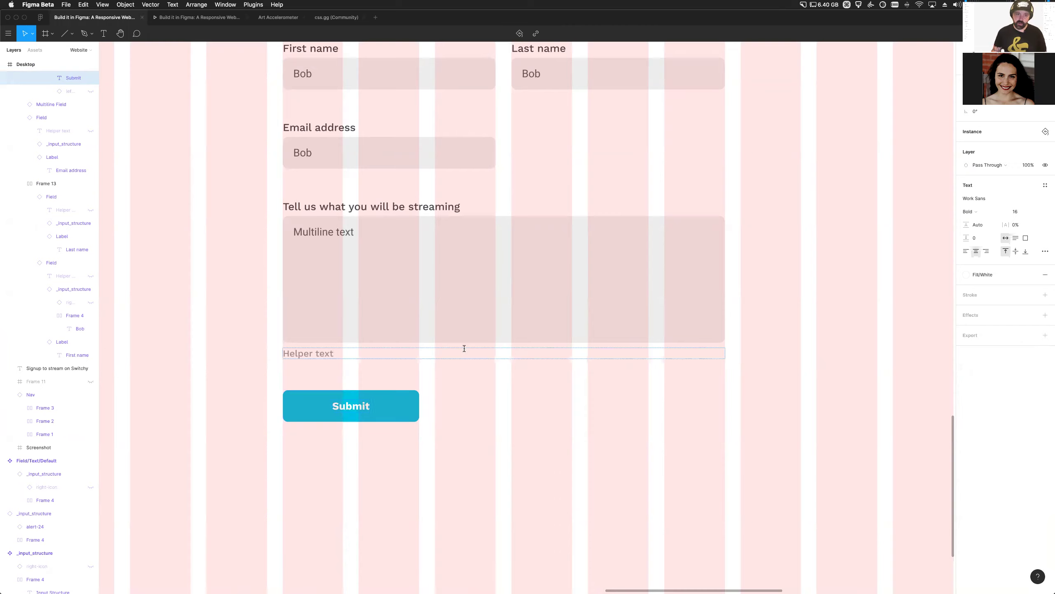
{"action": "left_click", "coordinate": [528, 444]}
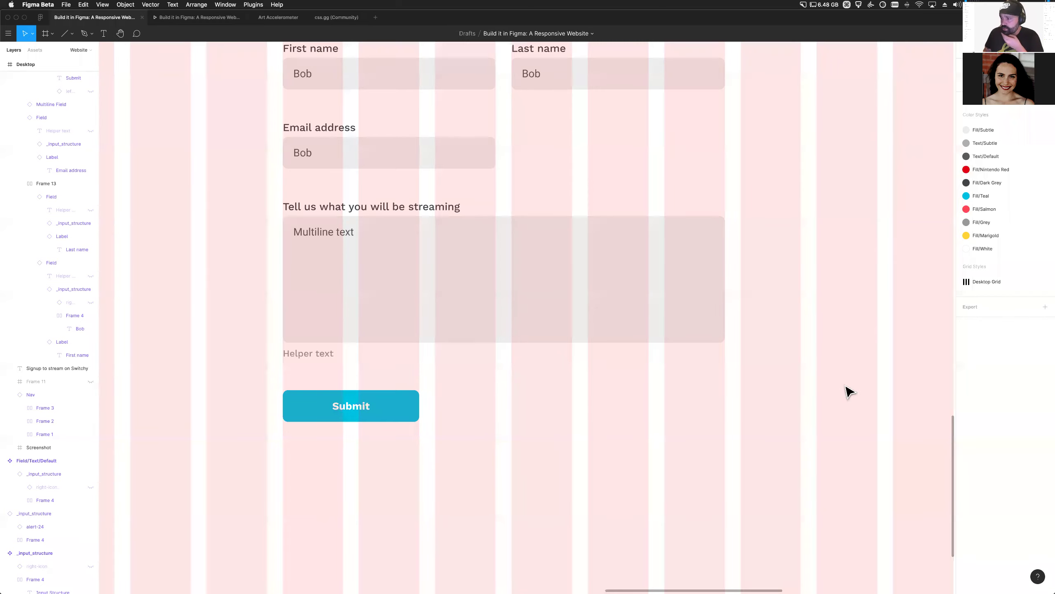
Try shifting the whole form frame one column sideways on the Desktop grid, and move it back
{"action": "scroll", "coordinate": [540, 345], "scroll_direction": "up", "scroll_amount": 4}
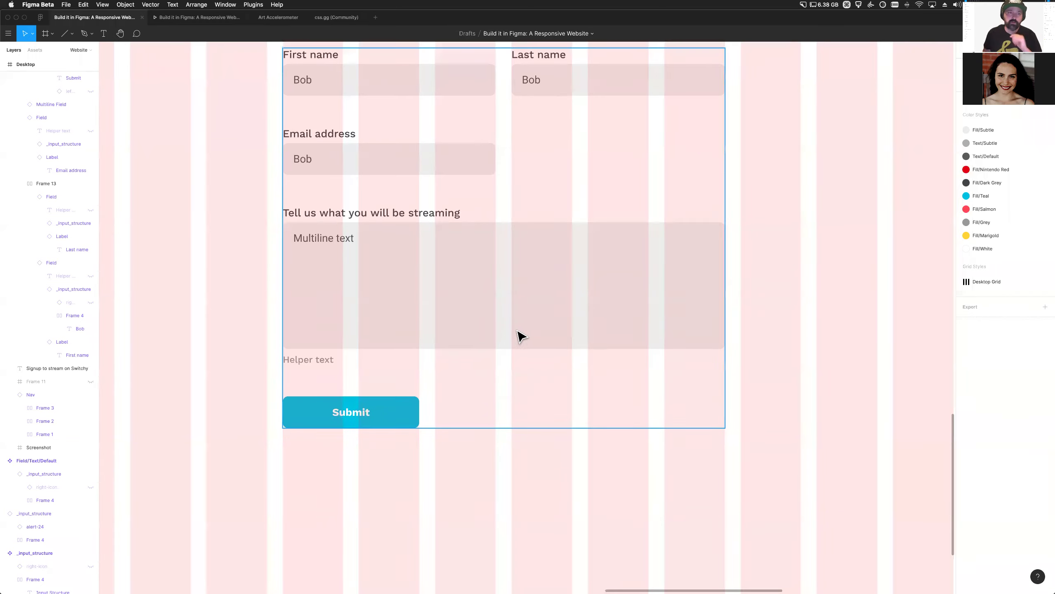
{"action": "left_click", "coordinate": [353, 248]}
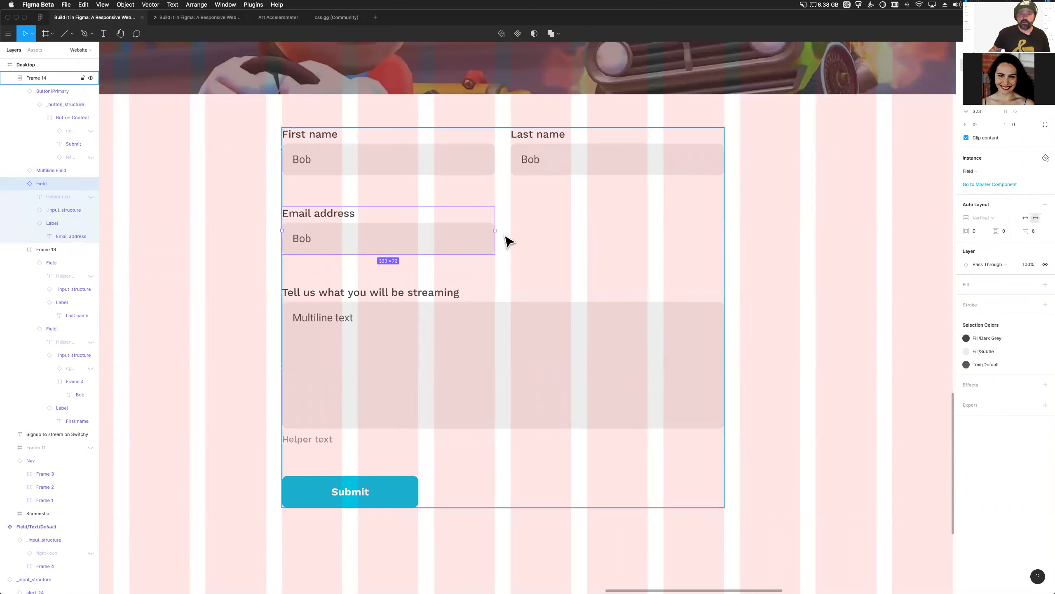
{"action": "scroll", "coordinate": [353, 241], "scroll_direction": "right", "scroll_amount": 5}
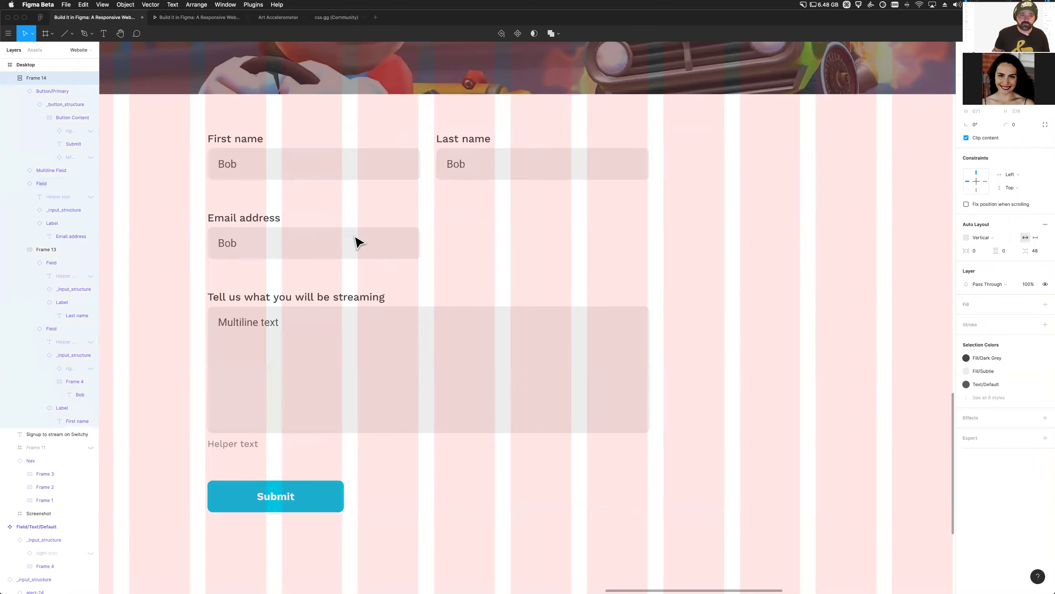
{"action": "scroll", "coordinate": [431, 261], "scroll_direction": "left", "scroll_amount": 5}
{"action": "left_click", "coordinate": [491, 238]}
{"action": "key", "text": "Escape"}
{"action": "key", "text": "Escape"}
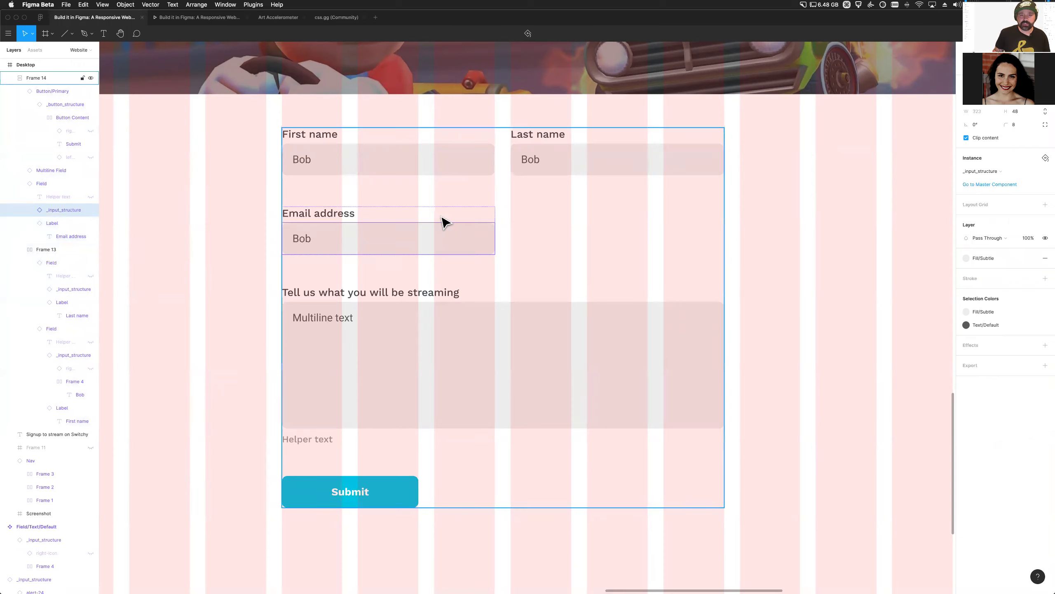
Replace the input text in the Email address field with a sample e-mail address
{"action": "left_click", "coordinate": [440, 234]}
{"action": "mouse_move", "coordinate": [496, 231]}
{"action": "left_mouse_down"}
{"action": "mouse_move", "coordinate": [353, 235]}
{"action": "mouse_move", "coordinate": [494, 239]}
{"action": "left_mouse_up"}
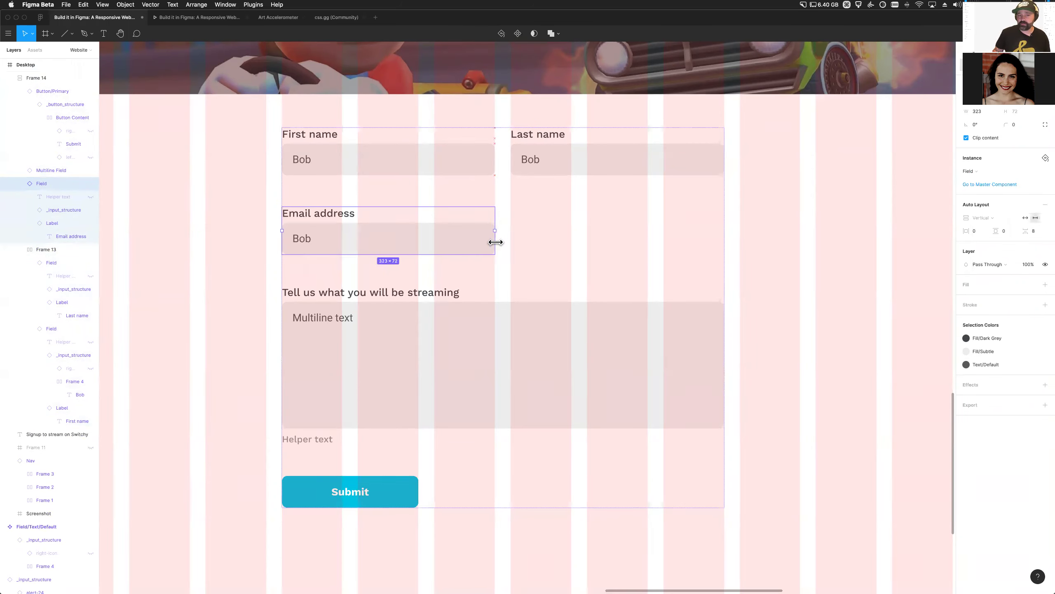
{"action": "double_click", "coordinate": [298, 242]}
{"action": "type", "text": "example"}
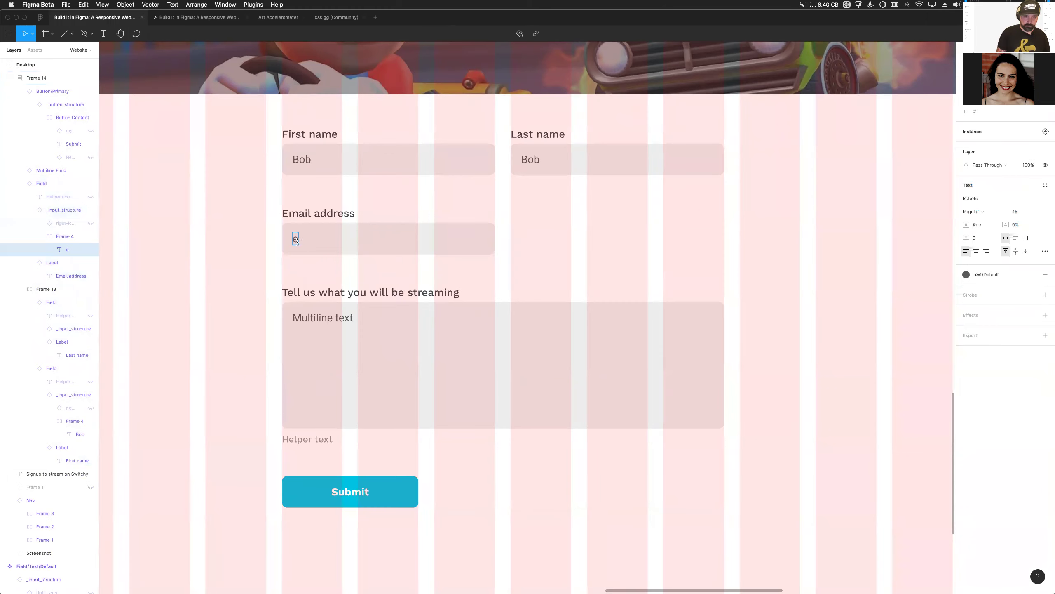
{"action": "key", "text": "BackSpace"}
{"action": "key", "text": "BackSpace"}
{"action": "key", "text": "BackSpace"}
{"action": "key", "text": "BackSpace"}
{"action": "key", "text": "BackSpace"}
{"action": "key", "text": "BackSpace"}
{"action": "type", "text": "xample"}
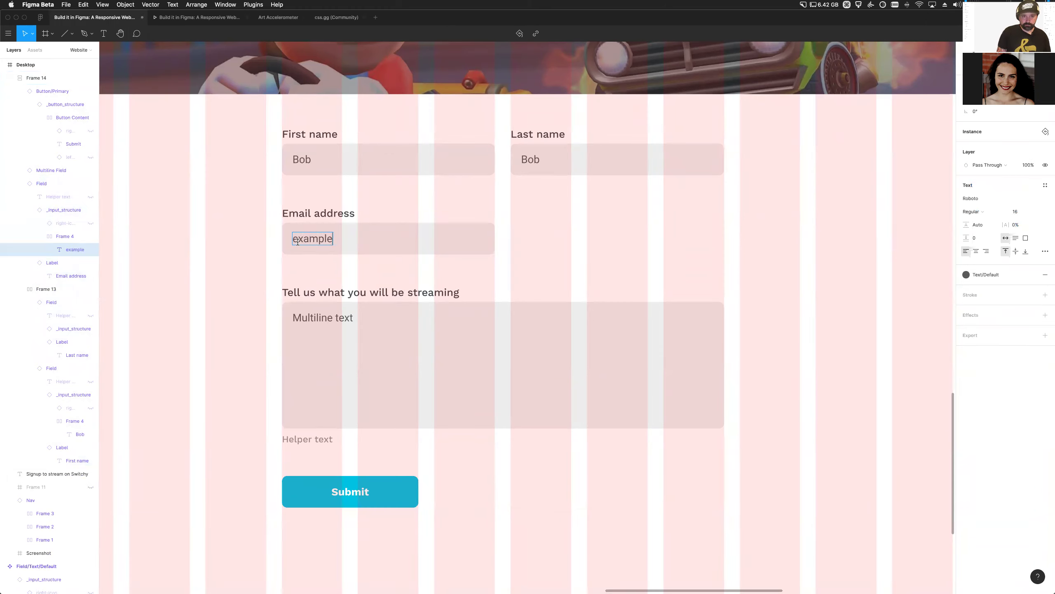
{"action": "type", "text": "@email.com"}
{"action": "left_click", "coordinate": [400, 249]}
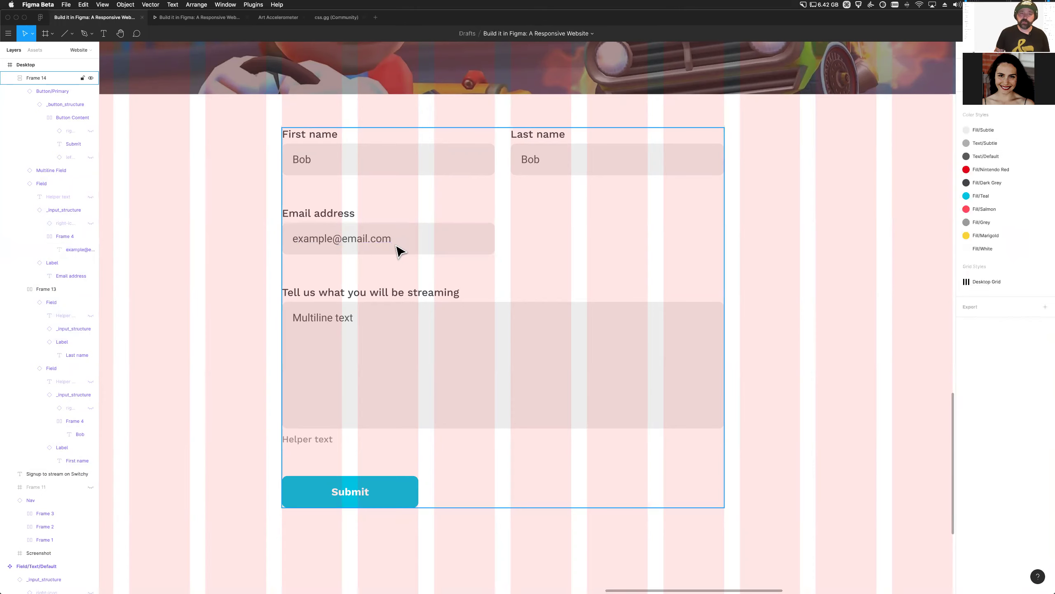
Try widening the Email address field to 347 px, and undo it
{"action": "left_click", "coordinate": [400, 250]}
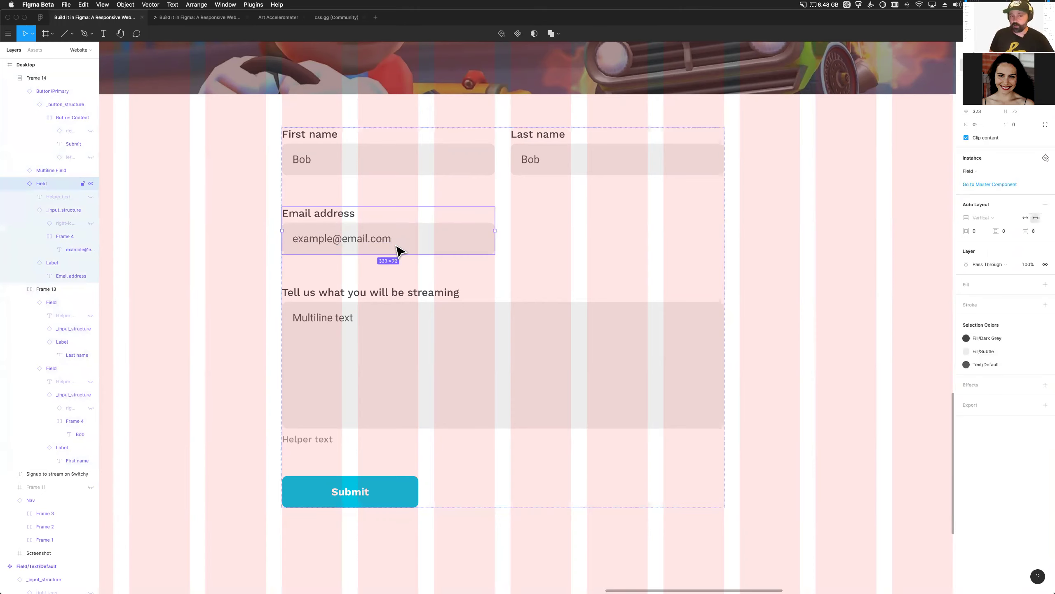
{"action": "scroll", "coordinate": [400, 250], "scroll_direction": "down", "scroll_amount": 1}
{"action": "left_click_drag", "start_coordinate": [494, 225], "coordinate": [508, 226]}
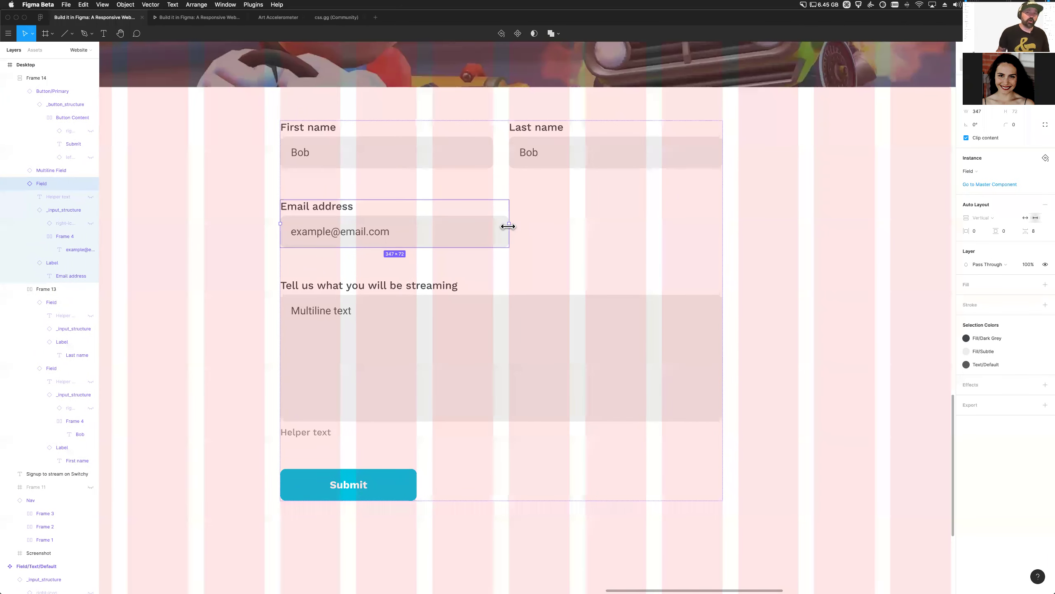
{"action": "key", "text": "super+z"}
Test the Email address field with a long string of filler text after the sample address, and undo it
{"action": "double_click", "coordinate": [360, 238]}
{"action": "key", "text": "Right"}
{"action": "type", "text": "lkjj fkajsdfkas dhfjkjas"}
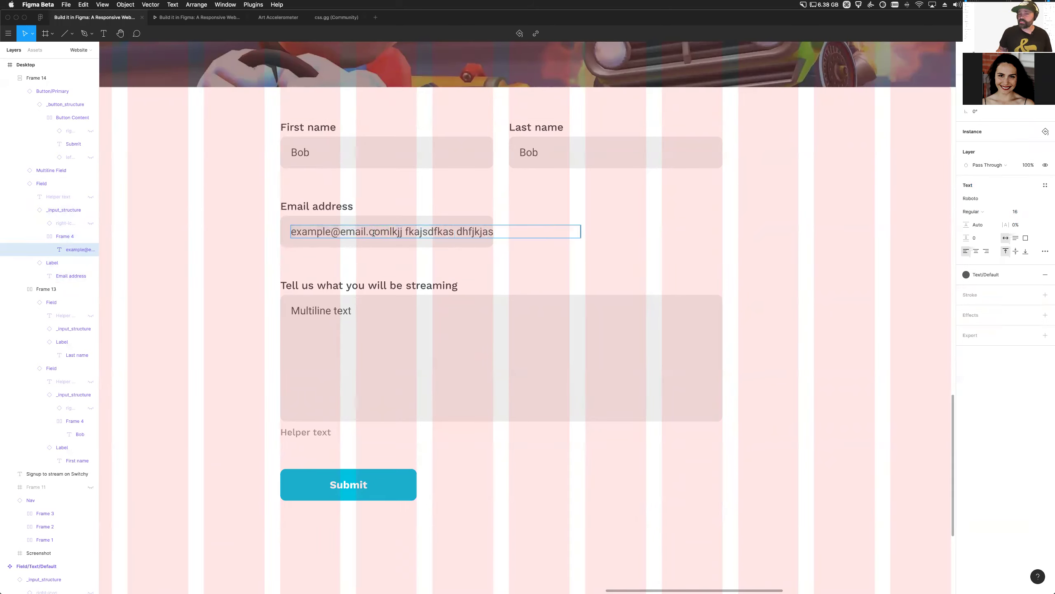
{"action": "key", "text": "super+z"}
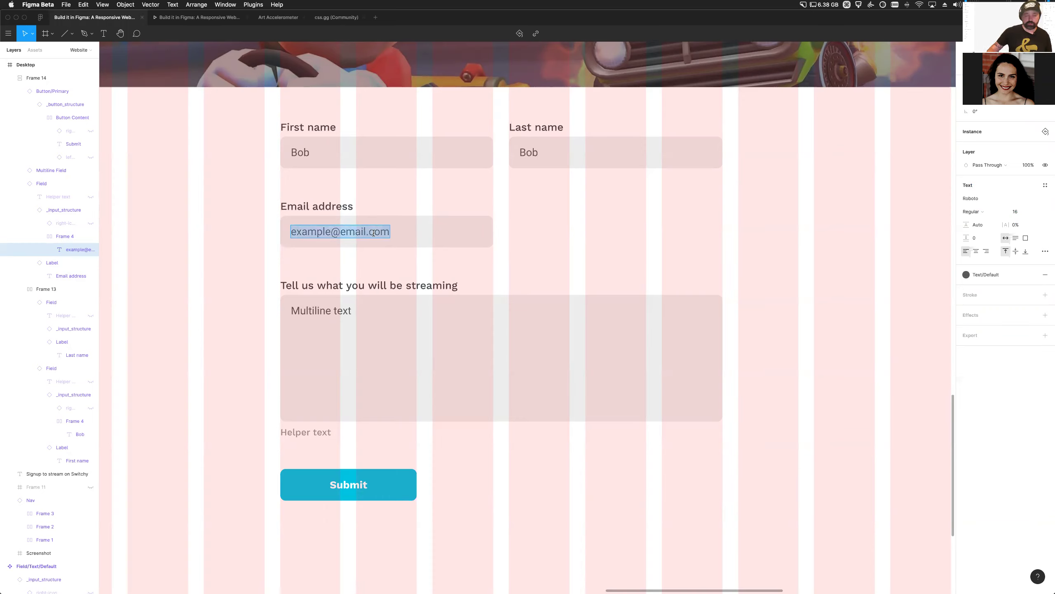
{"action": "key", "text": "Escape"}
{"action": "key", "text": "Escape"}
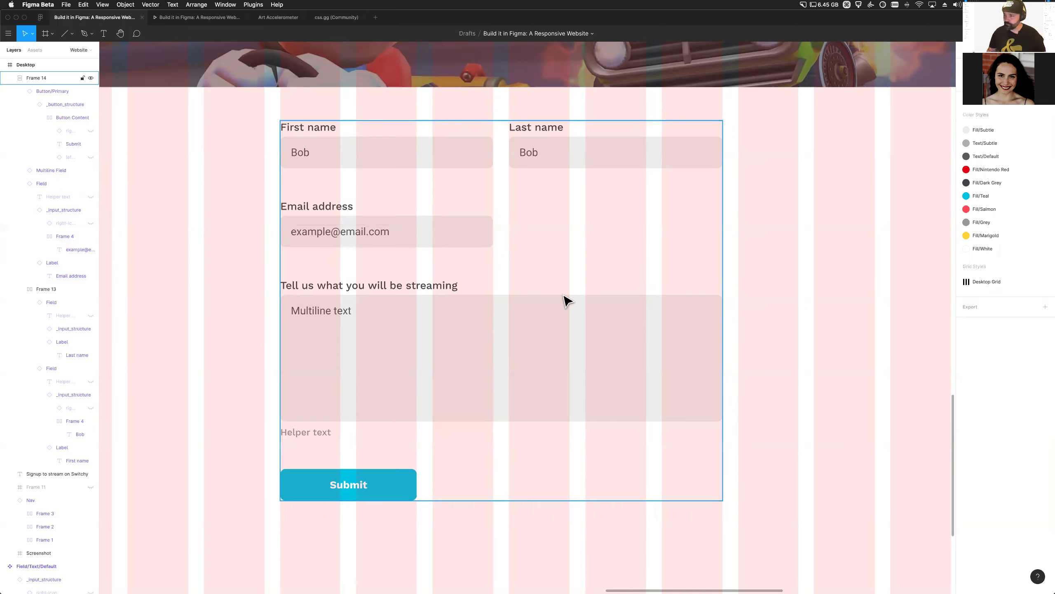
Examine the form frame against the column grid and the rest of the Desktop signup page
{"action": "left_click", "coordinate": [561, 274]}
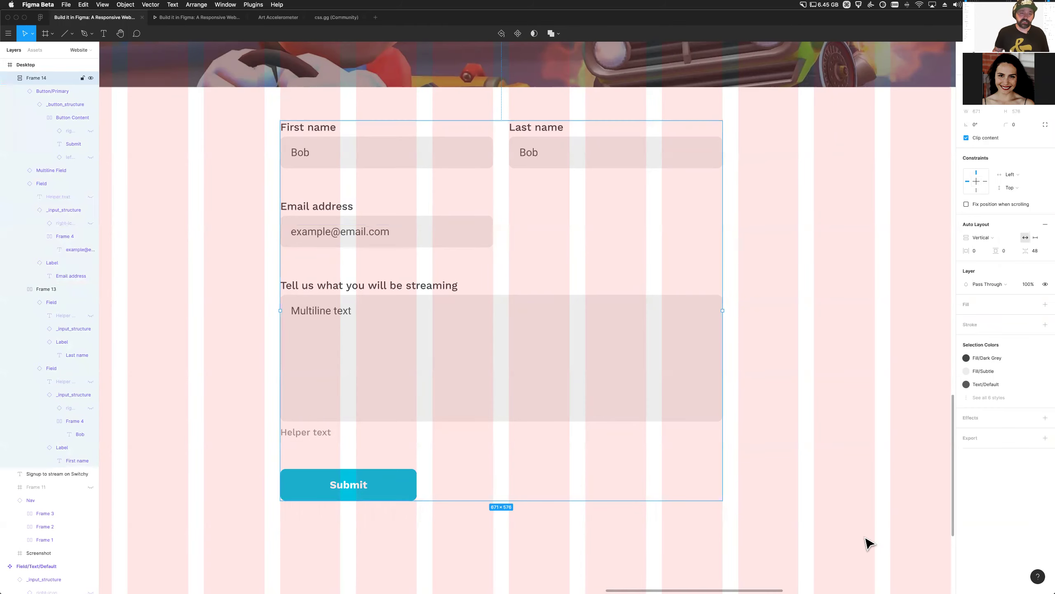
{"action": "scroll", "coordinate": [803, 526], "scroll_direction": "down", "scroll_amount": 3}
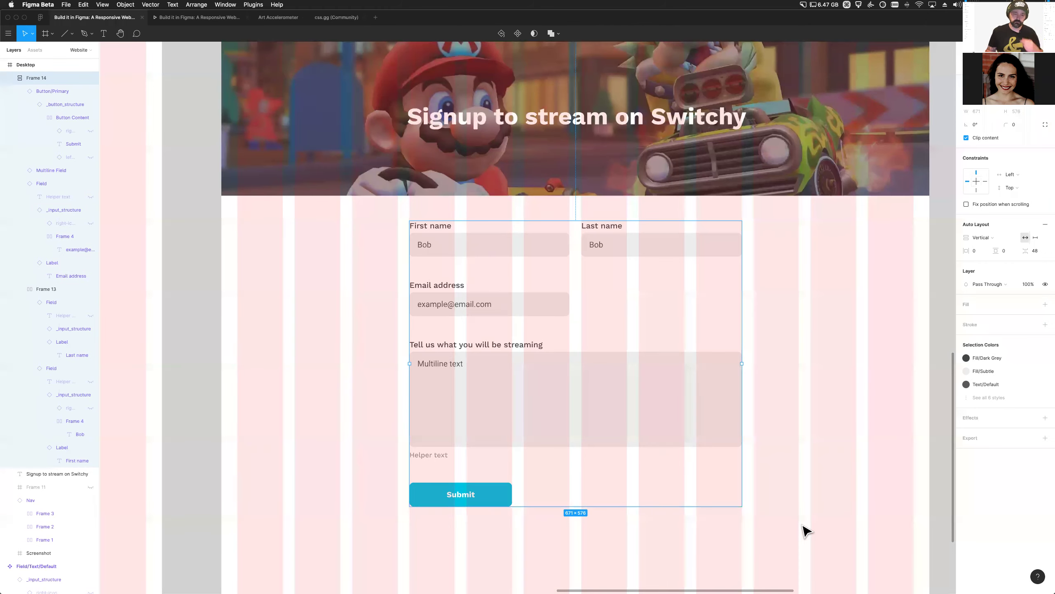
{"action": "left_click", "coordinate": [799, 402]}
{"action": "scroll", "coordinate": [778, 417], "scroll_direction": "right", "scroll_amount": 1}
{"action": "scroll", "coordinate": [778, 417], "scroll_direction": "down", "scroll_amount": 3}
{"action": "left_click", "coordinate": [485, 405]}
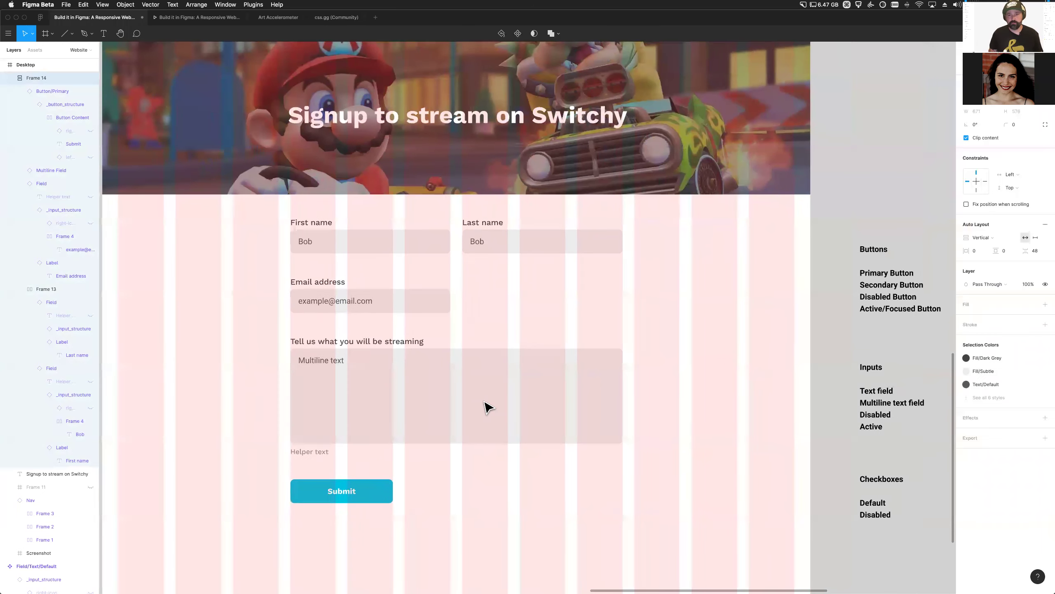
{"action": "scroll", "coordinate": [492, 412], "scroll_direction": "down", "scroll_amount": 3}
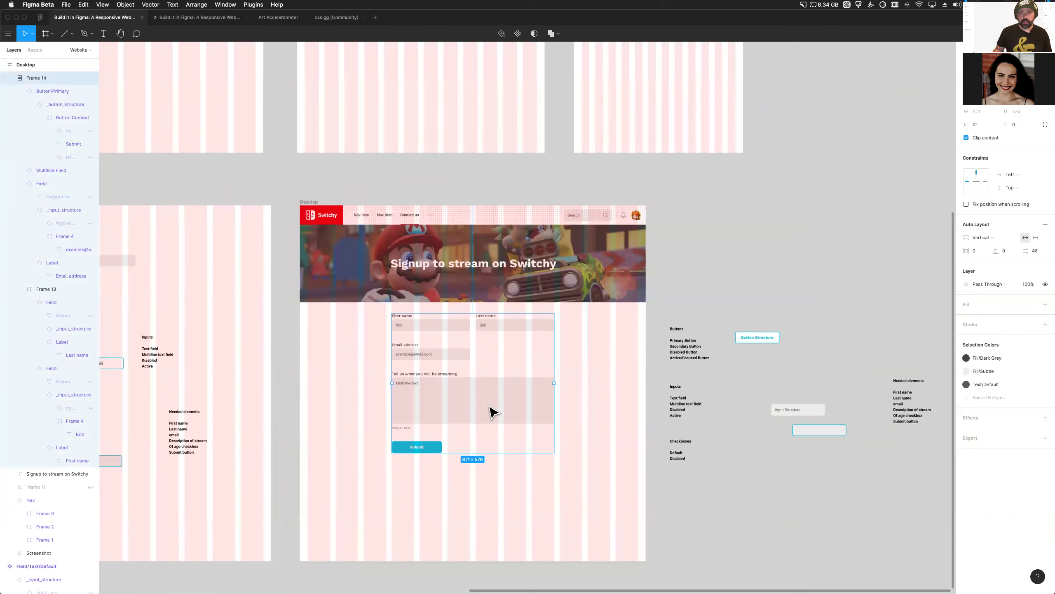
Add a layout grid to the 414 × 896 Mobile frame and switch its type to columns
{"action": "scroll", "coordinate": [531, 351], "scroll_direction": "right", "scroll_amount": 10}
{"action": "scroll", "coordinate": [530, 351], "scroll_direction": "up", "scroll_amount": 8}
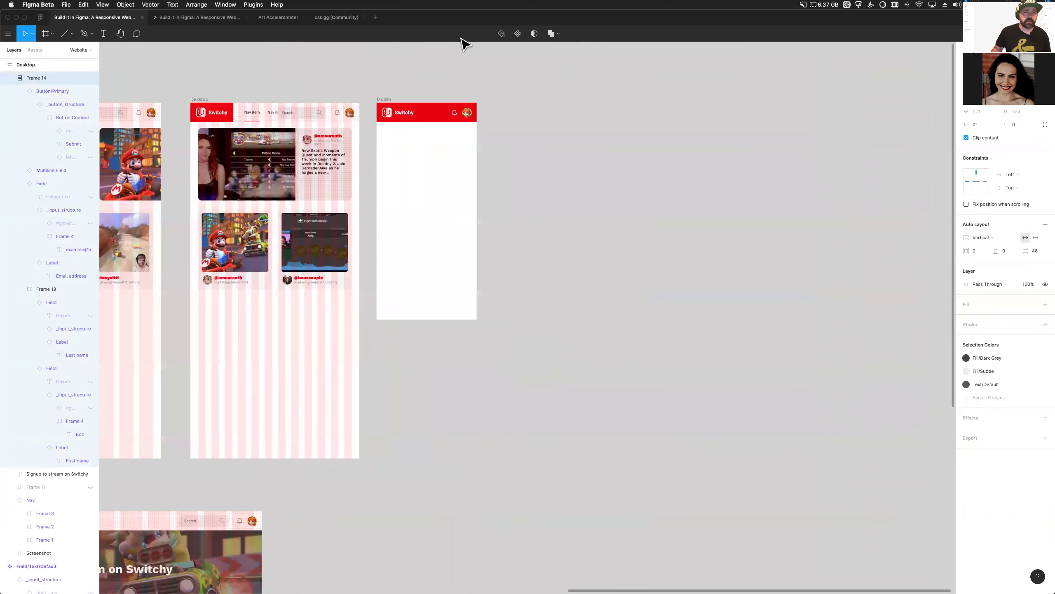
{"action": "scroll", "coordinate": [388, 226], "scroll_direction": "up", "scroll_amount": 3}
{"action": "scroll", "coordinate": [492, 172], "scroll_direction": "up", "scroll_amount": 4}
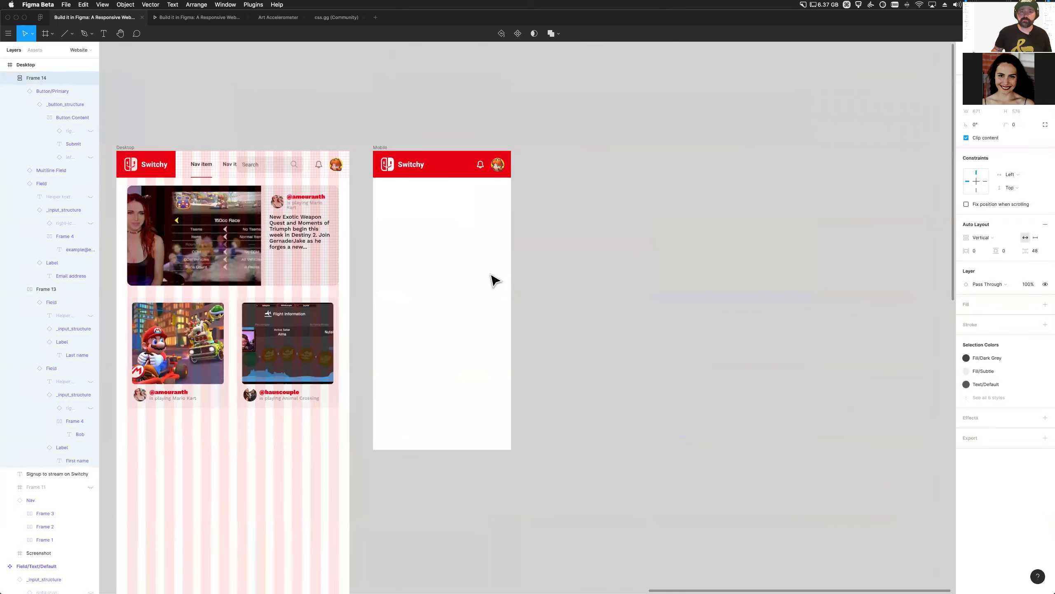
{"action": "scroll", "coordinate": [495, 281], "scroll_direction": "up", "scroll_amount": 2}
{"action": "left_click", "coordinate": [332, 99]}
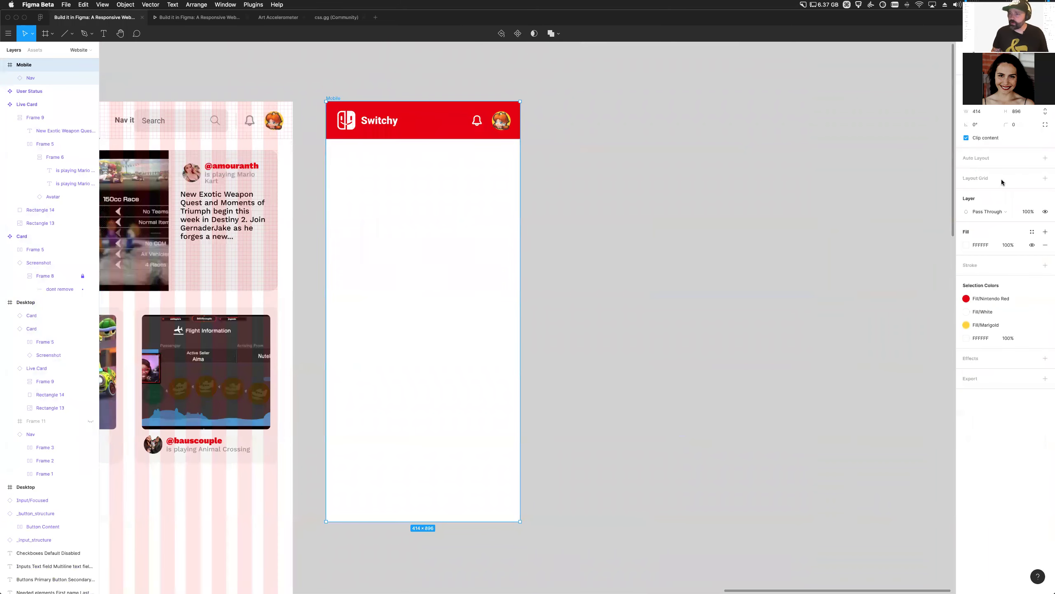
{"action": "left_click", "coordinate": [1044, 178]}
{"action": "left_click", "coordinate": [966, 191]}
{"action": "left_click", "coordinate": [883, 195]}
{"action": "left_click", "coordinate": [881, 204]}
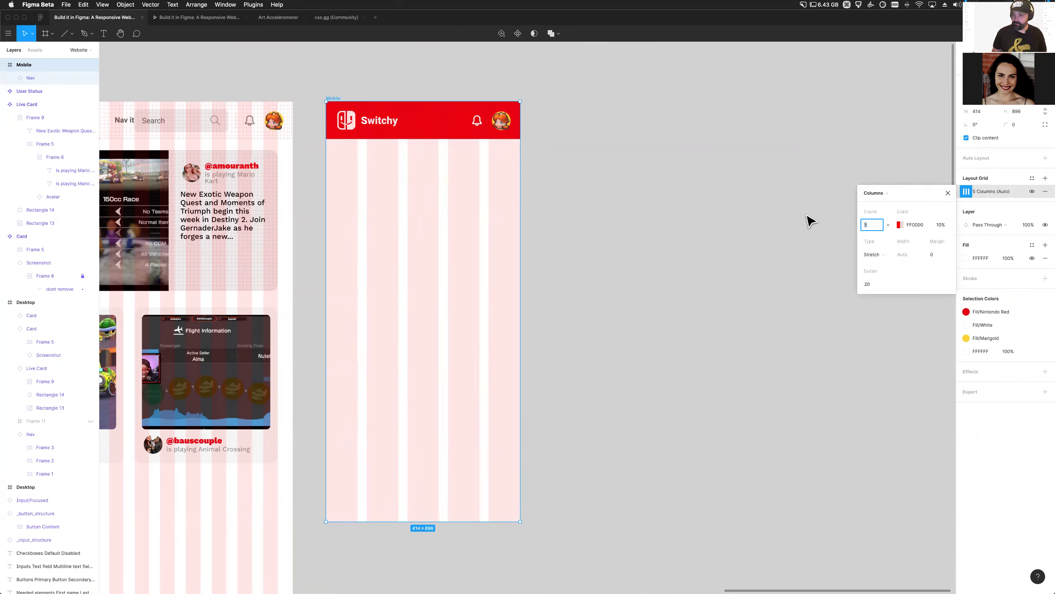
Set the Mobile frame's column grid to 8 columns with a margin of 16 and a gutter of 16
{"action": "type", "text": "8"}
{"action": "key", "text": "Tab"}
{"action": "left_click", "coordinate": [938, 255]}
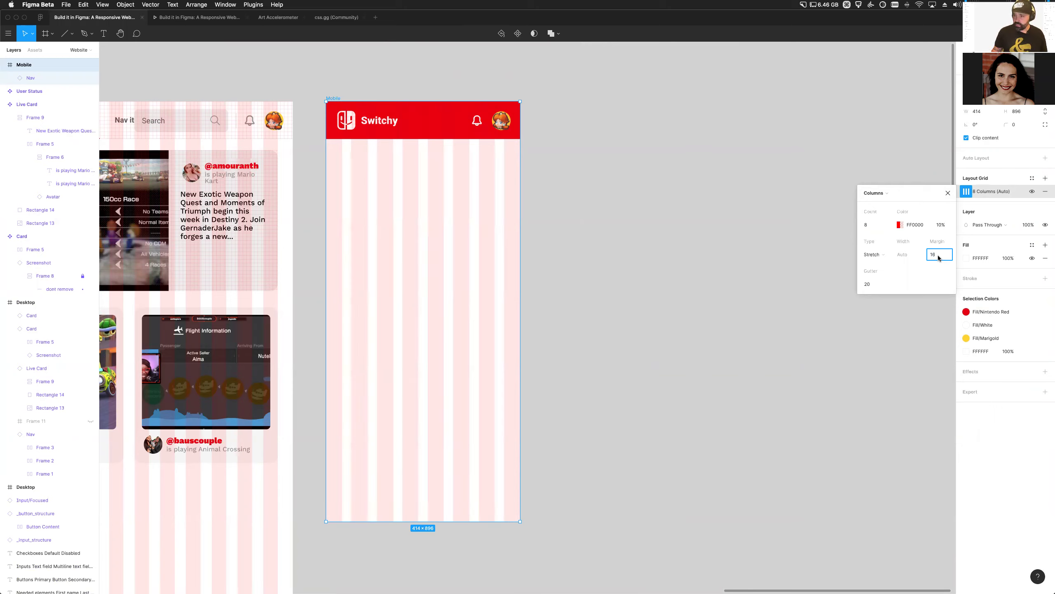
{"action": "key", "text": "Tab"}
{"action": "type", "text": "16"}
{"action": "key", "text": "Return"}
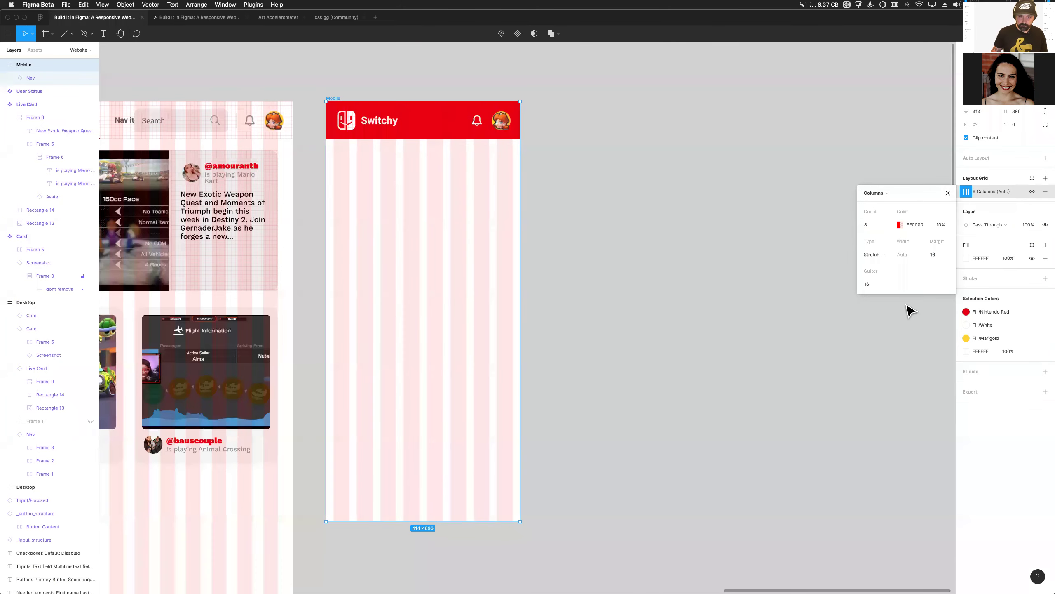
{"action": "left_click", "coordinate": [652, 385]}
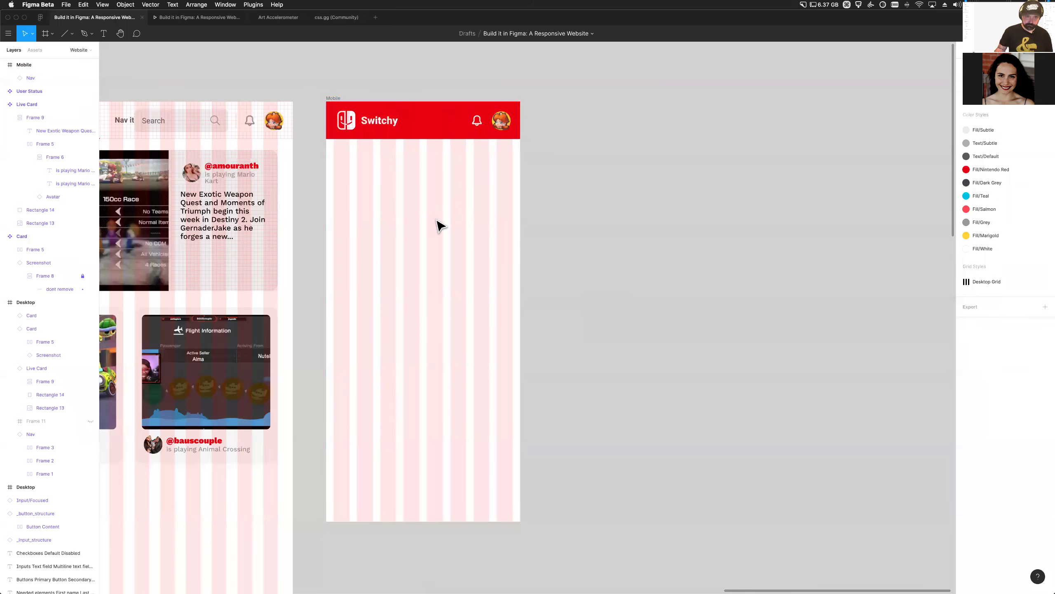
Draw a rectangle 36 px high across the first four Mobile grid columns, and duplicate it across the last four
{"action": "scroll", "coordinate": [438, 226], "scroll_direction": "up", "scroll_amount": 5}
{"action": "left_click", "coordinate": [71, 37]}
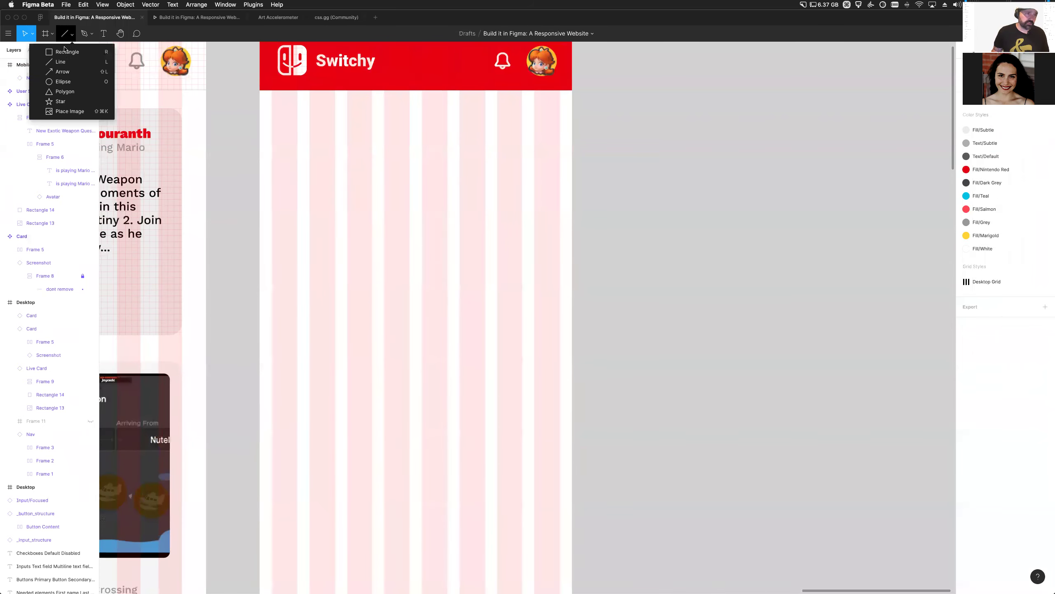
{"action": "key", "text": "r"}
{"action": "left_click_drag", "start_coordinate": [272, 151], "coordinate": [370, 179]}
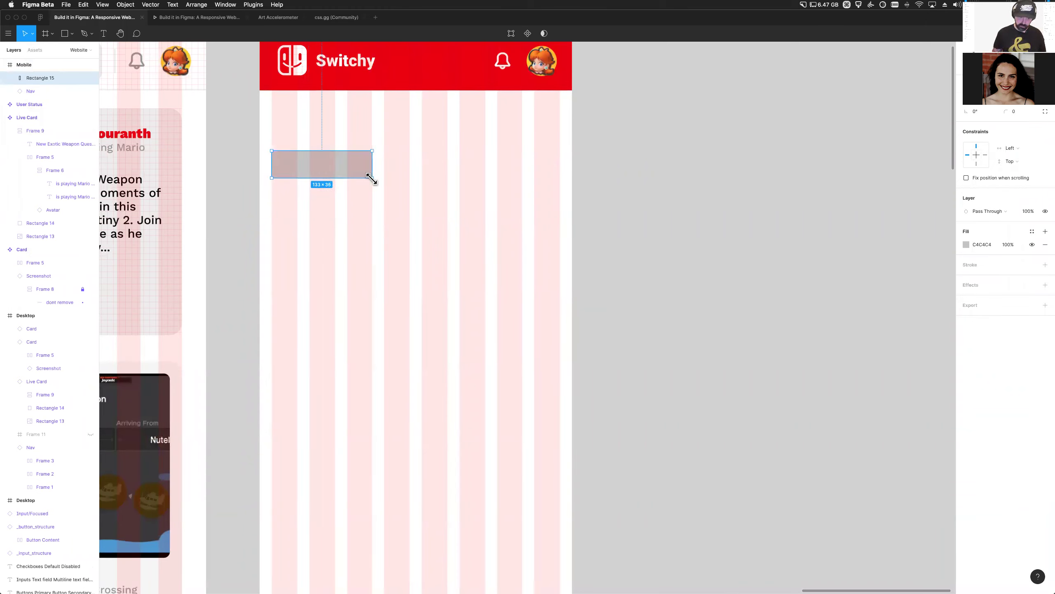
{"action": "left_click_drag", "start_coordinate": [292, 167], "coordinate": [410, 164]}
{"action": "left_click", "coordinate": [324, 174]}
{"action": "left_click", "coordinate": [653, 229]}
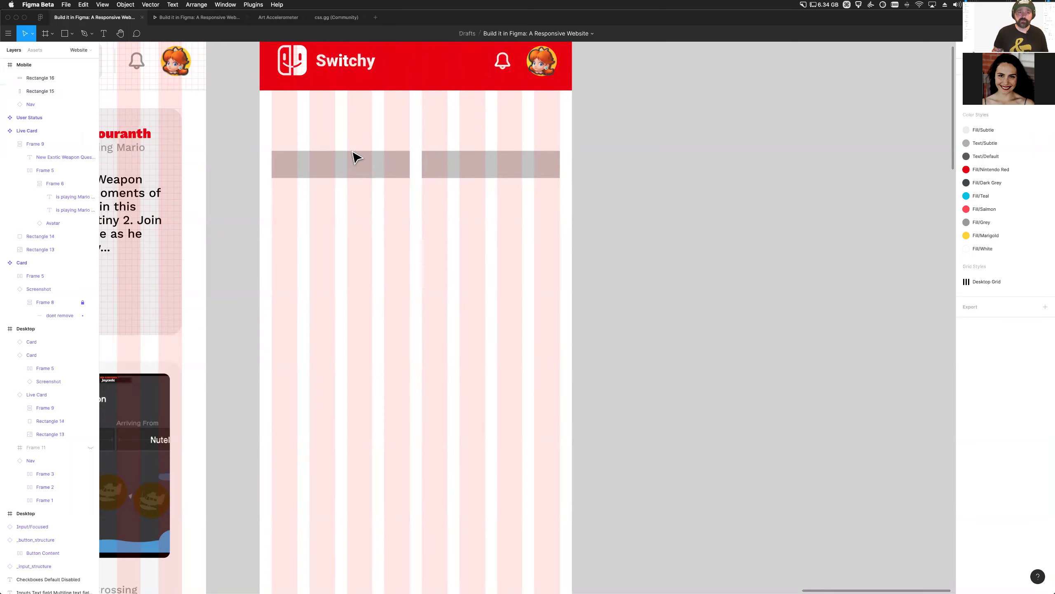
Fit the inner edge of the second rectangle to the fifth grid column, giving a width of 183 px
{"action": "scroll", "coordinate": [353, 153], "scroll_direction": "up", "scroll_amount": 3}
{"action": "left_click", "coordinate": [541, 199]}
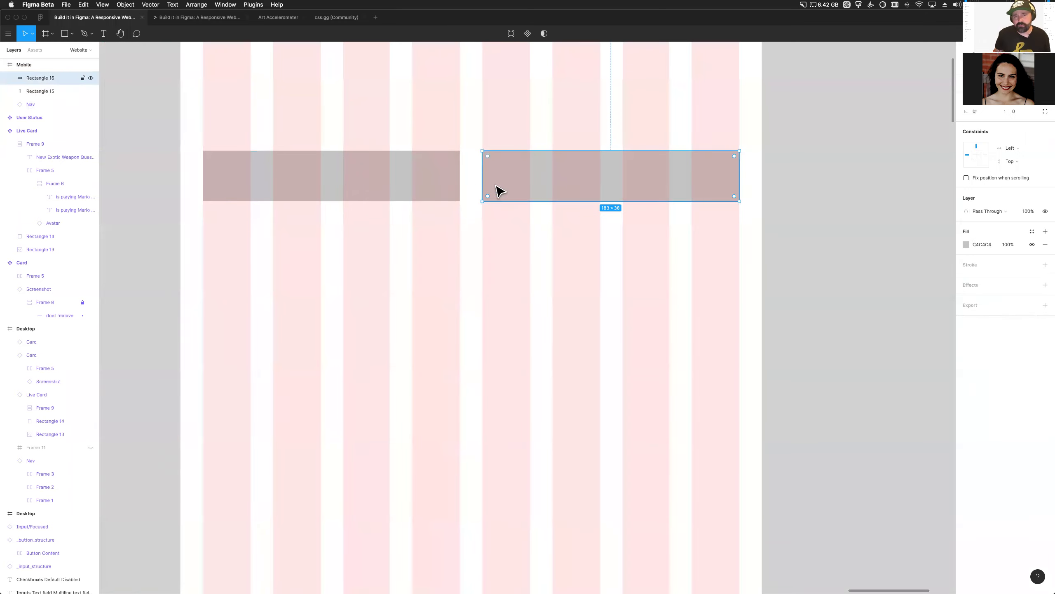
{"action": "mouse_move", "coordinate": [482, 183]}
{"action": "left_mouse_down"}
{"action": "mouse_move", "coordinate": [537, 183]}
{"action": "mouse_move", "coordinate": [481, 187]}
{"action": "left_mouse_up"}
{"action": "scroll", "coordinate": [533, 270], "scroll_direction": "down", "scroll_amount": 5}
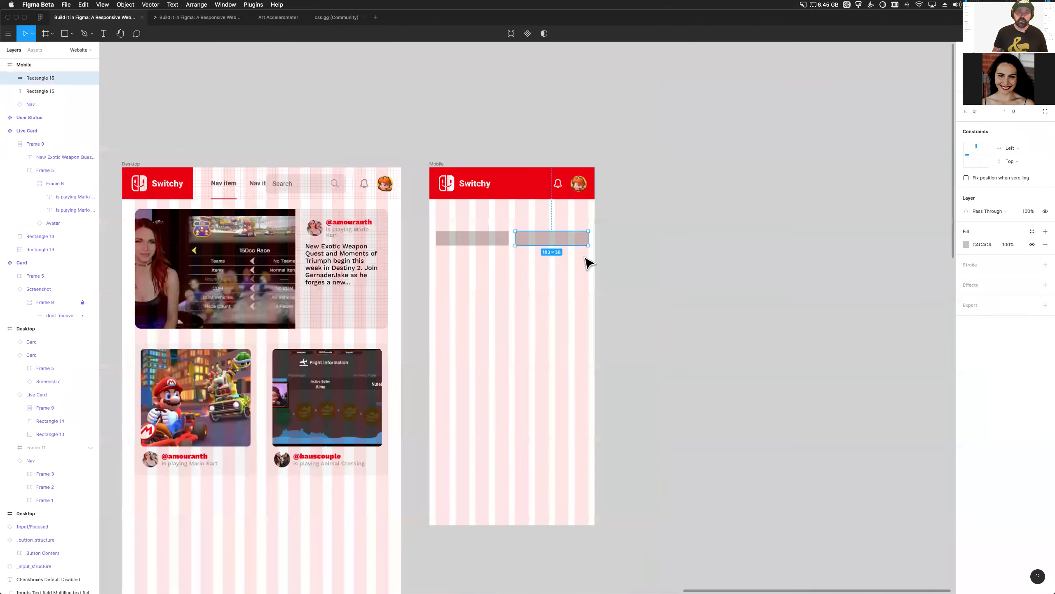
Duplicate the Mobile frame beside the original, try resizing the copy's width, and undo the resize
{"action": "scroll", "coordinate": [589, 259], "scroll_direction": "right", "scroll_amount": 3}
{"action": "left_click_drag", "start_coordinate": [371, 166], "coordinate": [541, 180]}
{"action": "scroll", "coordinate": [725, 250], "scroll_direction": "up", "scroll_amount": 5}
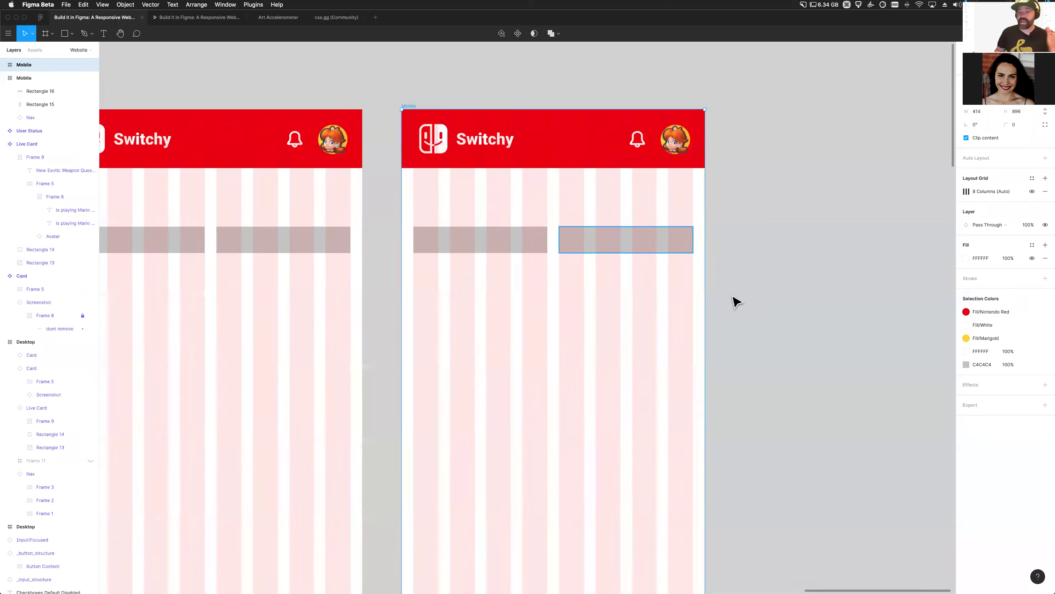
{"action": "left_click_drag", "start_coordinate": [705, 291], "coordinate": [697, 317]}
{"action": "key", "text": "super+z"}
{"action": "scroll", "coordinate": [616, 310], "scroll_direction": "left", "scroll_amount": 3}
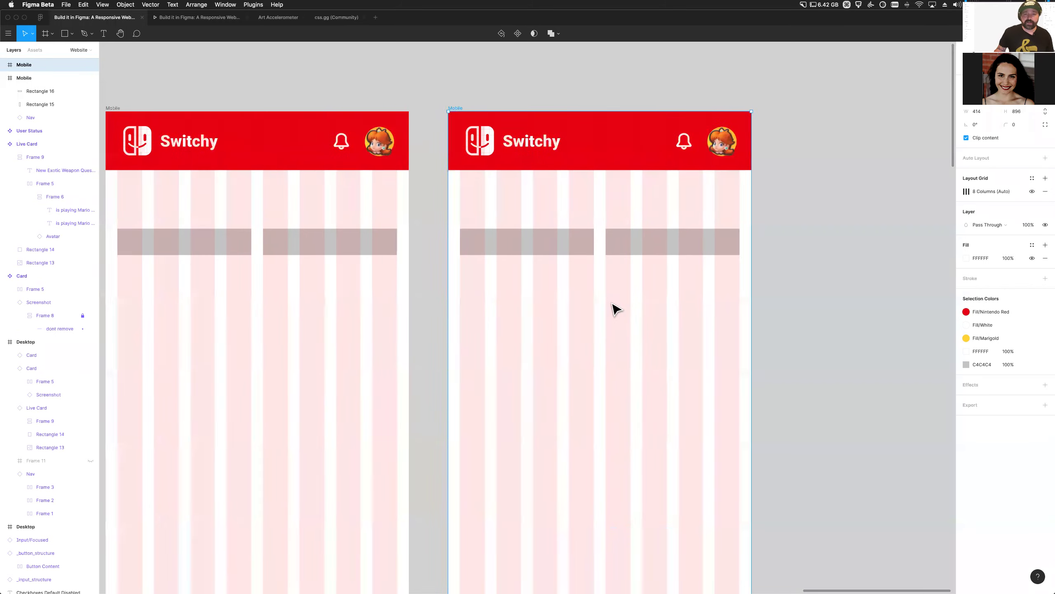
Try narrowing the copied Mobile frame with its two rectangles still constrained to Left, and undo the resize
{"action": "left_click", "coordinate": [566, 246]}
{"action": "left_click", "coordinate": [714, 249], "text": "shift"}
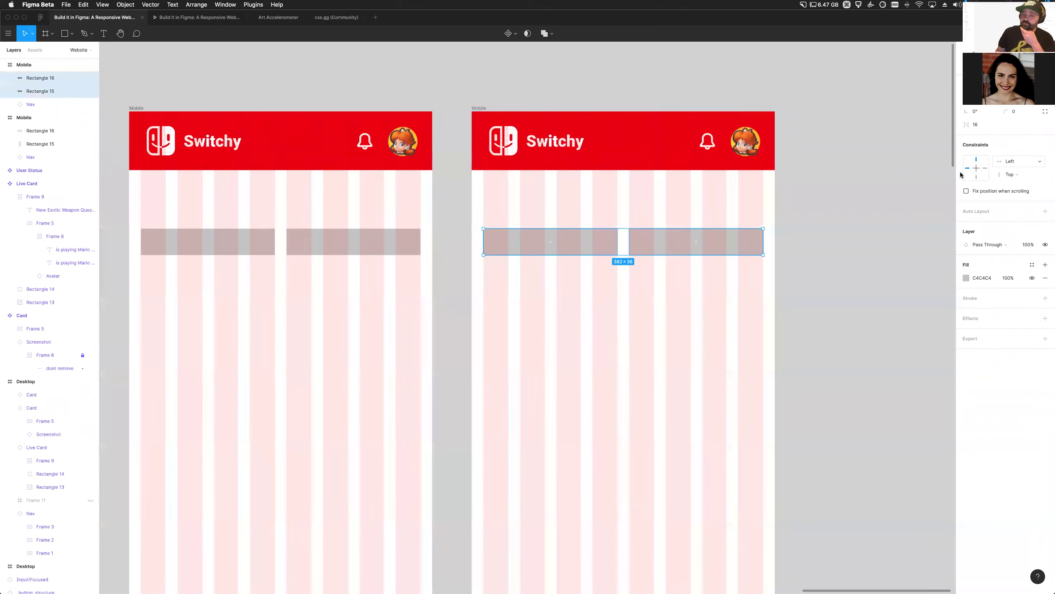
{"action": "left_click", "coordinate": [820, 353]}
{"action": "left_click", "coordinate": [660, 258]}
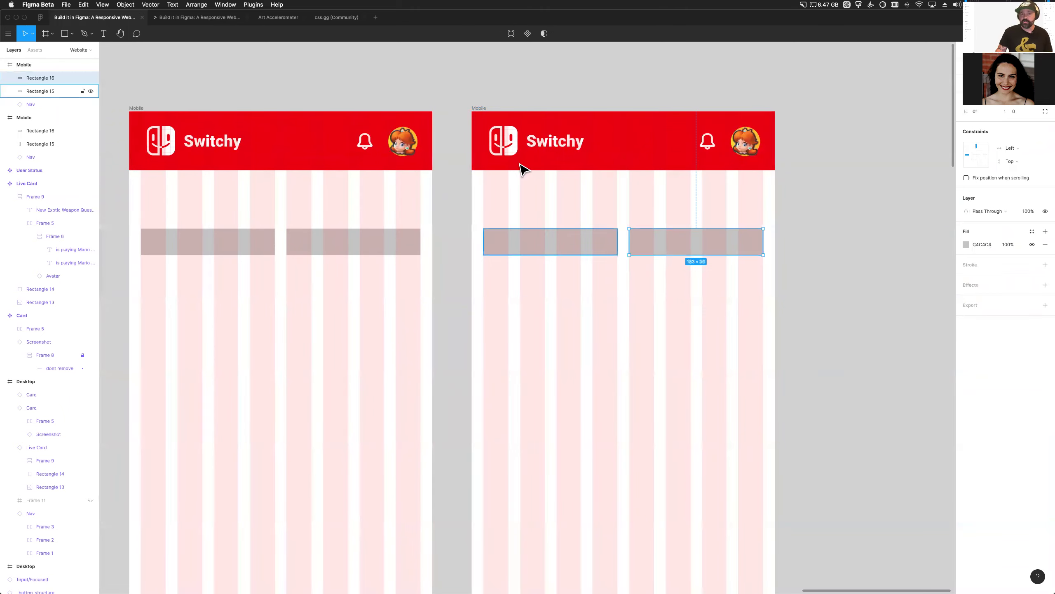
{"action": "left_click", "coordinate": [480, 108]}
{"action": "left_click_drag", "start_coordinate": [775, 276], "coordinate": [657, 291]}
{"action": "key", "text": "super+z"}
Set both rectangles' horizontal constraint in the copied Mobile frame to Left & Right, and widen the frame to 532
{"action": "left_click", "coordinate": [533, 254]}
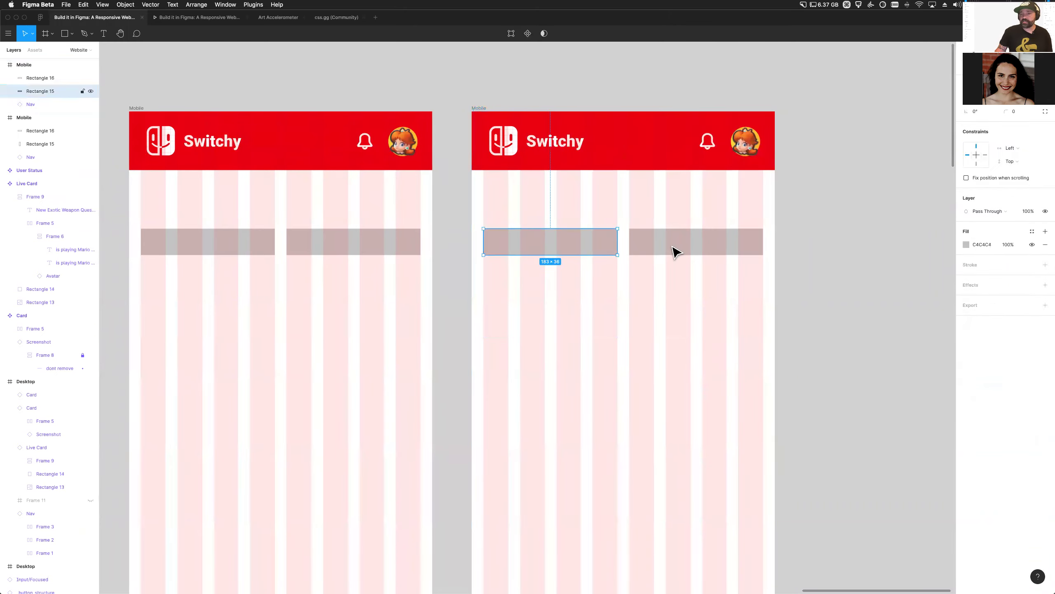
{"action": "left_click", "coordinate": [673, 250], "text": "shift"}
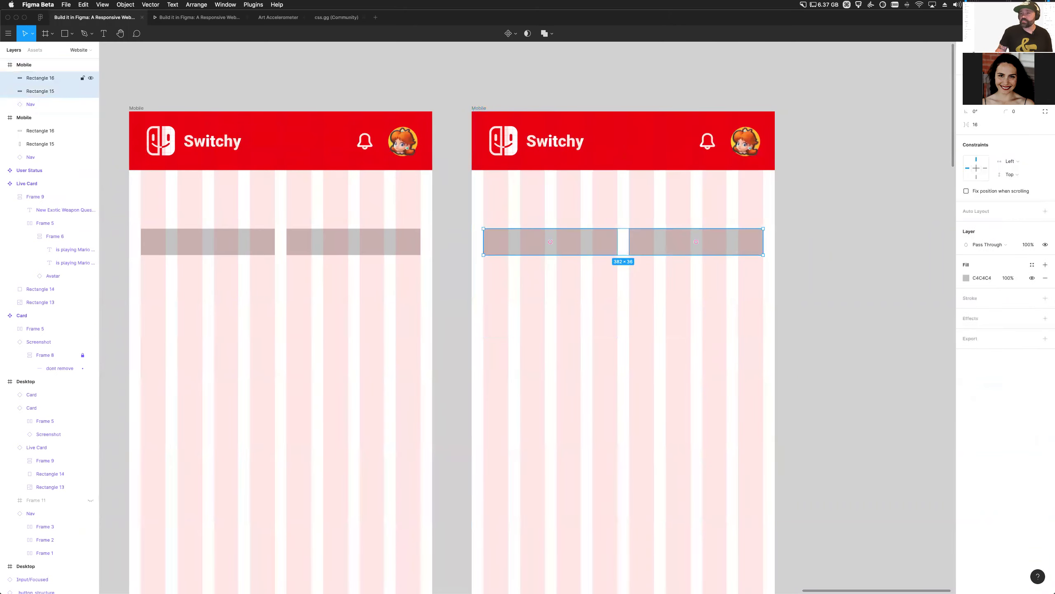
{"action": "left_click", "coordinate": [1016, 164]}
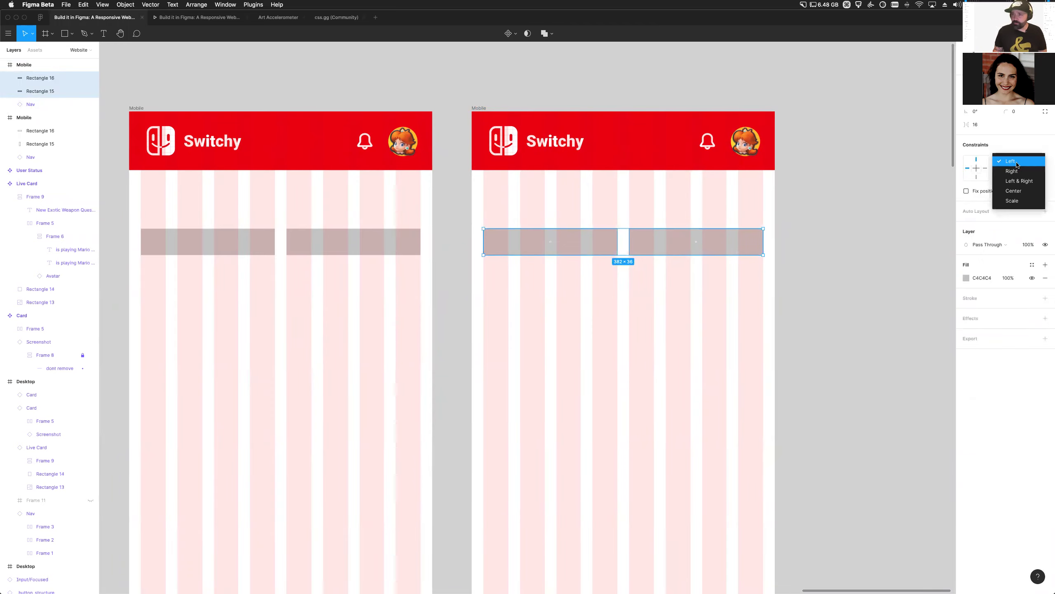
{"action": "left_click", "coordinate": [1027, 186]}
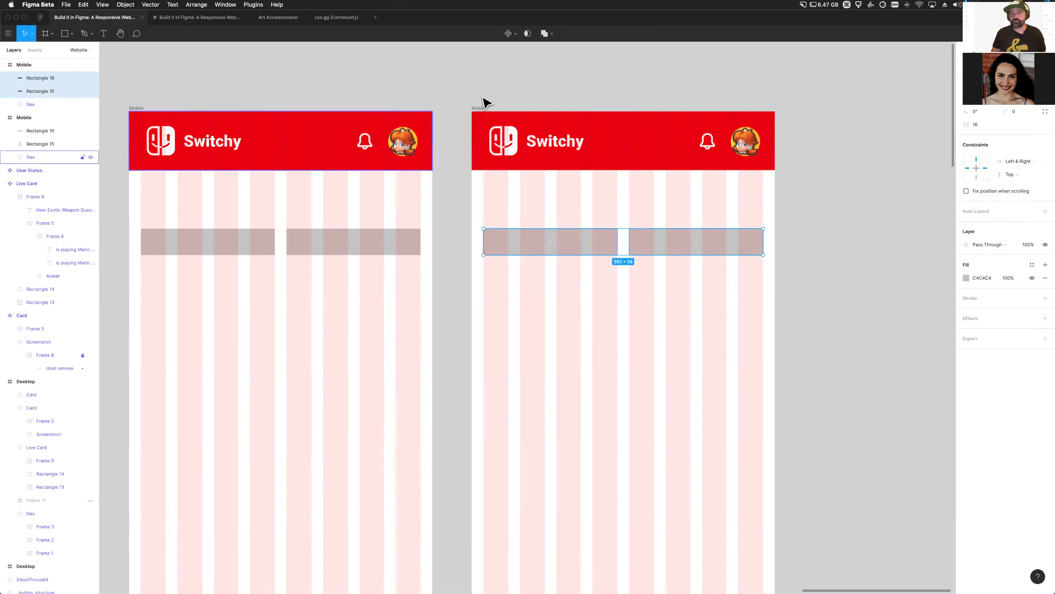
{"action": "left_click", "coordinate": [482, 108]}
{"action": "left_click_drag", "start_coordinate": [774, 278], "coordinate": [861, 279]}
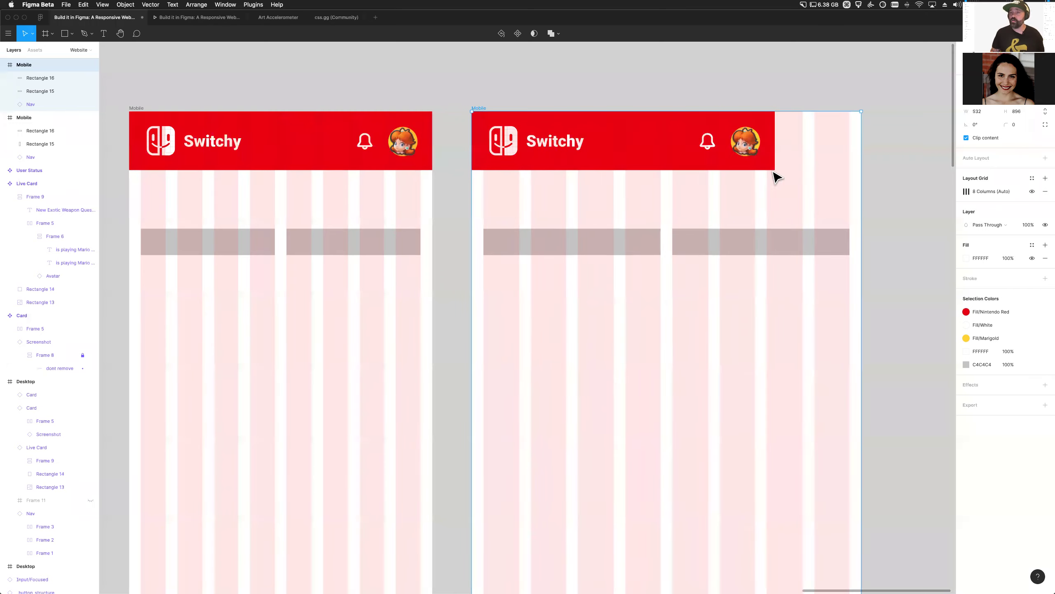
Set the copied frame's Nav instance to the Left & Right constraint and stretch it to the full frame width of 532
{"action": "left_click", "coordinate": [761, 168]}
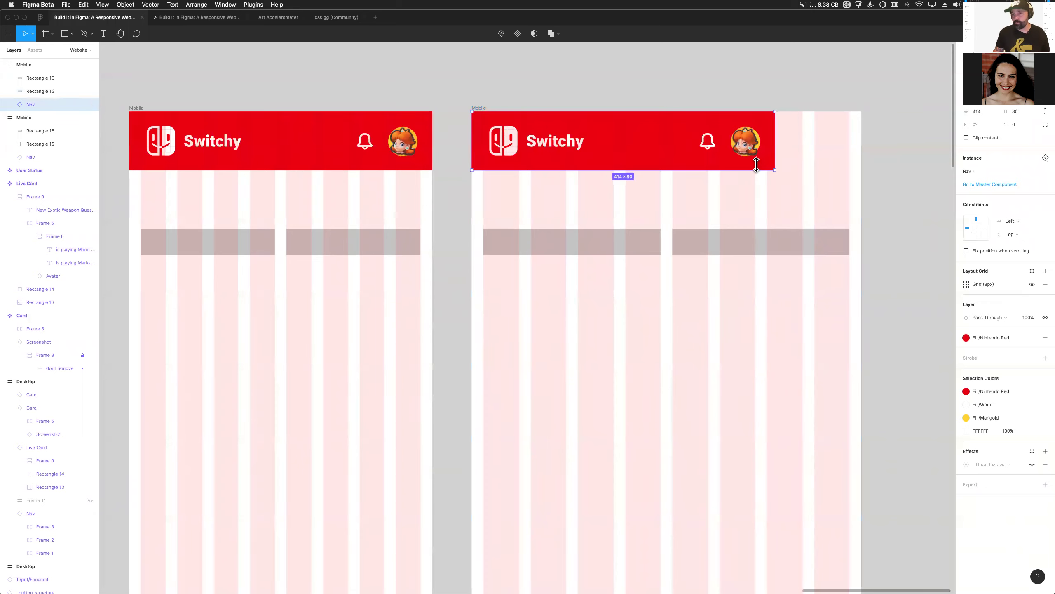
{"action": "left_click", "coordinate": [1033, 226]}
{"action": "left_click", "coordinate": [1013, 243]}
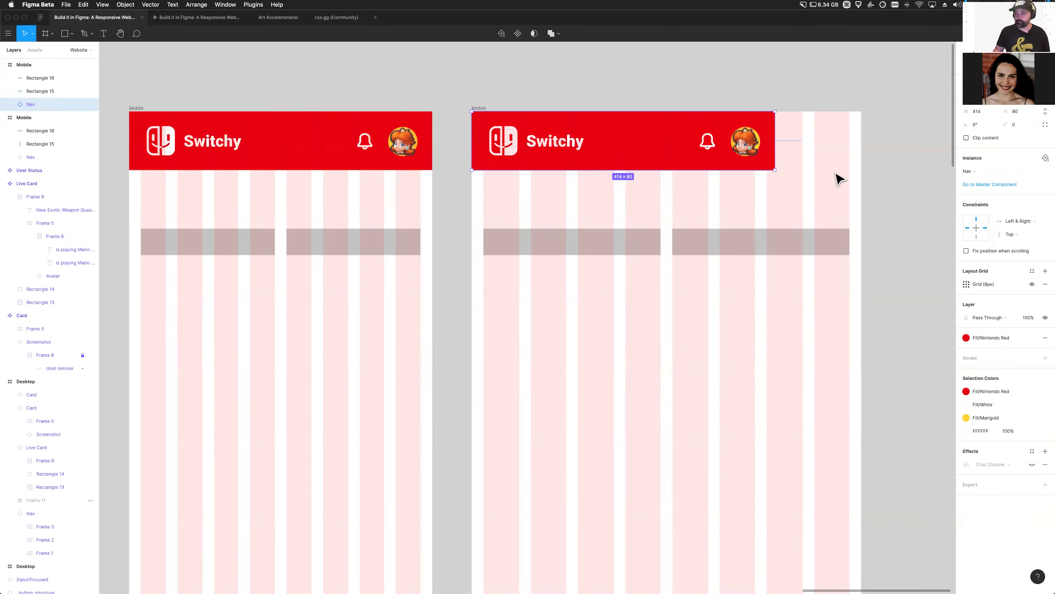
{"action": "left_click_drag", "start_coordinate": [775, 155], "coordinate": [861, 158]}
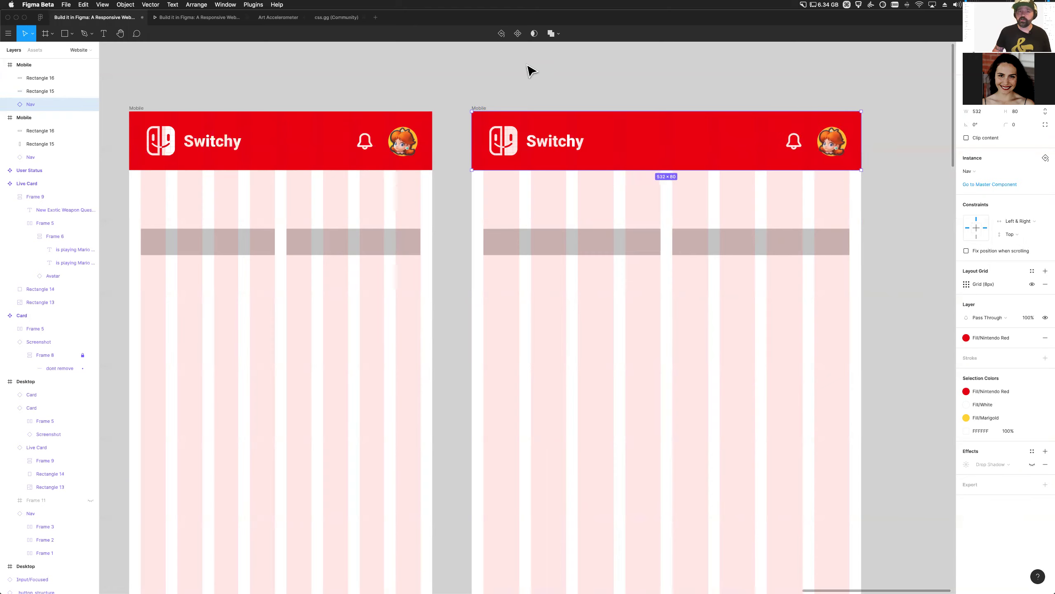
Test the Nav's constraint by resizing the copied Mobile frame's width, ending at 532
{"action": "left_click", "coordinate": [479, 109]}
{"action": "left_click_drag", "start_coordinate": [770, 221], "coordinate": [861, 216]}
Inset the Nav to the outer grid columns at a width of 500 and move it down about 16 px
{"action": "left_click", "coordinate": [542, 166]}
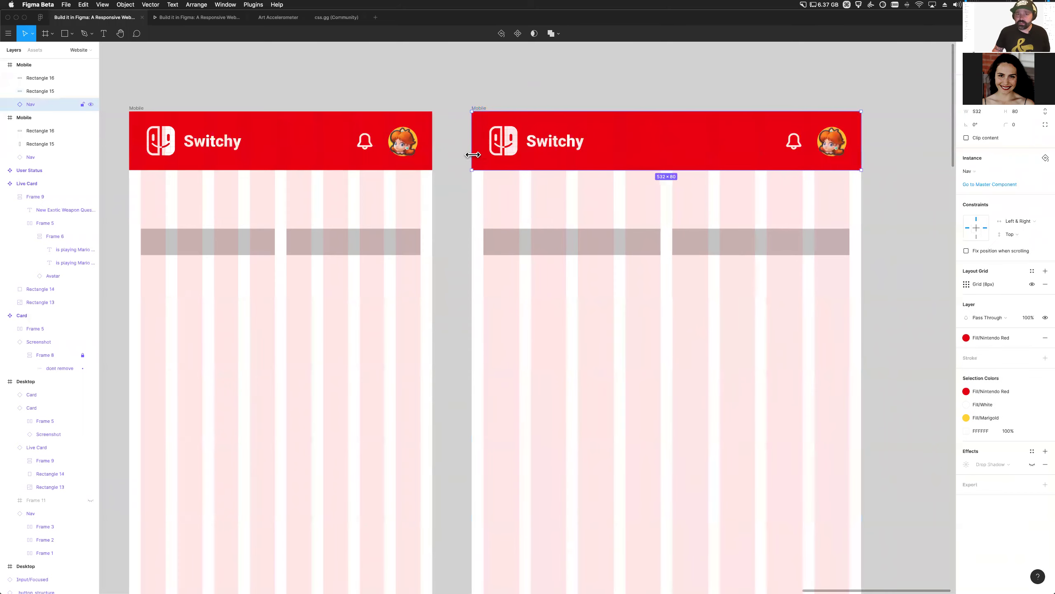
{"action": "left_click_drag", "start_coordinate": [481, 155], "coordinate": [484, 154]}
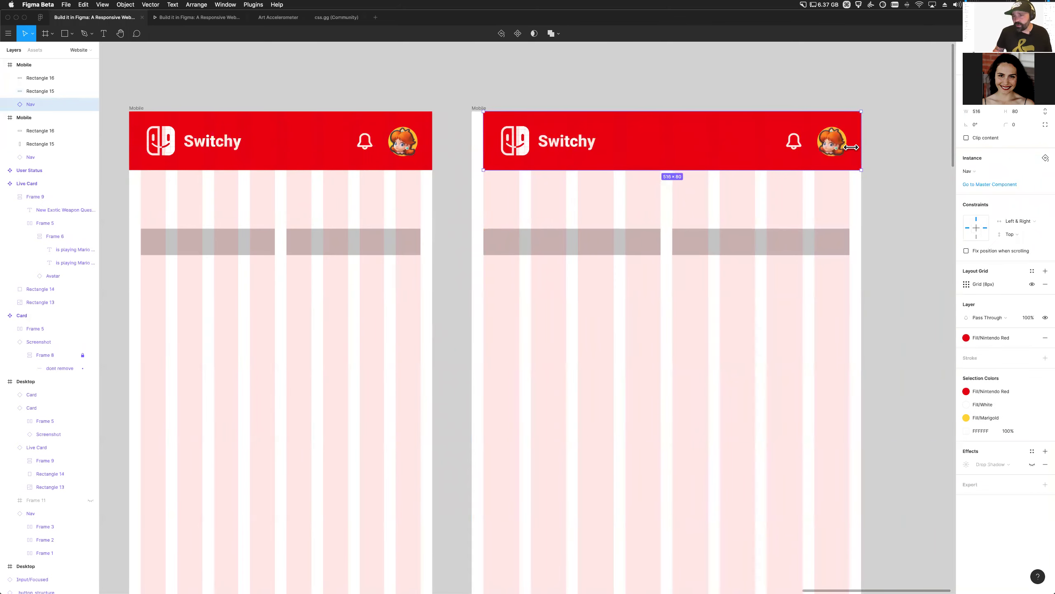
{"action": "left_click_drag", "start_coordinate": [860, 147], "coordinate": [849, 147]}
{"action": "key", "text": "shift+Down"}
{"action": "key", "text": "shift+Down"}
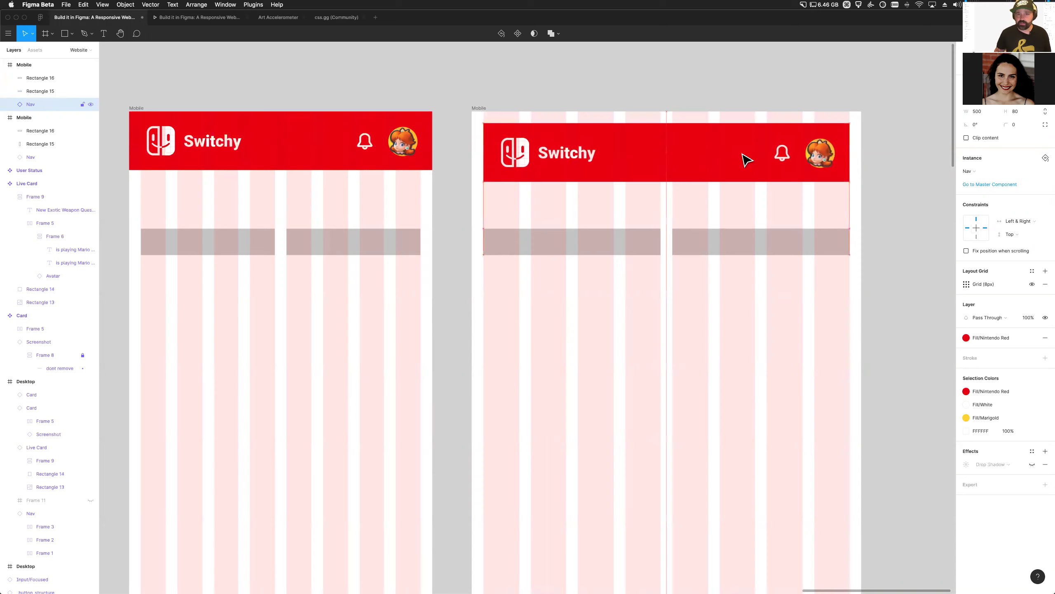
Test how the inset Nav and the rectangles respond by resizing the copied Mobile frame, returning it to 532 wide
{"action": "left_click", "coordinate": [540, 104]}
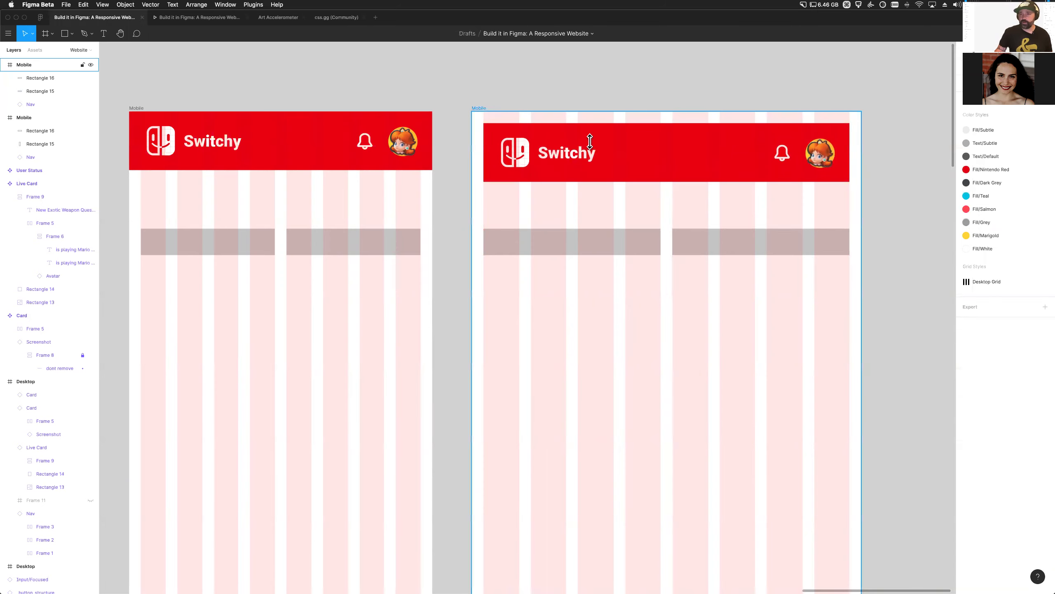
{"action": "left_click", "coordinate": [481, 109]}
{"action": "left_click_drag", "start_coordinate": [861, 249], "coordinate": [829, 227]}
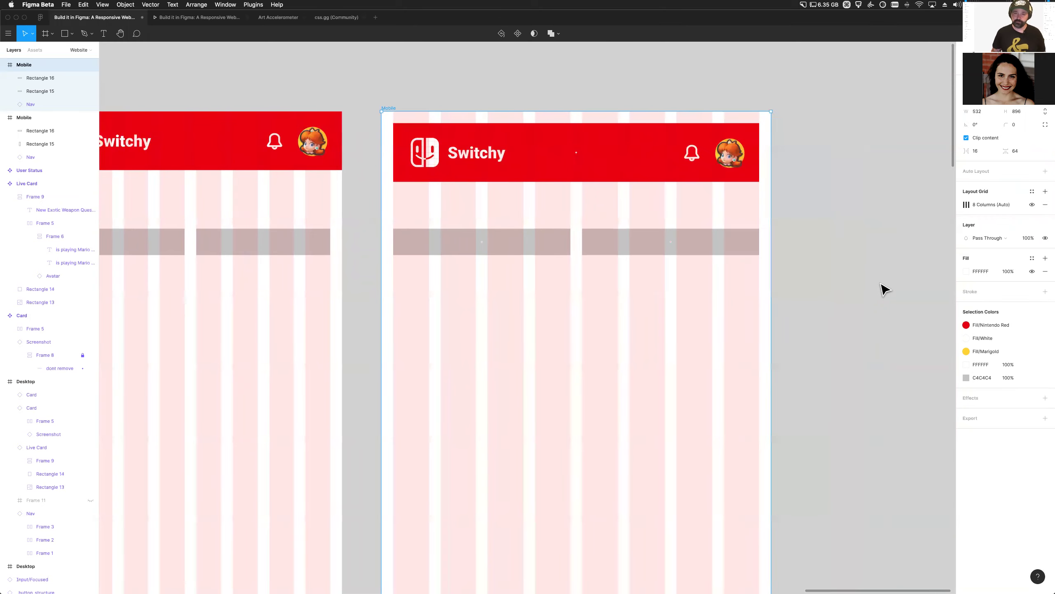
{"action": "left_click", "coordinate": [829, 337]}
View all the page's frames together, and switch to the presentation's slide about future livestreams and suggestions
{"action": "scroll", "coordinate": [829, 339], "scroll_direction": "down", "scroll_amount": 3}
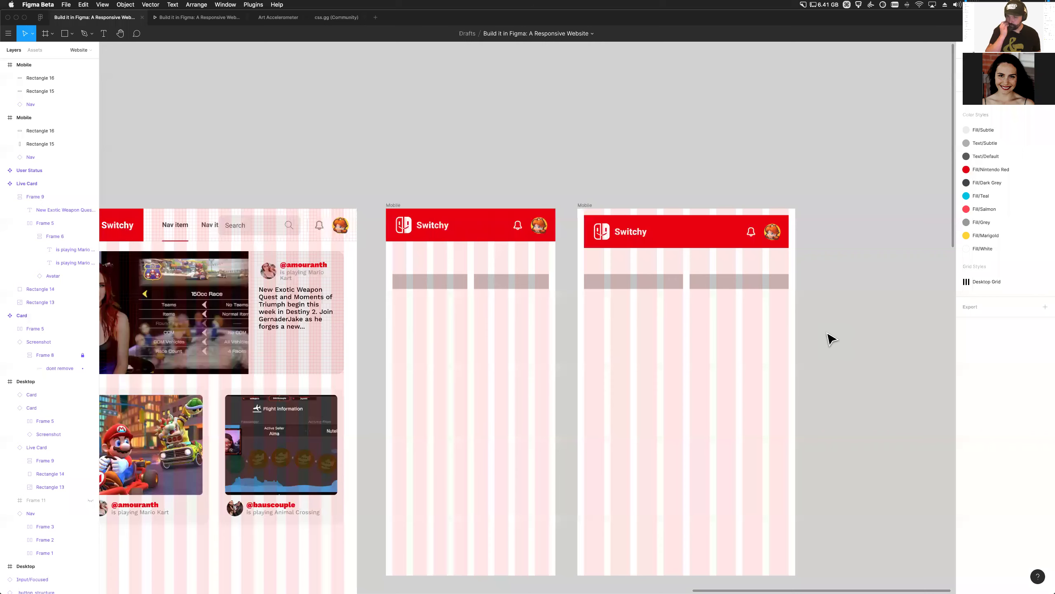
{"action": "scroll", "coordinate": [667, 214], "scroll_direction": "down", "scroll_amount": 5}
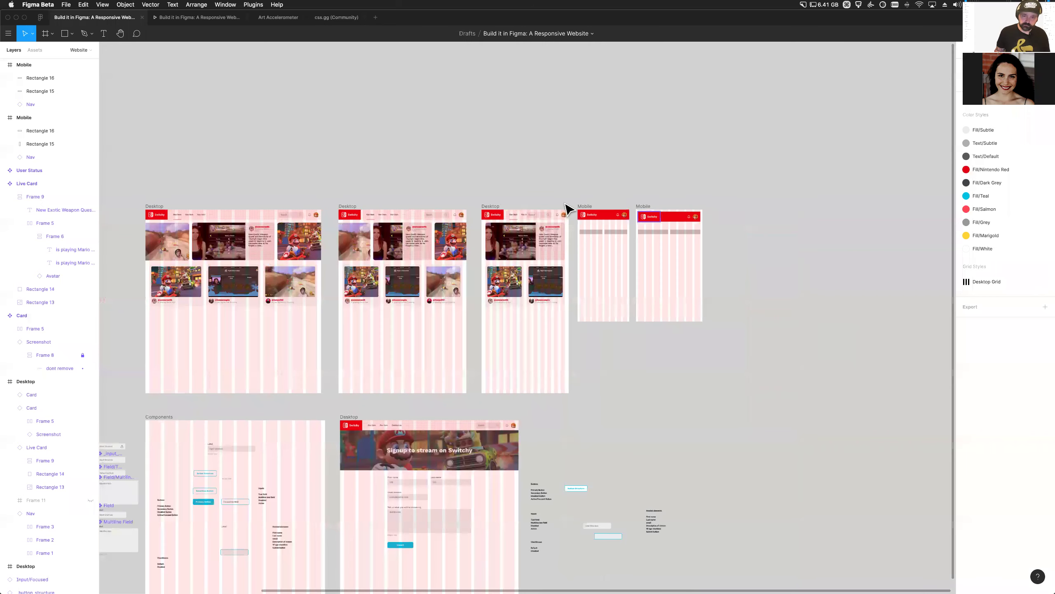
{"action": "scroll", "coordinate": [567, 208], "scroll_direction": "down", "scroll_amount": 5}
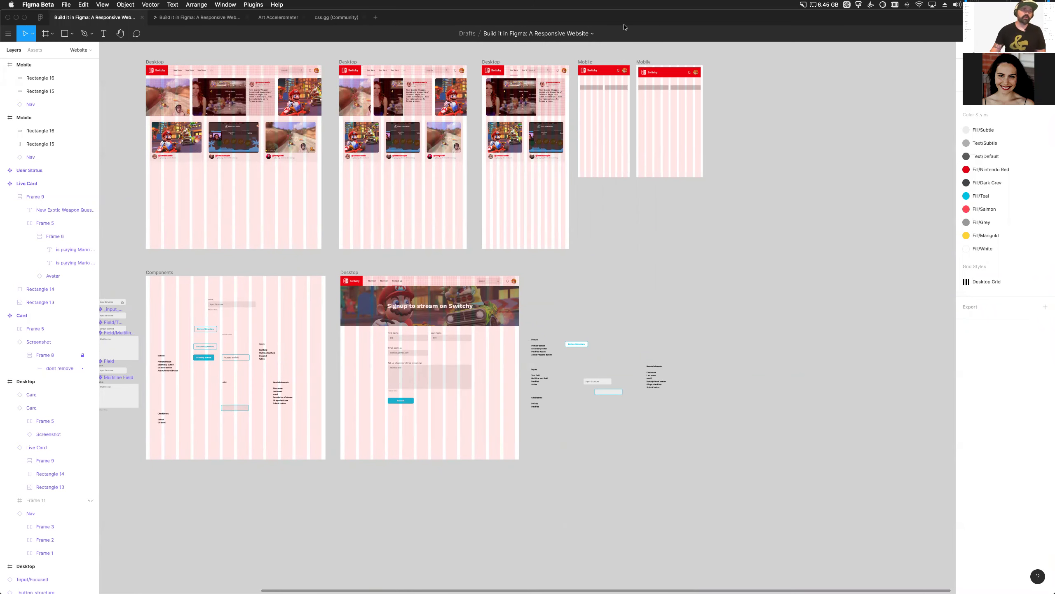
{"action": "left_click", "coordinate": [204, 19]}
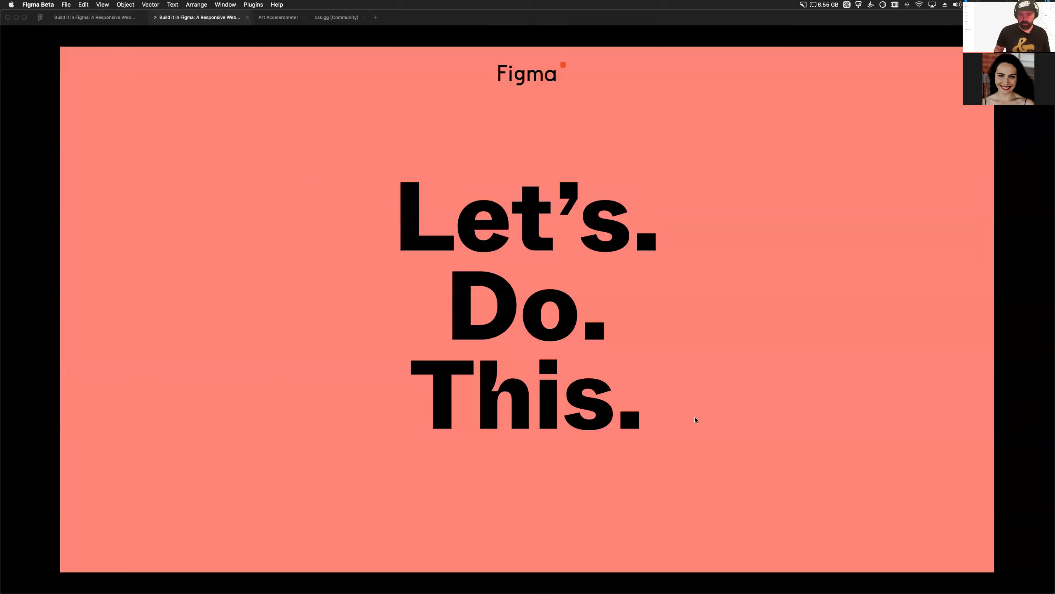
{"action": "key", "text": "Right"}
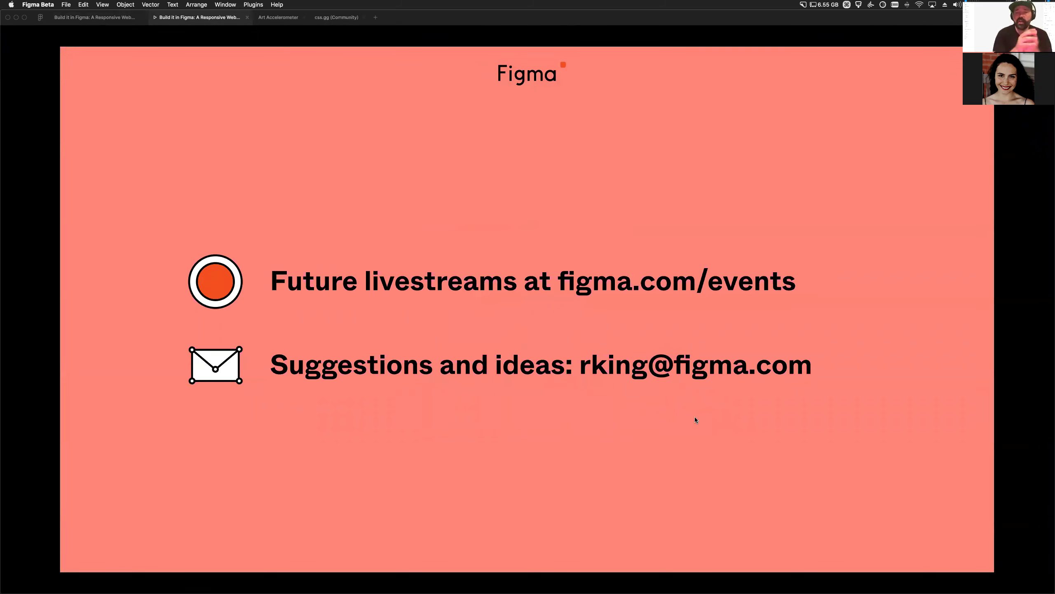